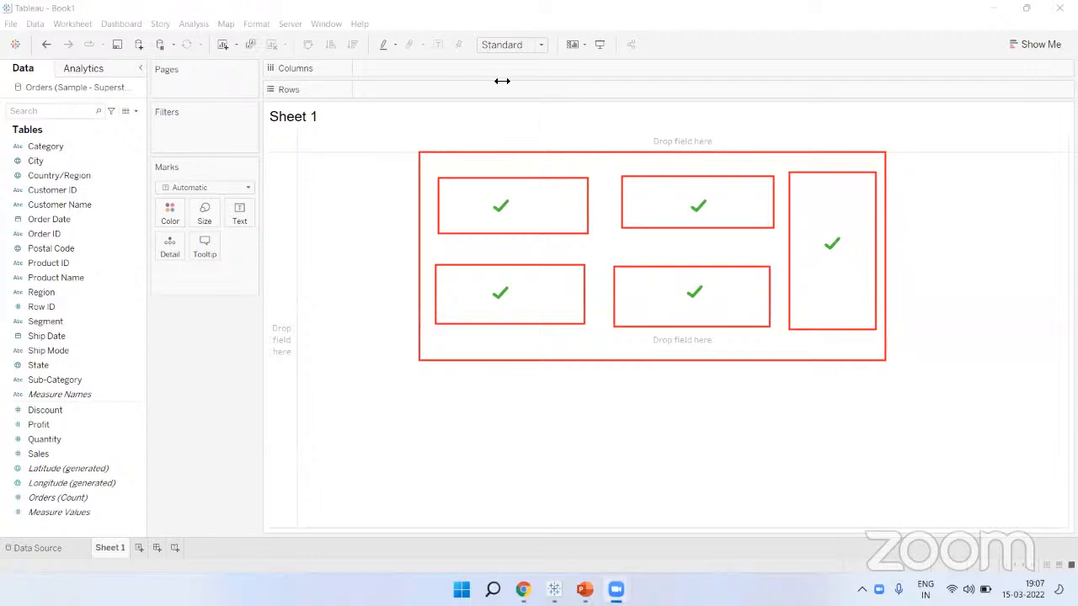
# Annotate the sketched layout with the red heading "Dashboard" above it and clear the drawings from the shared screen
pyautogui.click(436, 123)
pyautogui.write('Dashboard')
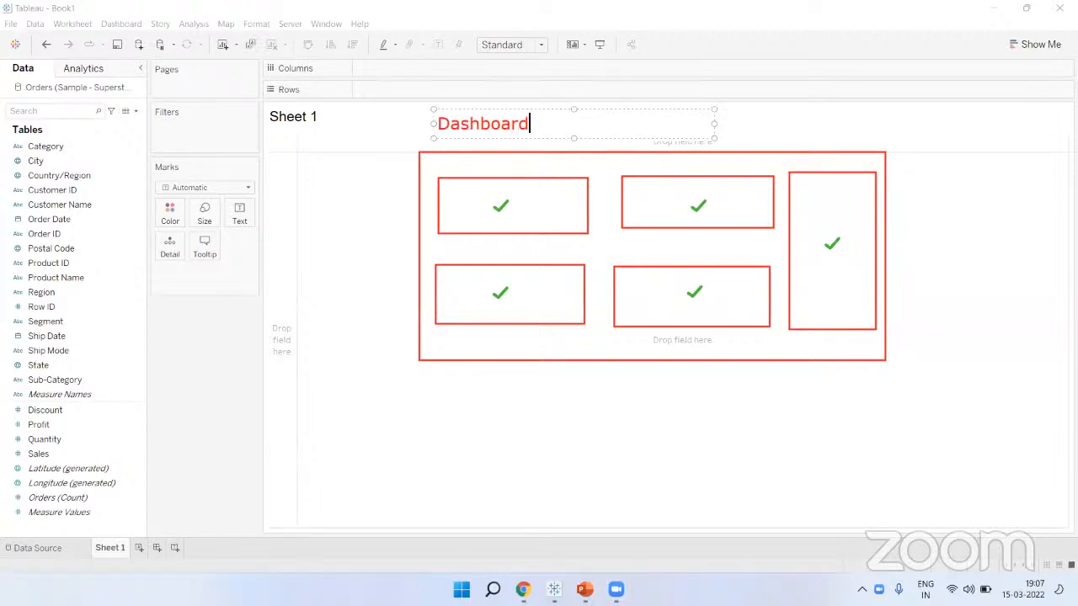
pyautogui.click(331, 214)
pyautogui.click(779, 202)
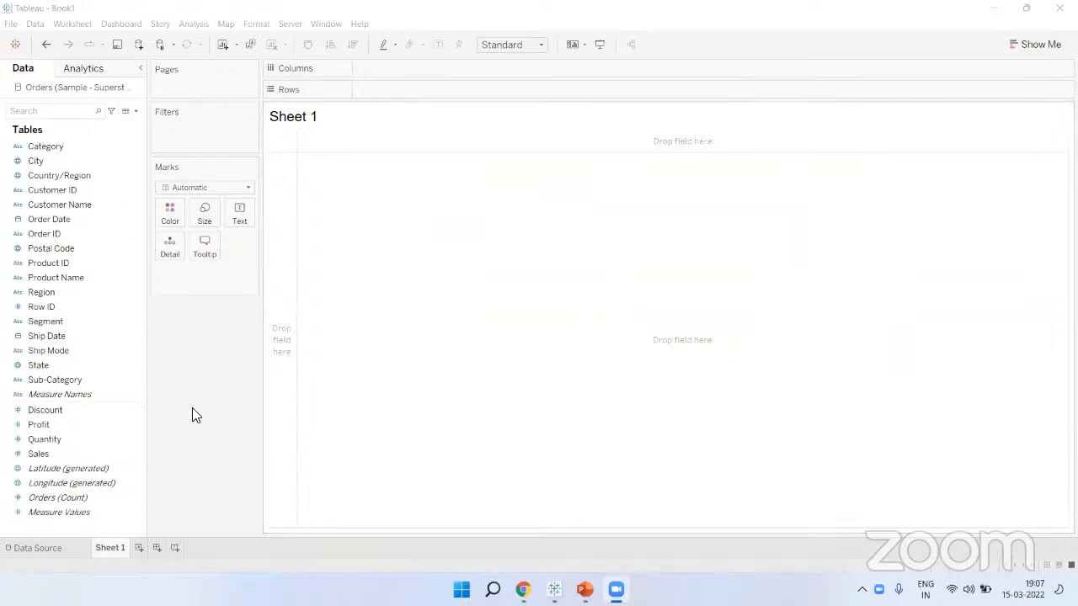
# Rename Sheet 1 as "Bar Chart"
pyautogui.doubleClick(125, 547)
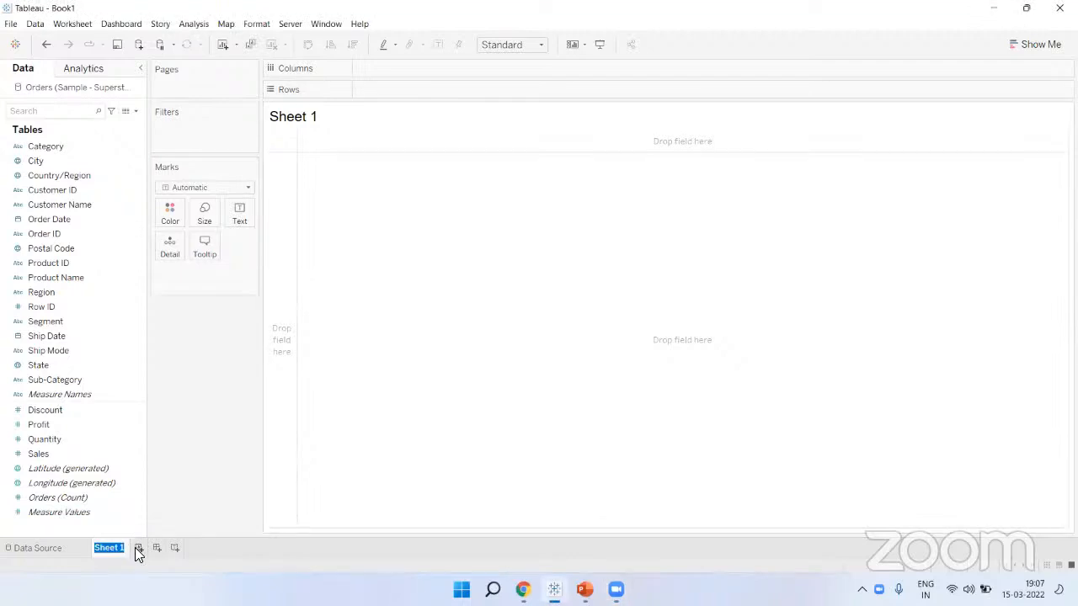
pyautogui.write('Bar Chart')
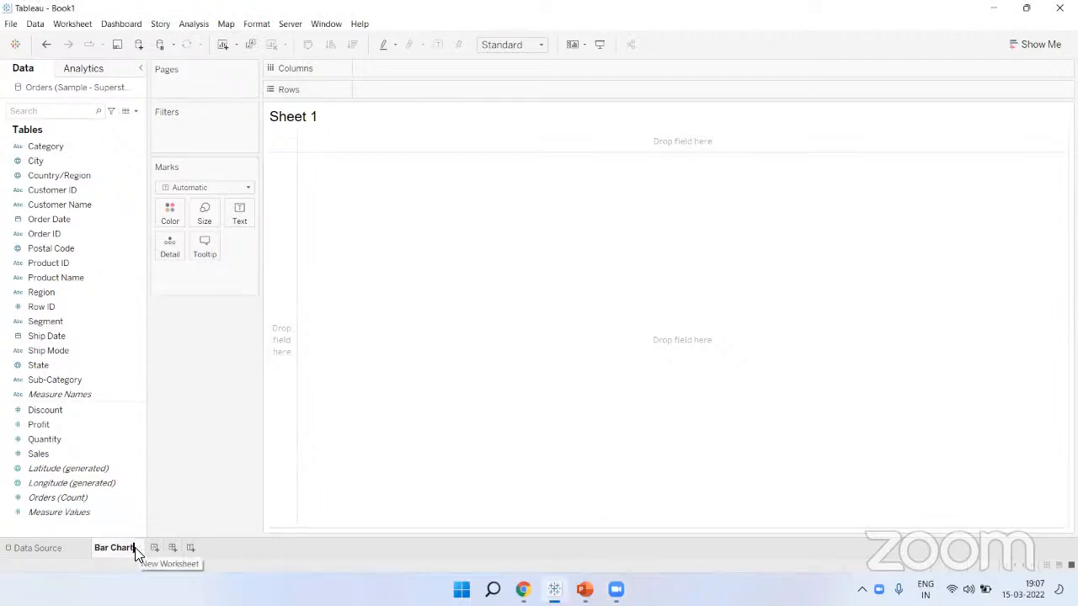
pyautogui.press('Return')
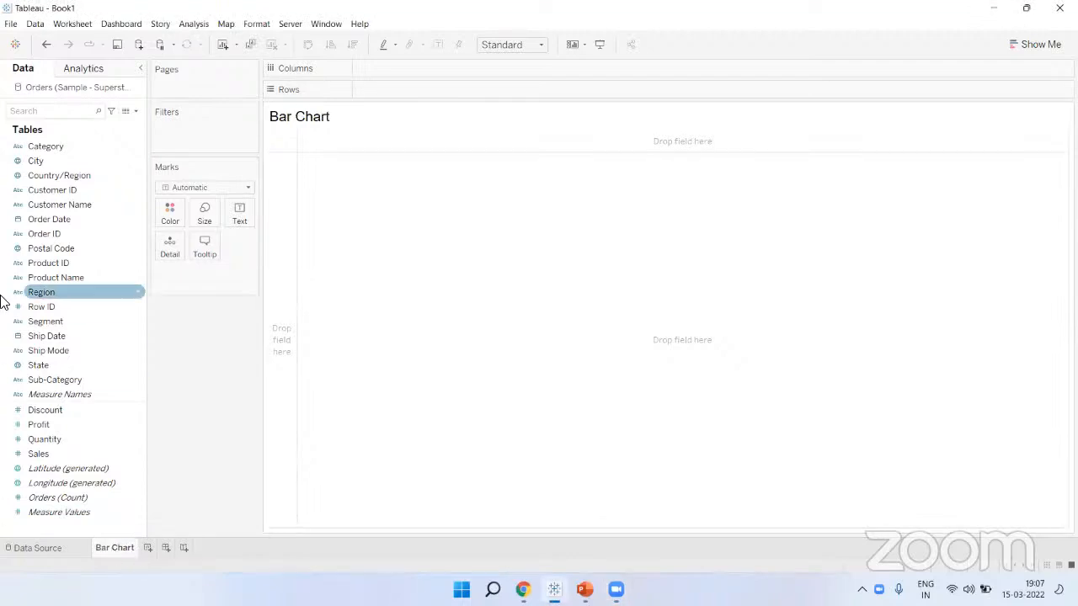
# Build a horizontal bar chart with Category in rows and Sales in columns, and show the mark labels
pyautogui.moveTo(54, 150)
pyautogui.mouseDown()
pyautogui.moveTo(257, 149)
pyautogui.moveTo(385, 101)
pyautogui.moveTo(376, 103)
pyautogui.mouseUp()
pyautogui.moveTo(62, 451); pyautogui.dragTo(391, 64)
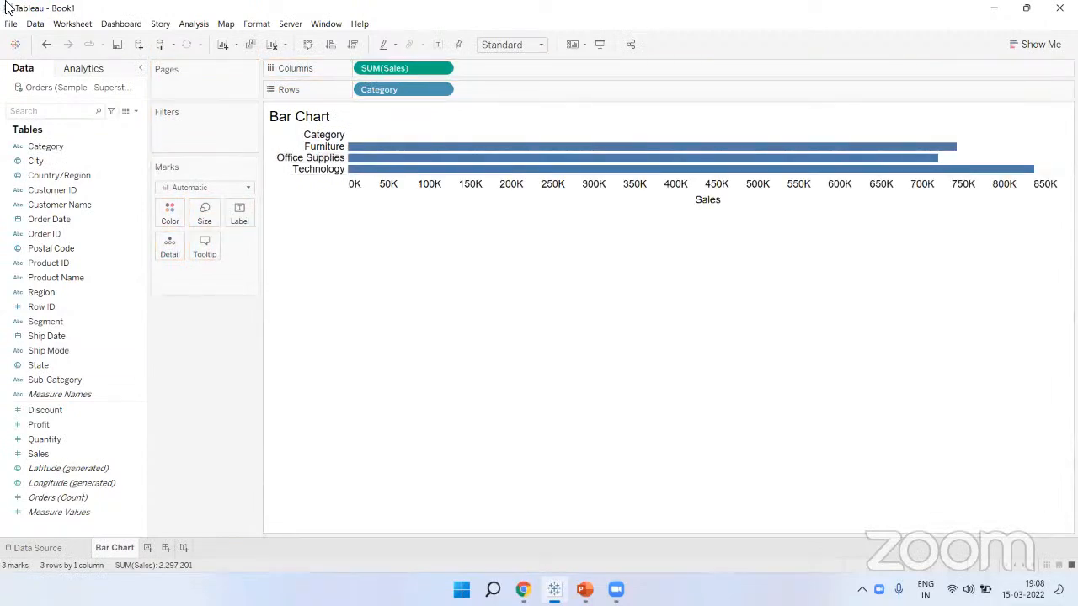
pyautogui.click(438, 43)
# Fit the bar chart to Entire View and sort the categories in descending order of Sales
pyautogui.click(502, 48)
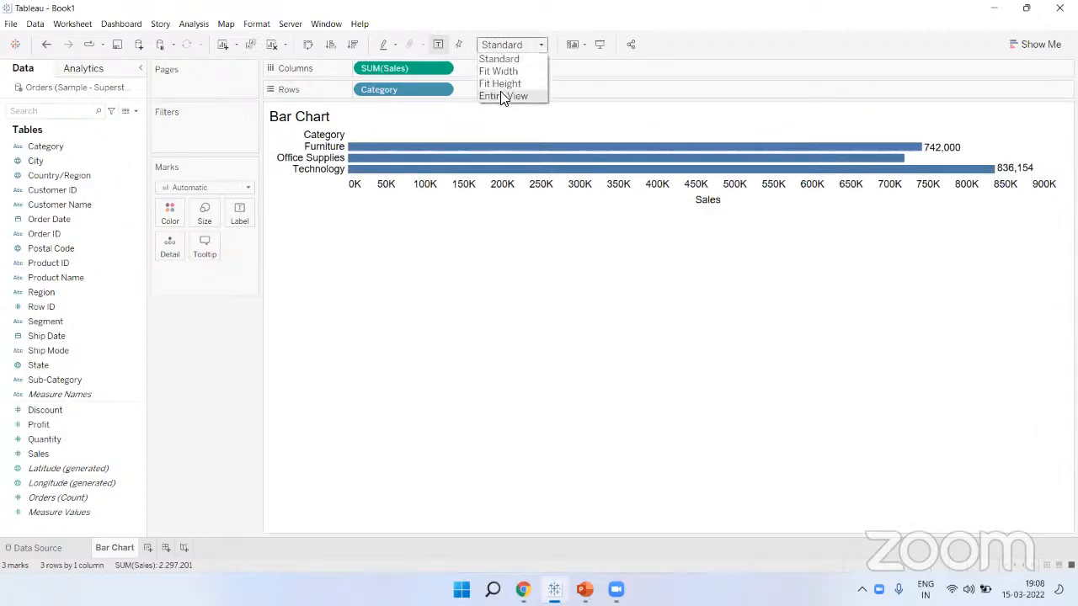
pyautogui.click(503, 96)
pyautogui.click(353, 45)
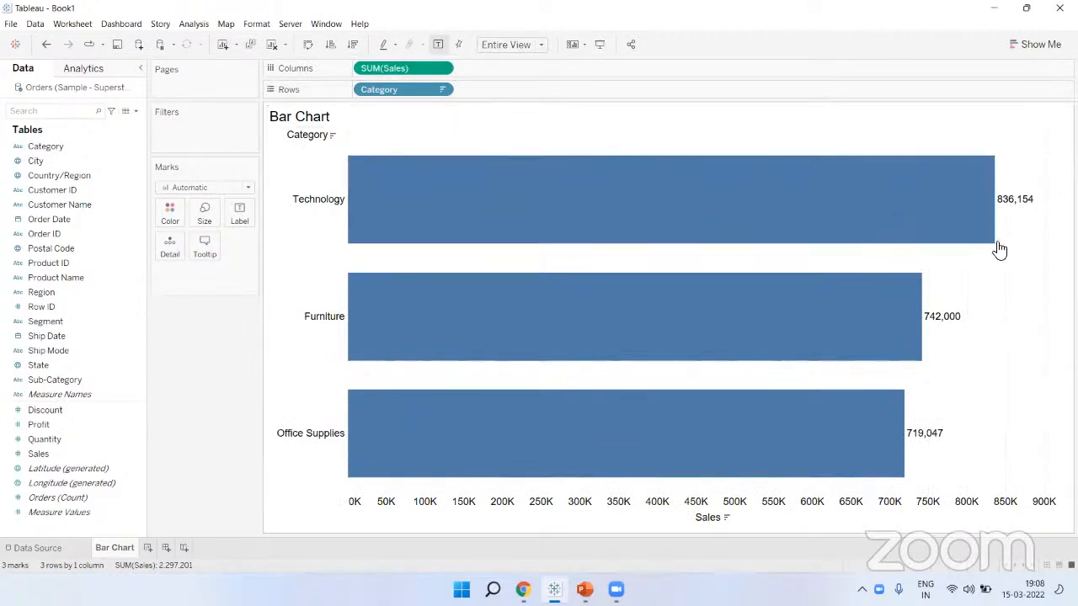
# Hide the Category field label for rows and the Sales axis header on the bar chart
pyautogui.rightClick(319, 142)
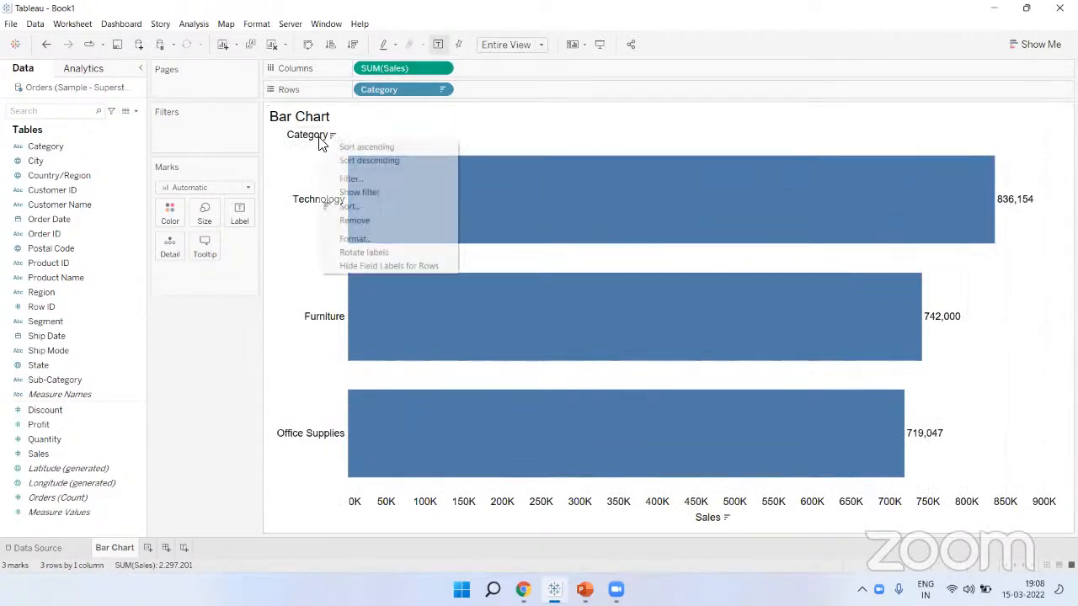
pyautogui.click(347, 266)
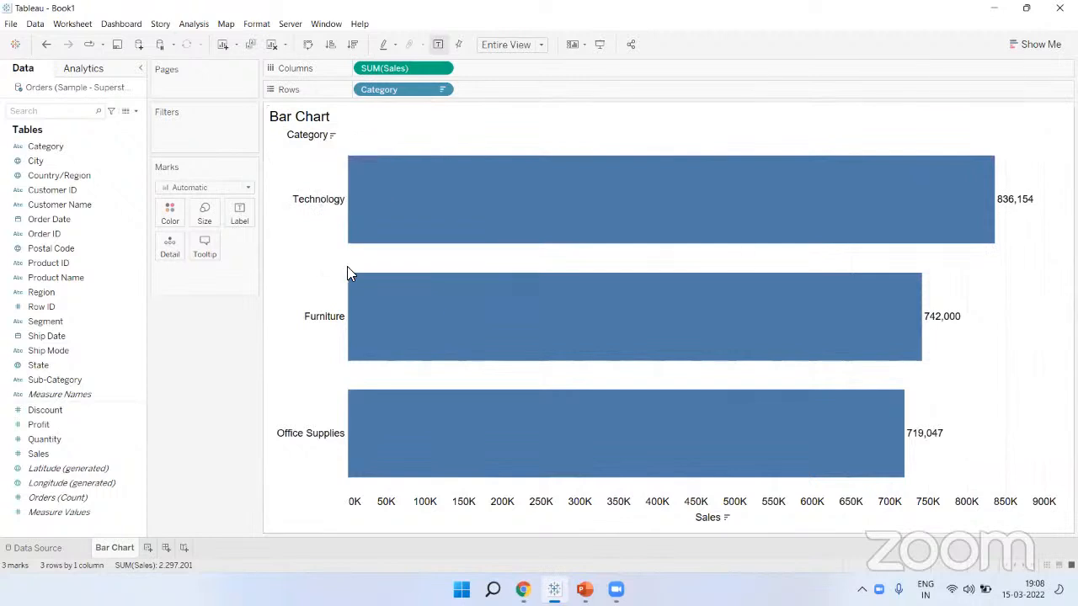
pyautogui.rightClick(479, 514)
pyautogui.click(505, 485)
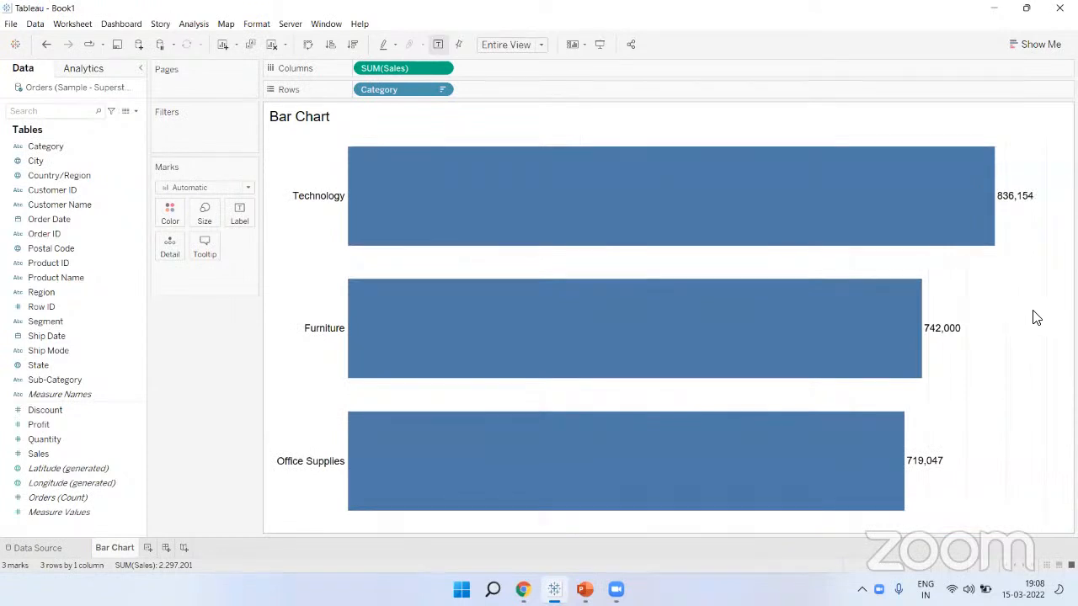
# Remove the bar chart's column grid lines by setting them to None in the line formatting
pyautogui.rightClick(977, 286)
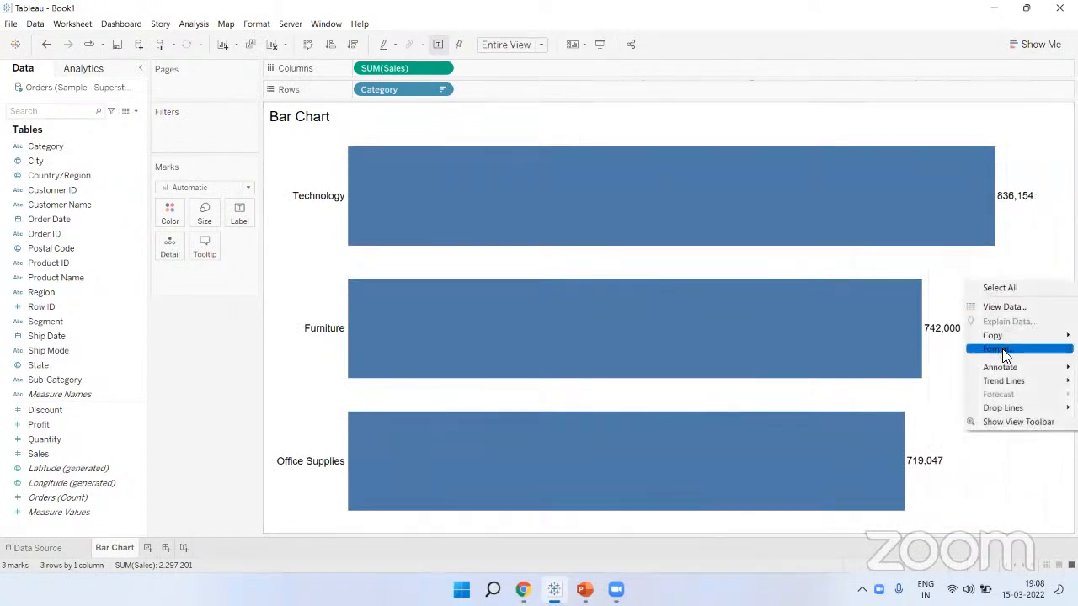
pyautogui.click(1005, 350)
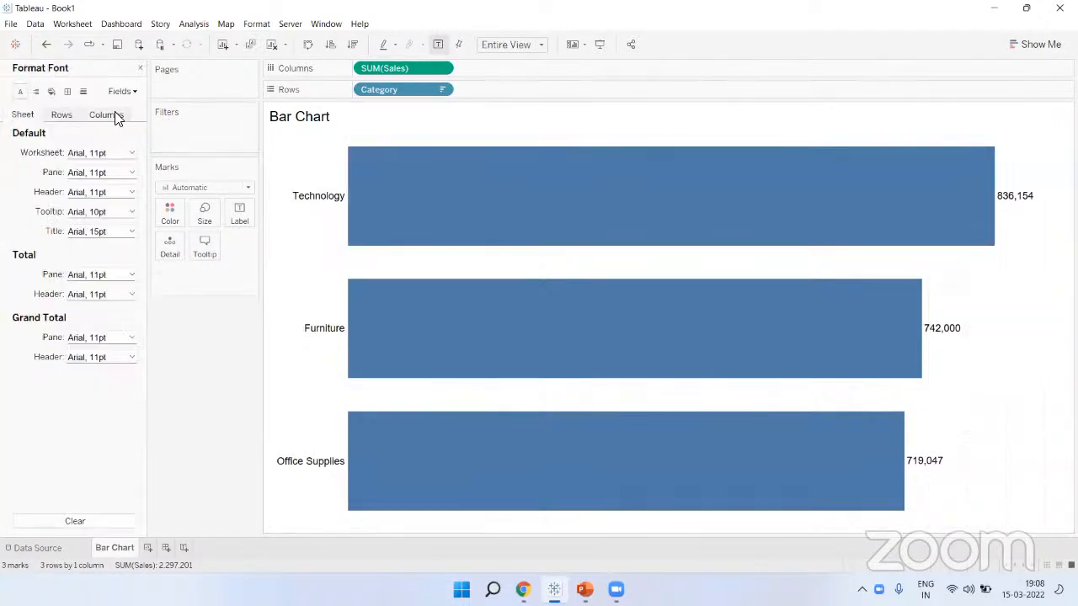
pyautogui.click(83, 93)
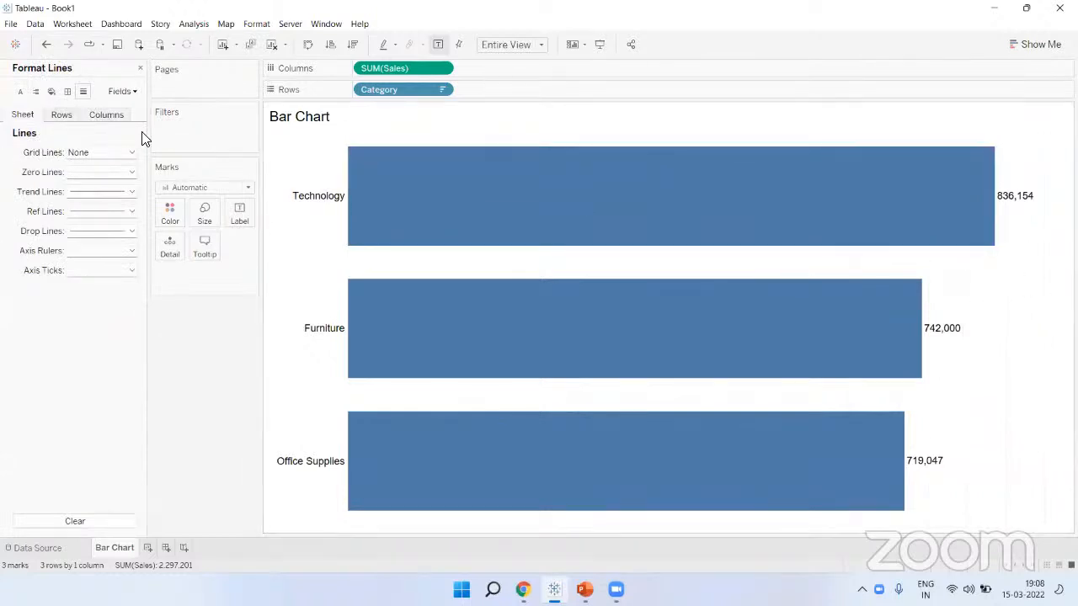
pyautogui.click(110, 118)
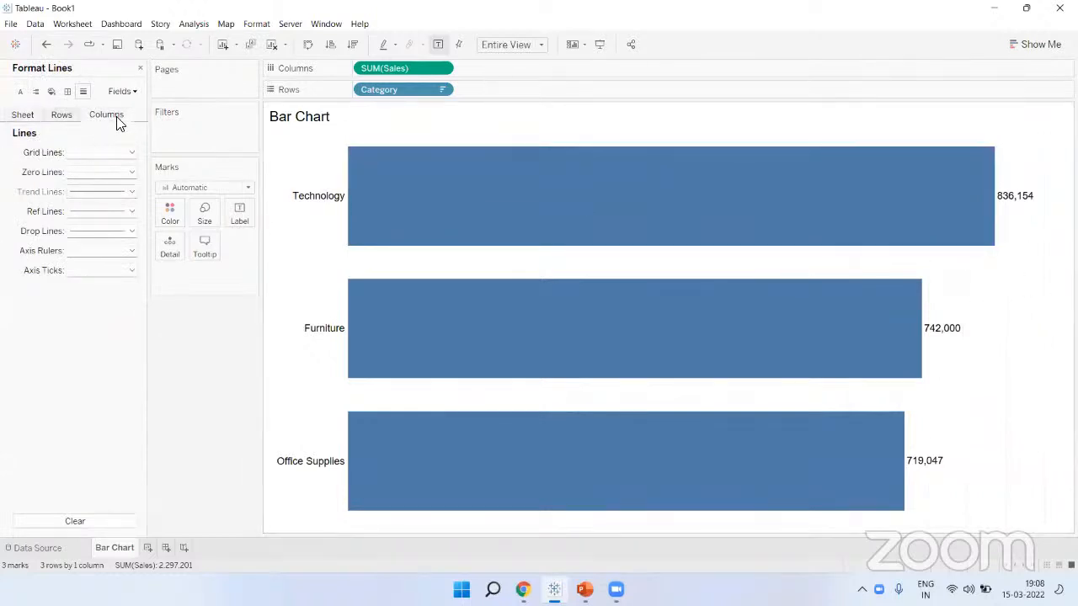
pyautogui.click(72, 154)
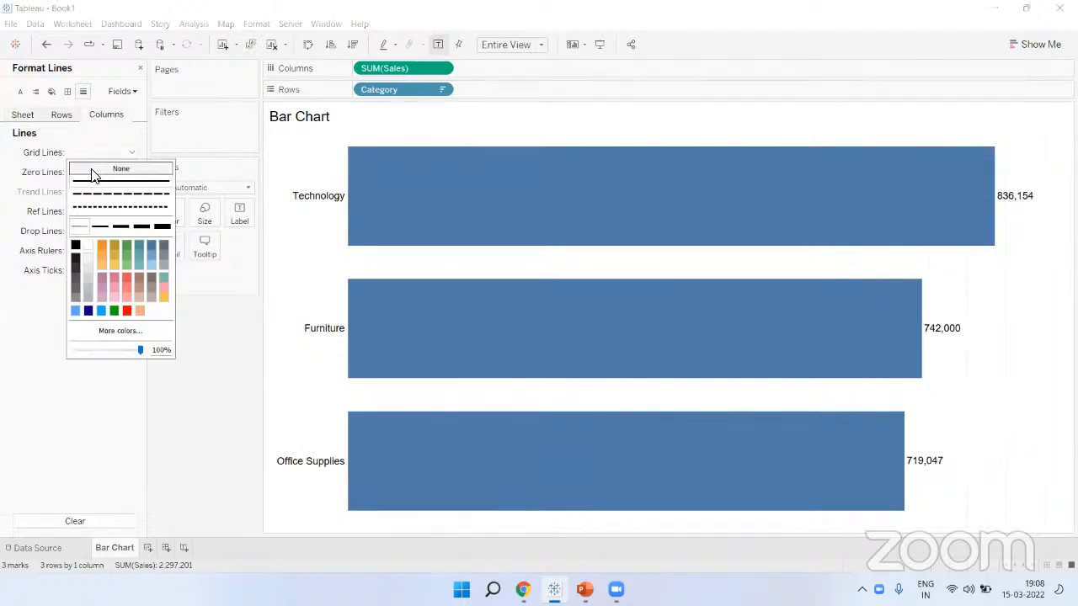
pyautogui.click(92, 171)
pyautogui.click(20, 332)
pyautogui.click(140, 68)
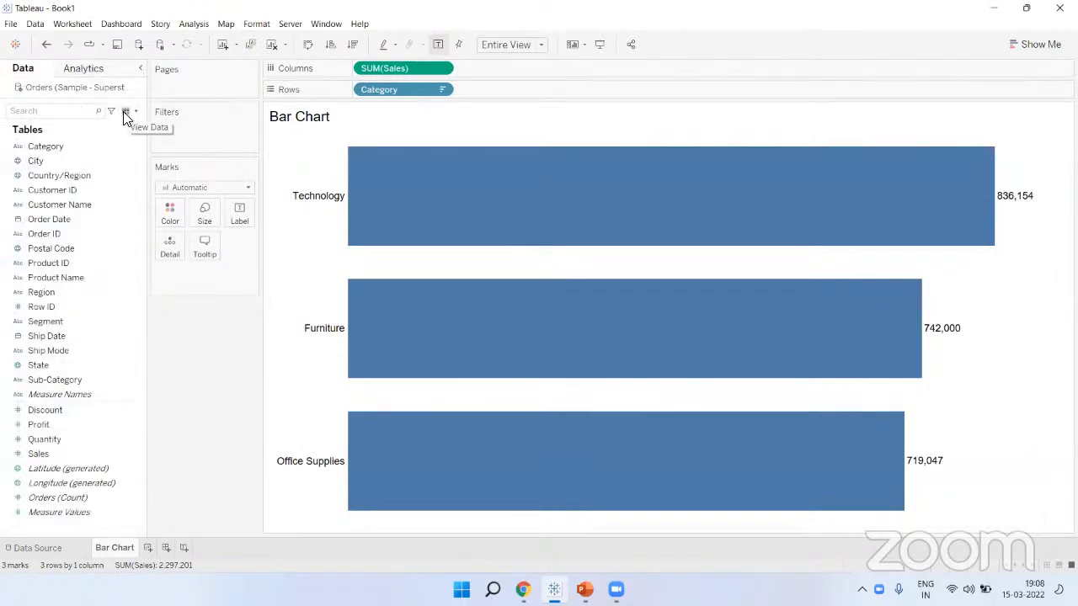
# Color the bars by Category and hide the Category color legend
pyautogui.moveTo(65, 147); pyautogui.dragTo(170, 211)
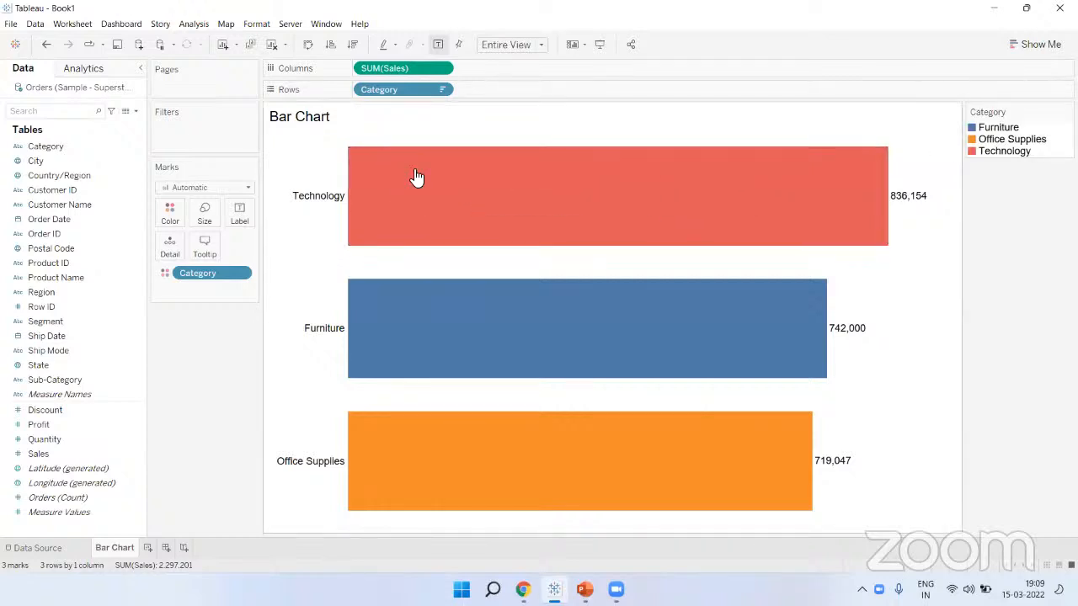
pyautogui.click(1067, 112)
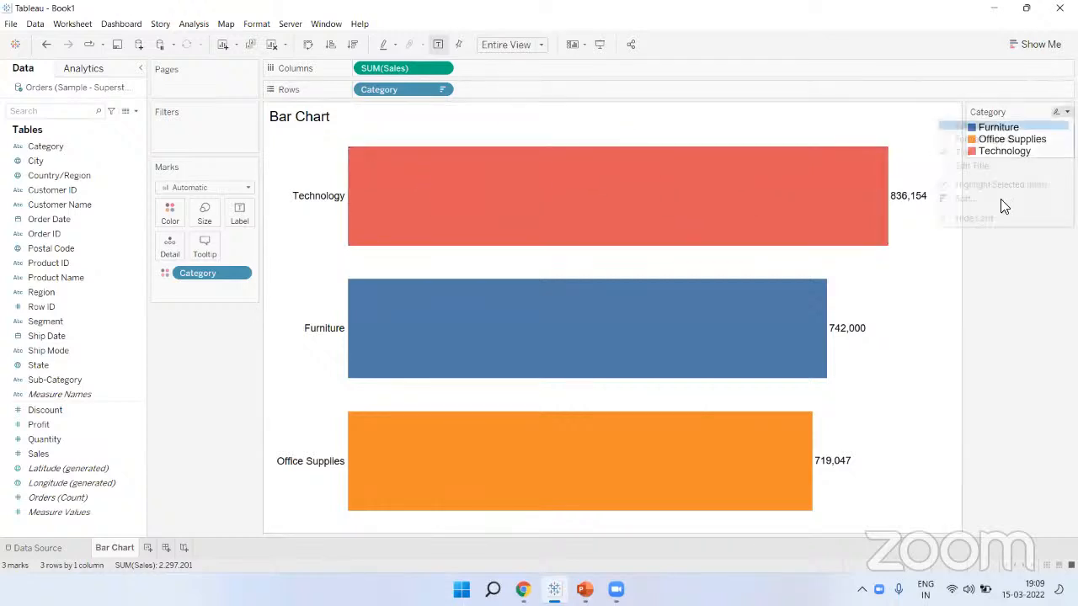
pyautogui.click(983, 222)
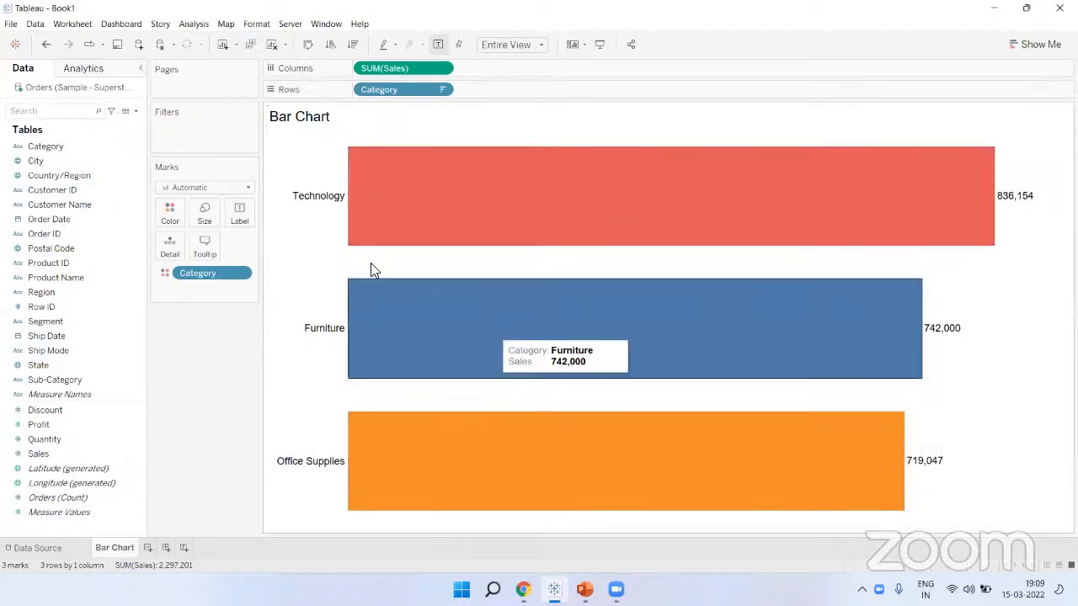
# Add a new worksheet and name it "Line Chart"
pyautogui.click(149, 548)
pyautogui.doubleClick(156, 548)
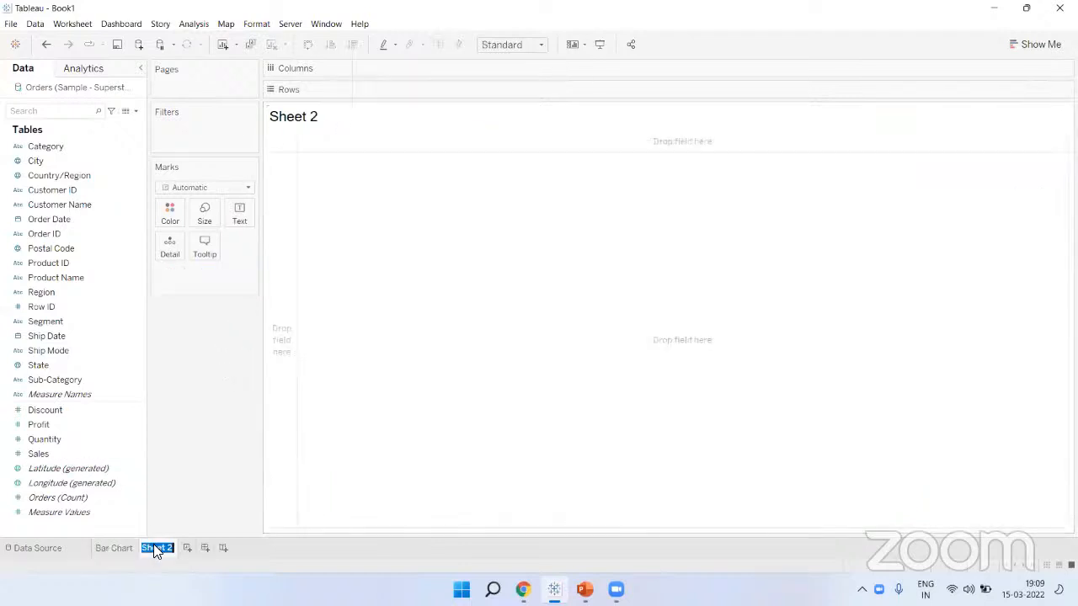
pyautogui.write('Line Chart')
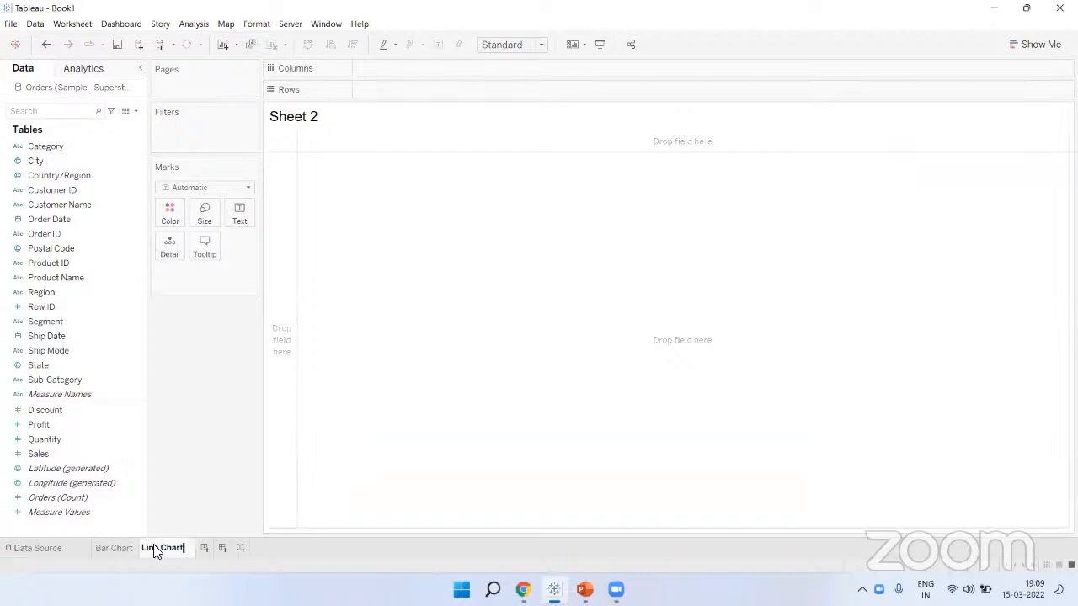
pyautogui.press('Return')
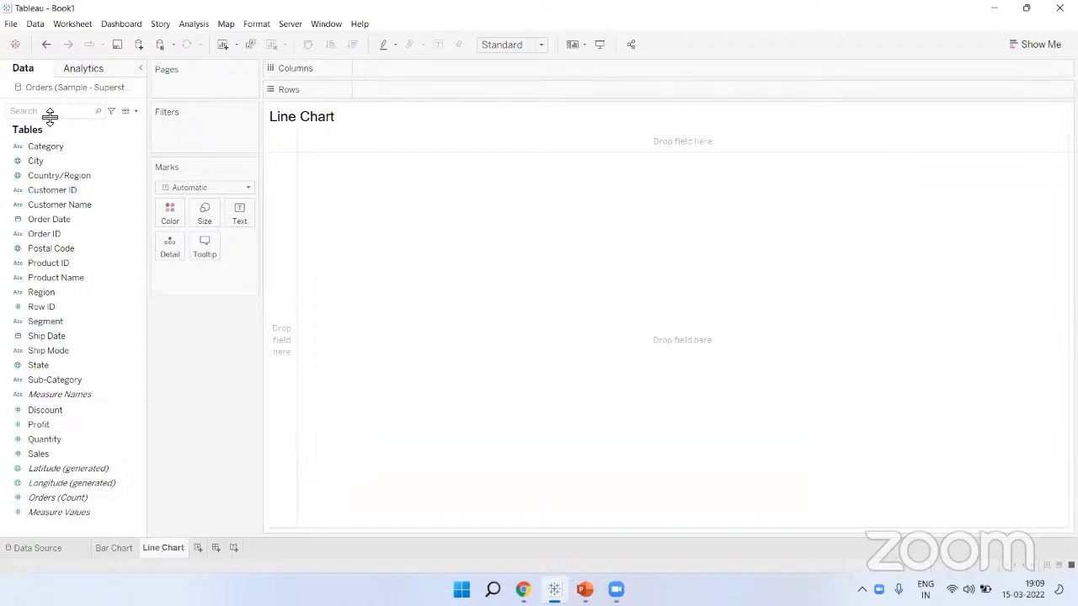
# Plot Sales in rows against Order Date in columns as a line, using the continuous month-and-year date level
pyautogui.moveTo(48, 219); pyautogui.dragTo(385, 71)
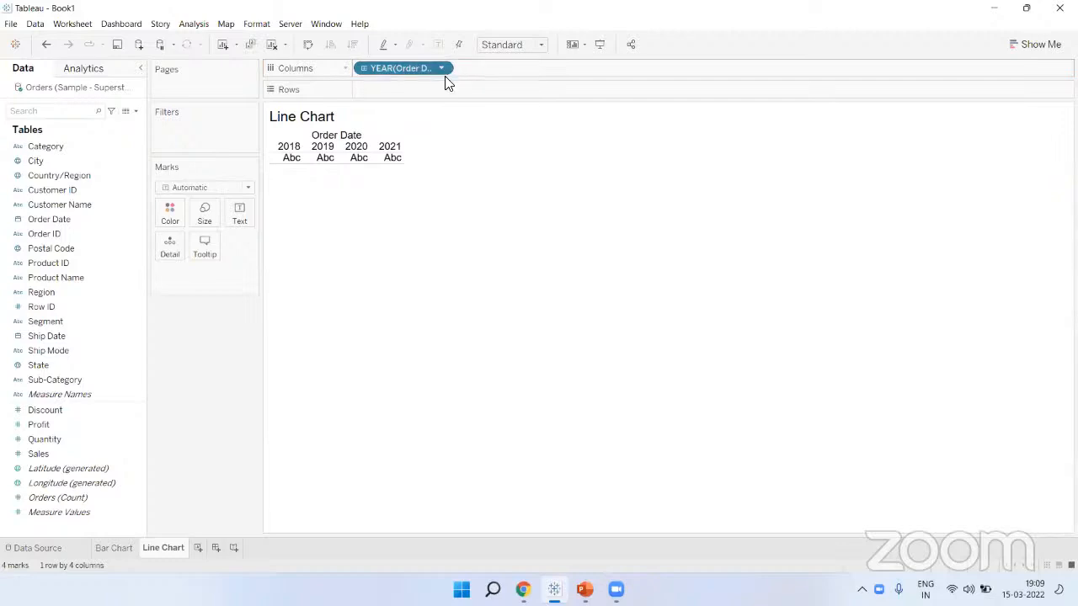
pyautogui.click(441, 68)
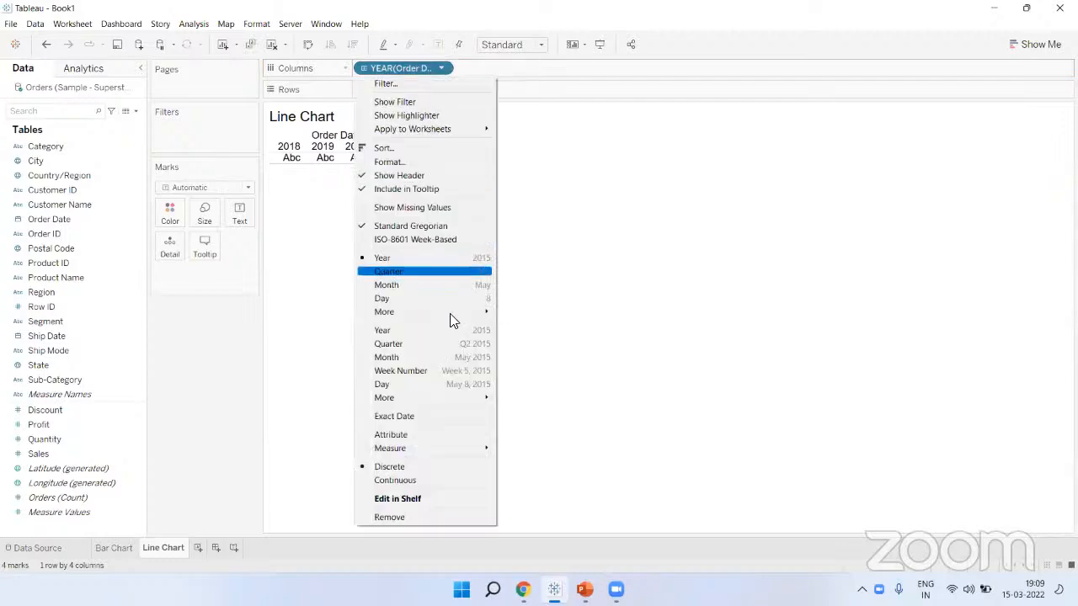
pyautogui.click(445, 357)
pyautogui.moveTo(41, 454)
pyautogui.mouseDown()
pyautogui.moveTo(78, 459)
pyautogui.moveTo(394, 87)
pyautogui.moveTo(412, 90)
pyautogui.mouseUp()
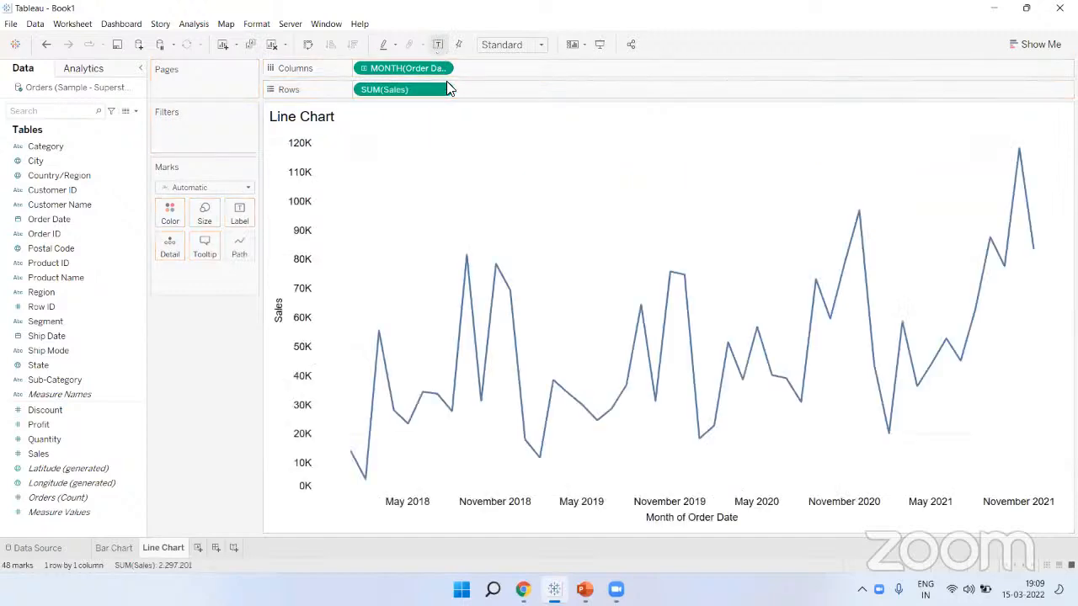
# Show the mark labels on the line chart and hide the Sales axis header
pyautogui.click(438, 44)
pyautogui.rightClick(297, 175)
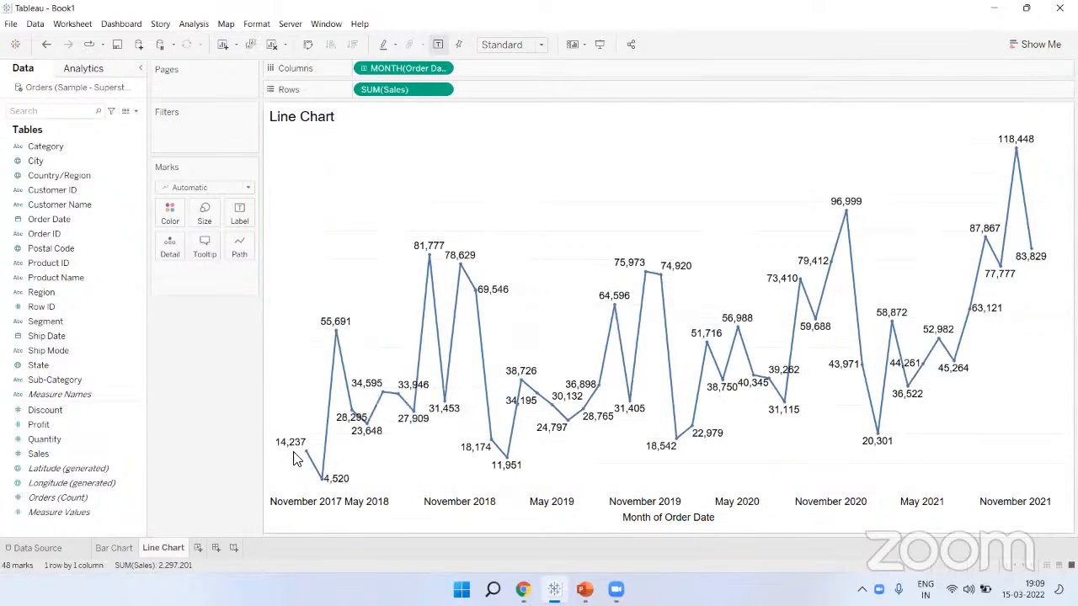
pyautogui.moveTo(310, 462)
# Set the row grid lines of the line chart to None in the line formatting
pyautogui.rightClick(530, 201)
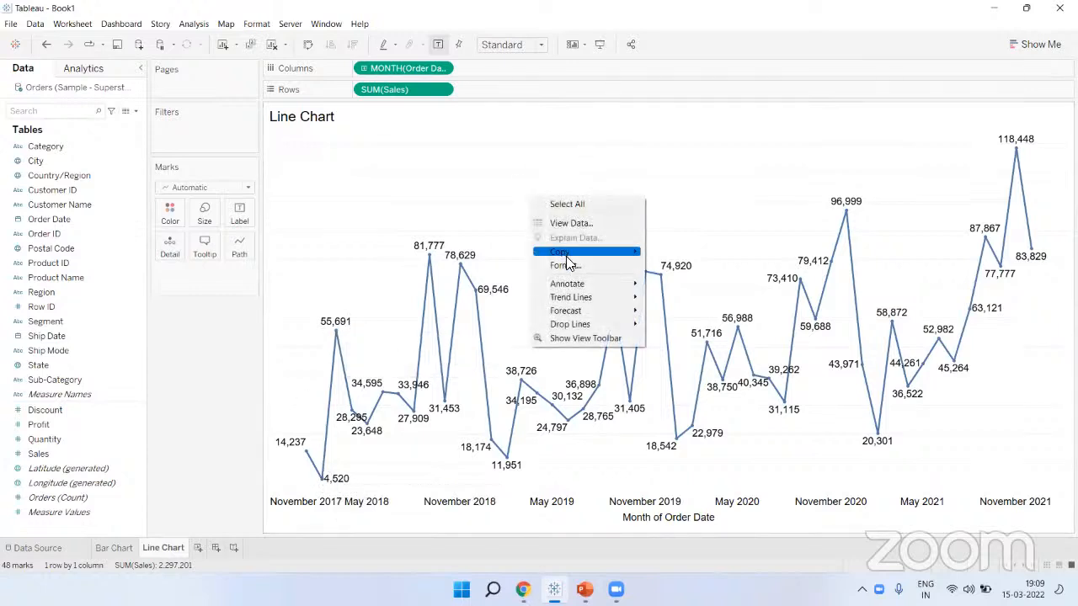
pyautogui.click(566, 253)
pyautogui.click(83, 94)
pyautogui.click(69, 116)
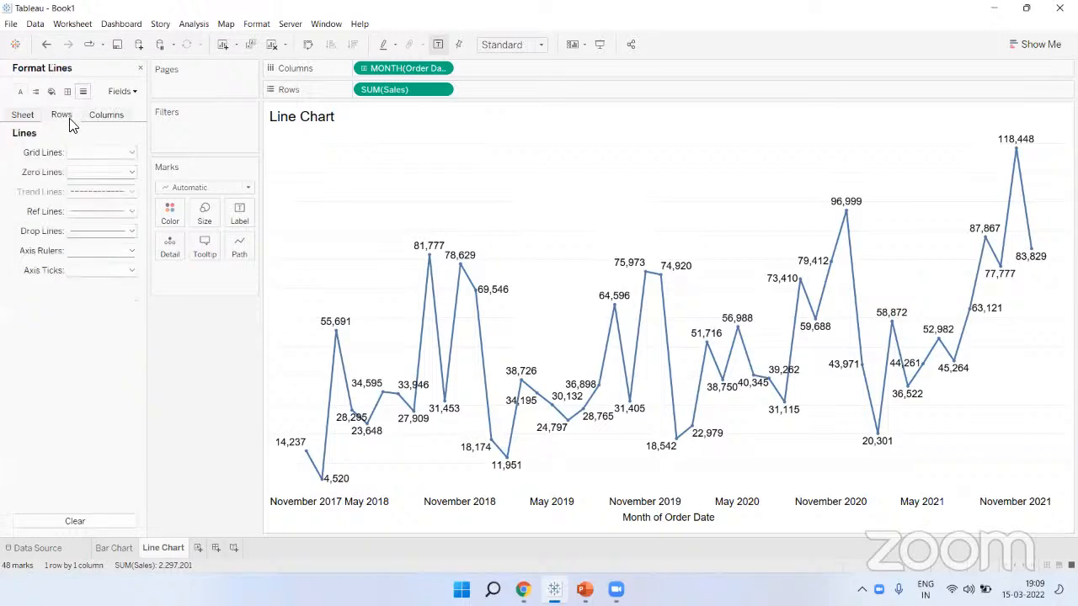
pyautogui.click(83, 155)
pyautogui.click(88, 168)
pyautogui.click(43, 168)
# Set the row zero lines and row axis rulers of the line chart to None
pyautogui.click(83, 173)
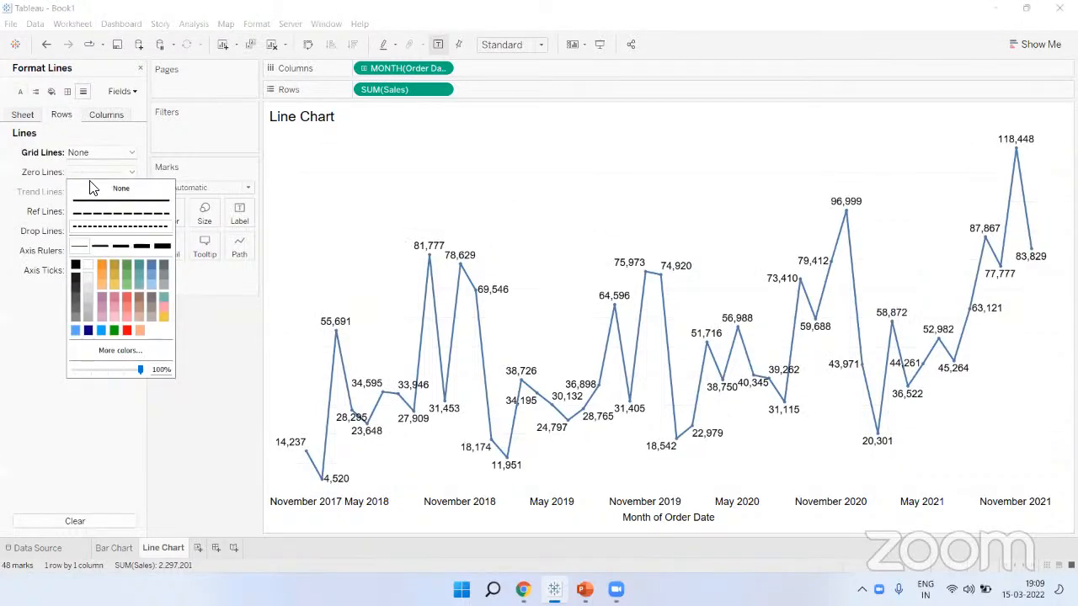
pyautogui.click(94, 186)
pyautogui.click(15, 191)
pyautogui.click(86, 251)
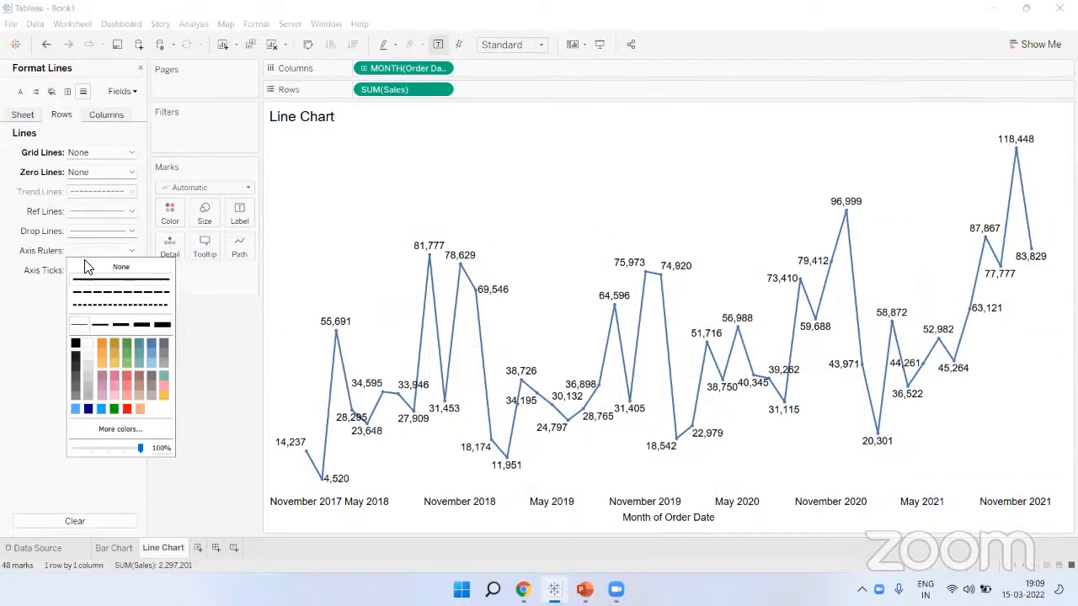
pyautogui.click(120, 264)
pyautogui.click(22, 245)
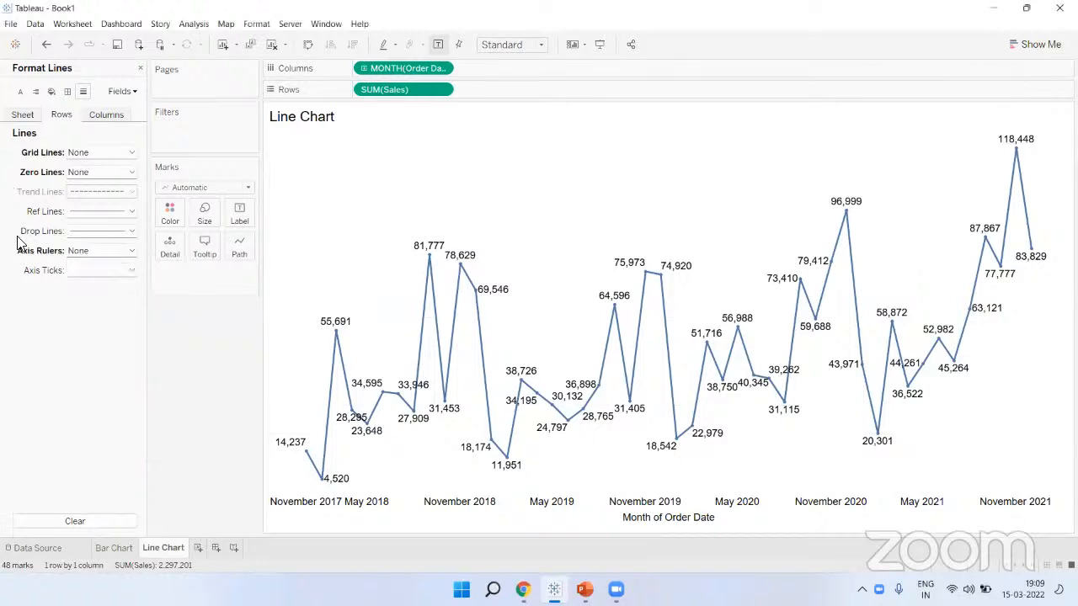
# Set the column axis rulers and column zero lines of the line chart to None and close the formatting
pyautogui.click(109, 118)
pyautogui.click(84, 253)
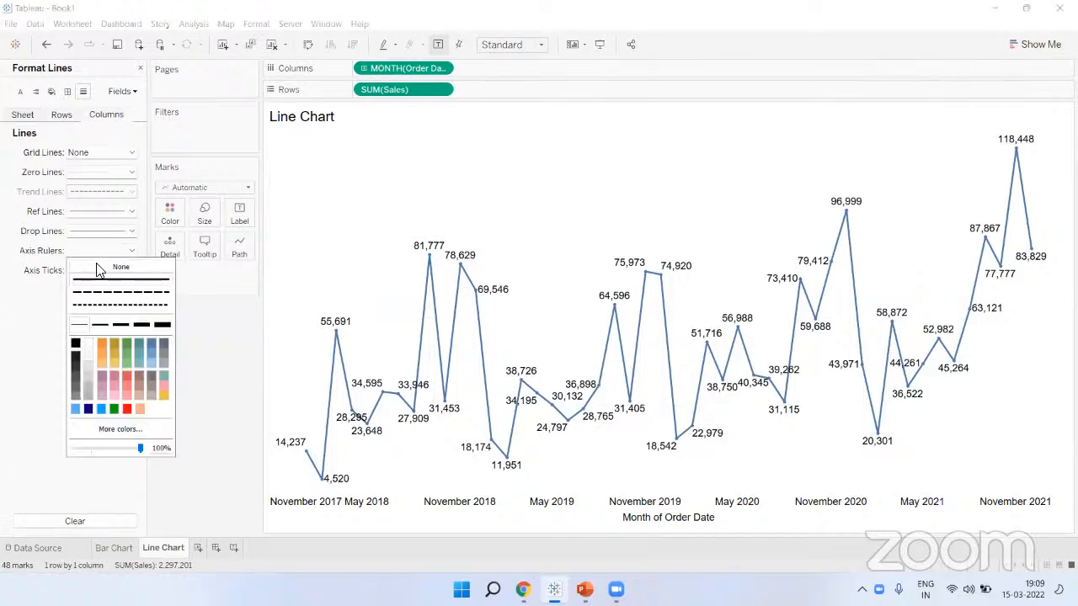
pyautogui.click(89, 172)
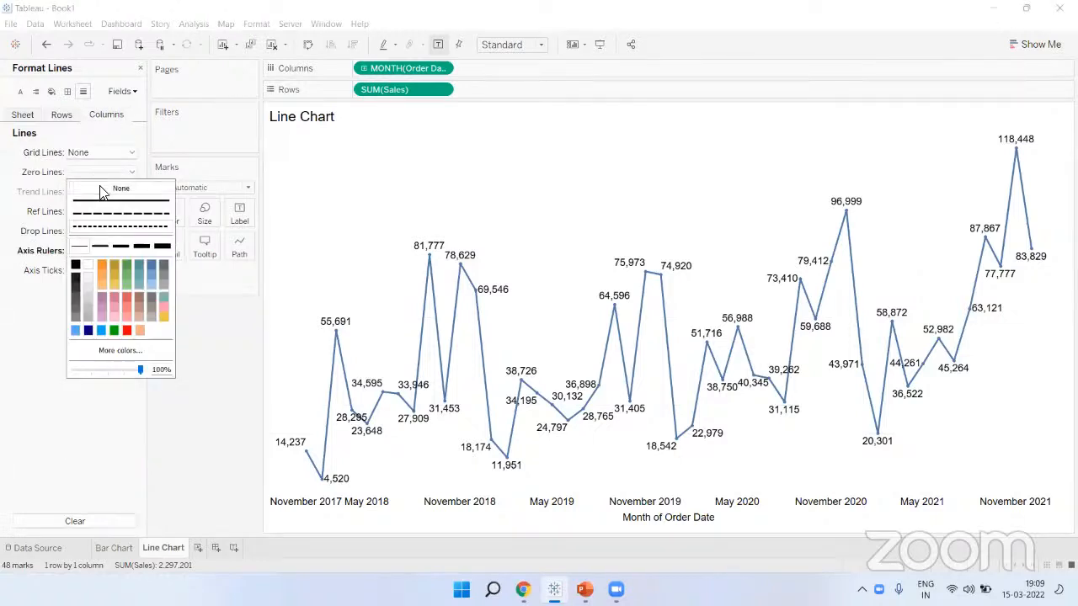
pyautogui.click(140, 67)
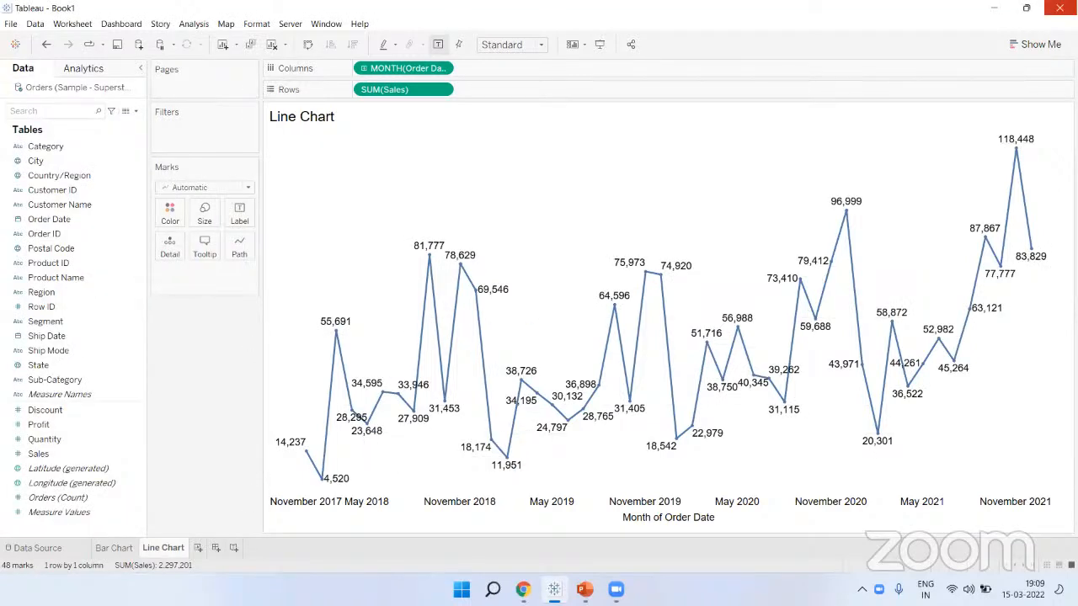
# Add a new worksheet after the line chart and name it Pie Chart
pyautogui.click(135, 425)
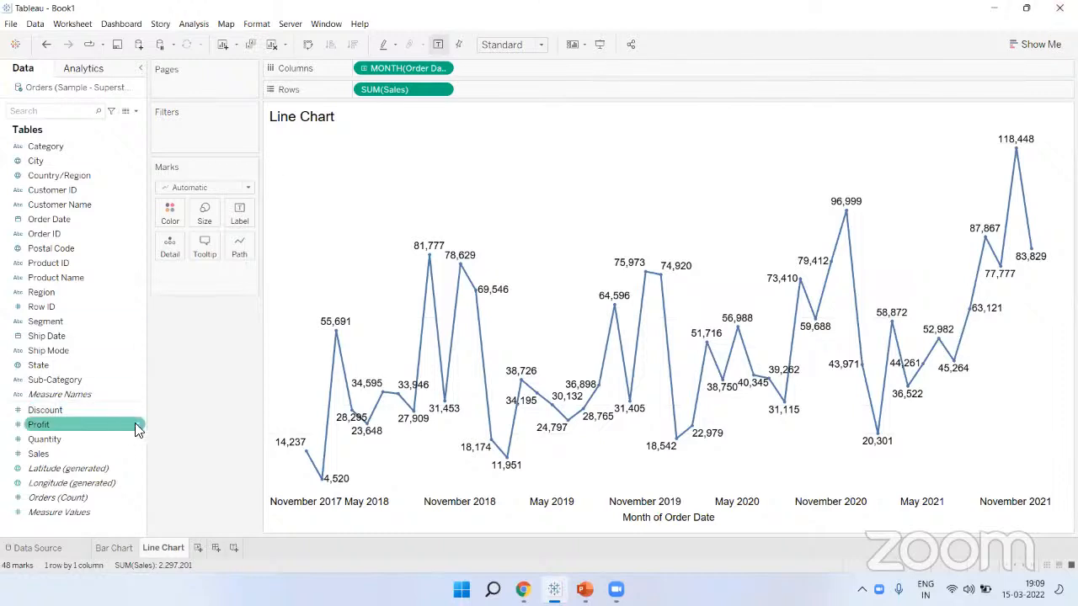
pyautogui.click(199, 549)
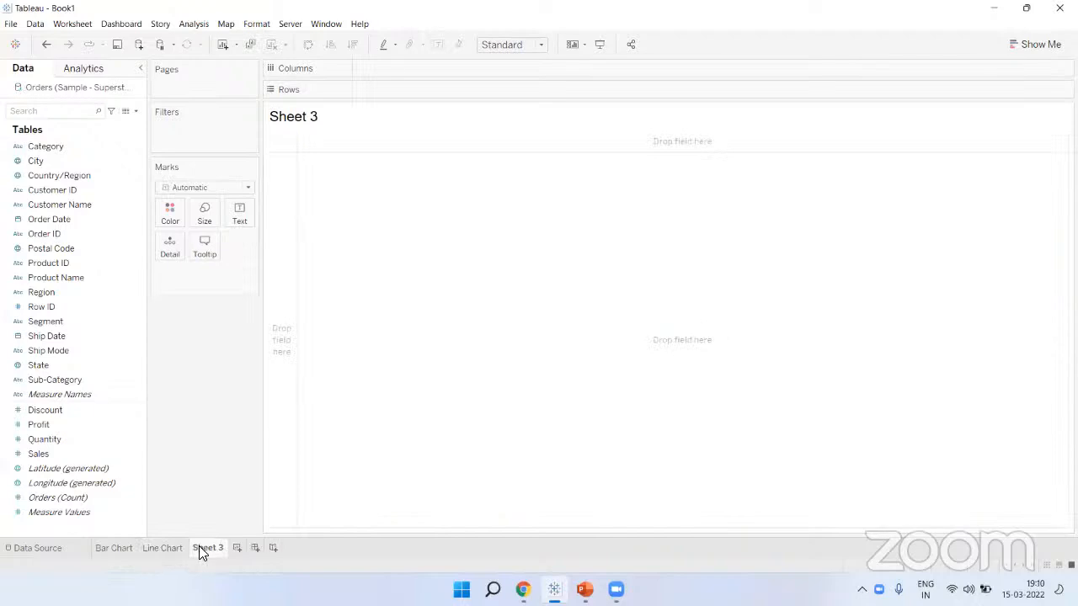
pyautogui.click(201, 552)
pyautogui.write('Pie Chart')
pyautogui.press('Return')
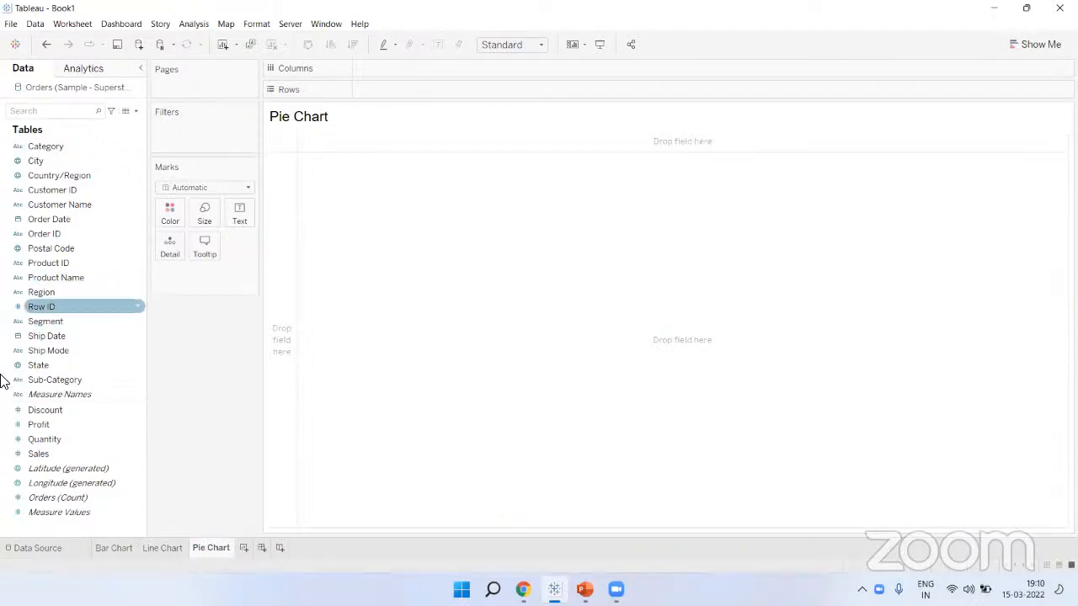
# Build a view of Sales by Region and convert it to a pie chart
pyautogui.moveTo(84, 292); pyautogui.dragTo(435, 99)
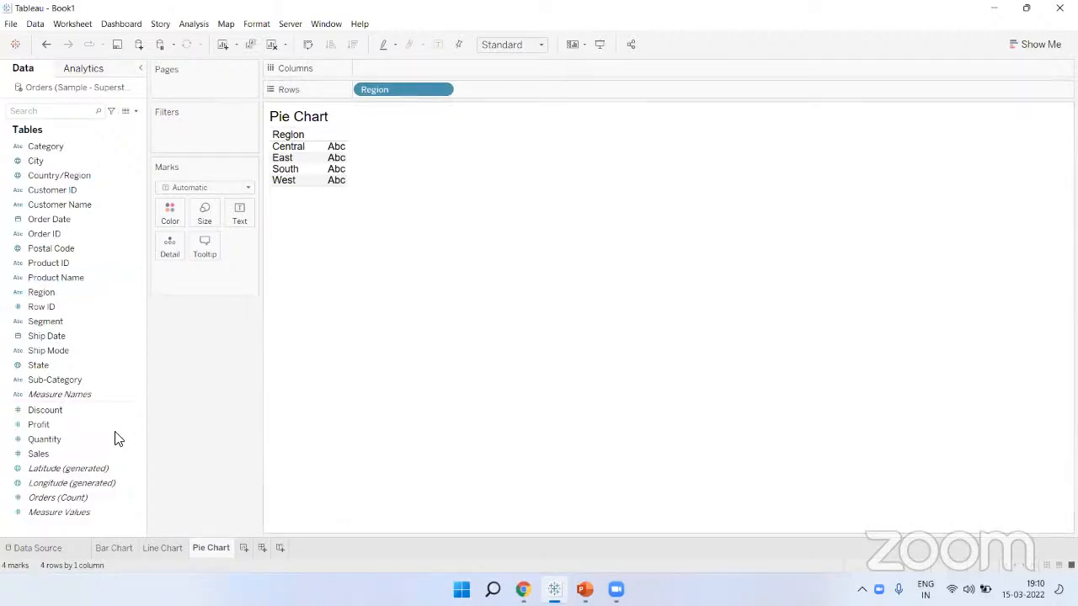
pyautogui.moveTo(64, 455); pyautogui.dragTo(387, 68)
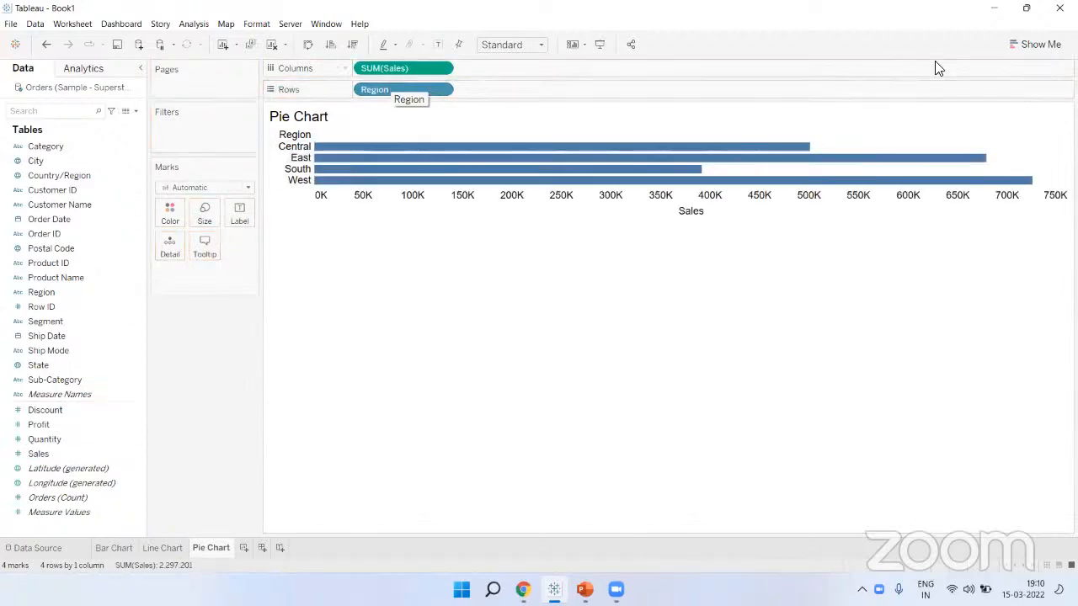
pyautogui.click(1036, 43)
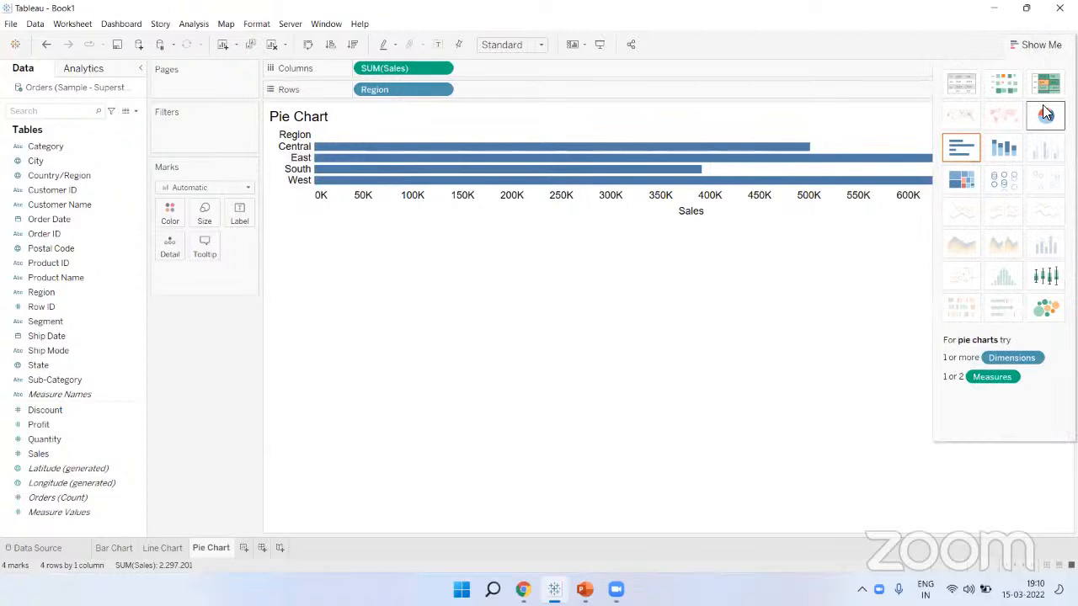
pyautogui.click(1046, 118)
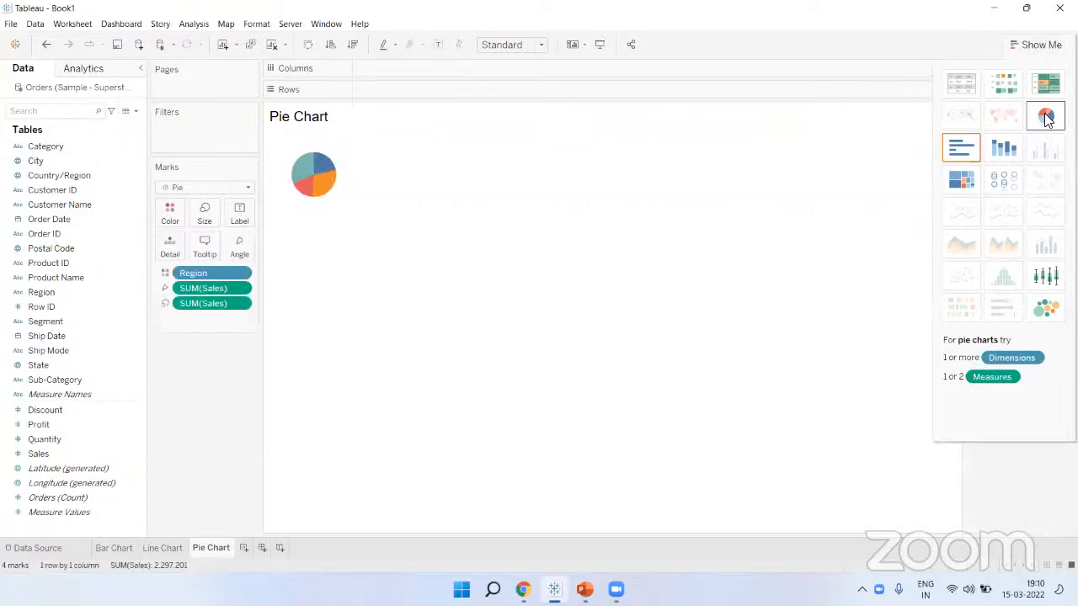
pyautogui.click(1038, 45)
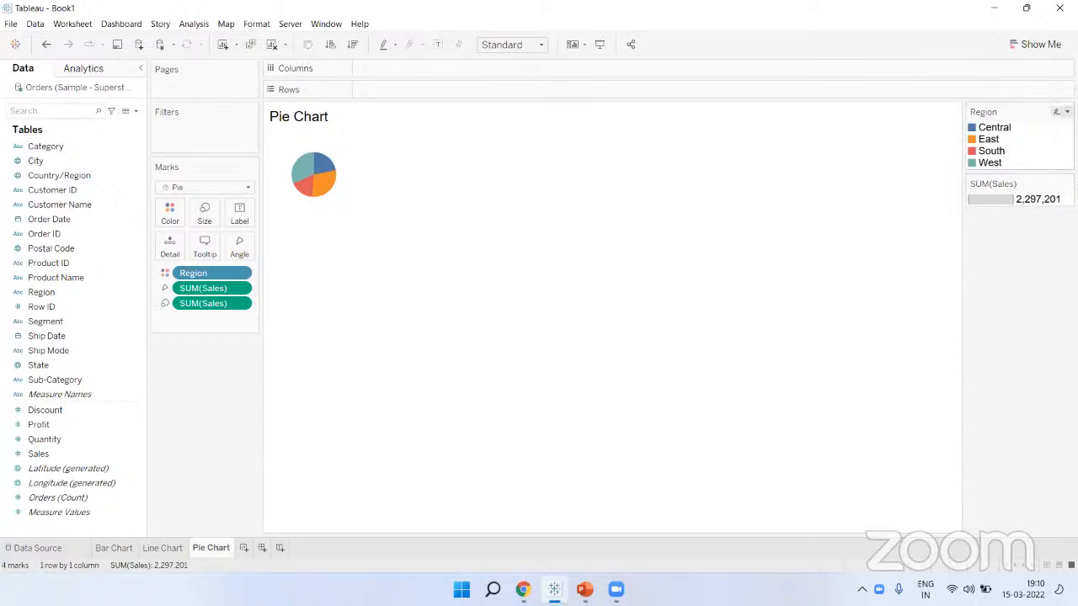
# Hide the Region color legend and the SUM(Sales) size legend of the pie chart
pyautogui.click(1067, 111)
pyautogui.click(956, 219)
pyautogui.click(1067, 111)
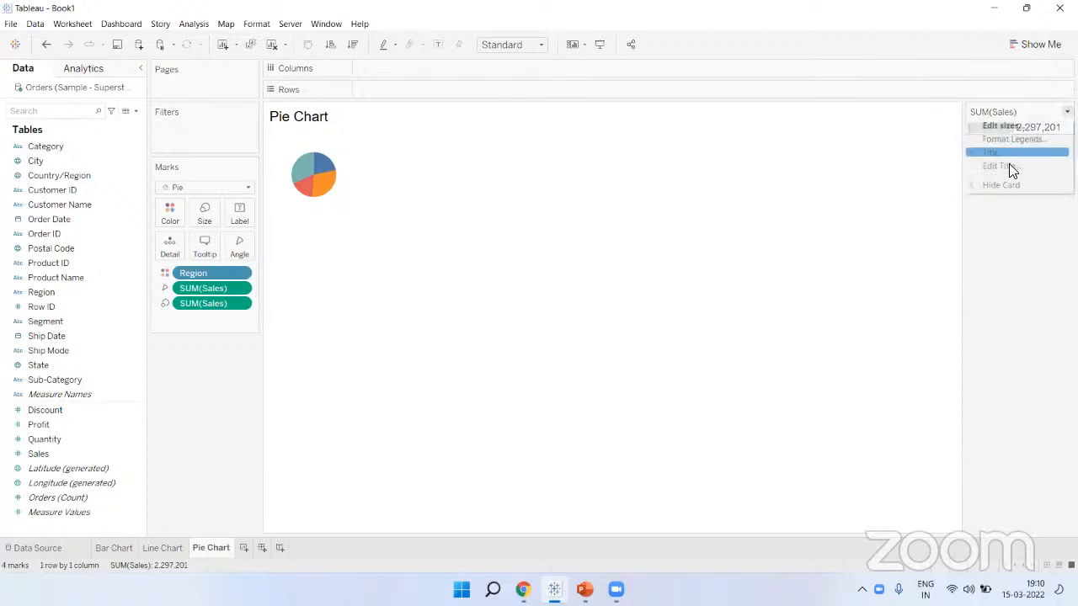
pyautogui.click(1000, 185)
# Fit the pie chart to Entire View and sort its slices by Sales in descending order
pyautogui.click(515, 47)
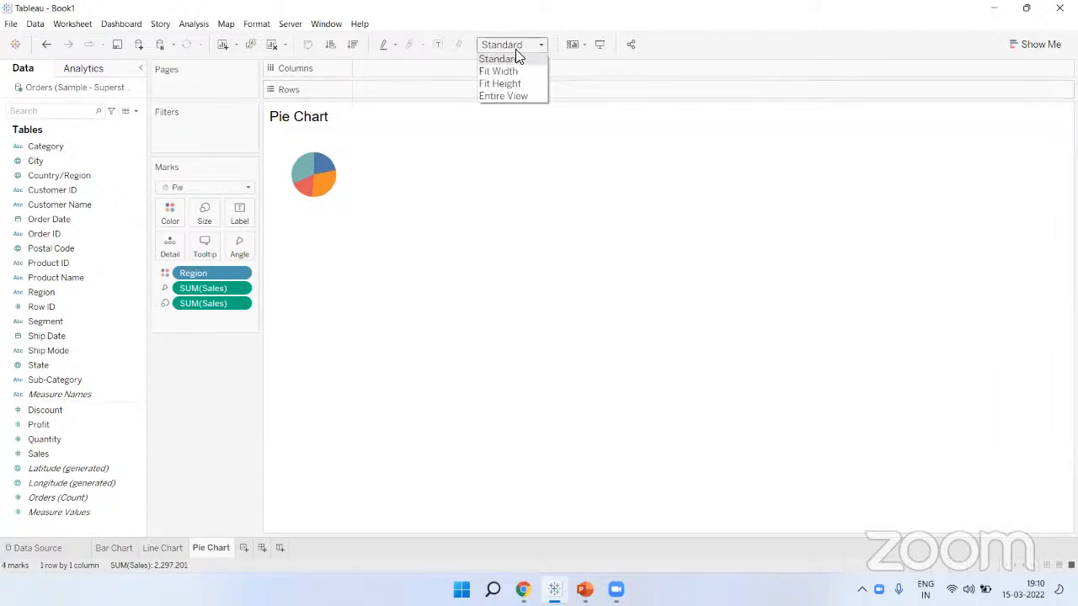
pyautogui.click(512, 96)
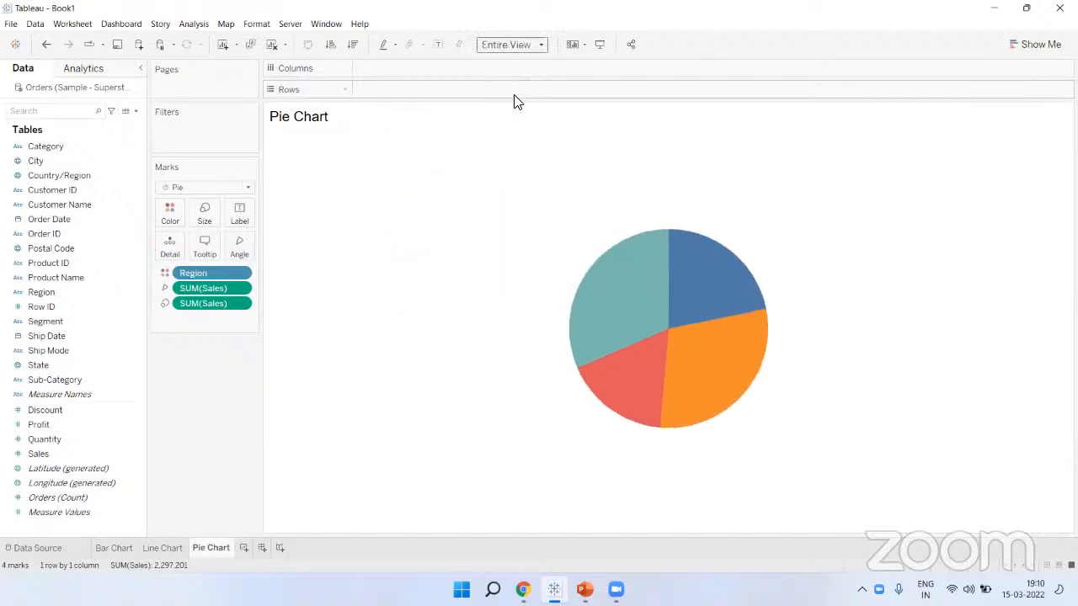
pyautogui.click(353, 44)
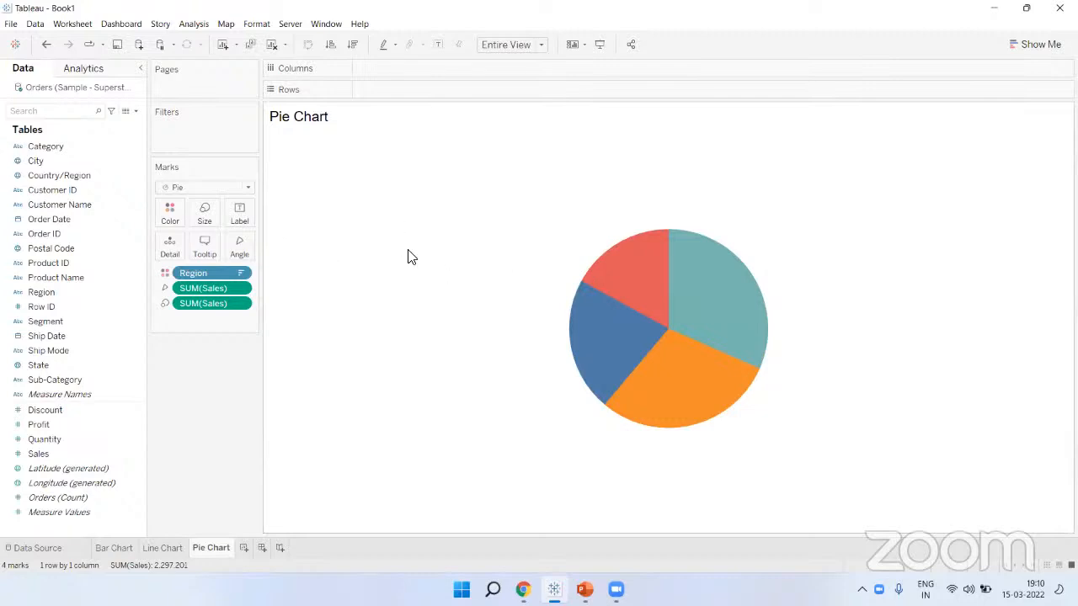
pyautogui.moveTo(632, 261)
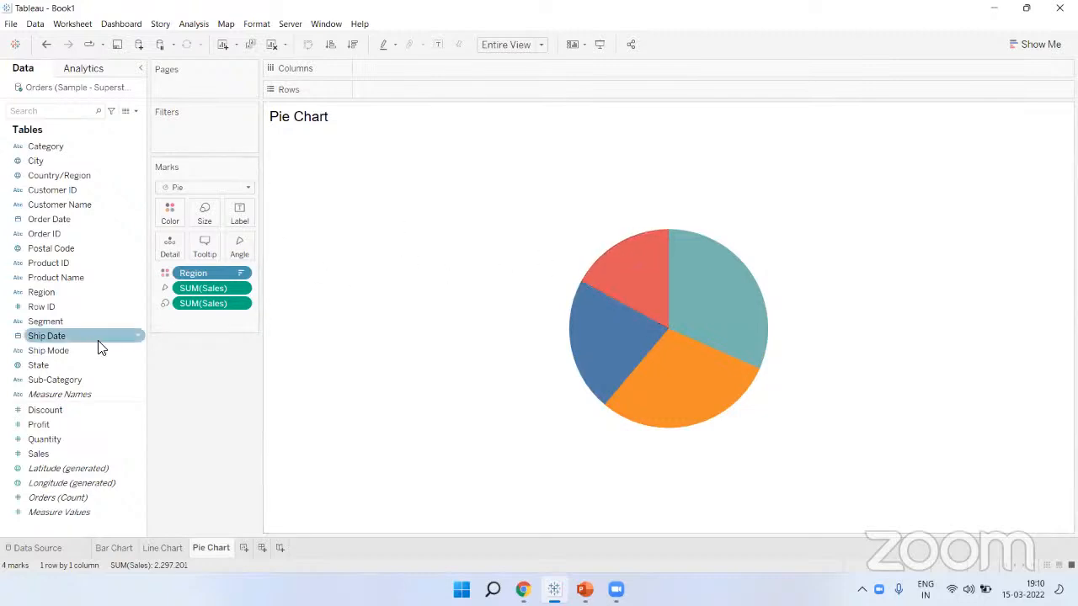
# Label the pie slices with Region and Sales, and enlarge the pie
pyautogui.moveTo(57, 295); pyautogui.dragTo(236, 217)
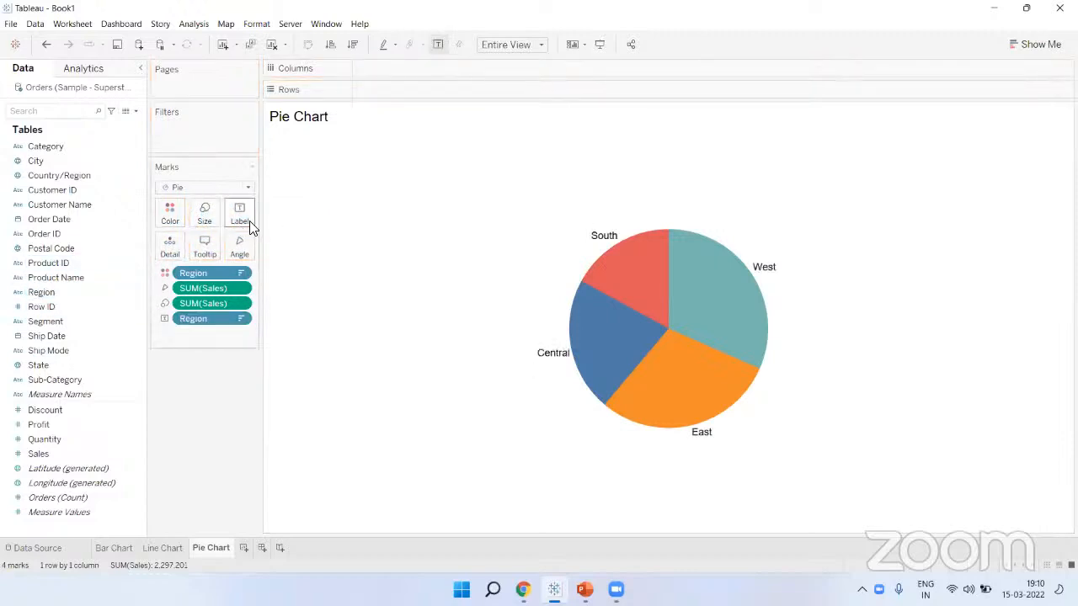
pyautogui.moveTo(106, 457); pyautogui.dragTo(232, 245)
pyautogui.click(205, 212)
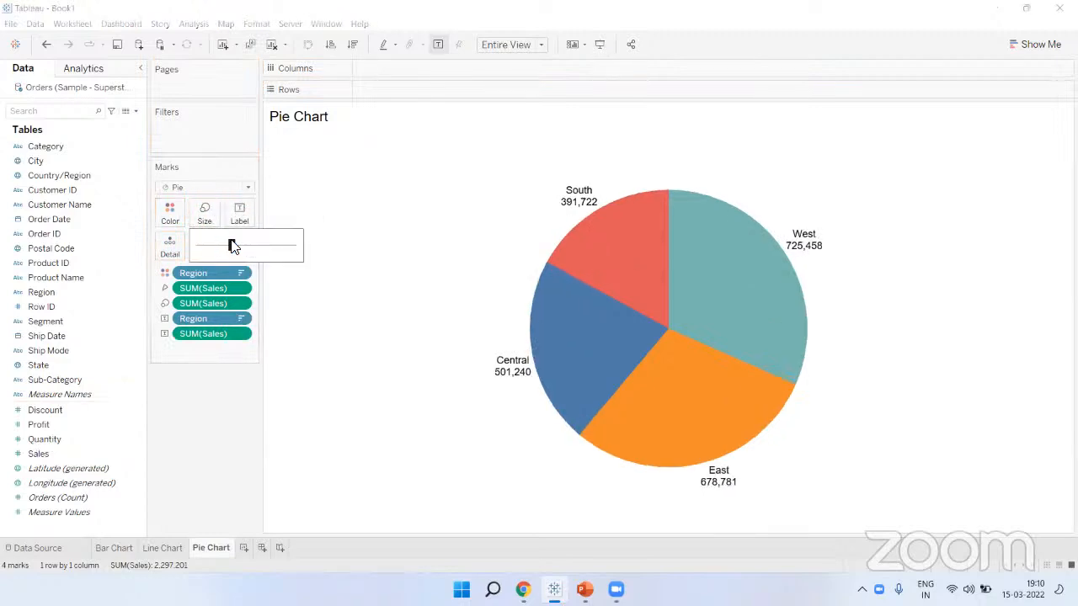
pyautogui.click(180, 408)
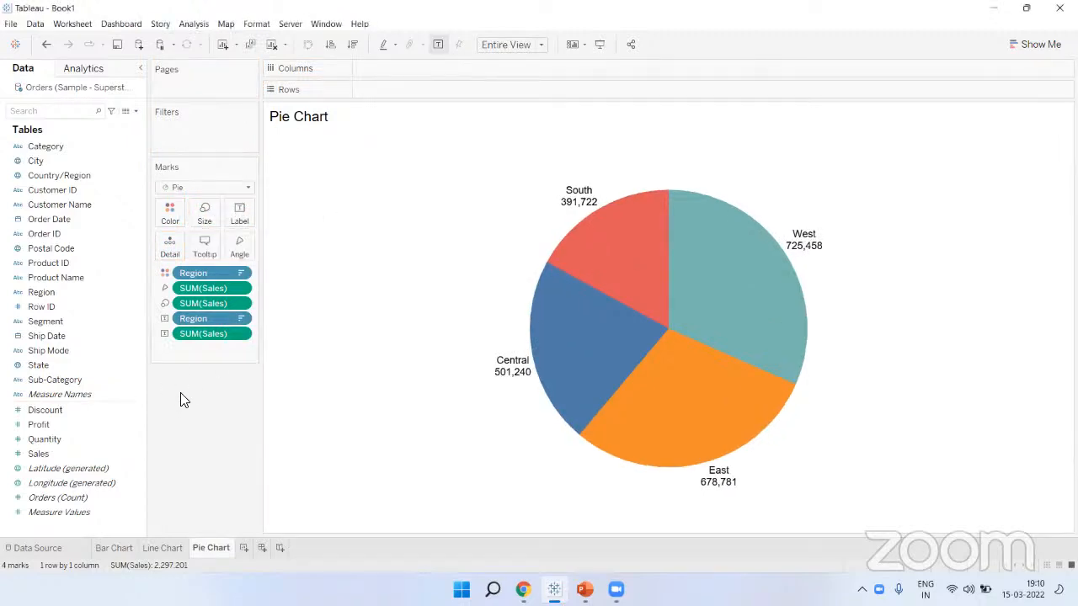
# Give the pie slices a black border
pyautogui.click(179, 213)
pyautogui.click(210, 312)
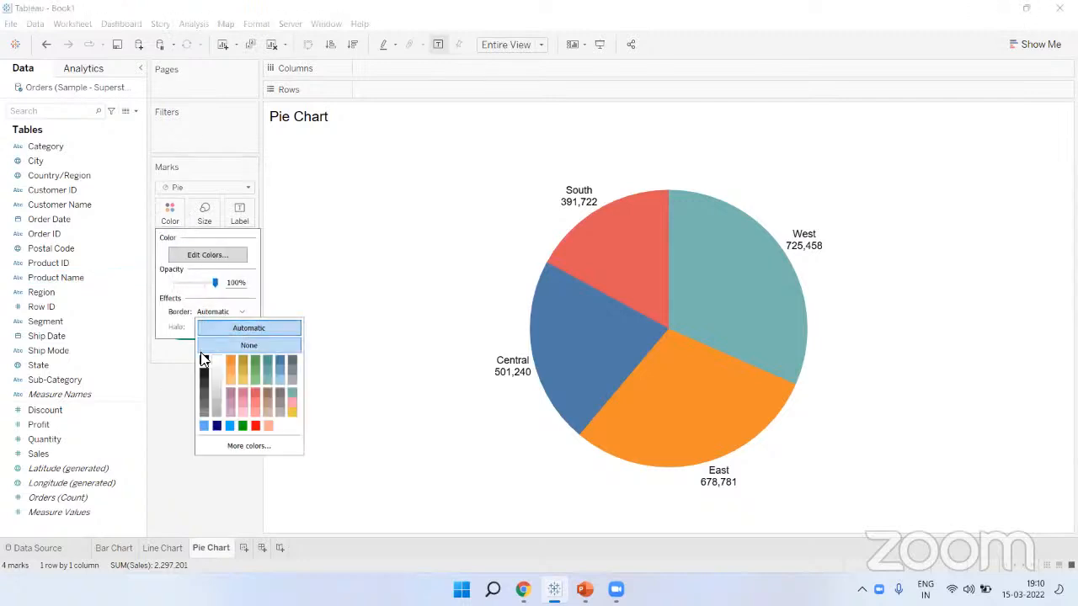
pyautogui.click(204, 363)
pyautogui.click(169, 383)
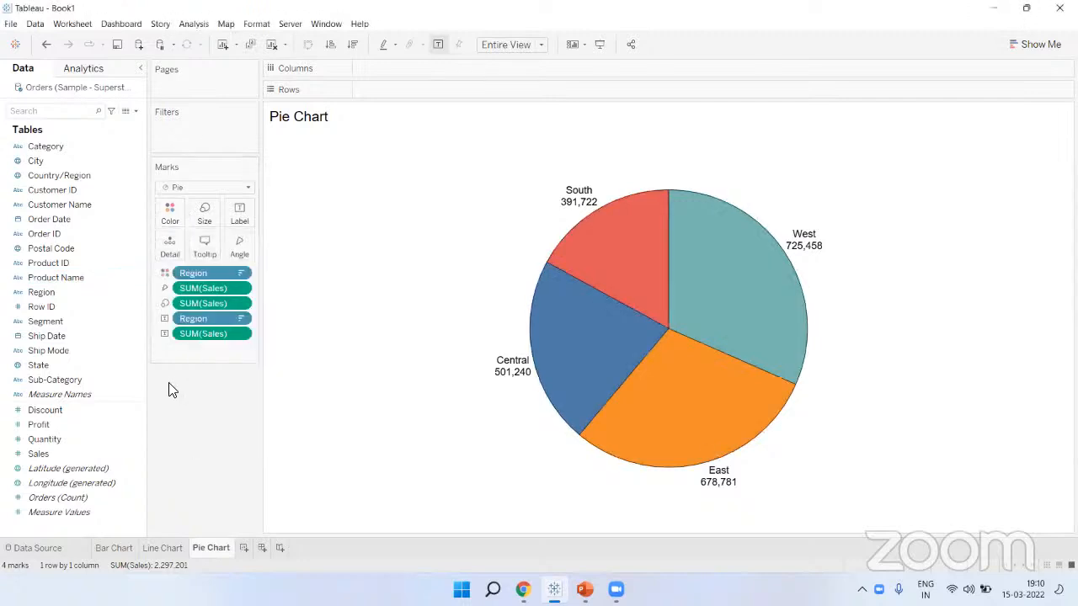
# Give the bars on the Bar Chart sheet a black border
pyautogui.click(121, 548)
pyautogui.click(172, 215)
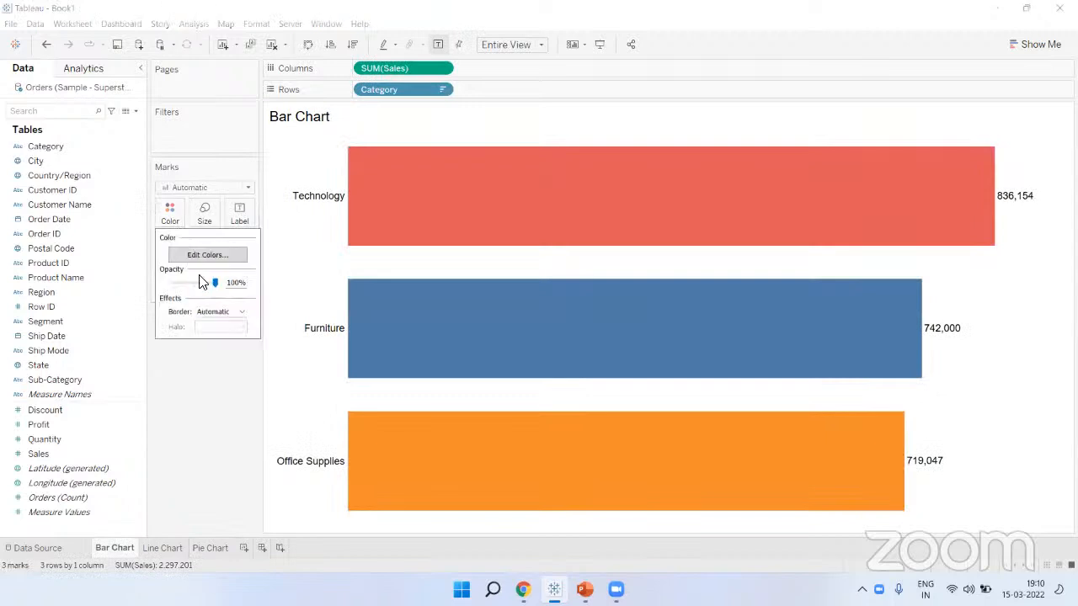
pyautogui.click(211, 312)
pyautogui.click(202, 362)
pyautogui.click(175, 438)
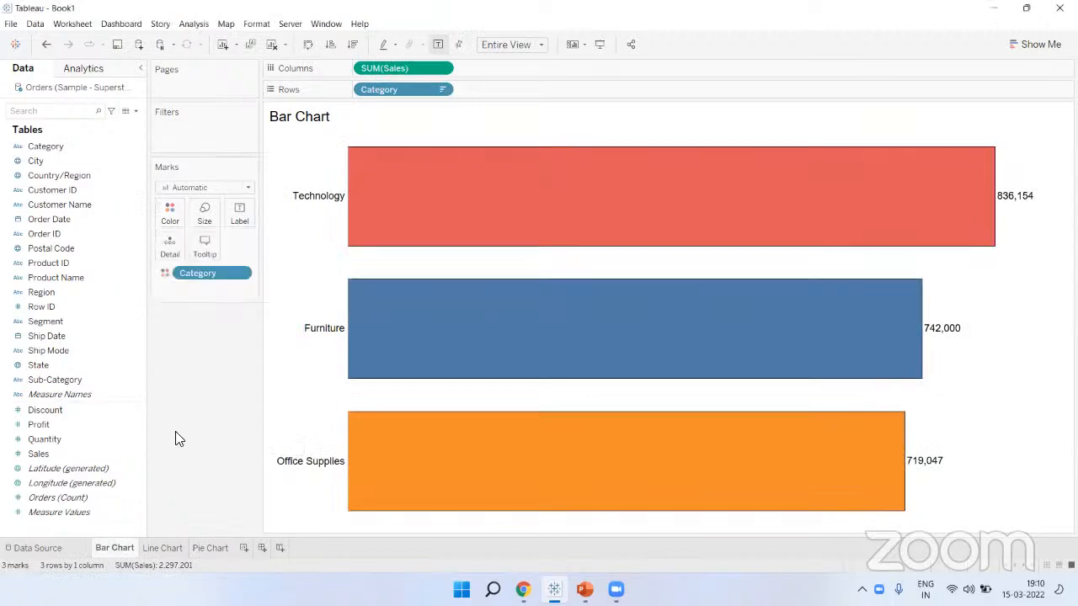
# Review the Line Chart and Pie Chart sheets and create a new dashboard
pyautogui.click(174, 548)
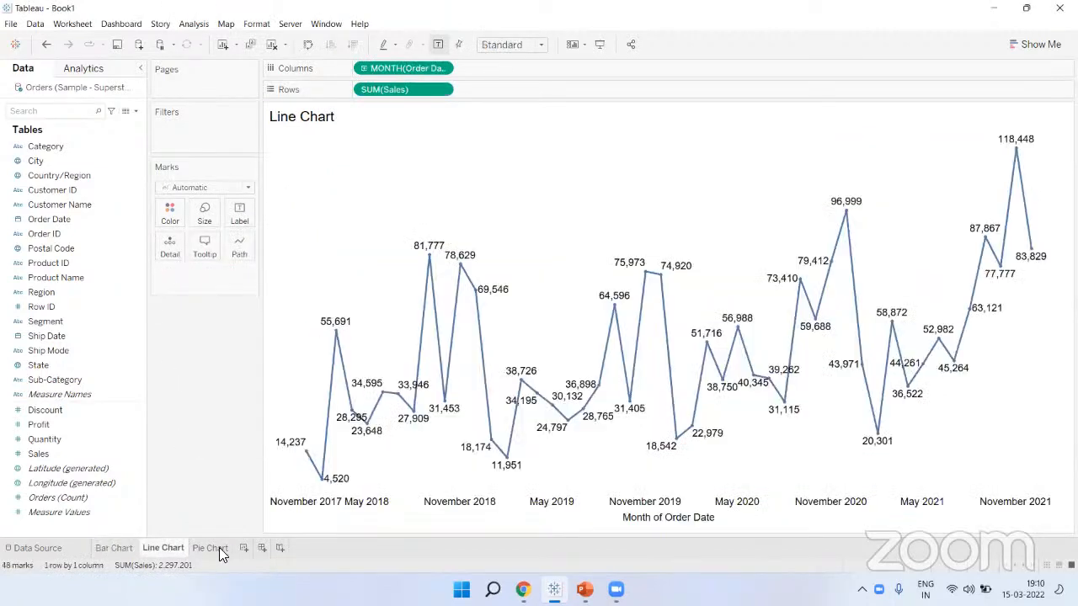
pyautogui.click(212, 548)
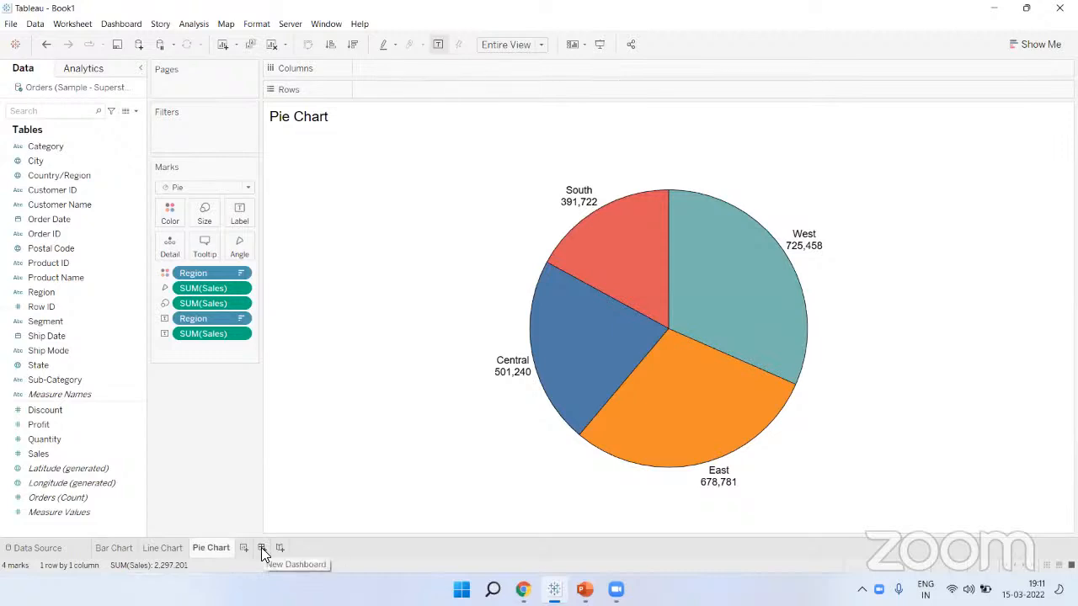
pyautogui.click(262, 547)
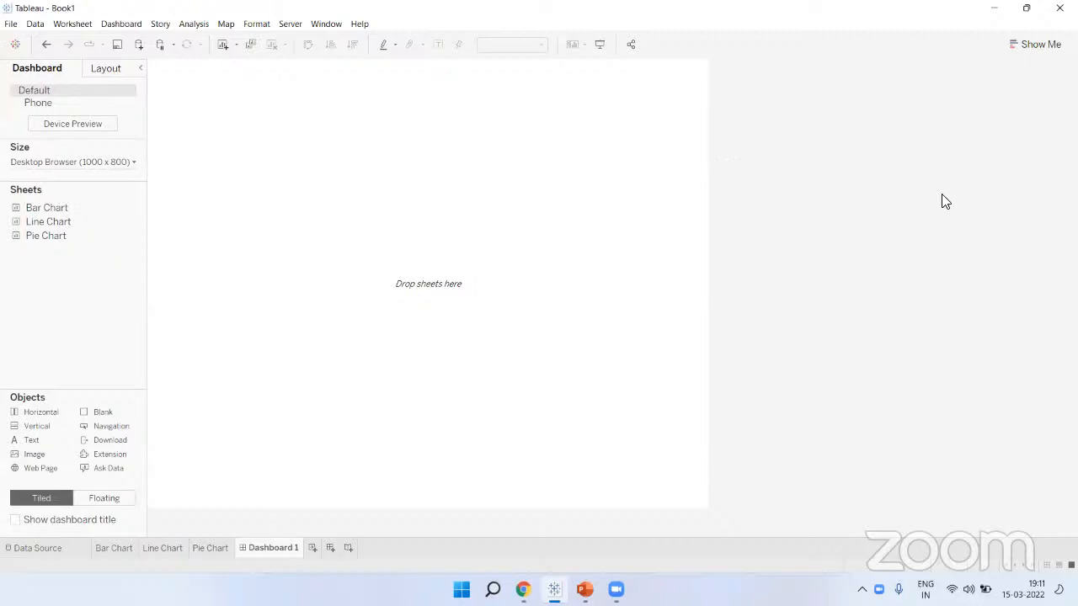
pyautogui.click(856, 477)
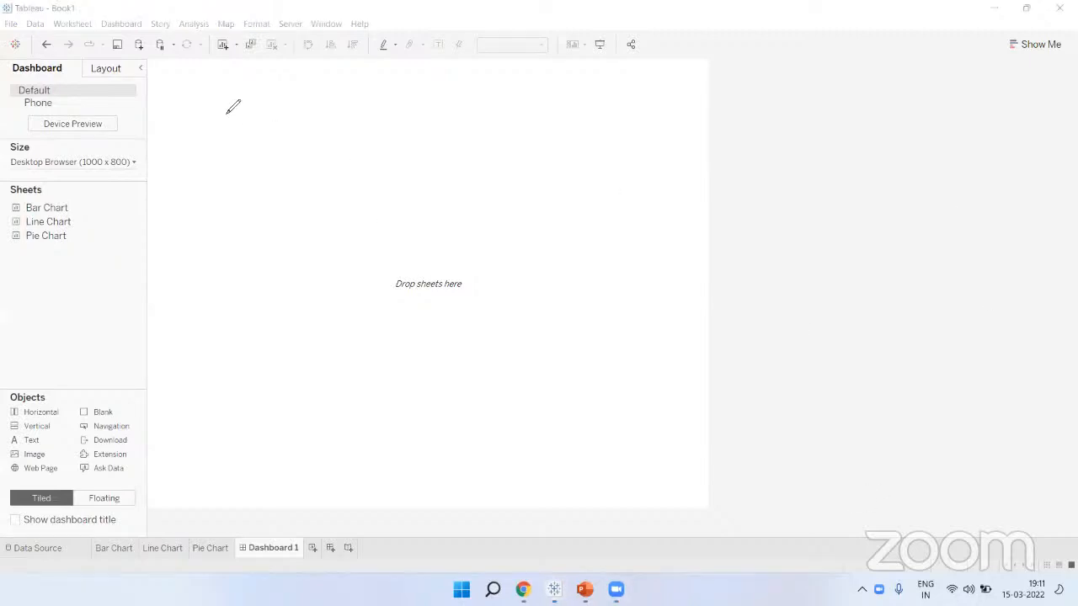
pyautogui.moveTo(175, 83)
pyautogui.mouseDown()
pyautogui.moveTo(718, 89)
pyautogui.moveTo(731, 475)
pyautogui.moveTo(493, 501)
pyautogui.moveTo(193, 492)
pyautogui.moveTo(165, 456)
pyautogui.mouseUp()
pyautogui.moveTo(170, 358); pyautogui.dragTo(179, 85)
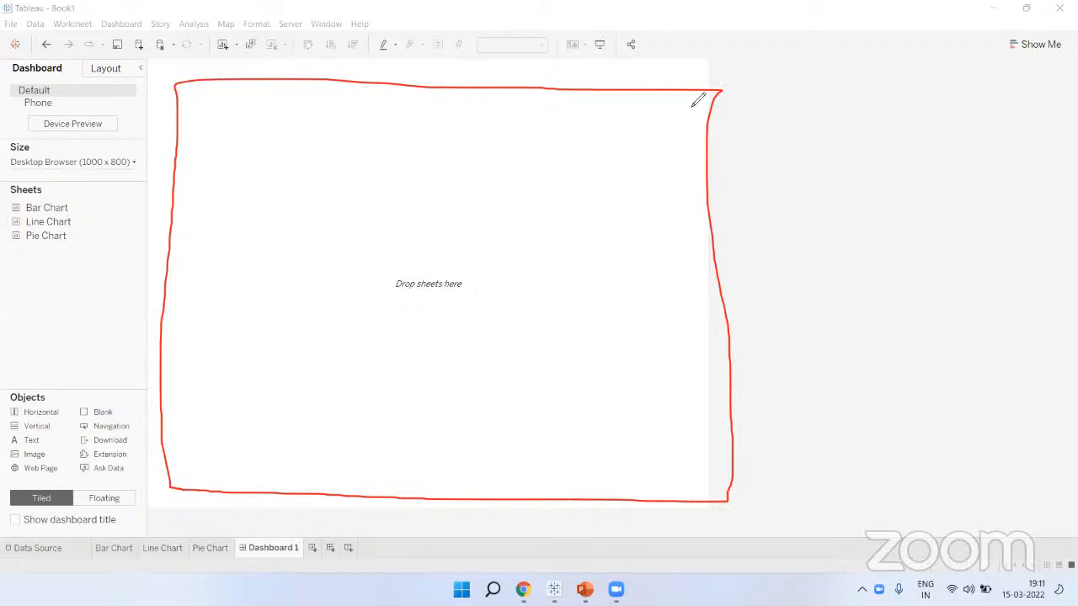
pyautogui.moveTo(717, 64)
pyautogui.mouseDown()
pyautogui.moveTo(736, 231)
pyautogui.moveTo(738, 491)
pyautogui.moveTo(1059, 501)
pyautogui.moveTo(1047, 154)
pyautogui.moveTo(890, 73)
pyautogui.moveTo(724, 73)
pyautogui.mouseUp()
pyautogui.moveTo(849, 208); pyautogui.dragTo(910, 256)
pyautogui.moveTo(903, 211); pyautogui.dragTo(835, 275)
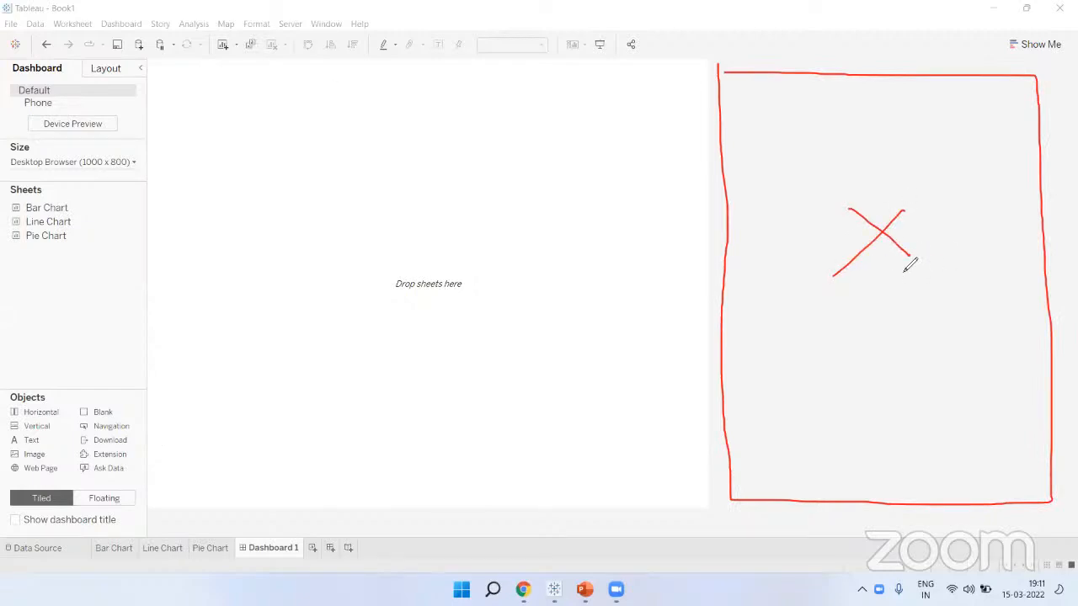
pyautogui.moveTo(568, 203)
pyautogui.mouseDown()
pyautogui.moveTo(469, 338)
pyautogui.moveTo(542, 180)
pyautogui.mouseUp()
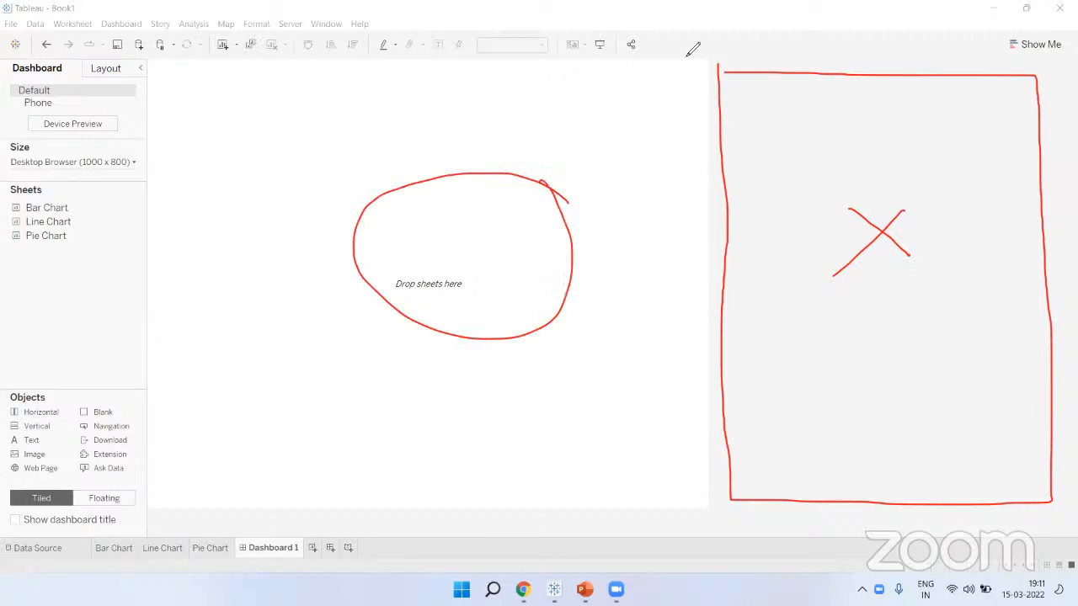
pyautogui.click(688, 56)
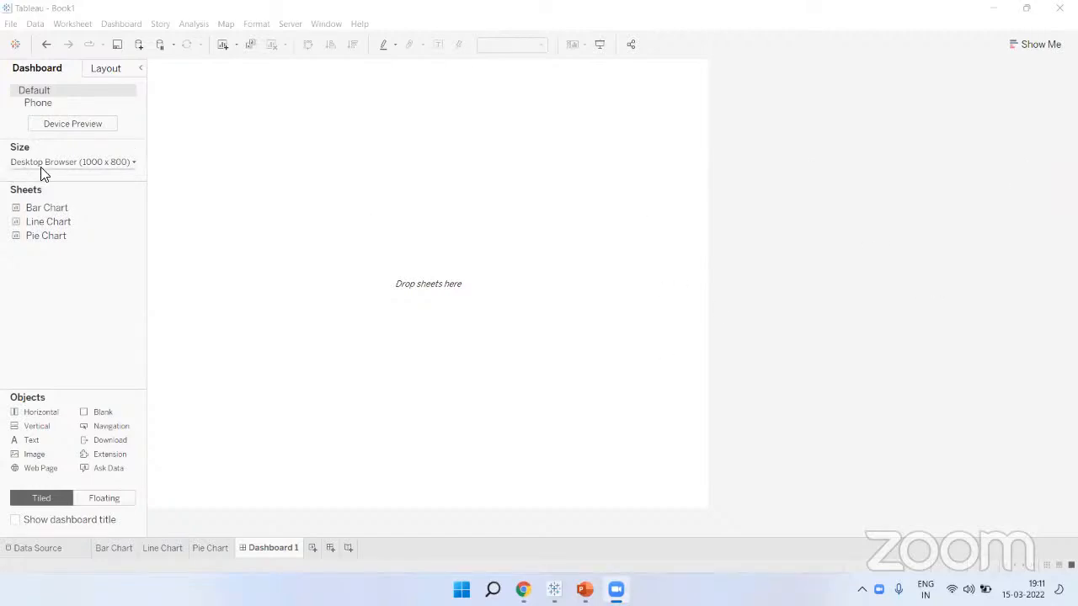
# Change the dashboard size from a fixed size to Automatic
pyautogui.click(70, 166)
pyautogui.click(66, 184)
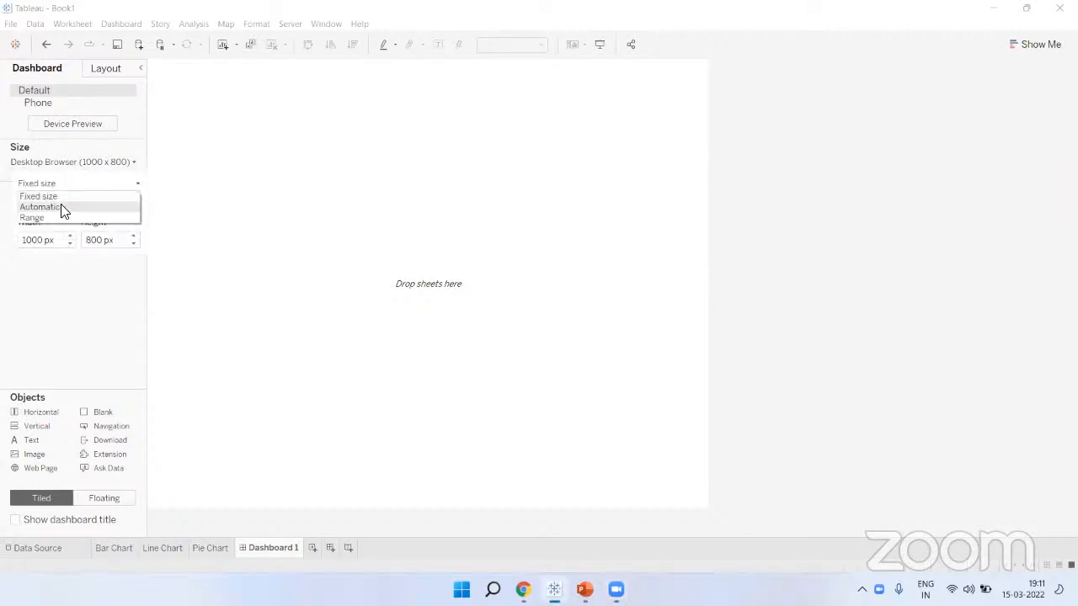
pyautogui.click(62, 208)
pyautogui.click(76, 330)
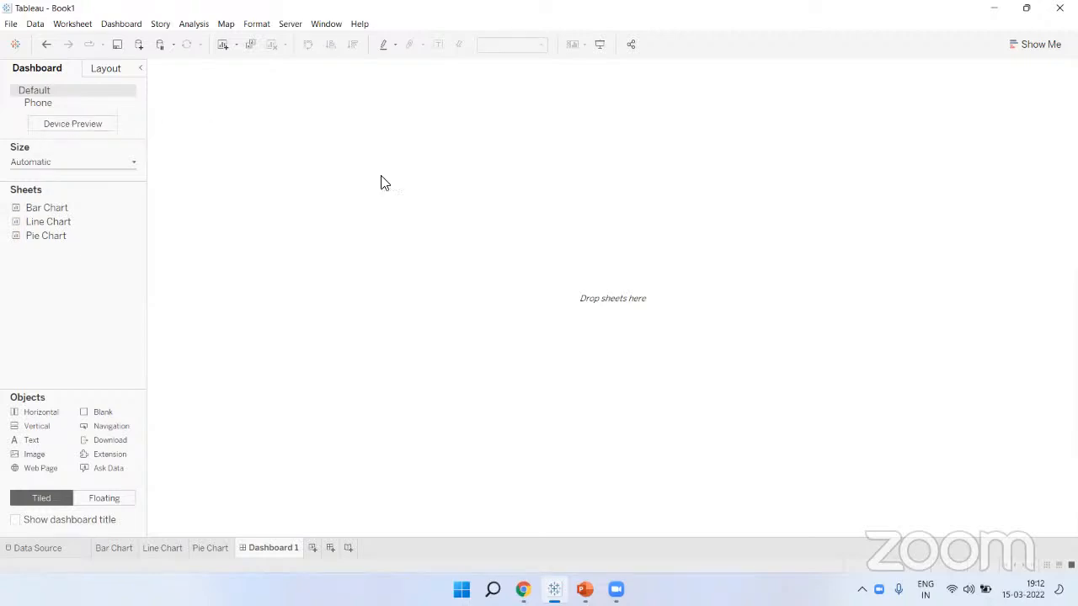
pyautogui.click(816, 507)
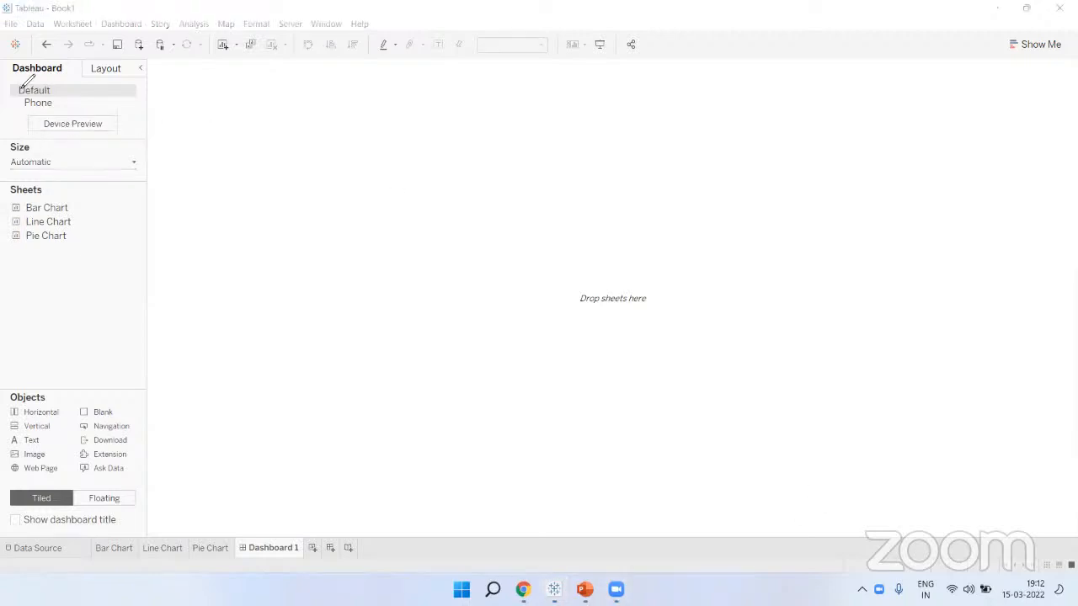
pyautogui.moveTo(14, 66)
pyautogui.mouseDown()
pyautogui.moveTo(81, 68)
pyautogui.moveTo(77, 59)
pyautogui.moveTo(15, 79)
pyautogui.mouseUp()
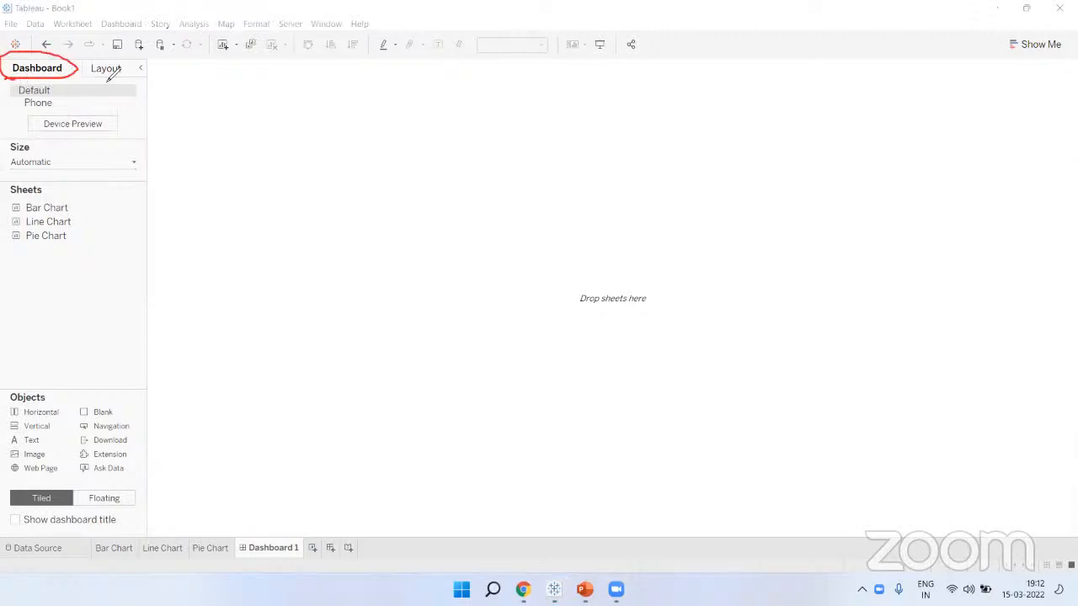
pyautogui.moveTo(90, 74)
pyautogui.mouseDown()
pyautogui.moveTo(113, 61)
pyautogui.moveTo(99, 80)
pyautogui.moveTo(75, 60)
pyautogui.moveTo(102, 76)
pyautogui.mouseUp()
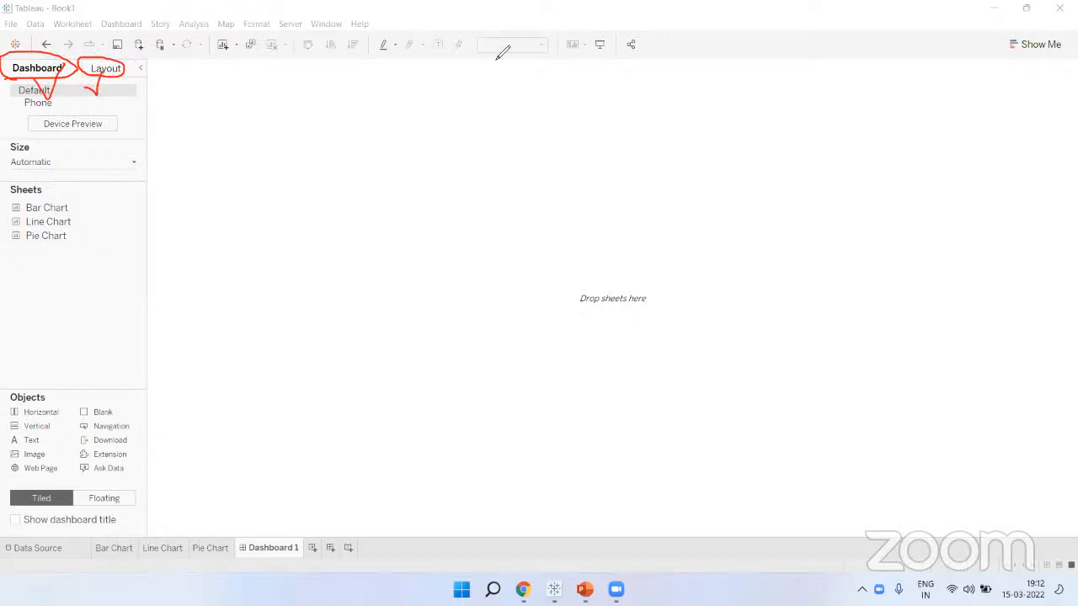
pyautogui.click(476, 57)
pyautogui.moveTo(0, 79); pyautogui.dragTo(62, 80)
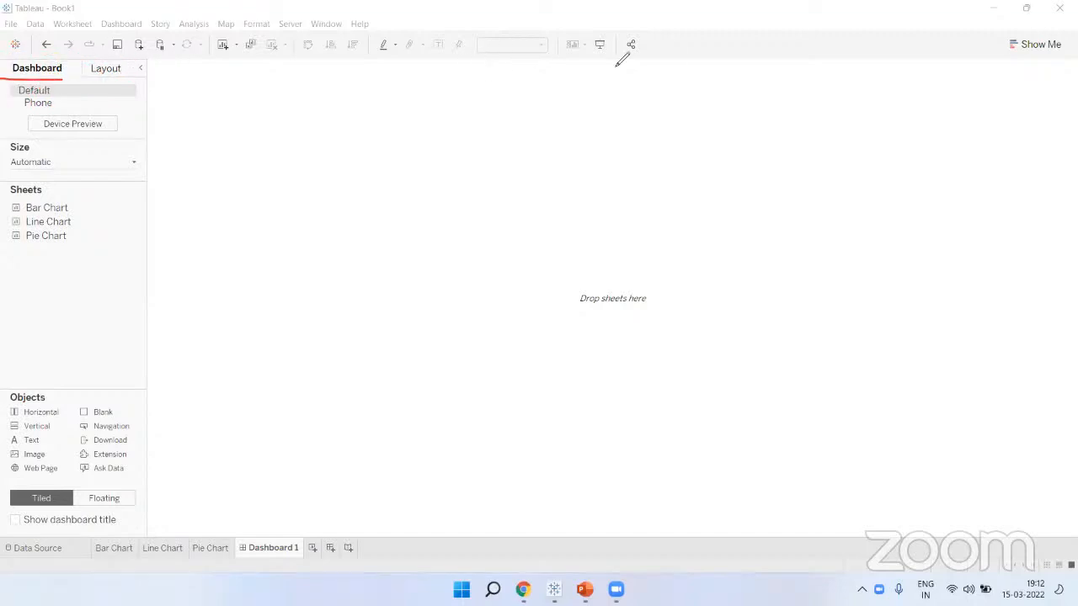
pyautogui.click(674, 56)
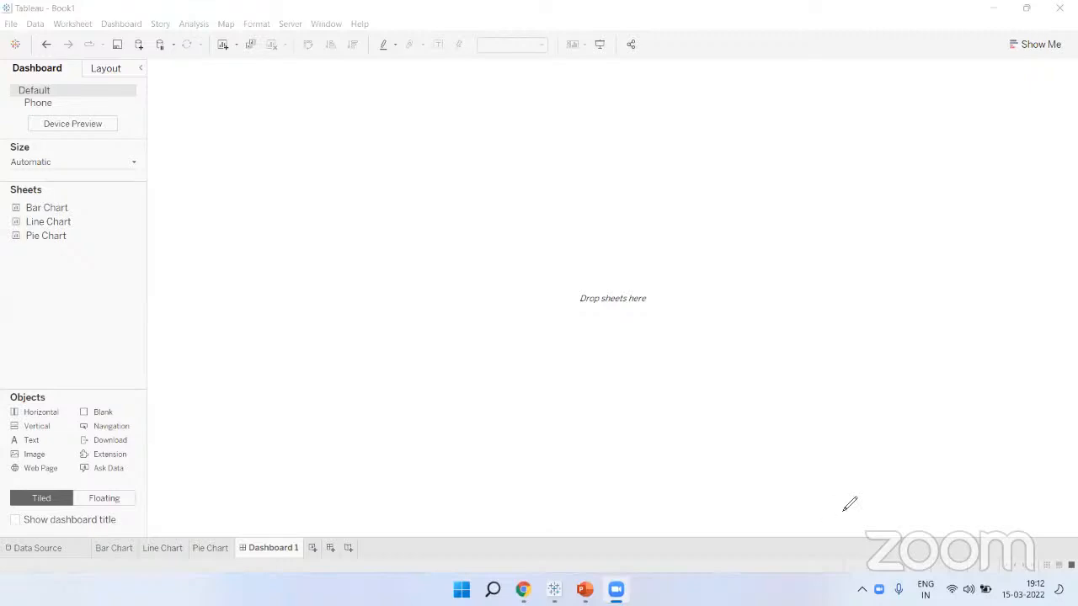
# Mark the three sheets in the dashboard's sheet list and their worksheet tabs with the annotation pen, and clear the marks
pyautogui.moveTo(70, 207)
pyautogui.mouseDown()
pyautogui.moveTo(105, 206)
pyautogui.moveTo(75, 236)
pyautogui.mouseUp()
pyautogui.moveTo(19, 201)
pyautogui.mouseDown()
pyautogui.moveTo(3, 218)
pyautogui.moveTo(13, 242)
pyautogui.mouseUp()
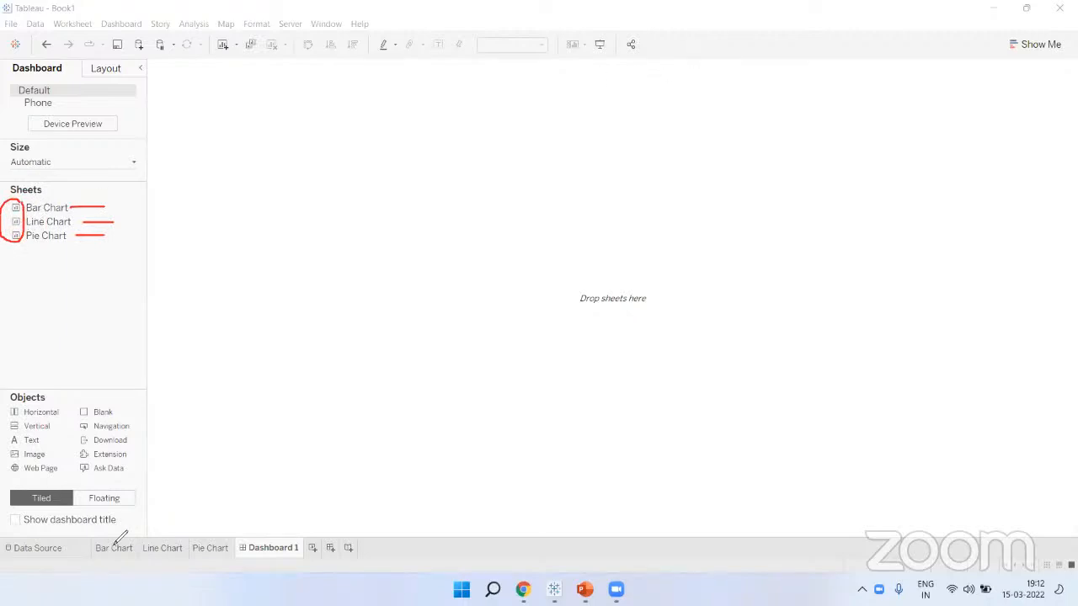
pyautogui.moveTo(109, 564); pyautogui.dragTo(144, 517)
pyautogui.moveTo(152, 561); pyautogui.dragTo(179, 529)
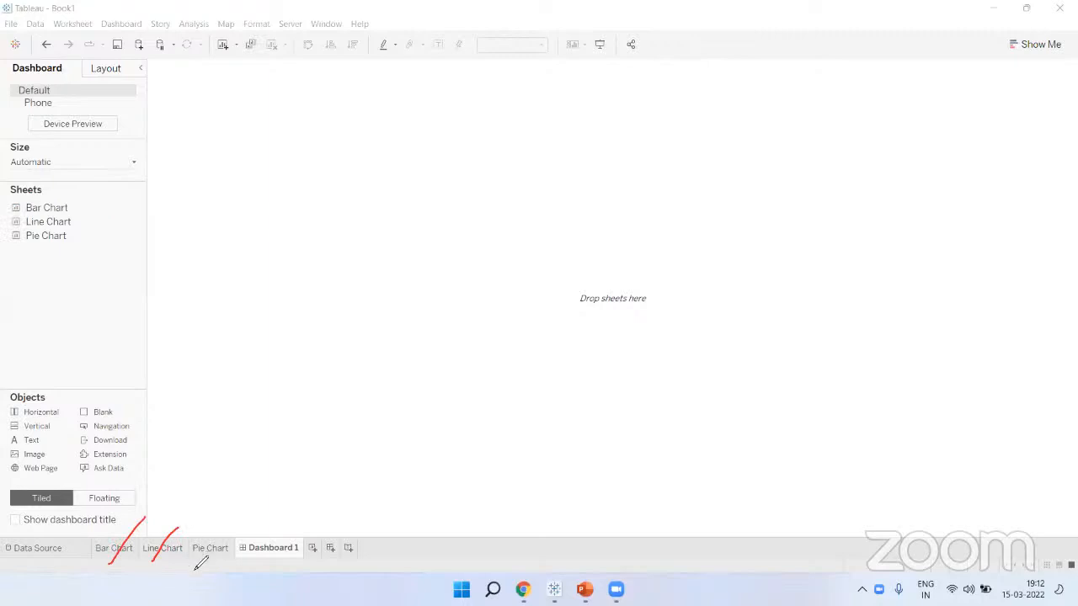
pyautogui.moveTo(197, 564)
pyautogui.mouseDown()
pyautogui.moveTo(226, 527)
pyautogui.moveTo(85, 234)
pyautogui.moveTo(145, 244)
pyautogui.mouseUp()
pyautogui.moveTo(93, 189)
pyautogui.mouseDown()
pyautogui.moveTo(118, 249)
pyautogui.moveTo(105, 254)
pyautogui.mouseUp()
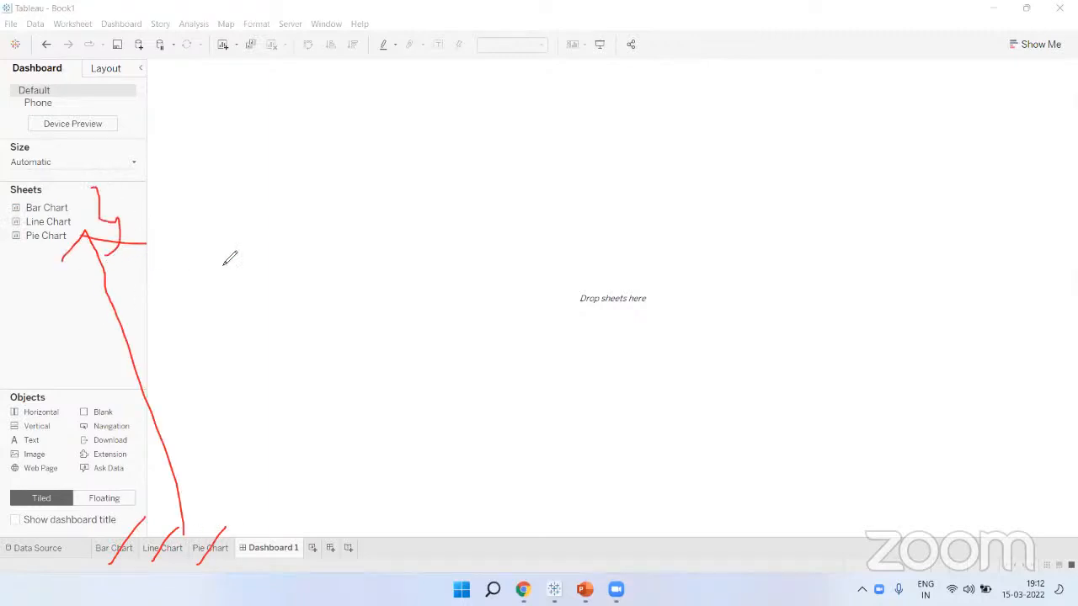
pyautogui.click(689, 84)
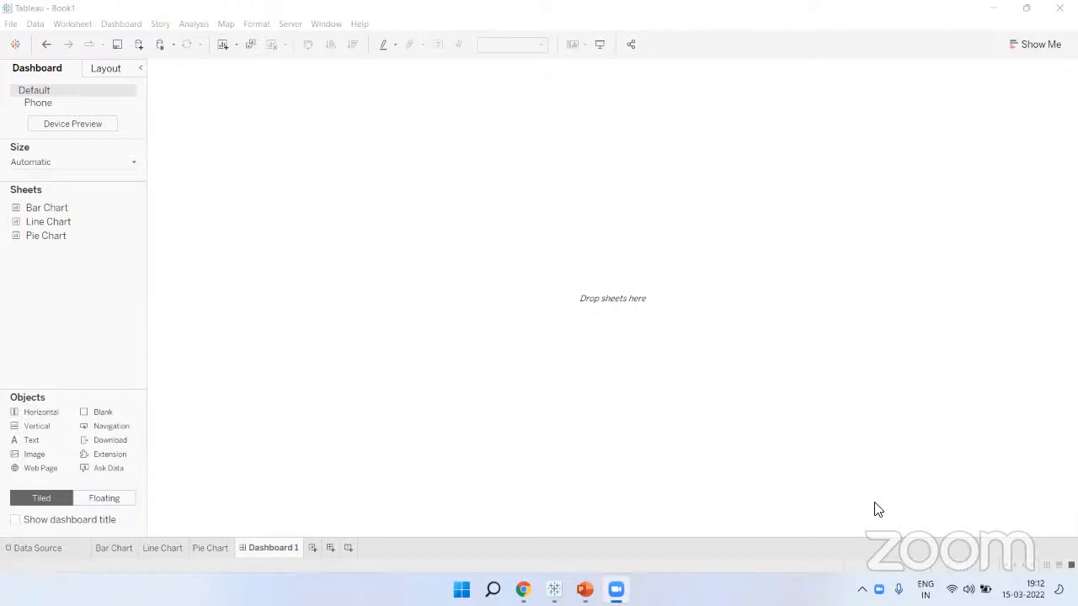
# Sketch a dashboard wireframe with annotation rectangles: an outer frame, a shaded left sidebar, a wide header box and a small box beside it
pyautogui.moveTo(417, 118); pyautogui.dragTo(879, 364)
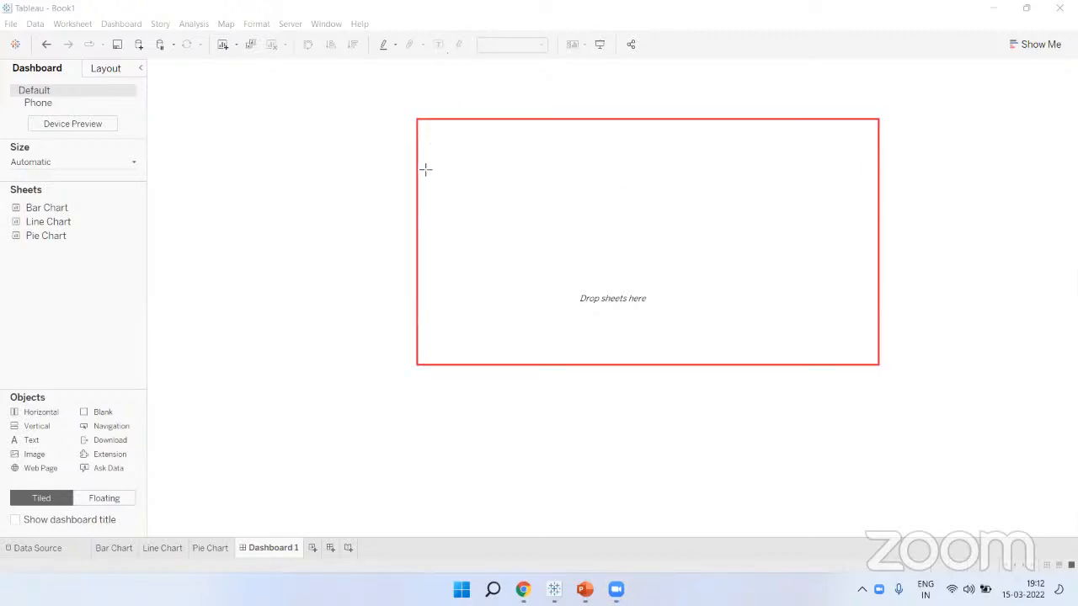
pyautogui.moveTo(417, 179)
pyautogui.mouseDown()
pyautogui.moveTo(558, 345)
pyautogui.moveTo(539, 369)
pyautogui.mouseUp()
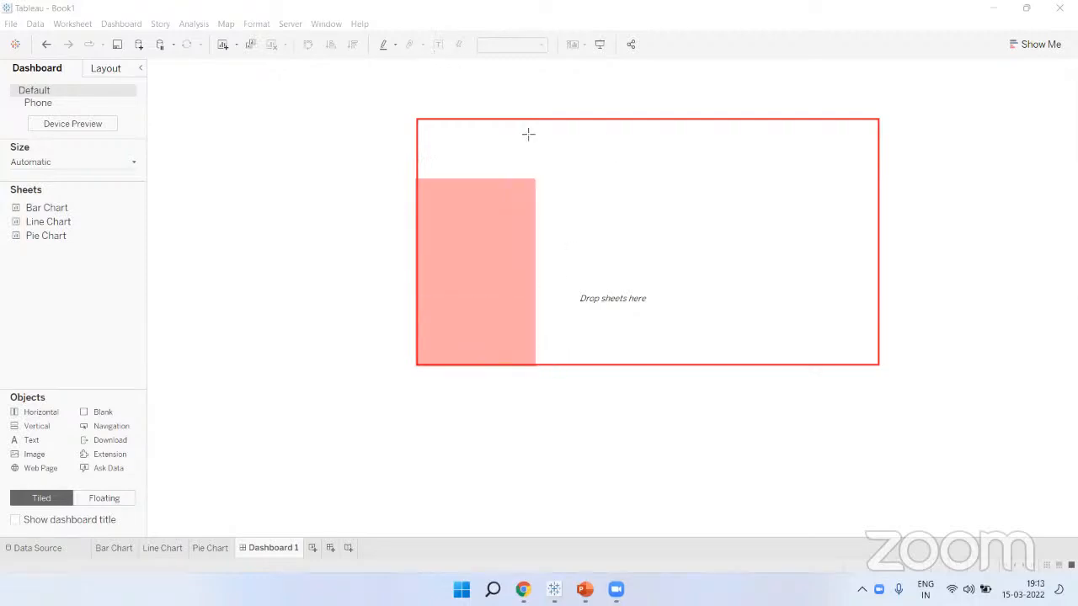
pyautogui.moveTo(527, 128); pyautogui.dragTo(796, 175)
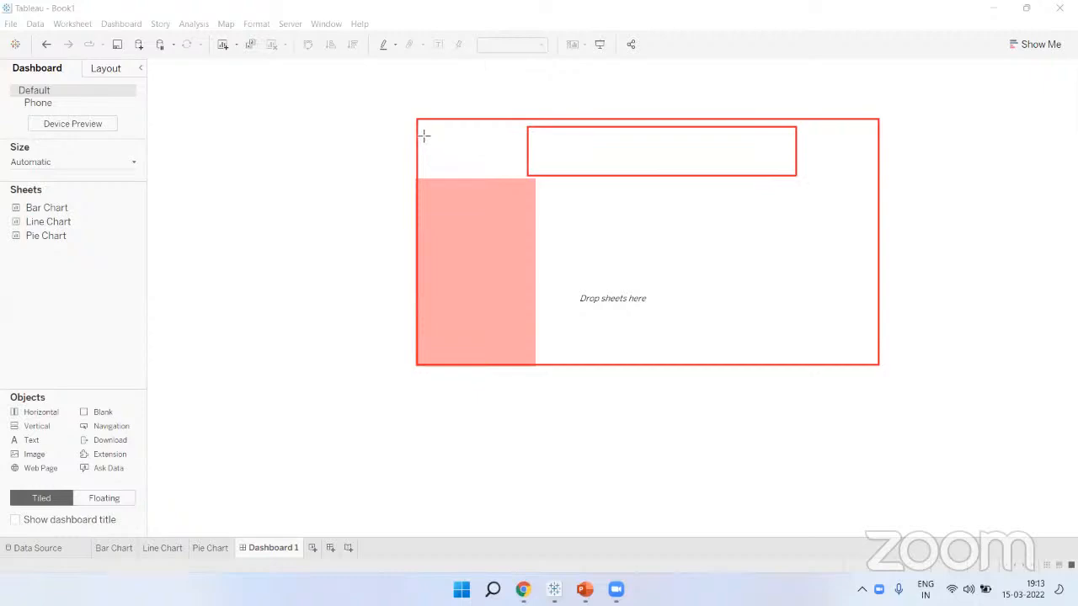
pyautogui.moveTo(419, 131); pyautogui.dragTo(490, 171)
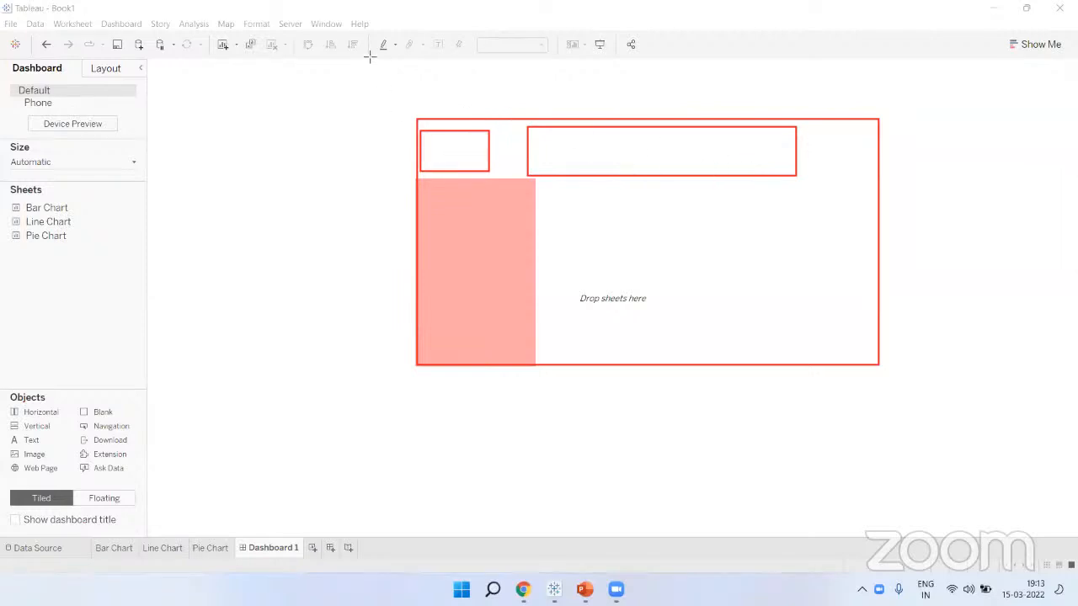
# Narrow the wireframe's shaded sidebar, extend the wide header box towards the small box, and reduce its height slightly
pyautogui.moveTo(538, 274); pyautogui.dragTo(509, 274)
pyautogui.click(530, 165)
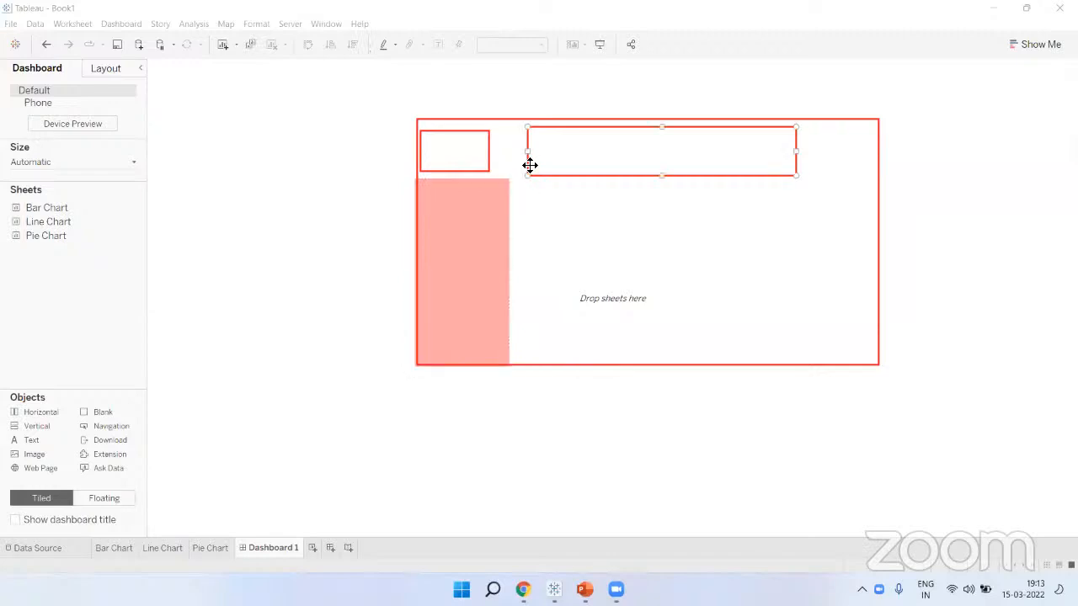
pyautogui.moveTo(530, 157); pyautogui.dragTo(502, 157)
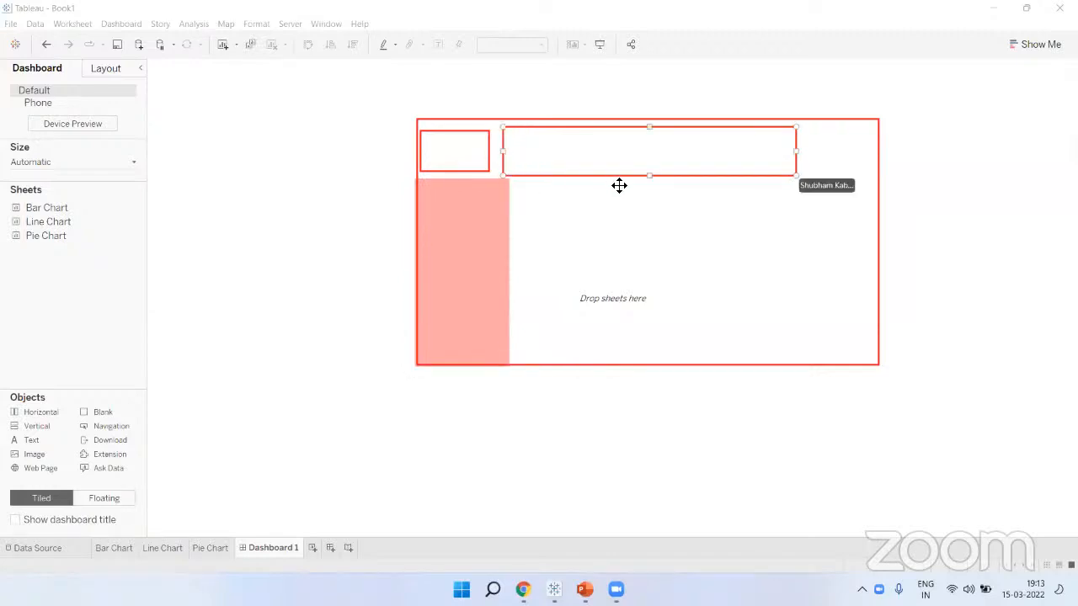
pyautogui.moveTo(650, 182); pyautogui.dragTo(649, 176)
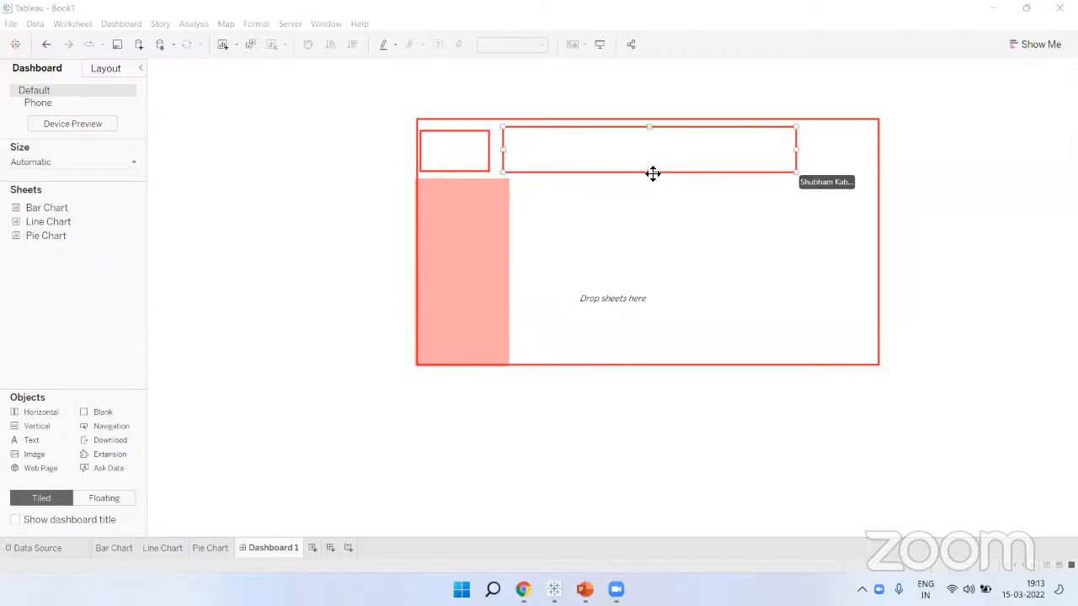
pyautogui.moveTo(651, 133); pyautogui.dragTo(649, 135)
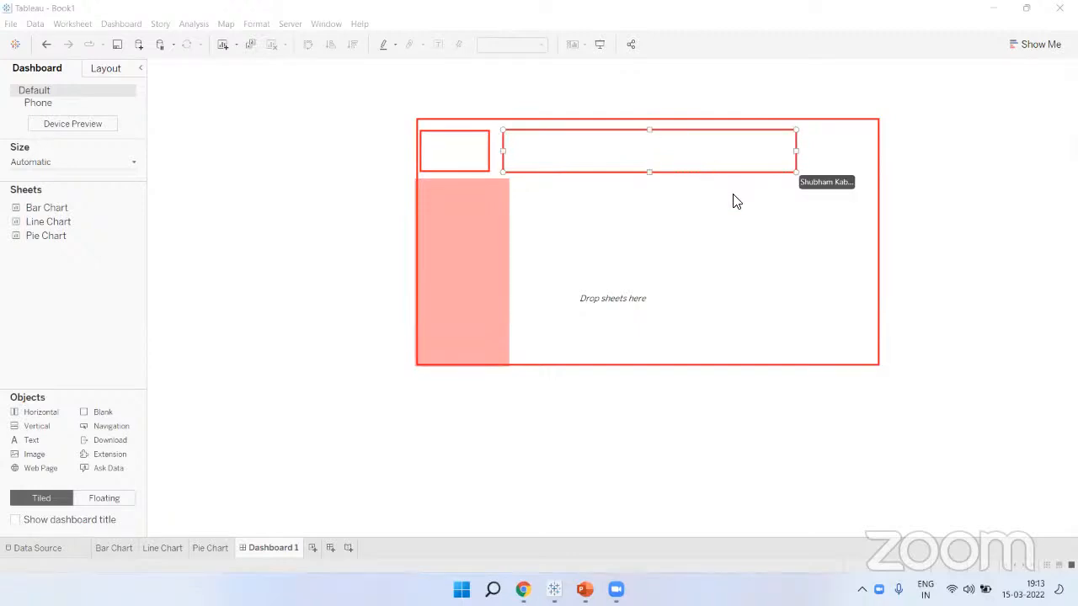
# Add a small box at the header's right end and three content boxes below: two stacked beside the sidebar and one tall one
pyautogui.click(443, 67)
pyautogui.moveTo(806, 136); pyautogui.dragTo(873, 174)
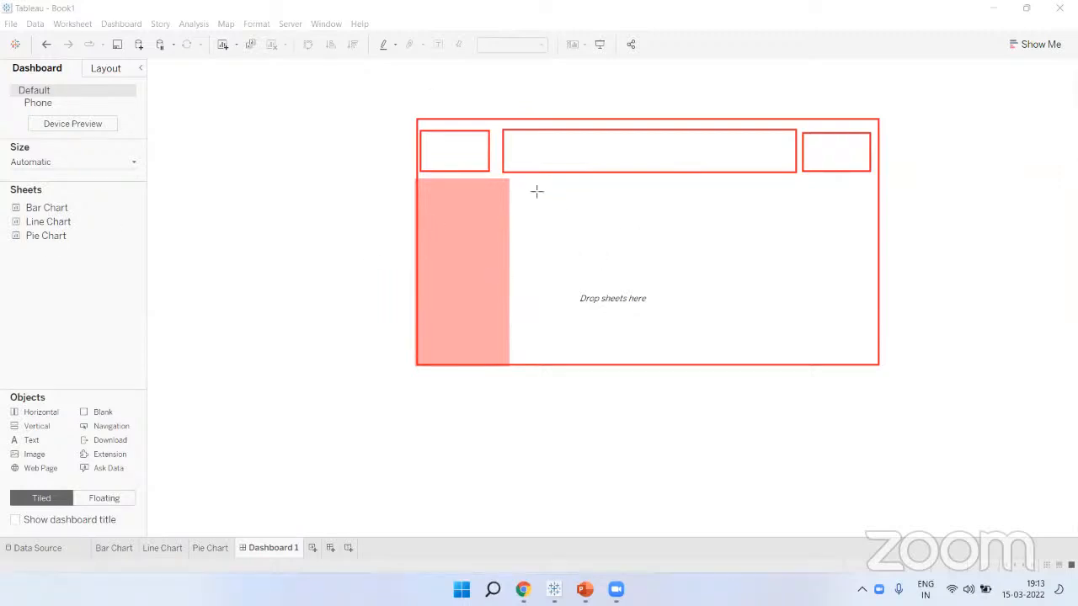
pyautogui.moveTo(529, 183); pyautogui.dragTo(693, 234)
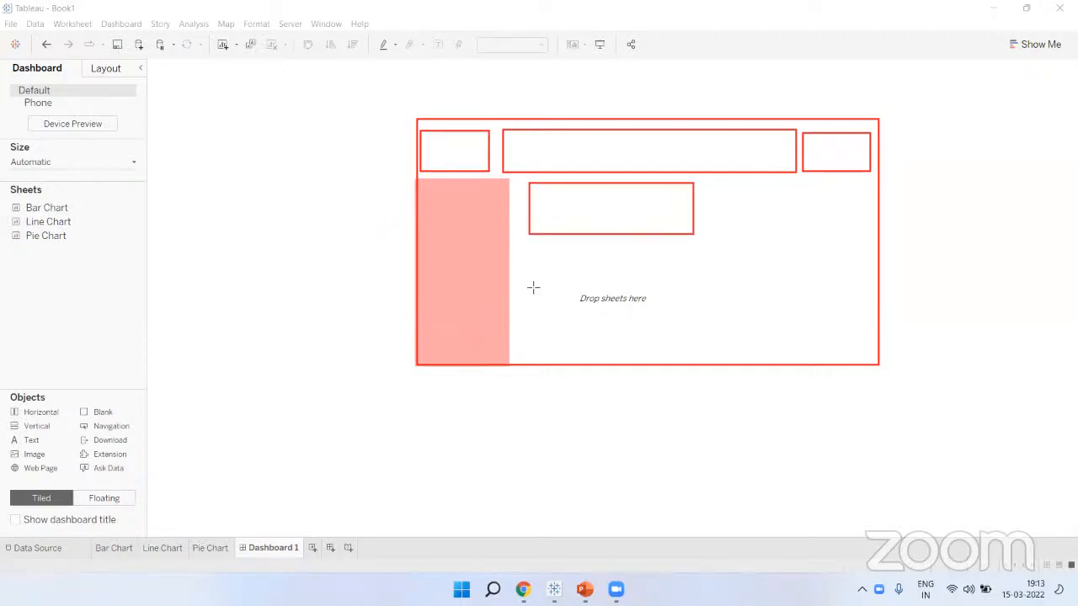
pyautogui.hotkey('ctrl', 'z')
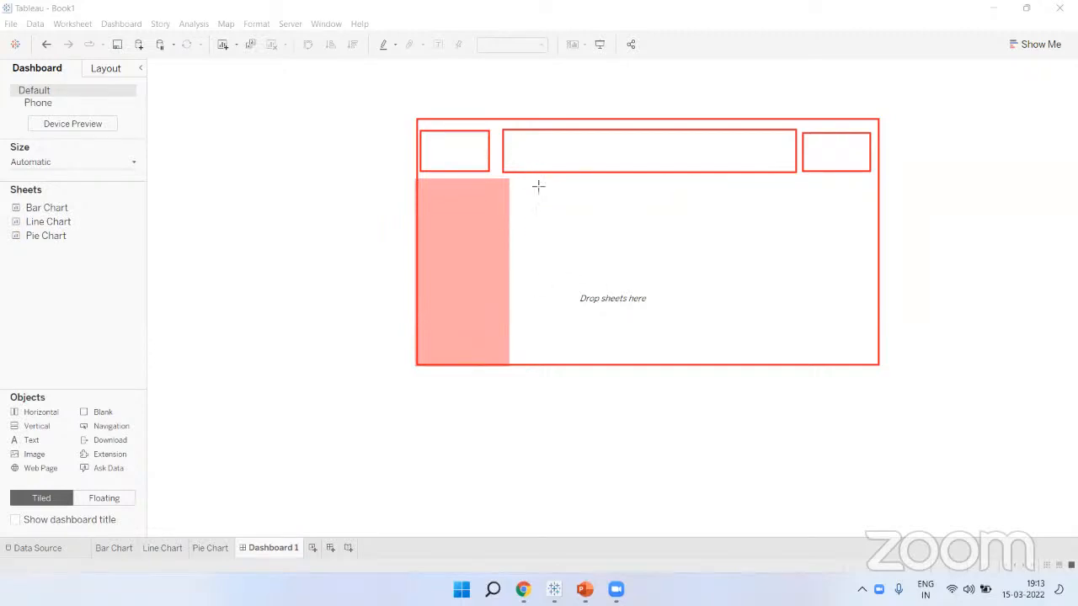
pyautogui.moveTo(530, 191)
pyautogui.mouseDown()
pyautogui.moveTo(720, 277)
pyautogui.moveTo(700, 272)
pyautogui.mouseUp()
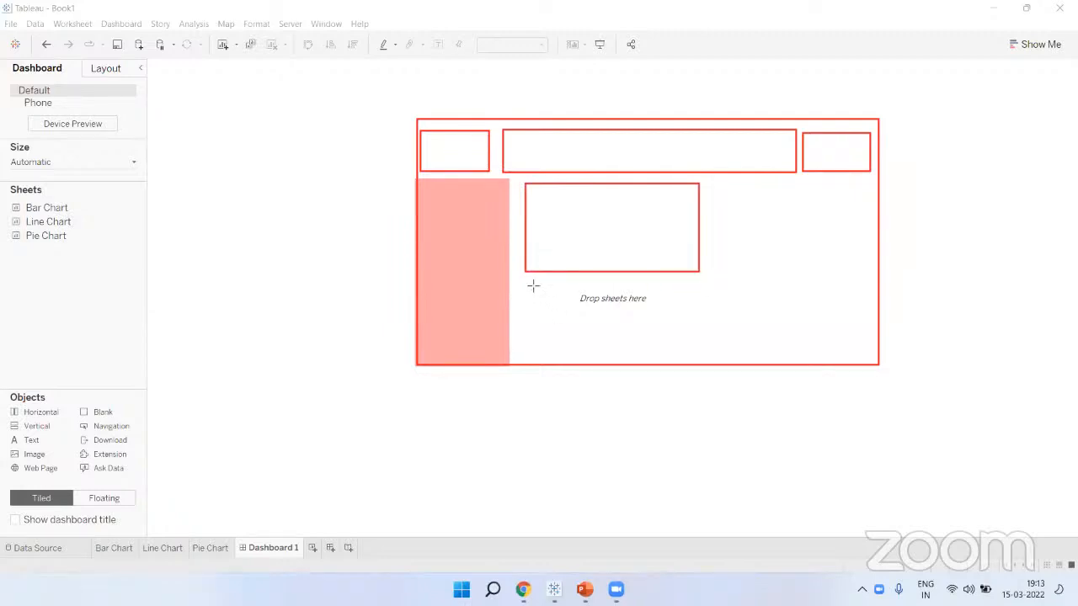
pyautogui.moveTo(529, 282); pyautogui.dragTo(699, 362)
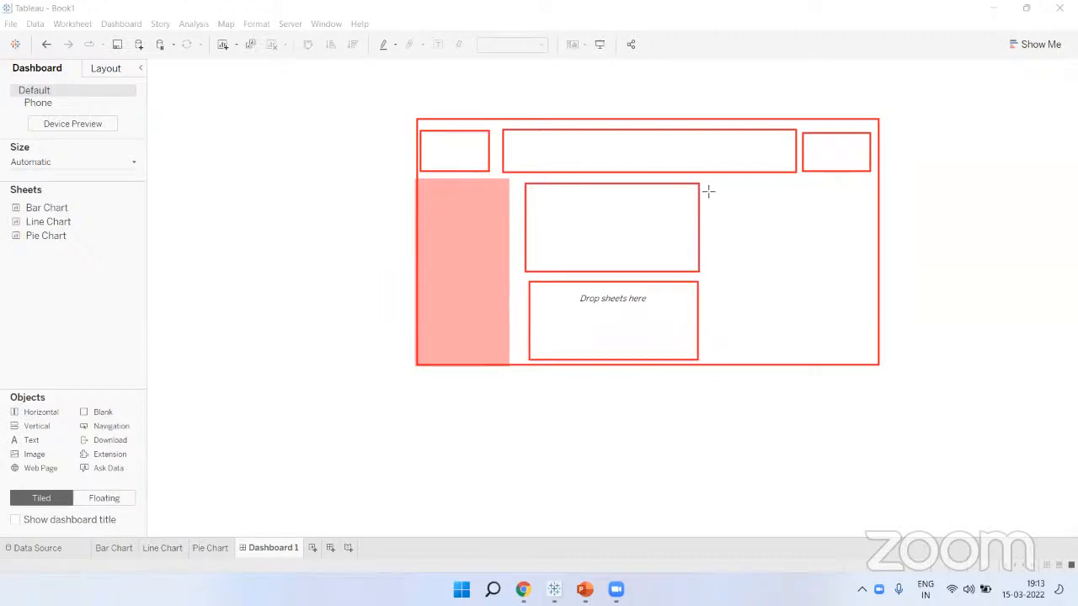
pyautogui.moveTo(705, 184); pyautogui.dragTo(873, 361)
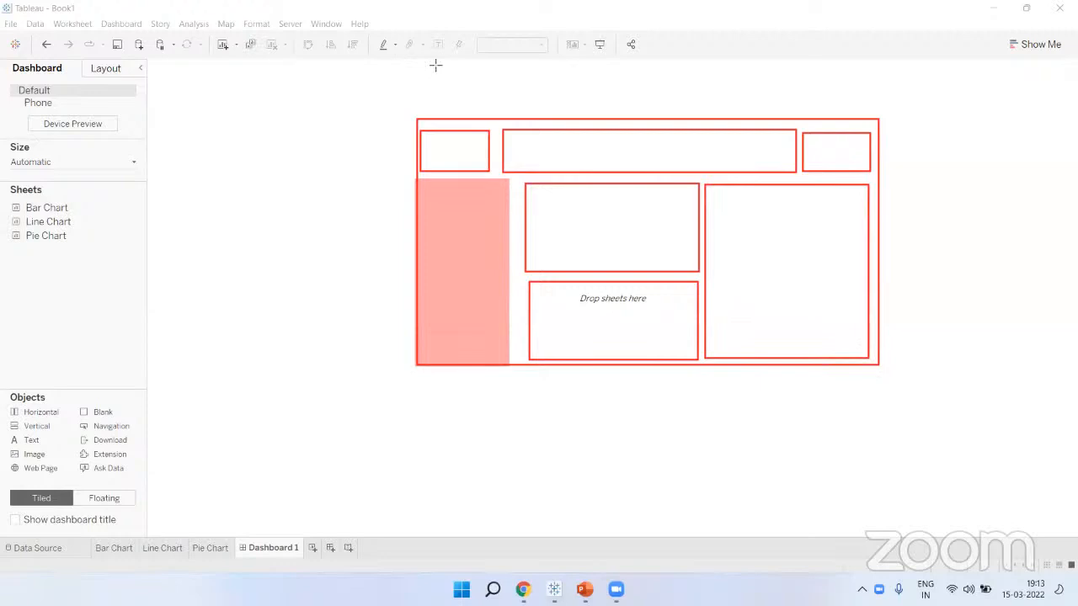
# Label the wireframe's wide header box "Dashboard Title" and the small box at its left "Logo"
pyautogui.click(557, 153)
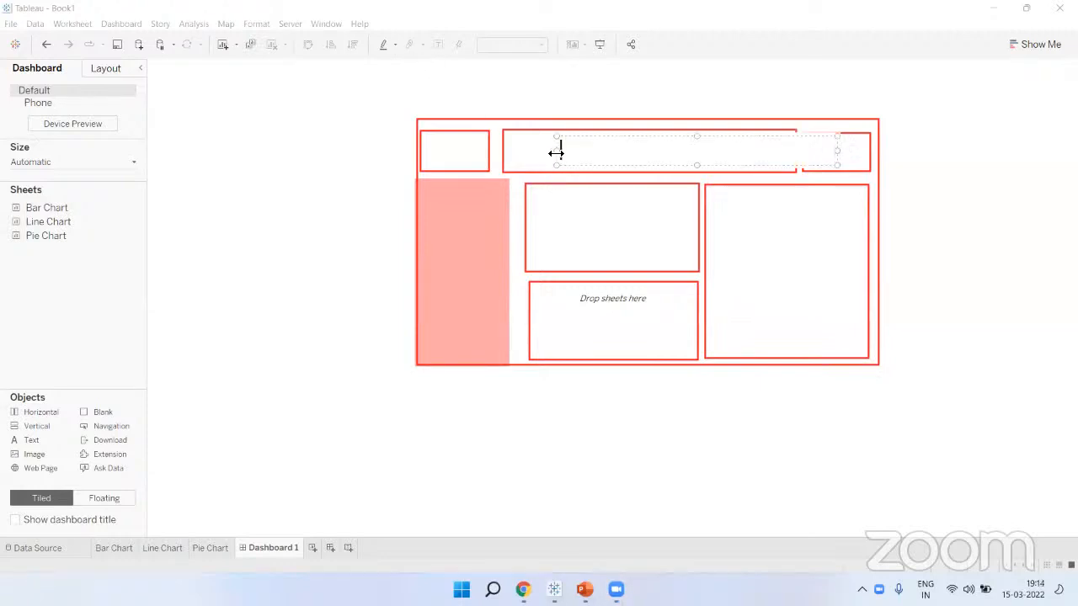
pyautogui.write('Dashboard Title')
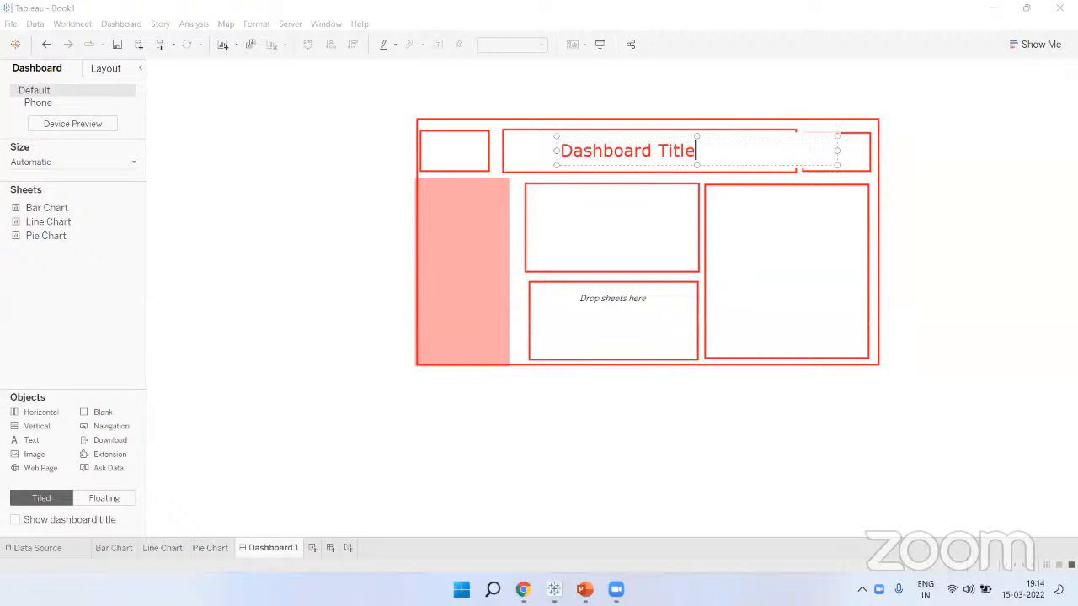
pyautogui.click(550, 239)
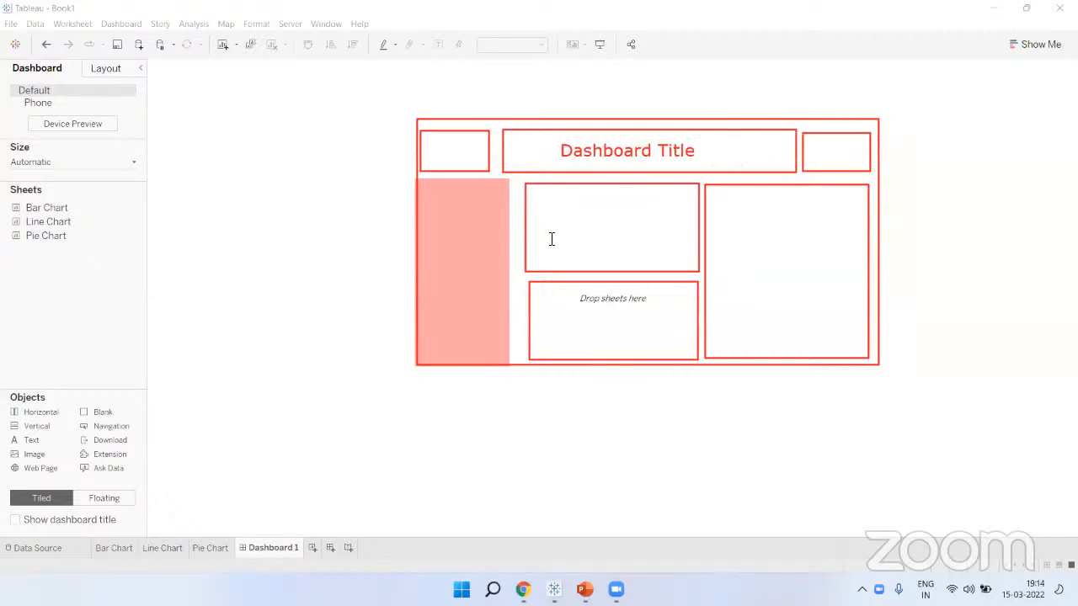
pyautogui.click(427, 157)
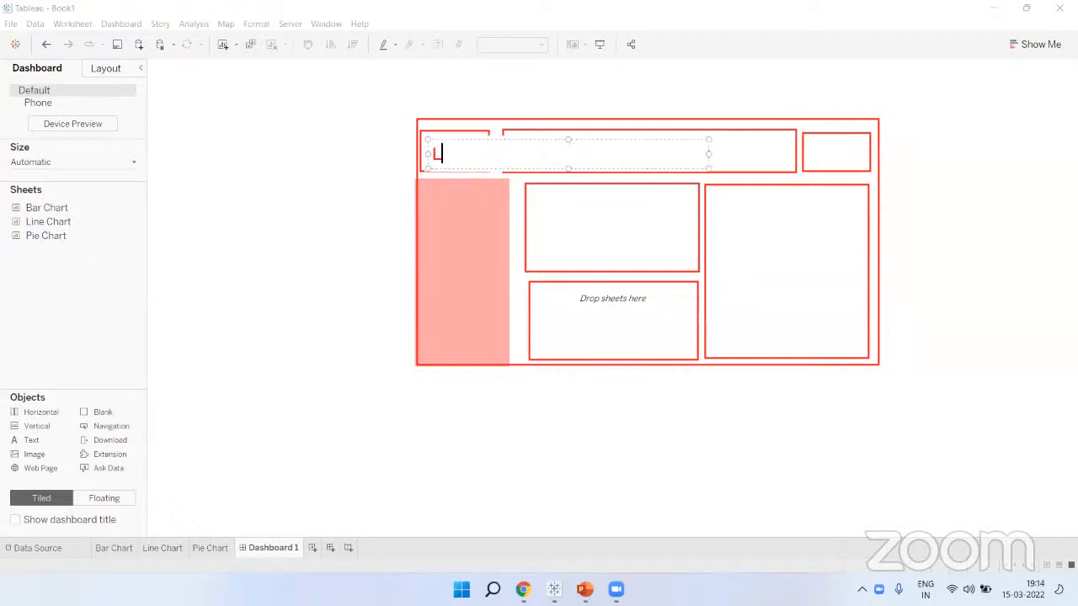
pyautogui.write('Logo')
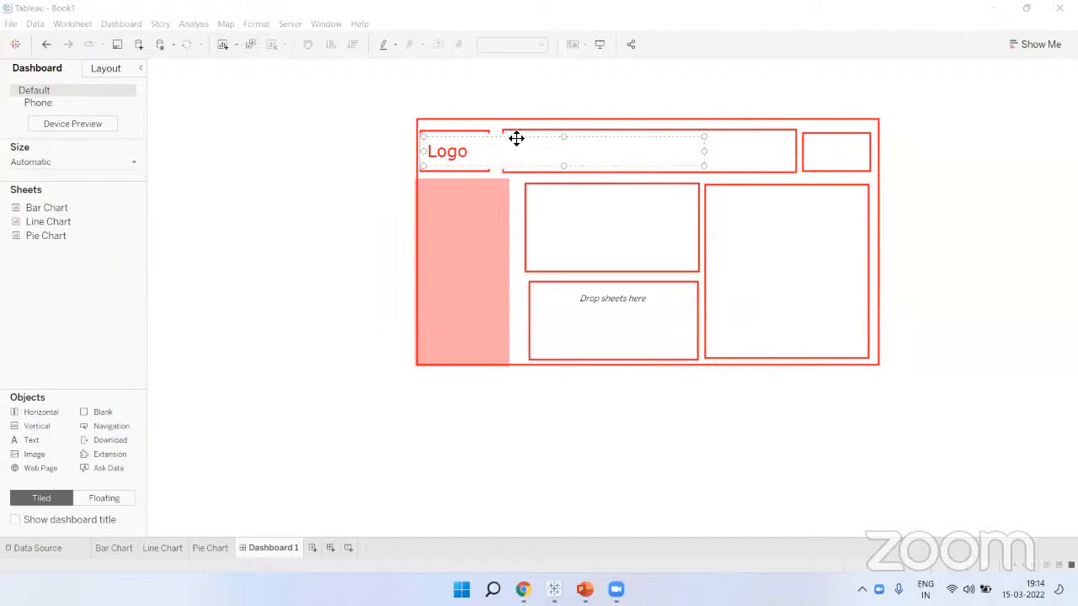
pyautogui.click(316, 218)
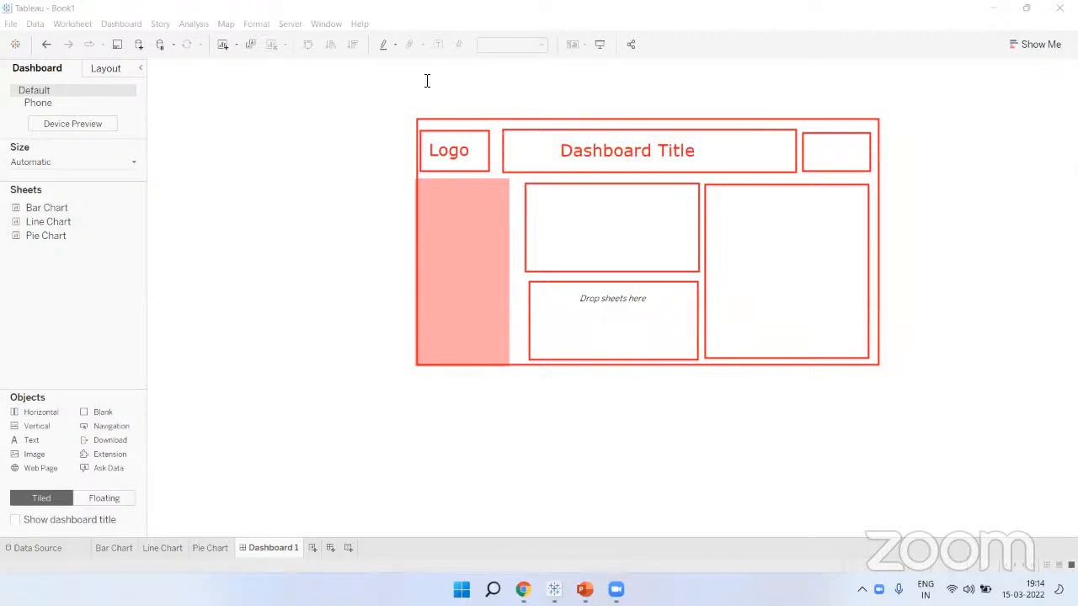
# Extend the Dashboard Title box slightly to the left to narrow the gap beside the Logo box
pyautogui.click(508, 155)
pyautogui.click(777, 167)
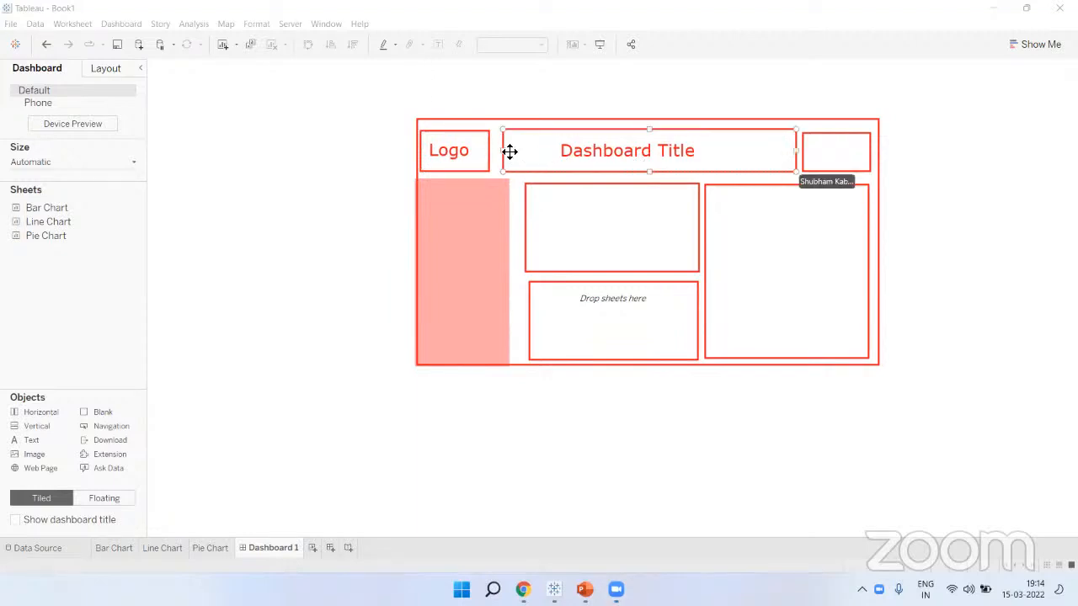
pyautogui.moveTo(503, 152); pyautogui.dragTo(497, 152)
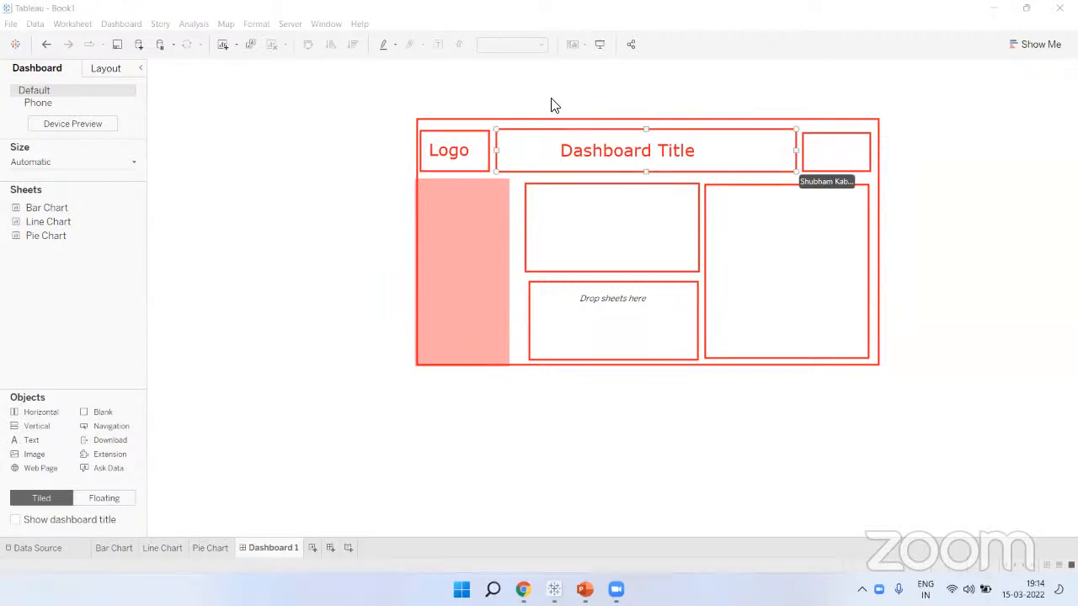
pyautogui.click(440, 107)
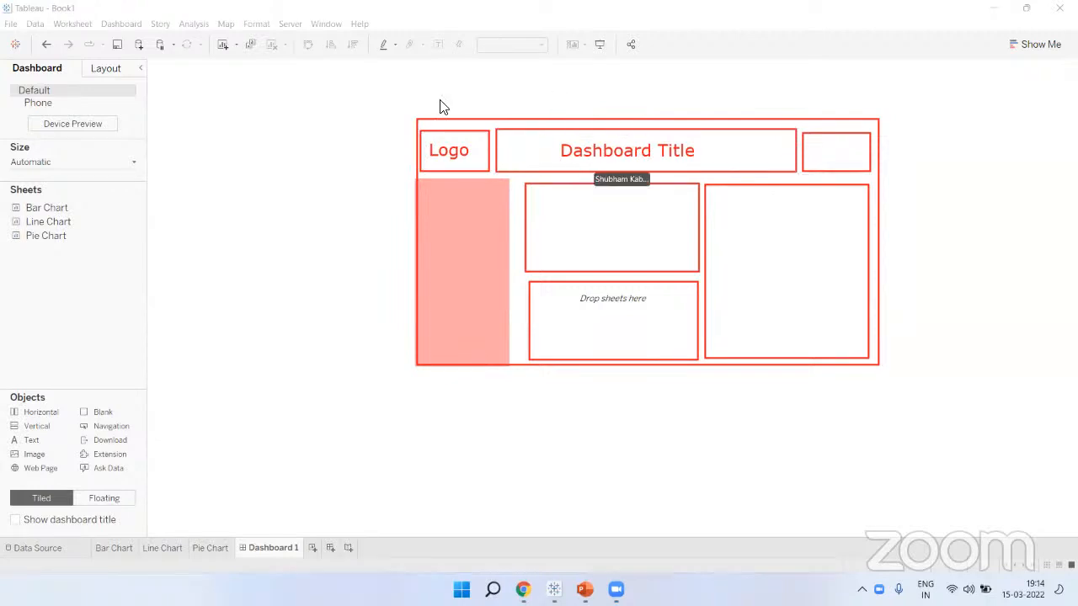
# Label the wireframe's shaded sidebar "Filters" in black text
pyautogui.doubleClick(435, 245)
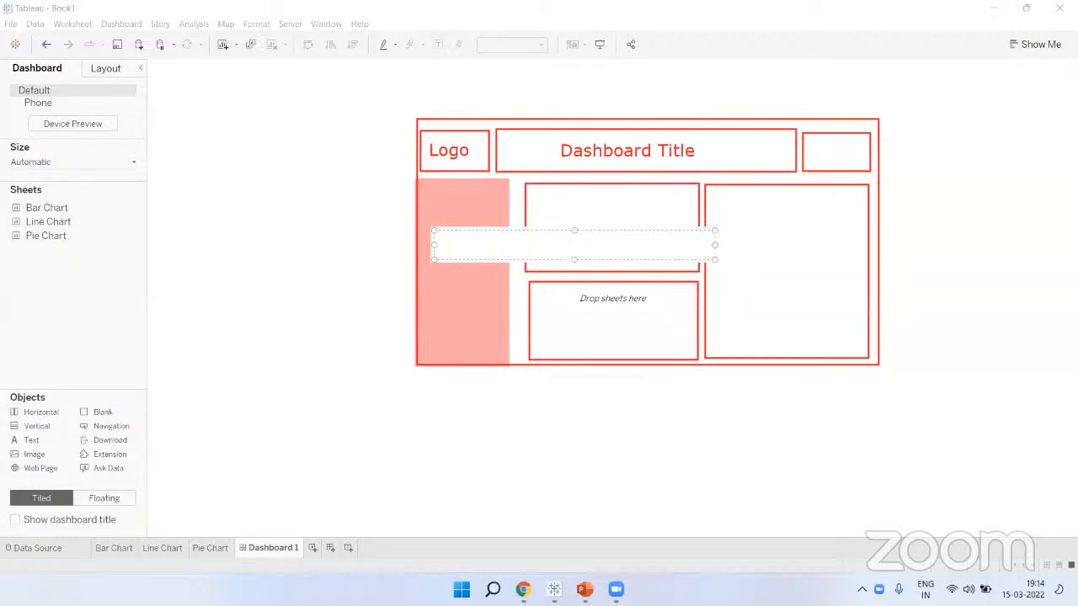
pyautogui.write('Filters')
pyautogui.click(408, 306)
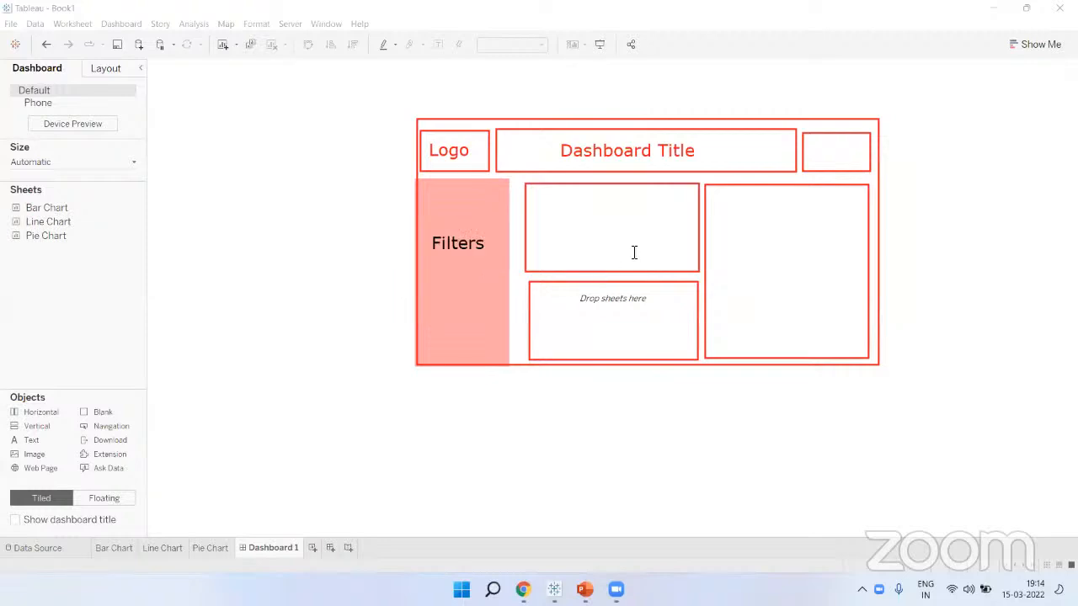
# Label the upper content box "Bar Chart", the lower one "Pie Chart" and the tall one "Line Chart"
pyautogui.doubleClick(555, 224)
pyautogui.write('Bar Chart')
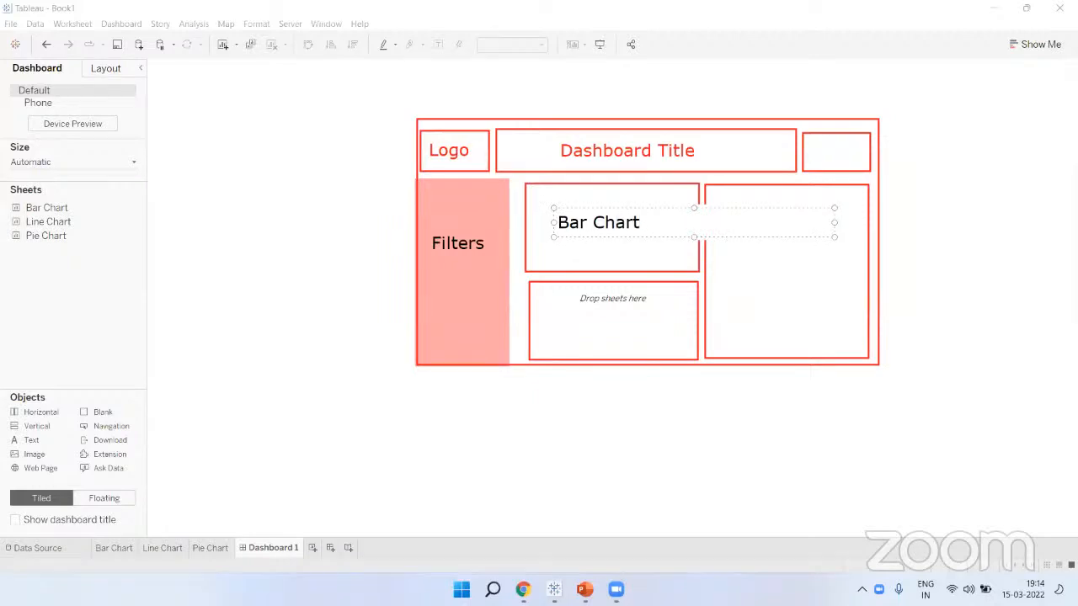
pyautogui.click(544, 317)
pyautogui.doubleClick(544, 316)
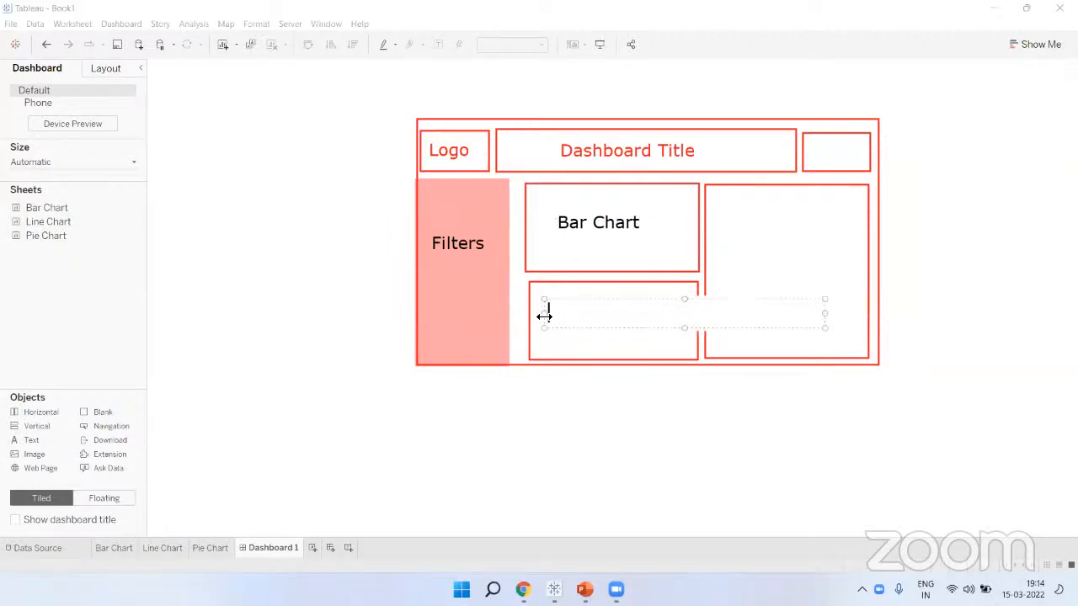
pyautogui.write('Pie Chart')
pyautogui.click(737, 229)
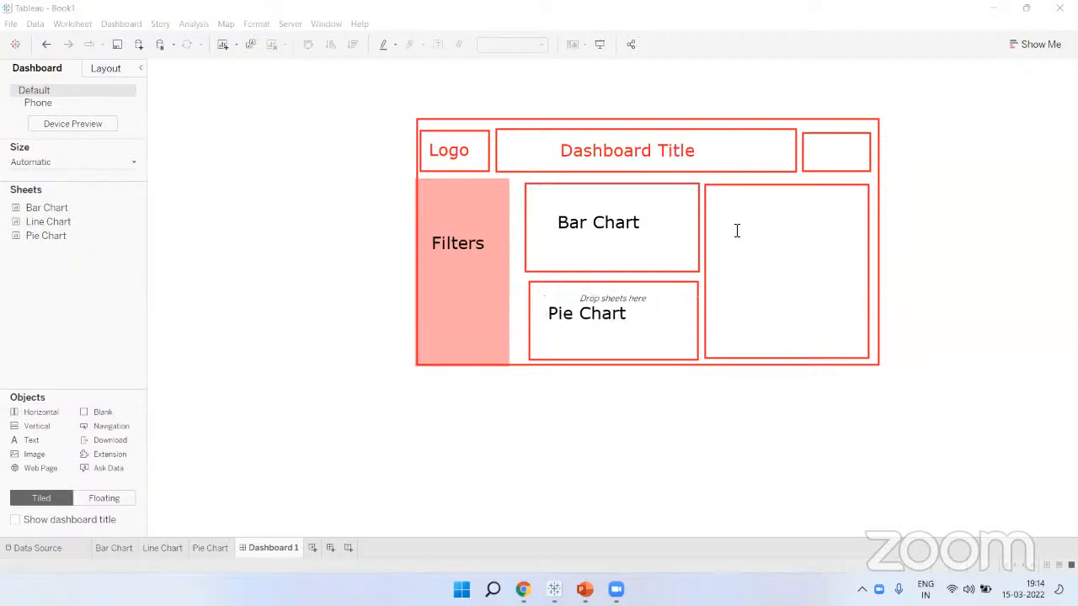
pyautogui.click(716, 224)
pyautogui.moveTo(753, 212); pyautogui.dragTo(756, 245)
pyautogui.write('Line Chart')
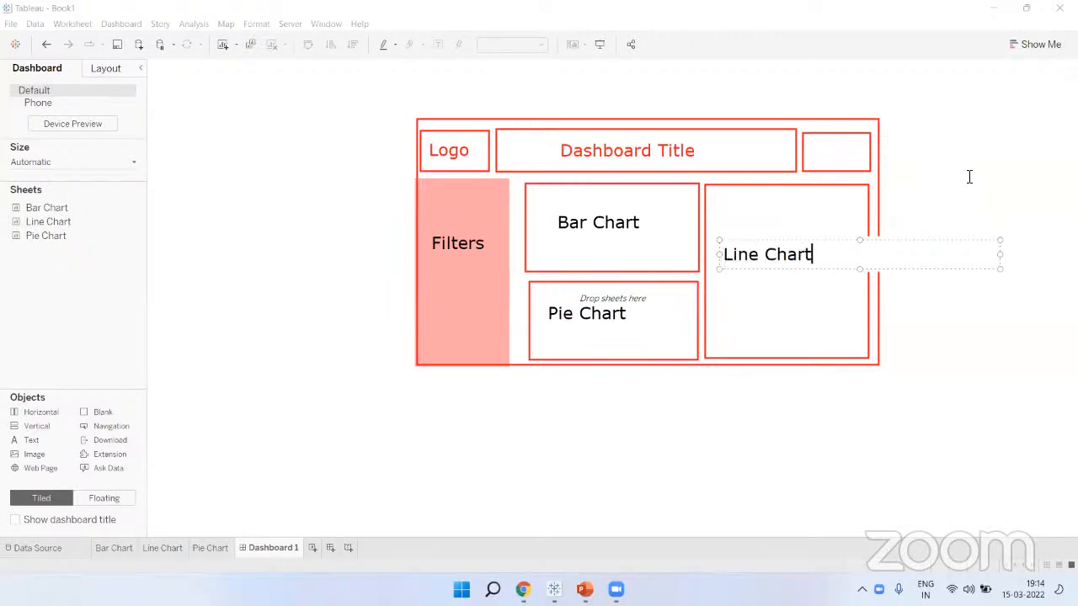
# Label the small box at the header's right end "Navigation"
pyautogui.click(828, 160)
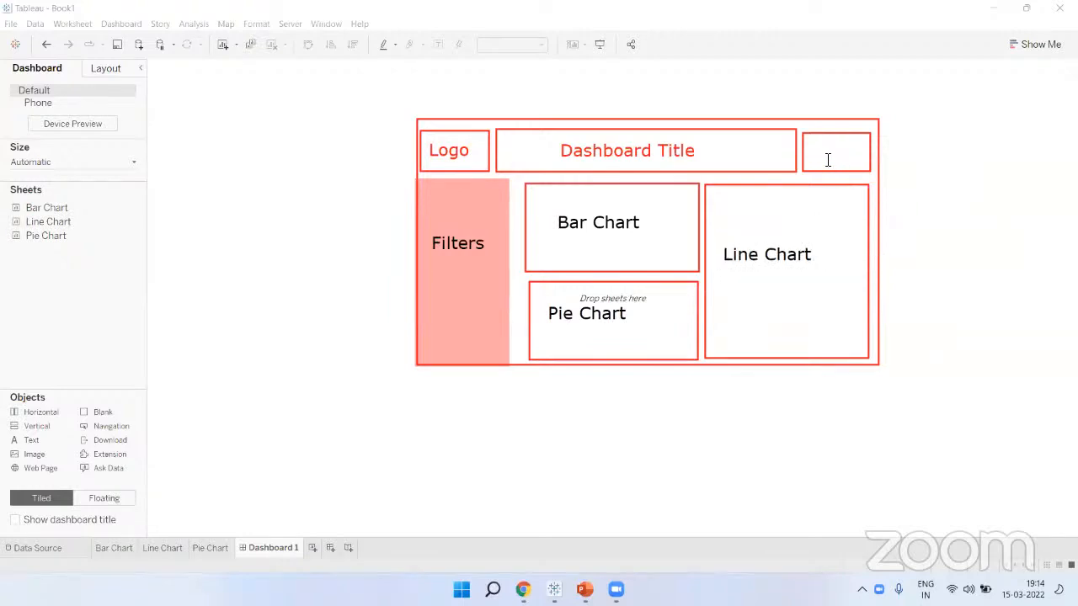
pyautogui.click(808, 153)
pyautogui.write('Navigation')
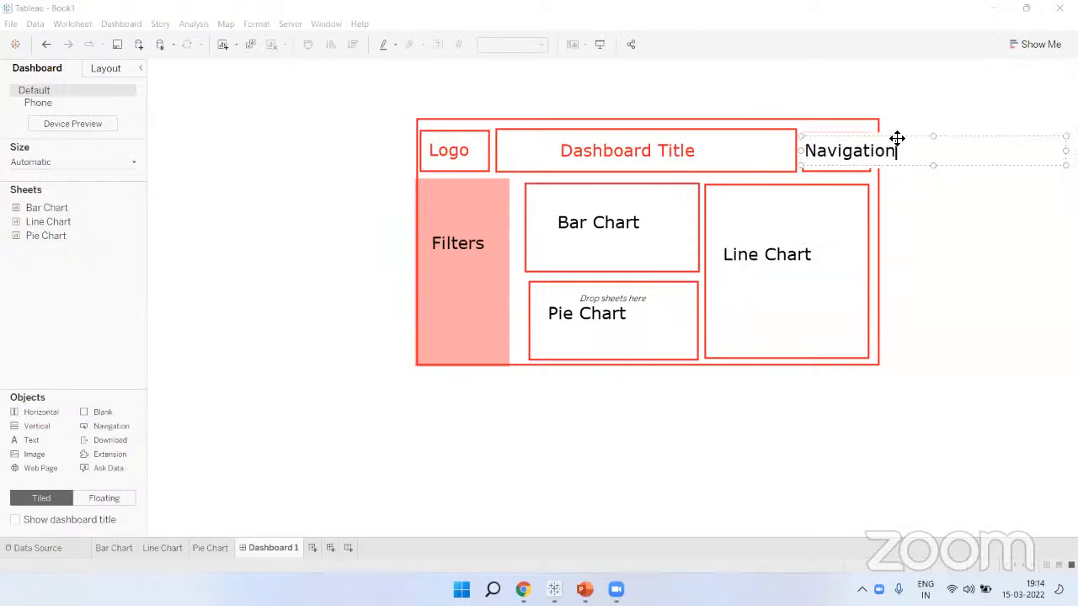
# Replace the wireframe's Navigation label with "Navgn" so it fits inside the small header box
pyautogui.click(944, 214)
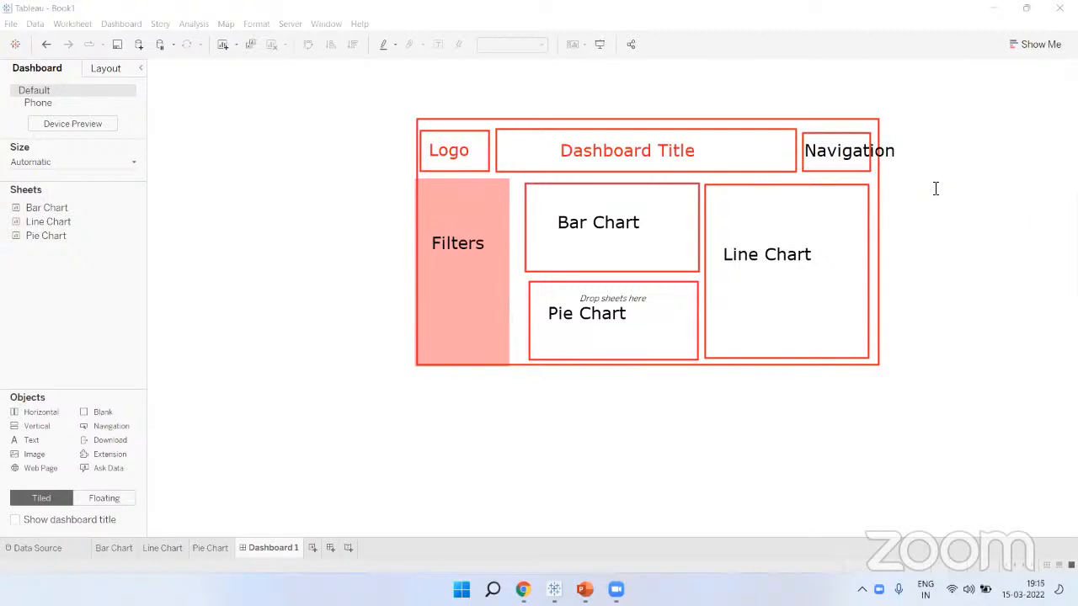
pyautogui.hotkey('ctrl', 'z')
pyautogui.doubleClick(806, 156)
pyautogui.write('Na')
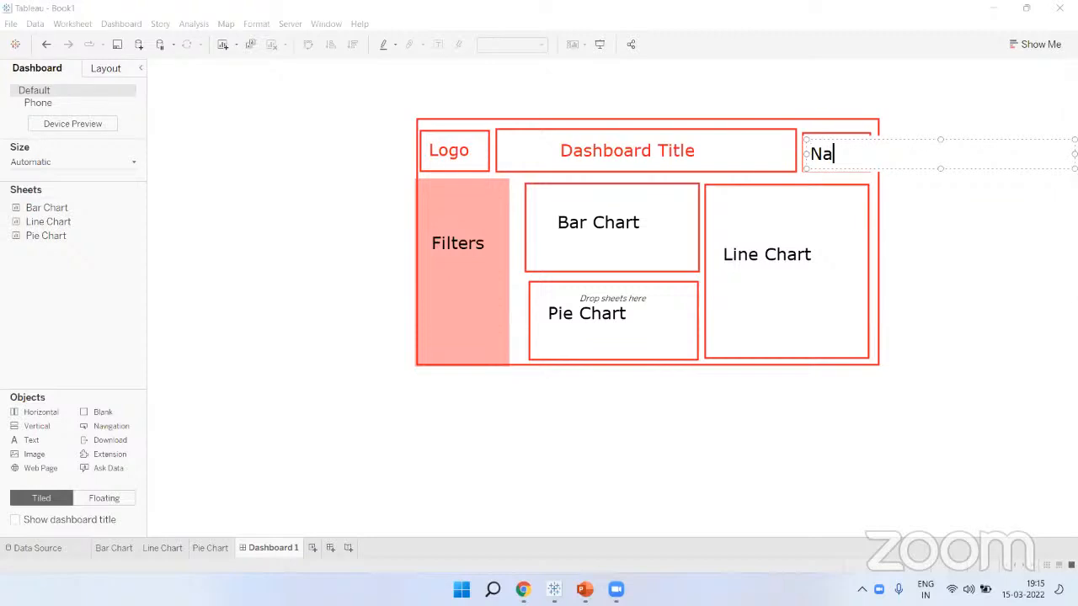
pyautogui.write('vgn')
pyautogui.click(929, 203)
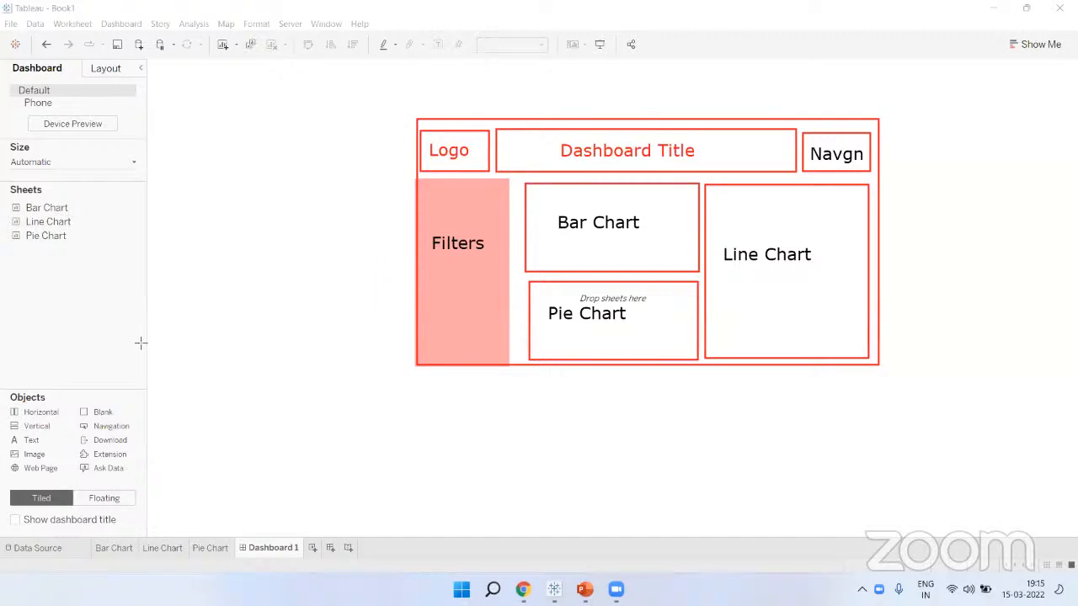
# Outline the Objects list and the Tiled option in red, and clear all annotations from the dashboard
pyautogui.moveTo(14, 407)
pyautogui.mouseDown()
pyautogui.moveTo(118, 485)
pyautogui.moveTo(135, 474)
pyautogui.mouseUp()
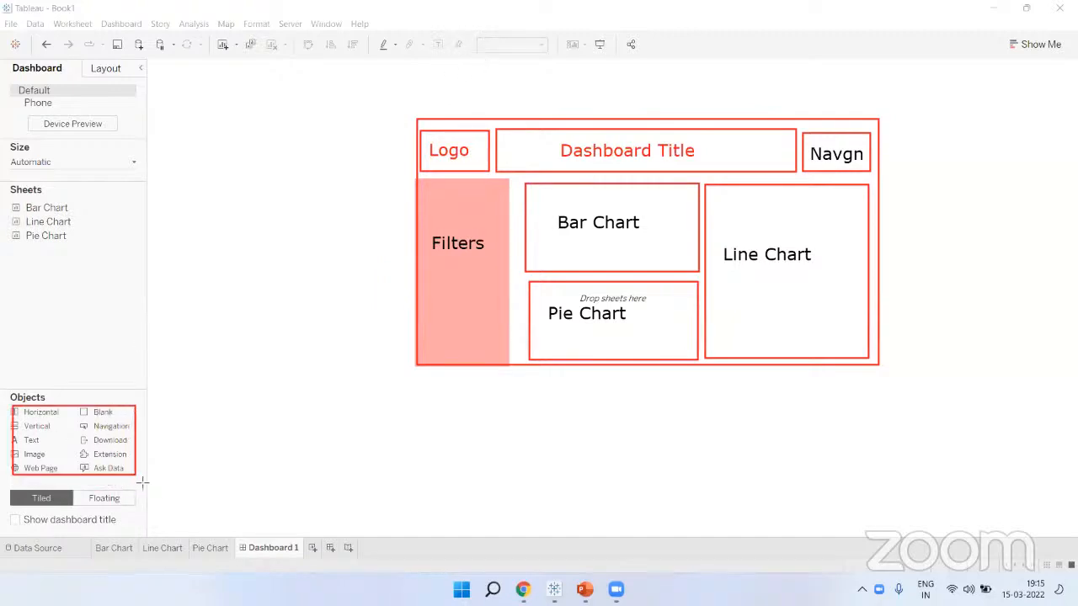
pyautogui.moveTo(14, 484); pyautogui.dragTo(69, 510)
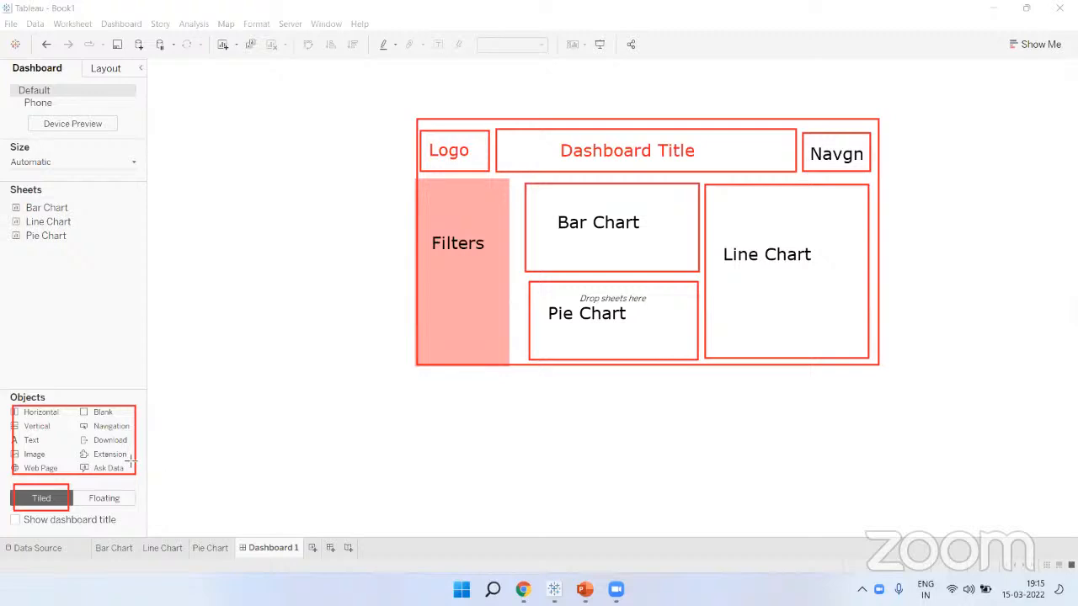
pyautogui.click(714, 52)
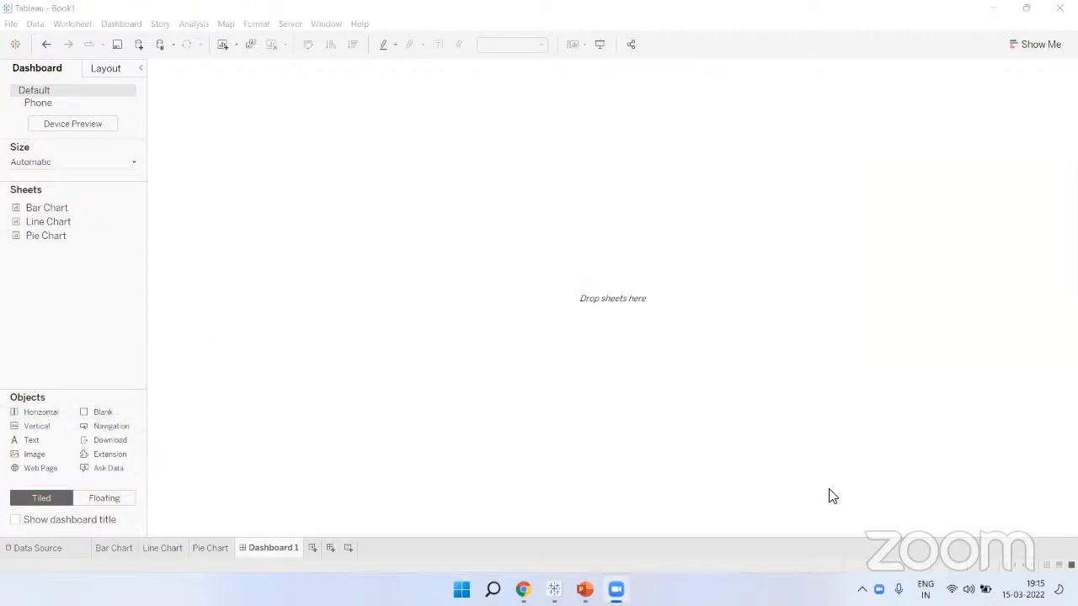
# Illustrate the Horizontal container with a sketched red rectangle, shading its left half in red and marking both side-by-side halves with green ticks
pyautogui.moveTo(654, 138)
pyautogui.mouseDown()
pyautogui.moveTo(460, 147)
pyautogui.moveTo(654, 234)
pyautogui.moveTo(655, 140)
pyautogui.mouseUp()
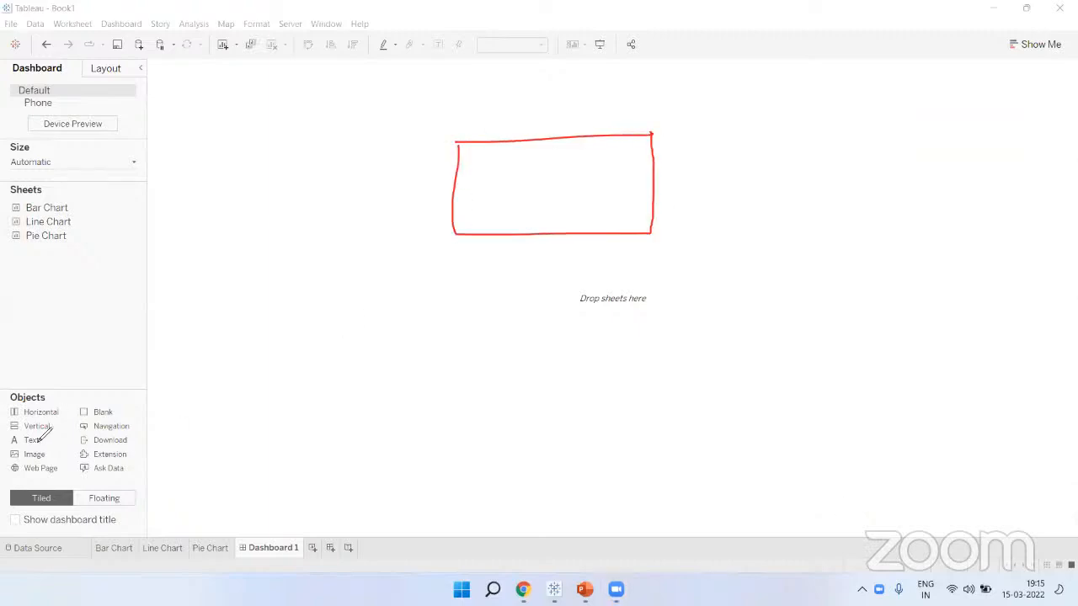
pyautogui.moveTo(459, 142); pyautogui.dragTo(465, 229)
pyautogui.moveTo(459, 142); pyautogui.dragTo(546, 236)
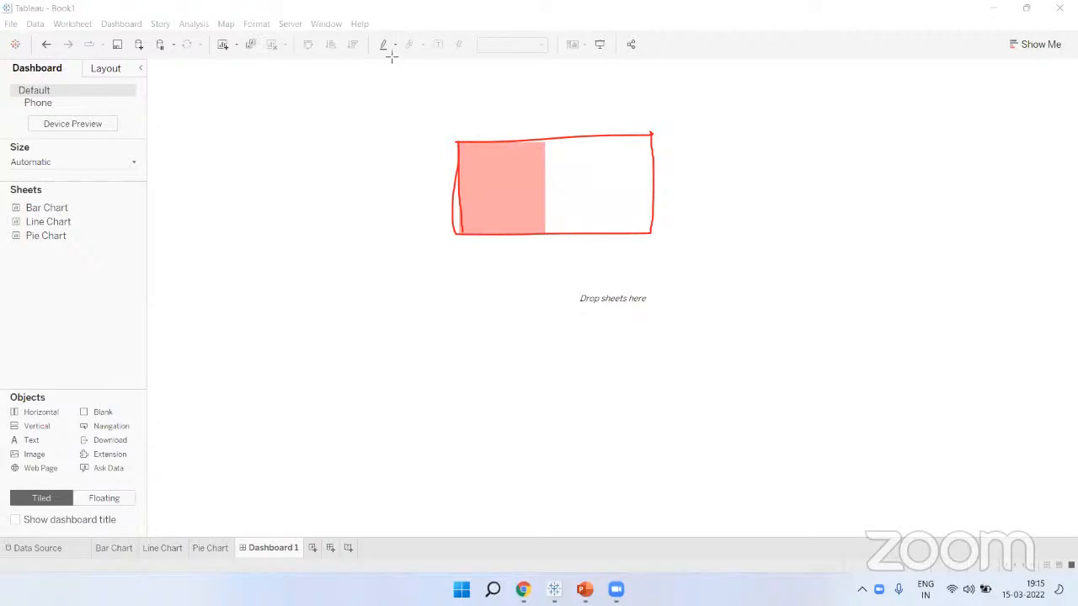
pyautogui.click(65, 412)
pyautogui.click(505, 193)
pyautogui.click(618, 192)
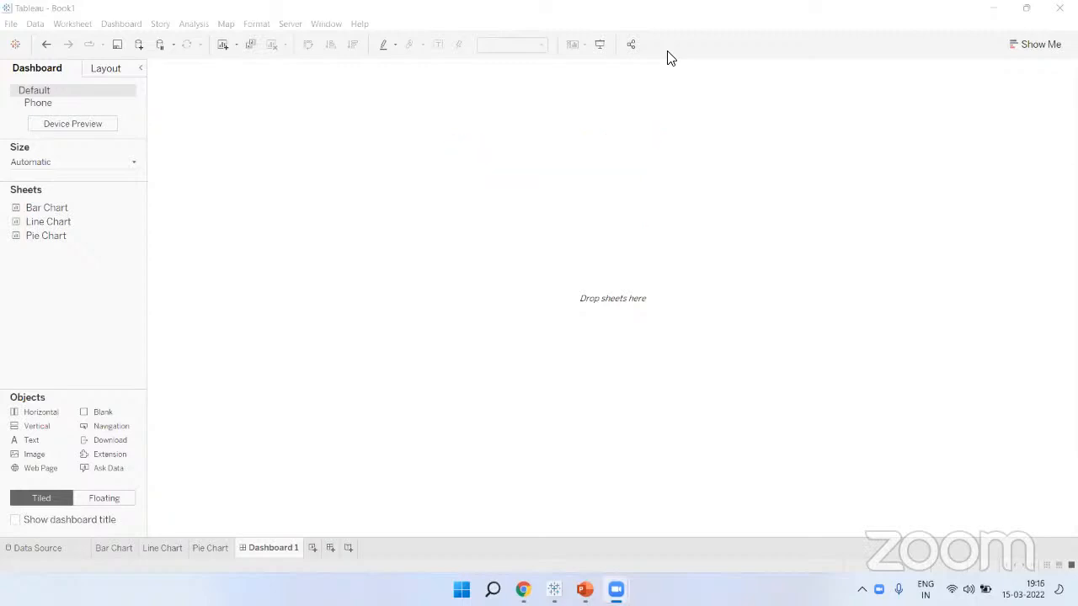
# Illustrate the Vertical container with a red rectangle, shading its upper half grey and marking both stacked halves and the Vertical object with green ticks
pyautogui.moveTo(390, 145); pyautogui.dragTo(755, 318)
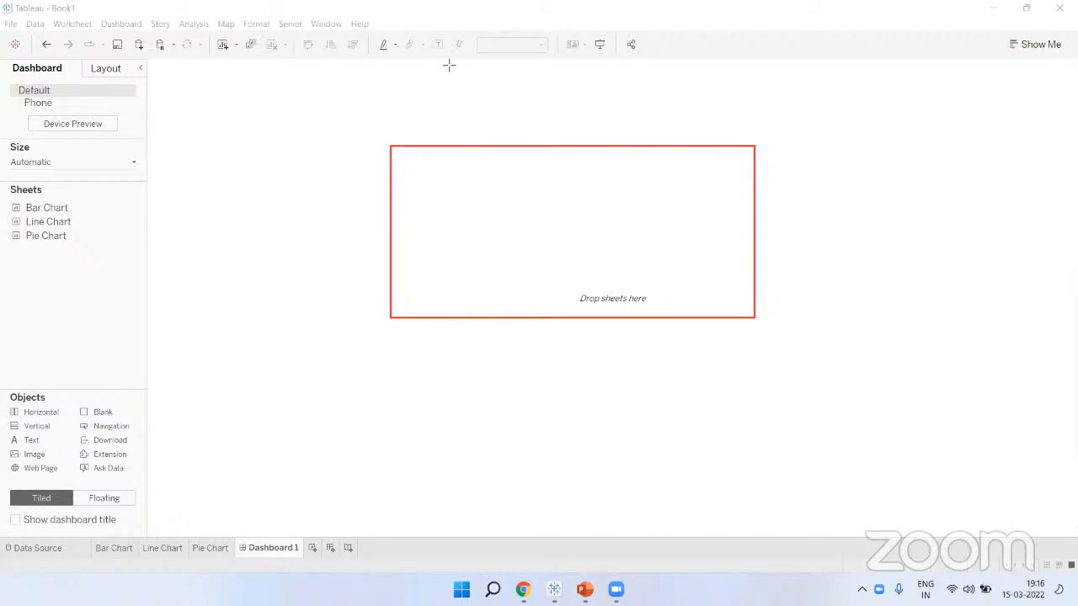
pyautogui.moveTo(392, 148)
pyautogui.mouseDown()
pyautogui.moveTo(597, 219)
pyautogui.moveTo(744, 245)
pyautogui.moveTo(756, 231)
pyautogui.mouseUp()
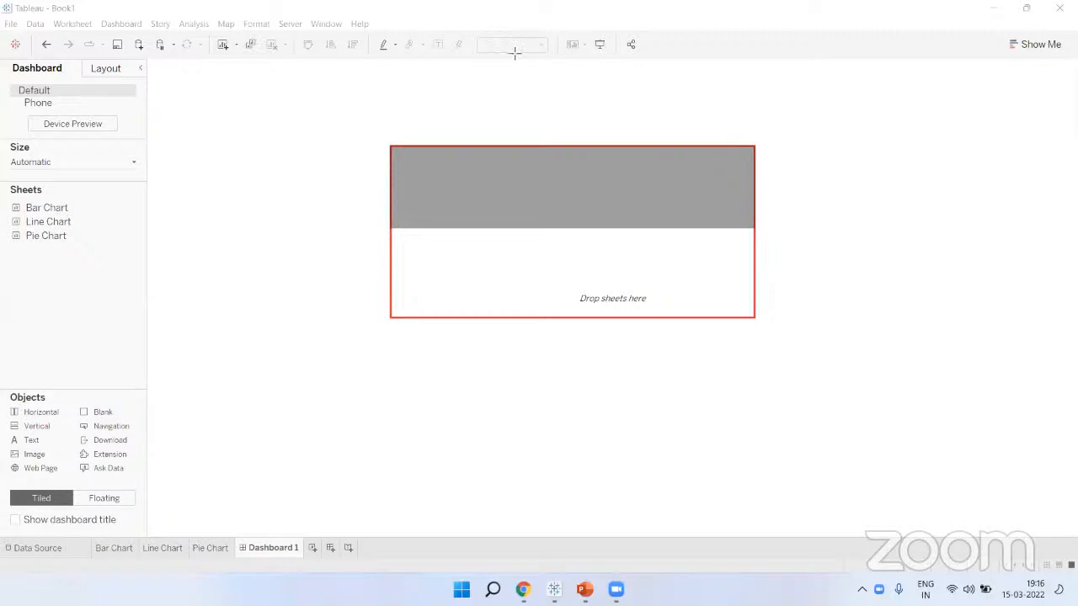
pyautogui.click(550, 176)
pyautogui.click(559, 254)
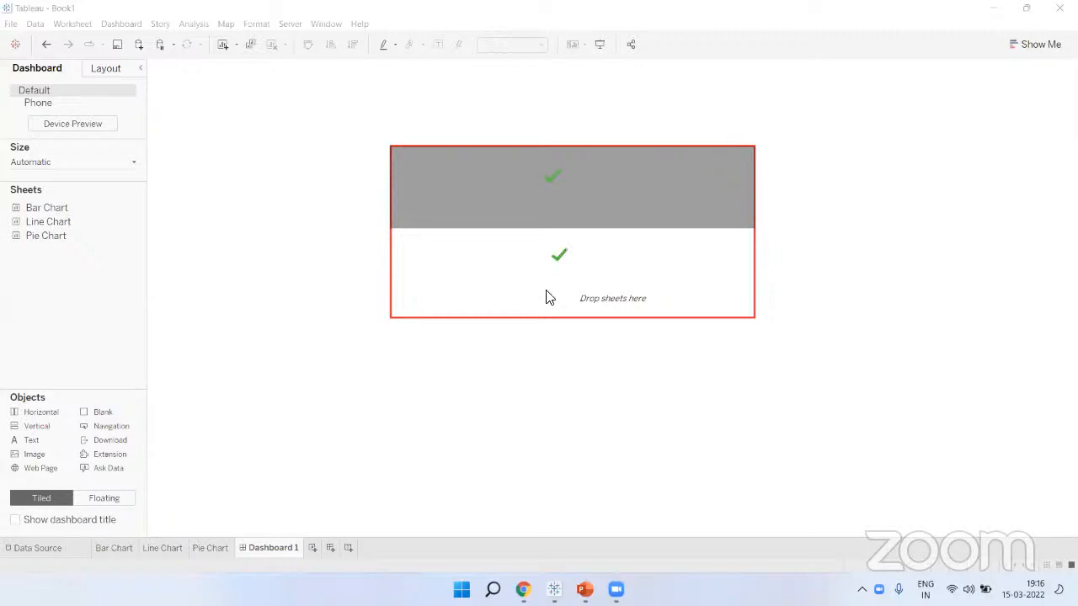
pyautogui.click(60, 428)
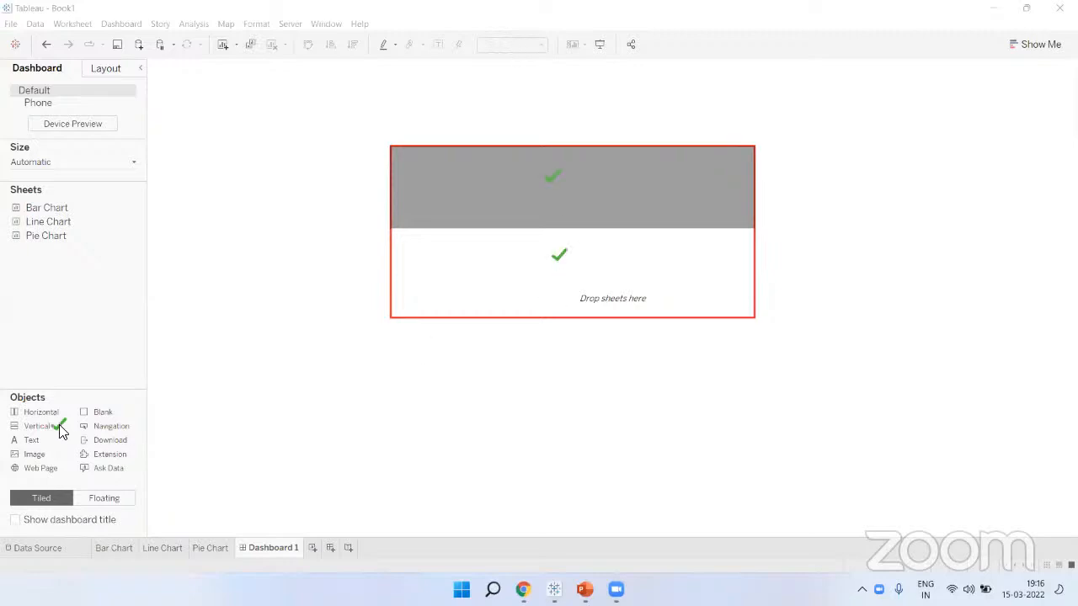
pyautogui.click(13, 434)
# Number the rectangle's upper half "1" and lower half "2" beside its right edge, and clear the annotations
pyautogui.click(773, 187)
pyautogui.write('1')
pyautogui.click(785, 278)
pyautogui.write('2')
pyautogui.click(740, 57)
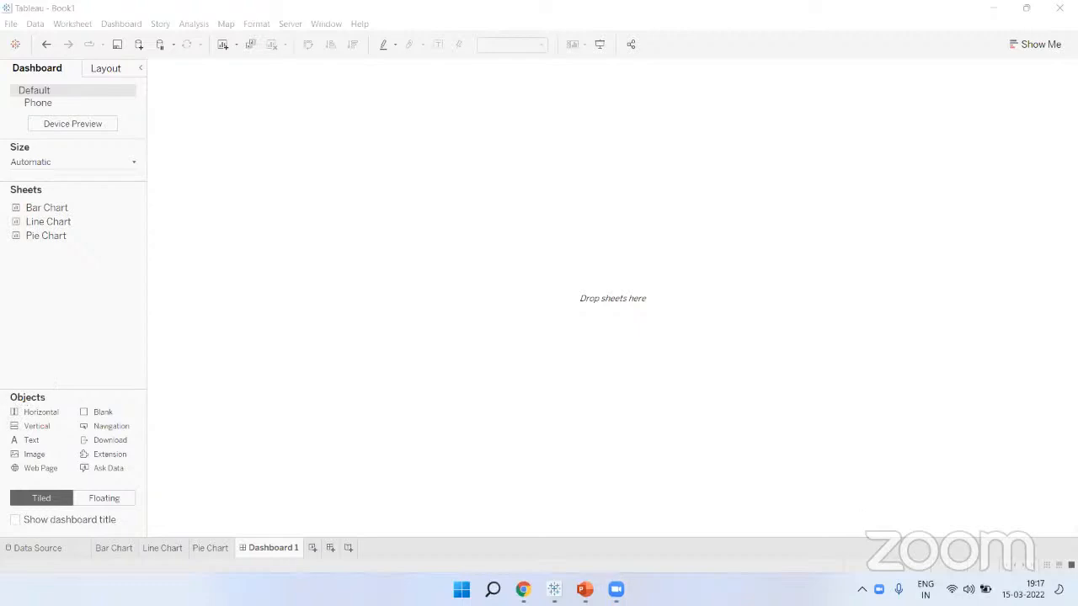
# Frame the two columns of dashboard objects with separate black boxes, and clear the annotations
pyautogui.moveTo(3, 403)
pyautogui.mouseDown()
pyautogui.moveTo(52, 432)
pyautogui.moveTo(74, 482)
pyautogui.mouseUp()
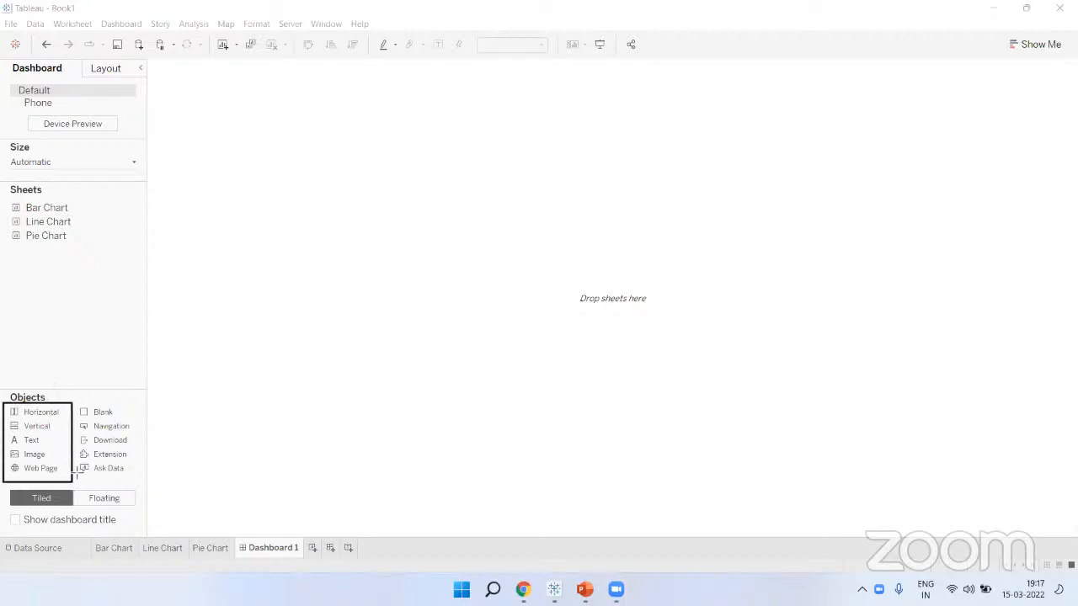
pyautogui.moveTo(76, 404); pyautogui.dragTo(142, 483)
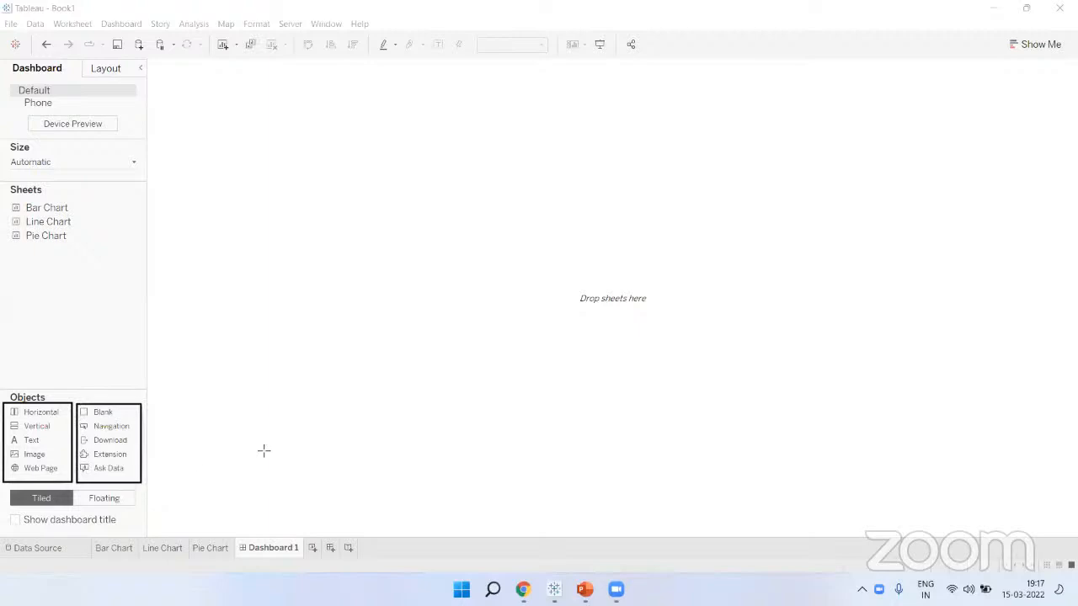
pyautogui.click(711, 64)
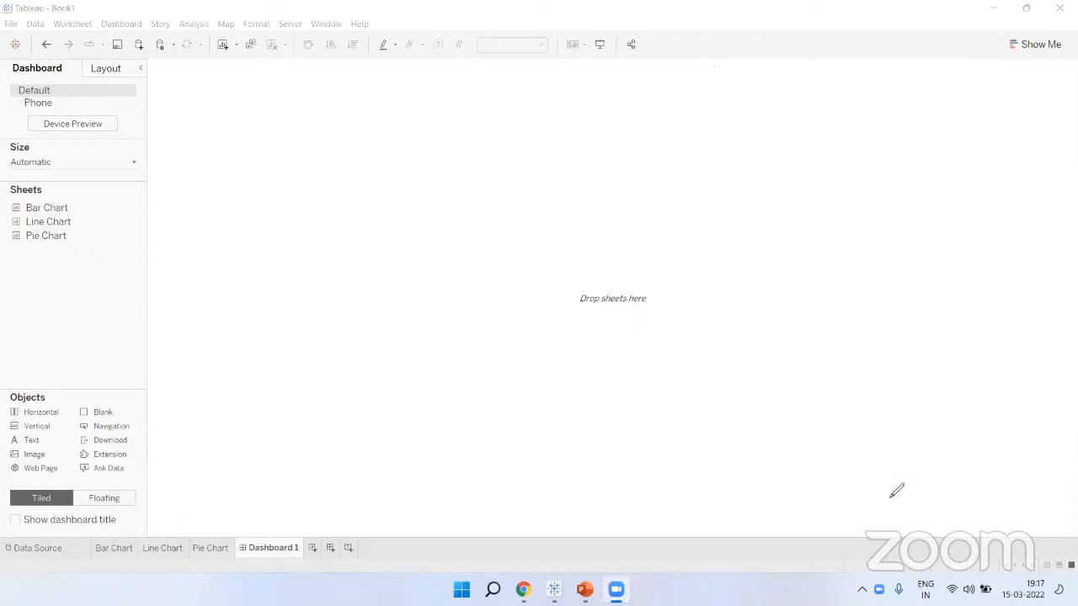
# Draw a black layout frame with a grey left column, two stacked red blocks and a tall red block, tick the blocks, and clear the drawing
pyautogui.moveTo(838, 299); pyautogui.dragTo(951, 387)
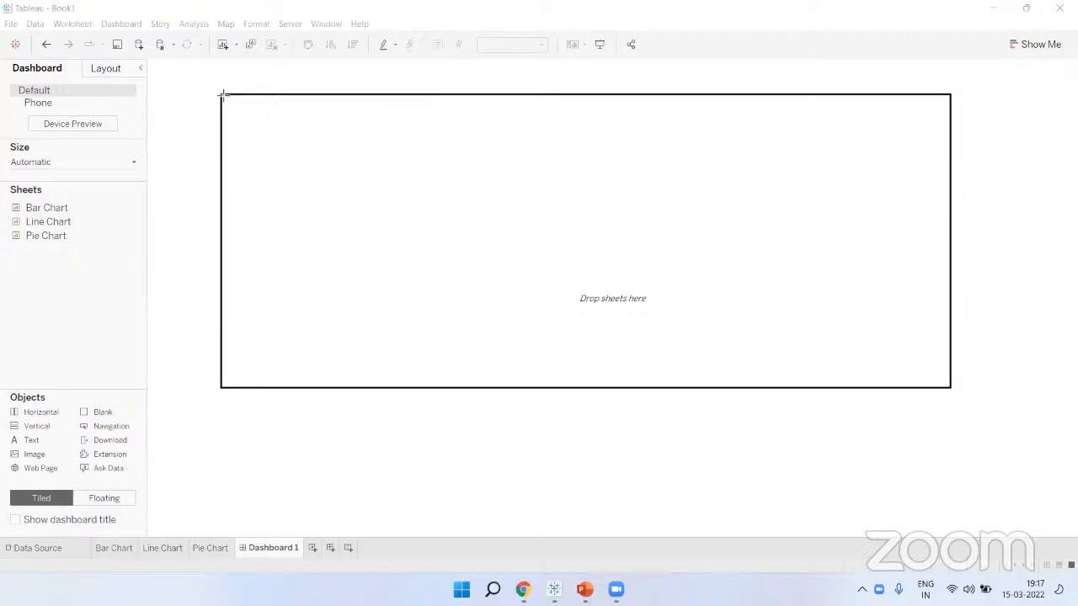
pyautogui.moveTo(222, 95); pyautogui.dragTo(429, 388)
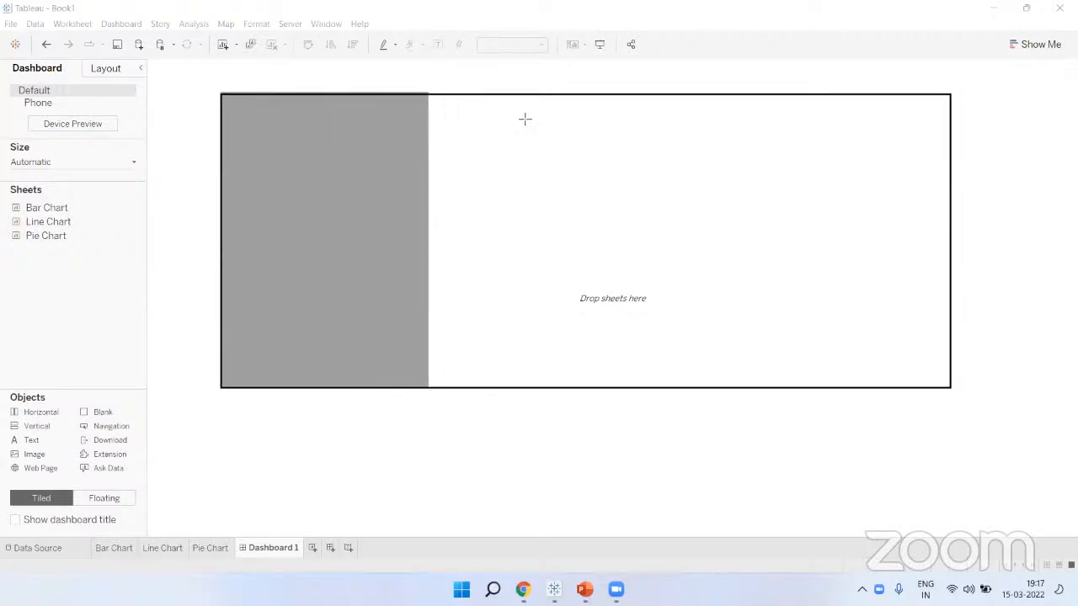
pyautogui.moveTo(428, 96); pyautogui.dragTo(707, 228)
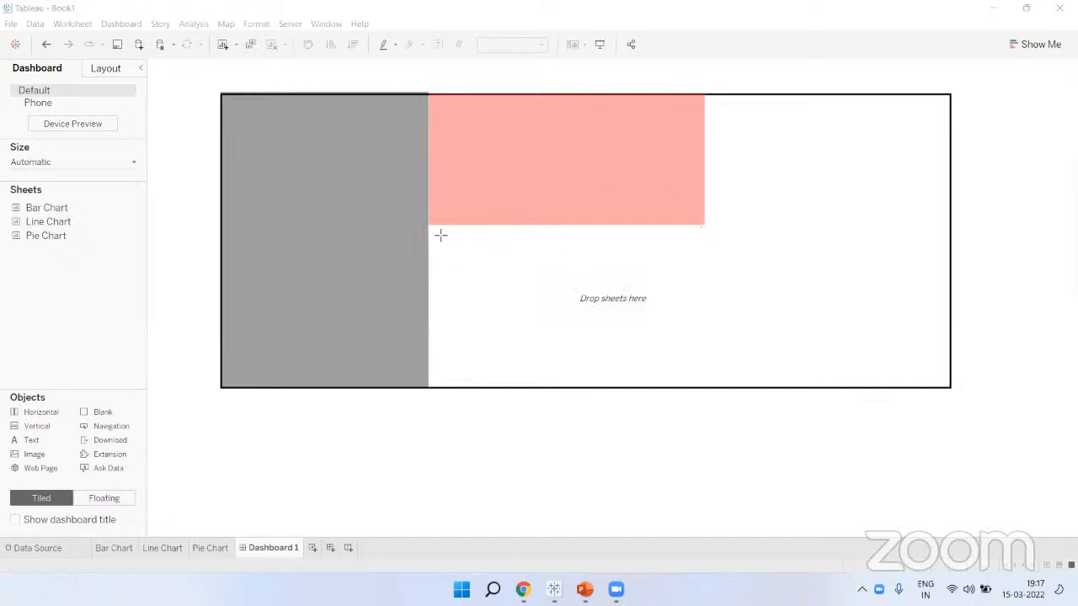
pyautogui.moveTo(435, 231)
pyautogui.mouseDown()
pyautogui.moveTo(676, 322)
pyautogui.moveTo(705, 387)
pyautogui.mouseUp()
pyautogui.moveTo(713, 102); pyautogui.dragTo(949, 382)
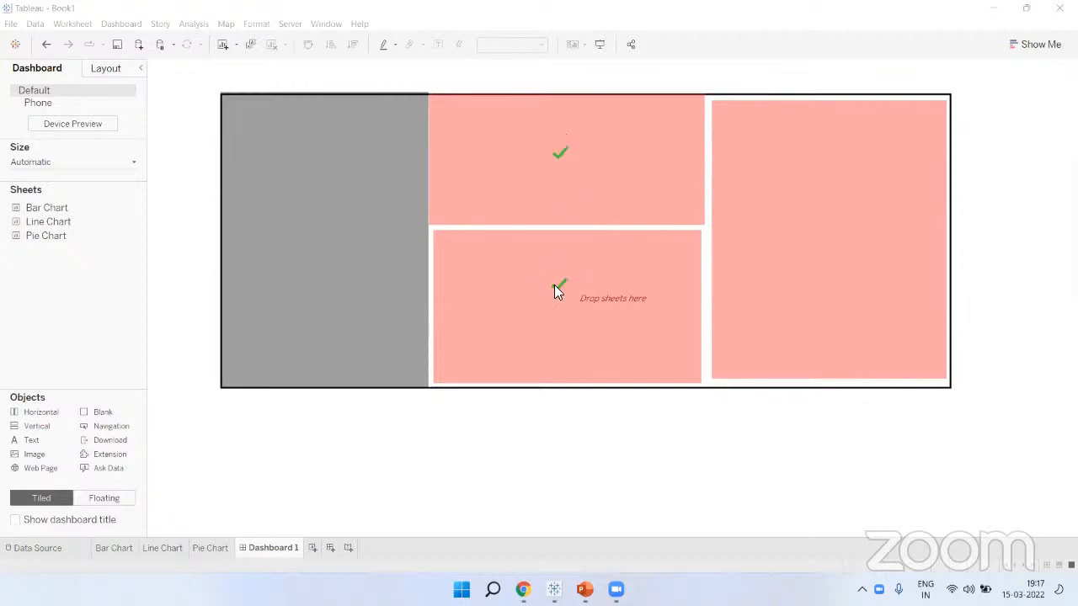
pyautogui.moveTo(802, 234); pyautogui.dragTo(818, 218)
pyautogui.moveTo(684, 61); pyautogui.dragTo(739, 53)
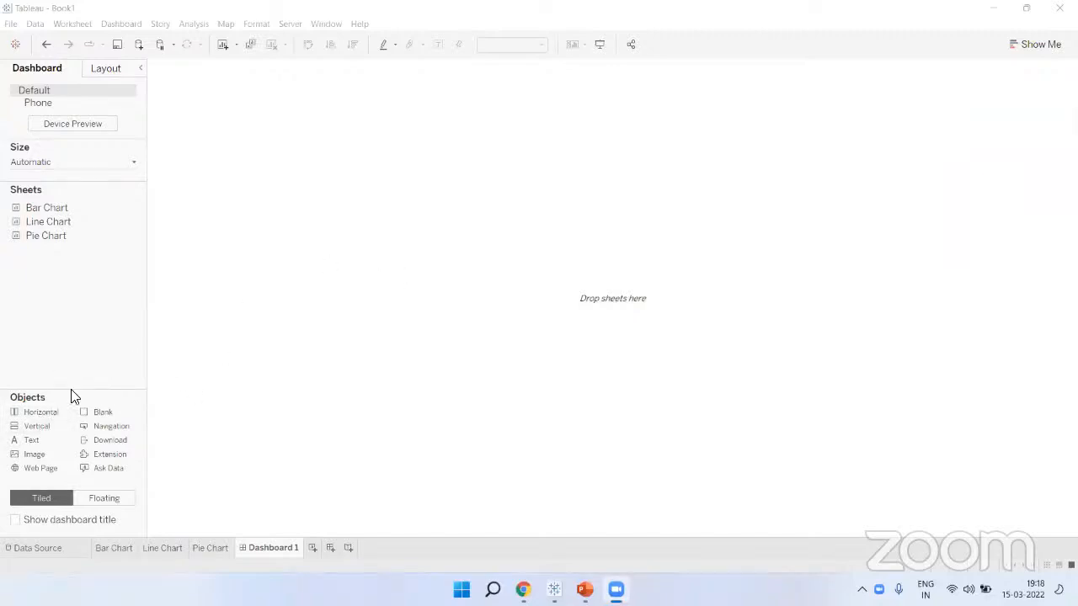
# Place a tiled Horizontal container filling the entire empty dashboard
pyautogui.moveTo(56, 412); pyautogui.dragTo(260, 241)
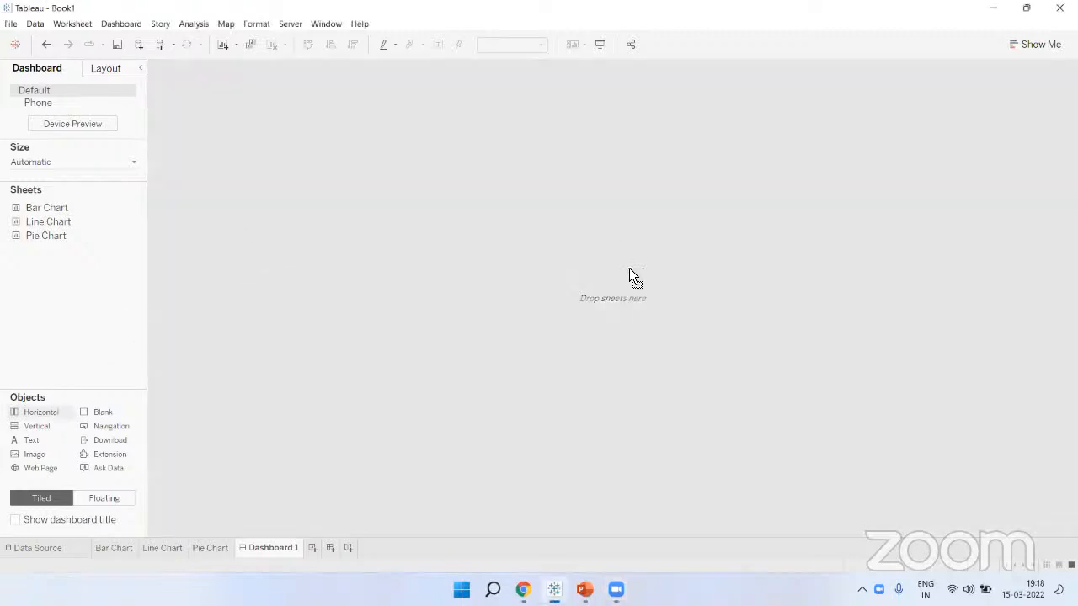
pyautogui.moveTo(614, 206); pyautogui.dragTo(614, 215)
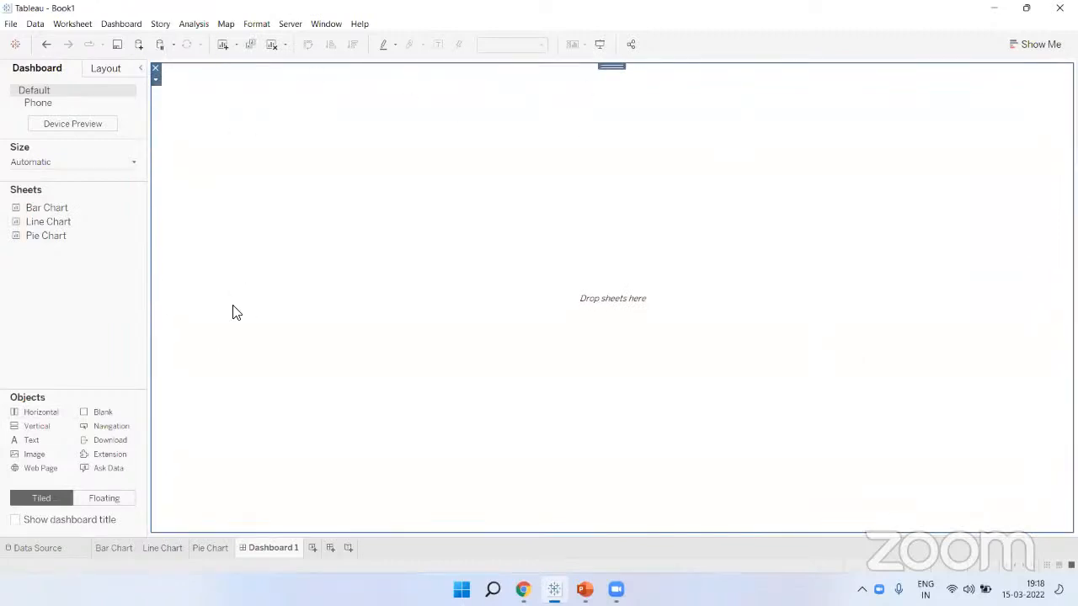
pyautogui.click(61, 311)
pyautogui.click(269, 268)
# Connect the computer to the secured 5GHz Wi-Fi network and return to the dashboard
pyautogui.click(968, 589)
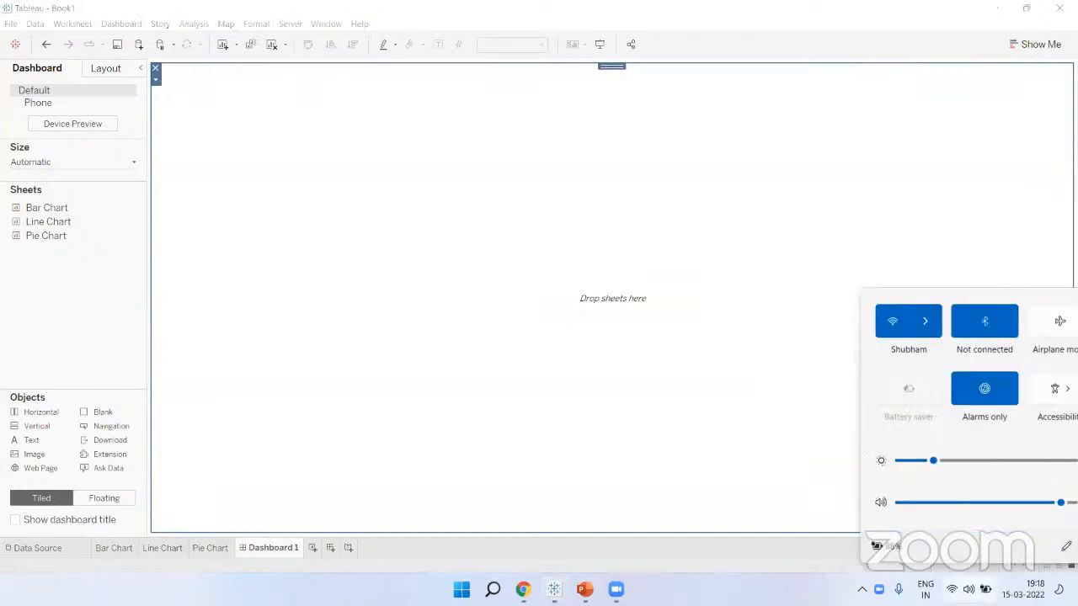
pyautogui.click(883, 323)
pyautogui.click(910, 424)
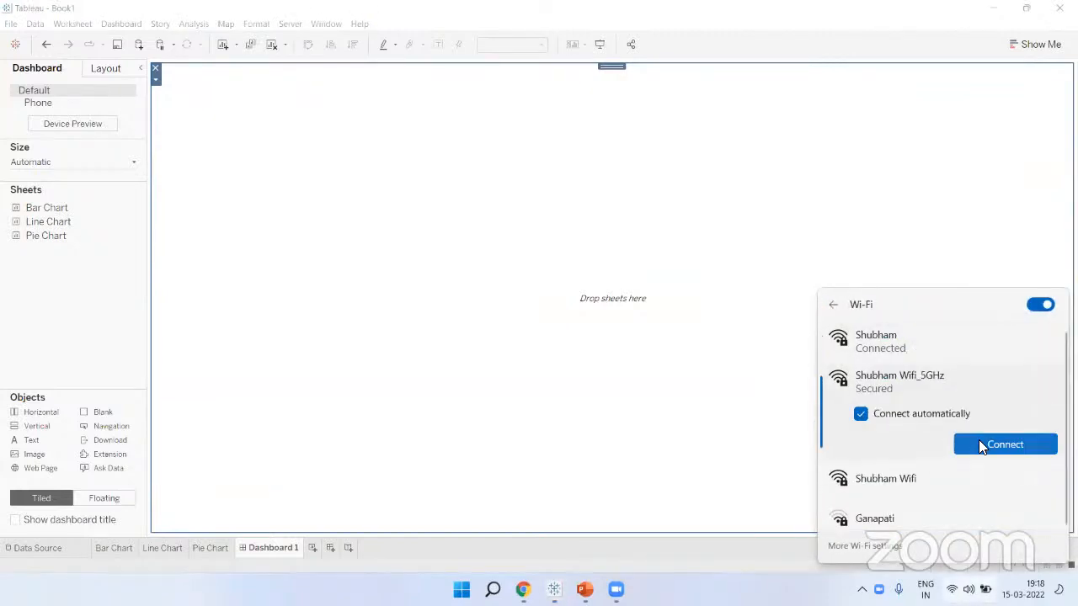
pyautogui.click(979, 446)
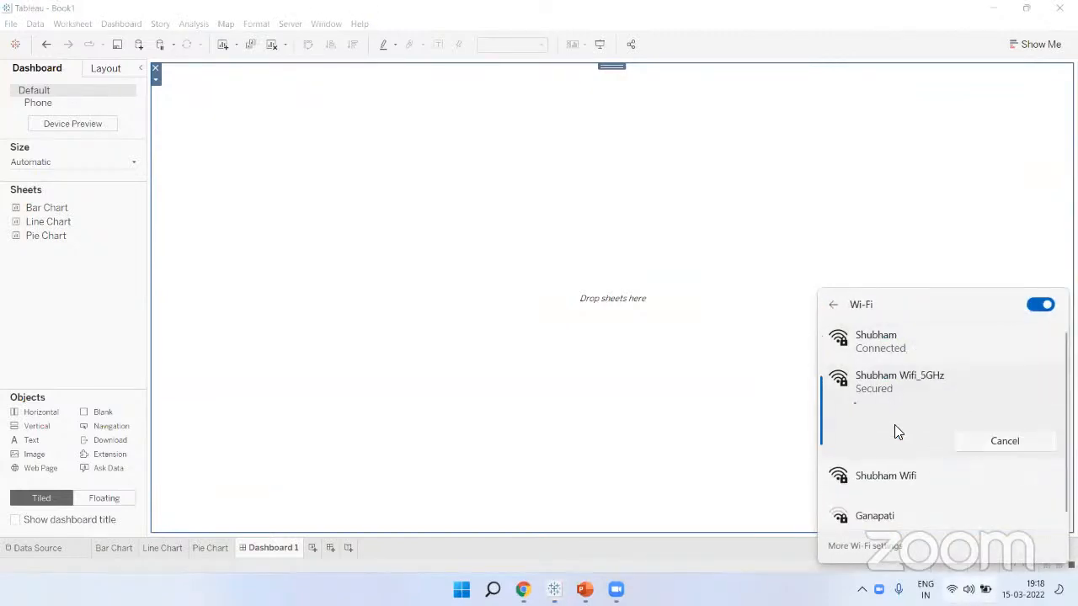
pyautogui.click(685, 357)
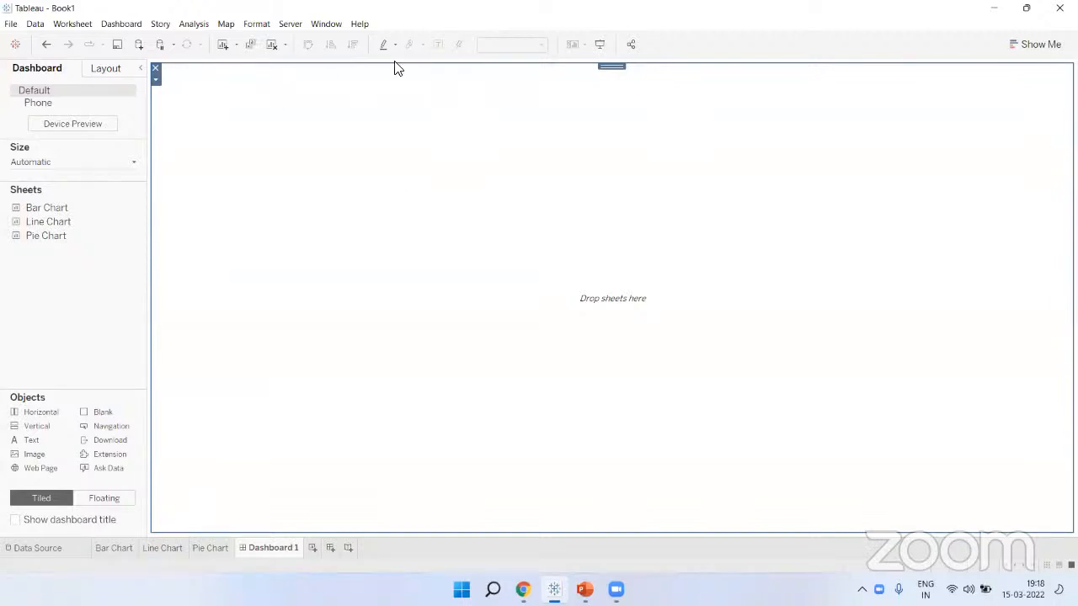
# Add a second tiled Horizontal container in the left half of the dashboard
pyautogui.click(74, 312)
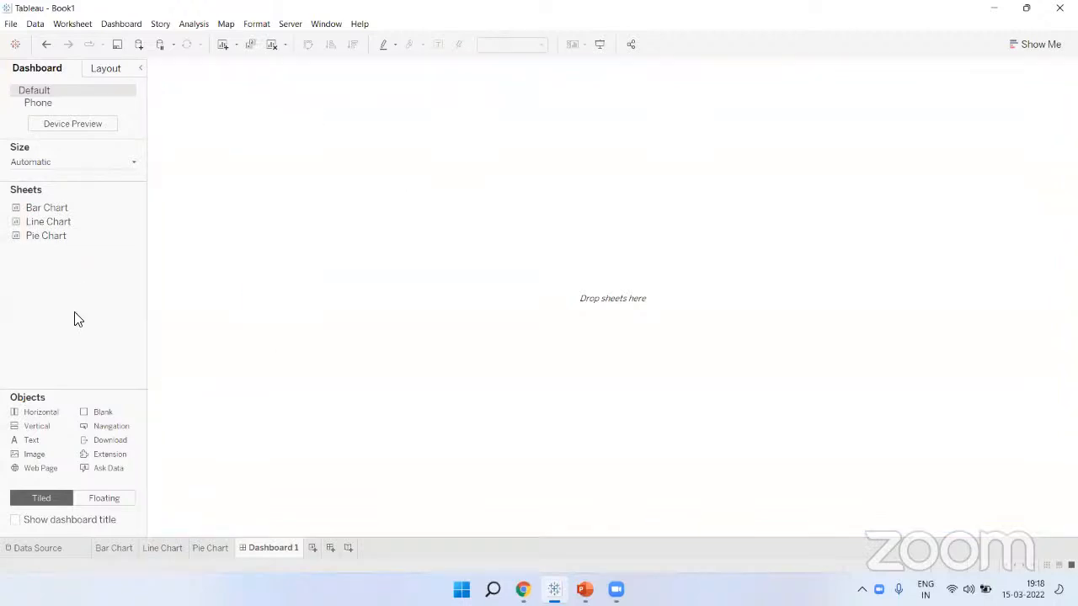
pyautogui.click(295, 262)
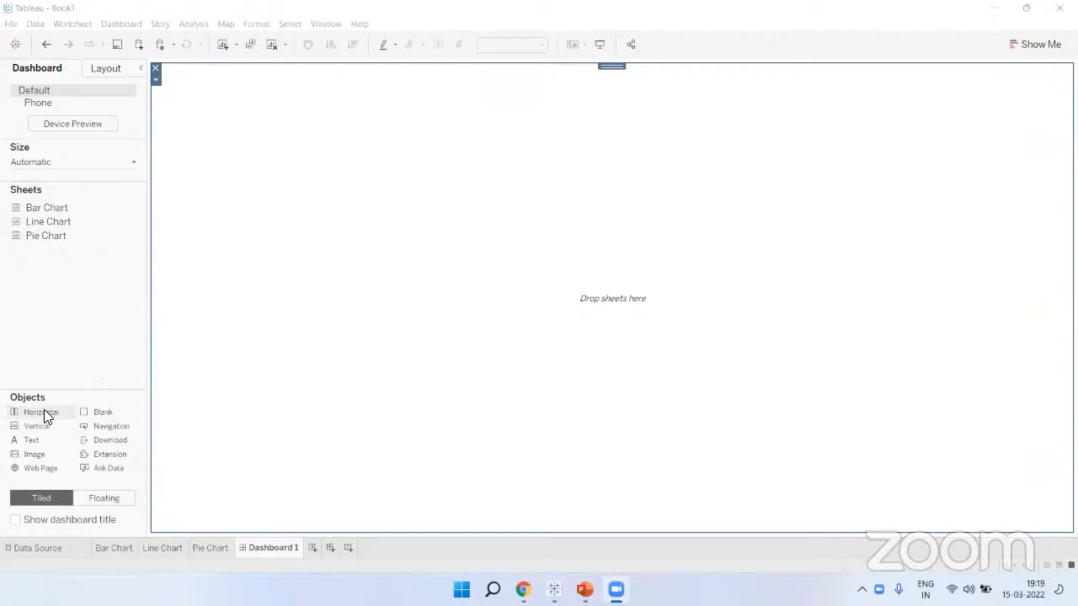
pyautogui.moveTo(43, 411); pyautogui.dragTo(166, 290)
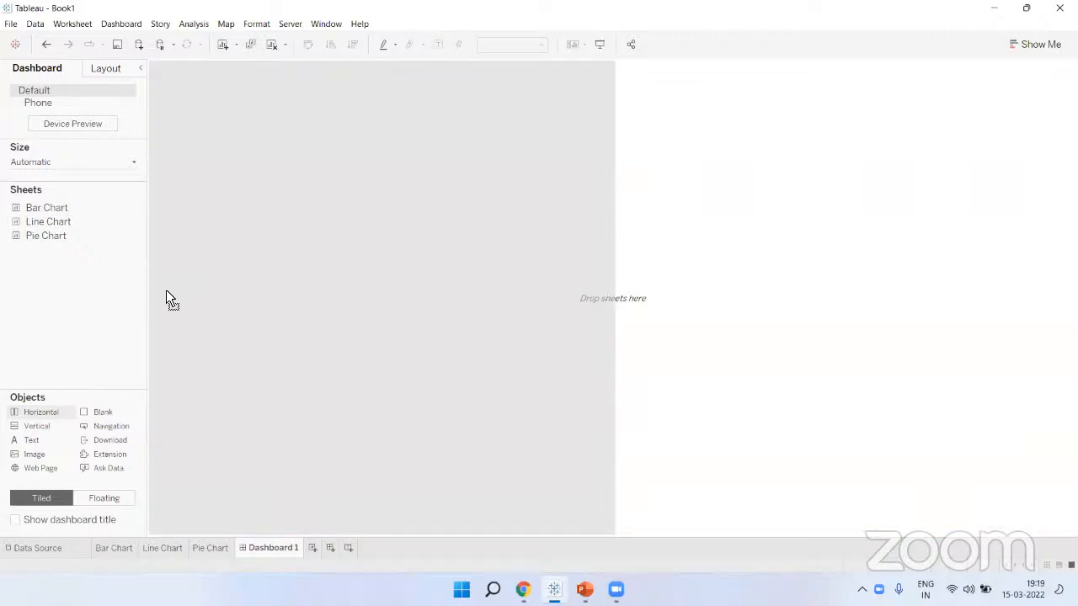
pyautogui.moveTo(166, 290)
pyautogui.mouseDown()
pyautogui.moveTo(180, 284)
pyautogui.moveTo(165, 287)
pyautogui.mouseUp()
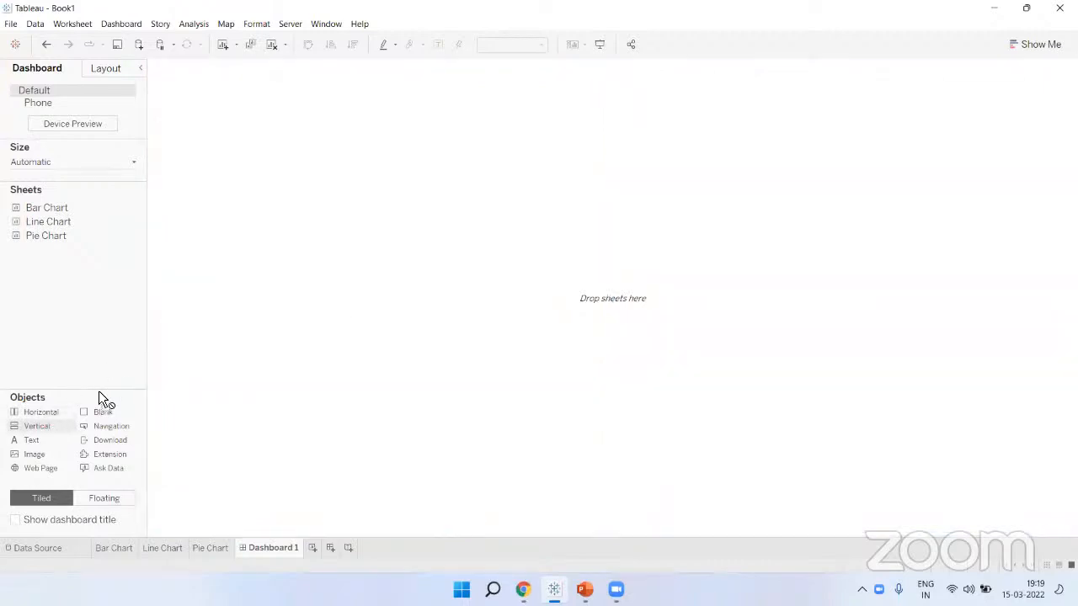
# Add a tiled Vertical container in the upper half of the left area, and select each container to check the layout
pyautogui.moveTo(101, 412); pyautogui.dragTo(385, 182)
pyautogui.moveTo(416, 83); pyautogui.dragTo(416, 88)
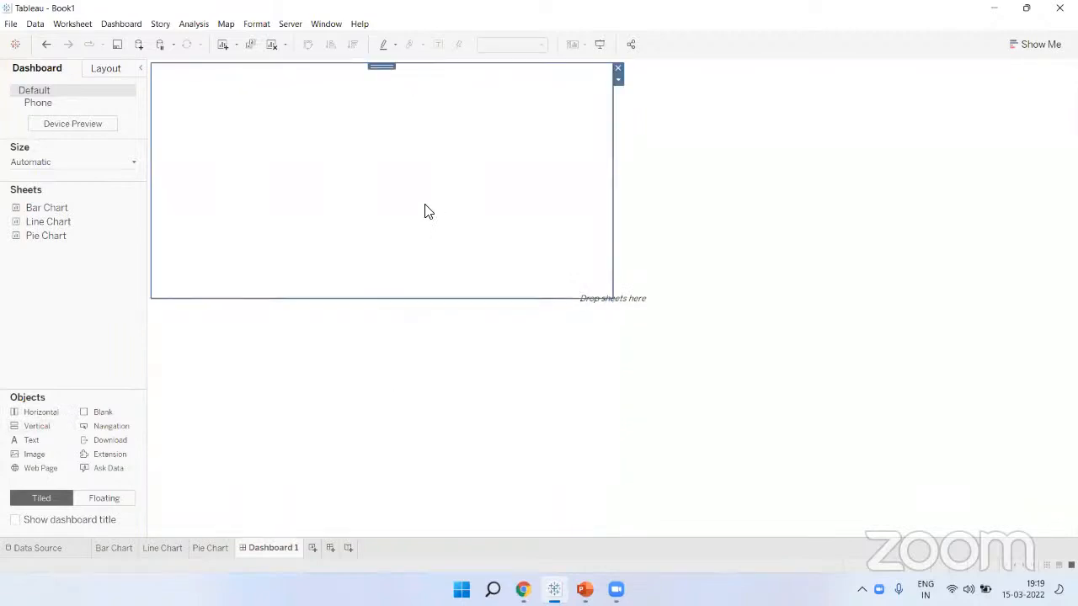
pyautogui.click(415, 364)
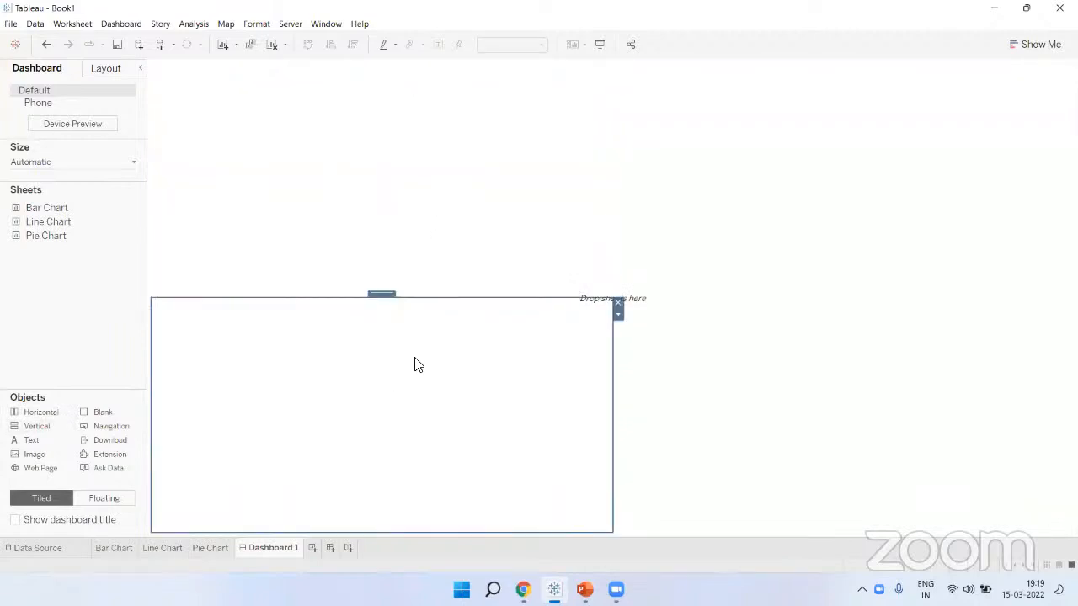
pyautogui.click(779, 296)
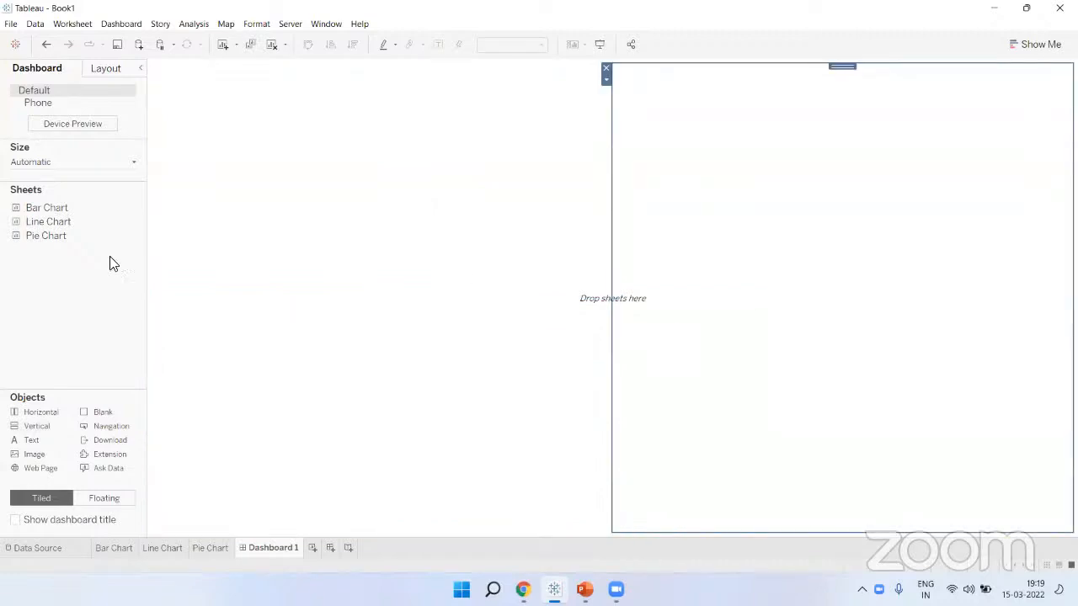
# Place the Bar Chart sheet in the dashboard's upper-left container and the Pie Chart sheet directly beneath it
pyautogui.moveTo(42, 208); pyautogui.dragTo(307, 213)
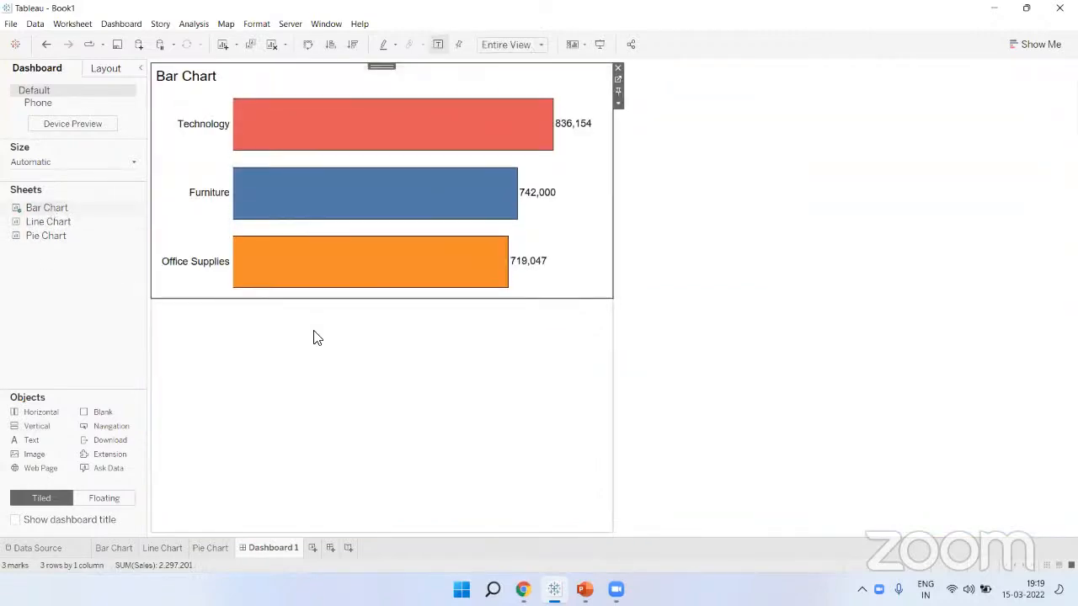
pyautogui.click(104, 302)
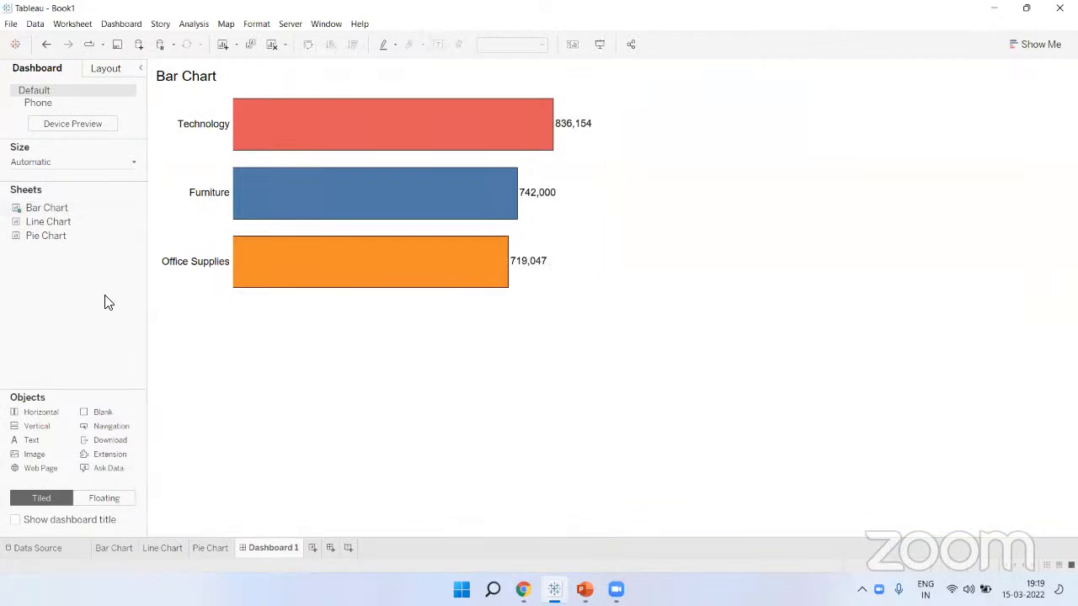
pyautogui.moveTo(62, 234); pyautogui.dragTo(301, 377)
pyautogui.click(7, 292)
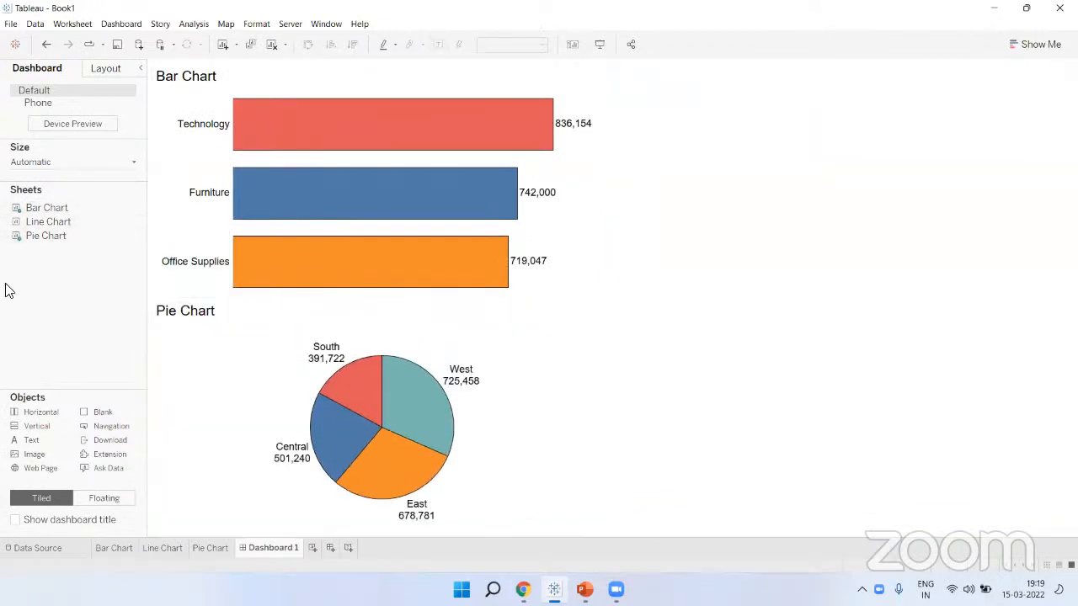
# Place the Line Chart sheet in the empty container on the right half of the dashboard
pyautogui.click(668, 292)
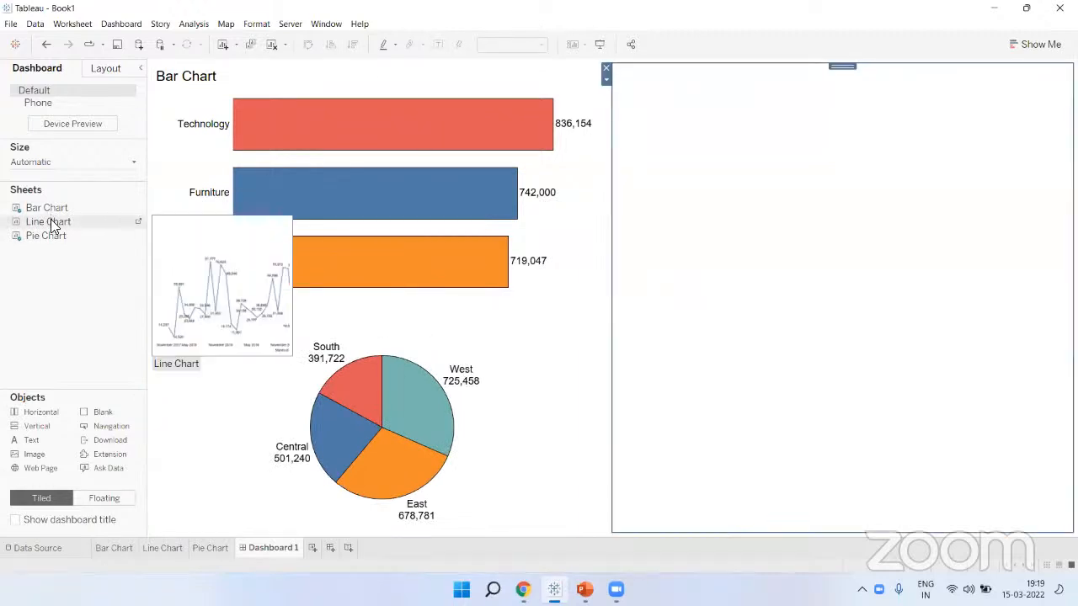
pyautogui.moveTo(58, 220); pyautogui.dragTo(711, 243)
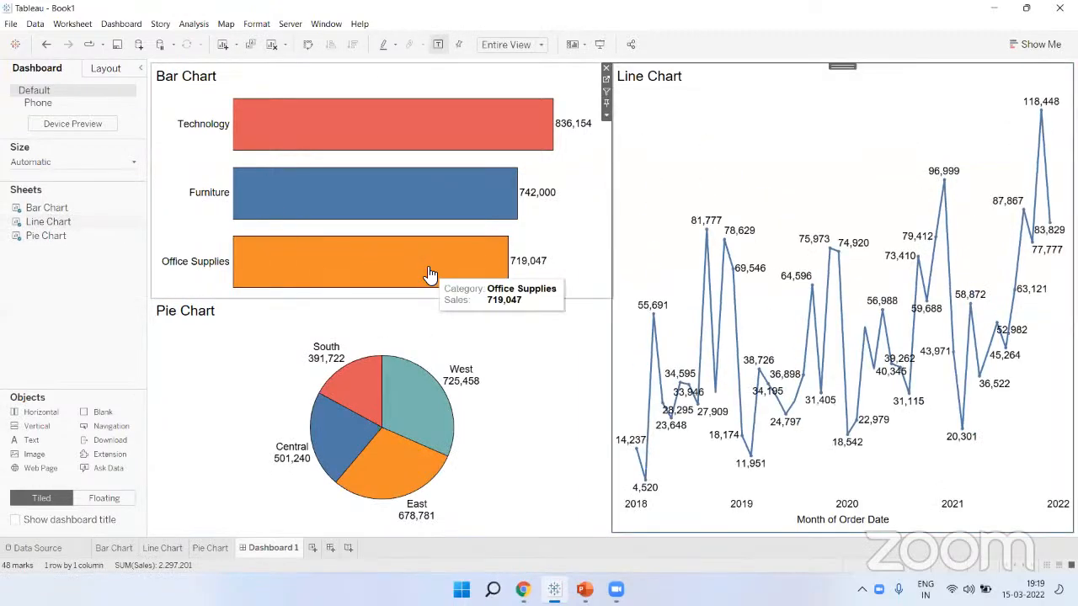
pyautogui.click(114, 278)
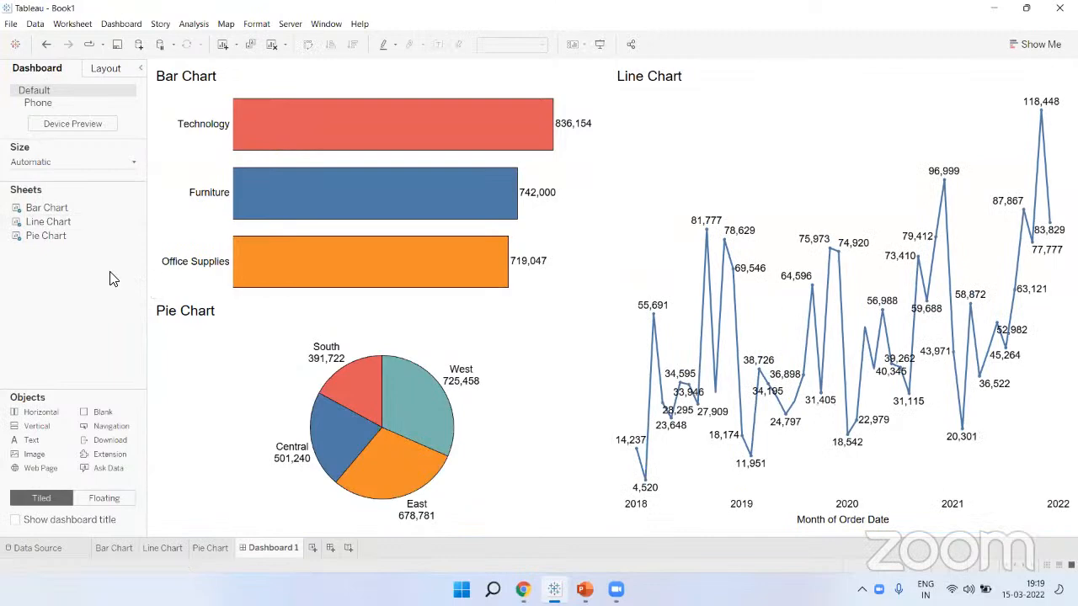
# Preview the dashboard in presentation mode and return to editing
pyautogui.click(602, 44)
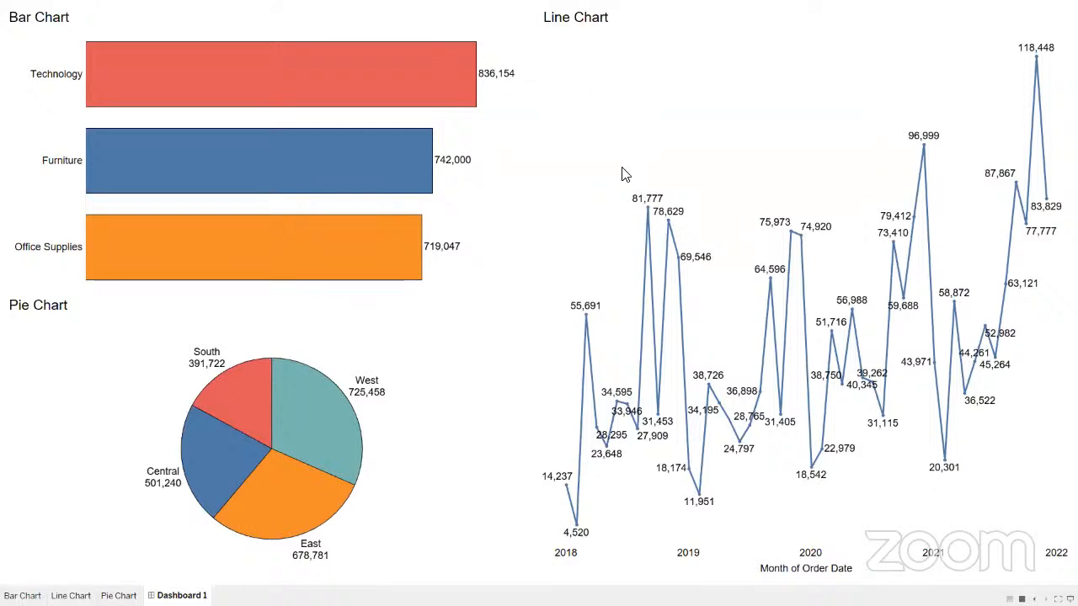
pyautogui.moveTo(112, 71)
pyautogui.press('Escape')
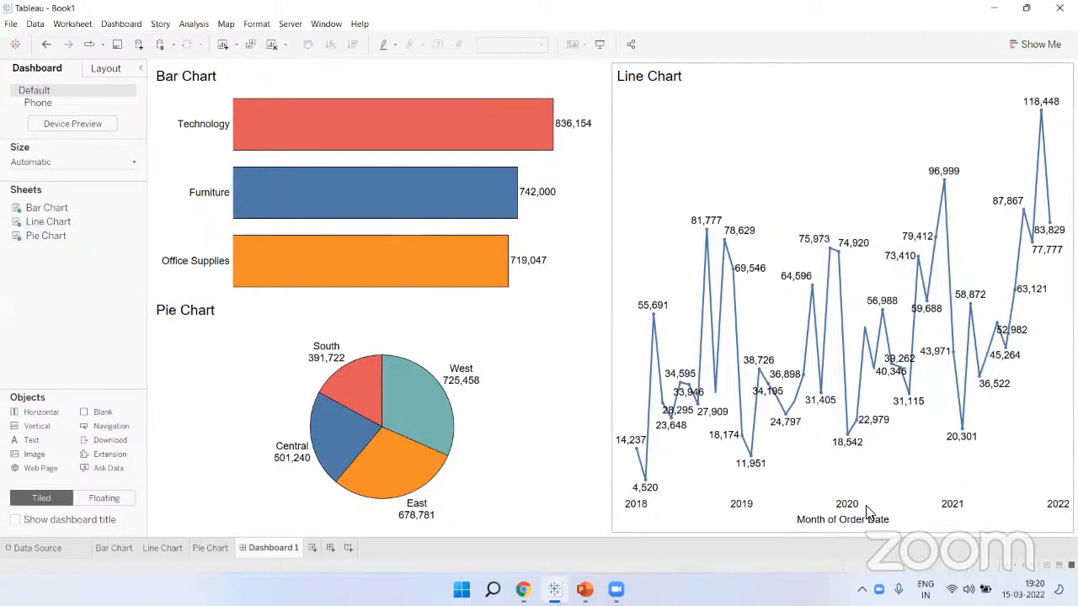
pyautogui.moveTo(154, 67)
pyautogui.mouseDown()
pyautogui.moveTo(257, 313)
pyautogui.moveTo(145, 459)
pyautogui.moveTo(166, 110)
pyautogui.moveTo(158, 66)
pyautogui.mouseUp()
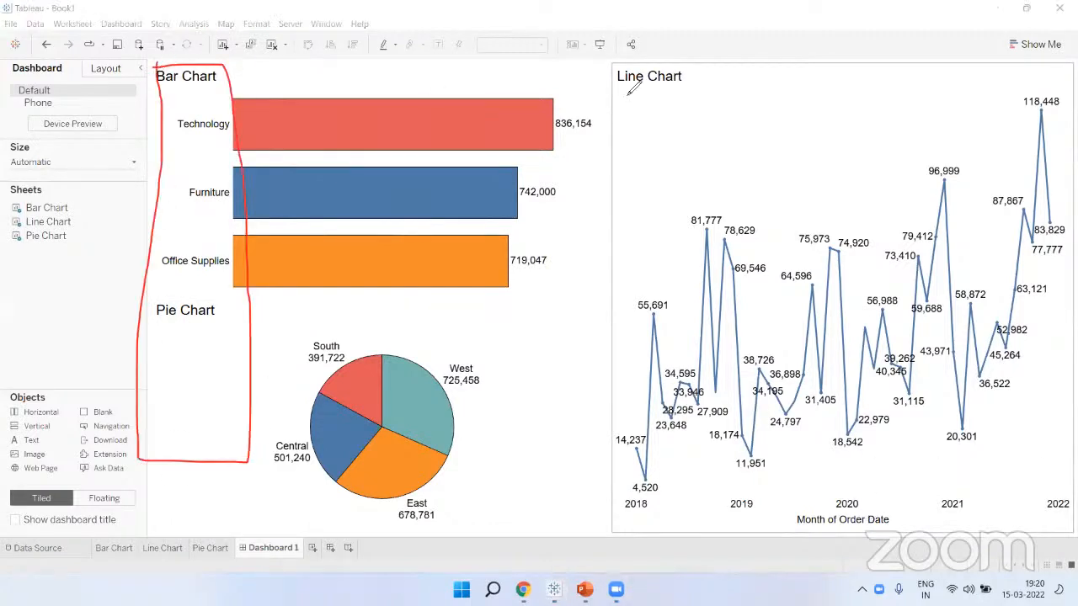
pyautogui.click(706, 59)
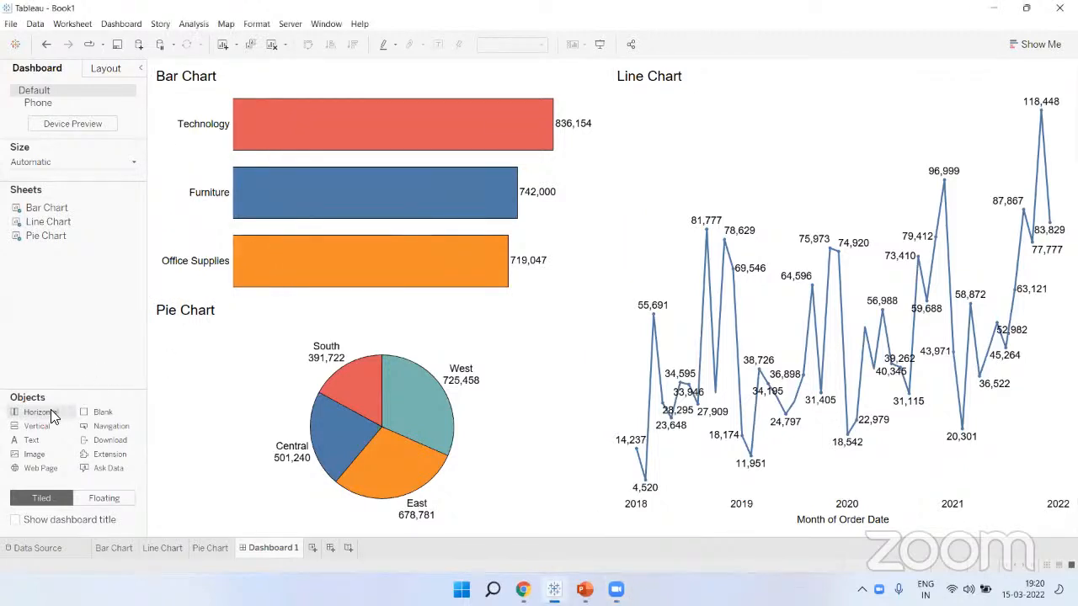
# Add an empty tiled container along the dashboard's left edge, beside the bar and pie charts
pyautogui.moveTo(151, 322); pyautogui.dragTo(151, 320)
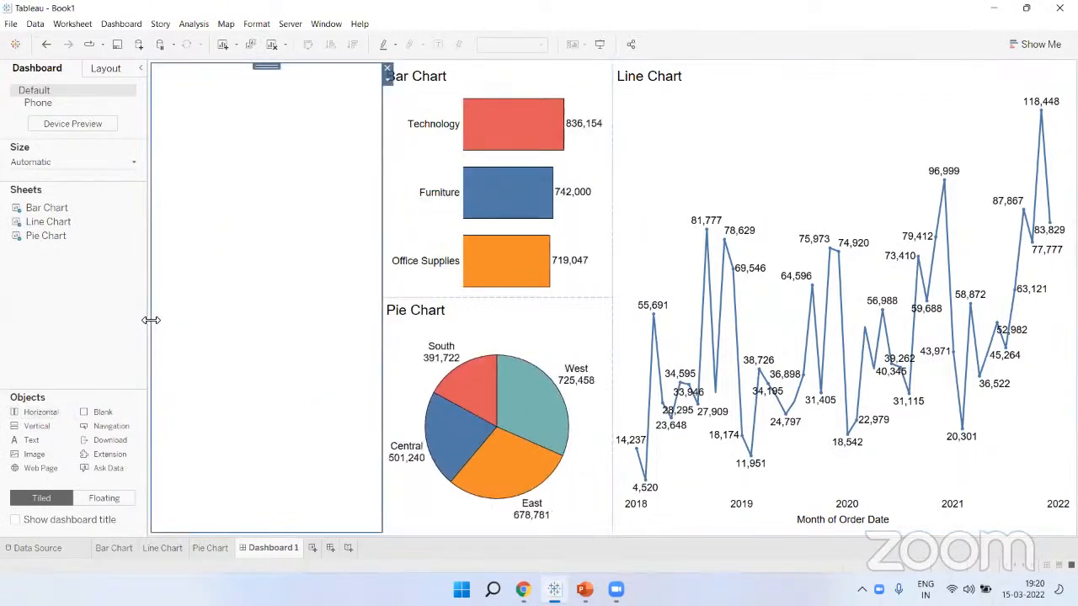
pyautogui.click(90, 321)
pyautogui.click(262, 311)
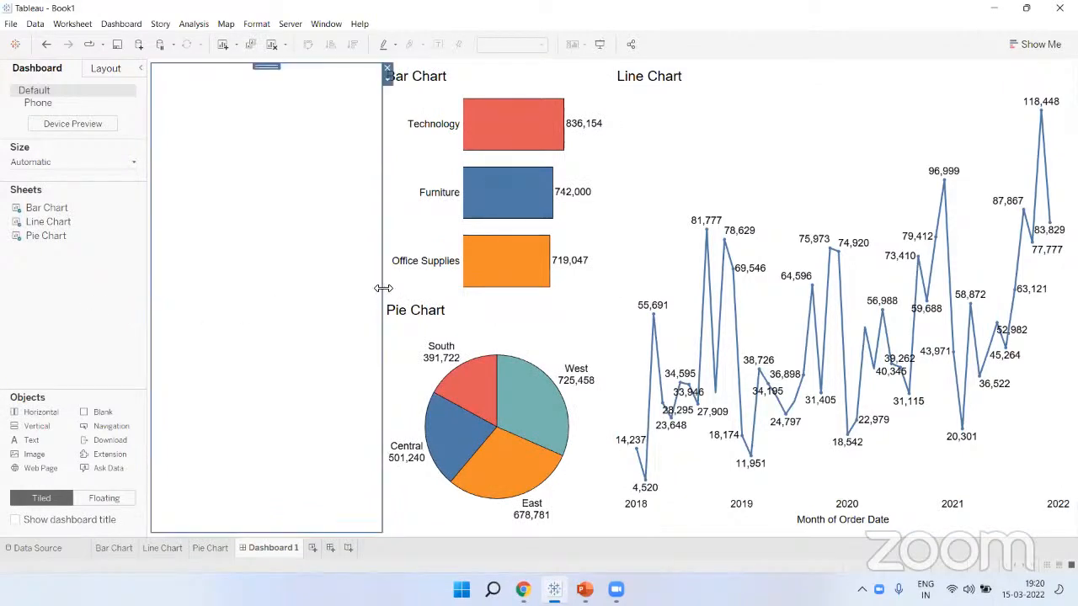
# Narrow the empty left container and widen the bar and pie chart column toward the line chart
pyautogui.moveTo(383, 289); pyautogui.dragTo(314, 286)
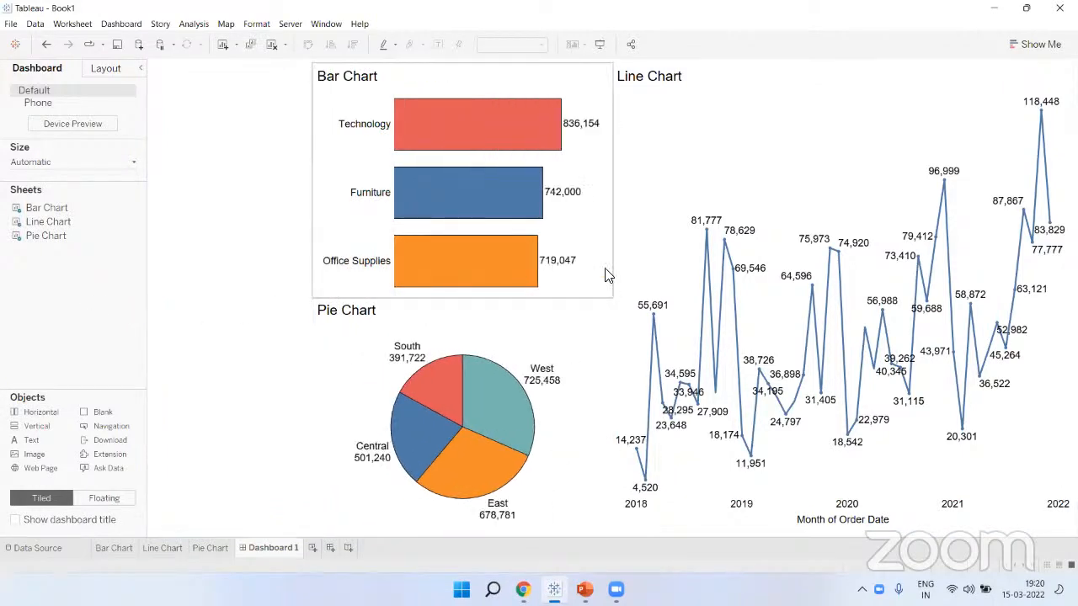
pyautogui.moveTo(614, 267); pyautogui.dragTo(647, 266)
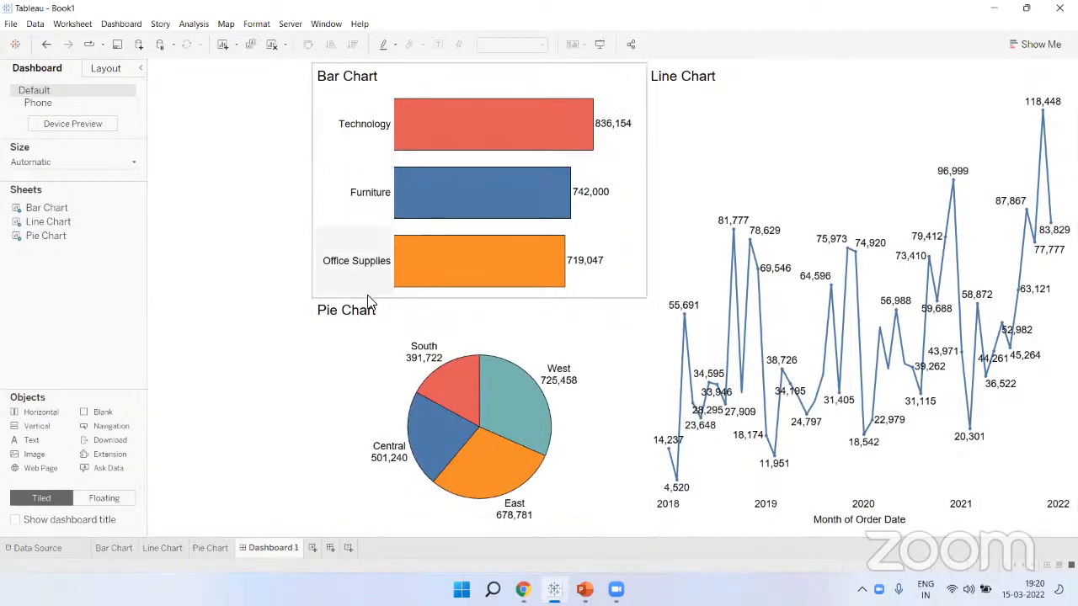
pyautogui.click(305, 213)
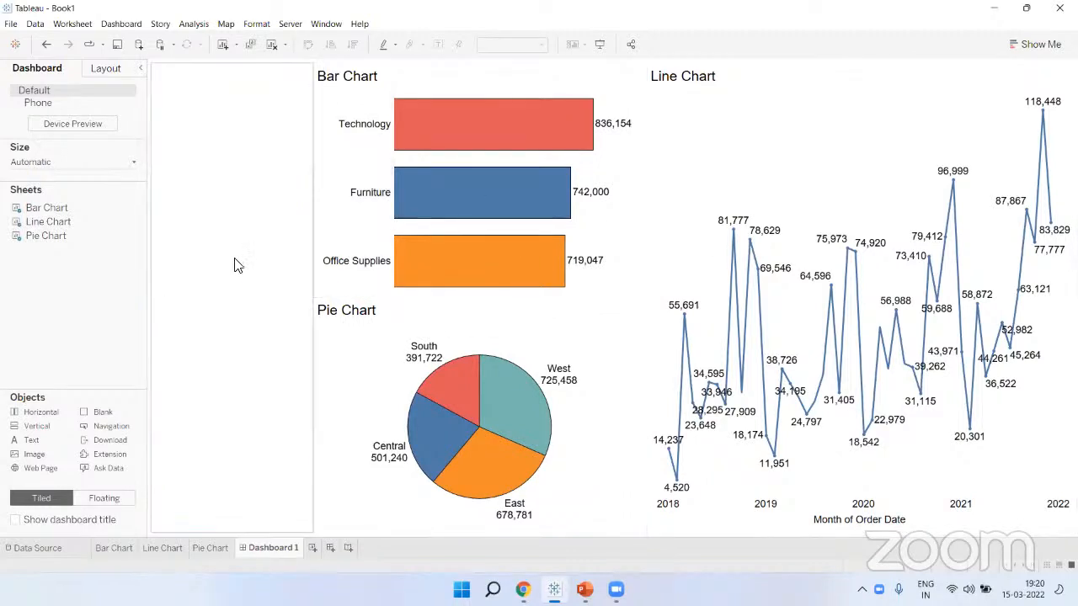
pyautogui.click(65, 283)
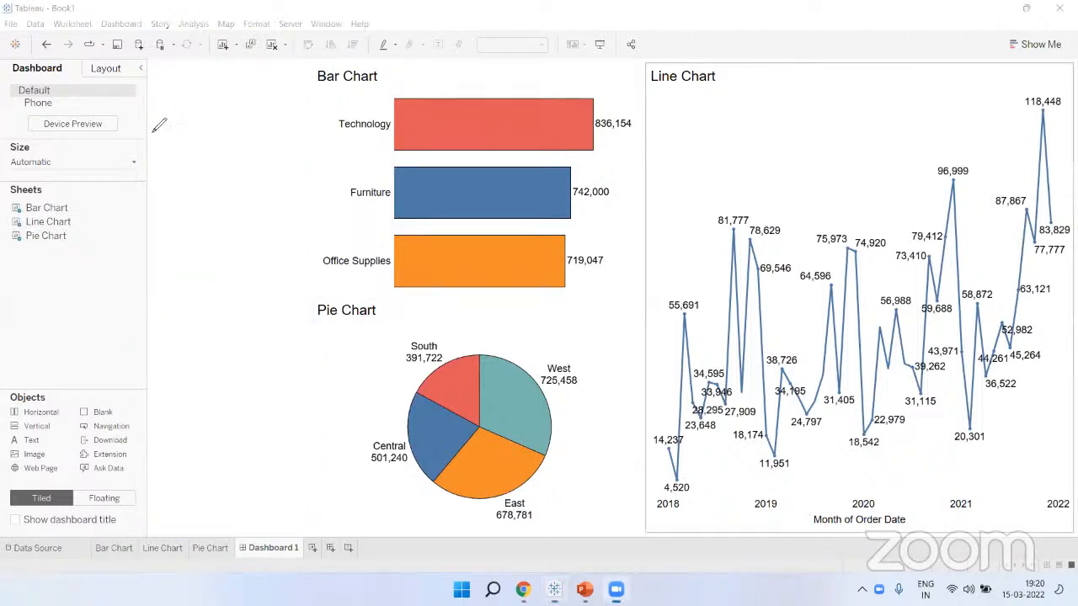
pyautogui.moveTo(173, 118)
pyautogui.mouseDown()
pyautogui.moveTo(214, 132)
pyautogui.moveTo(235, 155)
pyautogui.moveTo(251, 141)
pyautogui.mouseUp()
pyautogui.moveTo(145, 158)
pyautogui.mouseDown()
pyautogui.moveTo(160, 203)
pyautogui.moveTo(151, 166)
pyautogui.mouseUp()
pyautogui.moveTo(229, 173); pyautogui.dragTo(261, 166)
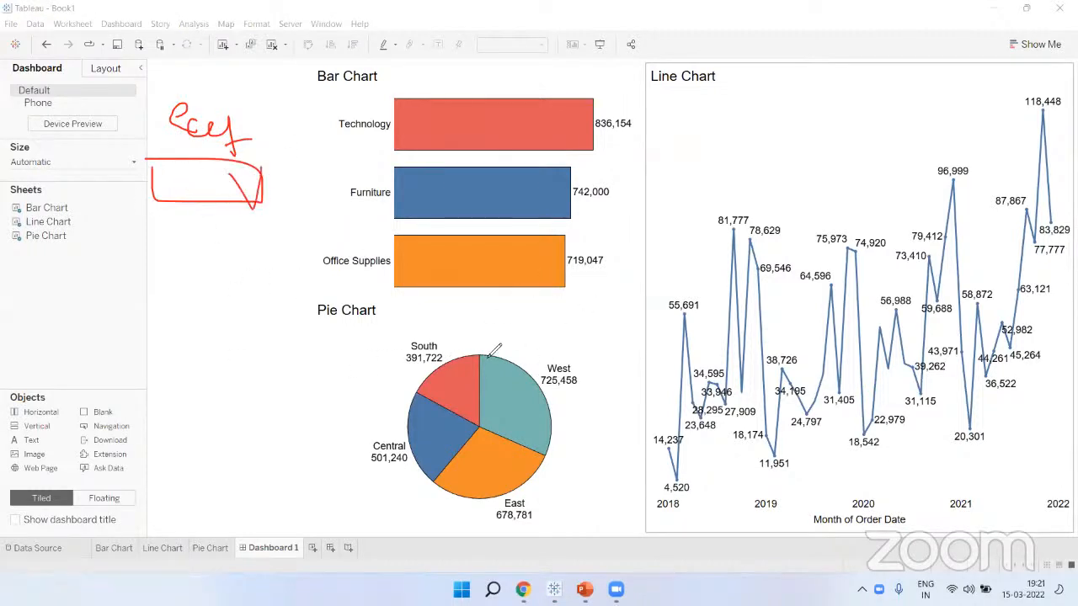
pyautogui.moveTo(181, 257)
pyautogui.mouseDown()
pyautogui.moveTo(189, 282)
pyautogui.moveTo(257, 269)
pyautogui.moveTo(280, 292)
pyautogui.mouseUp()
pyautogui.moveTo(168, 316)
pyautogui.mouseDown()
pyautogui.moveTo(288, 313)
pyautogui.moveTo(181, 344)
pyautogui.moveTo(187, 330)
pyautogui.mouseUp()
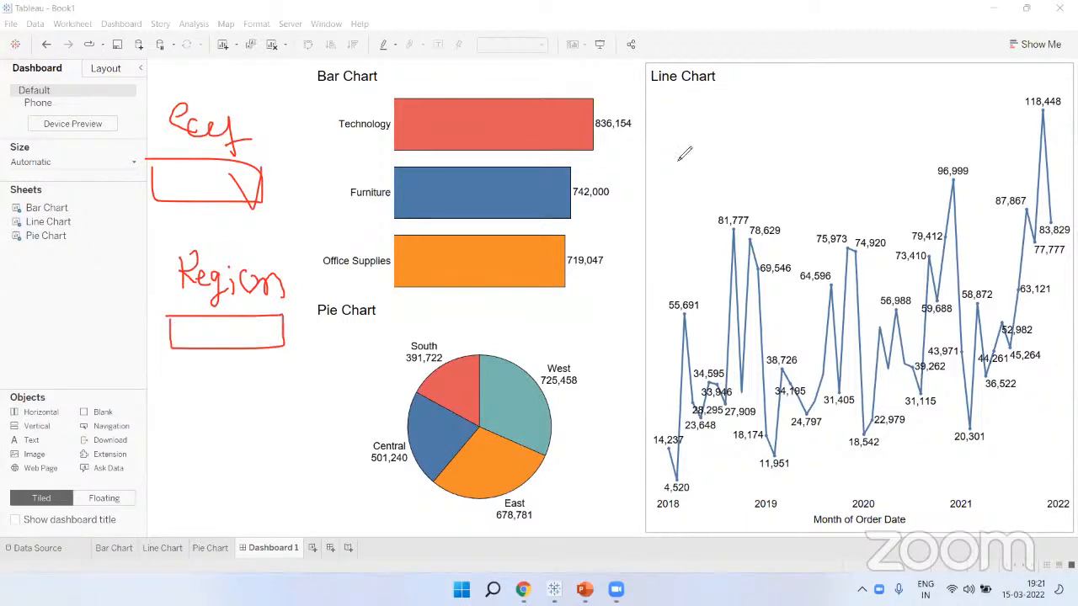
pyautogui.moveTo(192, 388)
pyautogui.mouseDown()
pyautogui.moveTo(244, 413)
pyautogui.moveTo(274, 396)
pyautogui.moveTo(290, 402)
pyautogui.mouseUp()
pyautogui.moveTo(291, 390); pyautogui.dragTo(313, 445)
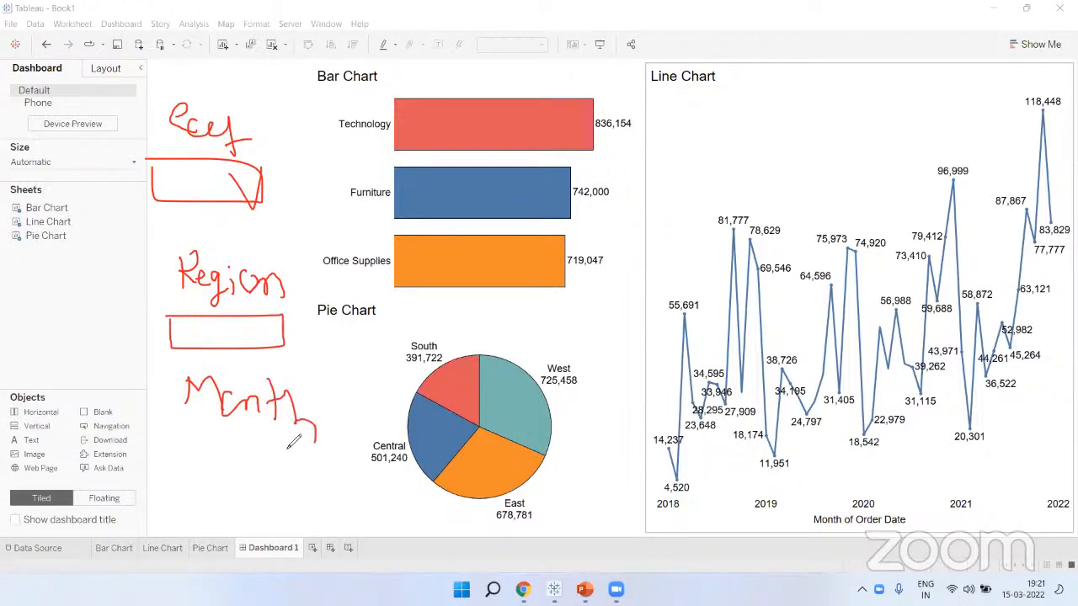
pyautogui.moveTo(191, 434)
pyautogui.mouseDown()
pyautogui.moveTo(296, 434)
pyautogui.moveTo(183, 452)
pyautogui.moveTo(185, 437)
pyautogui.mouseUp()
pyautogui.moveTo(274, 444); pyautogui.dragTo(296, 431)
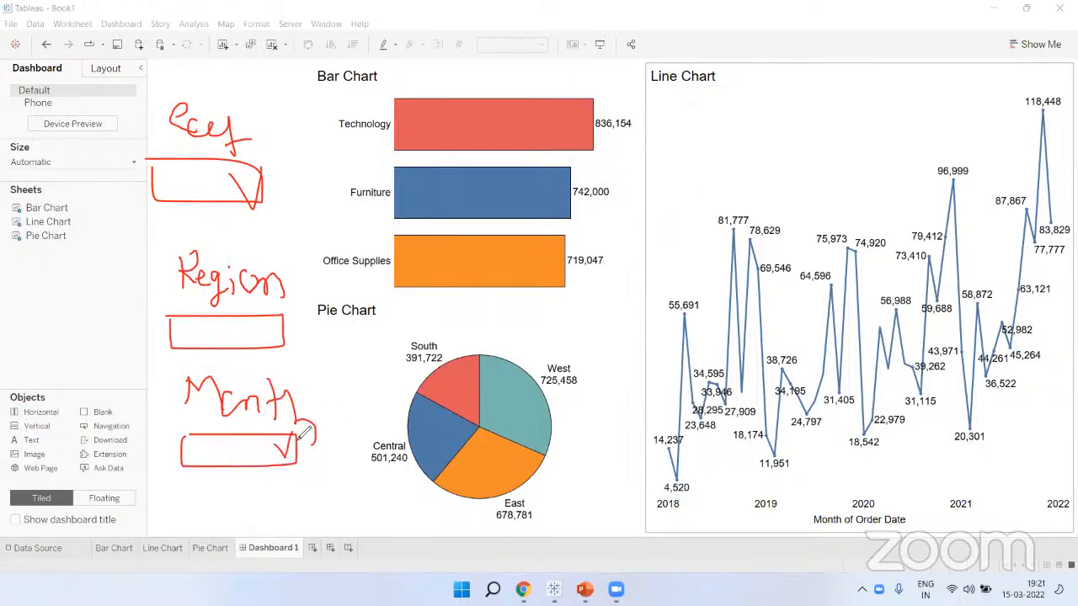
pyautogui.moveTo(307, 88); pyautogui.dragTo(309, 470)
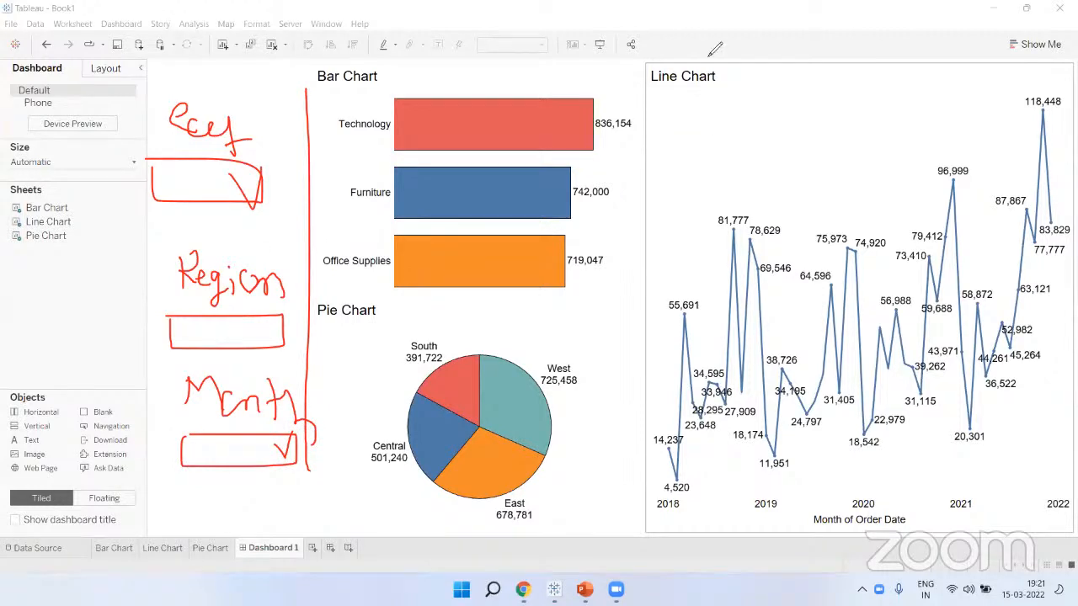
# Show the Category and Region filters on the Bar Chart worksheet
pyautogui.click(118, 545)
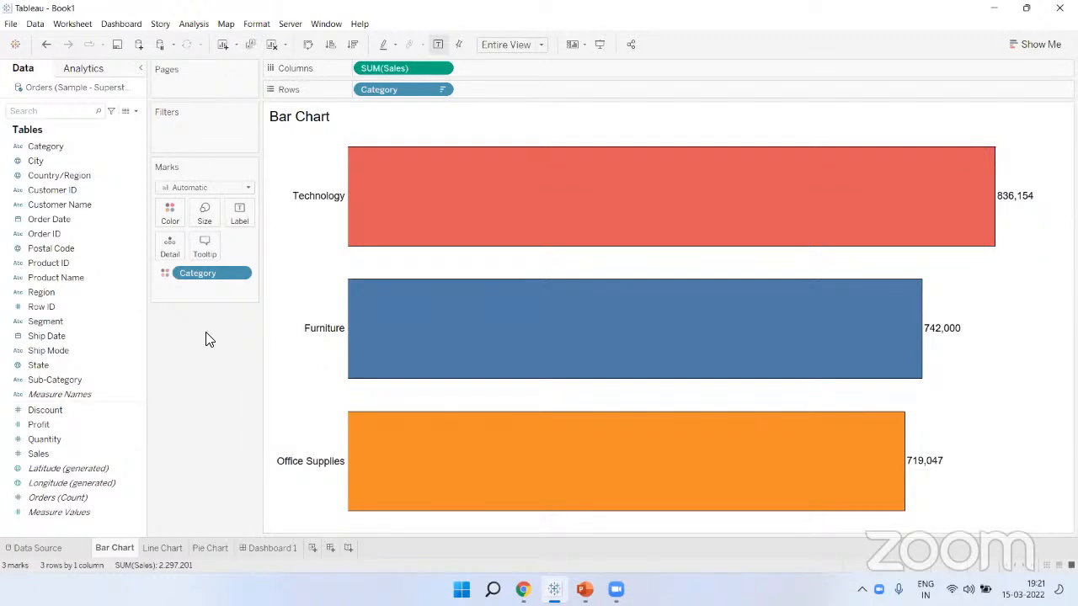
pyautogui.rightClick(66, 145)
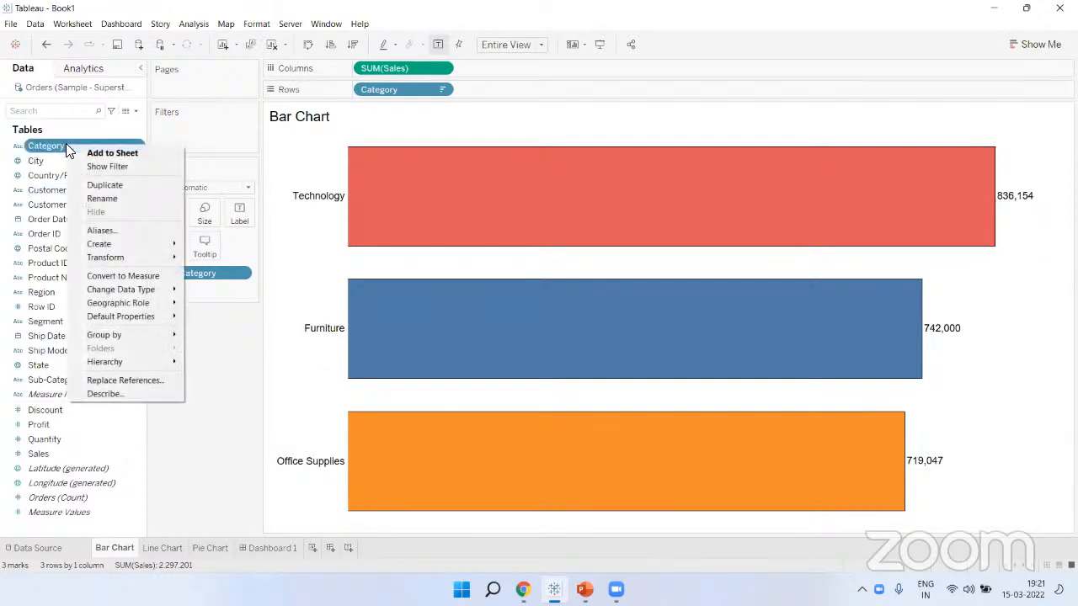
pyautogui.click(107, 167)
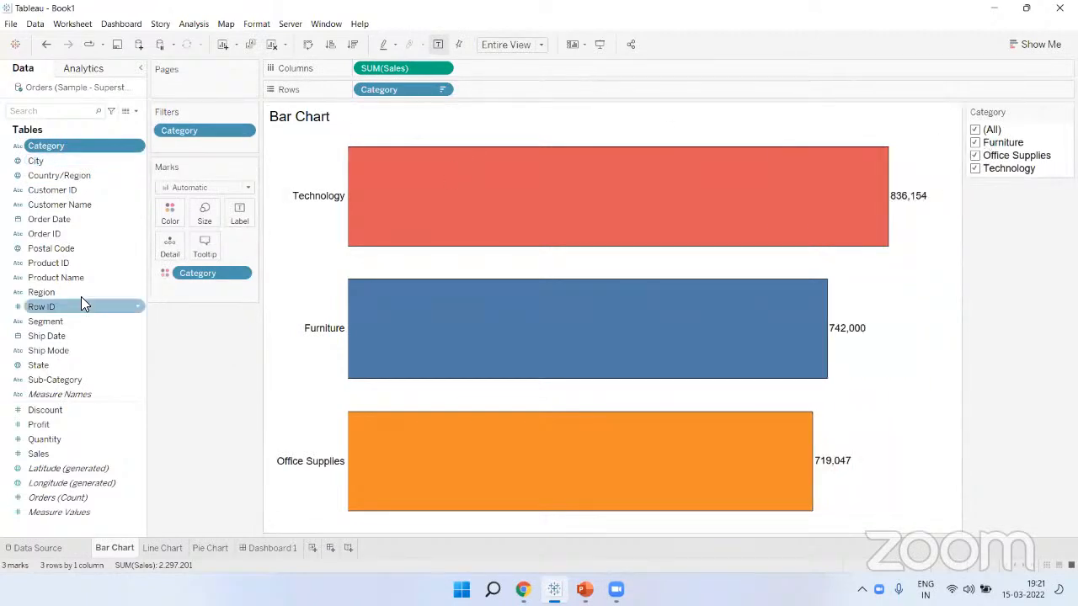
pyautogui.rightClick(59, 292)
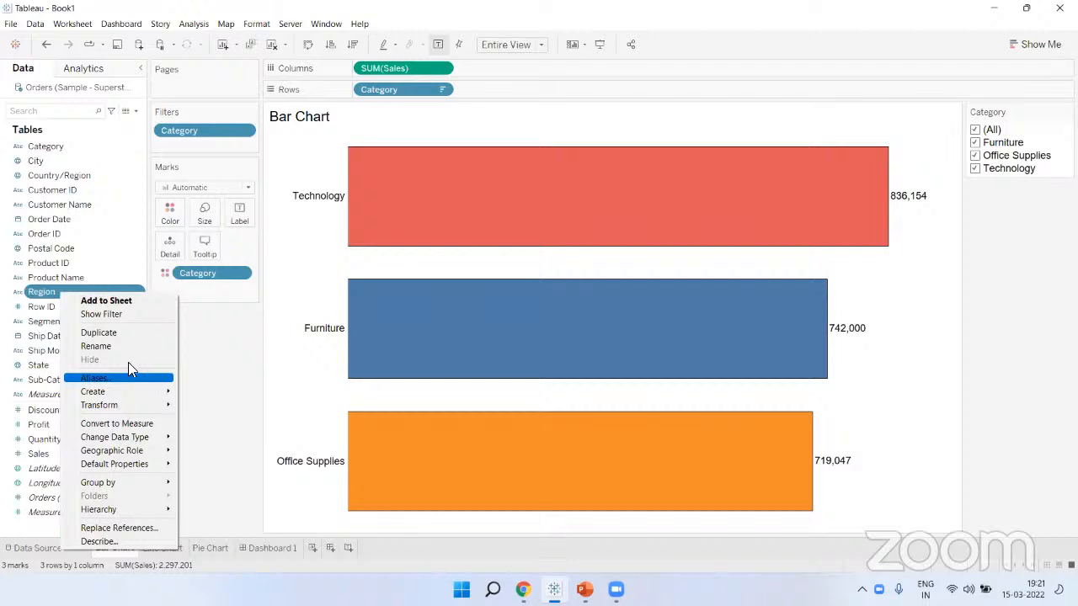
pyautogui.click(121, 313)
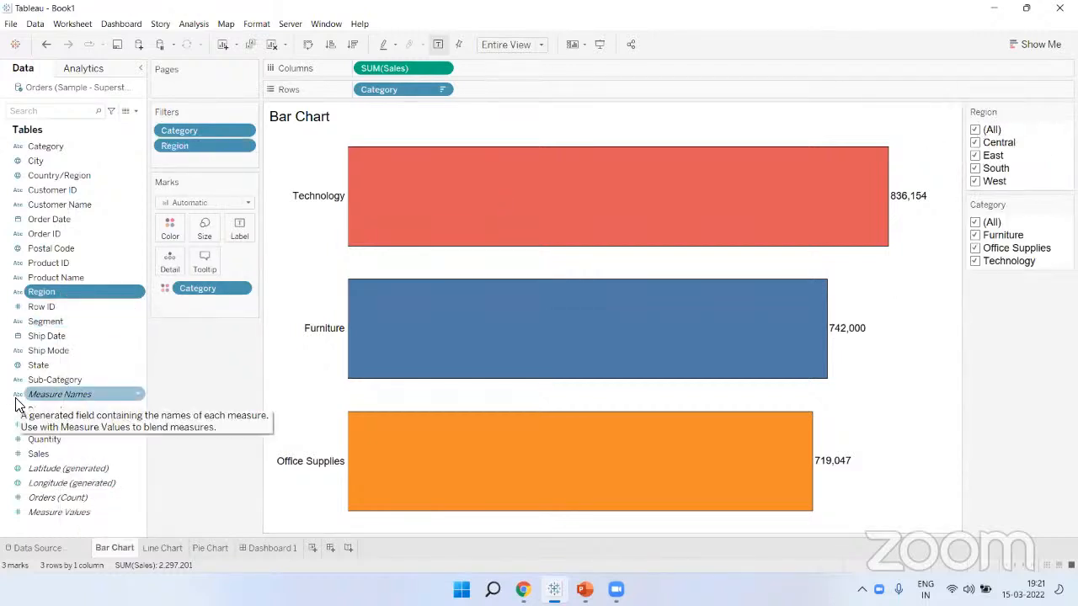
# Show a filter for Order Date by year on the Bar Chart worksheet
pyautogui.click(291, 546)
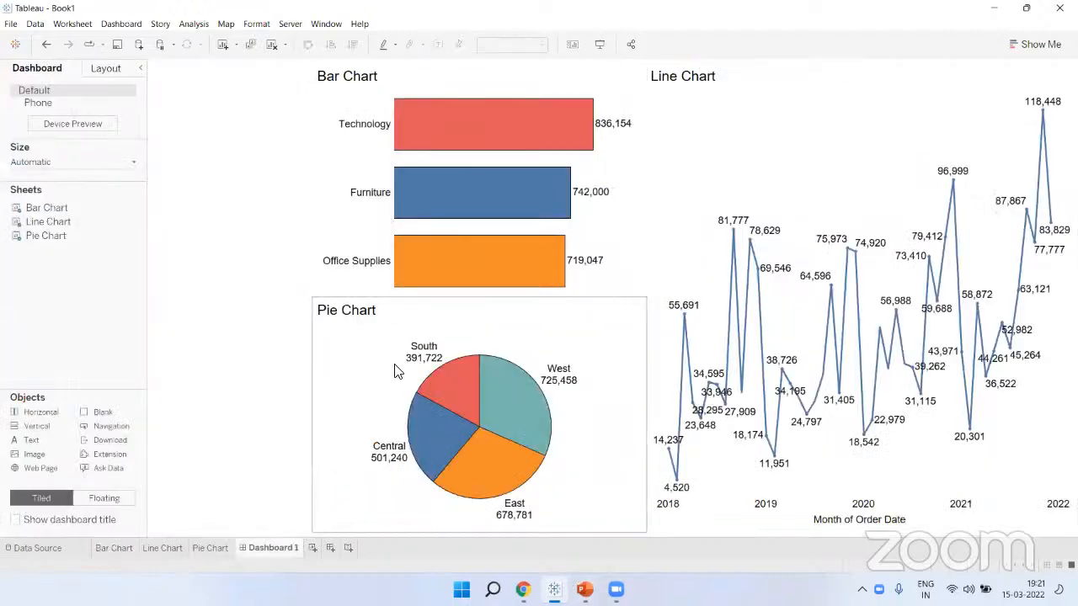
pyautogui.click(125, 547)
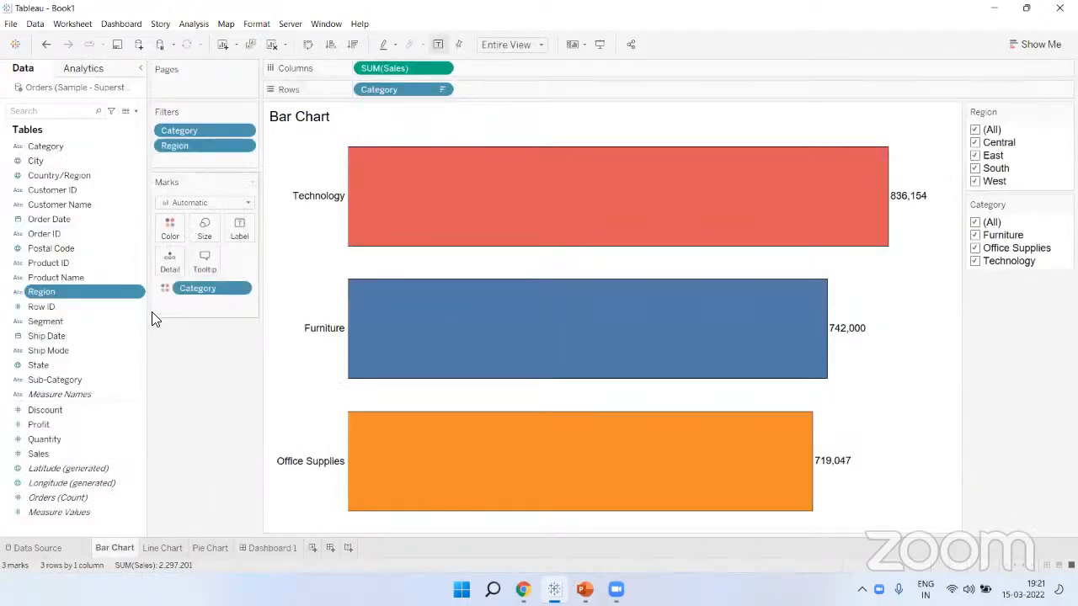
pyautogui.rightClick(71, 221)
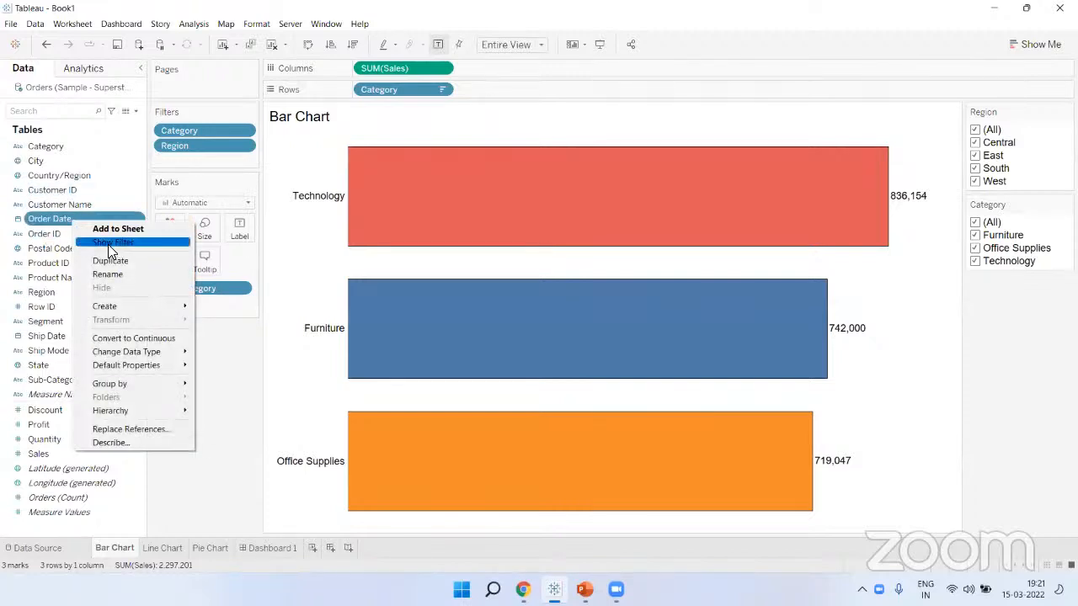
pyautogui.click(112, 242)
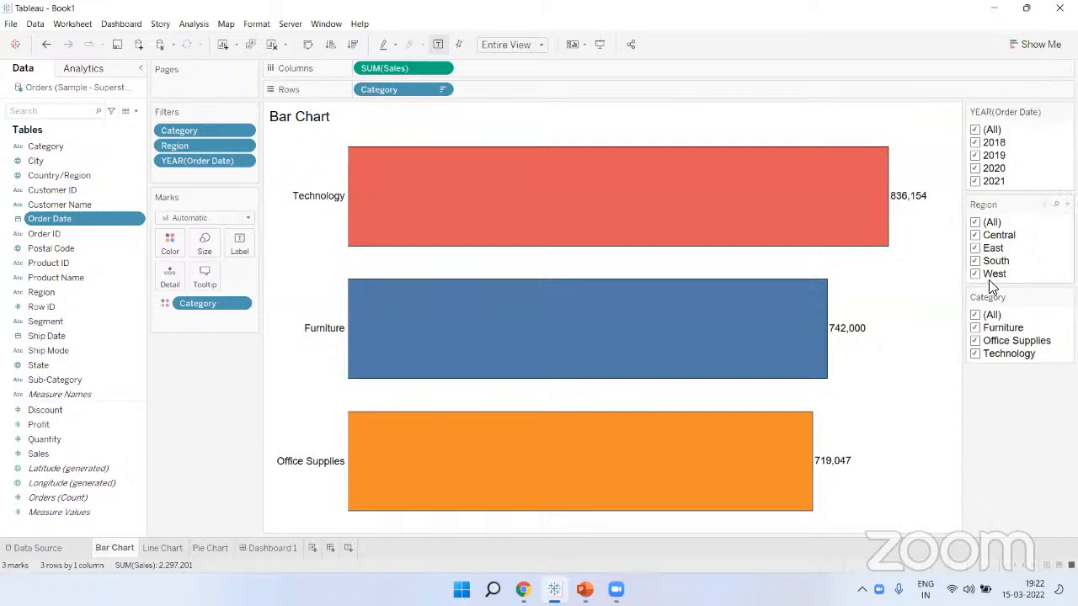
# On Dashboard 1, show the Bar Chart's Year of Order Date filter in the empty container beside the charts
pyautogui.click(266, 548)
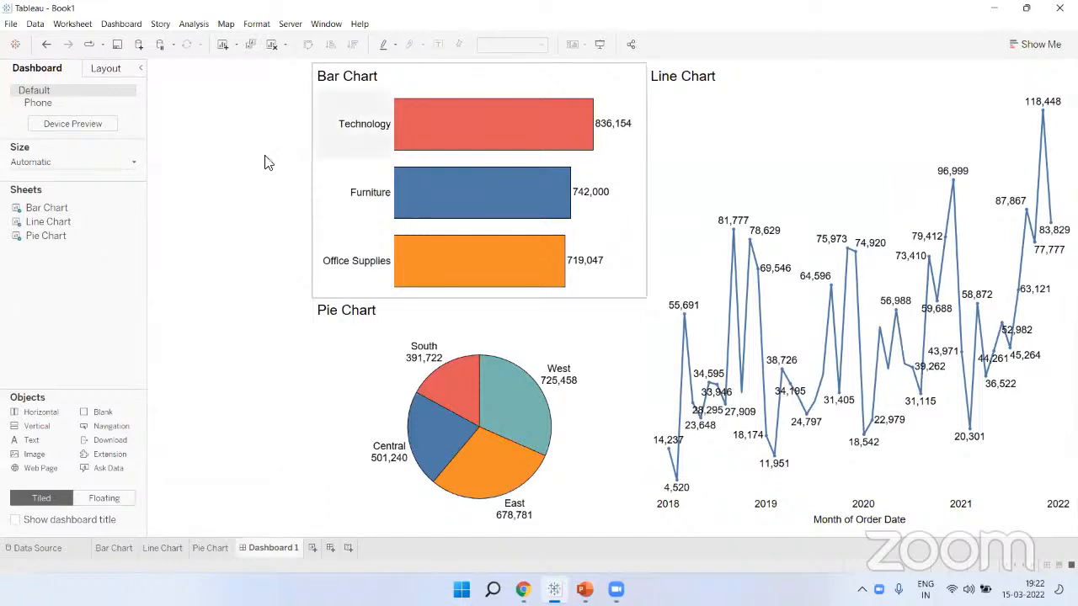
pyautogui.click(280, 174)
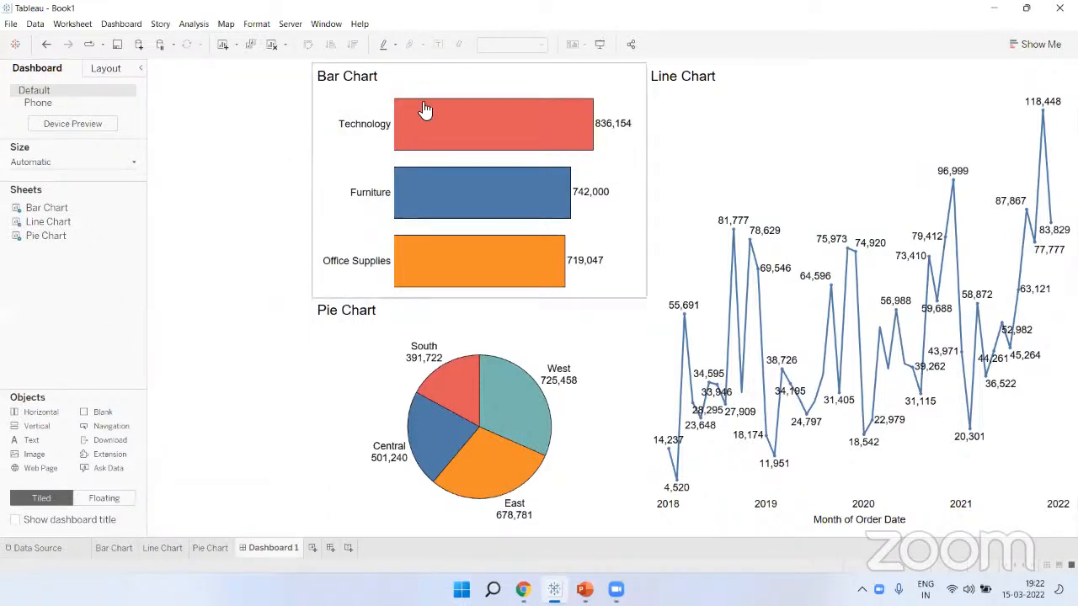
pyautogui.click(485, 87)
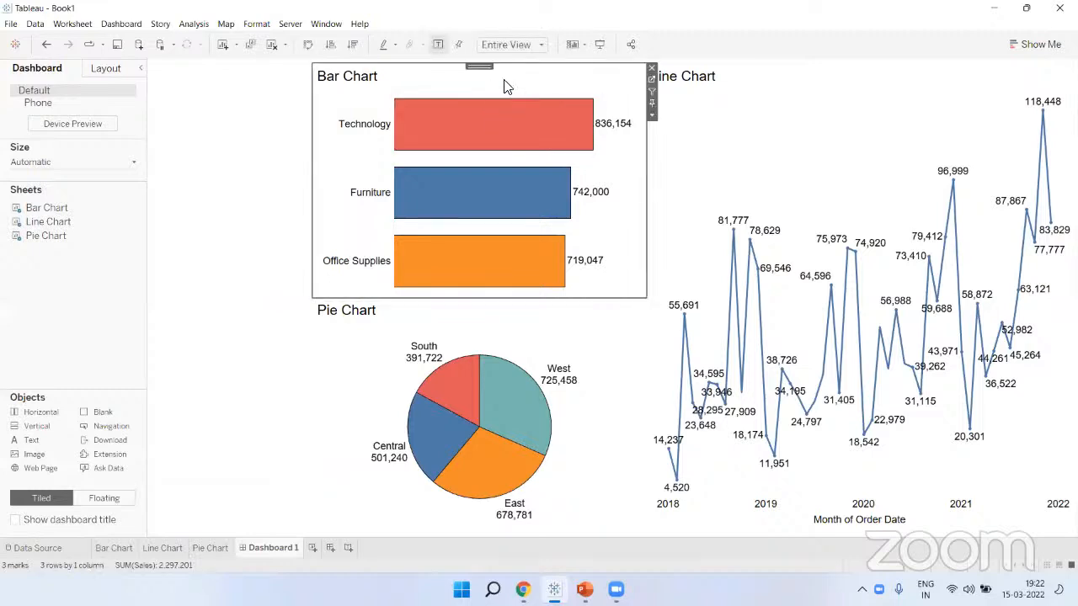
pyautogui.click(651, 116)
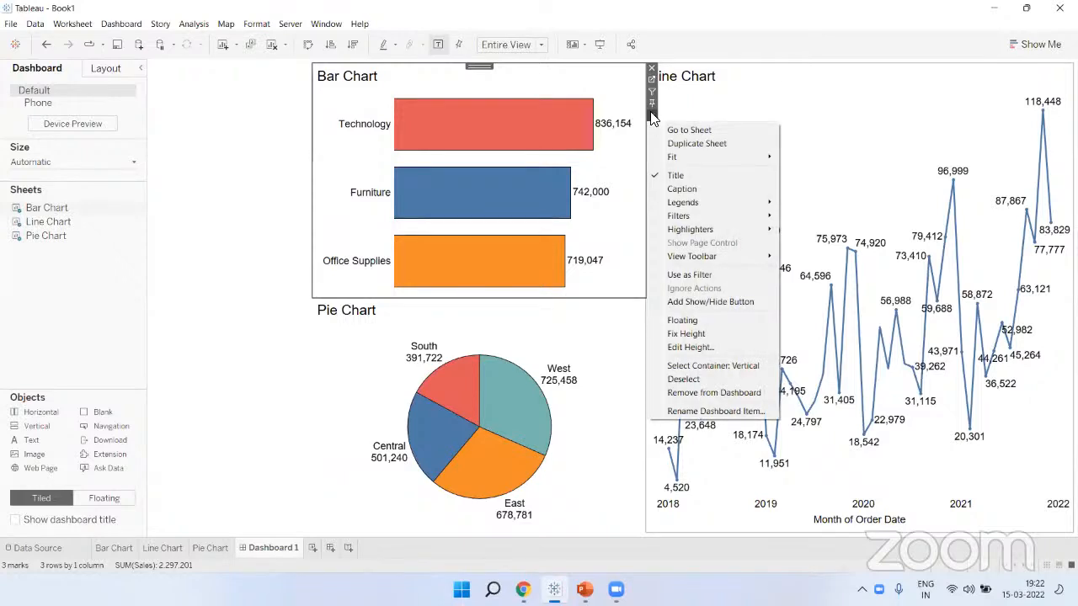
pyautogui.moveTo(706, 223)
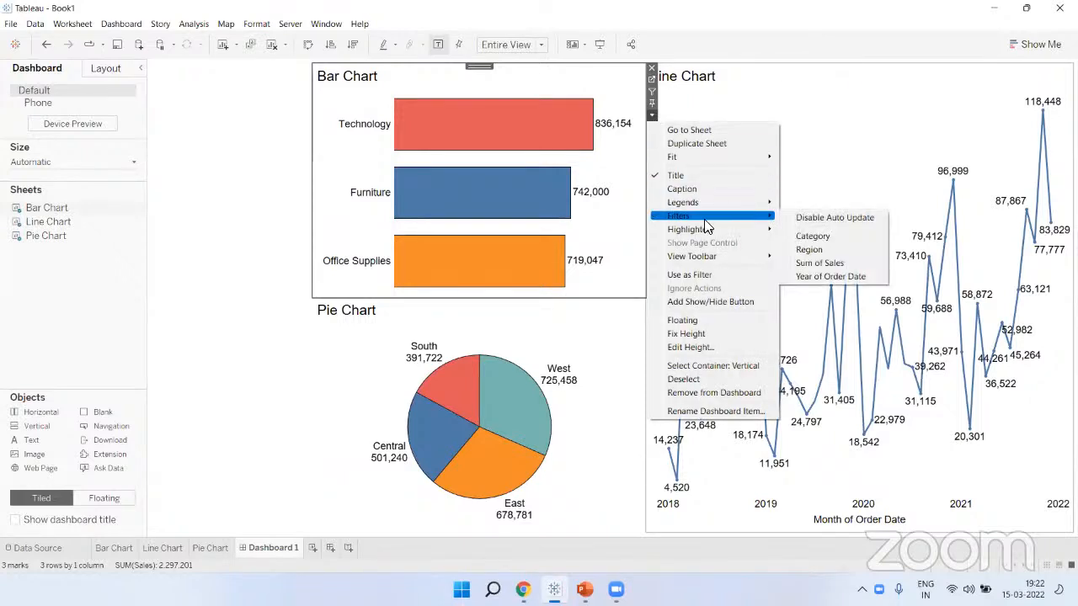
pyautogui.click(806, 277)
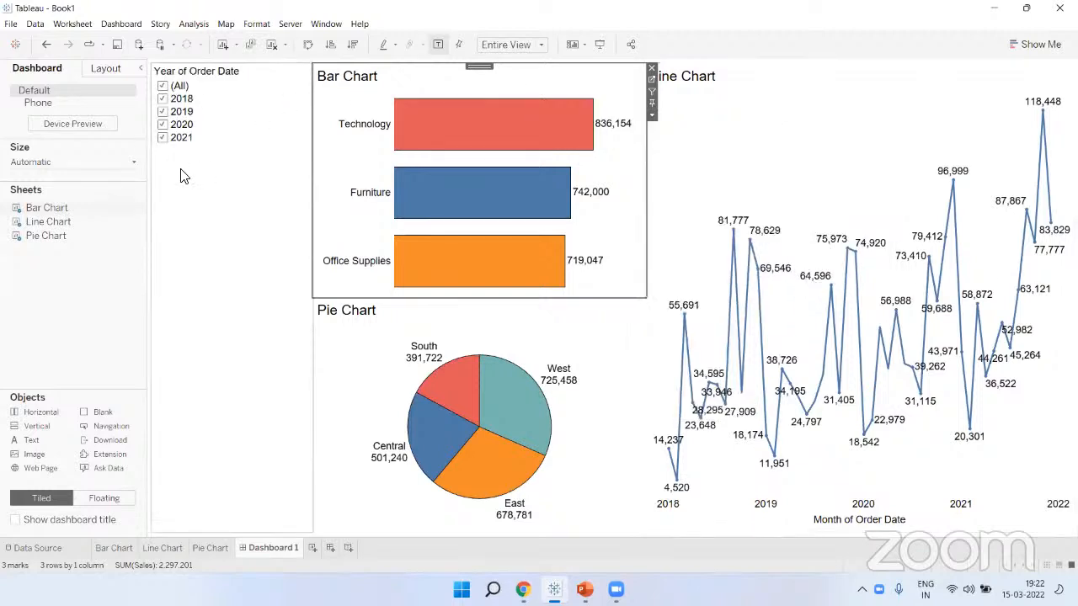
pyautogui.click(82, 310)
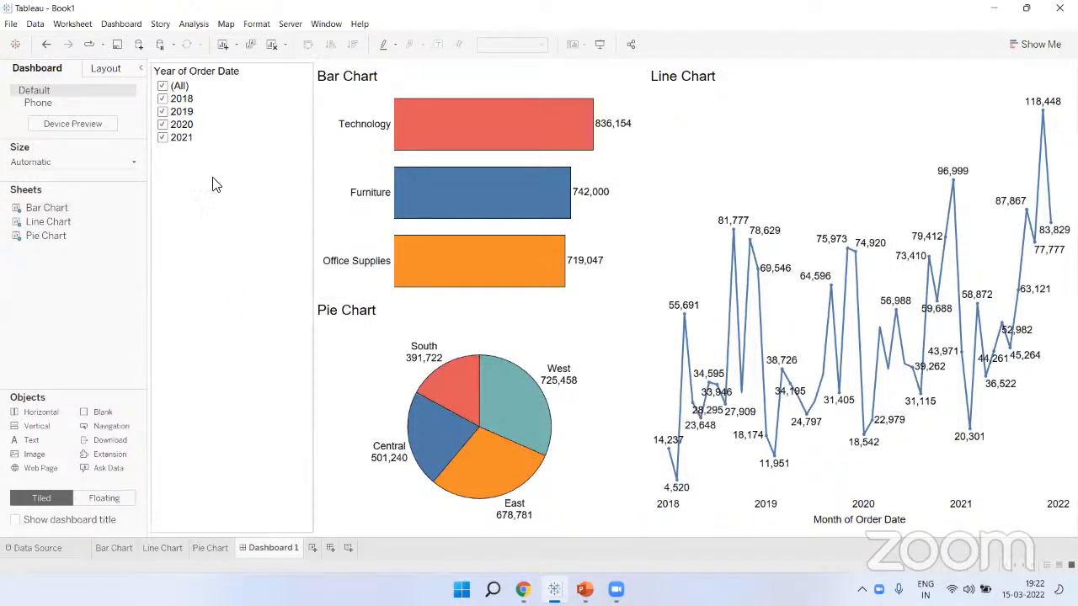
pyautogui.click(823, 512)
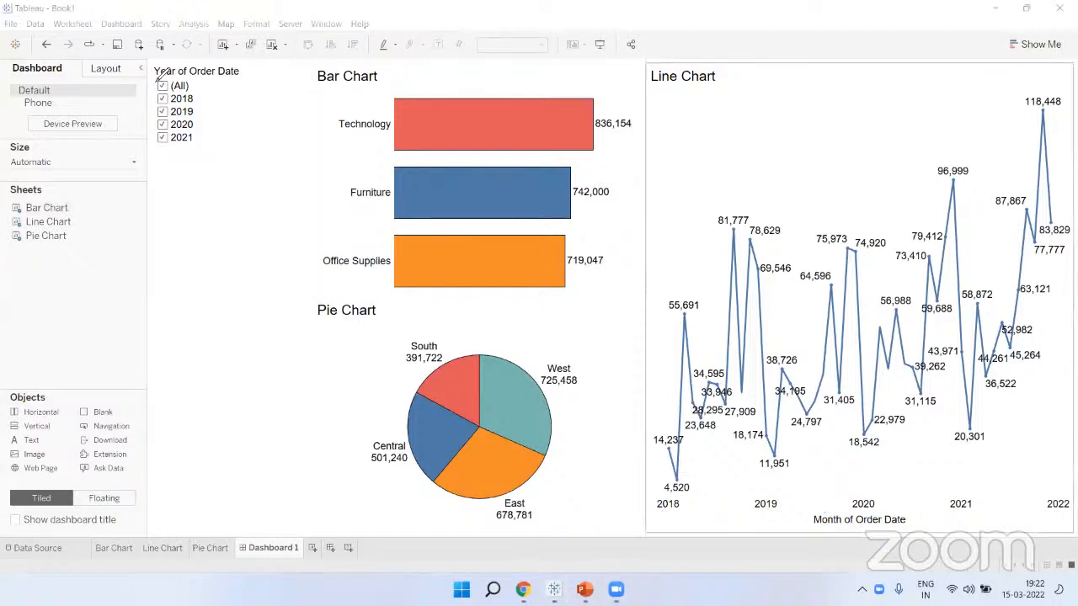
pyautogui.moveTo(155, 76)
pyautogui.mouseDown()
pyautogui.moveTo(252, 61)
pyautogui.moveTo(164, 58)
pyautogui.moveTo(156, 76)
pyautogui.moveTo(216, 141)
pyautogui.mouseUp()
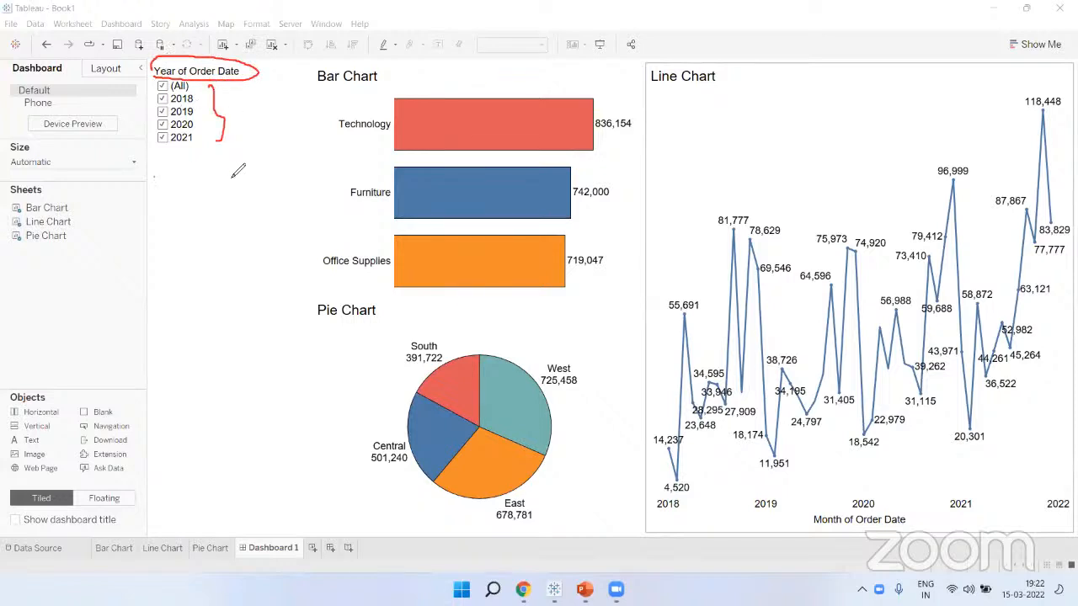
pyautogui.moveTo(153, 176)
pyautogui.mouseDown()
pyautogui.moveTo(158, 199)
pyautogui.moveTo(153, 177)
pyautogui.moveTo(222, 197)
pyautogui.moveTo(230, 185)
pyautogui.mouseUp()
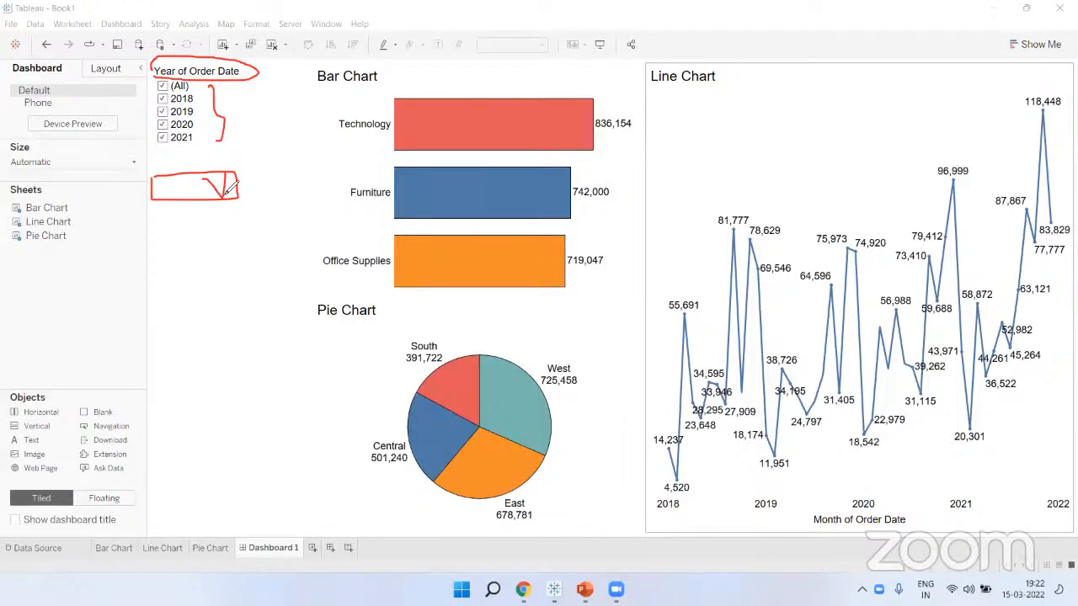
pyautogui.moveTo(157, 86); pyautogui.dragTo(161, 137)
pyautogui.click(570, 56)
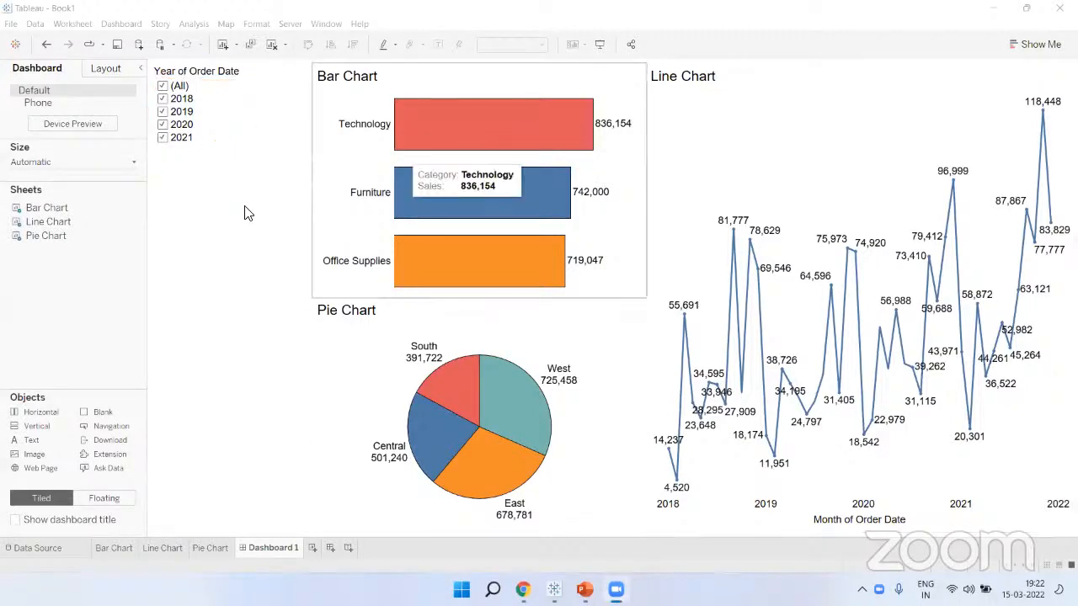
# Change the Year of Order Date filter's display to Multiple Values (dropdown)
pyautogui.click(92, 284)
pyautogui.click(234, 107)
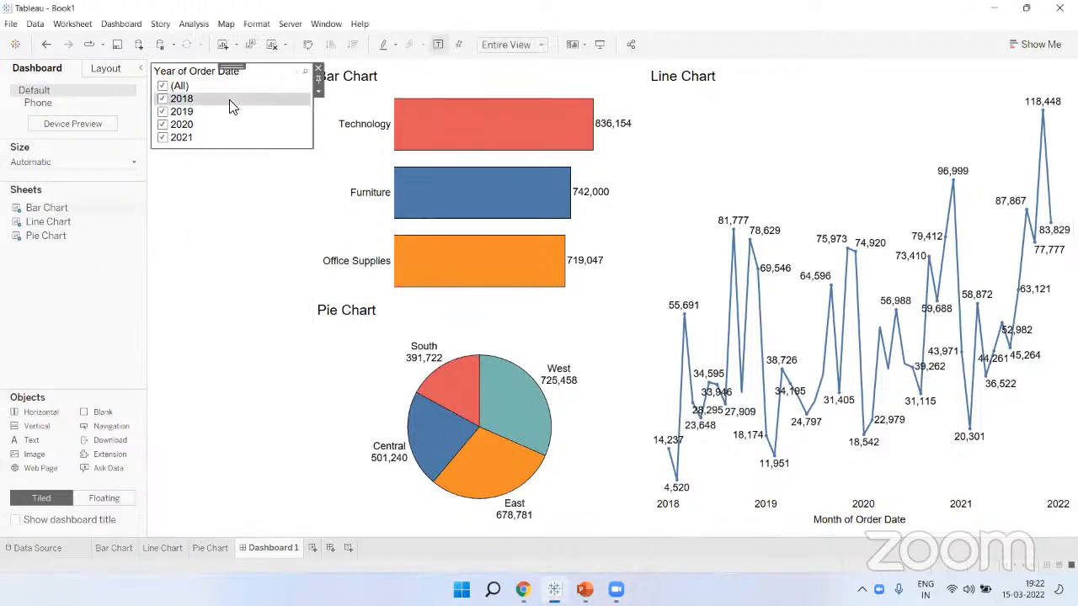
pyautogui.click(319, 91)
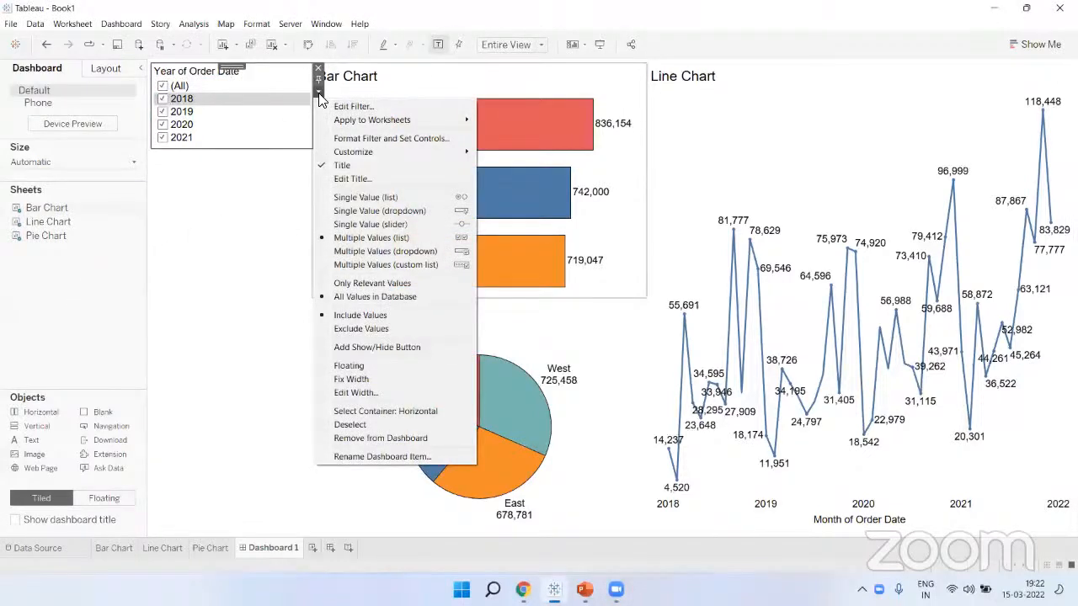
pyautogui.click(374, 251)
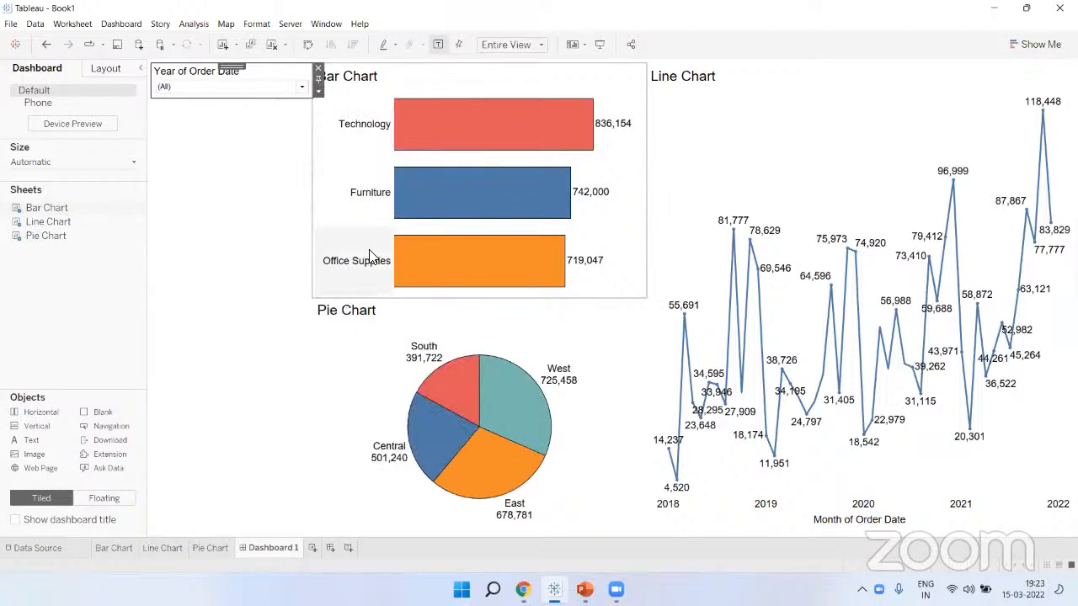
pyautogui.click(82, 287)
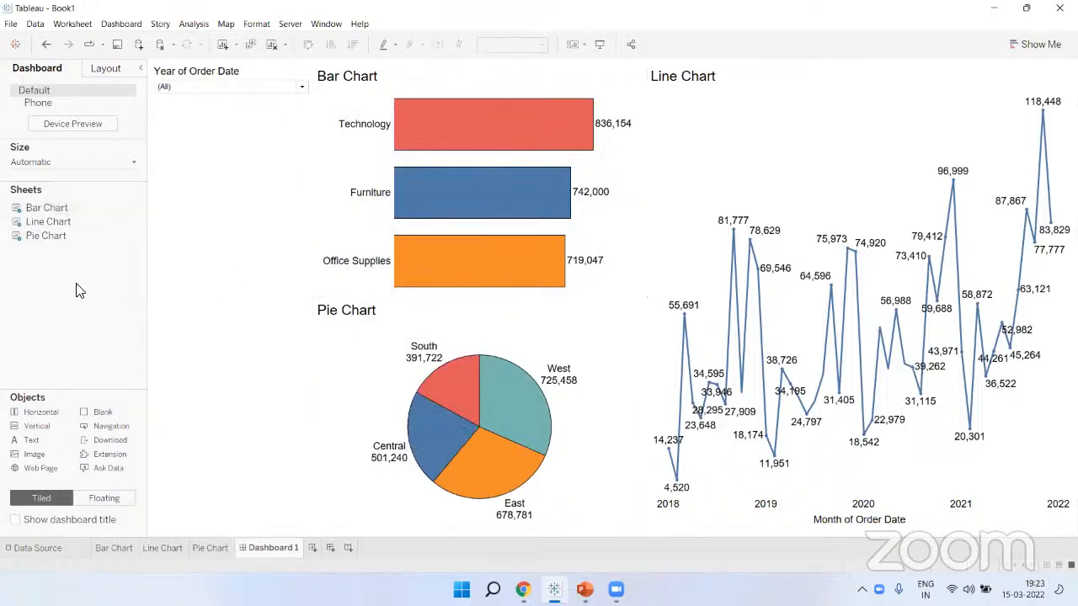
# Shorten the Order Date filter's title to "Year"
pyautogui.click(261, 87)
pyautogui.click(214, 88)
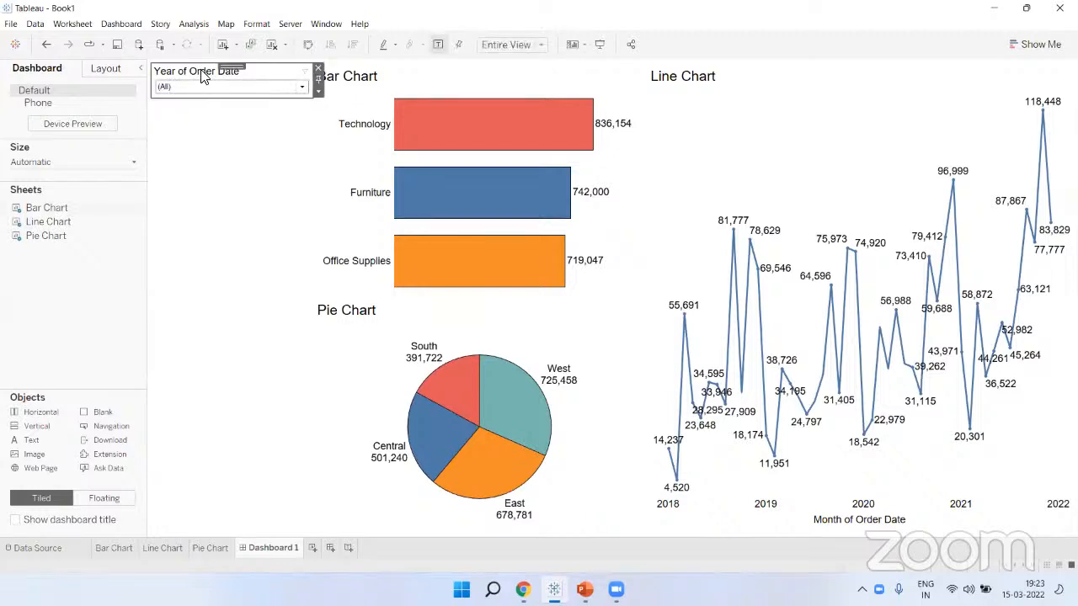
pyautogui.rightClick(203, 77)
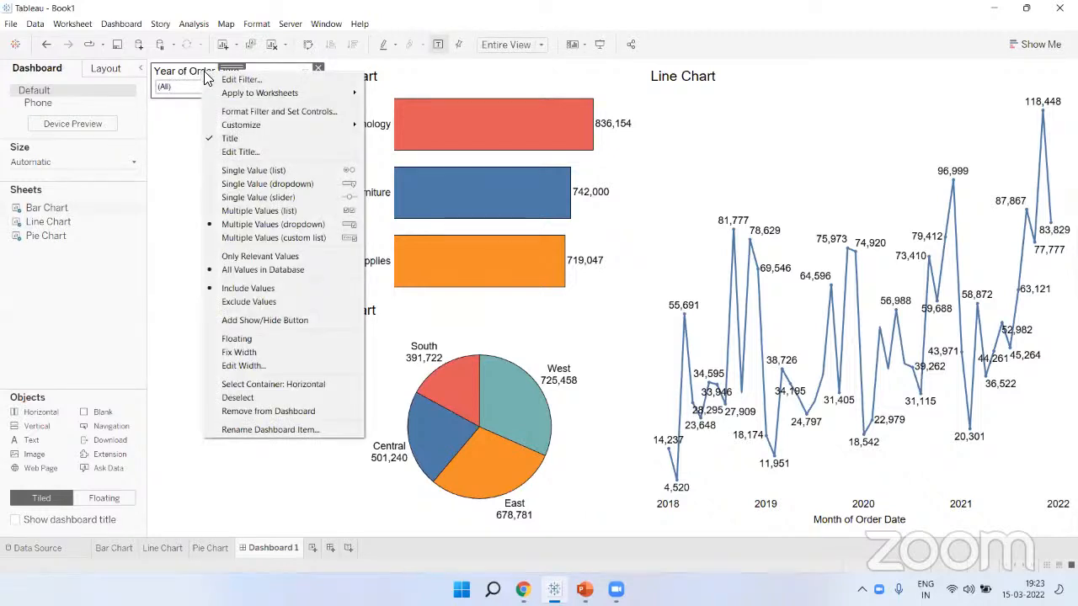
pyautogui.click(261, 157)
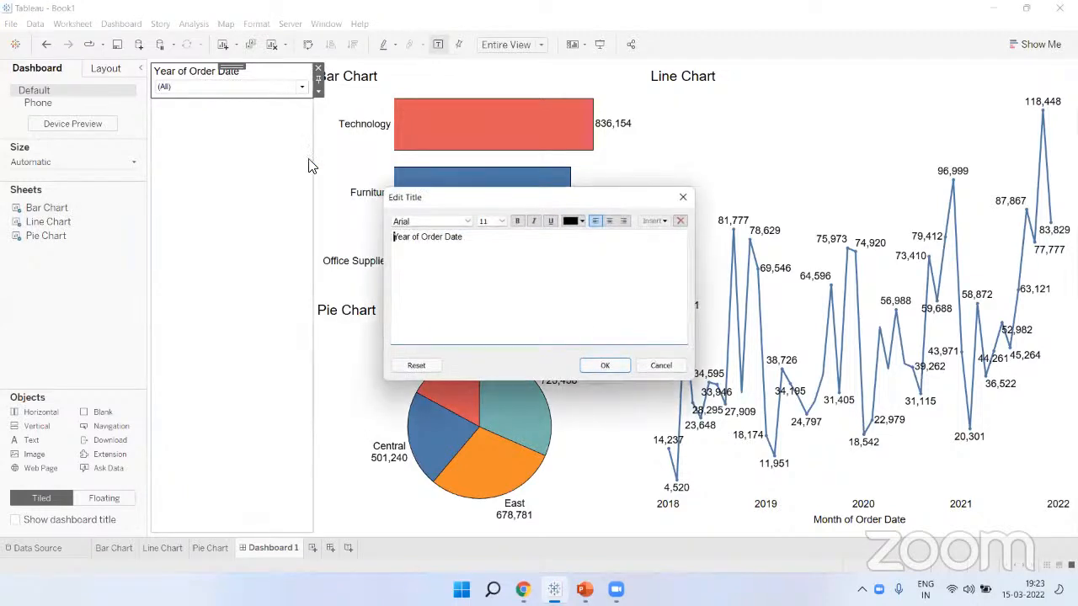
pyautogui.moveTo(465, 237); pyautogui.dragTo(415, 239)
pyautogui.press('BackSpace')
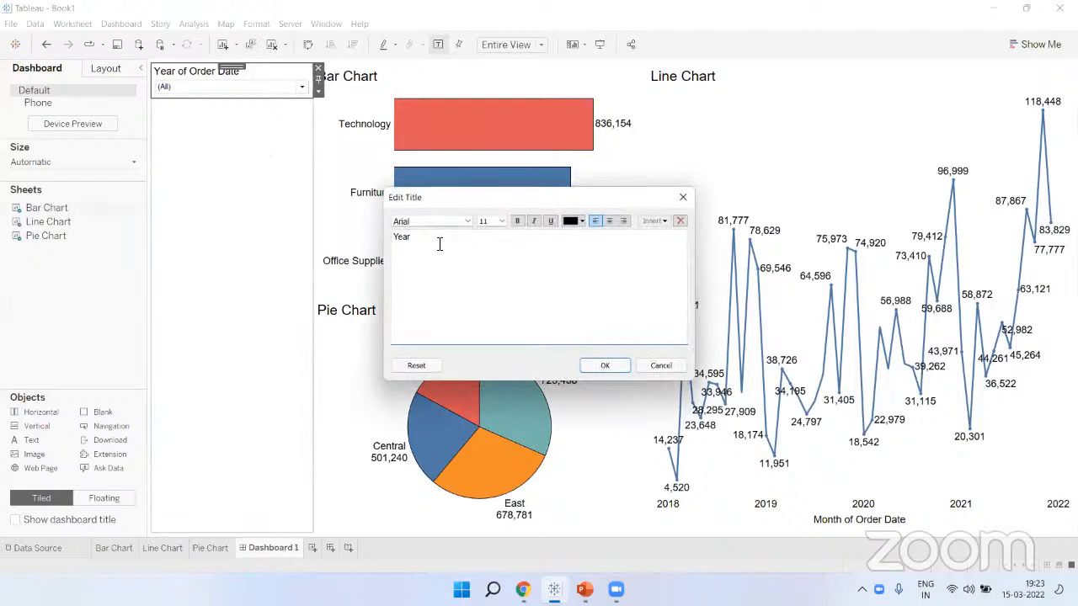
pyautogui.click(619, 366)
pyautogui.click(71, 315)
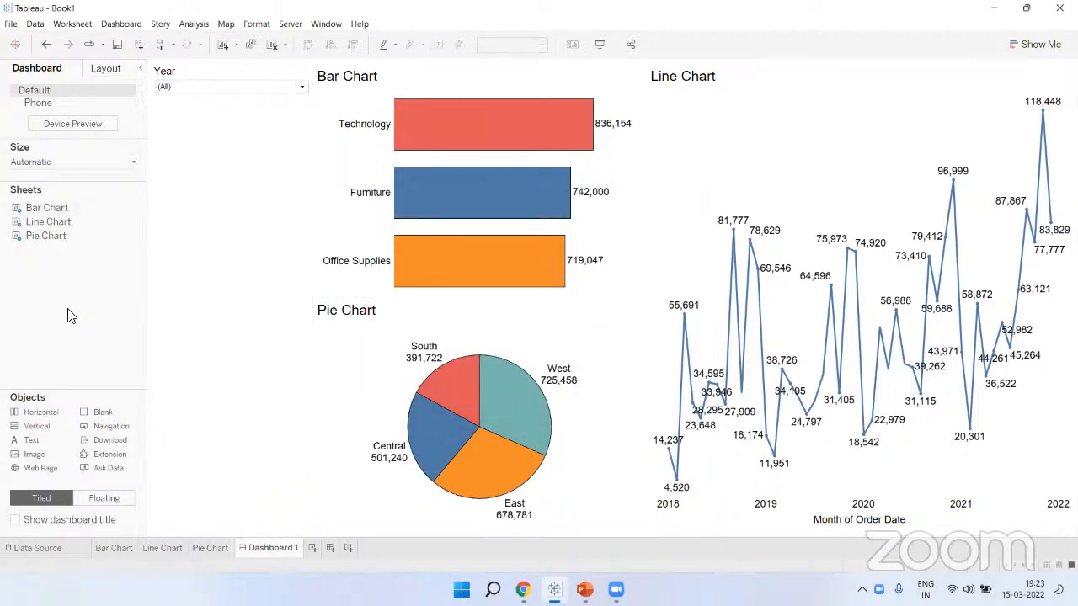
# Show the Bar Chart's Category filter on the dashboard
pyautogui.click(221, 90)
pyautogui.click(512, 156)
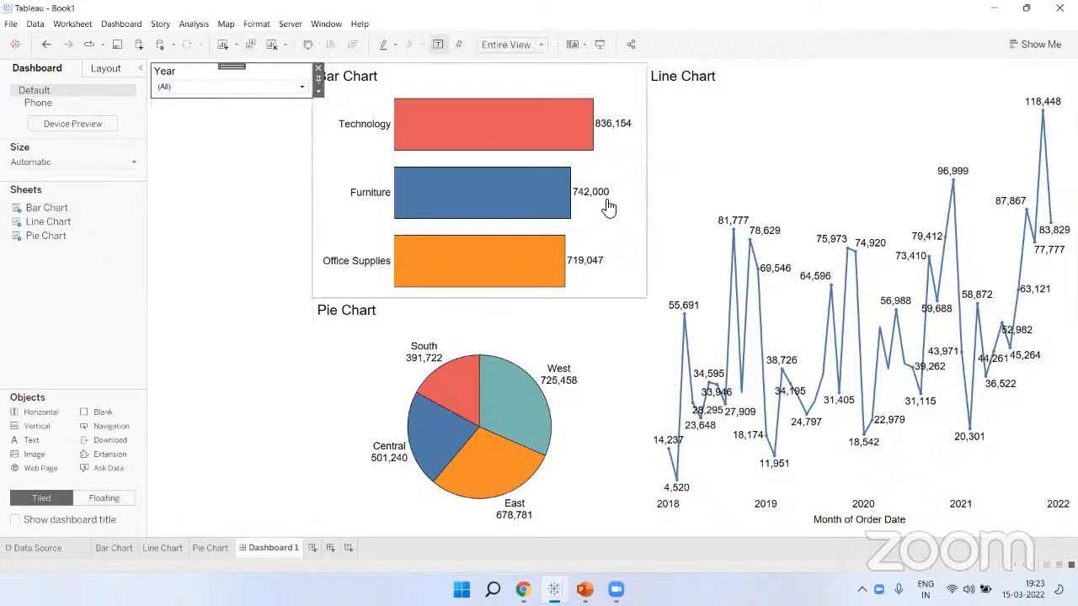
pyautogui.click(572, 86)
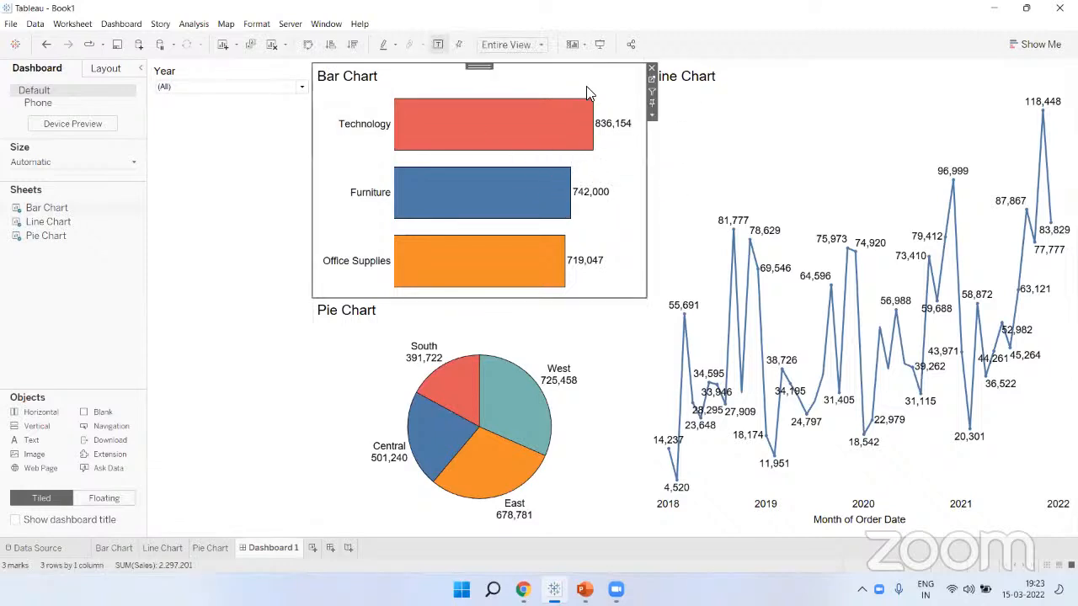
pyautogui.click(652, 114)
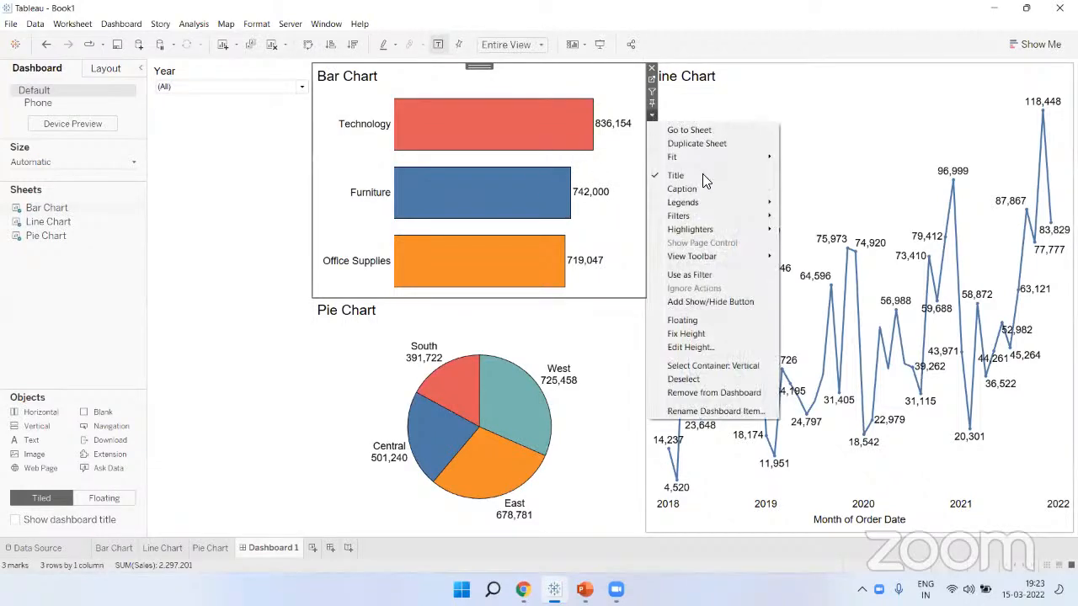
pyautogui.moveTo(754, 215)
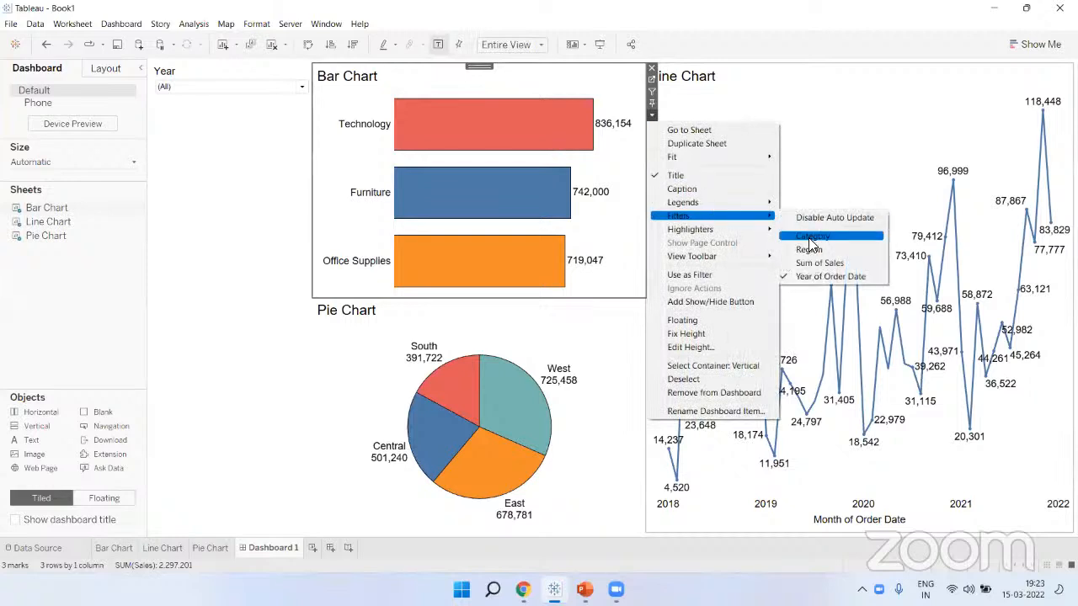
pyautogui.click(810, 238)
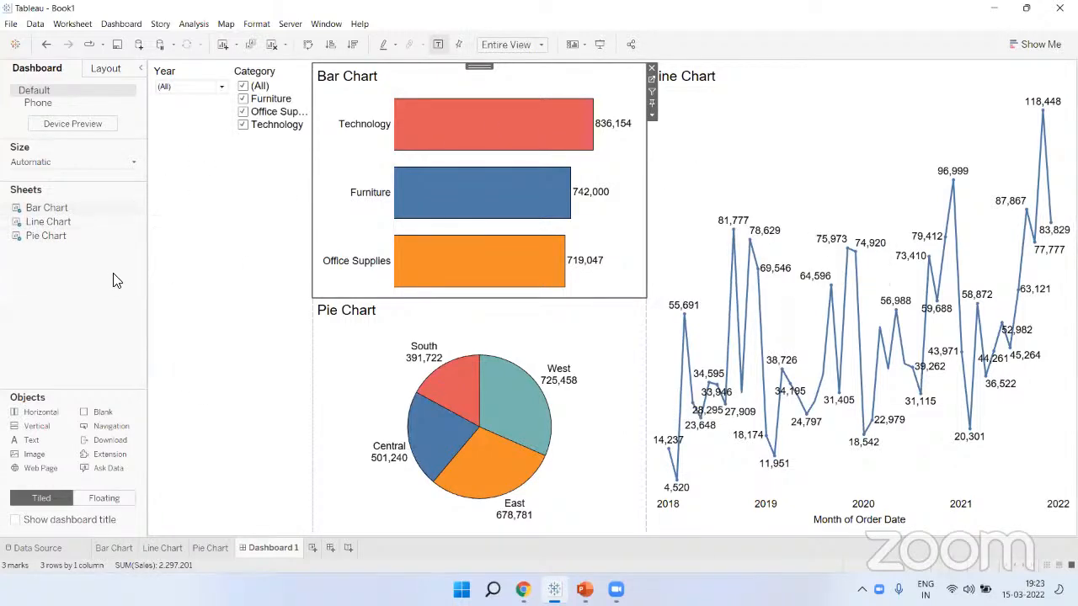
pyautogui.click(283, 94)
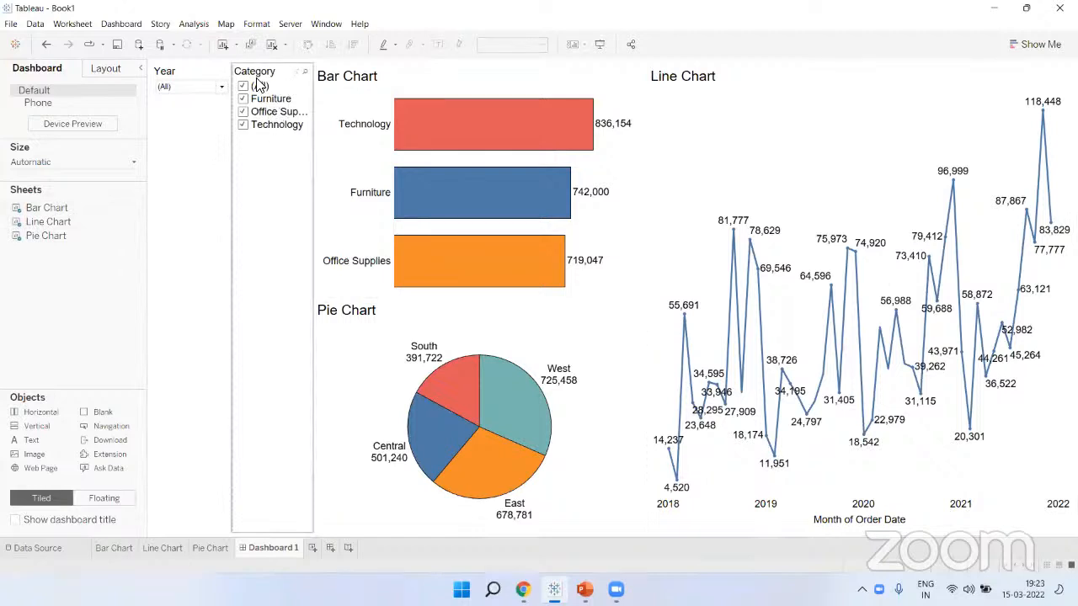
pyautogui.click(189, 85)
pyautogui.click(104, 279)
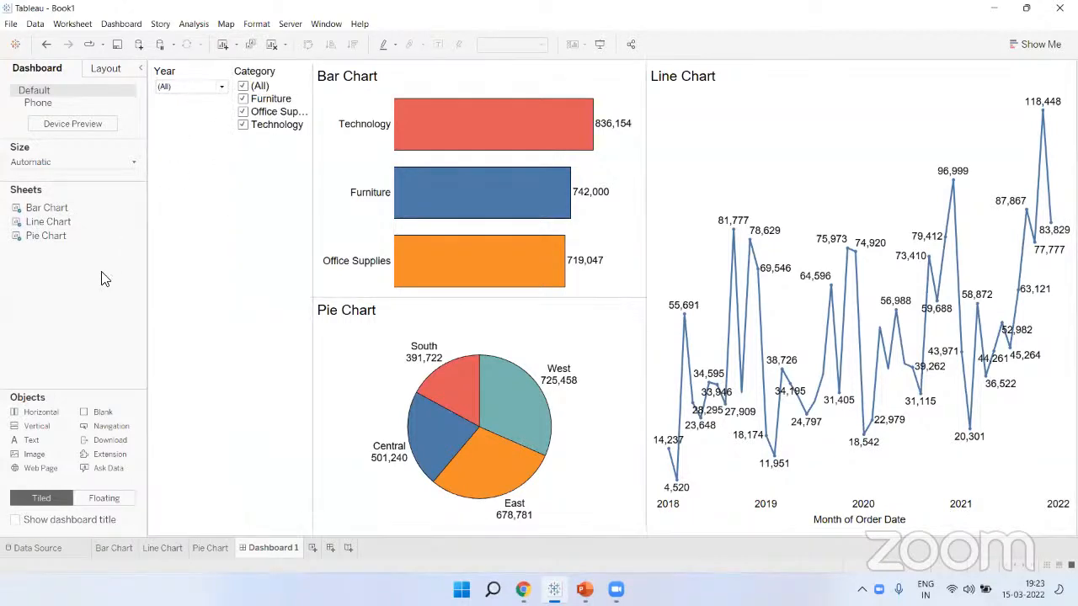
pyautogui.click(261, 89)
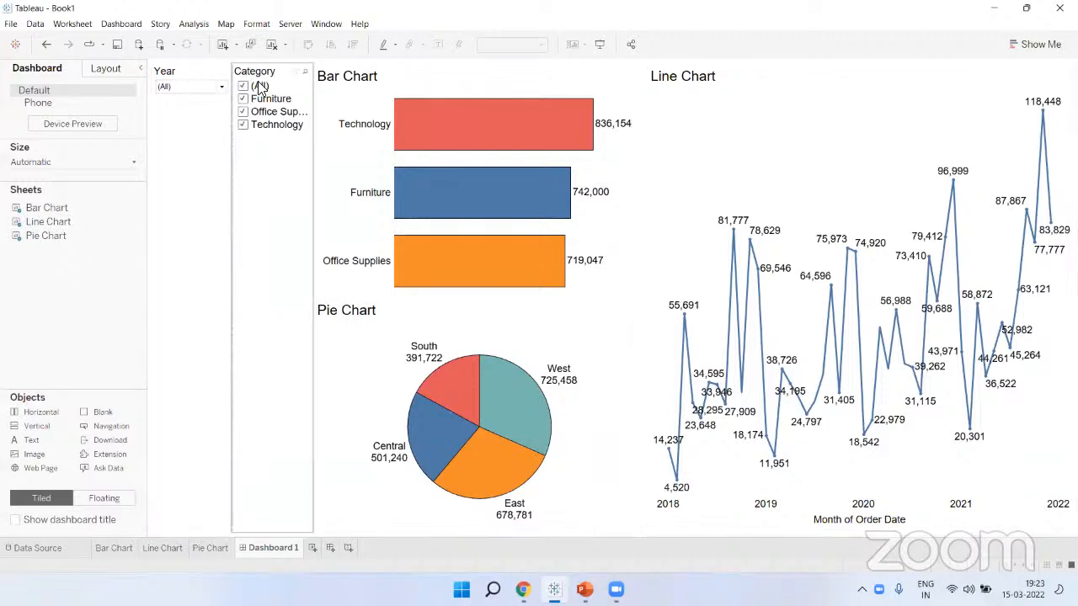
pyautogui.click(213, 141)
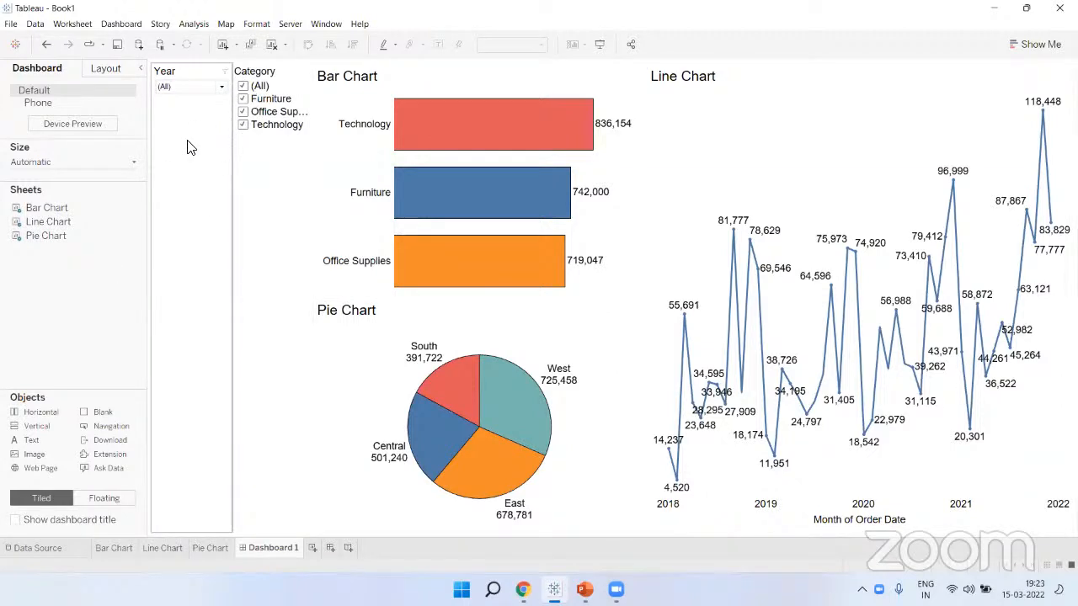
# Move the Category filter beneath the Year filter so the two are stacked in the filter container
pyautogui.click(288, 96)
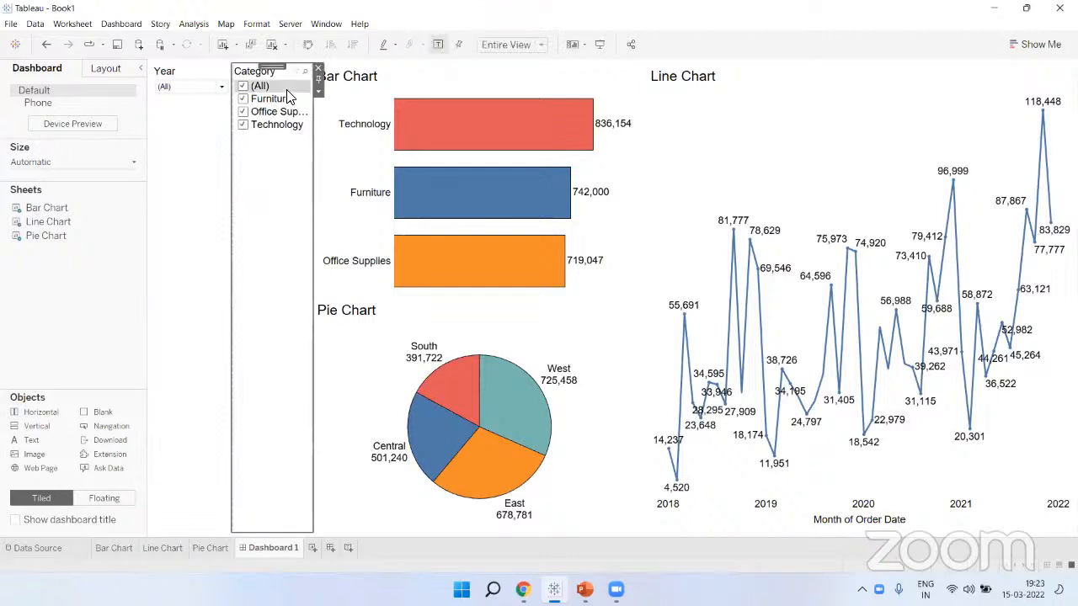
pyautogui.moveTo(274, 67); pyautogui.dragTo(261, 134)
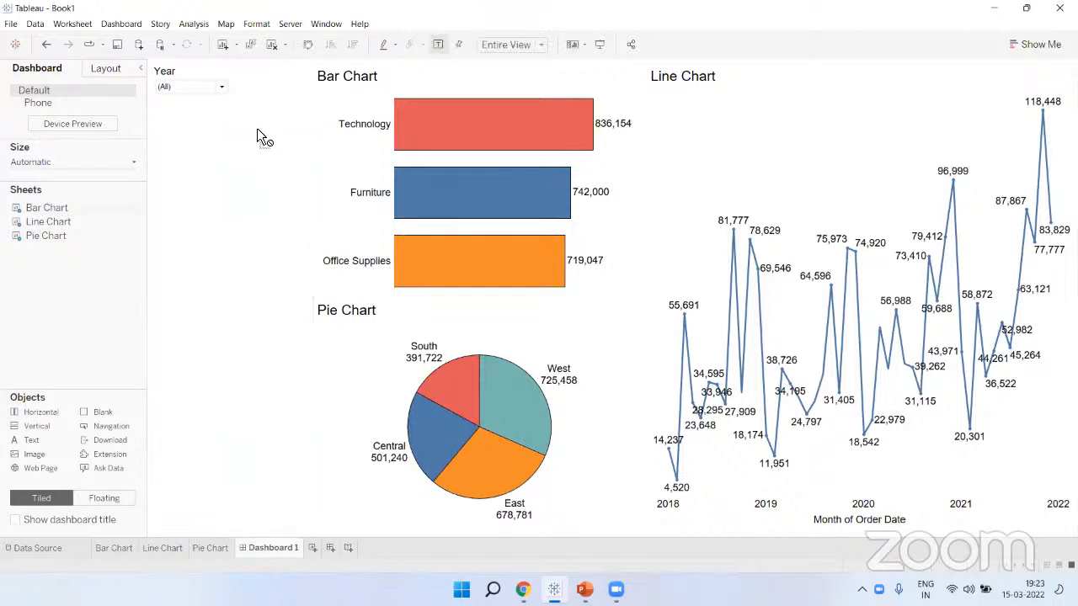
pyautogui.moveTo(204, 339); pyautogui.dragTo(186, 432)
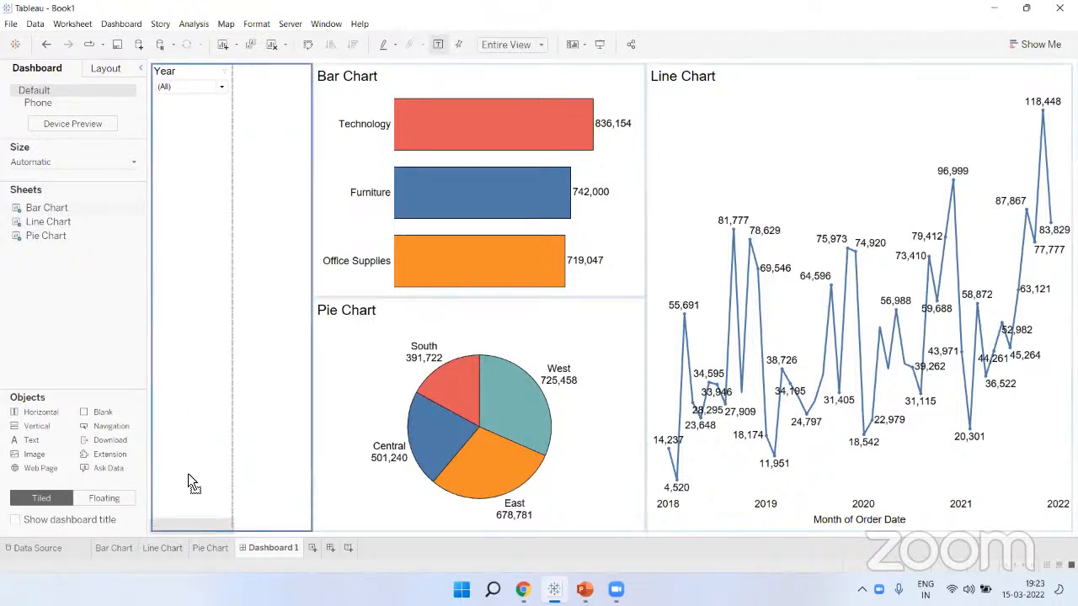
pyautogui.moveTo(188, 506); pyautogui.dragTo(188, 503)
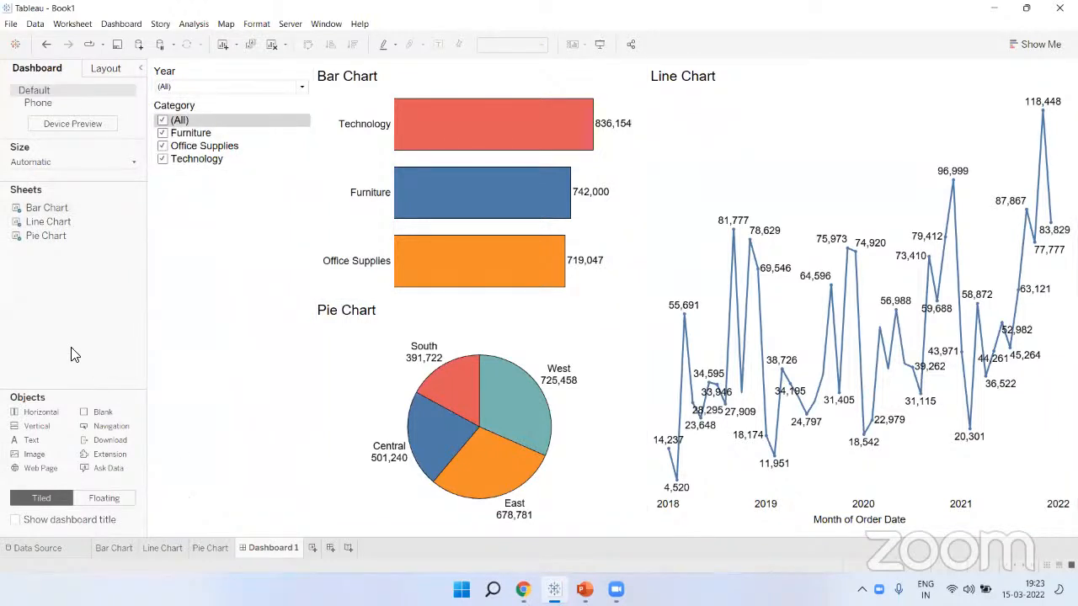
# Increase the height of the Year filter's area to leave a gap above the Category filter
pyautogui.click(196, 95)
pyautogui.press('XF86MonBrightnessUp')
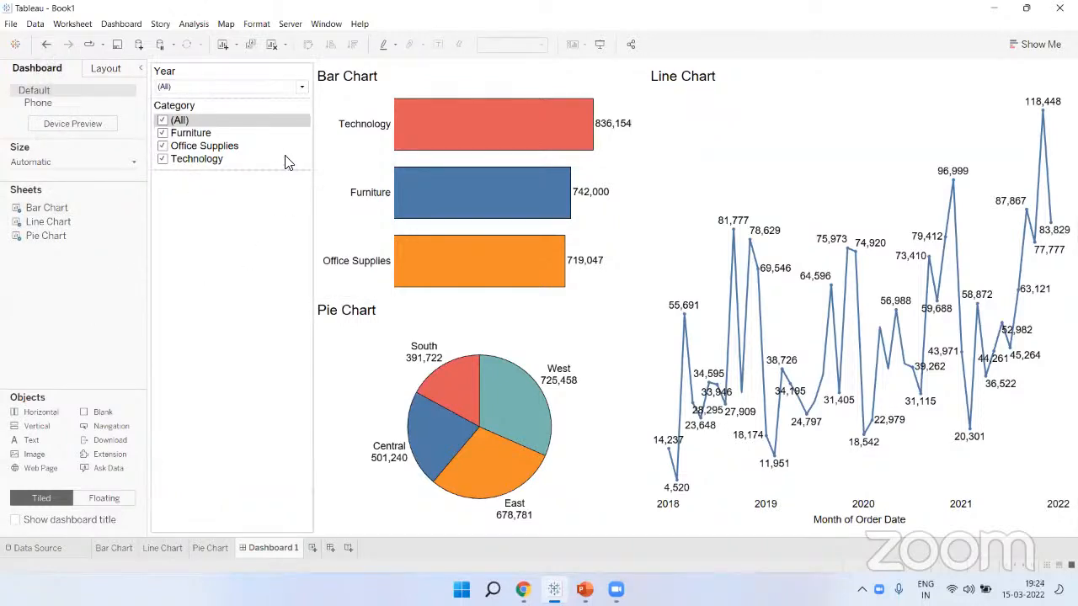
pyautogui.moveTo(257, 110); pyautogui.dragTo(257, 136)
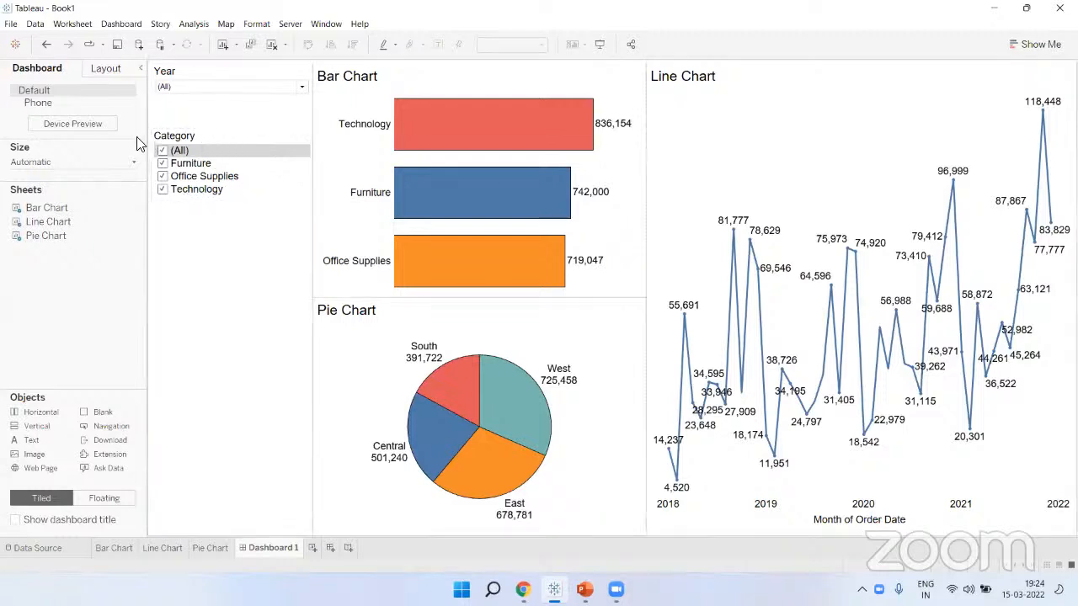
# Change the Category filter's display to Multiple Values (dropdown)
pyautogui.click(260, 140)
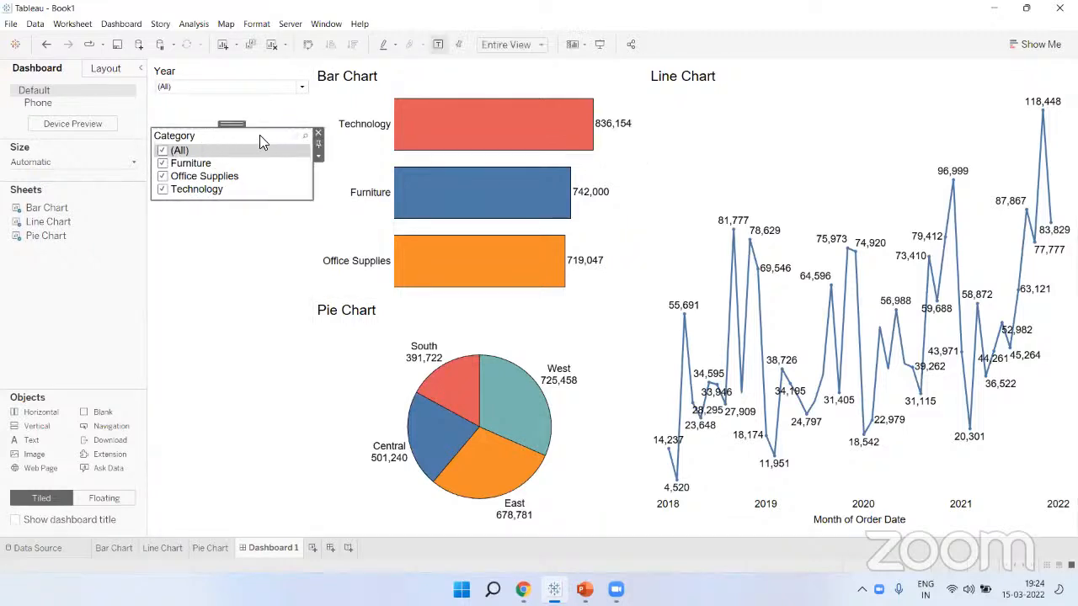
pyautogui.click(318, 156)
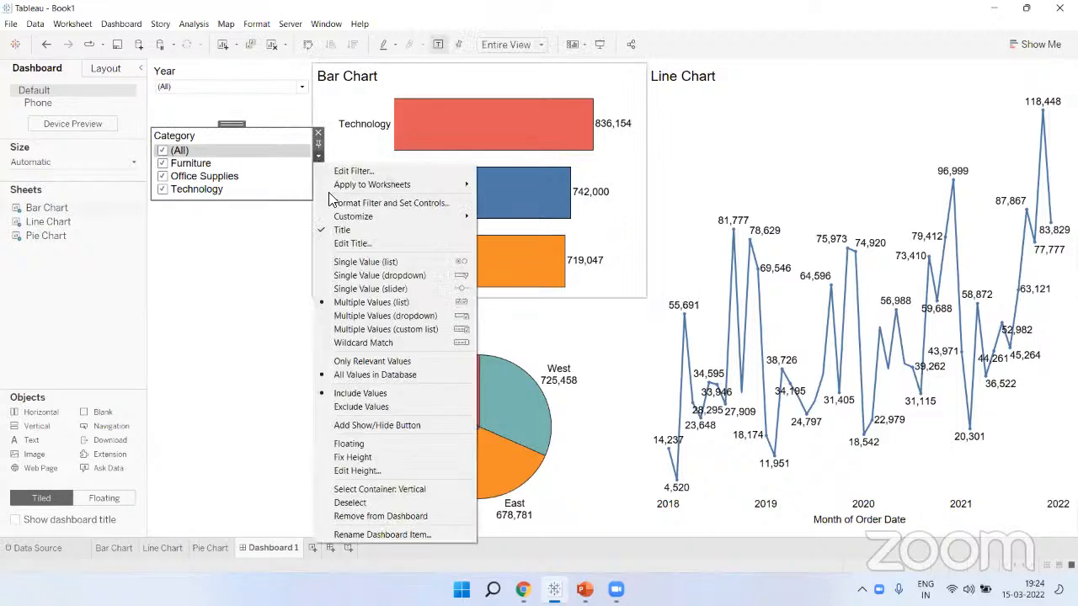
pyautogui.click(353, 316)
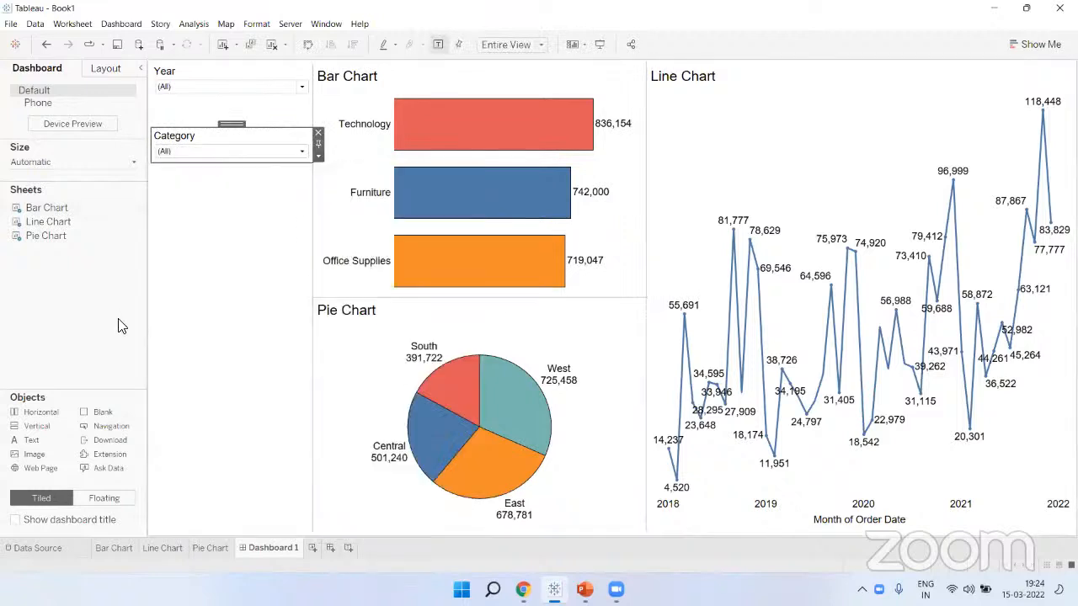
pyautogui.click(264, 154)
pyautogui.click(264, 151)
pyautogui.click(264, 95)
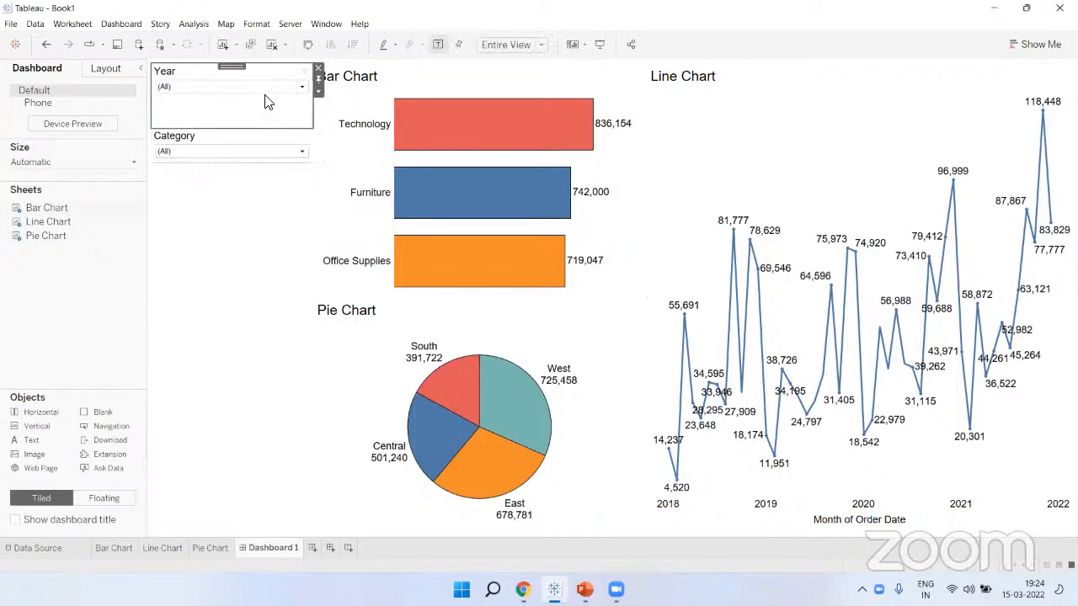
pyautogui.click(264, 92)
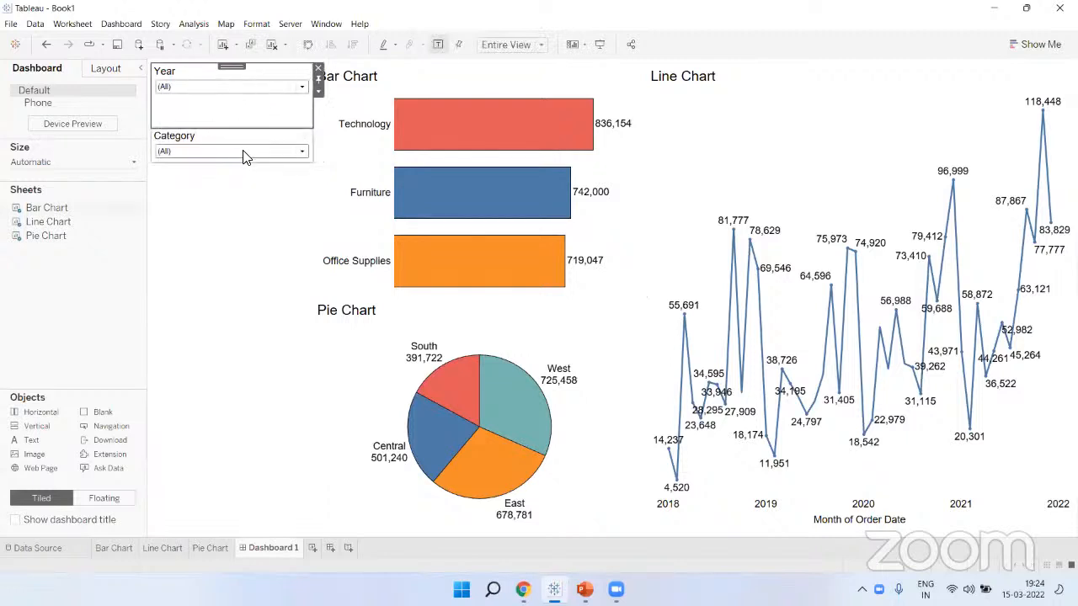
pyautogui.click(242, 154)
pyautogui.click(58, 309)
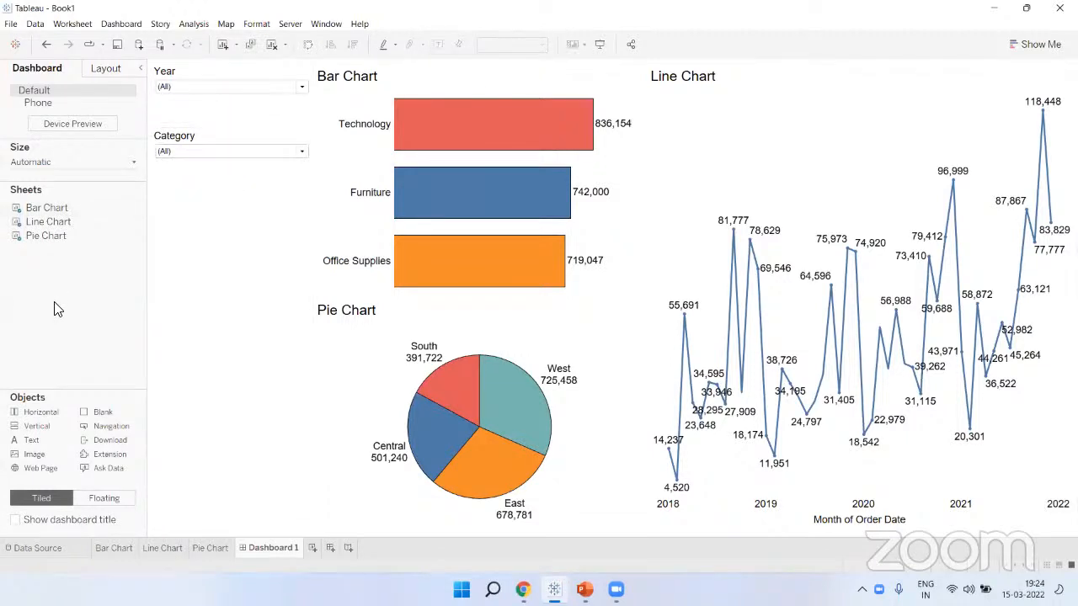
# Show the Bar Chart's Region filter on the dashboard and enlarge the Category filter's area to leave a gap above it
pyautogui.click(562, 84)
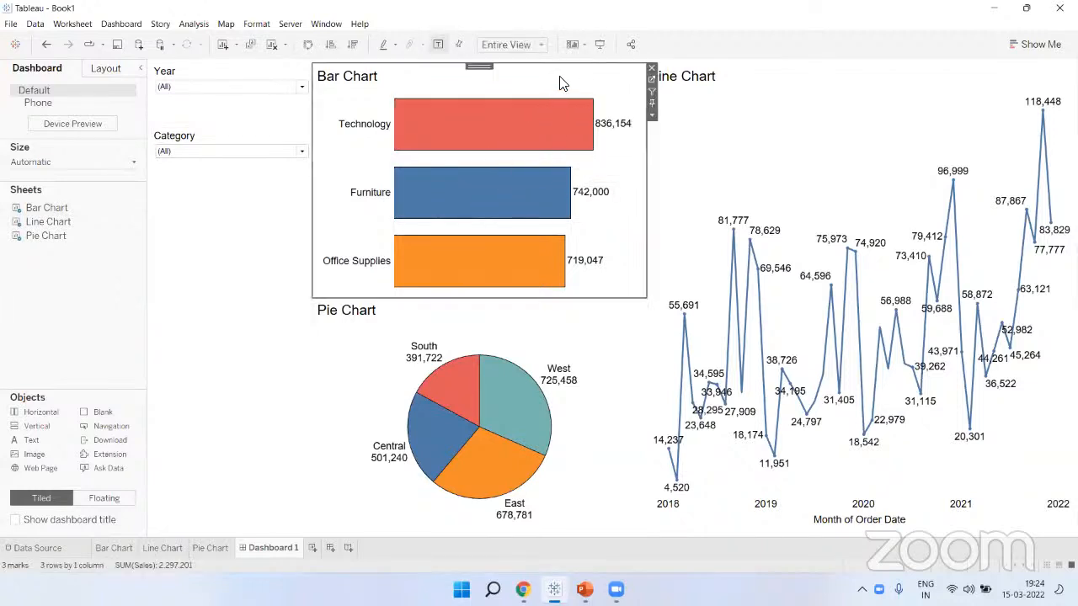
pyautogui.click(651, 115)
pyautogui.moveTo(702, 216)
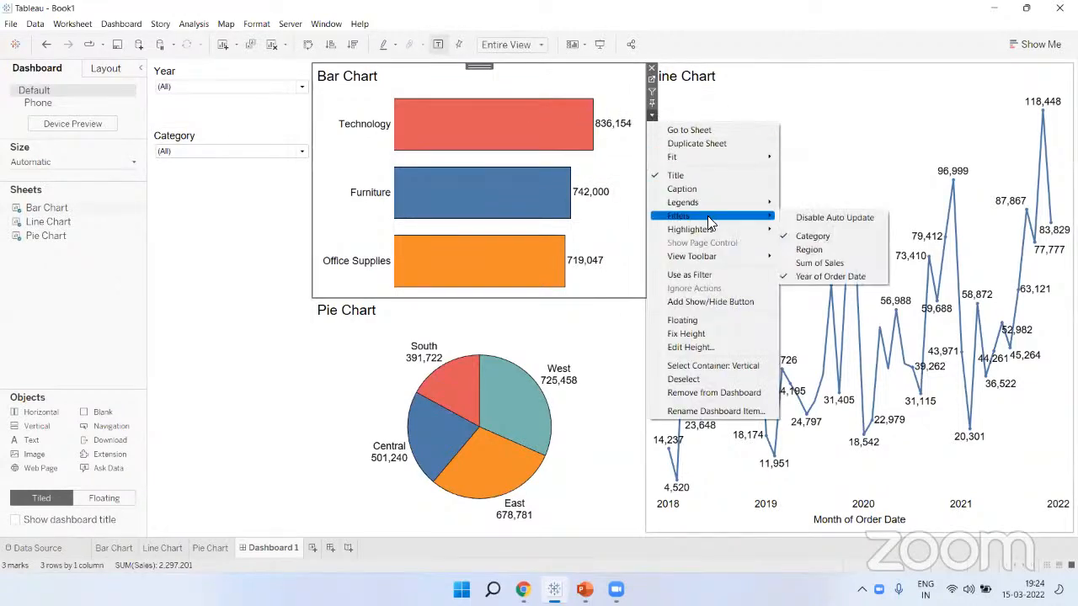
pyautogui.click(810, 250)
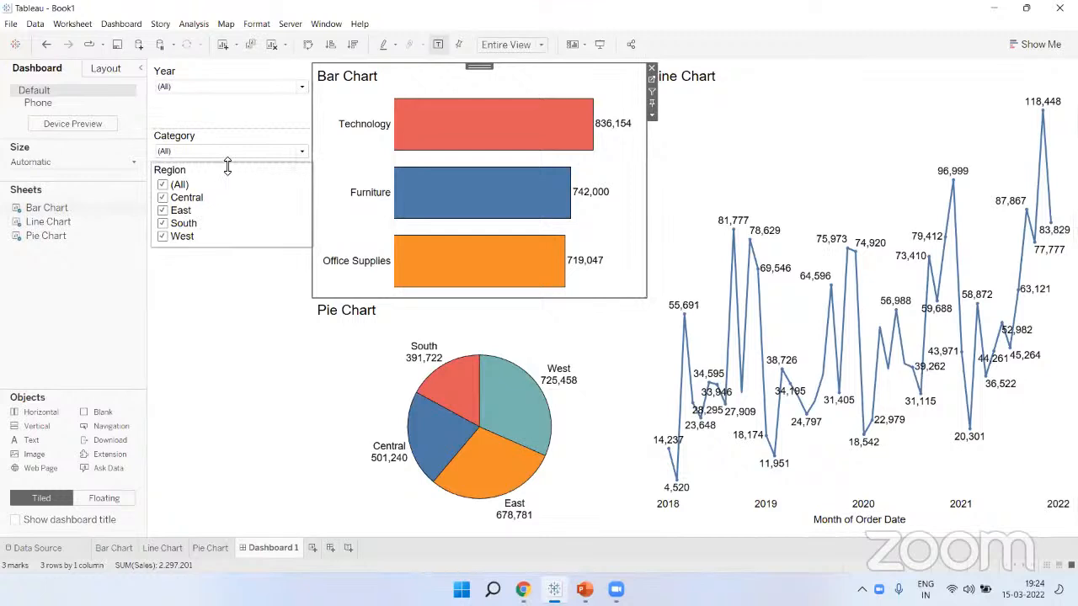
pyautogui.moveTo(227, 167); pyautogui.dragTo(227, 193)
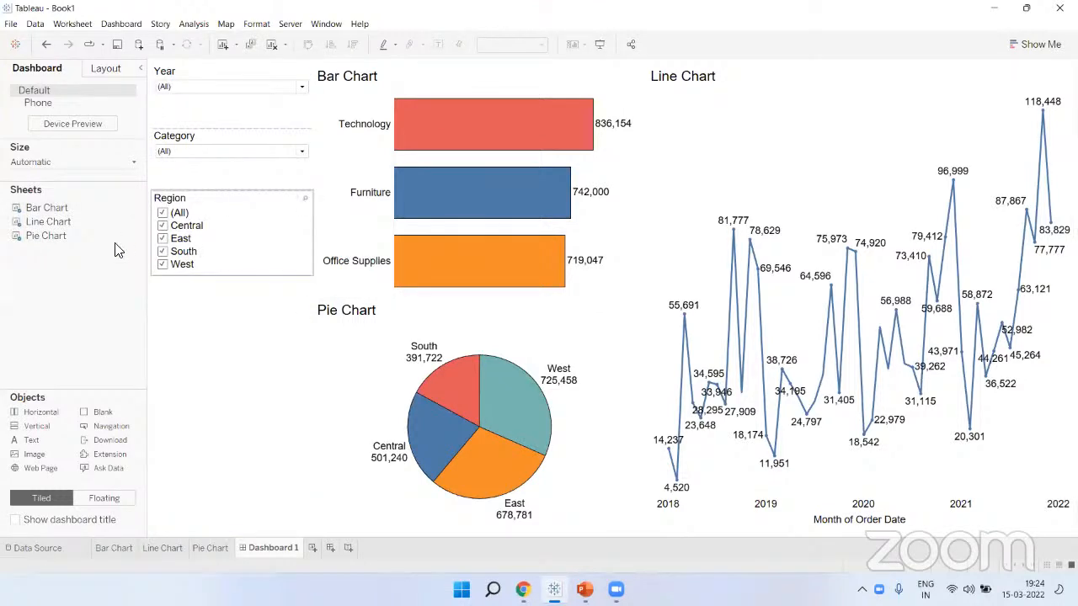
# Change the Region filter's display to Multiple Values (dropdown) and slightly widen the gap between it and the Category filter
pyautogui.click(271, 241)
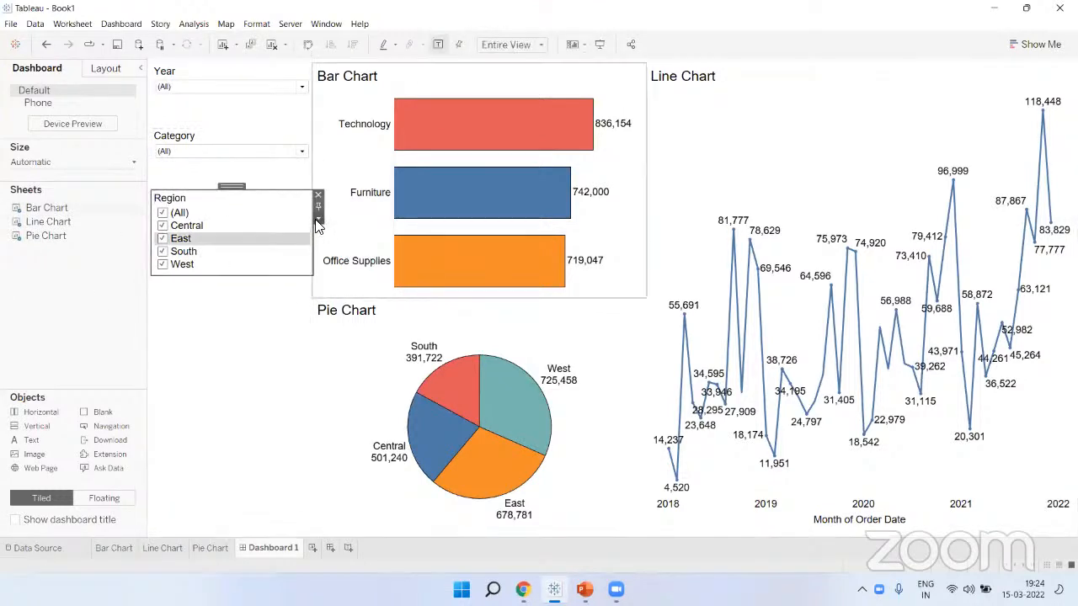
pyautogui.click(320, 220)
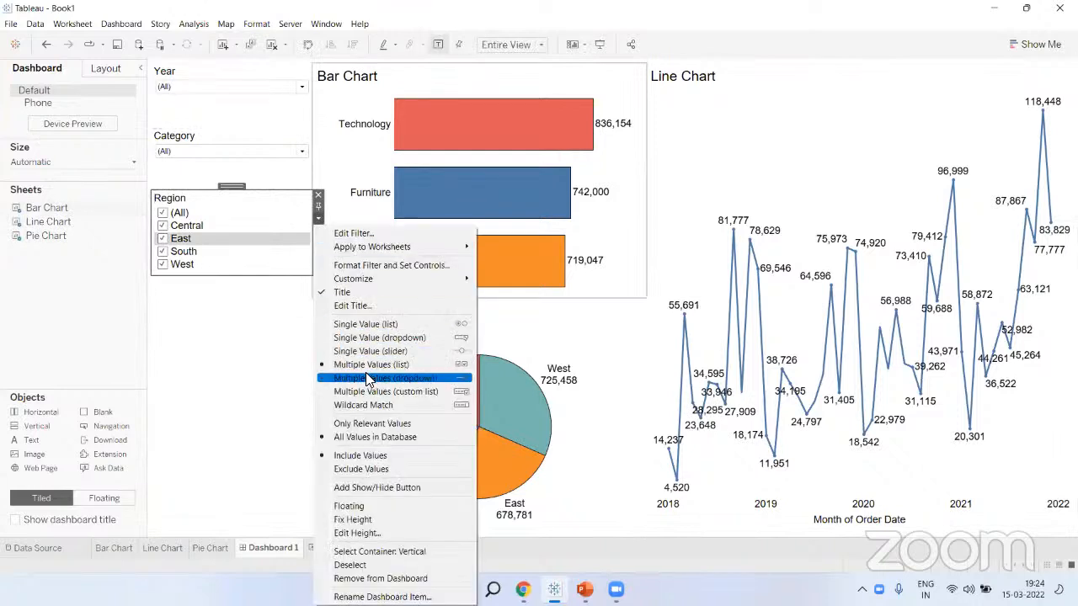
pyautogui.click(366, 372)
pyautogui.click(86, 342)
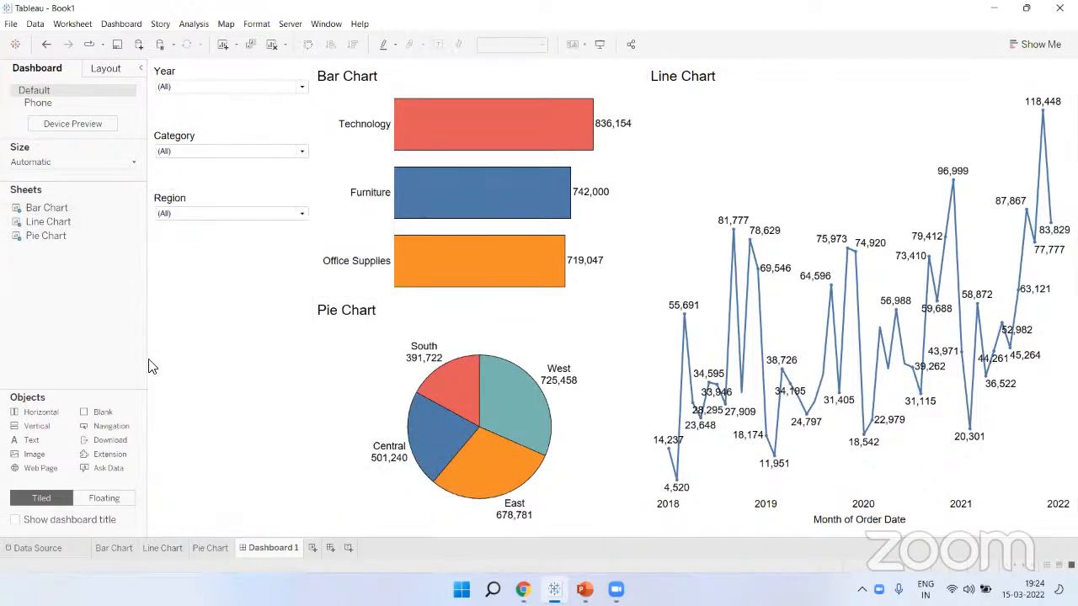
pyautogui.moveTo(233, 192); pyautogui.dragTo(234, 199)
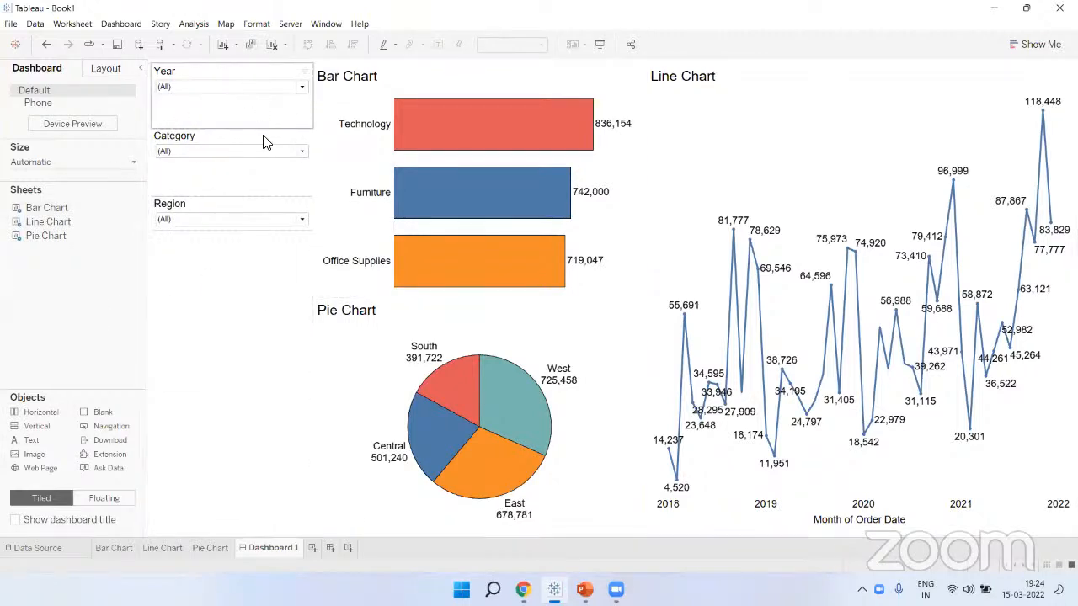
# Apply the Year filter to the Line Chart and Pie Chart worksheets in addition to the Bar Chart
pyautogui.click(206, 86)
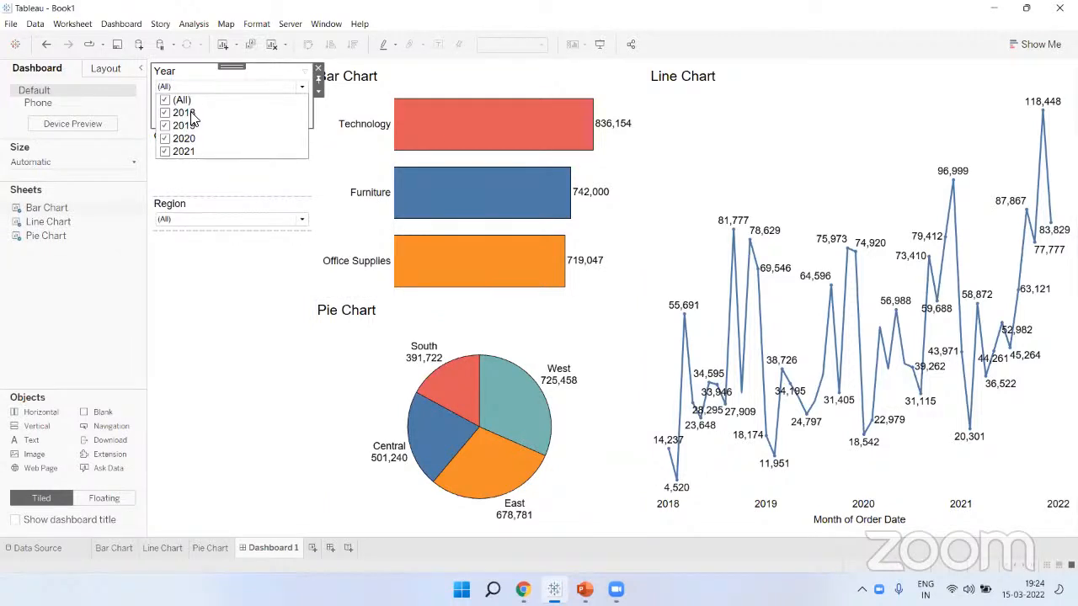
pyautogui.click(361, 233)
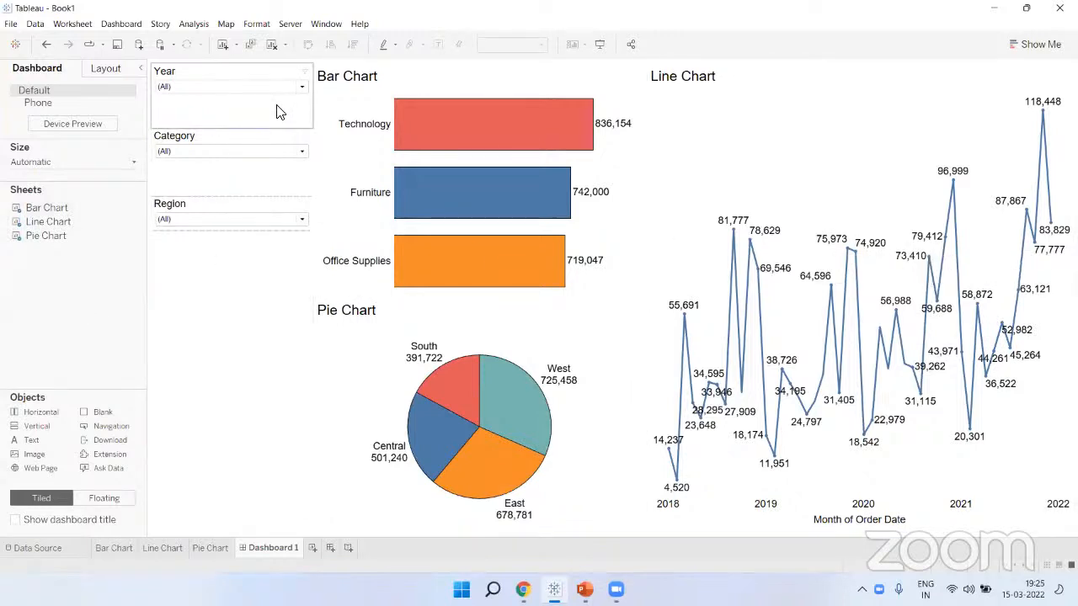
pyautogui.click(280, 113)
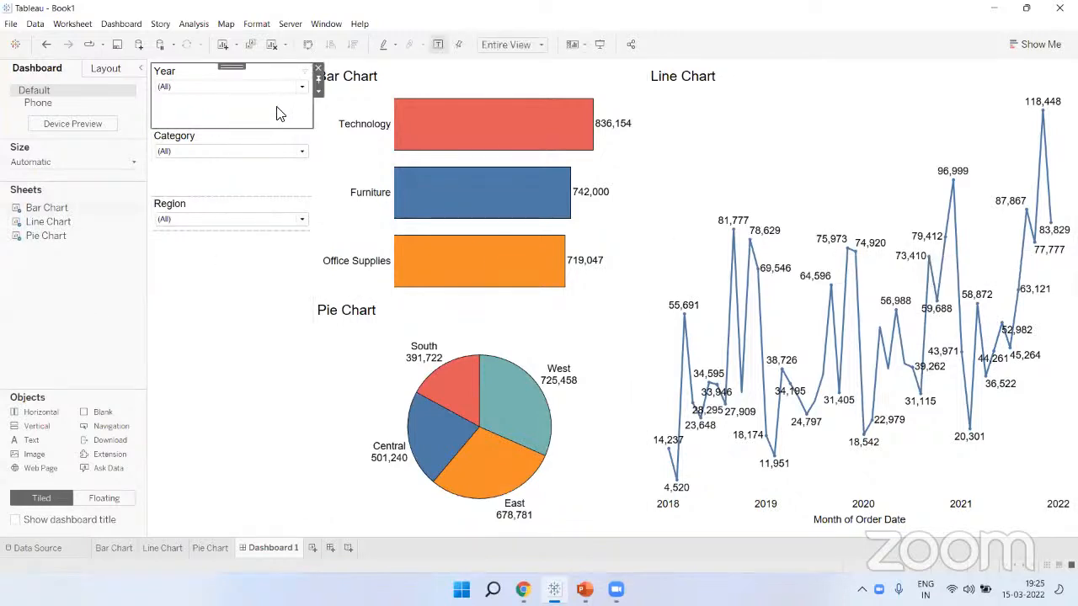
pyautogui.click(319, 90)
pyautogui.moveTo(404, 118)
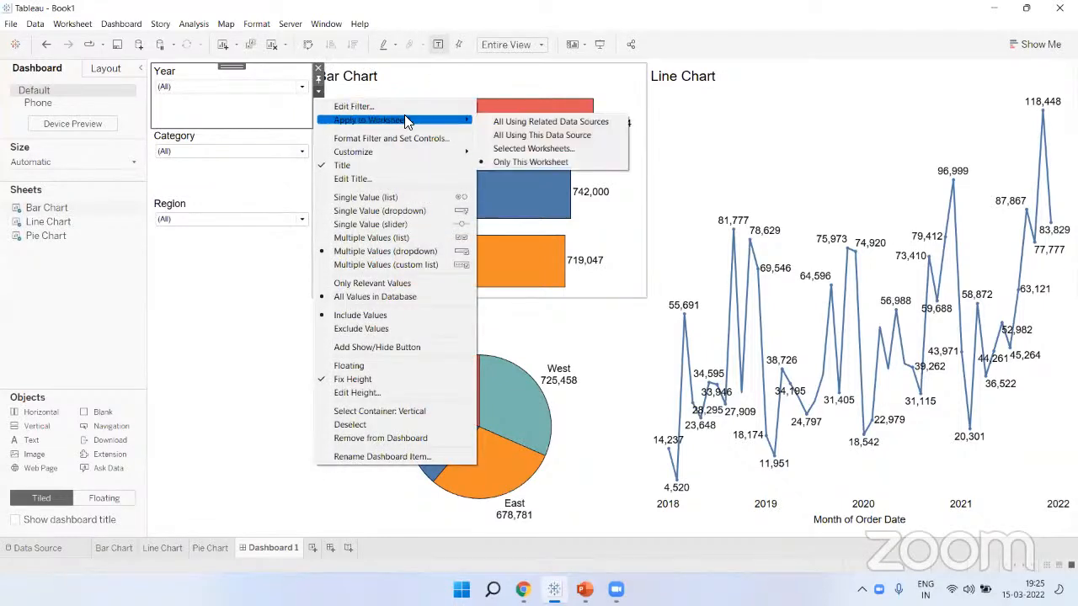
pyautogui.click(529, 148)
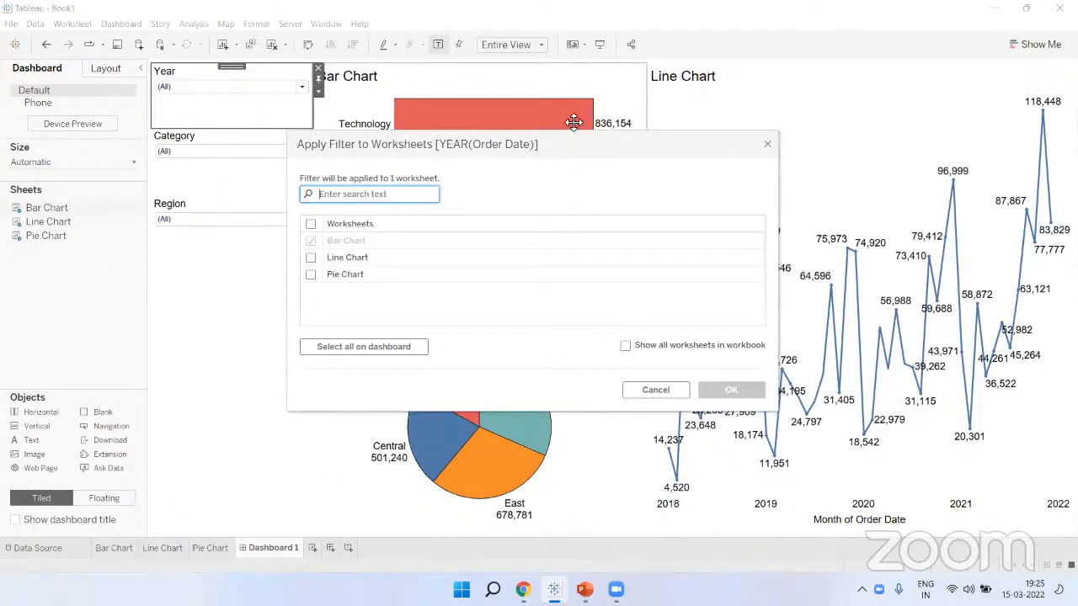
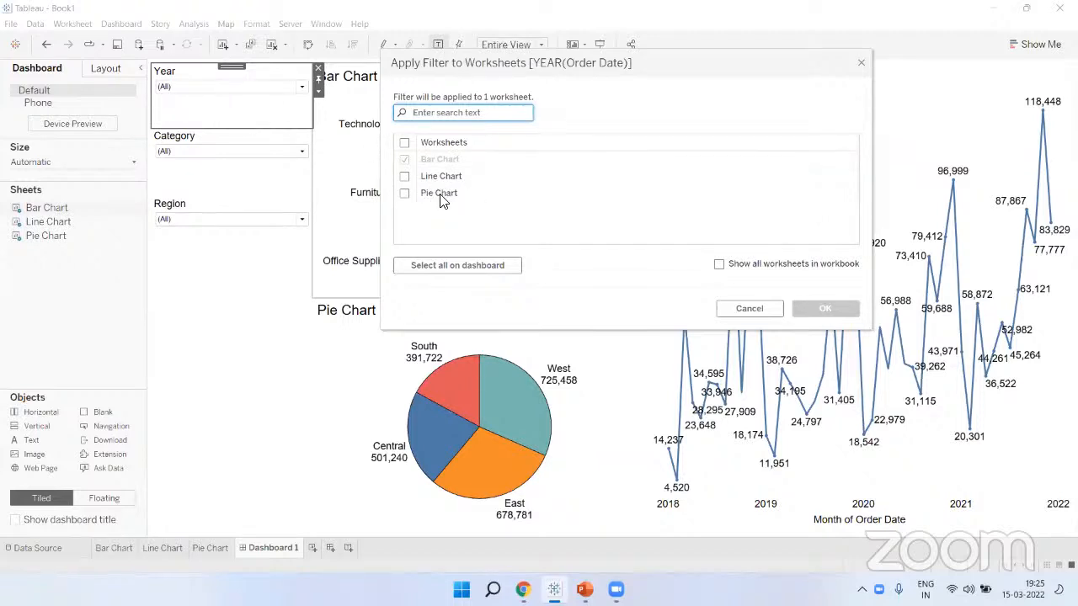
pyautogui.click(405, 176)
pyautogui.click(405, 193)
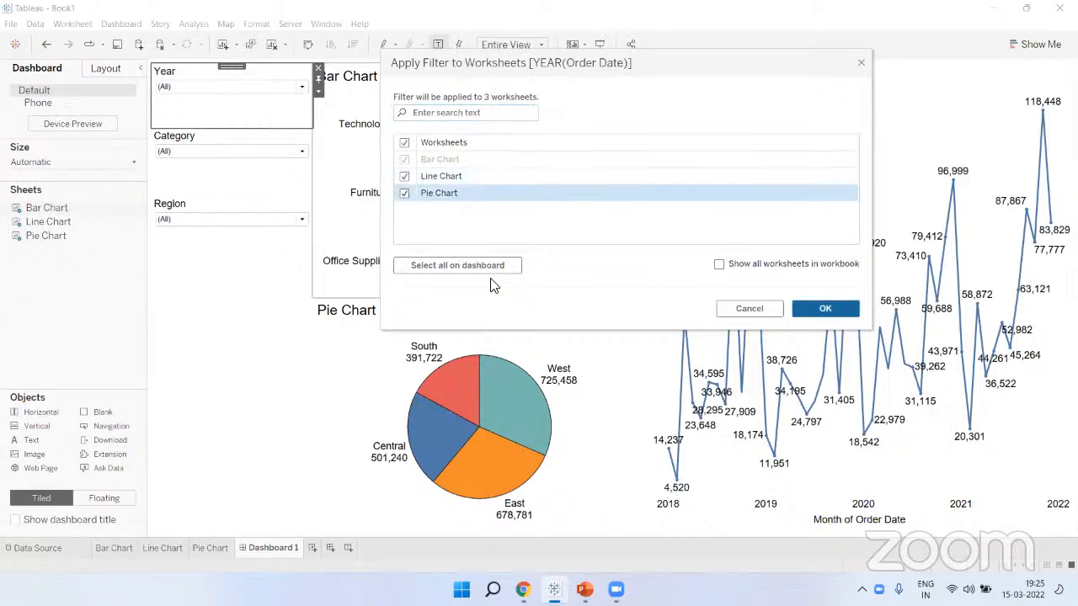
pyautogui.click(828, 312)
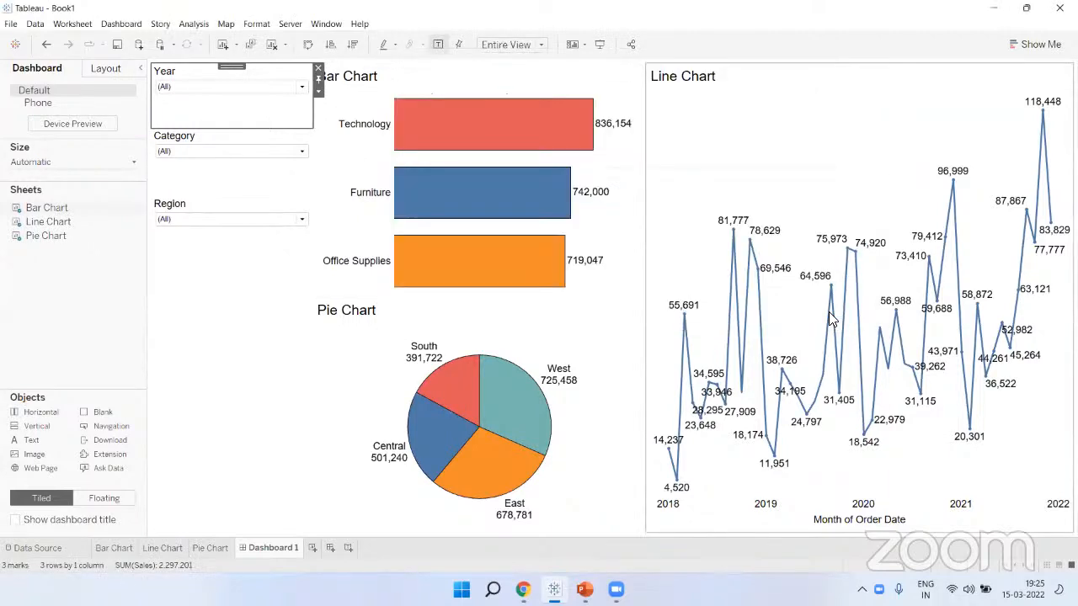
# Apply the Category filter to the Line Chart and Pie Chart worksheets as well
pyautogui.click(278, 181)
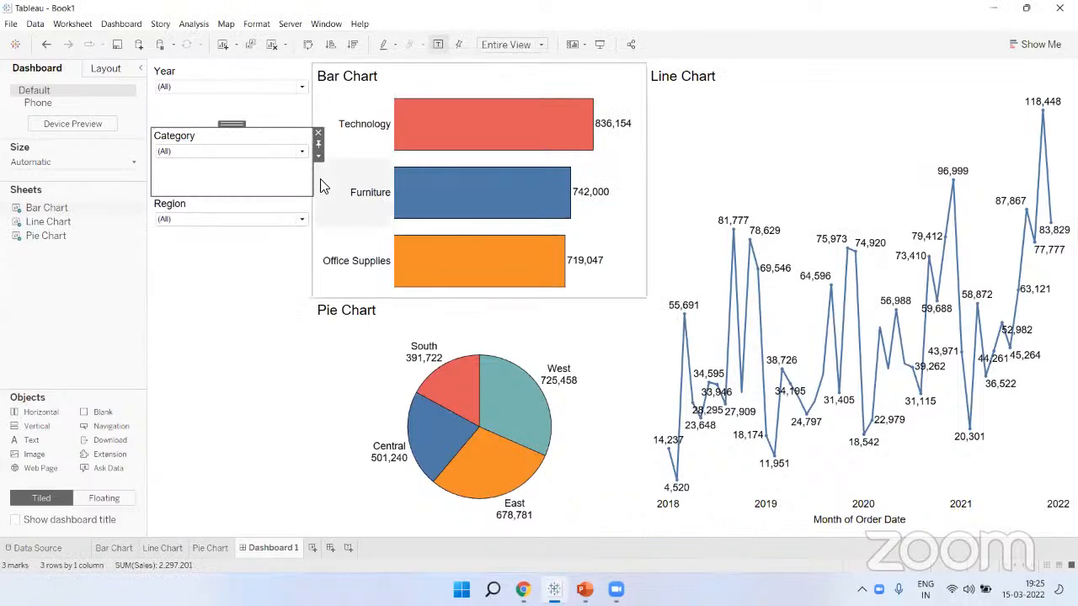
pyautogui.click(318, 155)
pyautogui.moveTo(438, 185)
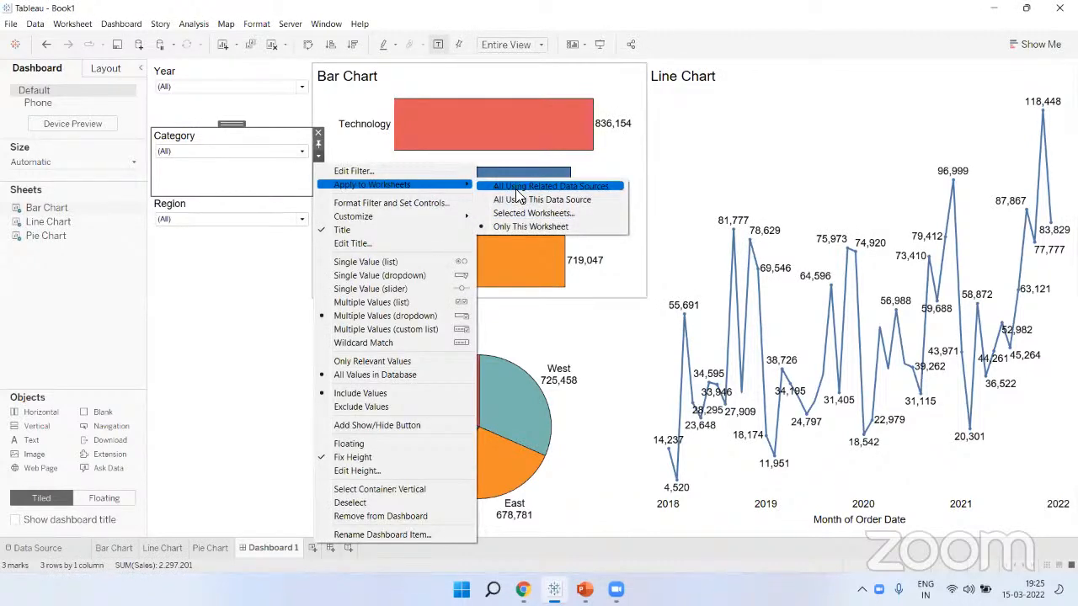
pyautogui.click(530, 213)
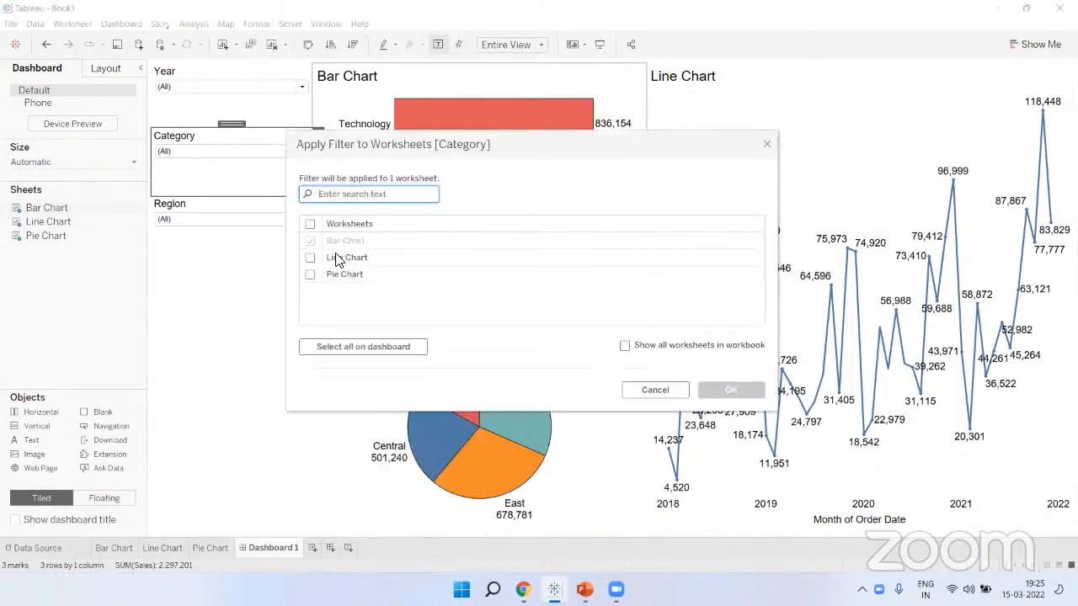
pyautogui.click(310, 258)
pyautogui.click(310, 276)
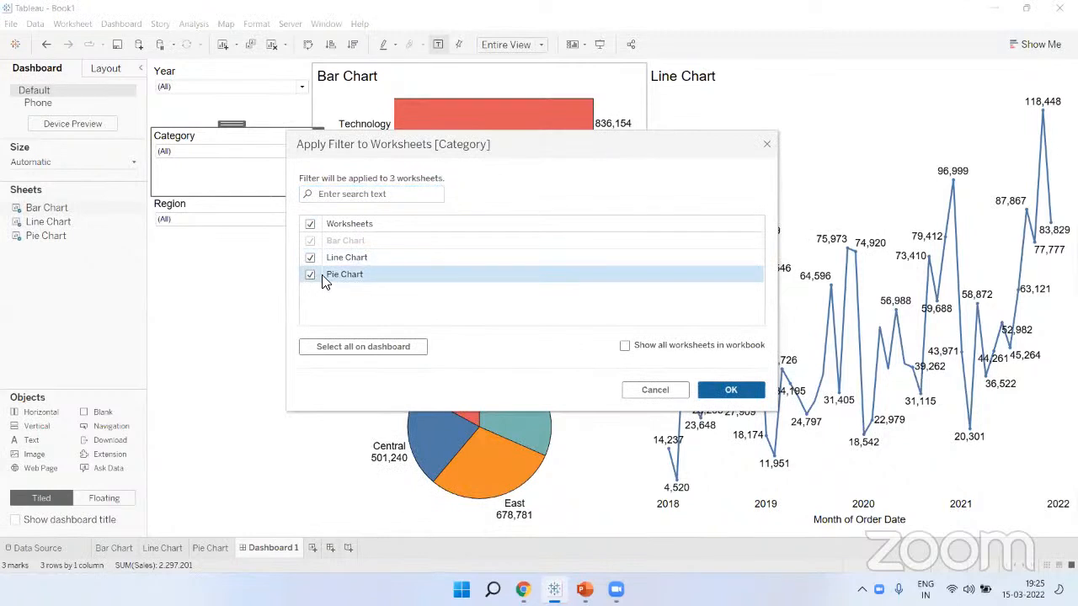
pyautogui.click(729, 389)
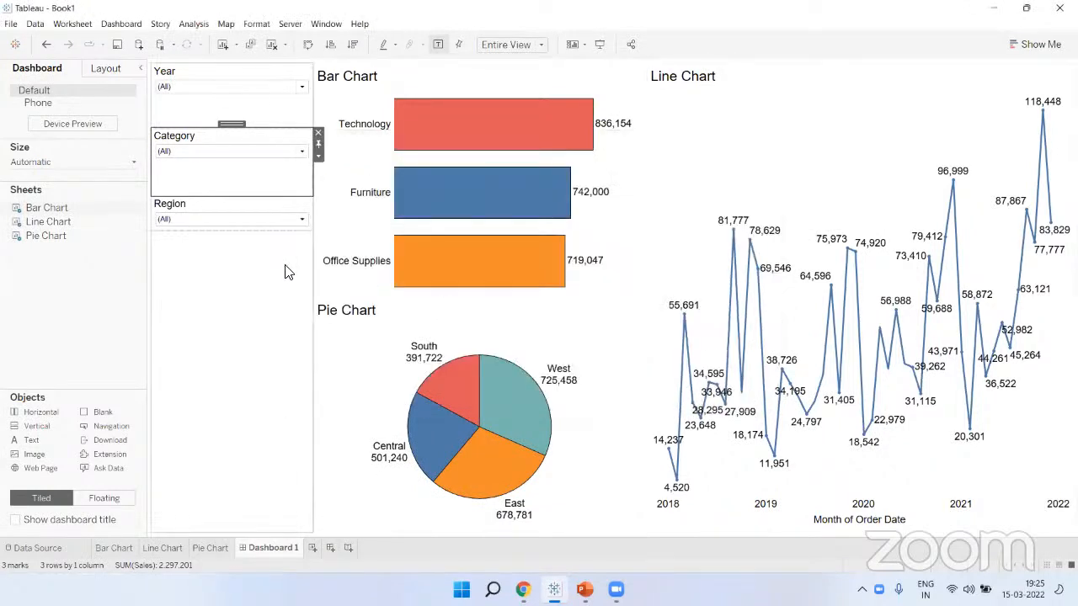
# Extend the Region filter so it also applies to the Line Chart and Pie Chart worksheets
pyautogui.click(262, 228)
pyautogui.click(272, 214)
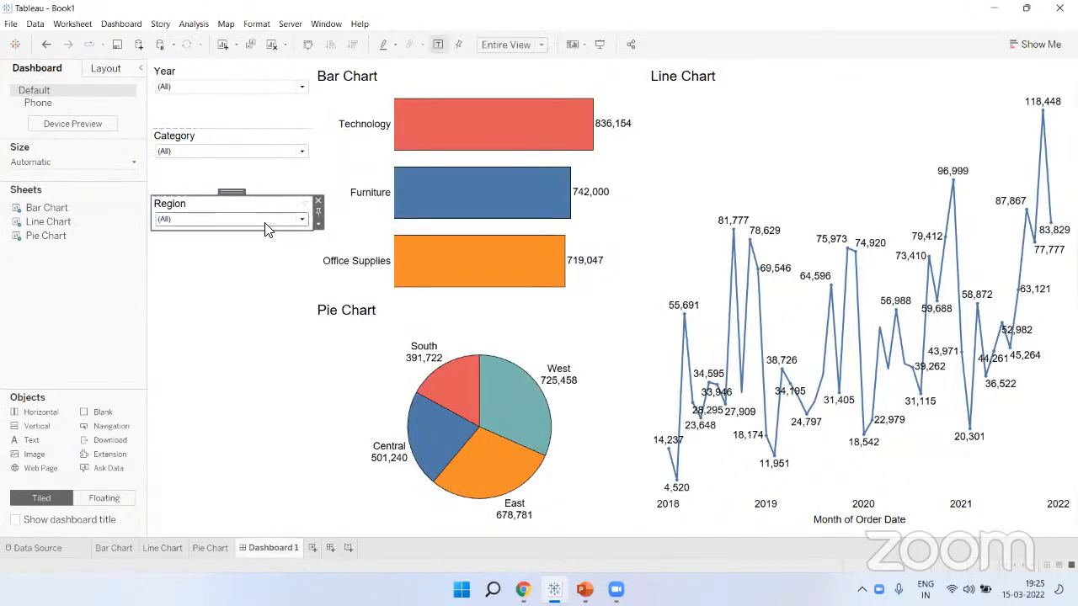
pyautogui.click(318, 224)
pyautogui.moveTo(404, 248)
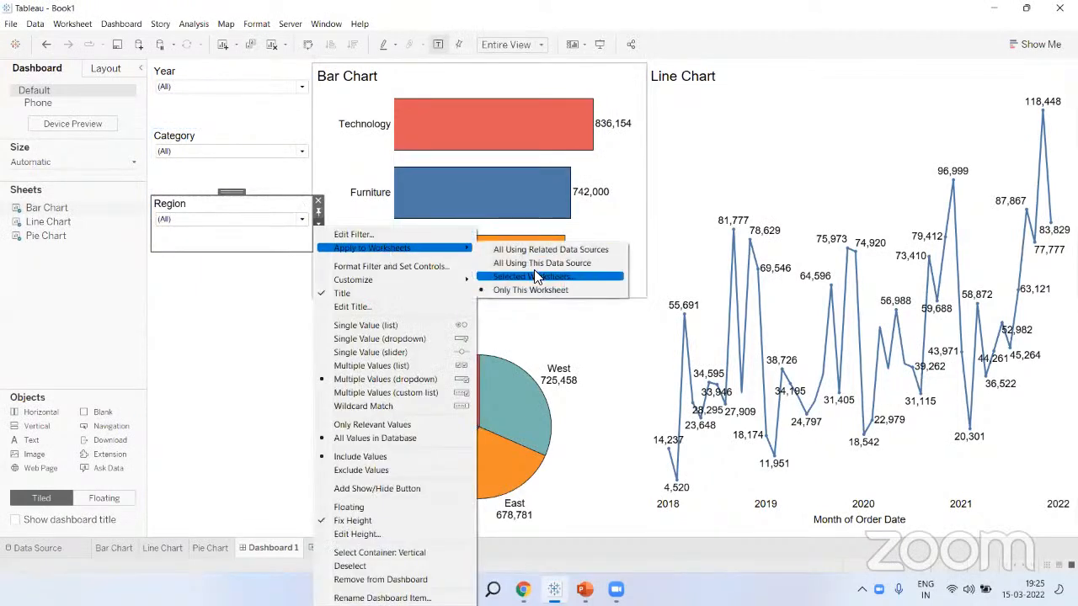
pyautogui.click(537, 276)
pyautogui.click(310, 258)
pyautogui.click(310, 275)
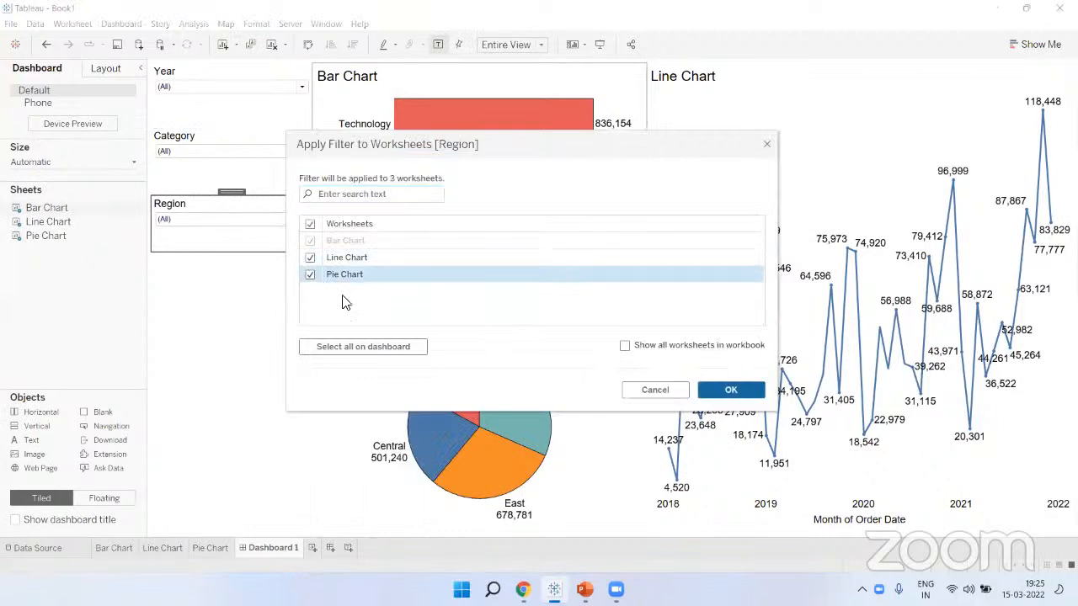
pyautogui.click(726, 387)
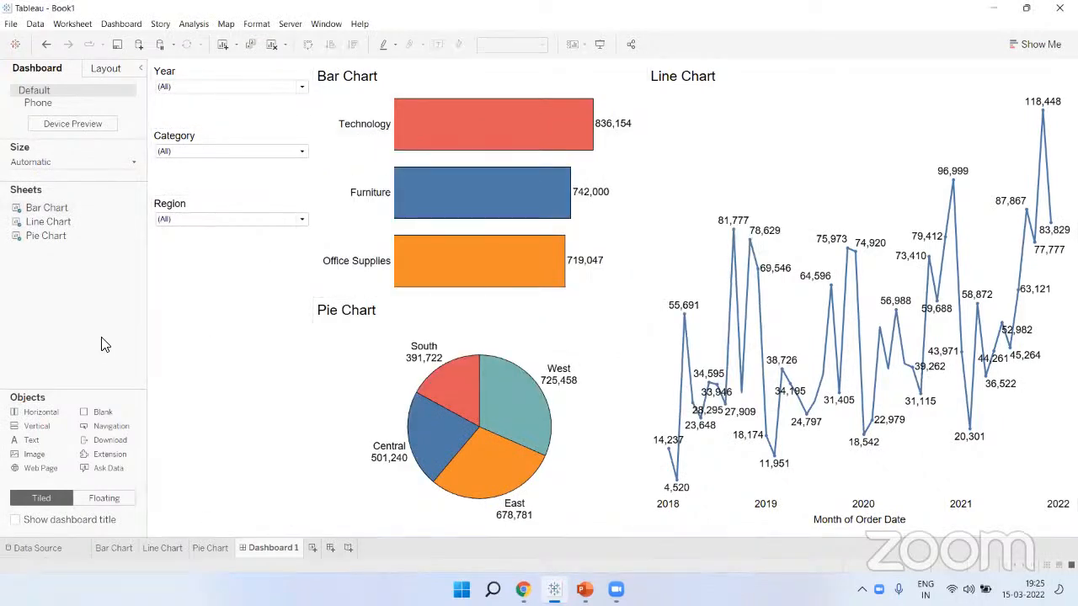
# Show the dashboard in presentation mode and test the Year filter with only 2018 selected, followed by only 2019
pyautogui.click(608, 44)
pyautogui.click(25, 28)
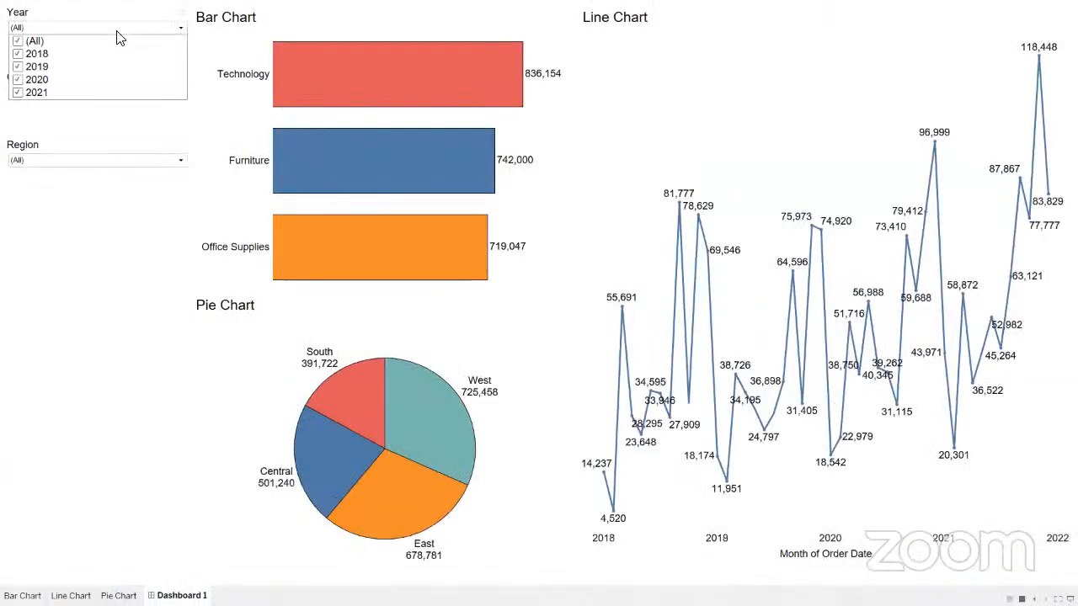
pyautogui.click(17, 41)
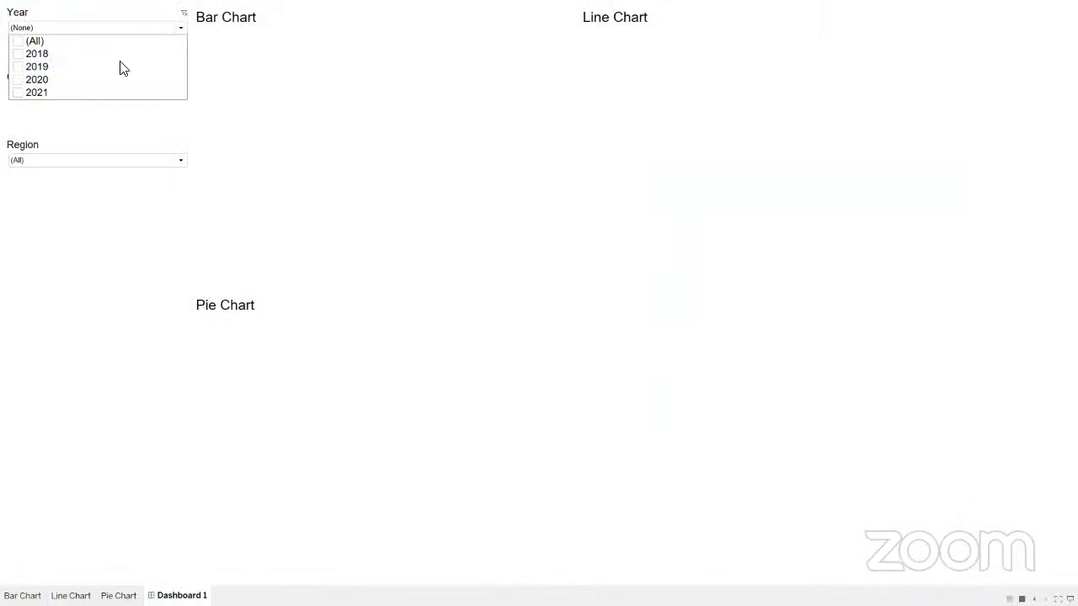
pyautogui.click(19, 53)
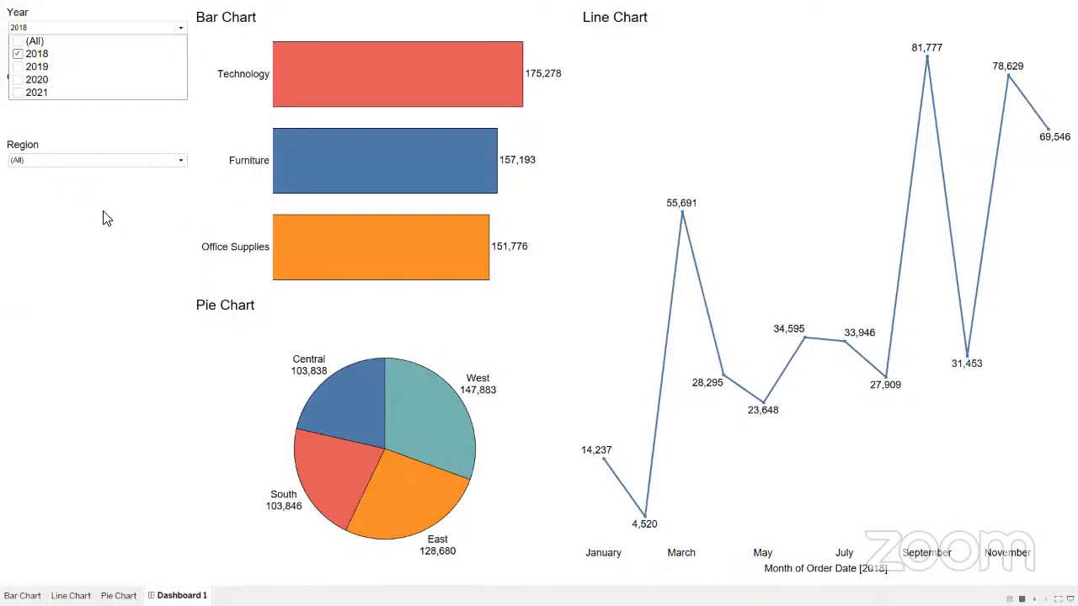
pyautogui.click(17, 56)
pyautogui.click(18, 67)
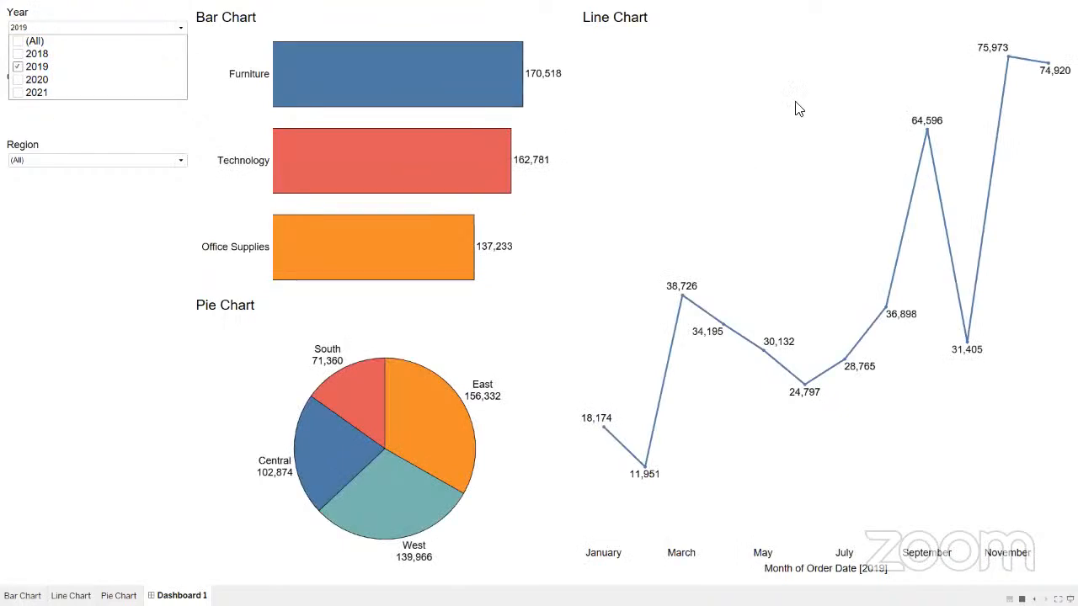
# Clear 2019 from the Year filter and try toggling Furniture and Office Supplies in the Category filter, ending with all categories selected
pyautogui.click(17, 66)
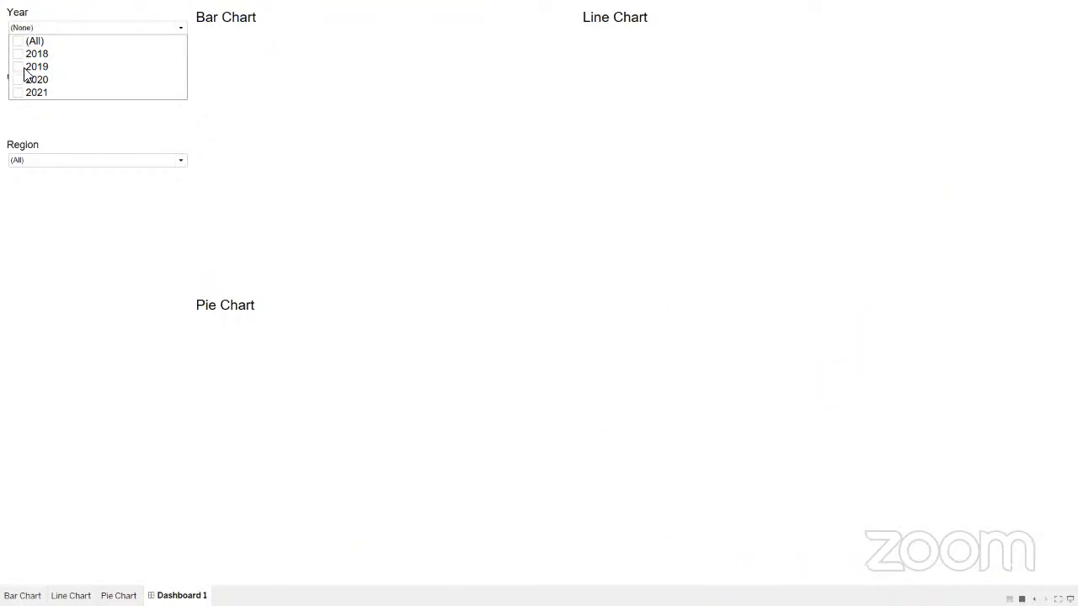
pyautogui.click(185, 34)
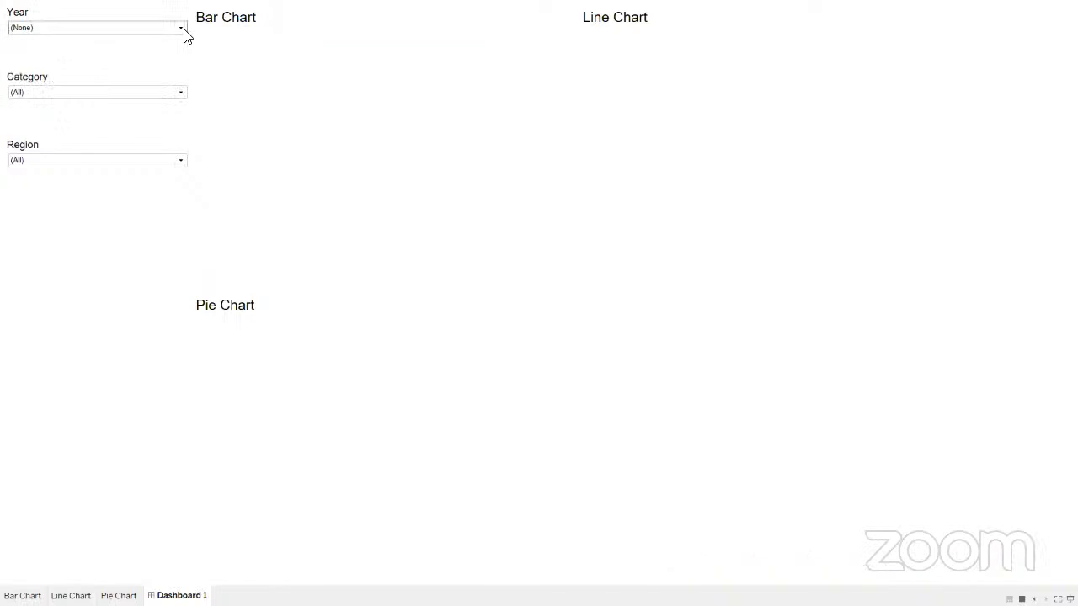
pyautogui.click(122, 91)
pyautogui.click(18, 107)
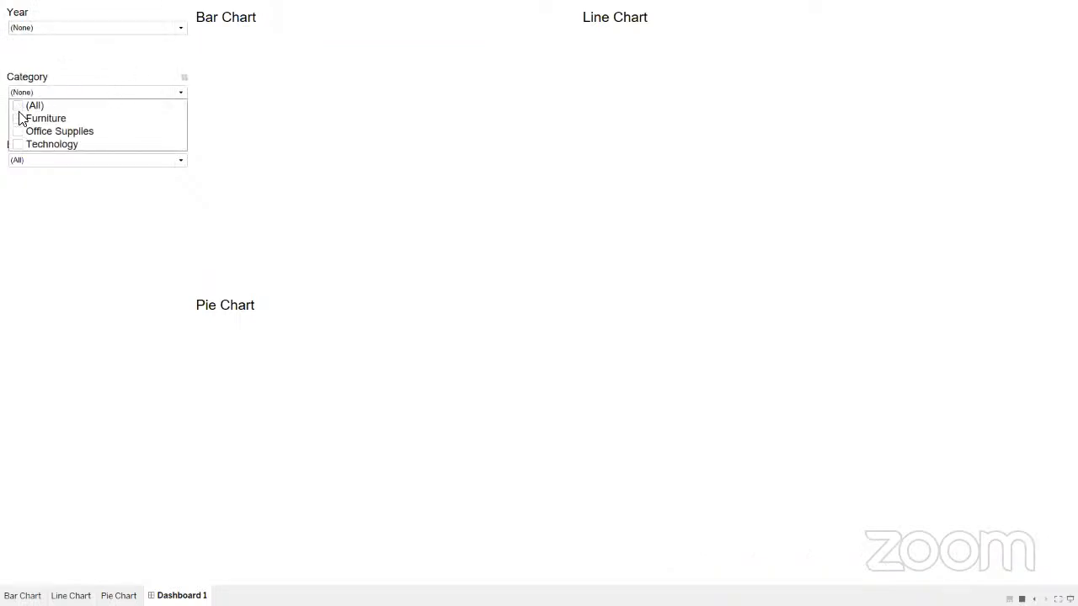
pyautogui.click(19, 118)
pyautogui.click(19, 118)
pyautogui.click(18, 132)
pyautogui.click(19, 132)
pyautogui.click(18, 119)
pyautogui.click(19, 106)
pyautogui.click(33, 106)
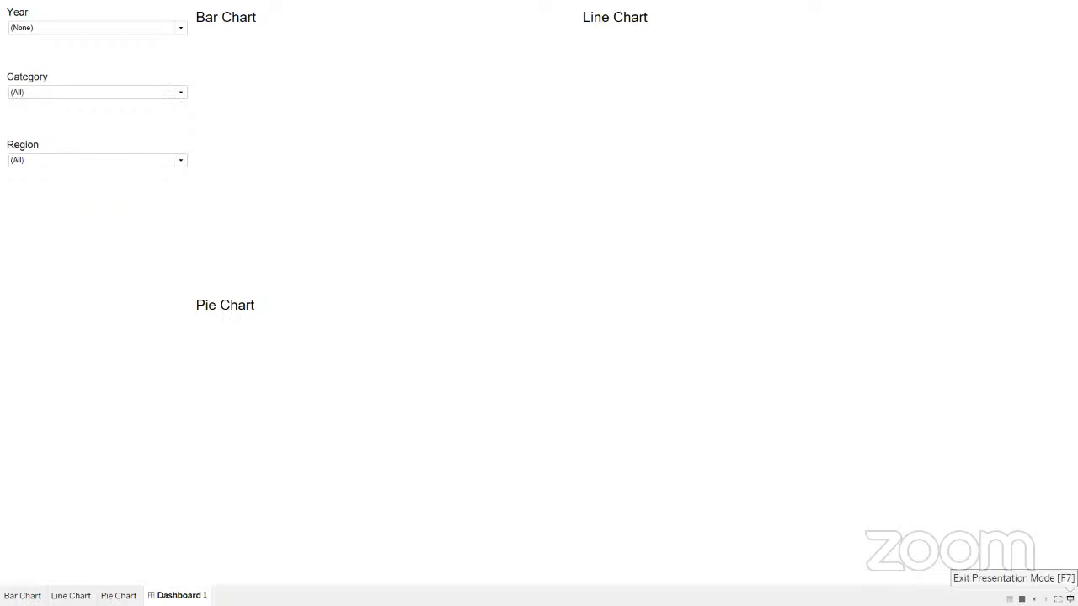
# Exit presentation mode and check which worksheets the Category filter is applied to, leaving the selection as it is
pyautogui.click(1070, 599)
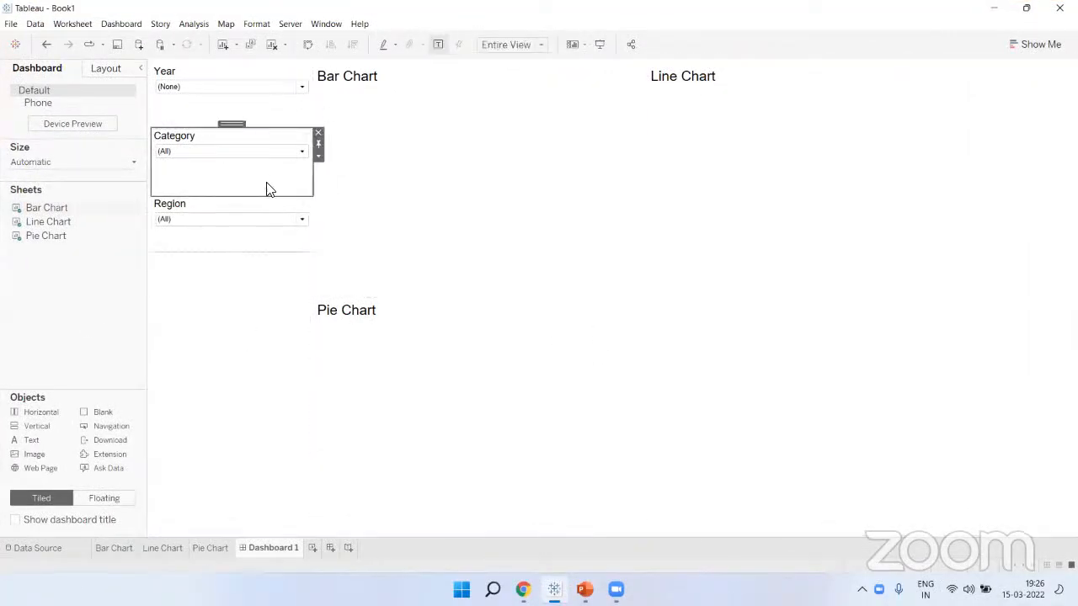
pyautogui.click(319, 159)
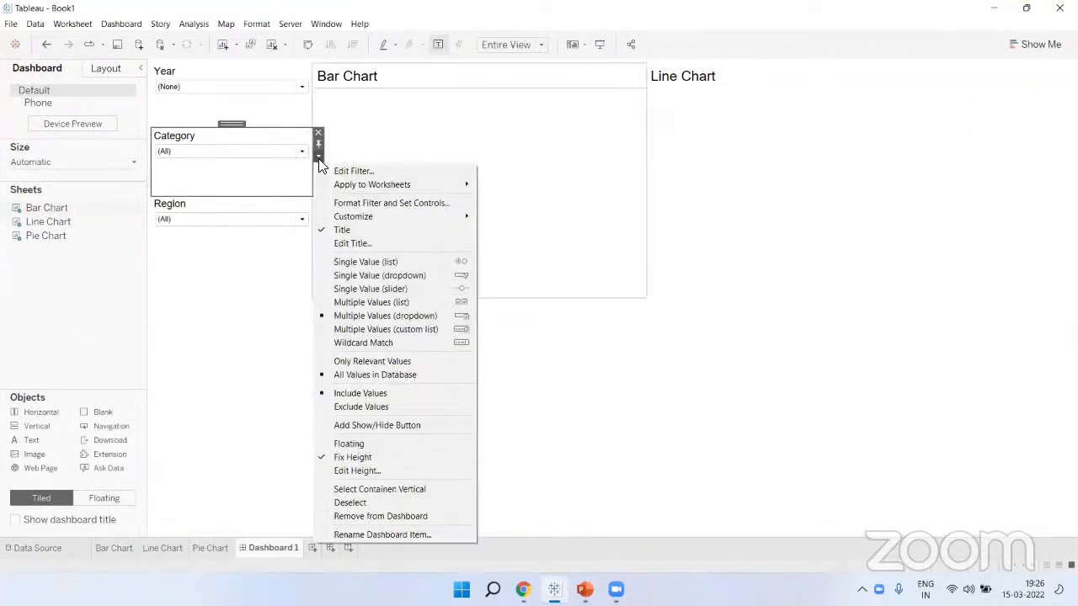
pyautogui.moveTo(367, 186)
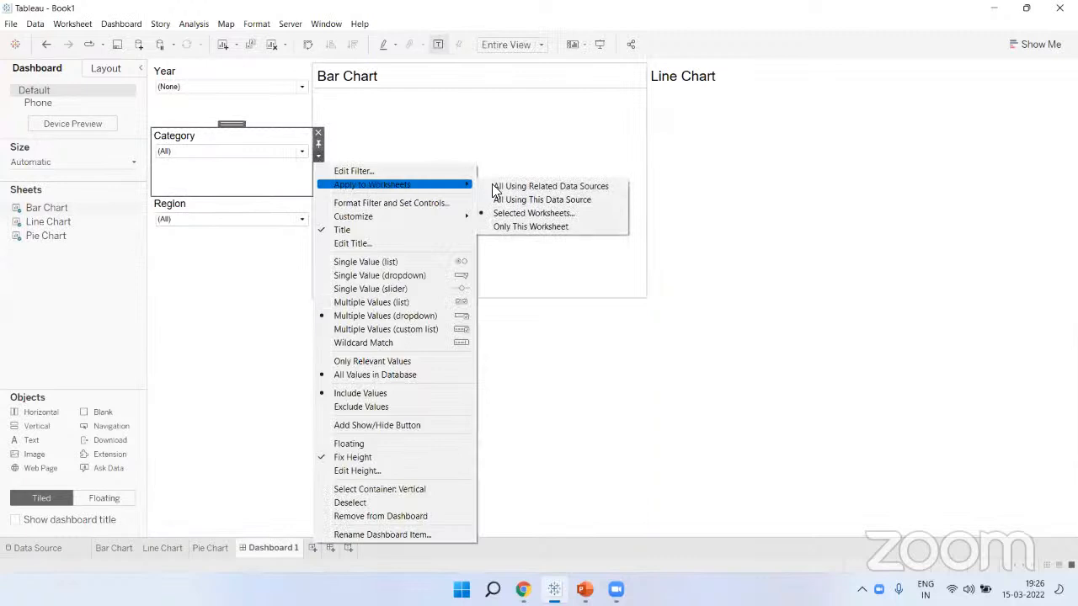
pyautogui.click(531, 215)
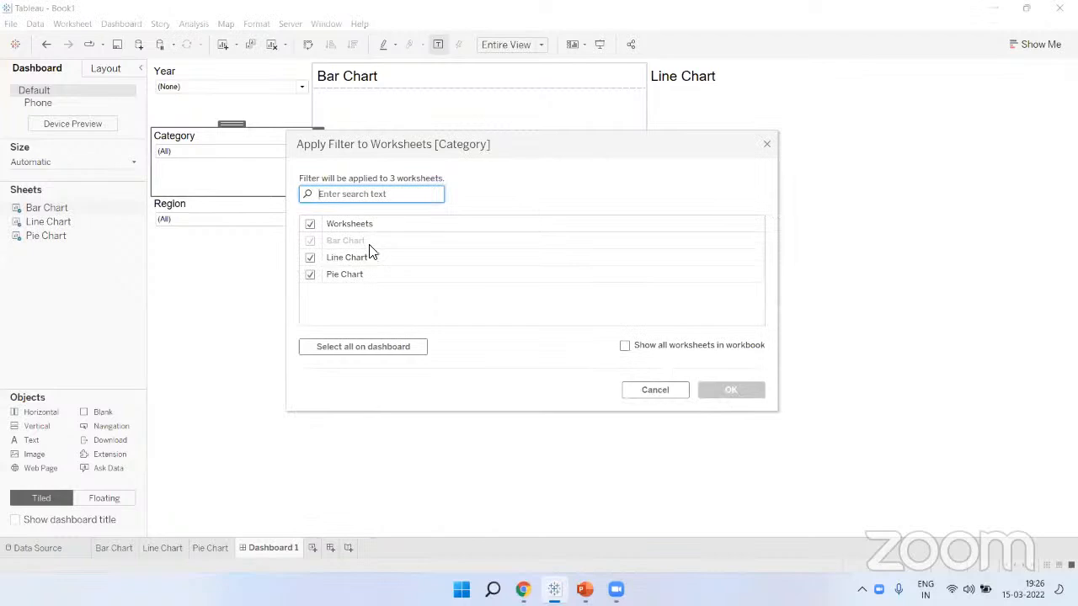
pyautogui.click(767, 144)
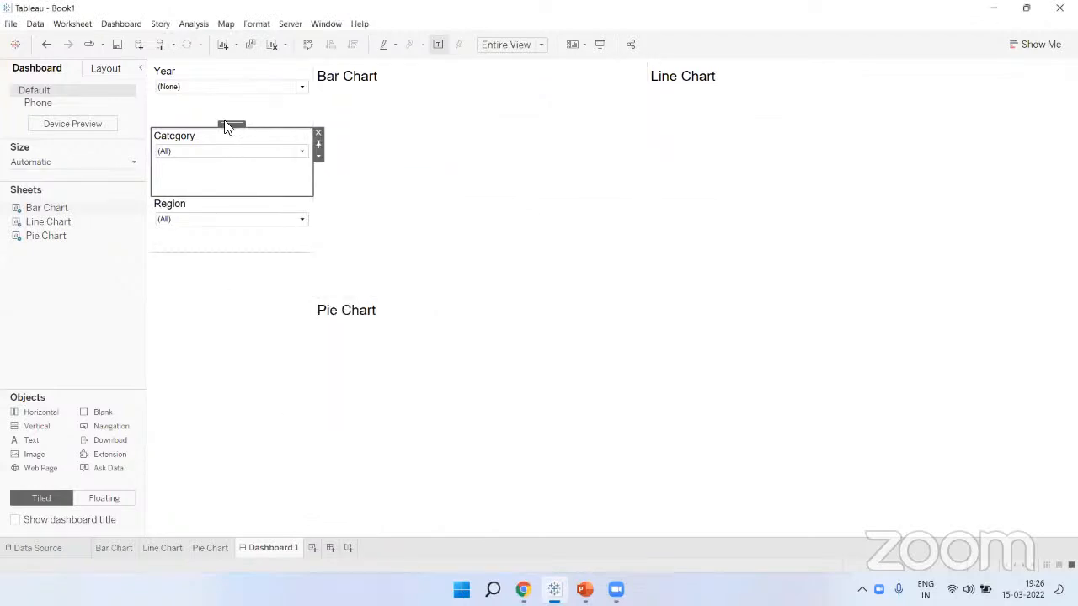
# Reset the Year filter to all years and show the dashboard in presentation mode
pyautogui.click(185, 91)
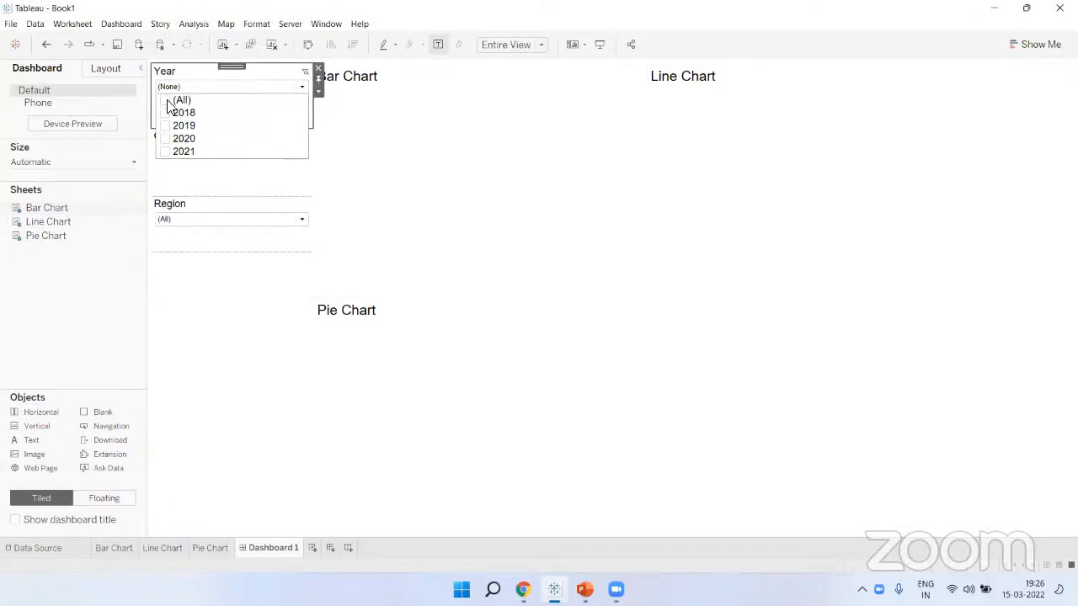
pyautogui.click(166, 101)
pyautogui.click(600, 45)
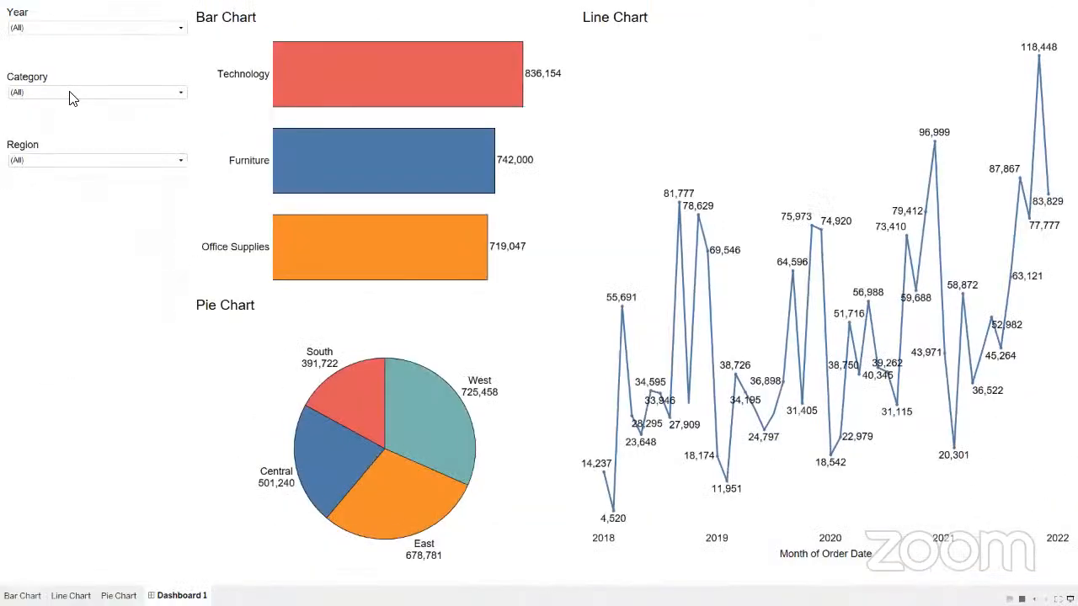
# Test the Category filter with only Furniture selected, adding Office Supplies and Technology back one at a time
pyautogui.click(69, 93)
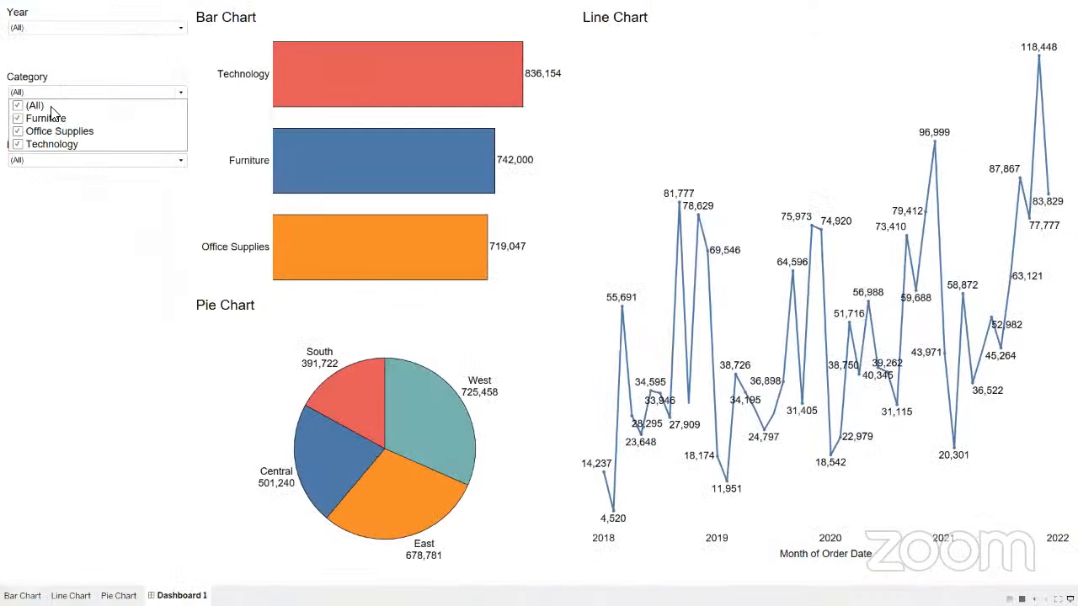
pyautogui.click(17, 106)
pyautogui.click(17, 118)
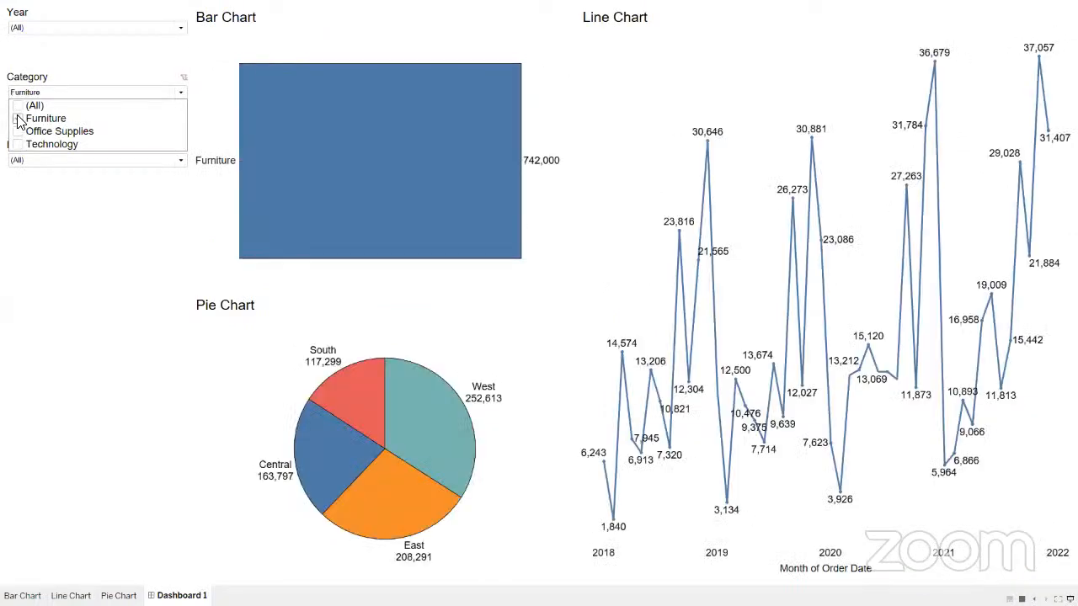
pyautogui.click(17, 132)
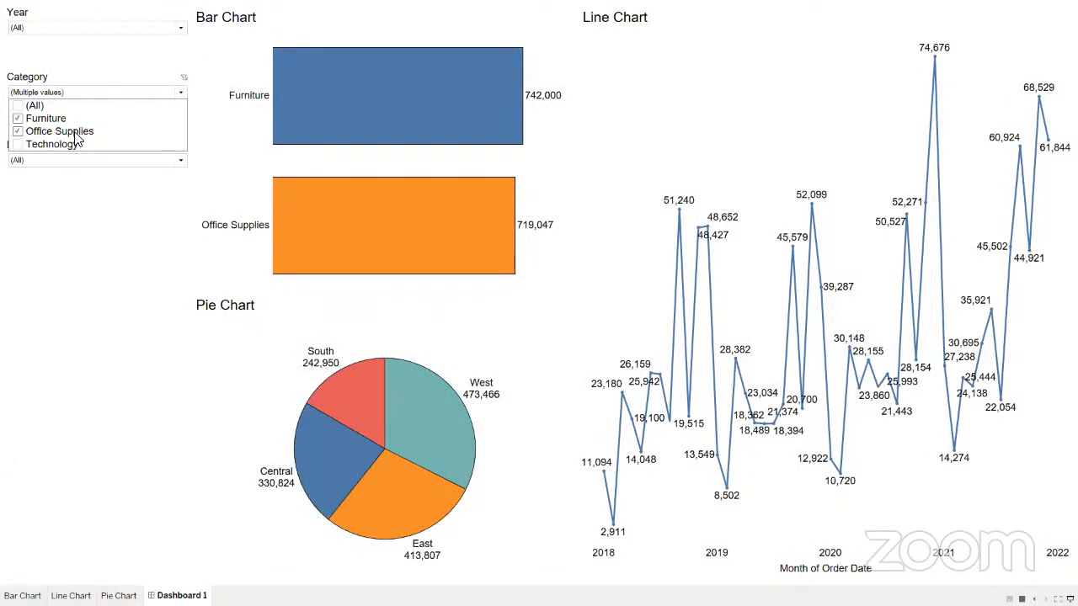
pyautogui.click(19, 145)
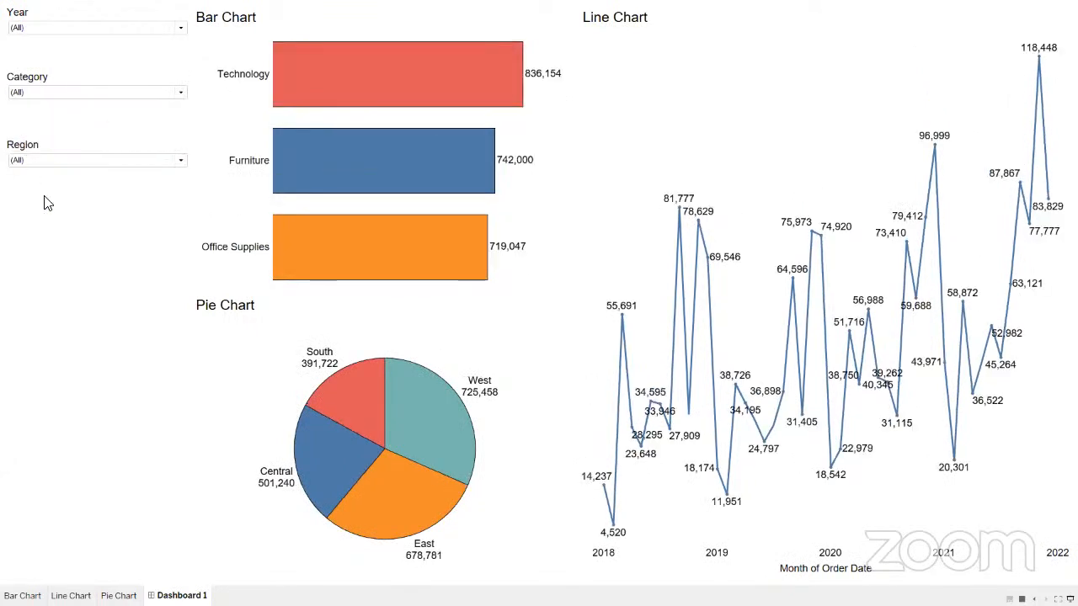
# Test the Region filter with only Central, adding East, South and West one at a time, and exit presentation mode
pyautogui.click(48, 162)
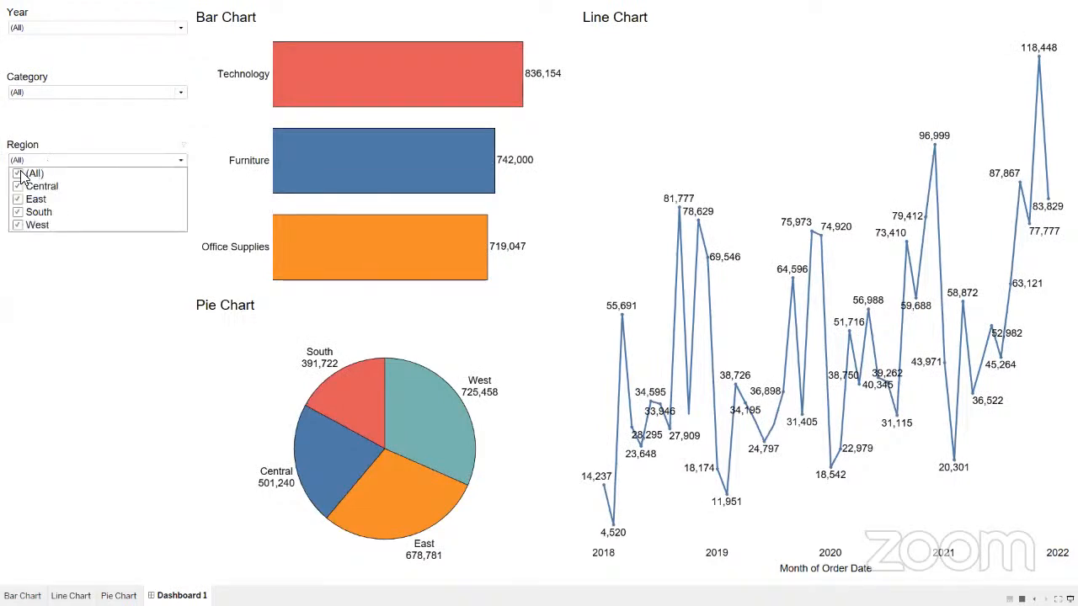
pyautogui.click(19, 175)
pyautogui.click(18, 187)
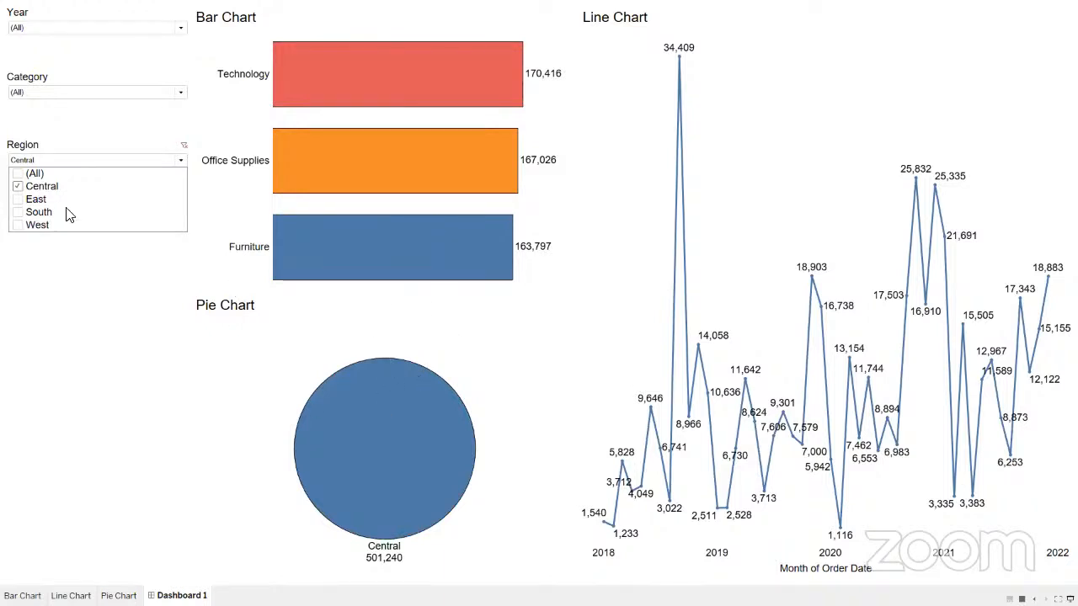
pyautogui.click(18, 199)
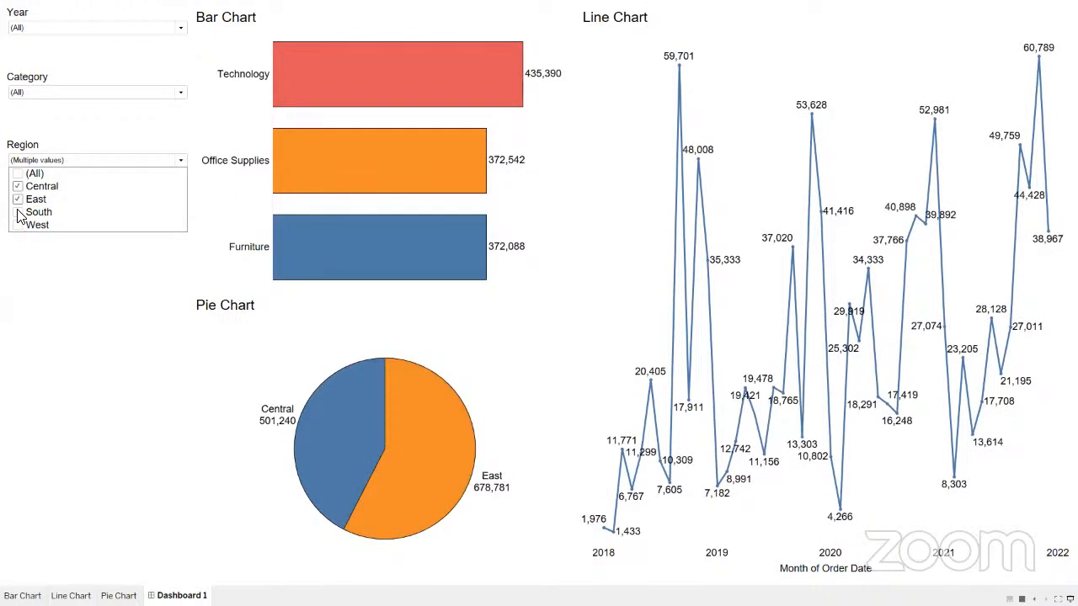
pyautogui.click(18, 213)
pyautogui.click(18, 225)
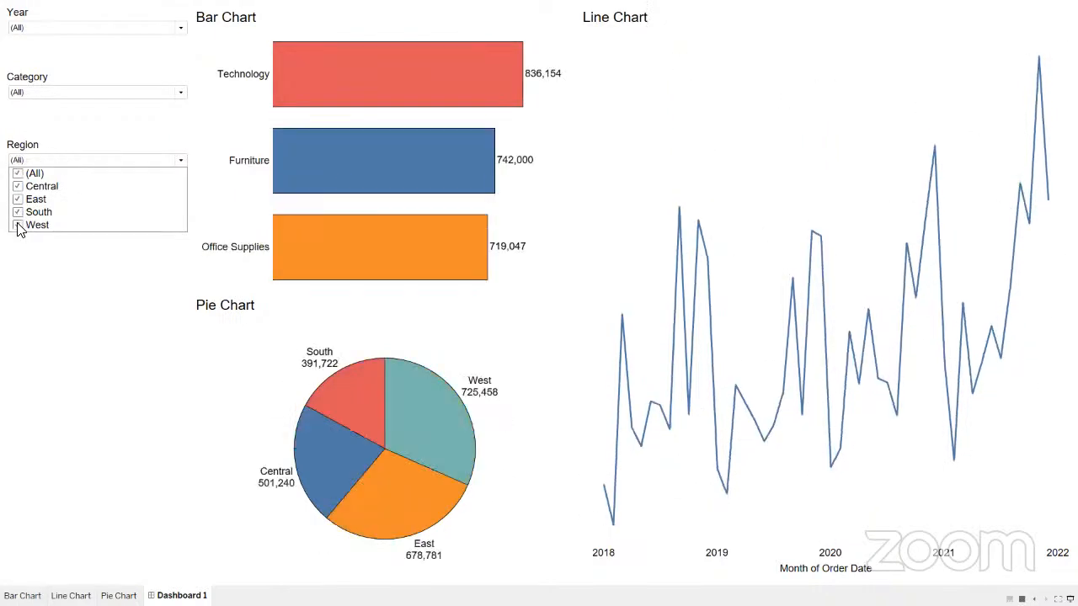
pyautogui.click(139, 339)
pyautogui.press('Escape')
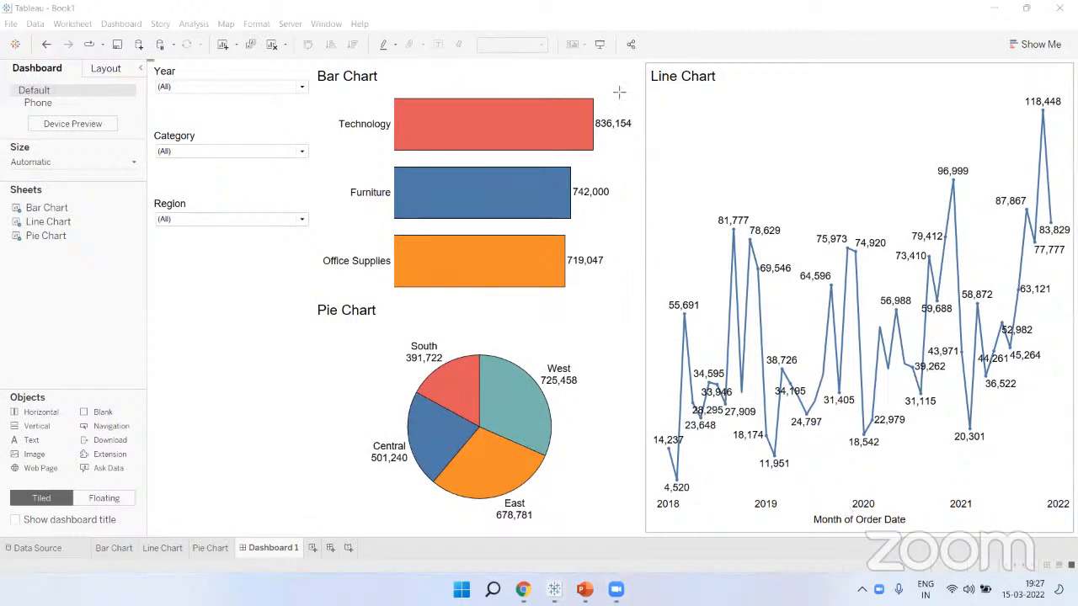
pyautogui.moveTo(147, 59); pyautogui.dragTo(1068, 105)
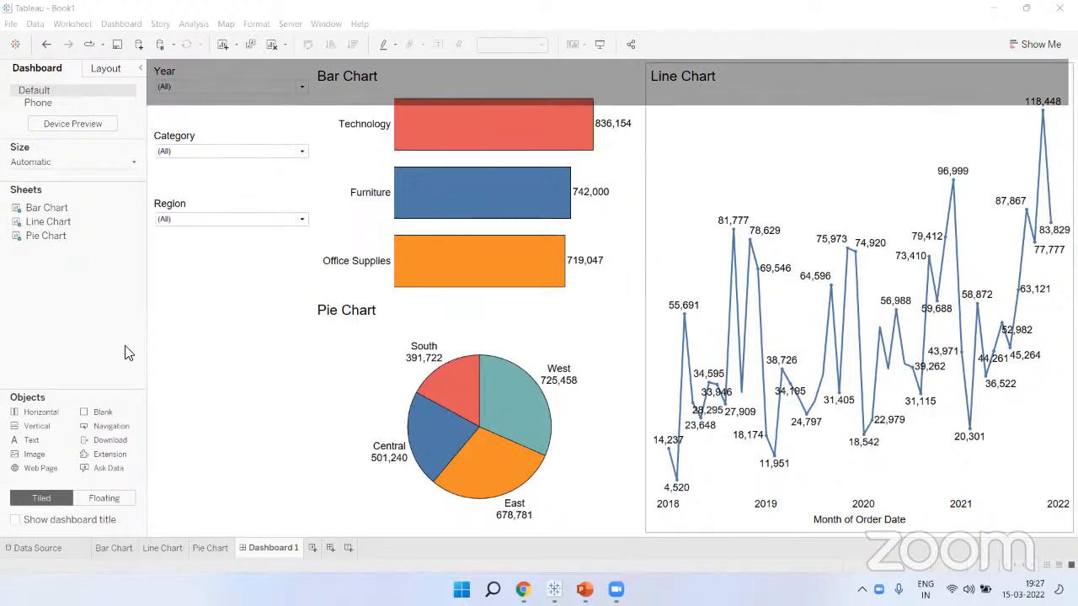
pyautogui.click(58, 421)
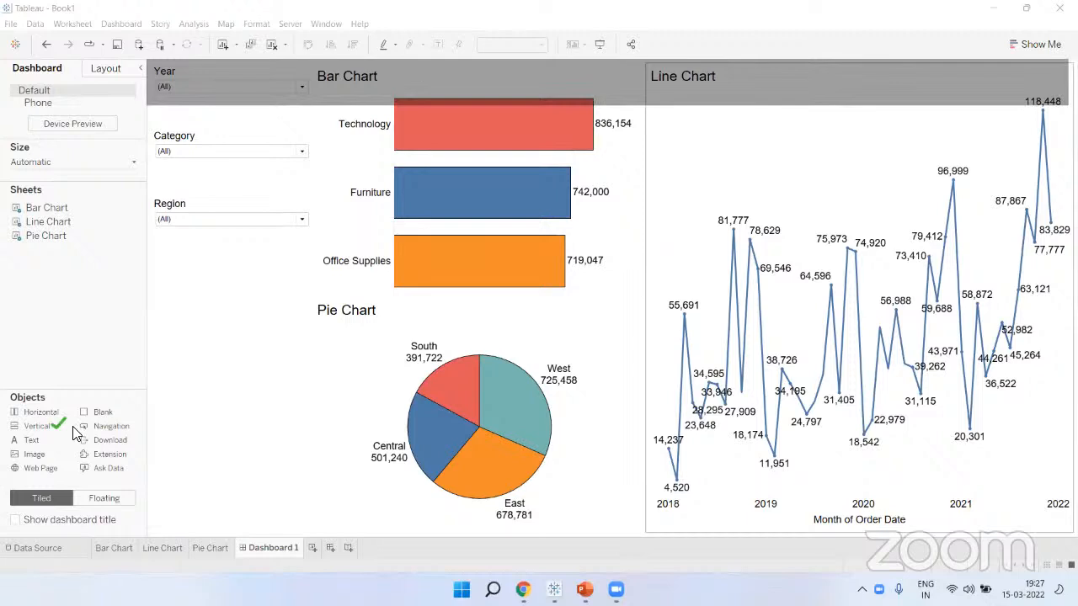
pyautogui.click(12, 434)
pyautogui.click(622, 160)
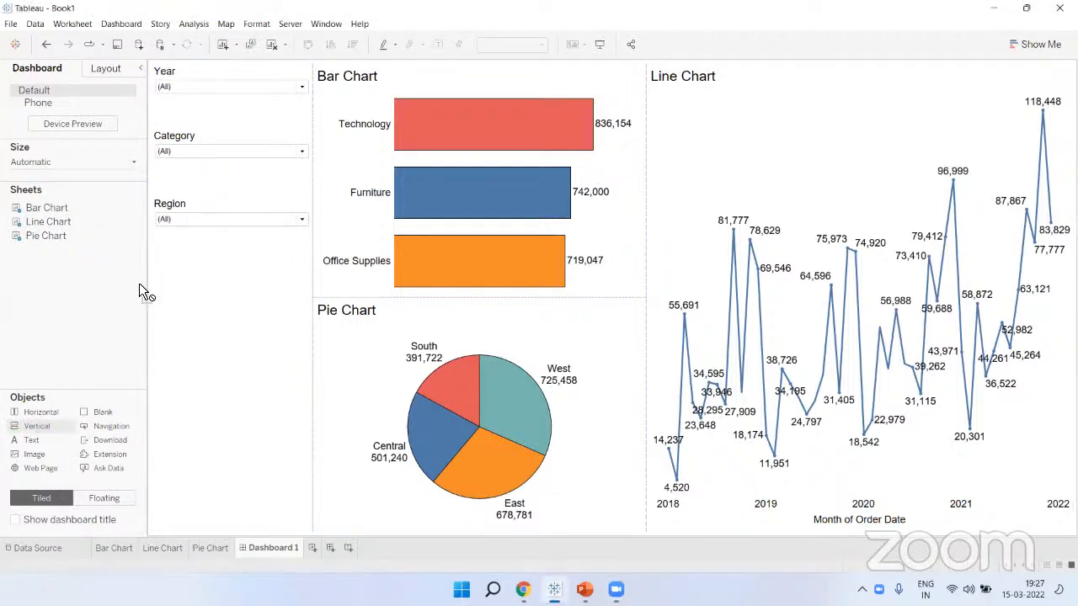
# Add a full-width vertical container above the filters and charts, and make the Bar Chart slightly taller against the Pie Chart
pyautogui.click(240, 177)
pyautogui.click(343, 104)
pyautogui.moveTo(383, 82); pyautogui.dragTo(397, 68)
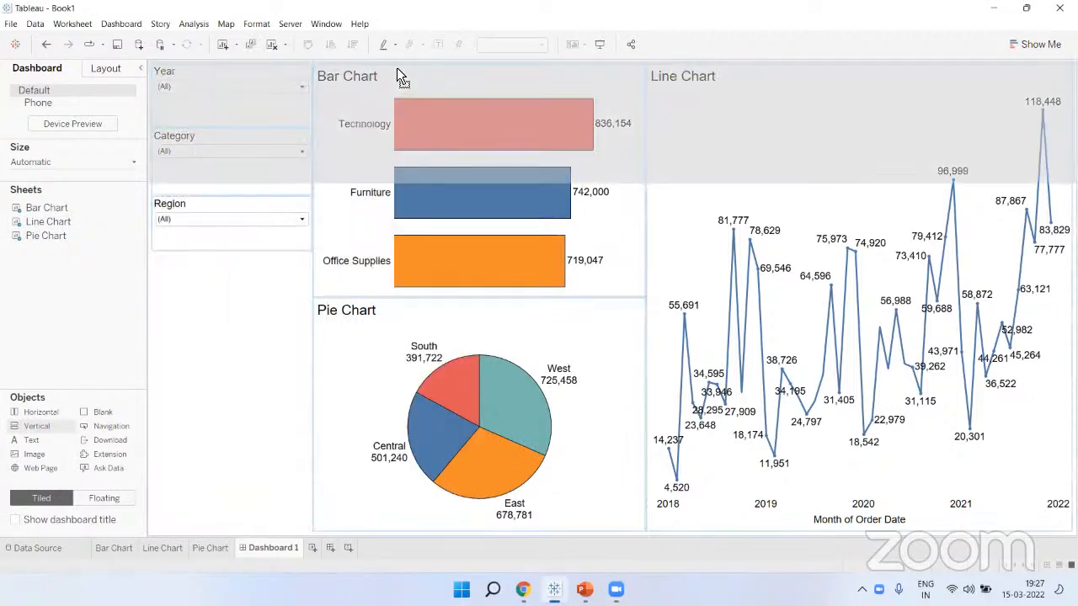
pyautogui.moveTo(397, 68); pyautogui.dragTo(396, 71)
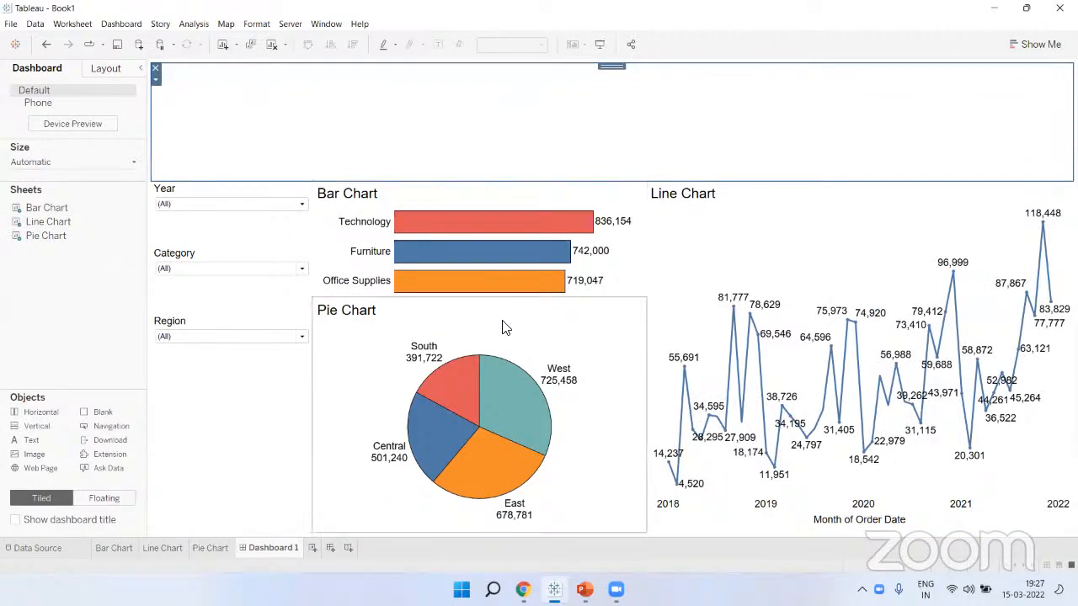
pyautogui.moveTo(502, 299); pyautogui.dragTo(502, 314)
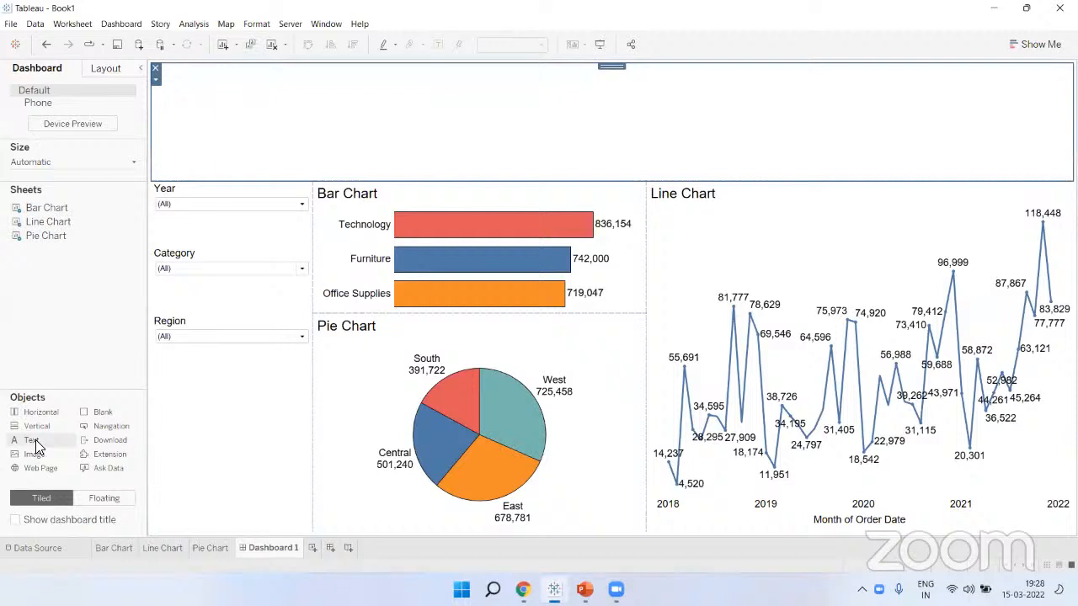
# Add a text object reading "Sales Dashboard" to the empty container above the charts, formatted at size 36, dark blue and centred
pyautogui.moveTo(37, 434); pyautogui.dragTo(476, 121)
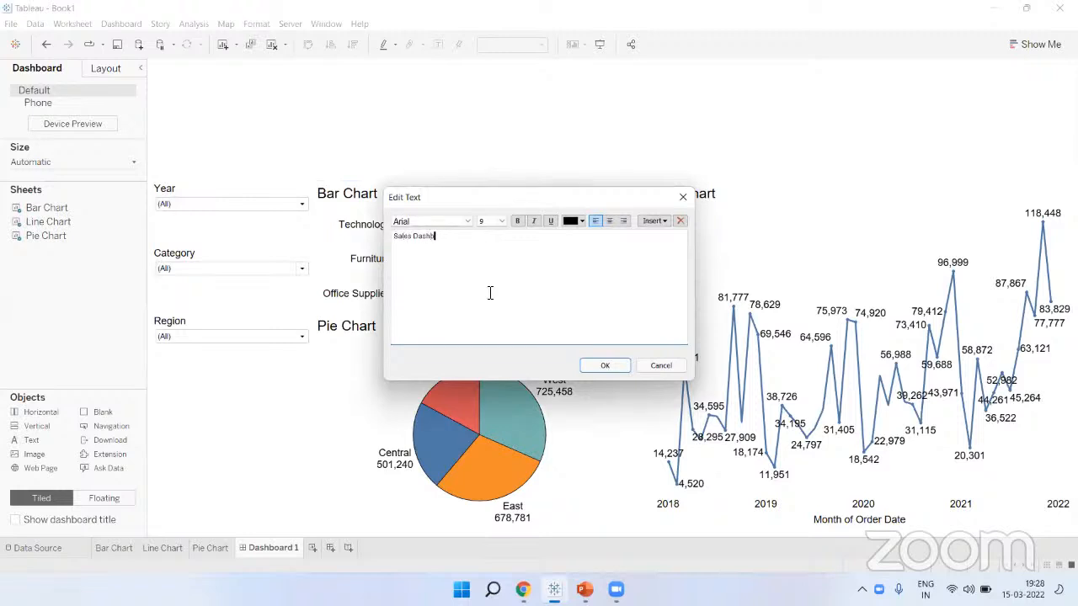
pyautogui.hotkey('ctrl', 'a')
pyautogui.click(502, 223)
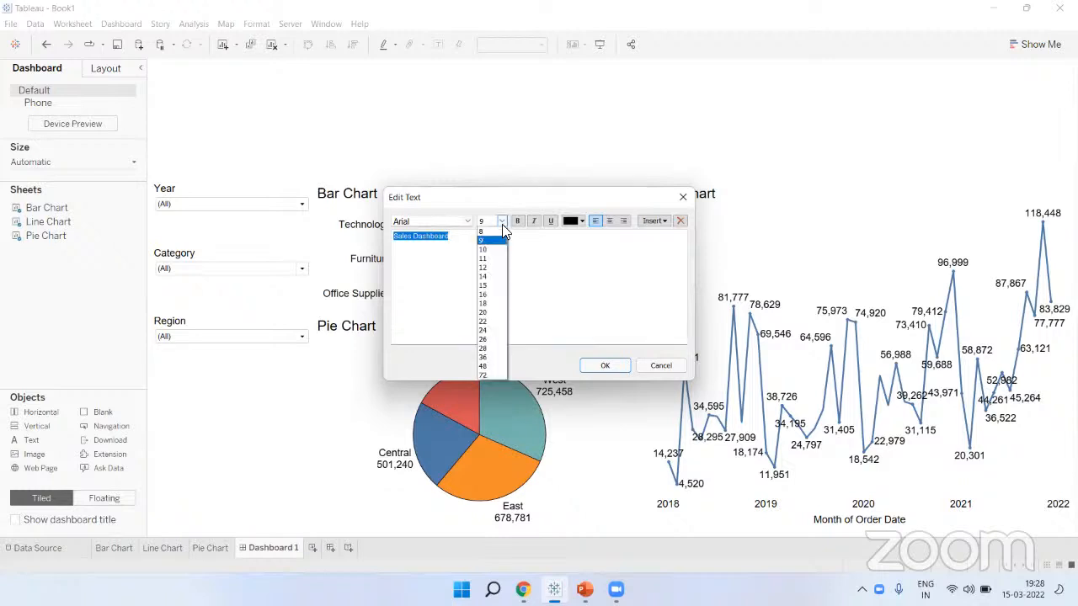
pyautogui.click(491, 360)
pyautogui.click(582, 222)
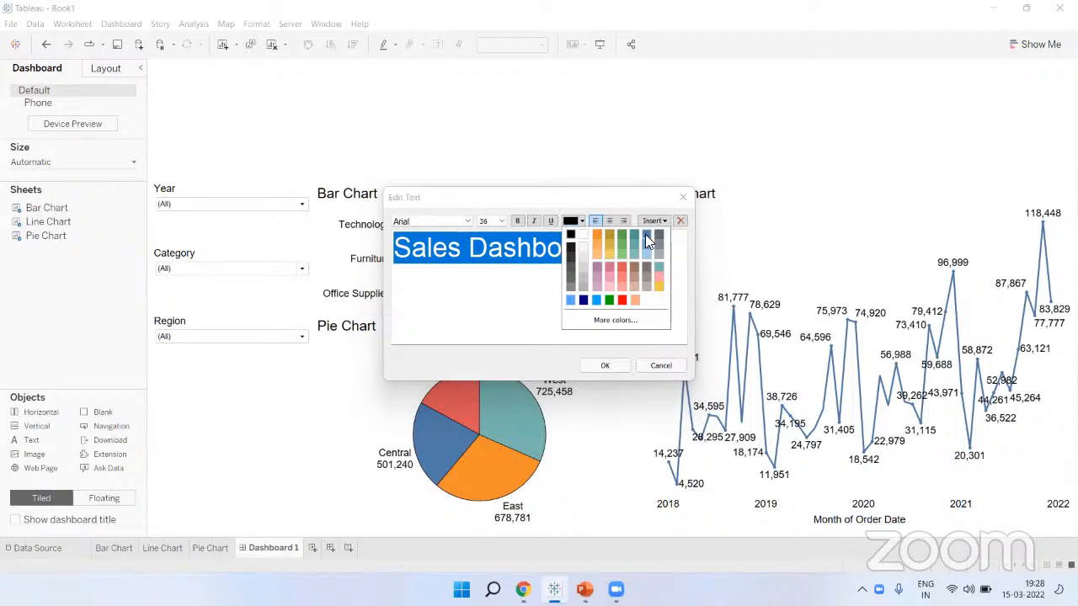
pyautogui.click(583, 301)
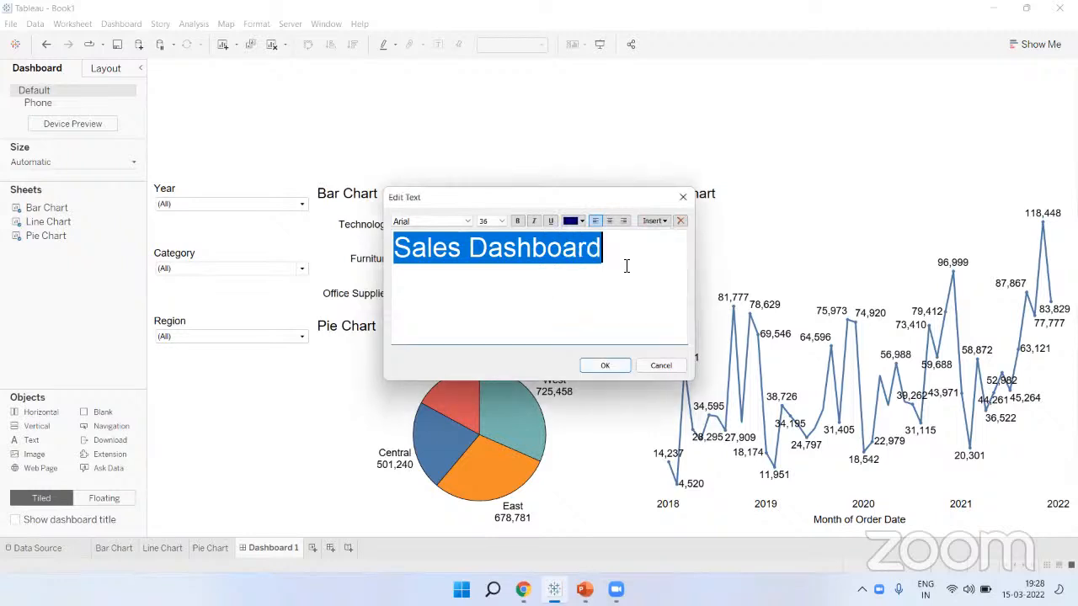
pyautogui.click(609, 221)
pyautogui.click(619, 308)
pyautogui.click(605, 368)
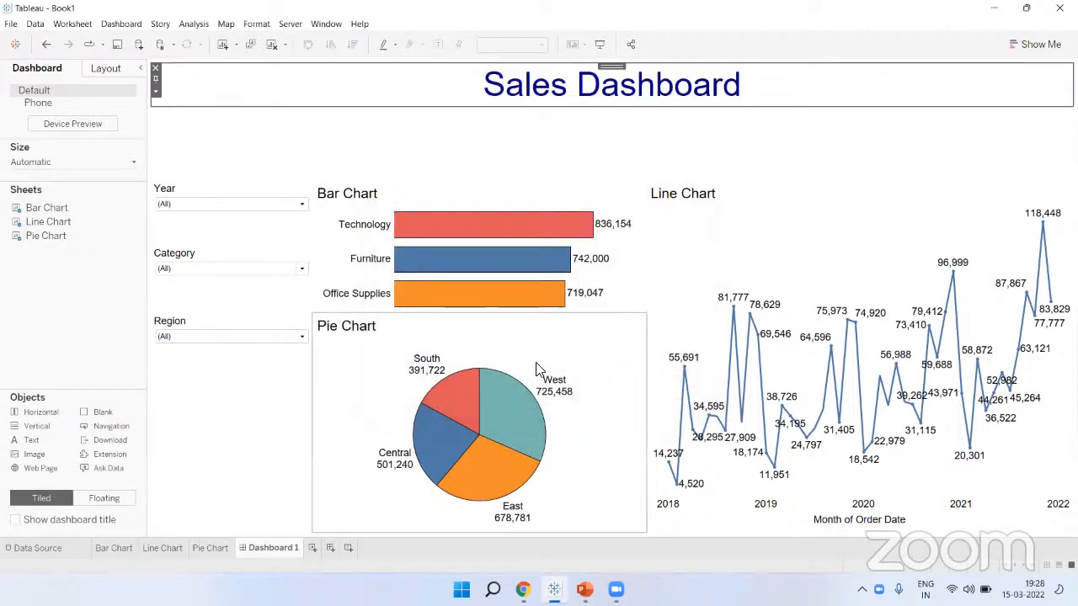
pyautogui.click(604, 166)
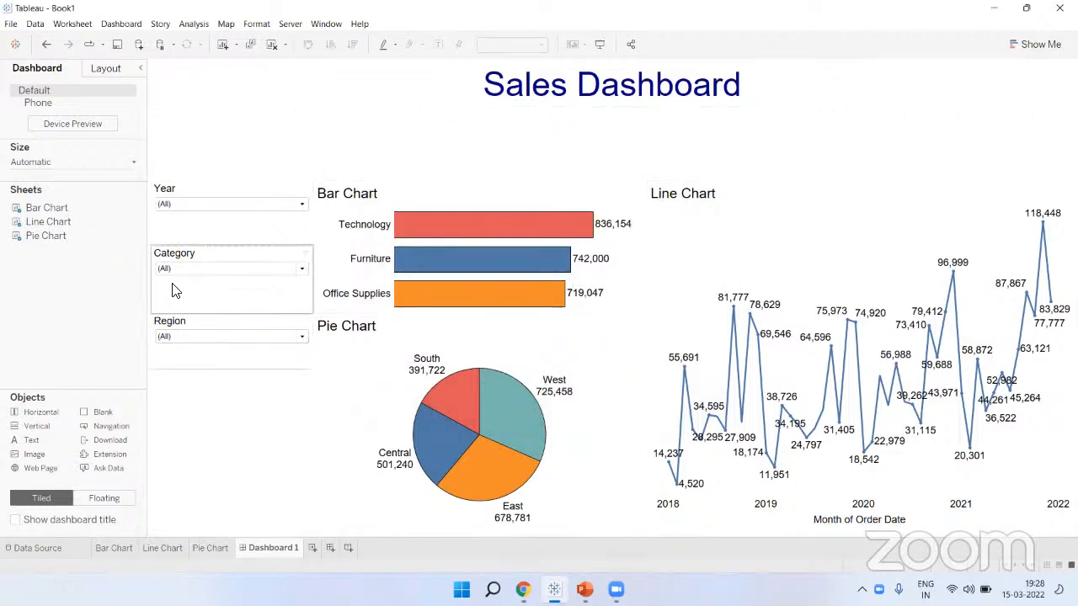
pyautogui.click(434, 101)
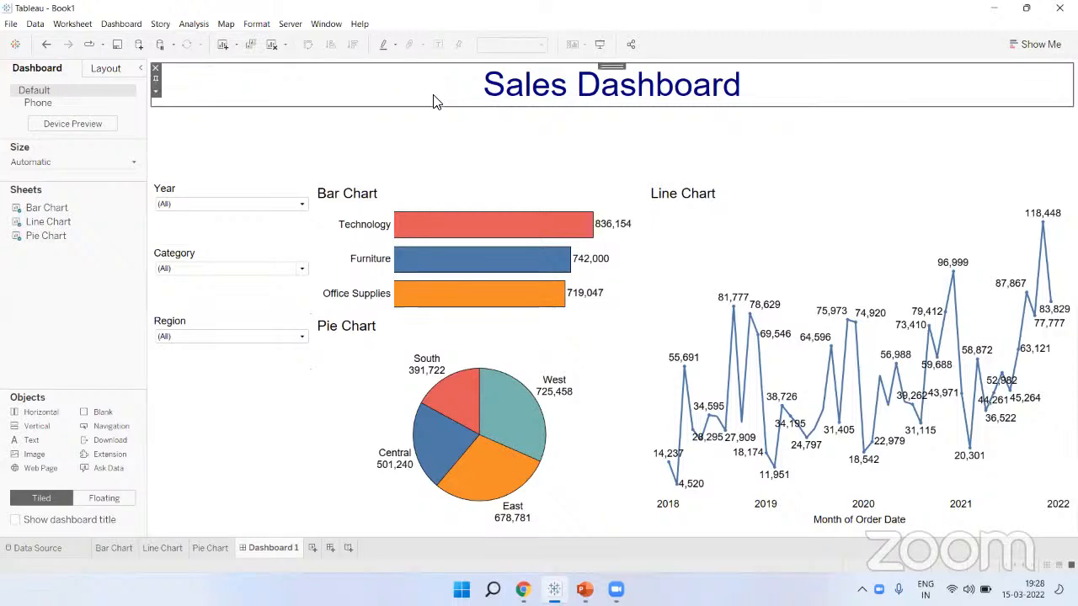
pyautogui.click(445, 139)
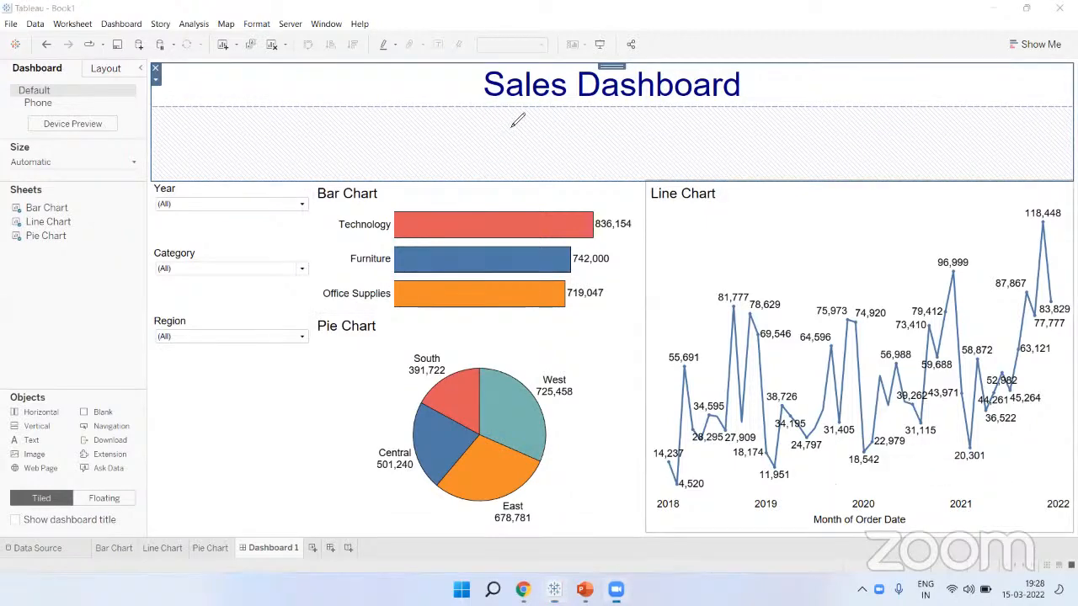
pyautogui.moveTo(511, 127)
pyautogui.mouseDown()
pyautogui.moveTo(512, 118)
pyautogui.moveTo(799, 112)
pyautogui.moveTo(715, 142)
pyautogui.moveTo(511, 145)
pyautogui.mouseUp()
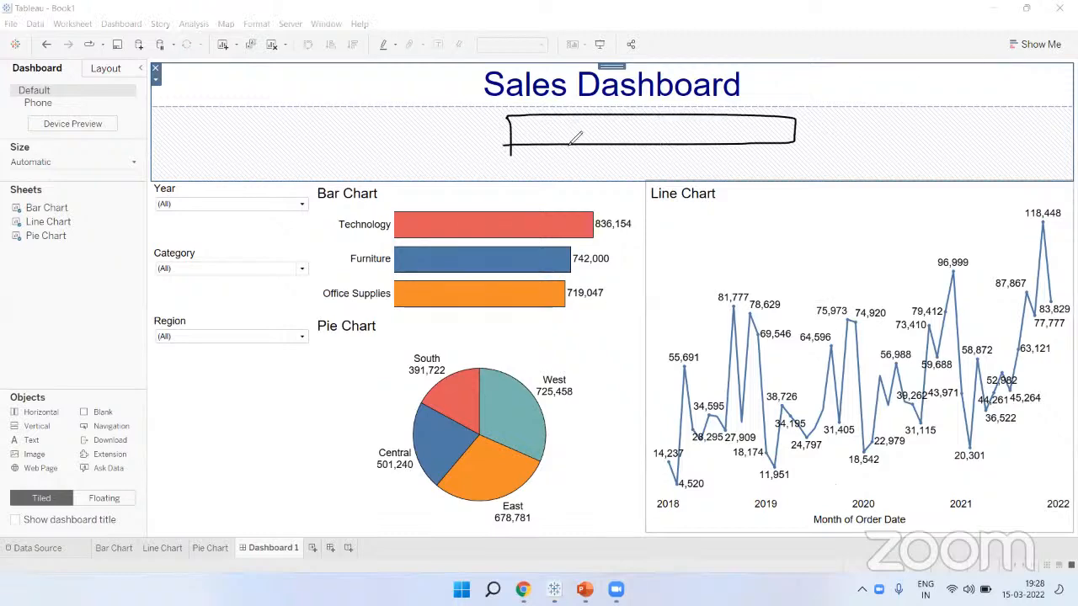
# Distribute the header container's contents evenly and reduce its height so it fits closely around the Sales Dashboard title
pyautogui.click(647, 61)
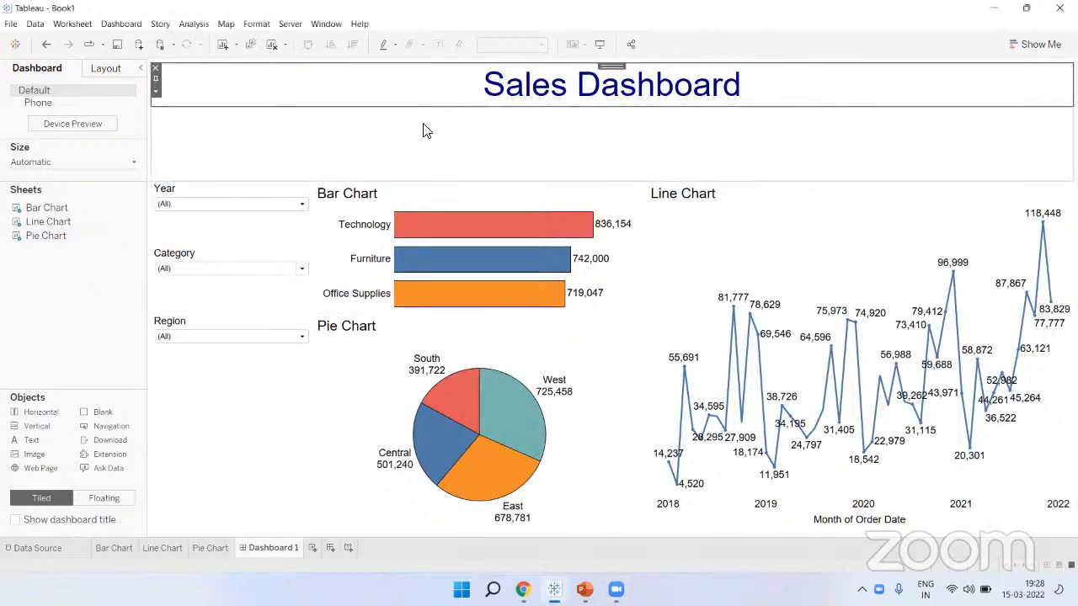
pyautogui.rightClick(526, 140)
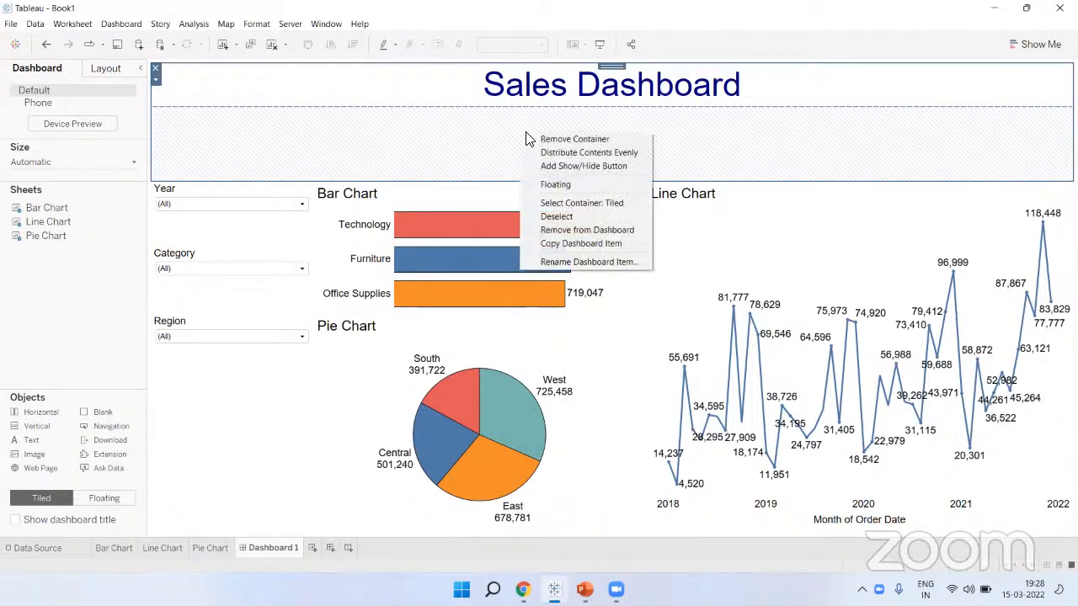
pyautogui.click(576, 160)
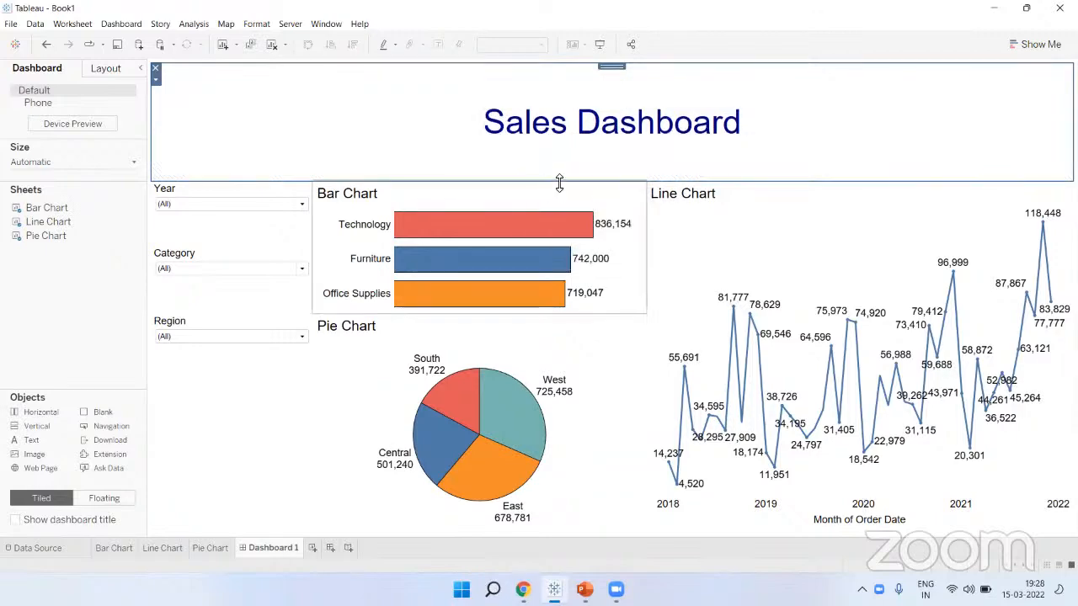
pyautogui.moveTo(561, 181); pyautogui.dragTo(566, 125)
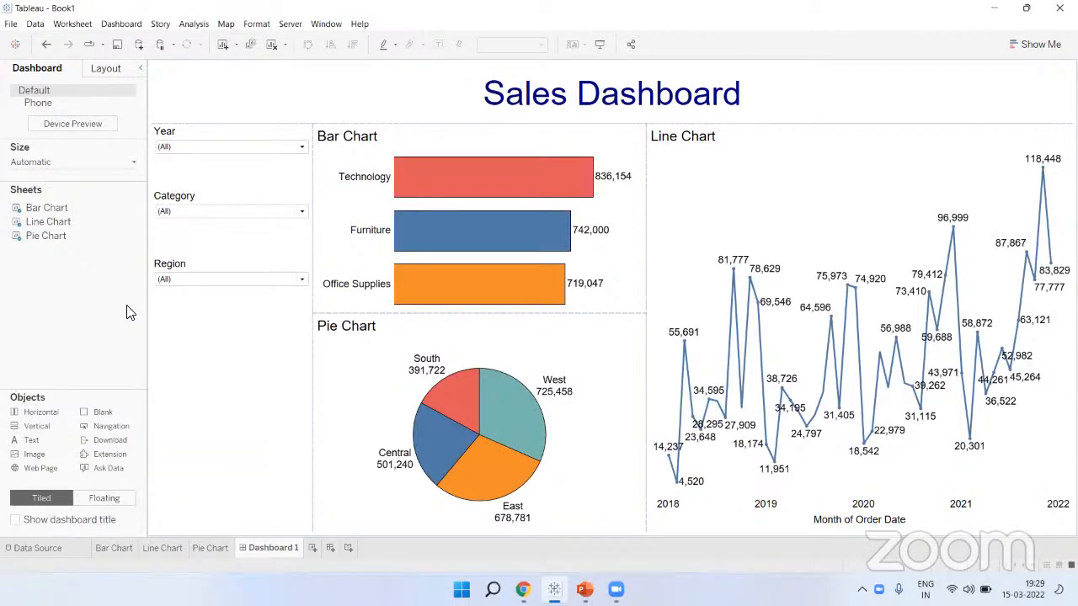
pyautogui.click(495, 107)
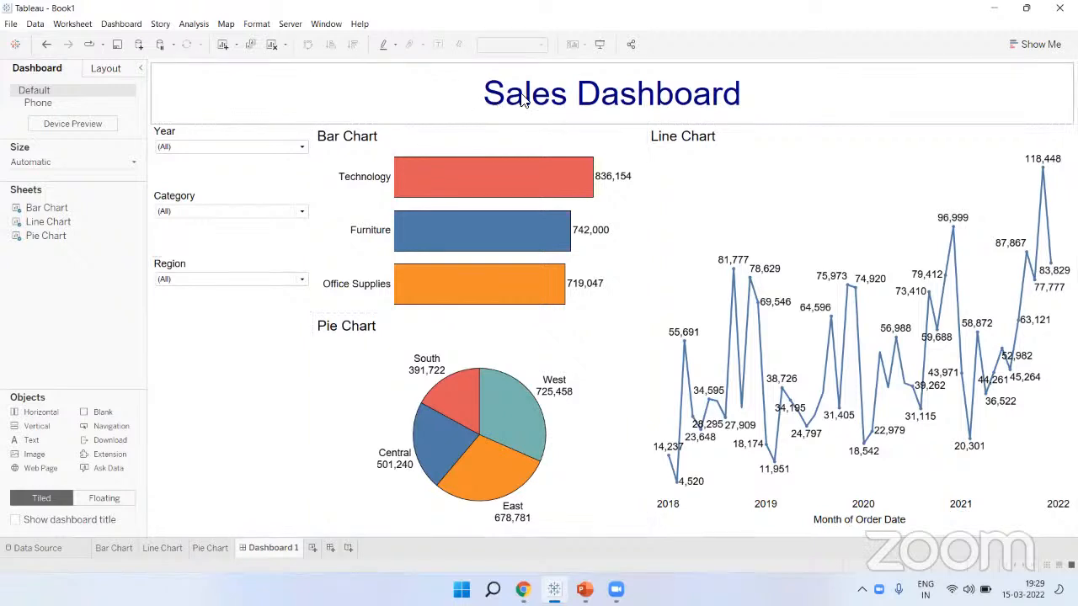
pyautogui.click(914, 466)
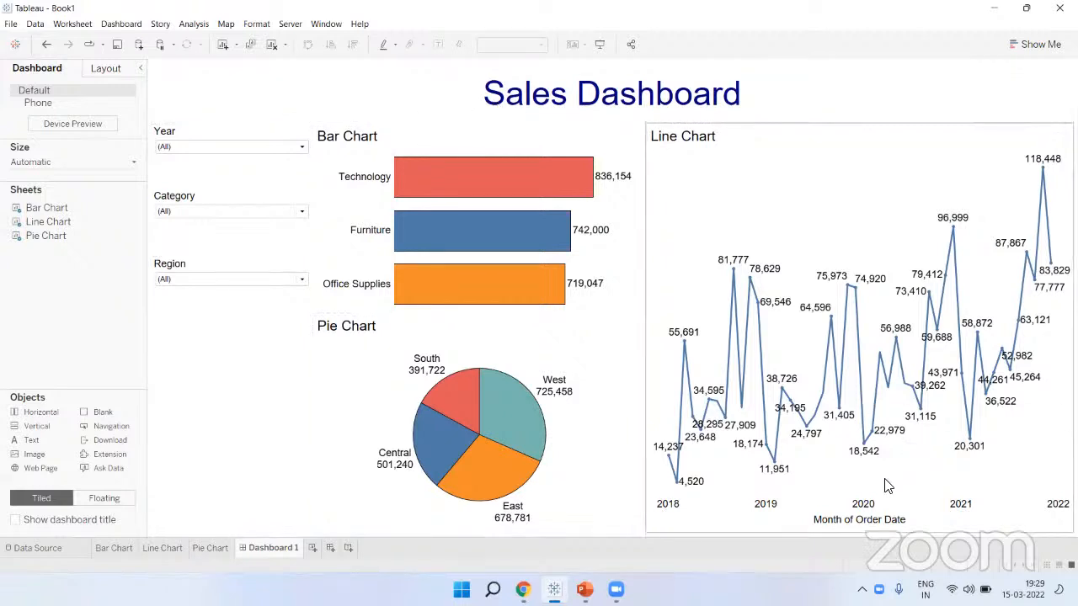
pyautogui.moveTo(165, 94)
pyautogui.mouseDown()
pyautogui.moveTo(165, 73)
pyautogui.moveTo(268, 73)
pyautogui.moveTo(164, 94)
pyautogui.mouseUp()
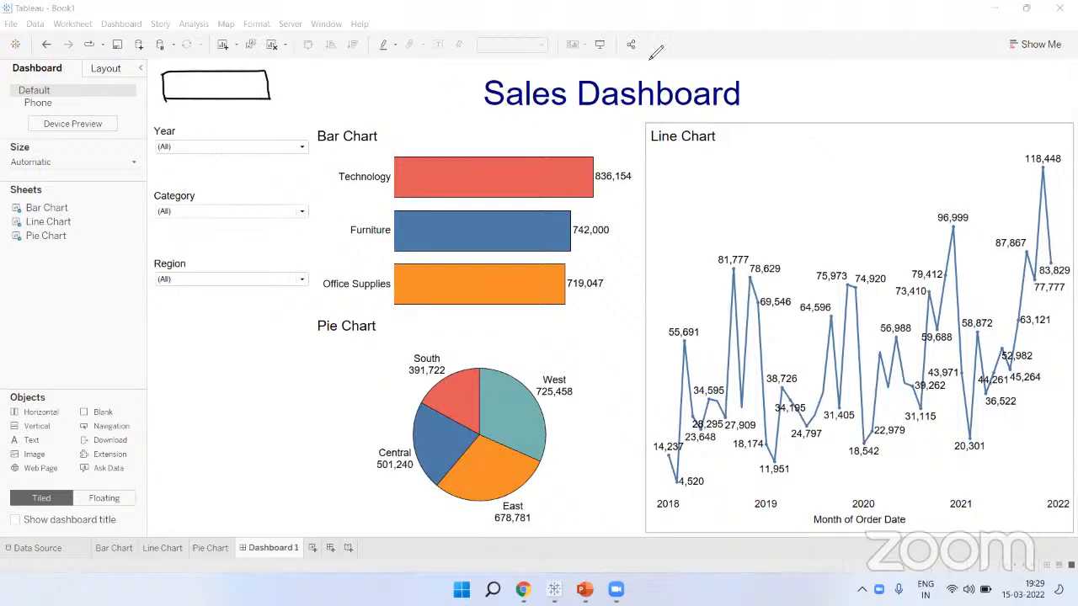
pyautogui.click(581, 128)
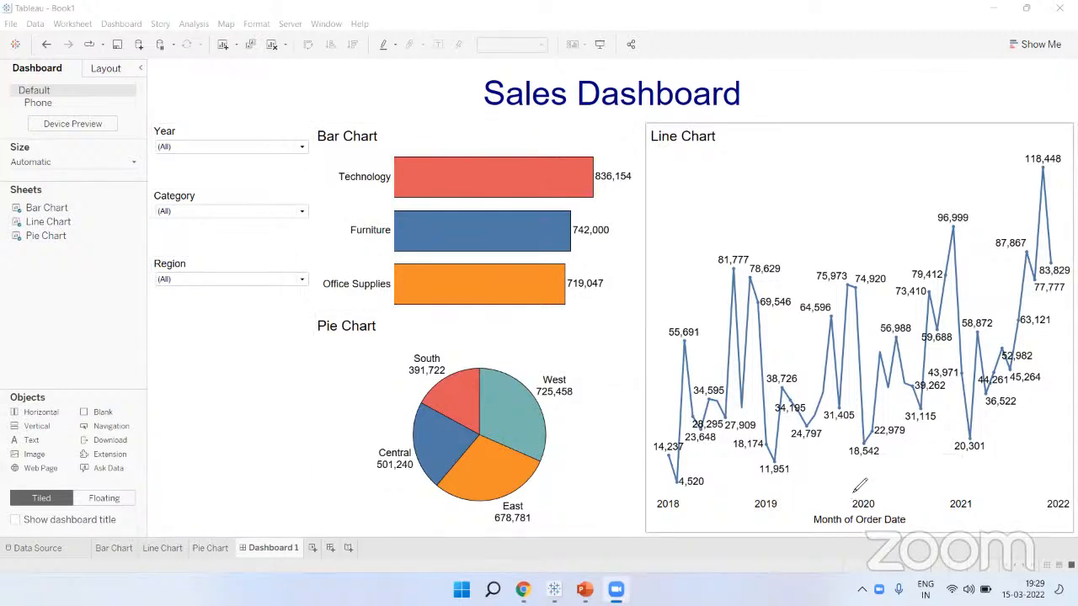
pyautogui.moveTo(188, 80); pyautogui.dragTo(288, 115)
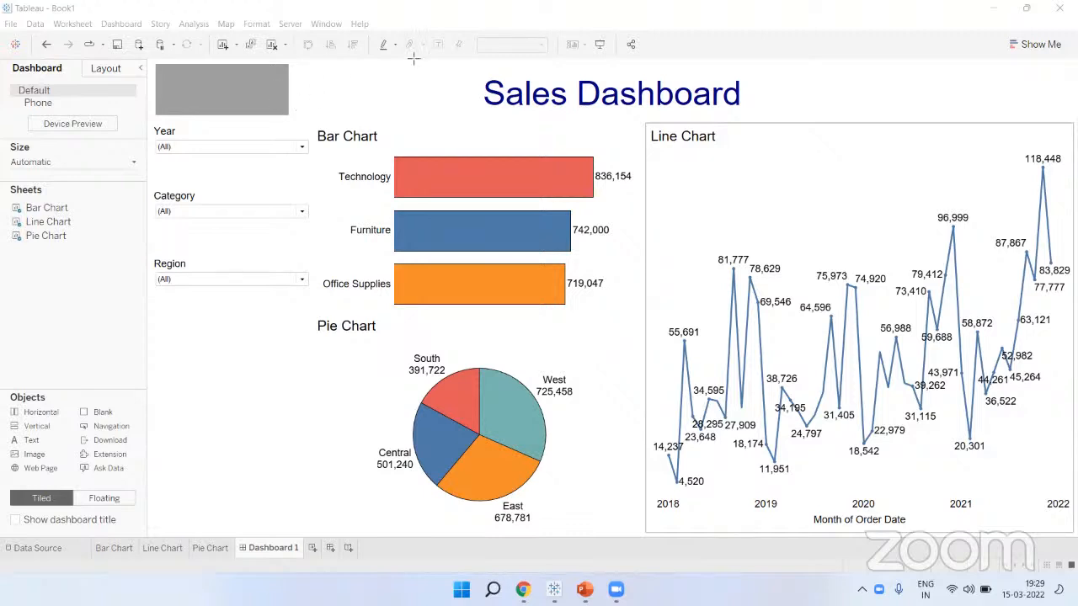
pyautogui.click(398, 88)
# Add a horizontal container beside the title, before its text, and narrow it to a small logo-sized box
pyautogui.click(18, 414)
pyautogui.click(32, 413)
pyautogui.moveTo(117, 202); pyautogui.dragTo(209, 108)
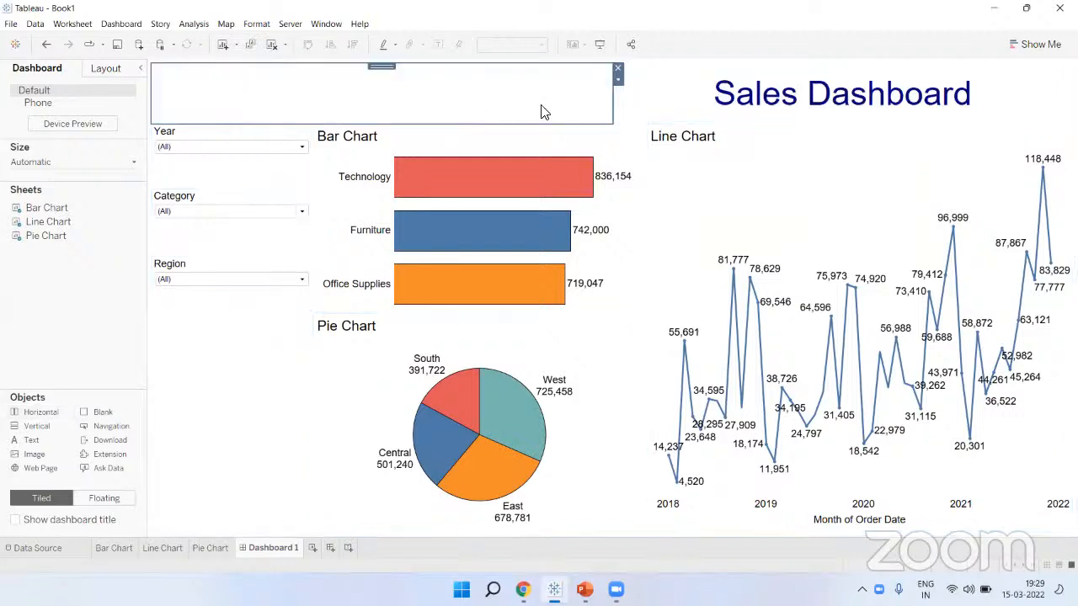
pyautogui.click(470, 104)
pyautogui.moveTo(606, 97); pyautogui.dragTo(206, 100)
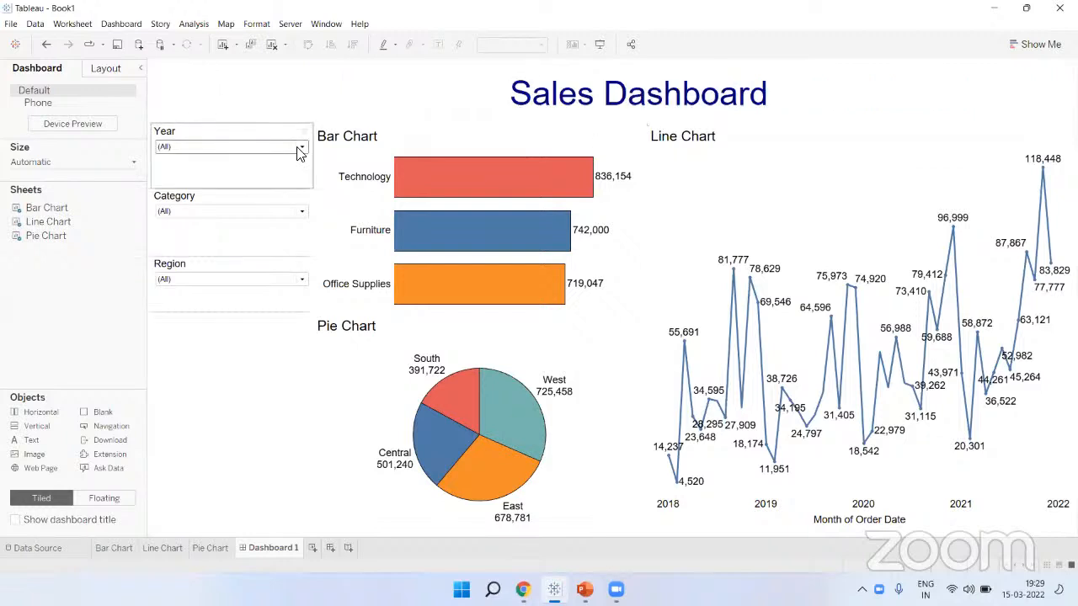
pyautogui.click(355, 100)
pyautogui.click(181, 105)
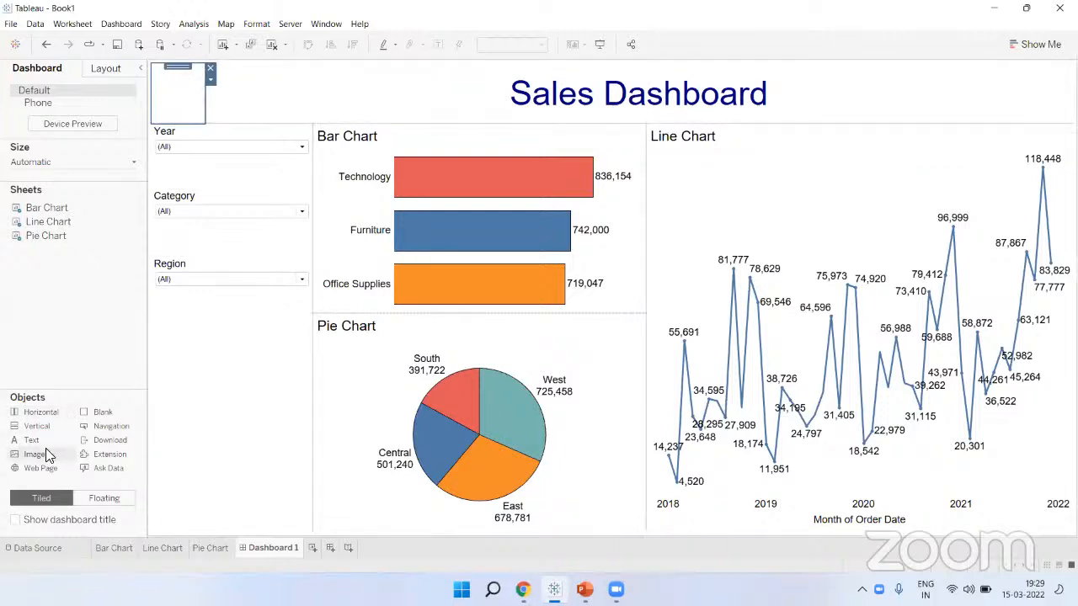
# Add an image object to the small header container using light.png from the Shapes > Bug Tracking folder, fitted and centred
pyautogui.moveTo(41, 446); pyautogui.dragTo(168, 98)
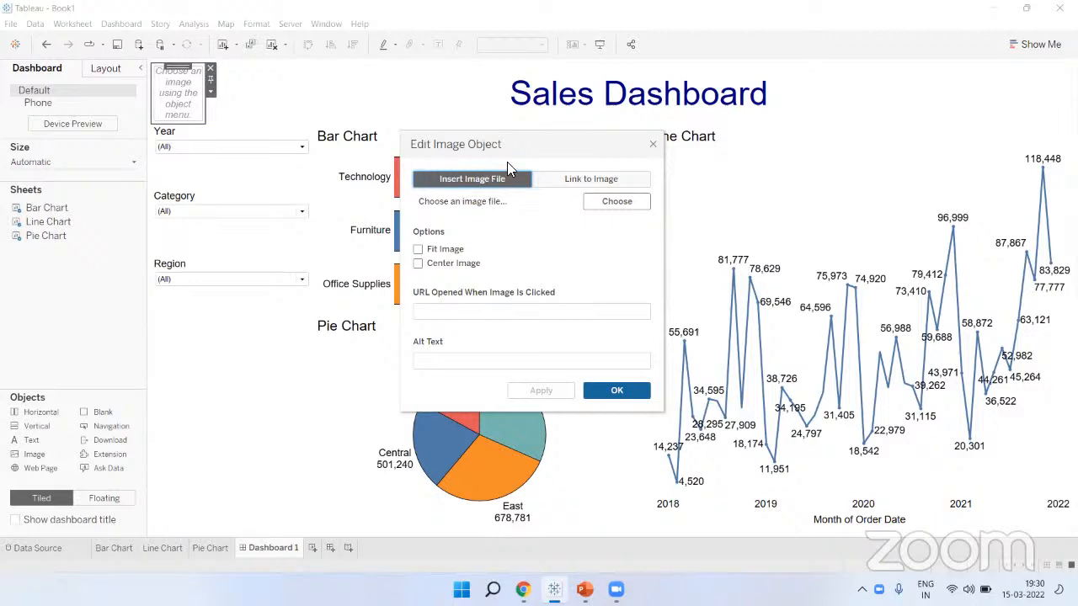
pyautogui.moveTo(517, 149); pyautogui.dragTo(534, 132)
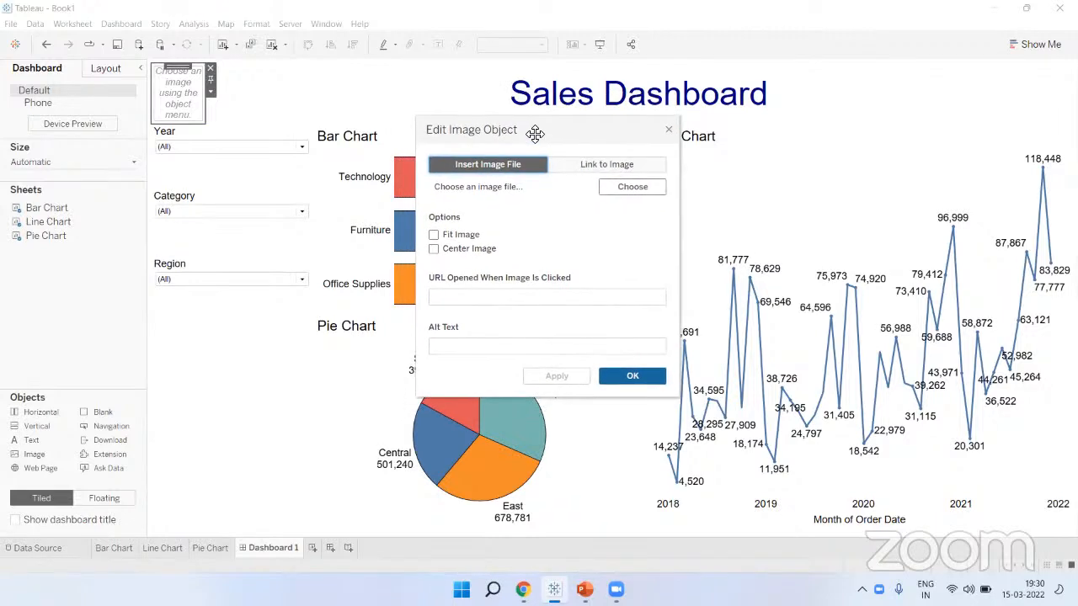
pyautogui.click(619, 188)
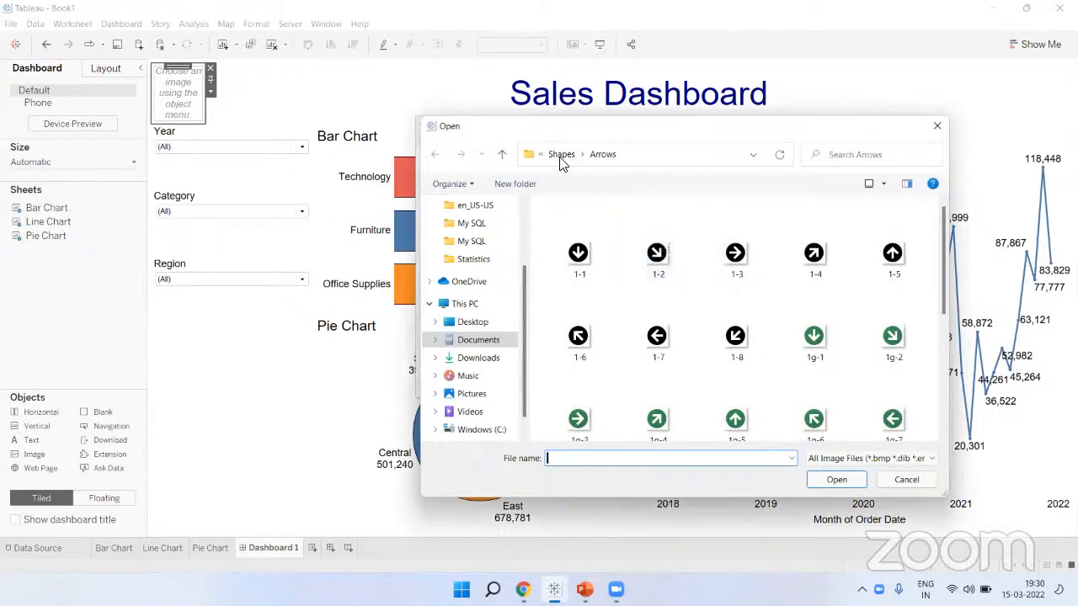
pyautogui.click(561, 156)
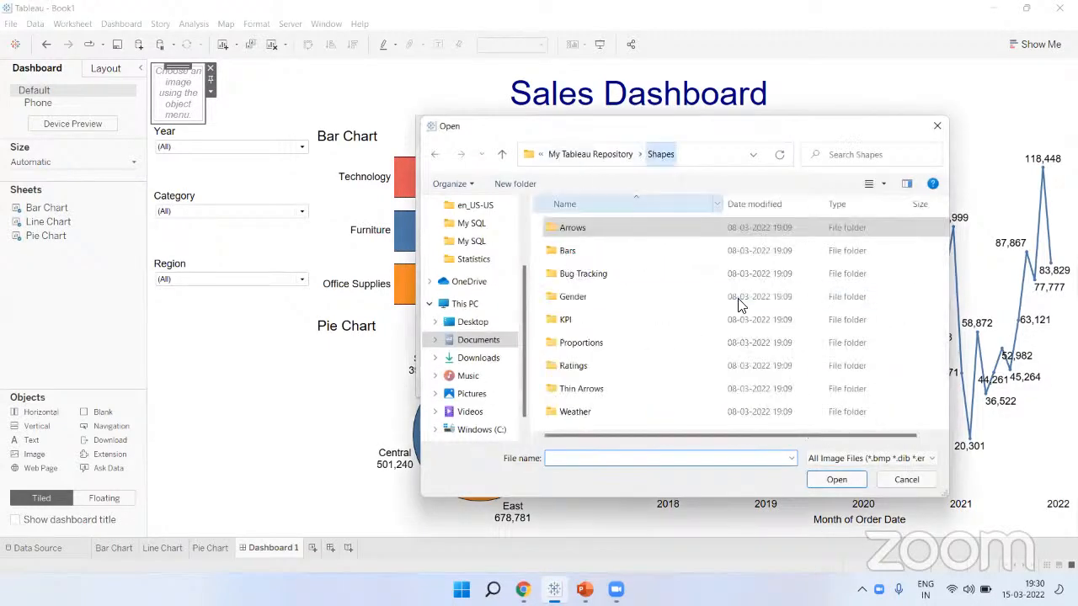
pyautogui.doubleClick(592, 283)
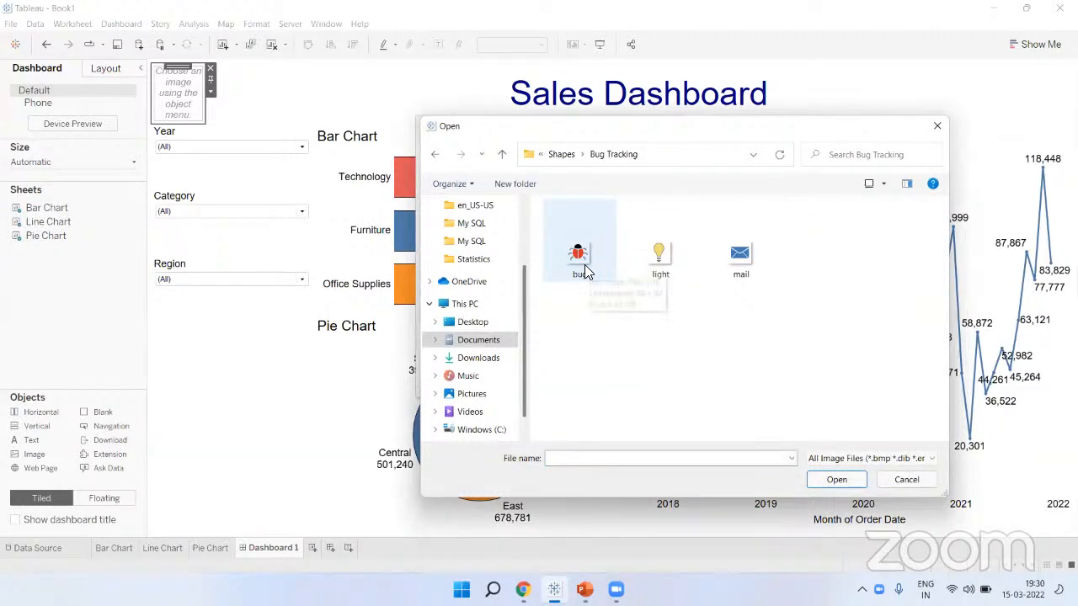
pyautogui.click(659, 257)
pyautogui.click(834, 482)
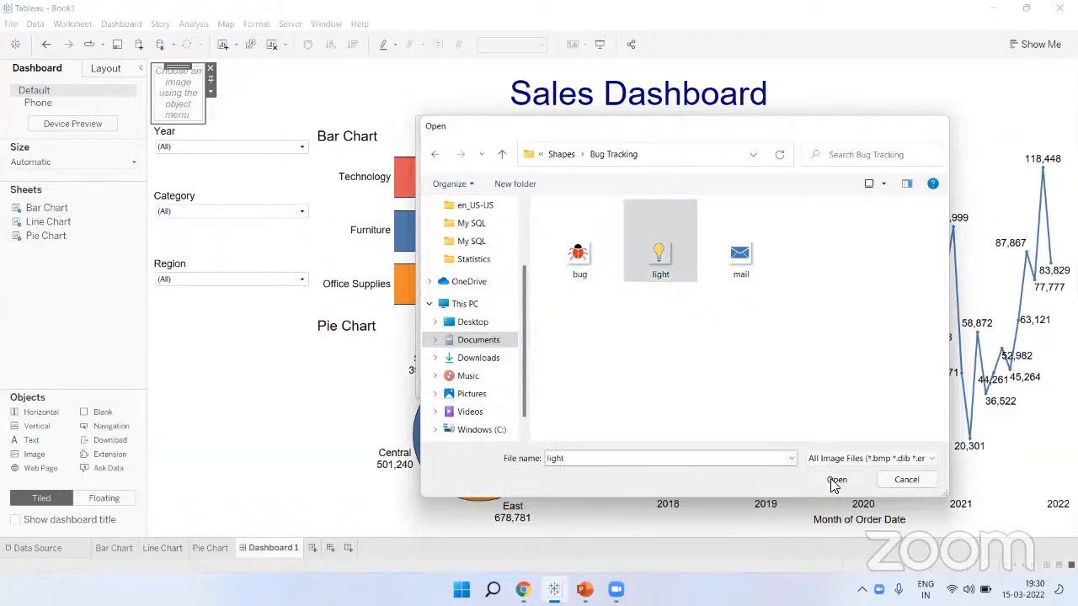
pyautogui.click(434, 235)
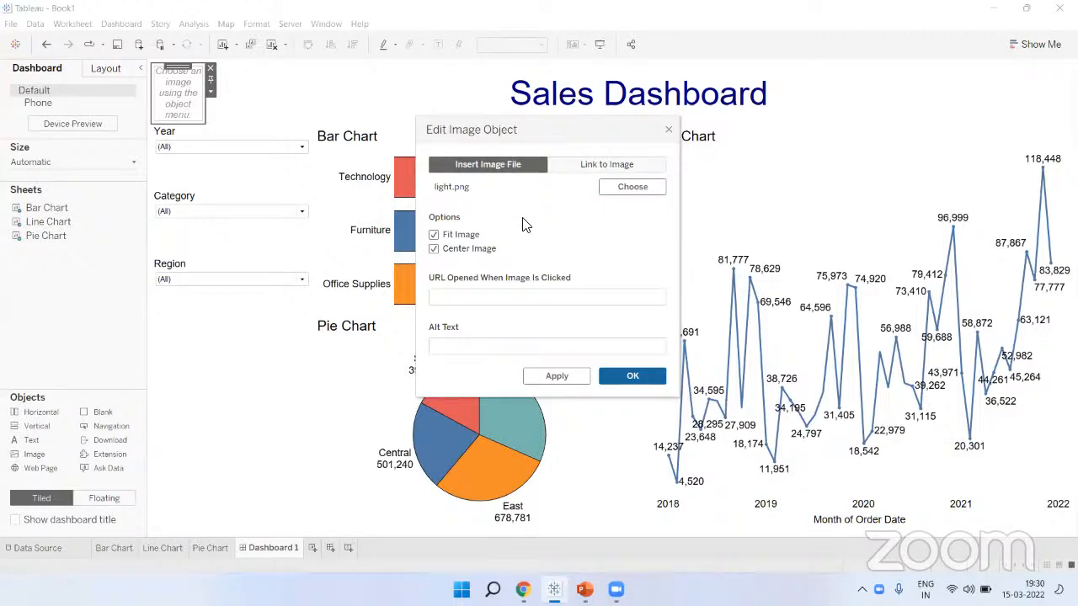
# Set google.com as the URL opened by the light bulb image and apply the image settings
pyautogui.click(502, 296)
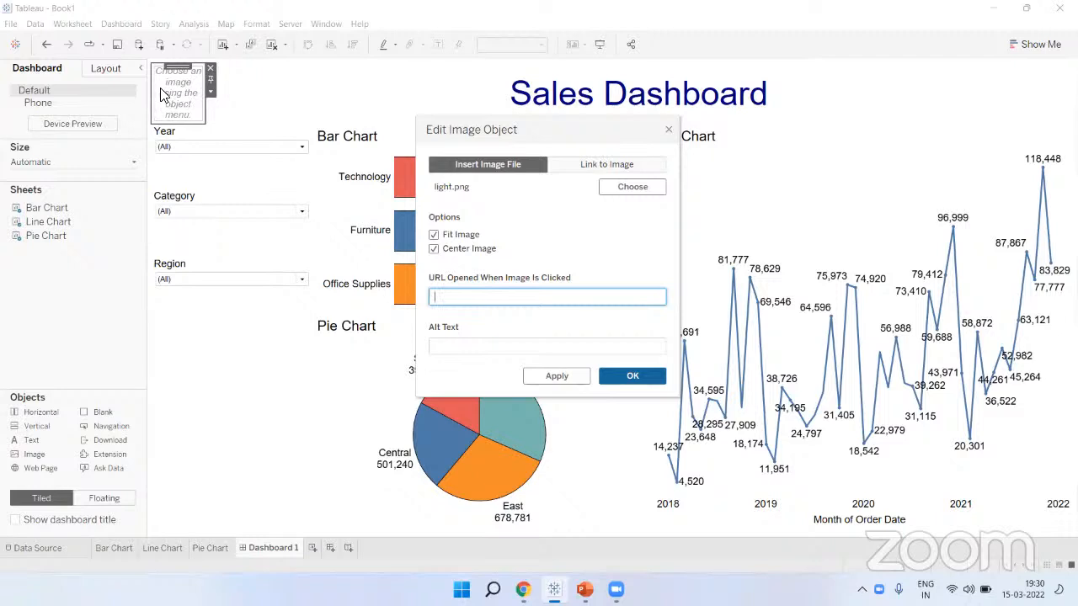
pyautogui.doubleClick(479, 299)
pyautogui.click(517, 297)
pyautogui.click(633, 376)
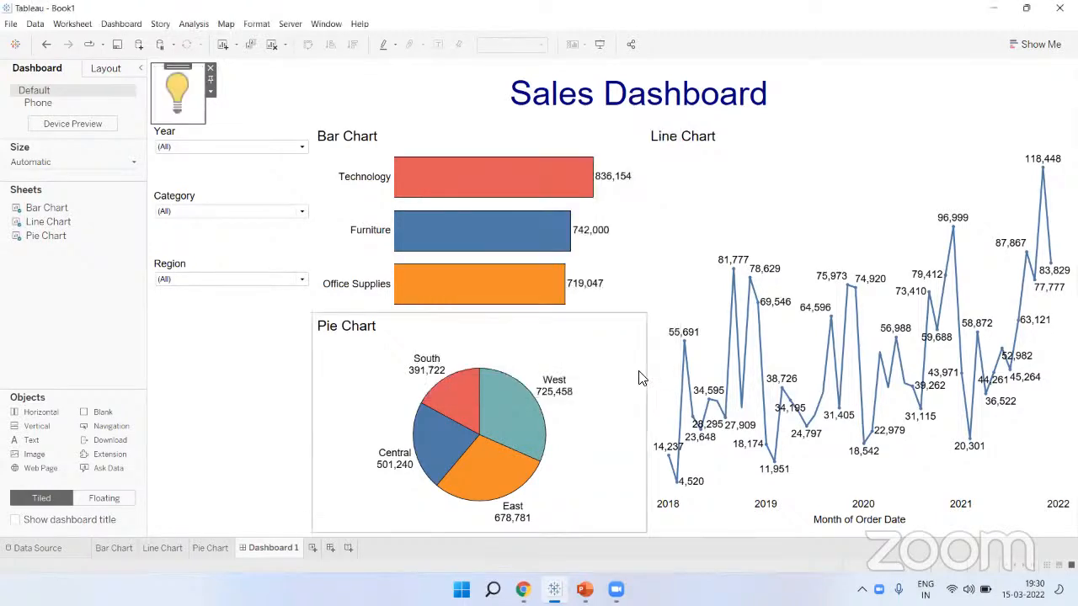
# Test the light bulb's link in presentation mode, closing the Zoom browser tab and returning to the dashboard editor
pyautogui.click(600, 44)
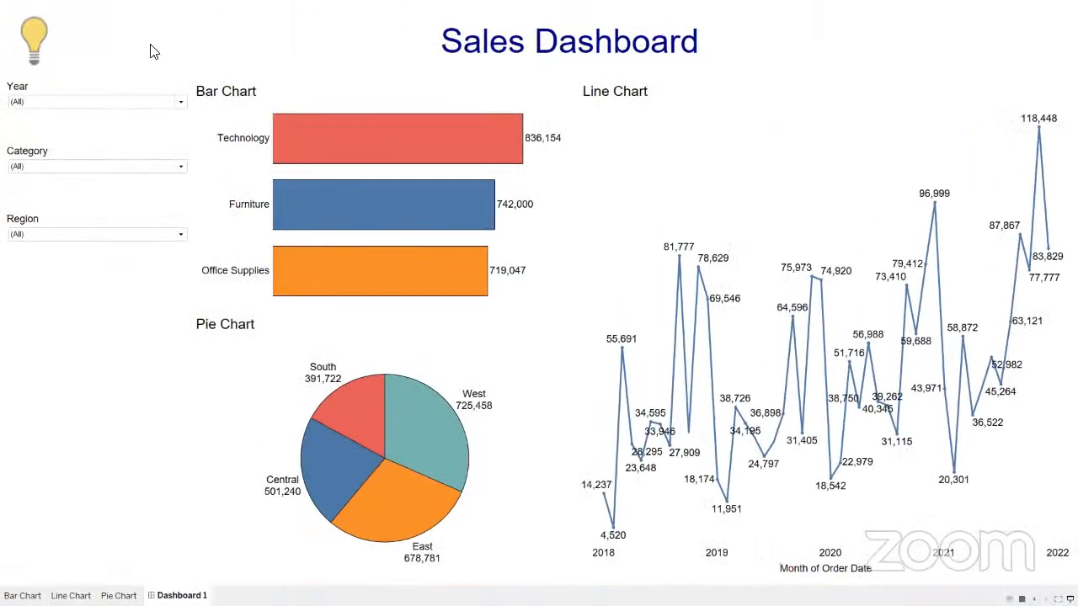
pyautogui.click(35, 41)
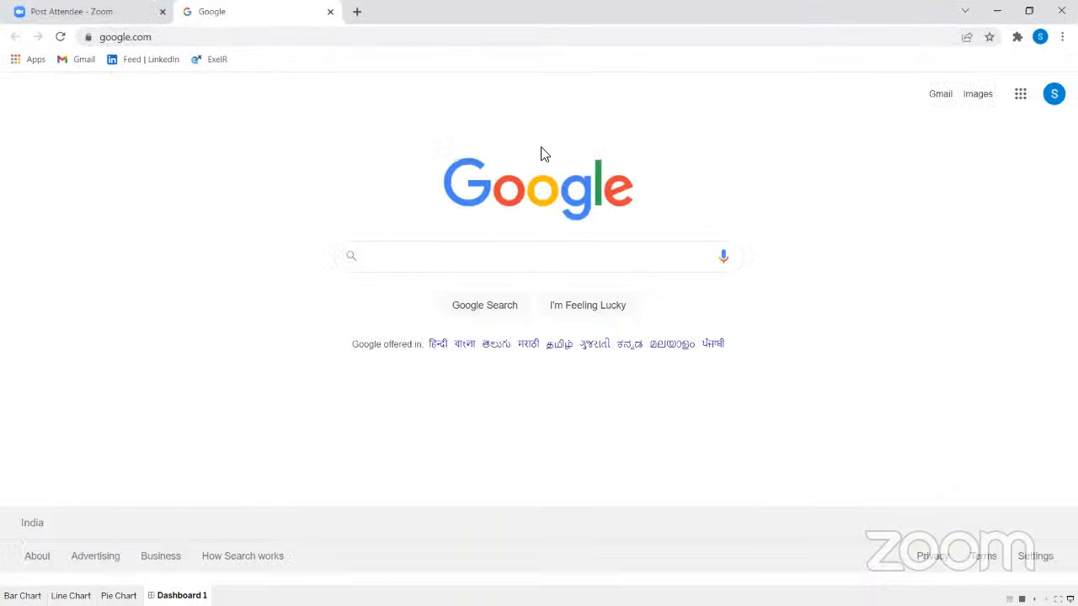
pyautogui.click(163, 12)
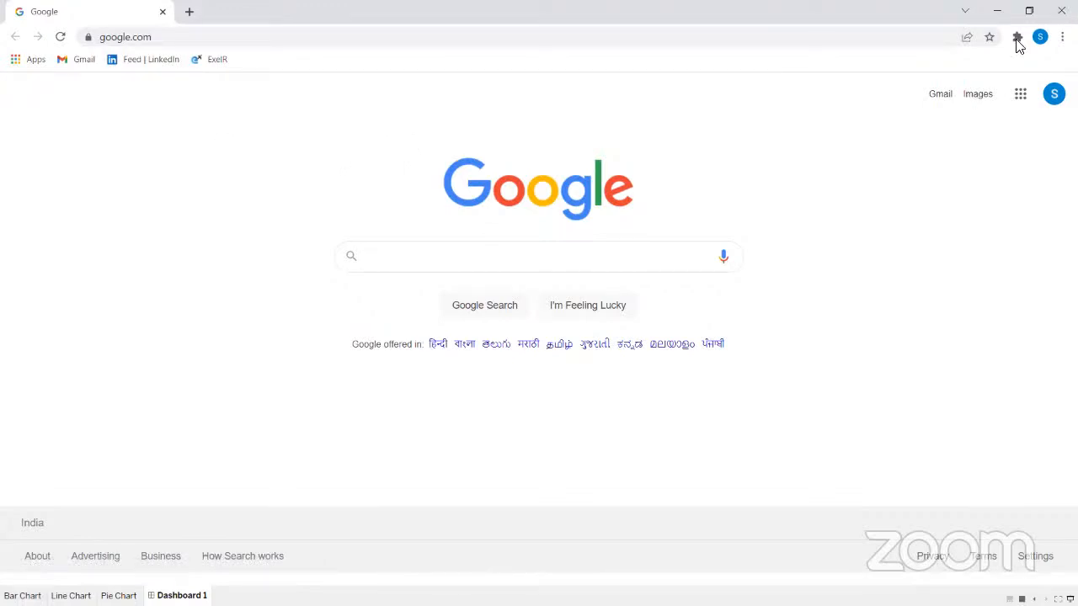
pyautogui.click(997, 11)
pyautogui.press('Escape')
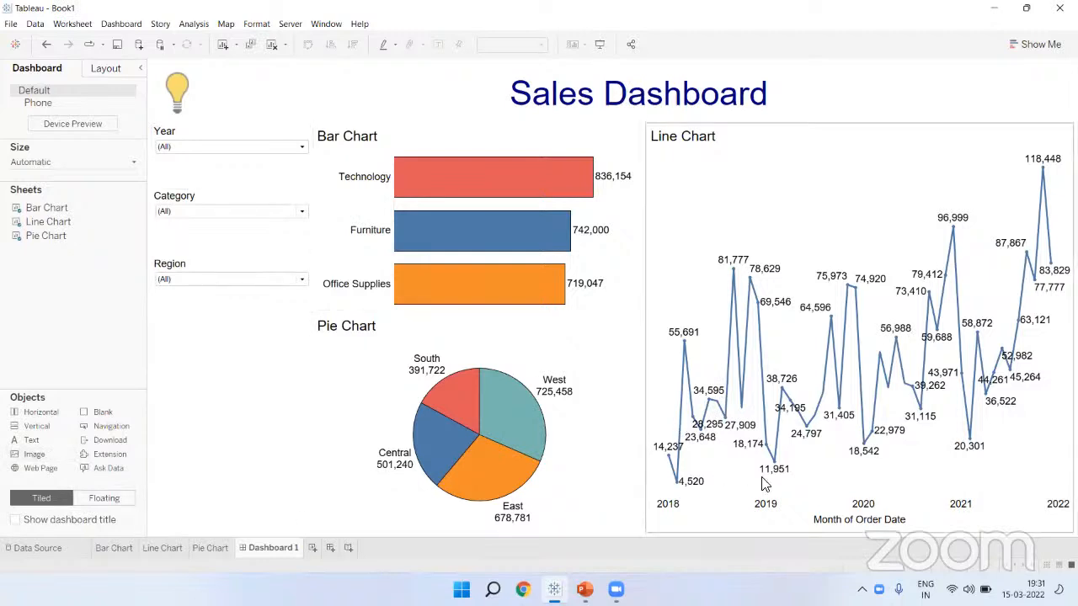
pyautogui.moveTo(157, 112)
pyautogui.mouseDown()
pyautogui.moveTo(260, 109)
pyautogui.moveTo(172, 126)
pyautogui.moveTo(177, 109)
pyautogui.moveTo(245, 118)
pyautogui.moveTo(282, 137)
pyautogui.moveTo(300, 126)
pyautogui.mouseUp()
pyautogui.click(718, 64)
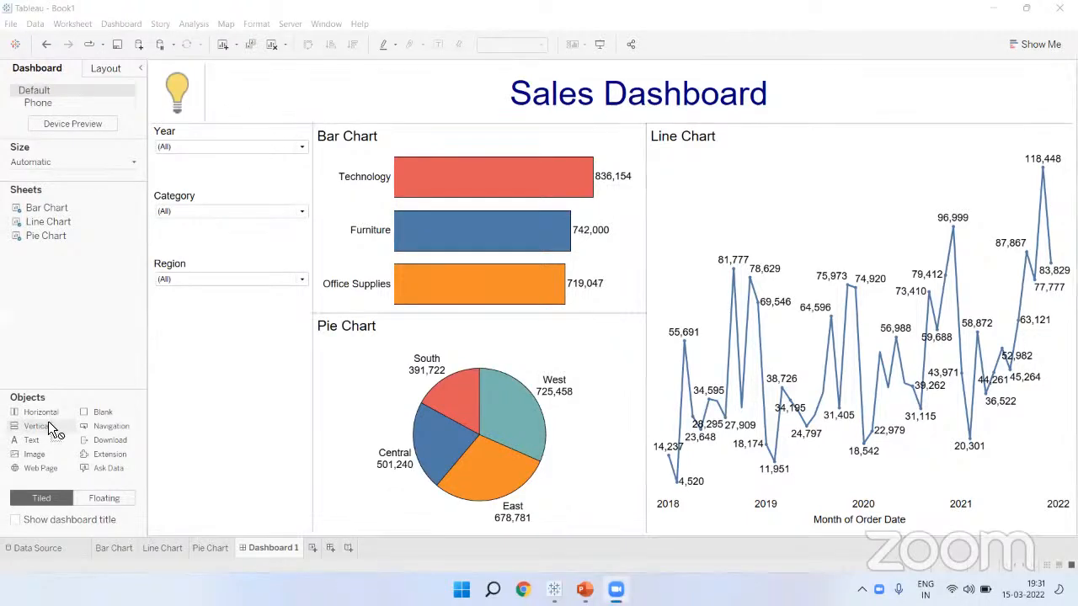
# Add a vertical container above the Year filter and shrink it to a short heading strip
pyautogui.moveTo(48, 425); pyautogui.dragTo(189, 202)
pyautogui.moveTo(206, 159); pyautogui.dragTo(210, 143)
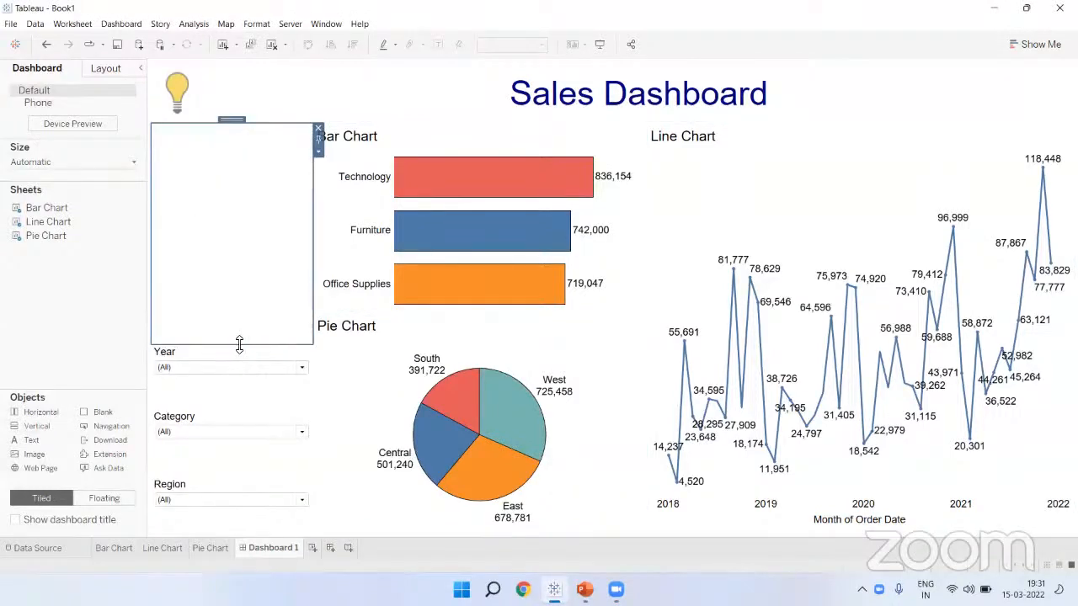
pyautogui.moveTo(239, 344); pyautogui.dragTo(239, 169)
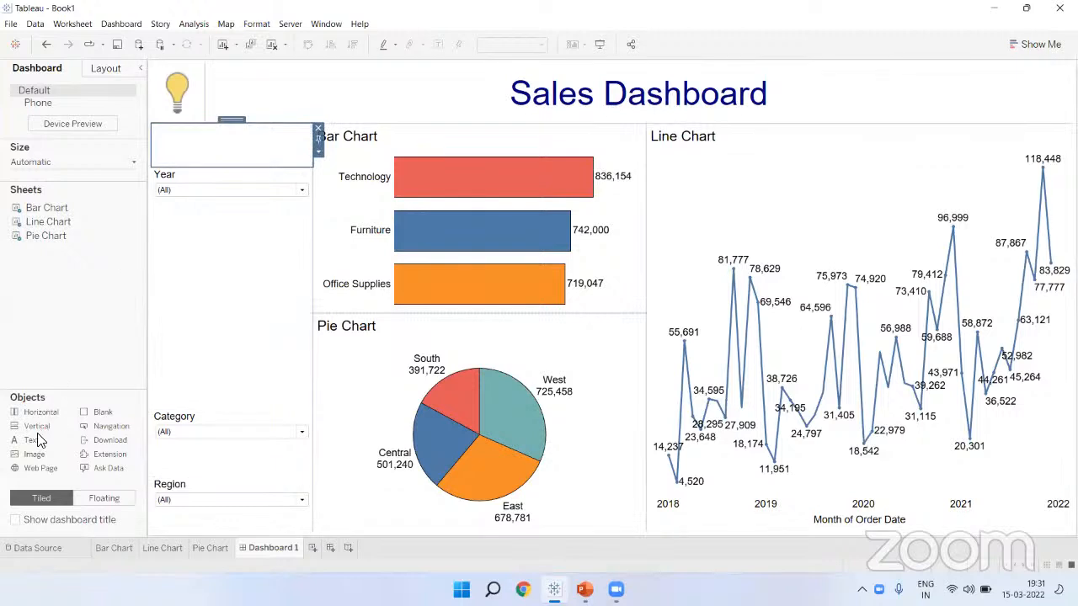
# Add a text object reading "Filters" above the Year filter, formatted at size 20 and centred
pyautogui.moveTo(34, 441); pyautogui.dragTo(190, 152)
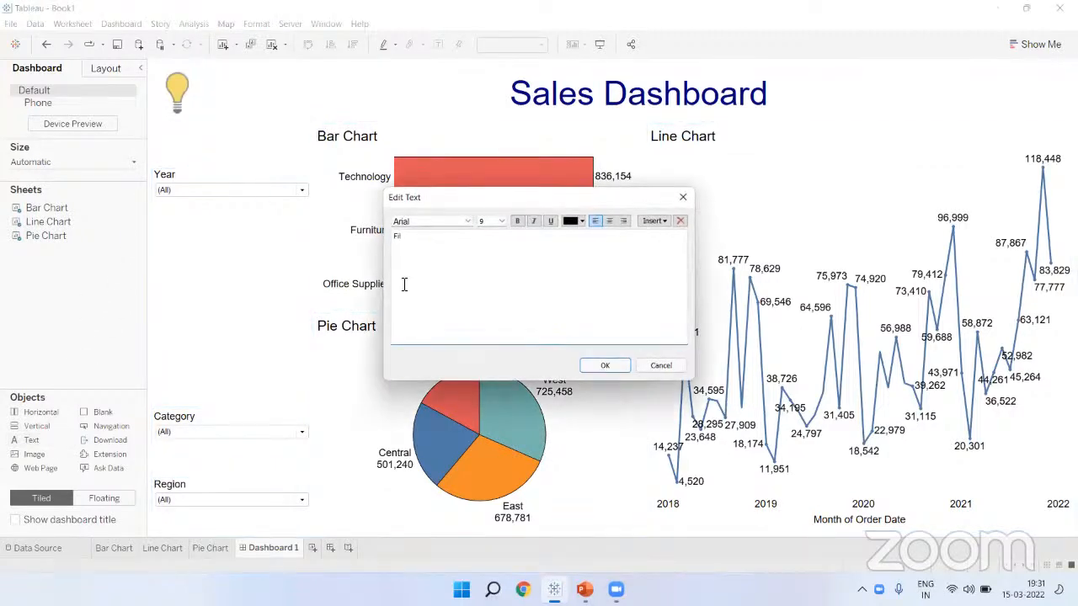
pyautogui.hotkey('ctrl', 'a')
pyautogui.click(503, 220)
pyautogui.click(491, 321)
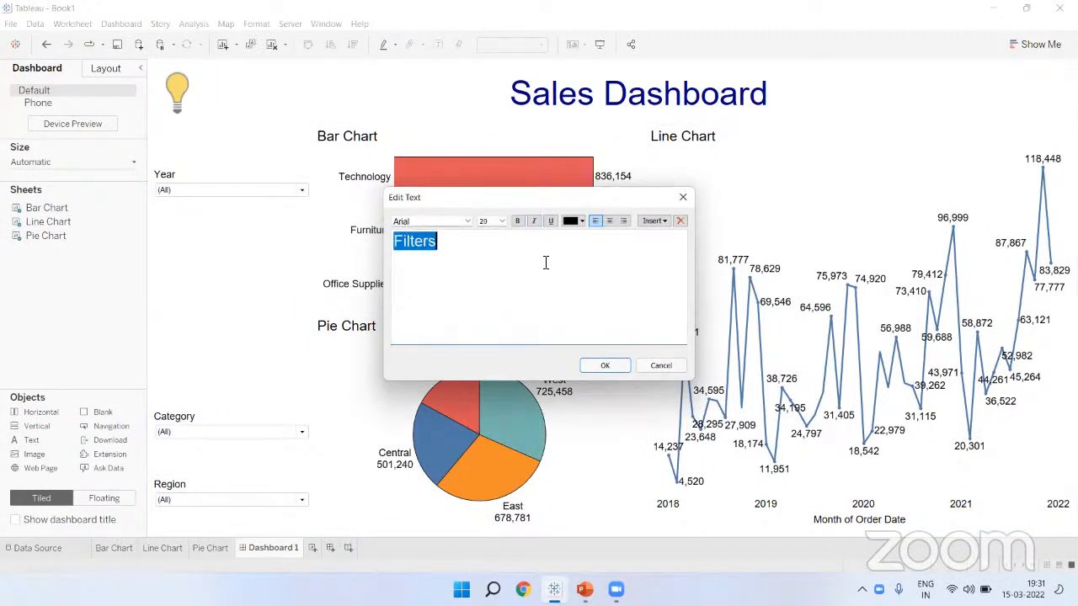
pyautogui.click(609, 220)
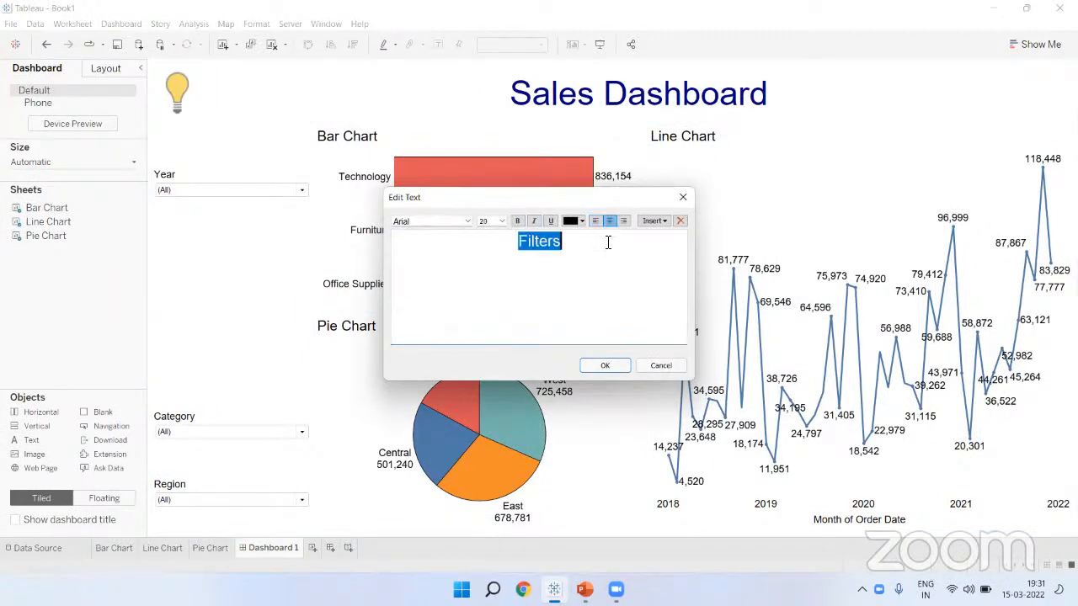
pyautogui.click(605, 366)
pyautogui.click(197, 321)
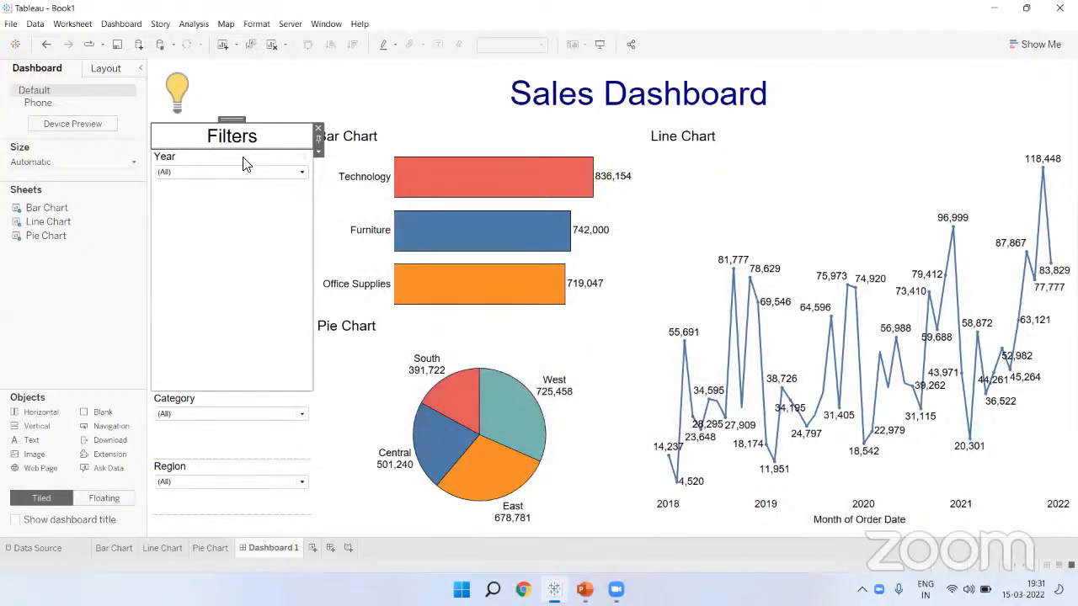
# Preview the dashboard with its Filters heading in presentation mode, and return to editing
pyautogui.click(59, 344)
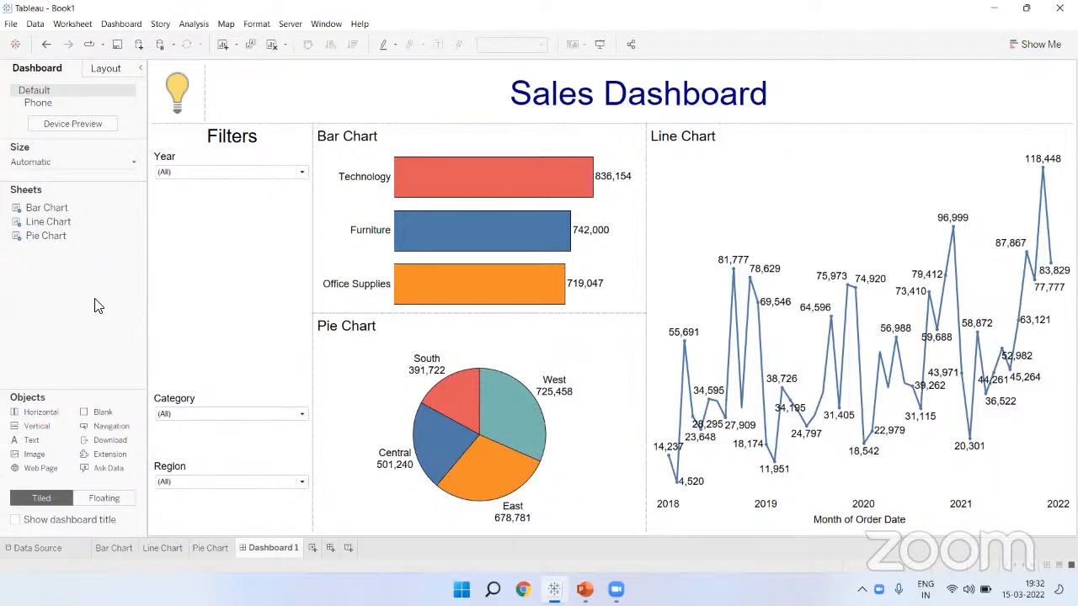
pyautogui.click(599, 44)
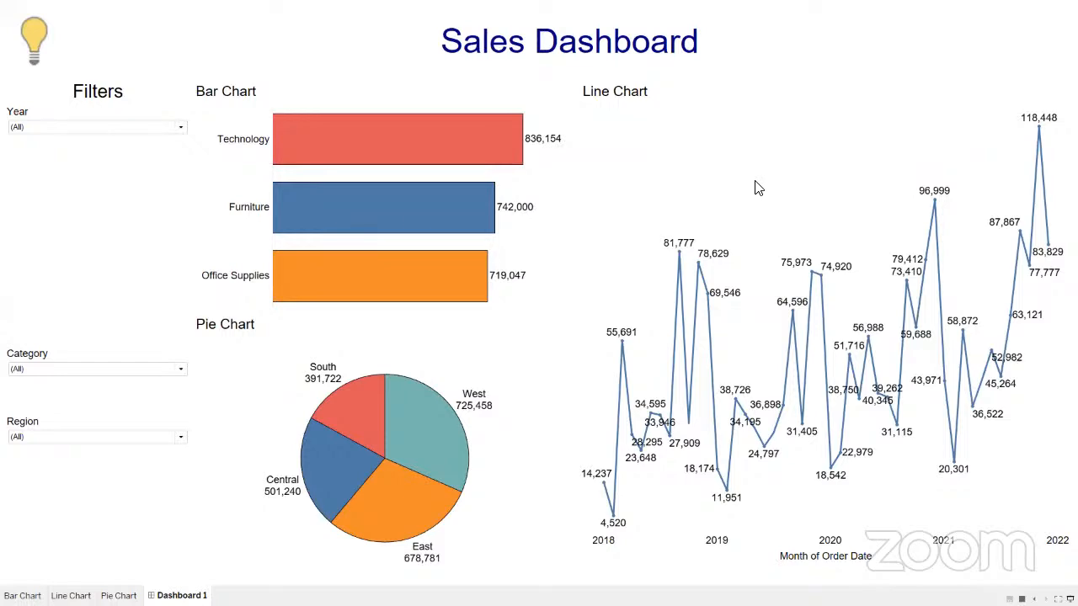
pyautogui.press('Escape')
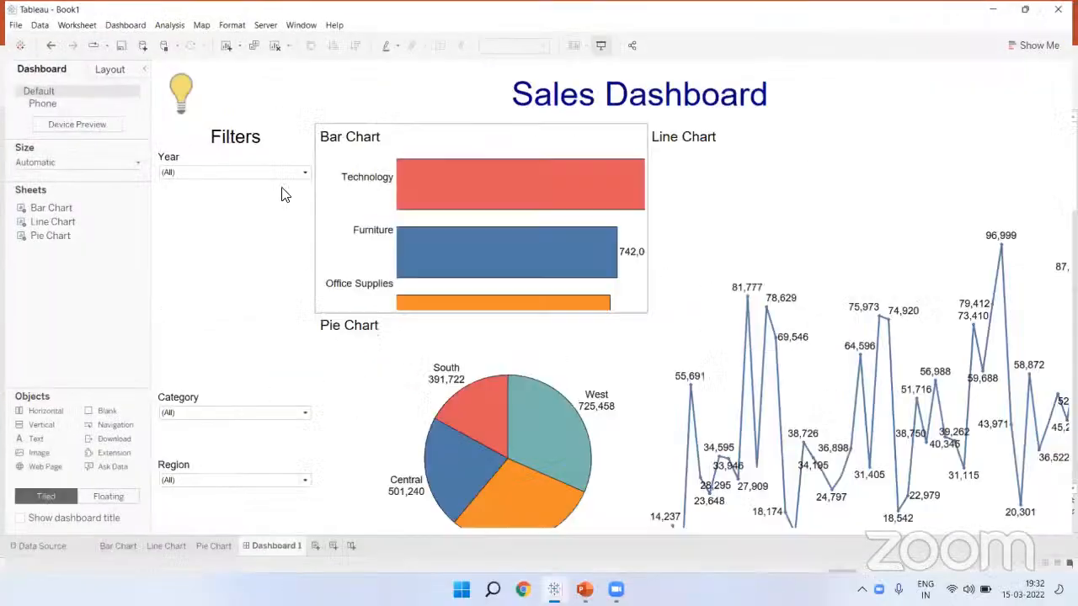
# Shorten the Year filter's area so the Category and Region filters move up directly beneath it
pyautogui.moveTo(229, 391); pyautogui.dragTo(234, 218)
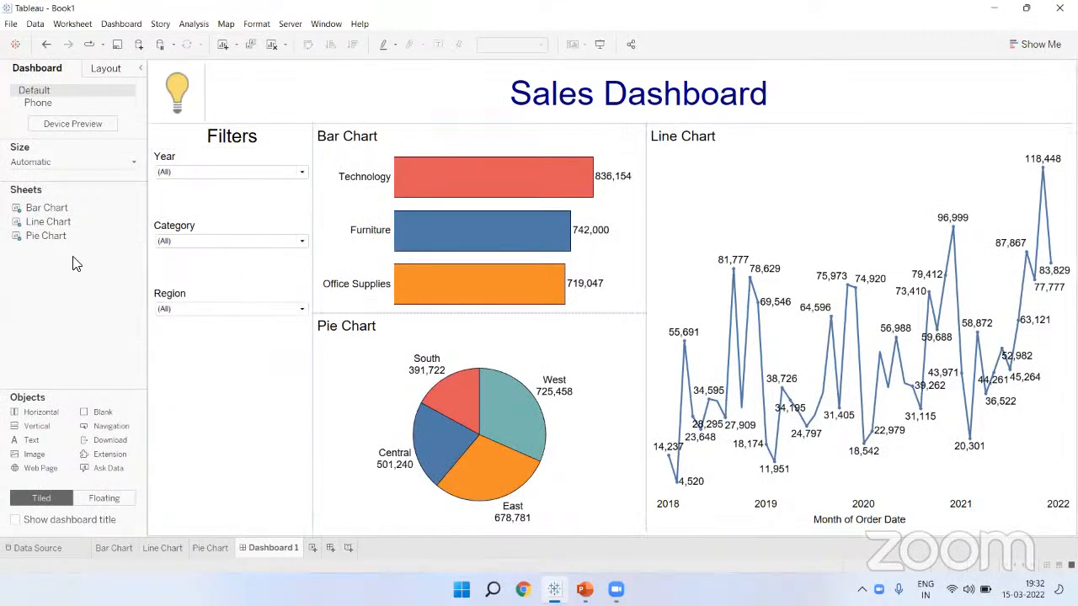
pyautogui.click(283, 264)
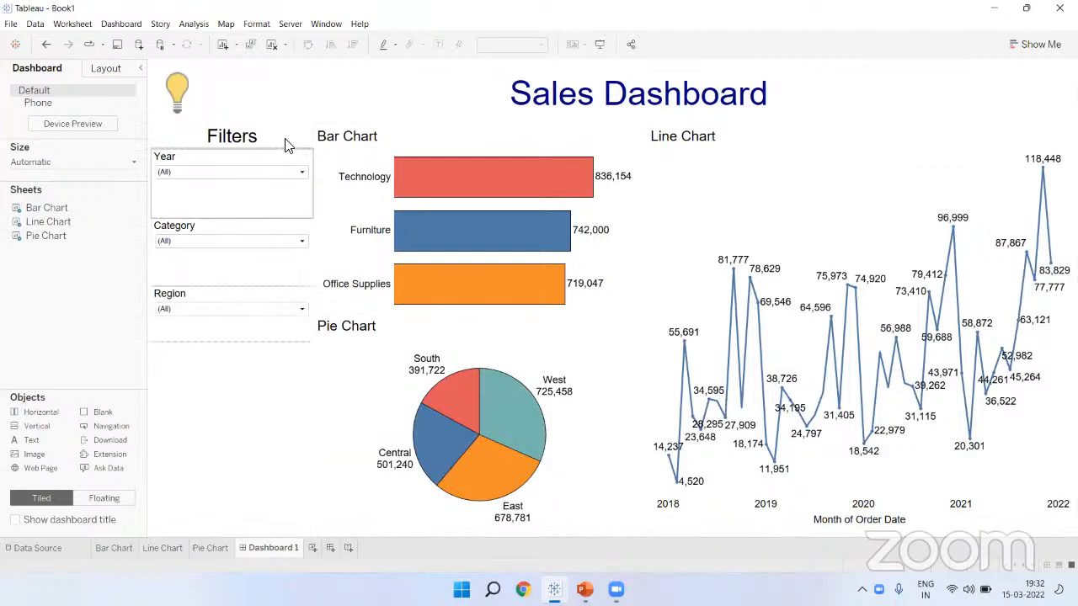
# Add a thin solid black border around the vertical container holding the Filters heading and the three filters
pyautogui.click(238, 424)
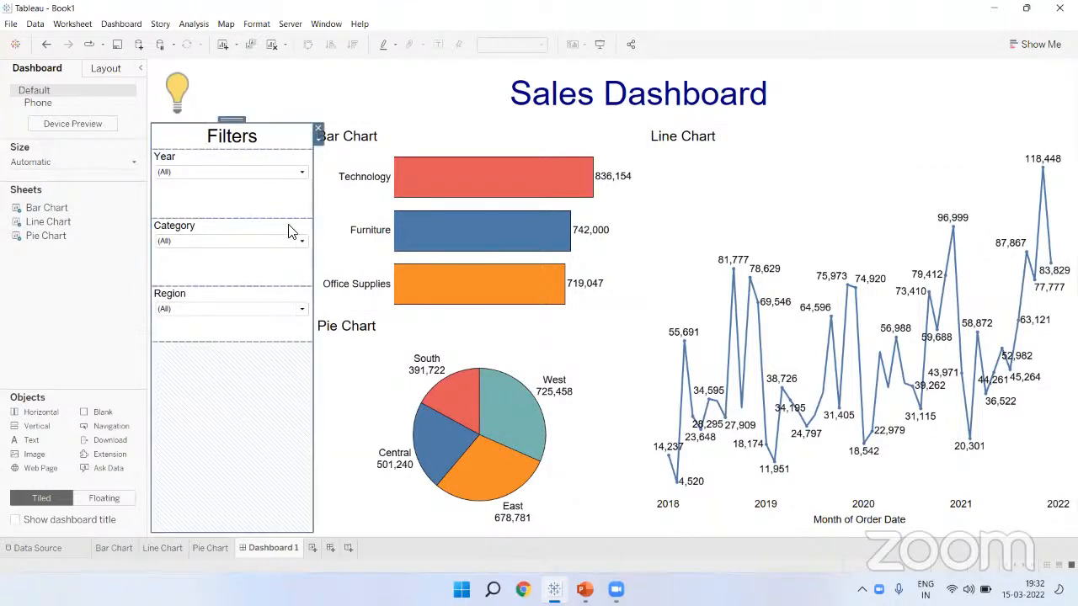
pyautogui.click(106, 70)
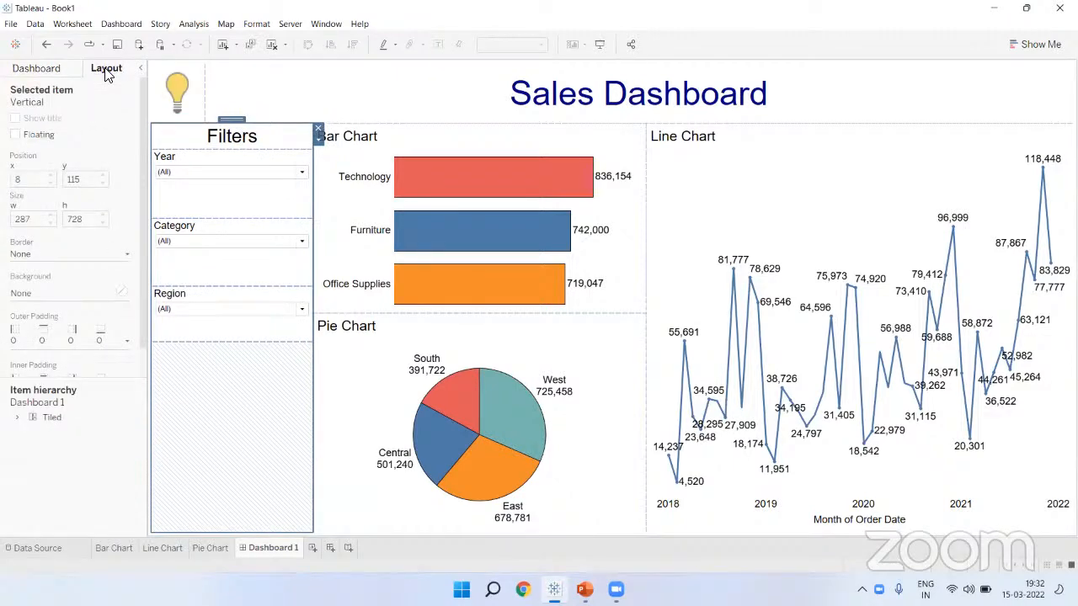
pyautogui.moveTo(145, 133); pyautogui.dragTo(170, 134)
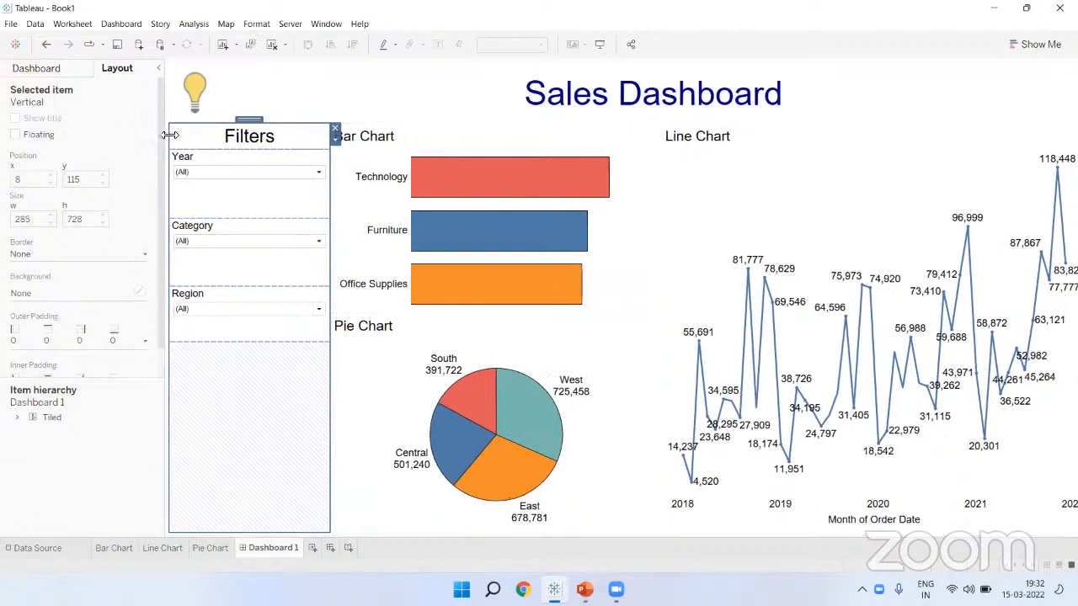
pyautogui.scroll(-1, 30, 259)
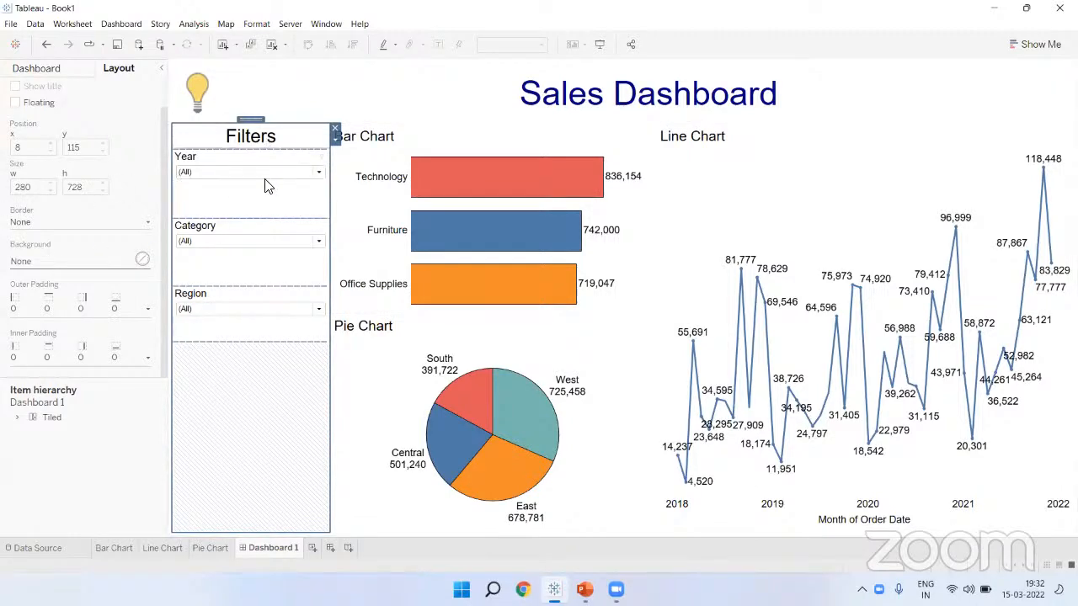
pyautogui.click(66, 223)
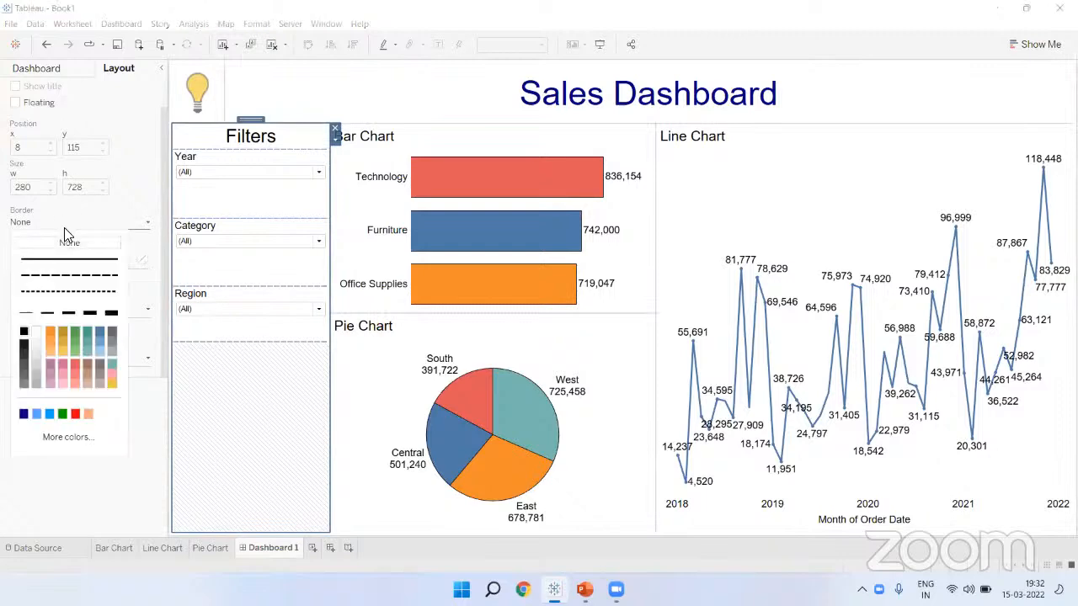
pyautogui.click(26, 314)
pyautogui.click(134, 502)
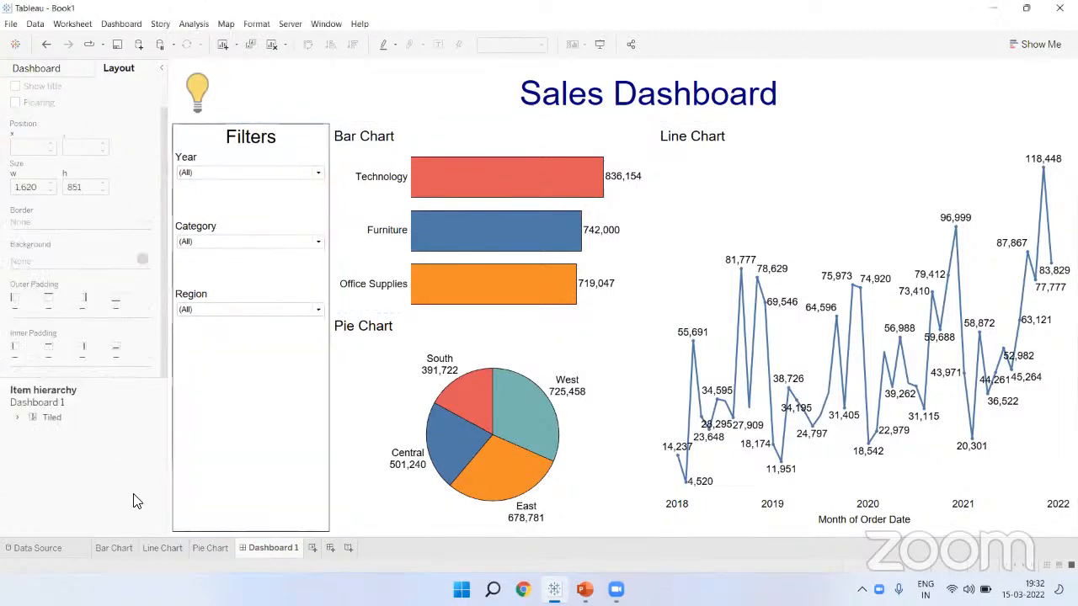
# Preview the dashboard in presentation mode, ticking off the logo, title and three charts with pen marks, and return to editing
pyautogui.click(599, 44)
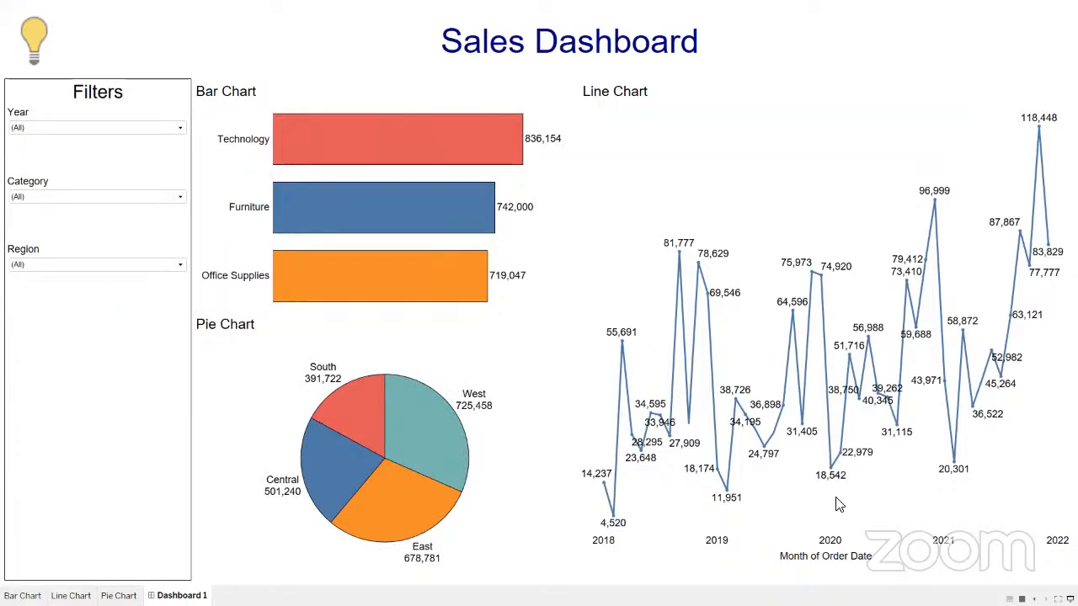
pyautogui.moveTo(56, 51); pyautogui.dragTo(92, 32)
pyautogui.moveTo(370, 63); pyautogui.dragTo(425, 37)
pyautogui.moveTo(290, 95); pyautogui.dragTo(328, 63)
pyautogui.moveTo(642, 104); pyautogui.dragTo(682, 70)
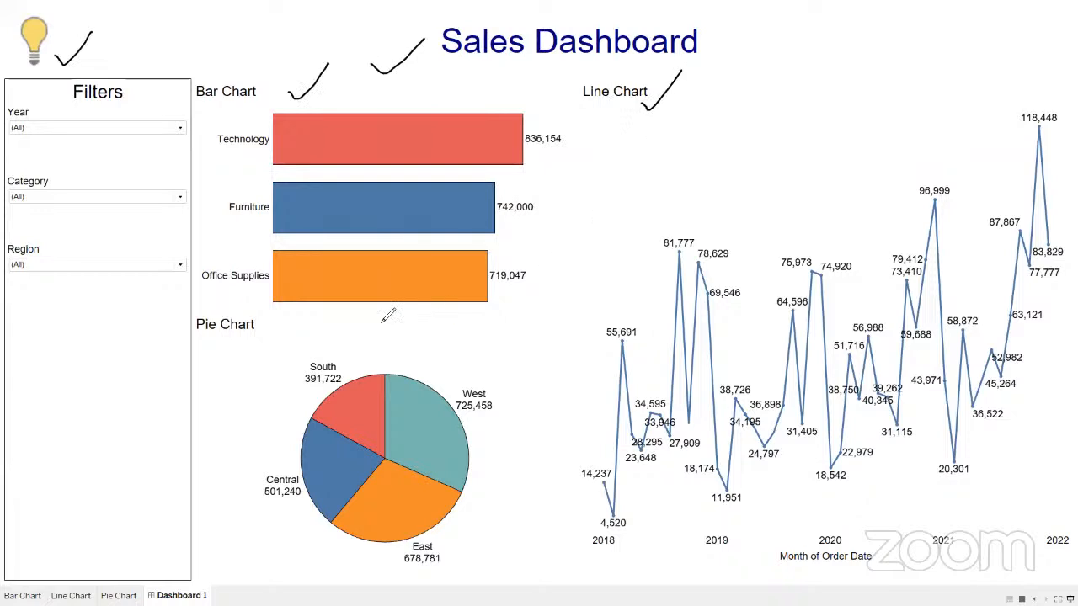
pyautogui.moveTo(232, 345); pyautogui.dragTo(291, 307)
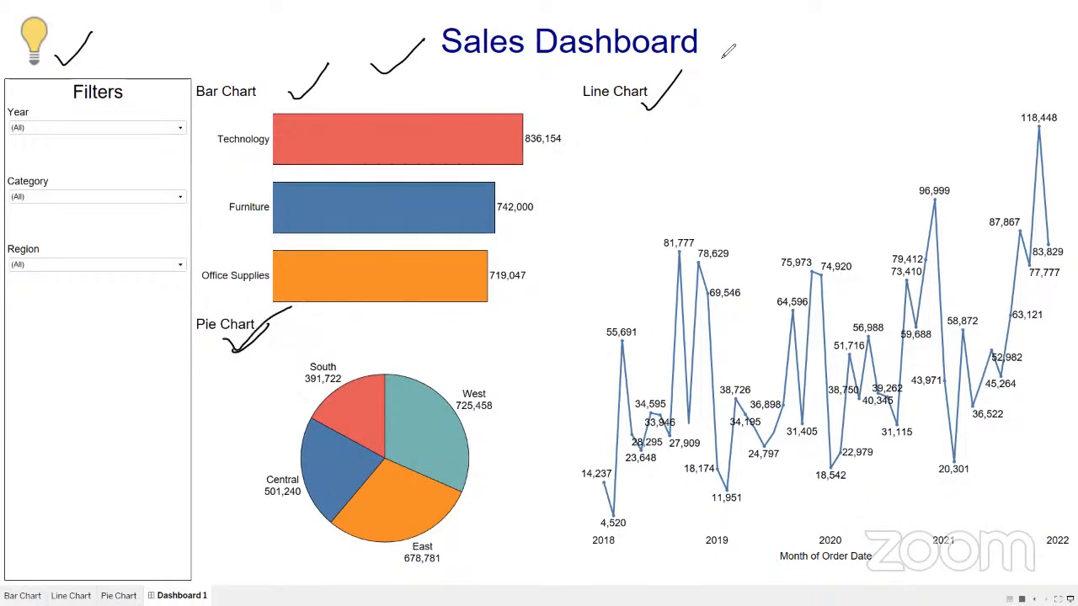
pyautogui.press('Escape')
pyautogui.press('Escape')
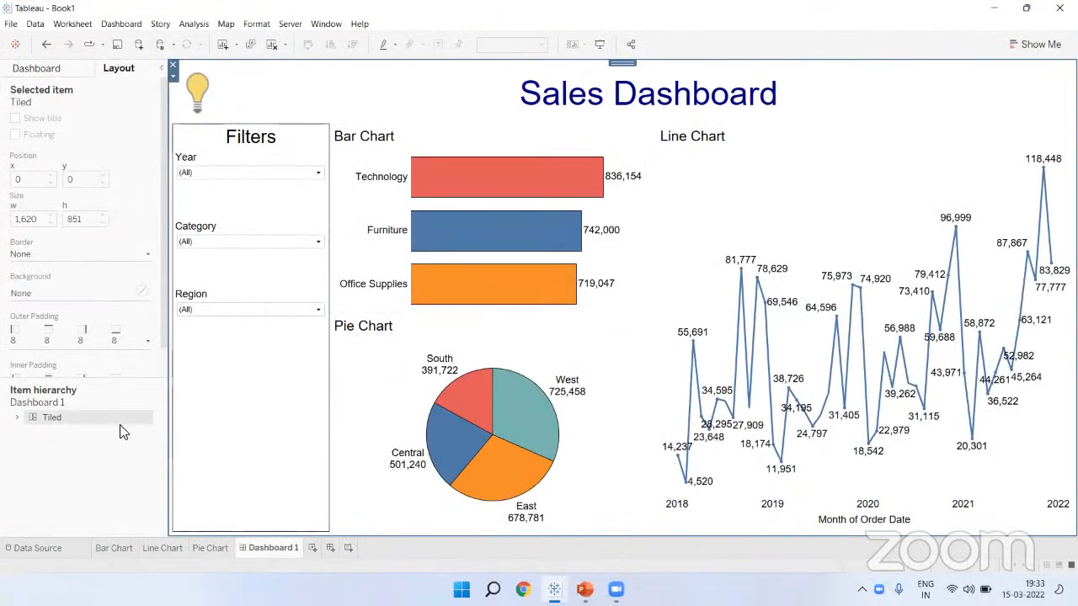
# Open the light bulb image's linked web page in the browser
pyautogui.click(226, 111)
pyautogui.click(217, 115)
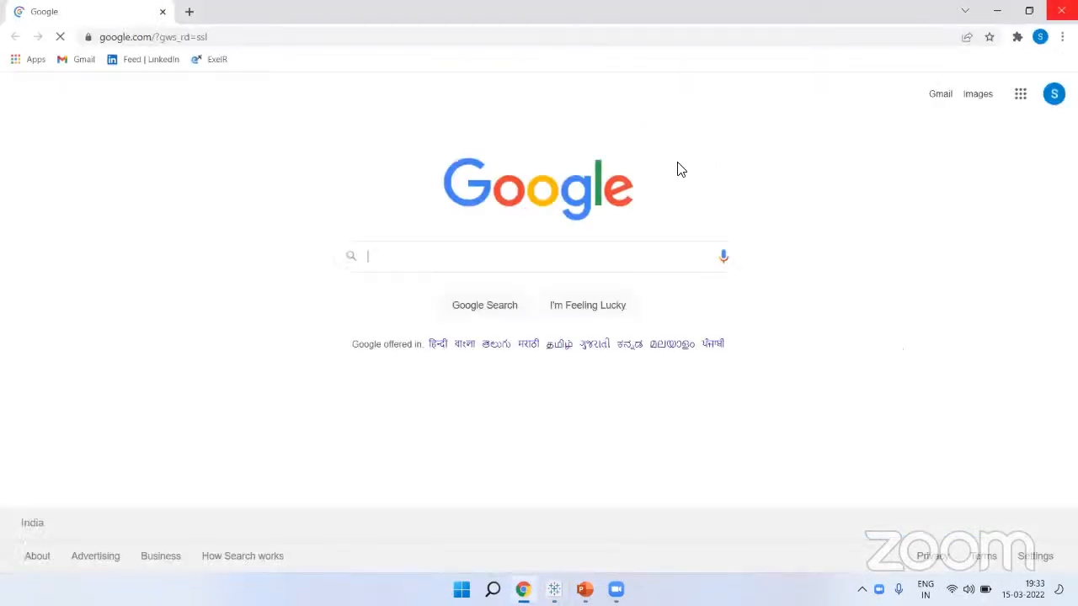
# Close the browser window and, in Tableau, add the thinnest solid border around the light bulb image on the dashboard
pyautogui.click(1062, 10)
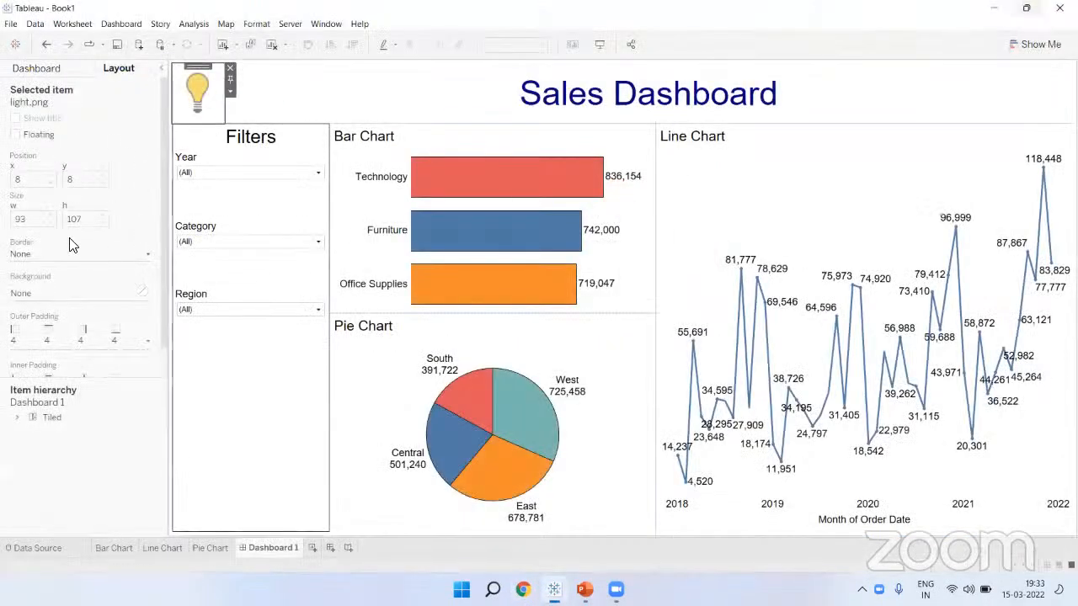
pyautogui.click(56, 255)
pyautogui.click(28, 342)
pyautogui.click(402, 110)
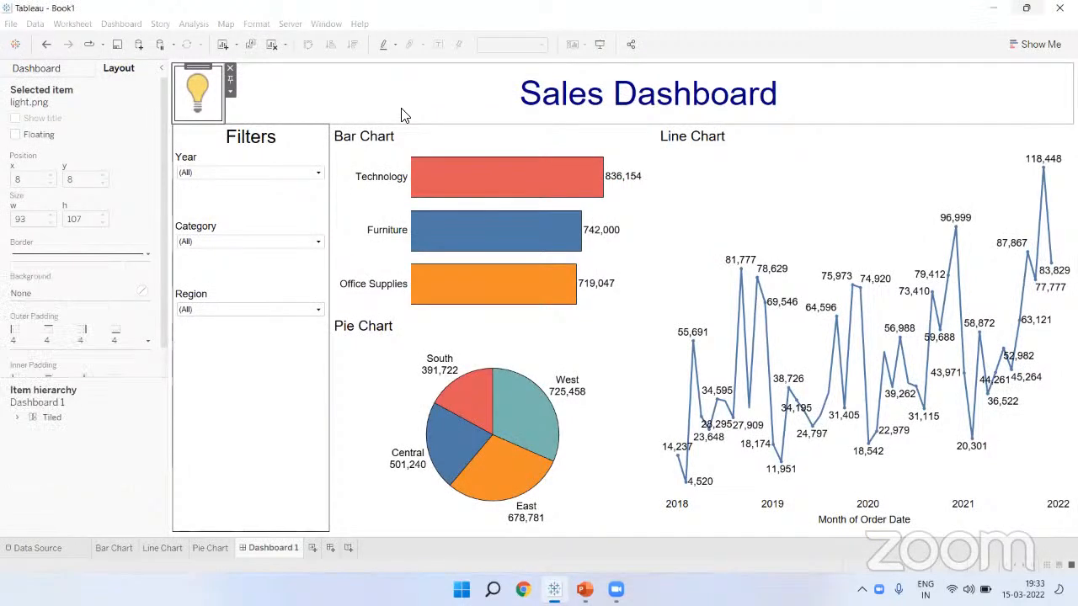
# Add the thinnest solid border around the Sales Dashboard title and around the Bar Chart
pyautogui.click(401, 114)
pyautogui.click(49, 255)
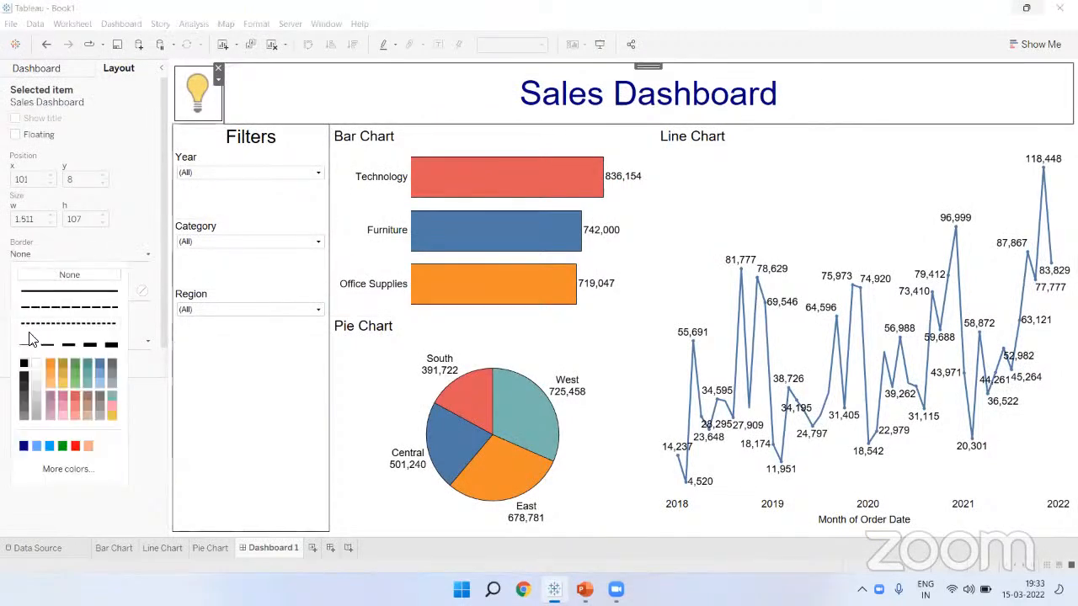
pyautogui.click(28, 346)
pyautogui.click(470, 148)
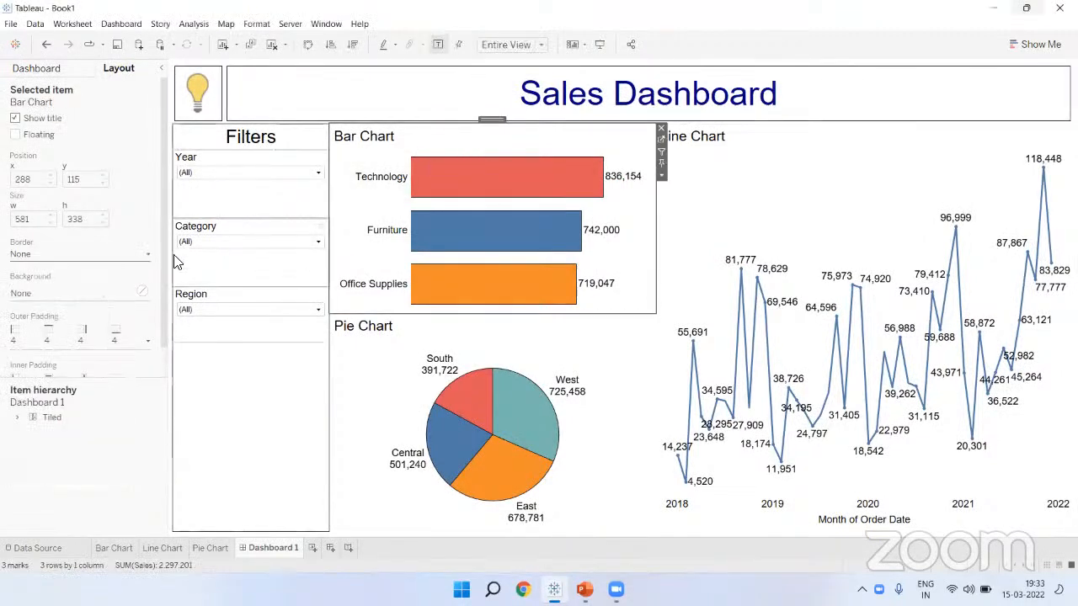
pyautogui.click(48, 254)
pyautogui.click(28, 345)
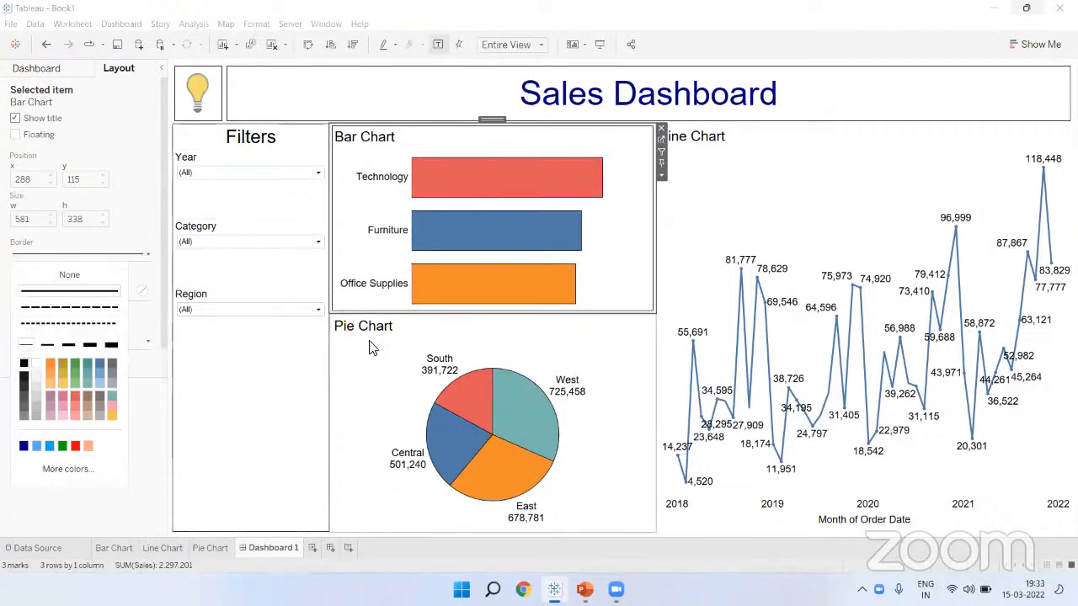
# Add the thinnest solid border around the Pie Chart and around the Line Chart
pyautogui.click(412, 343)
pyautogui.click(80, 254)
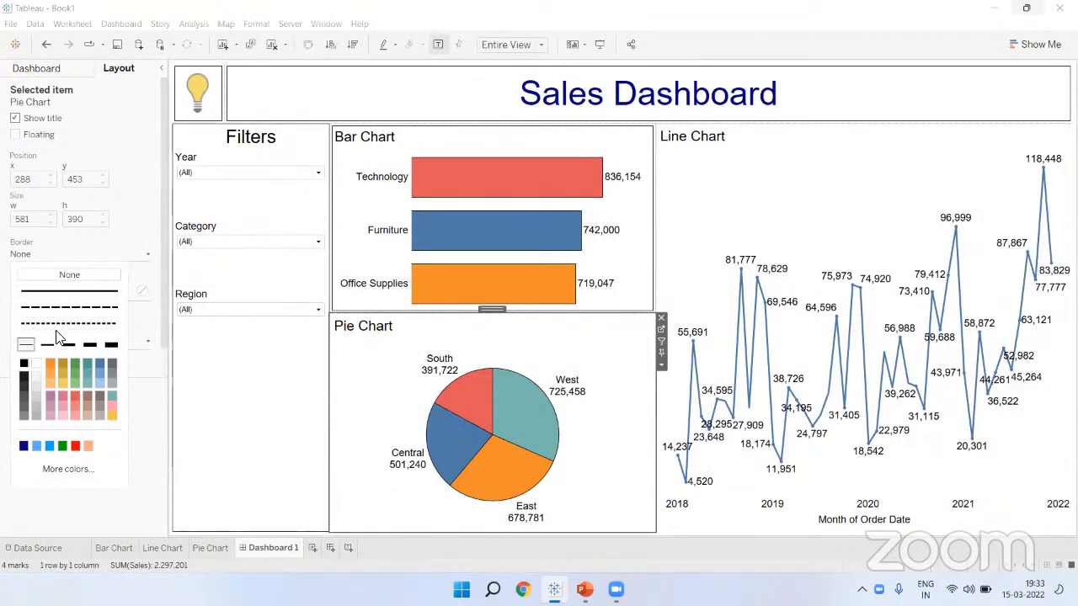
pyautogui.click(27, 345)
pyautogui.click(661, 190)
pyautogui.click(48, 254)
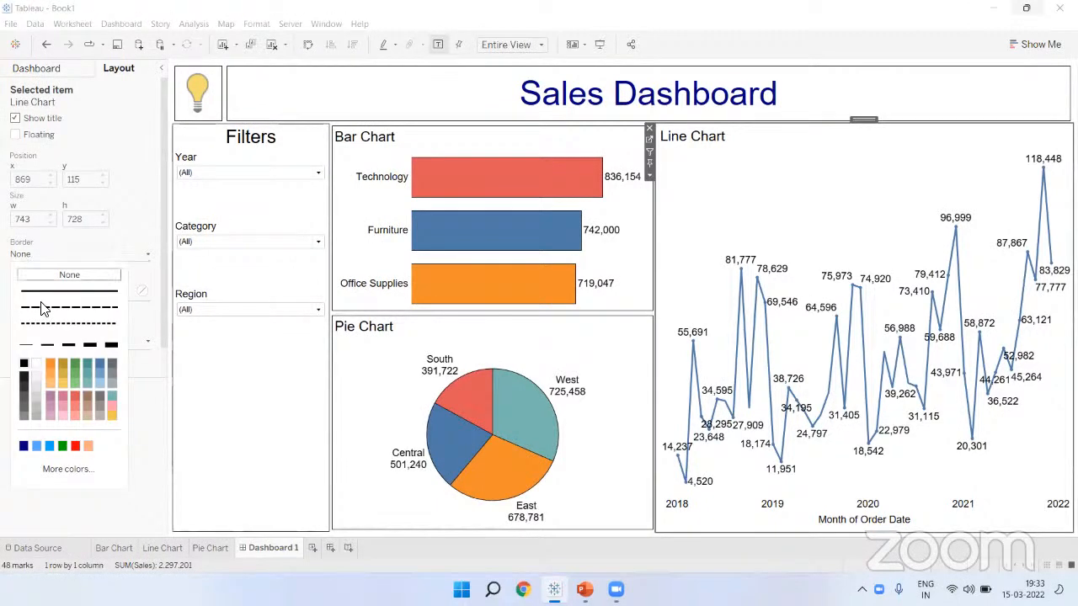
pyautogui.click(32, 345)
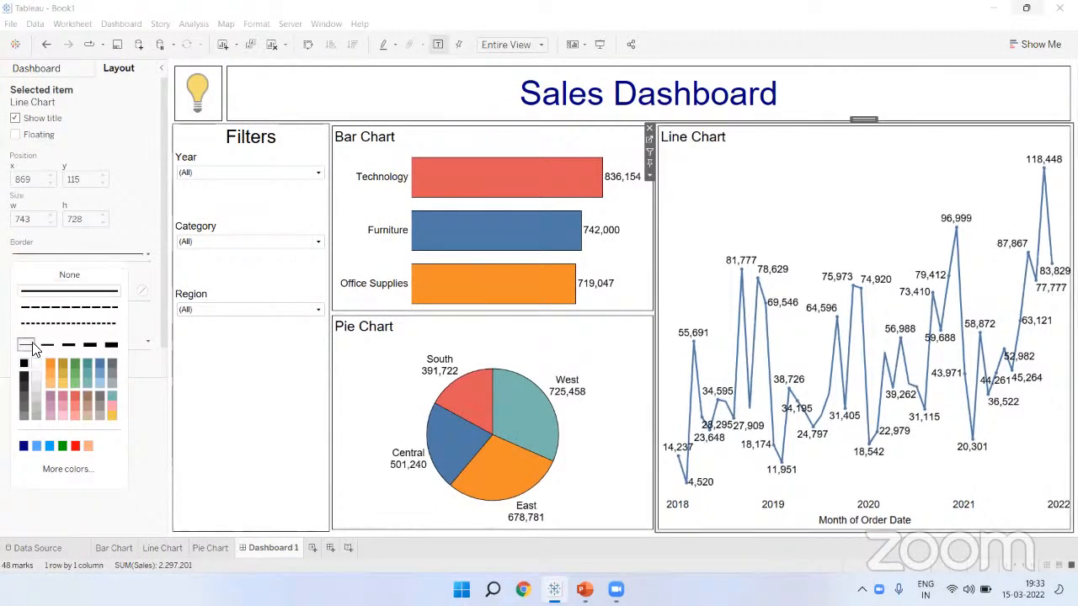
# Show the dashboard in presentation mode and draw arrows at the gap between title and Bar Chart, annotated "4 Units"
pyautogui.click(602, 44)
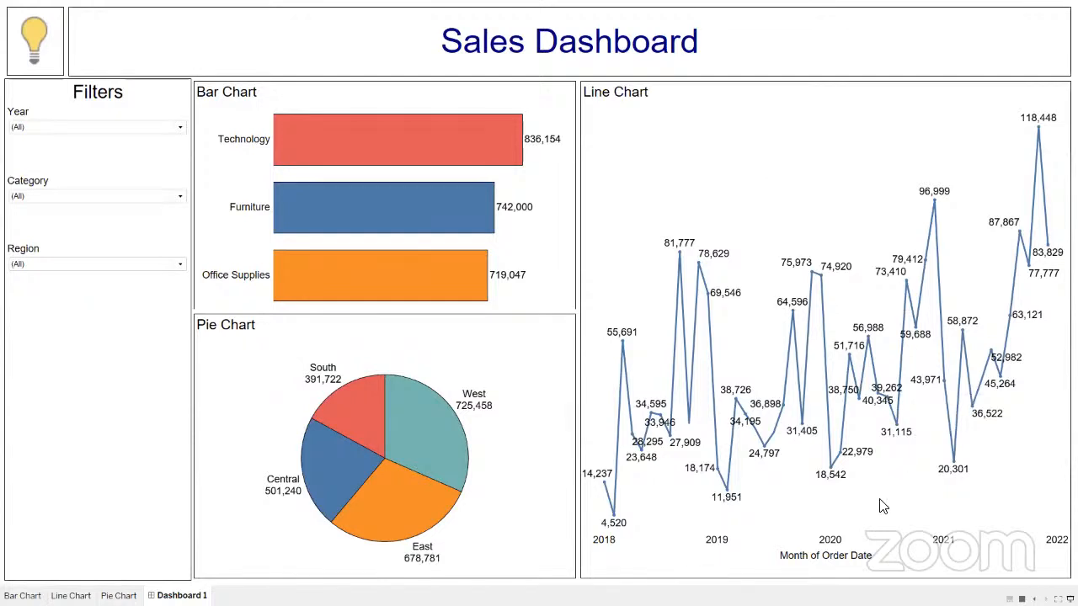
pyautogui.moveTo(285, 46)
pyautogui.mouseDown()
pyautogui.moveTo(290, 76)
pyautogui.moveTo(298, 64)
pyautogui.moveTo(294, 112)
pyautogui.mouseUp()
pyautogui.moveTo(281, 95); pyautogui.dragTo(300, 91)
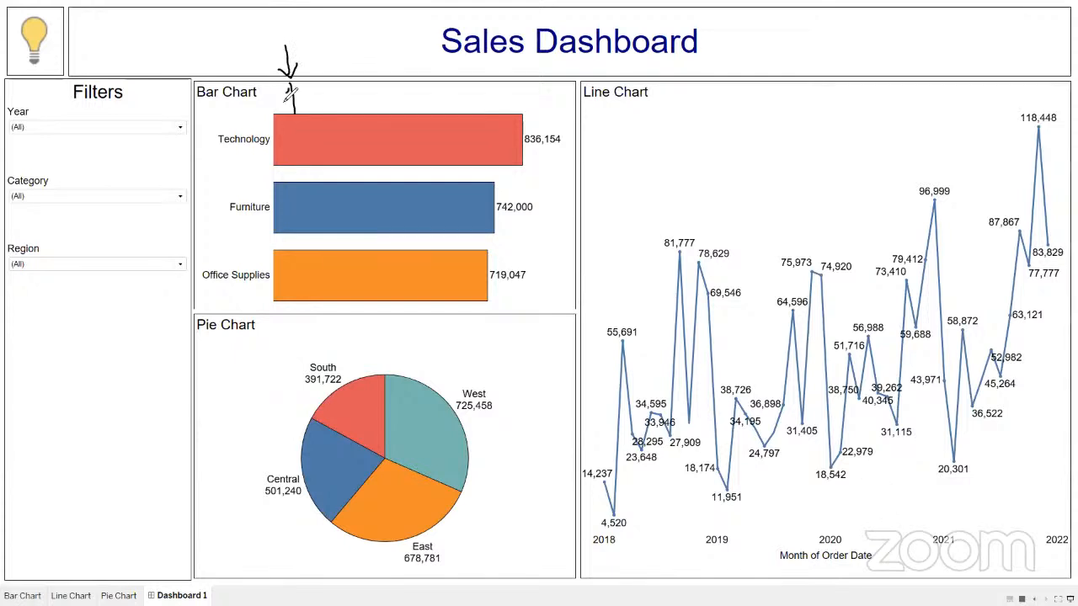
pyautogui.moveTo(362, 69)
pyautogui.mouseDown()
pyautogui.moveTo(365, 54)
pyautogui.moveTo(394, 69)
pyautogui.mouseUp()
pyautogui.moveTo(424, 71)
pyautogui.mouseDown()
pyautogui.moveTo(425, 50)
pyautogui.moveTo(440, 54)
pyautogui.moveTo(413, 77)
pyautogui.mouseUp()
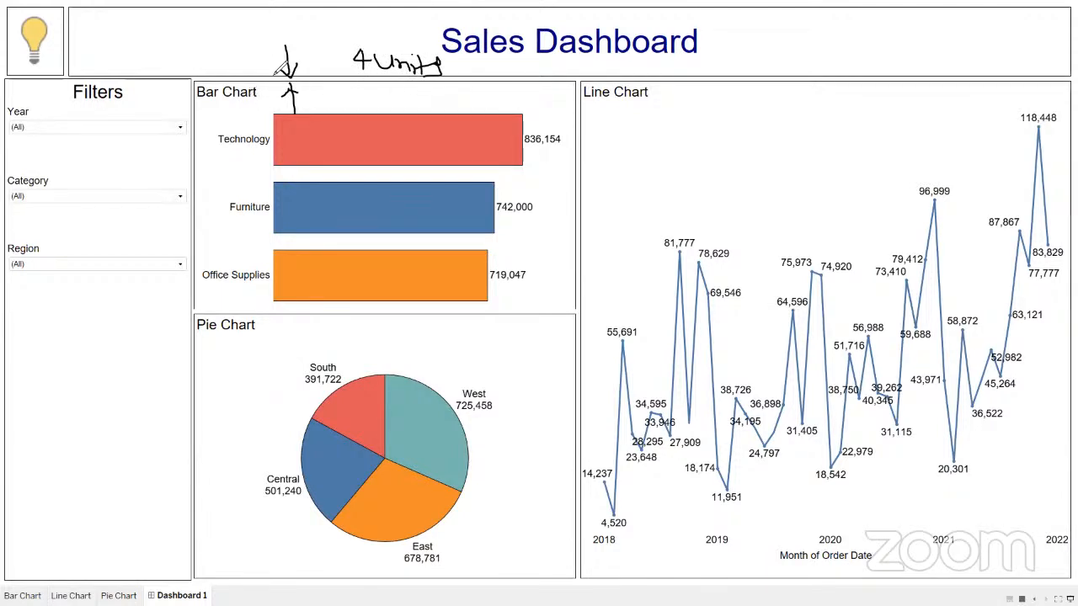
# Mark the gaps around the Bar Chart's sides and above the Pie Chart with arrows, write "4", and clear the annotations and leave presentation mode
pyautogui.moveTo(161, 99); pyautogui.dragTo(194, 103)
pyautogui.moveTo(202, 98); pyautogui.dragTo(203, 102)
pyautogui.moveTo(537, 105)
pyautogui.mouseDown()
pyautogui.moveTo(623, 107)
pyautogui.moveTo(548, 107)
pyautogui.moveTo(595, 113)
pyautogui.mouseUp()
pyautogui.hotkey('ctrl', 'z')
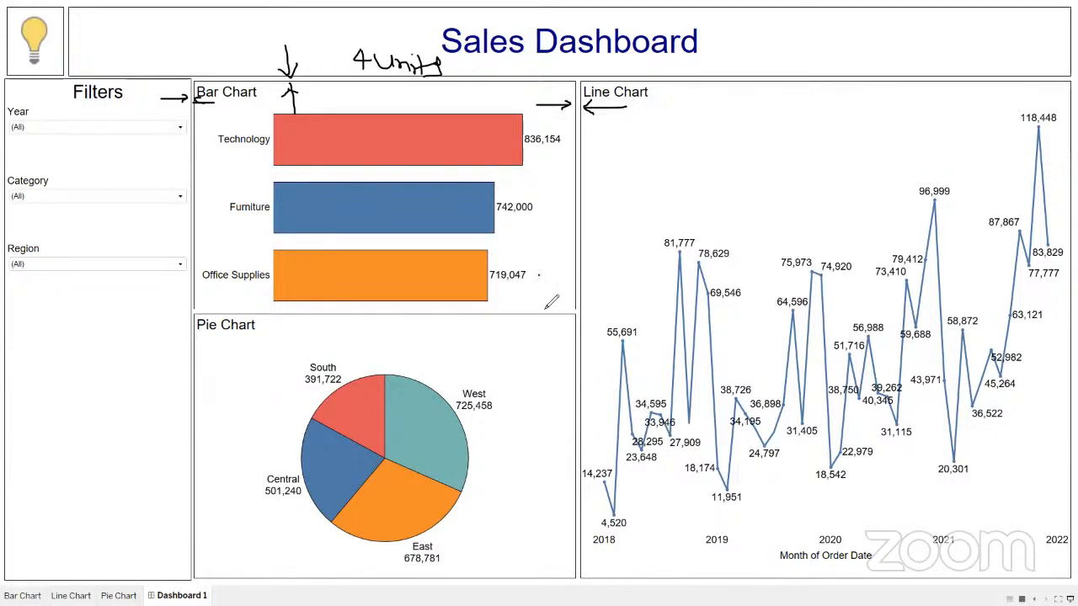
pyautogui.moveTo(539, 277); pyautogui.dragTo(543, 305)
pyautogui.moveTo(545, 342); pyautogui.dragTo(548, 331)
pyautogui.moveTo(607, 203)
pyautogui.mouseDown()
pyautogui.moveTo(626, 226)
pyautogui.moveTo(626, 248)
pyautogui.mouseUp()
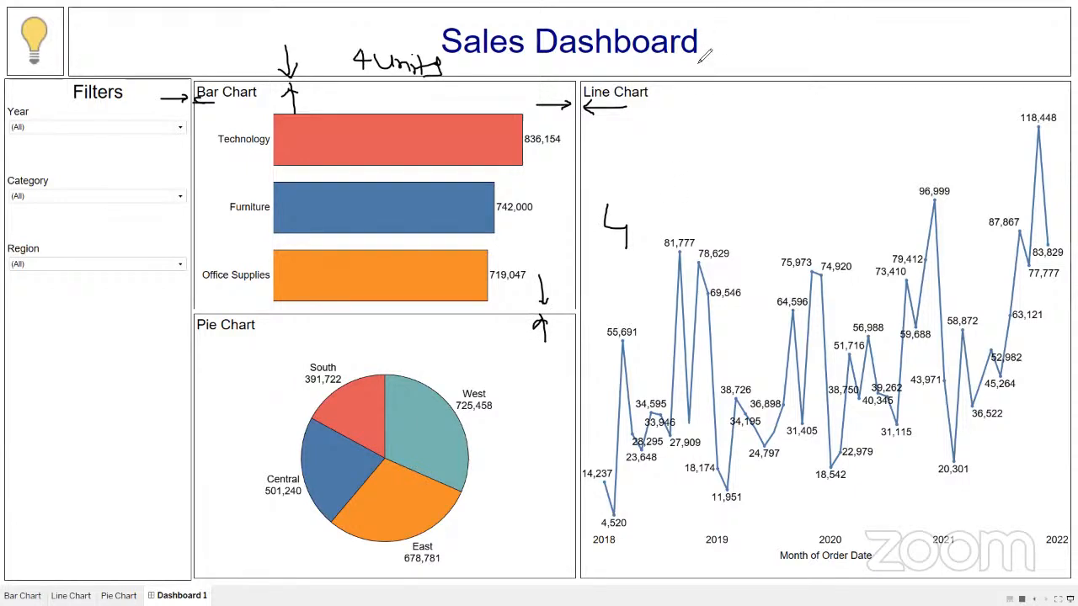
pyautogui.press('Escape')
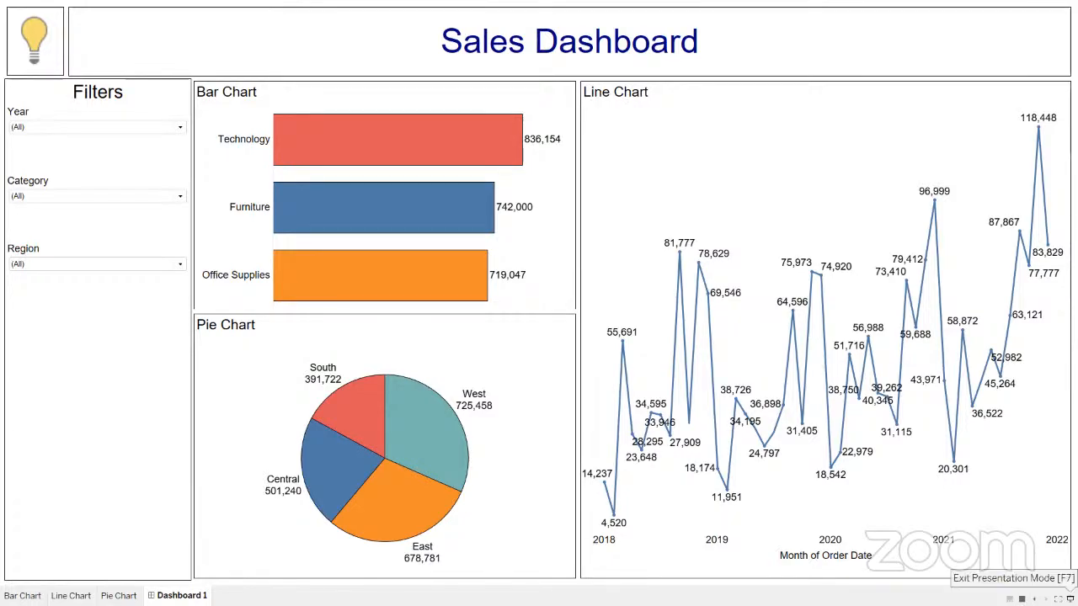
pyautogui.click(1059, 599)
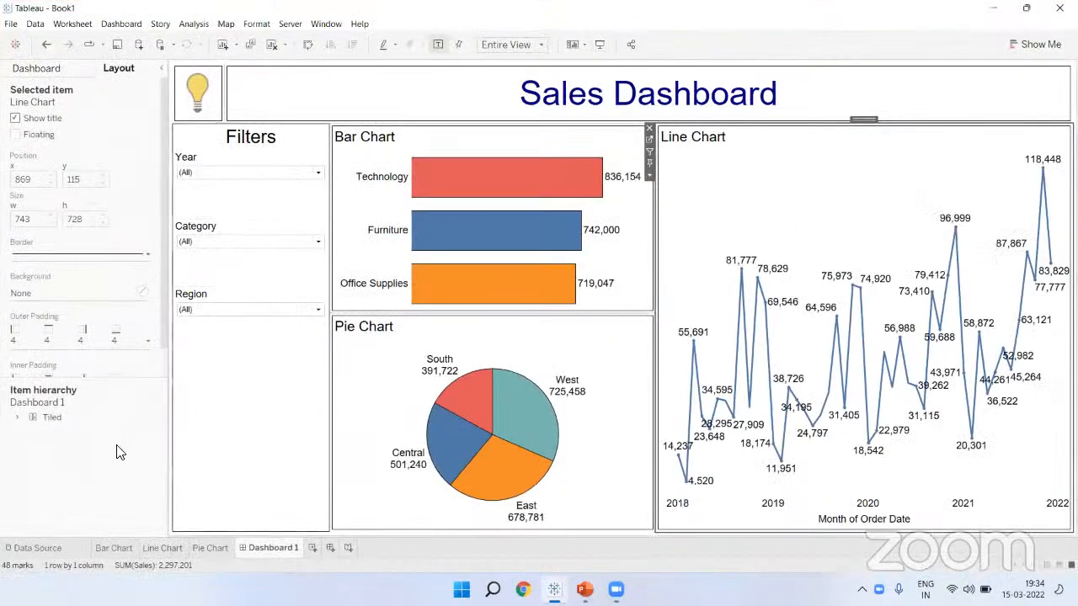
# Set the Sales Dashboard title's outer padding to 0 on all sides
pyautogui.click(343, 105)
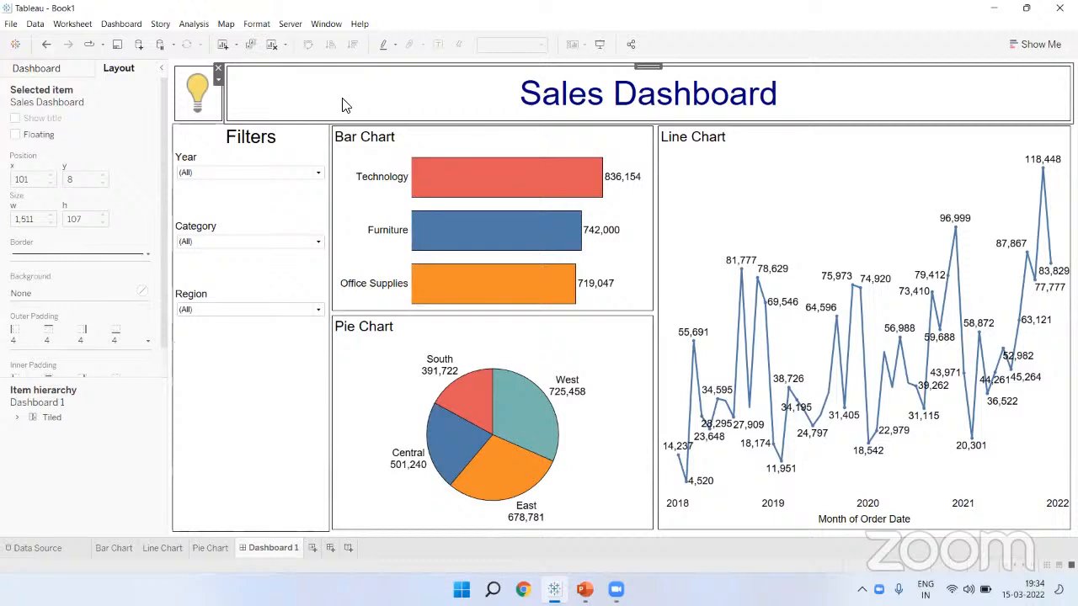
pyautogui.scroll(-1, 35, 198)
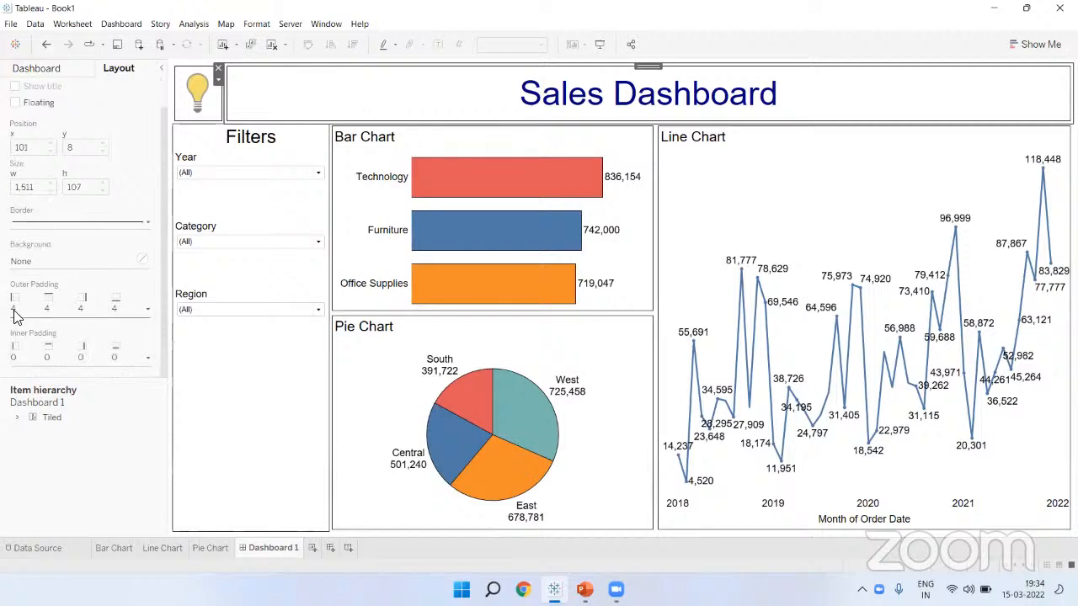
pyautogui.click(59, 317)
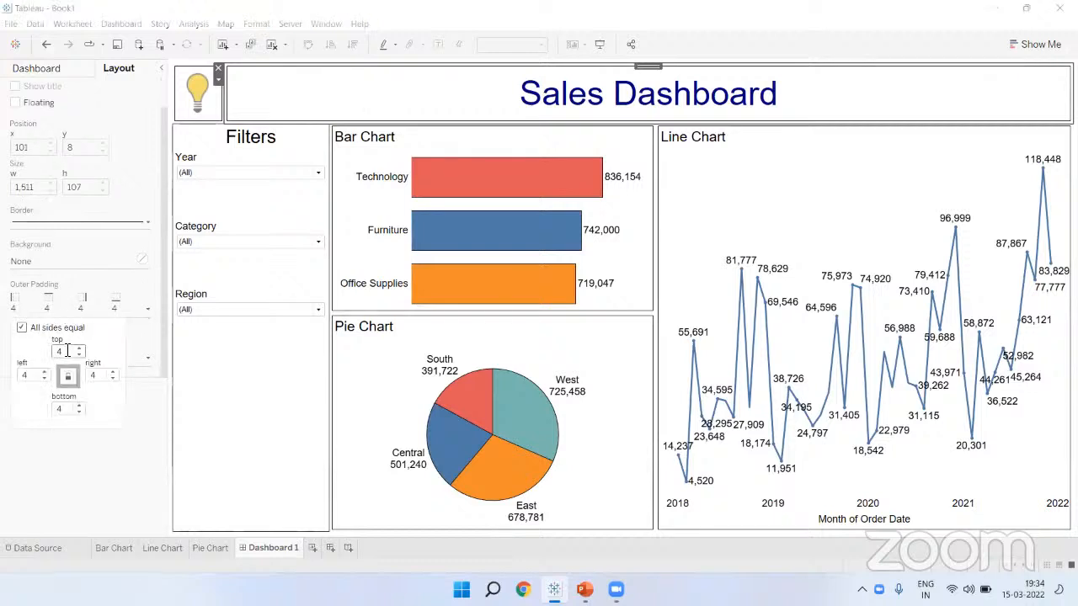
pyautogui.write('0')
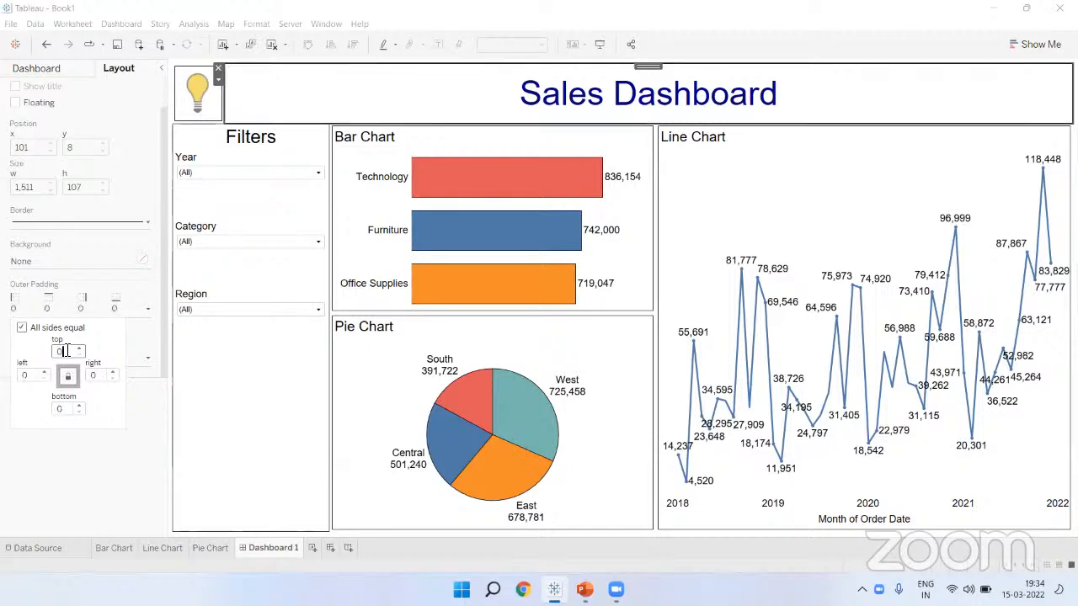
pyautogui.click(144, 481)
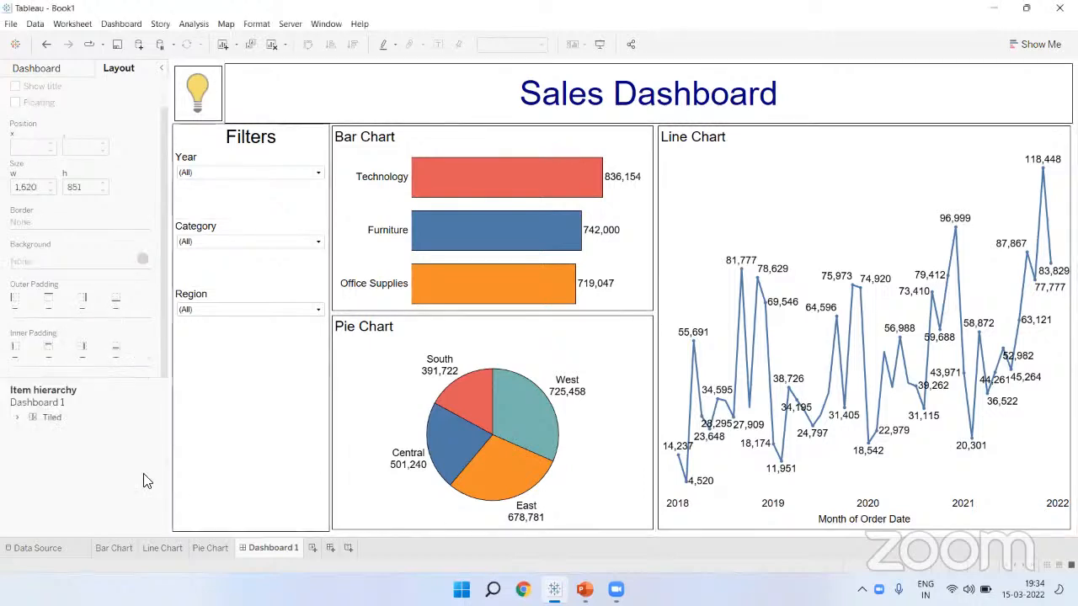
# Set the light bulb image's outer padding to 0 on all sides
pyautogui.click(221, 122)
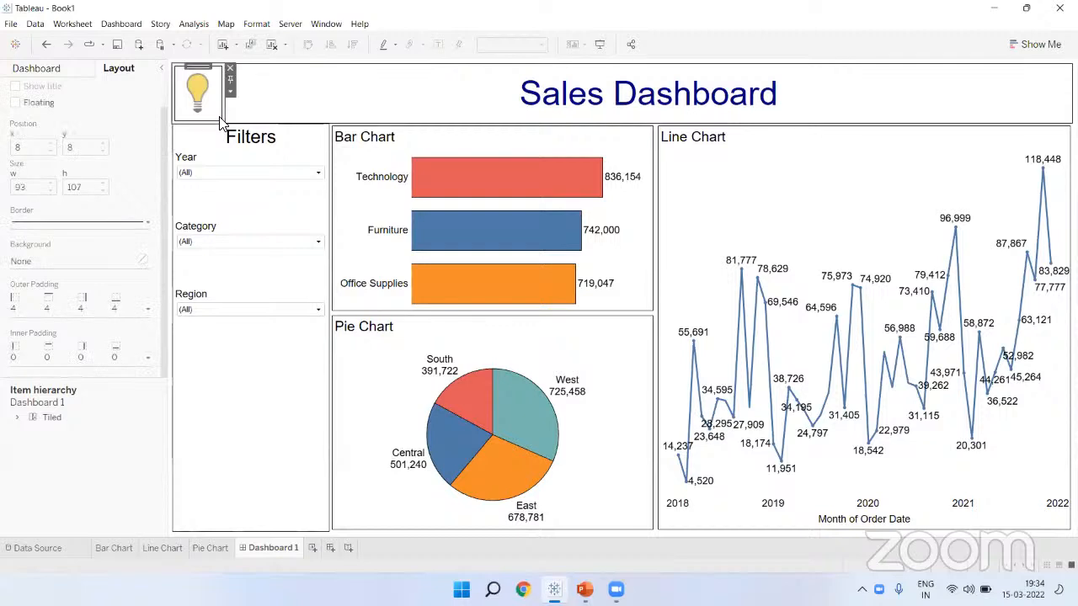
pyautogui.click(80, 313)
pyautogui.click(79, 355)
pyautogui.write('0')
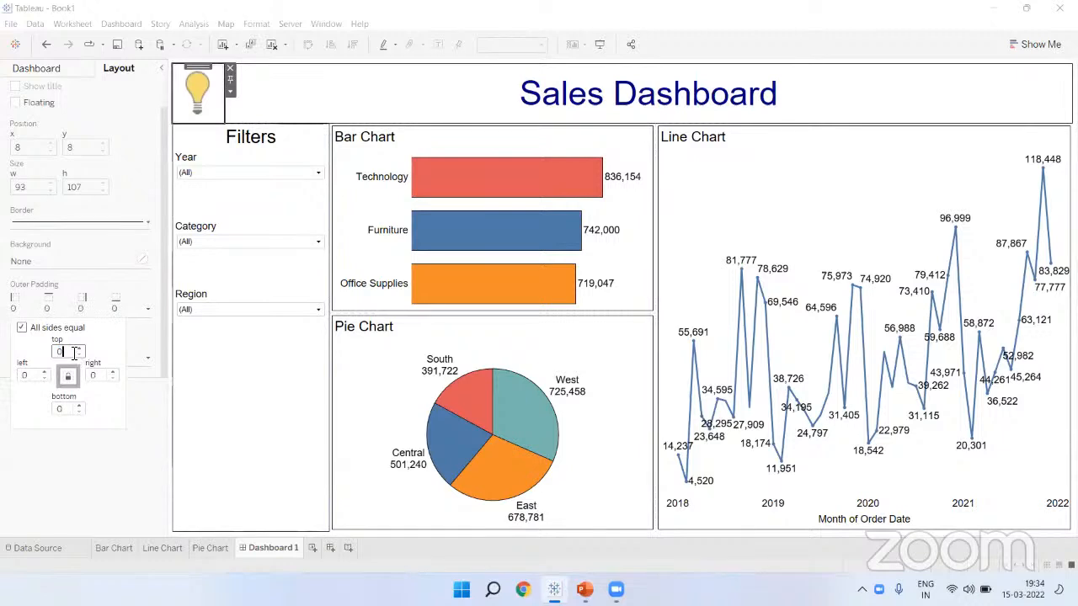
pyautogui.click(116, 466)
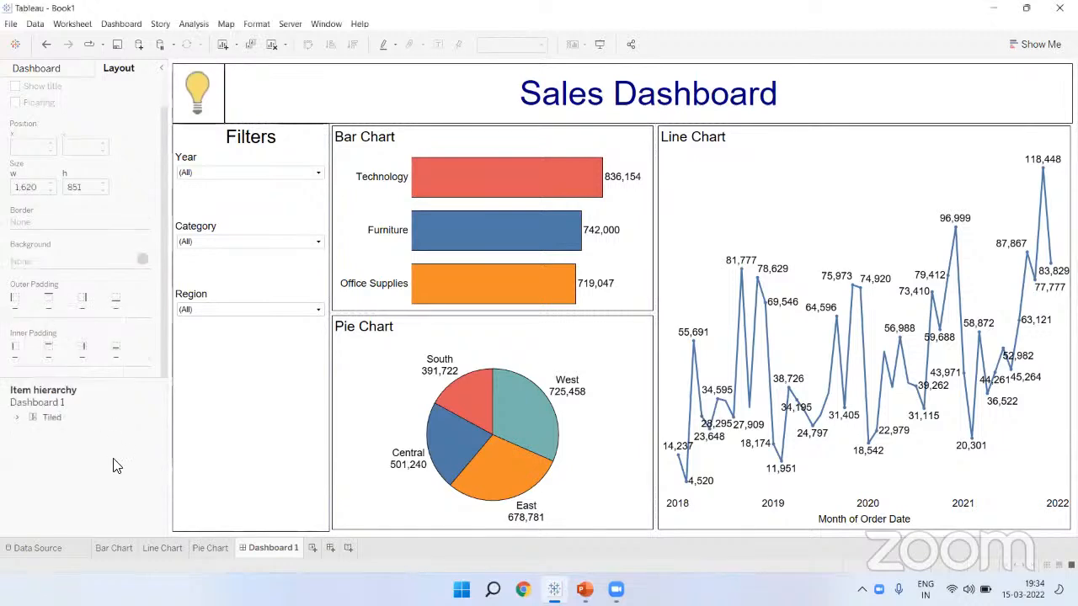
# Check the Filters container's outer padding and set the Bar Chart's outer padding to 0 on all sides
pyautogui.click(273, 447)
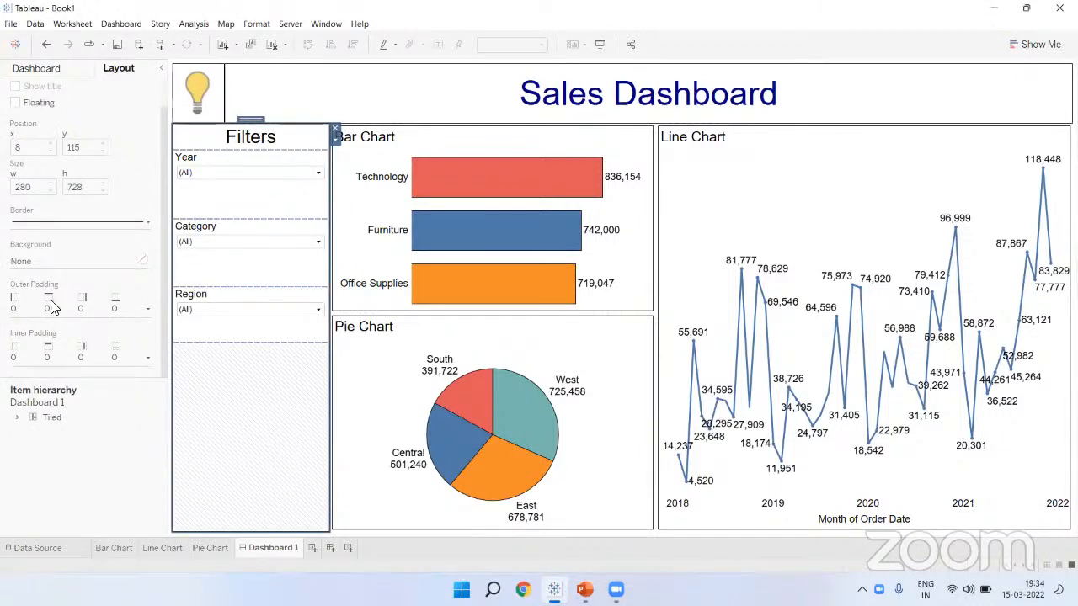
pyautogui.click(463, 146)
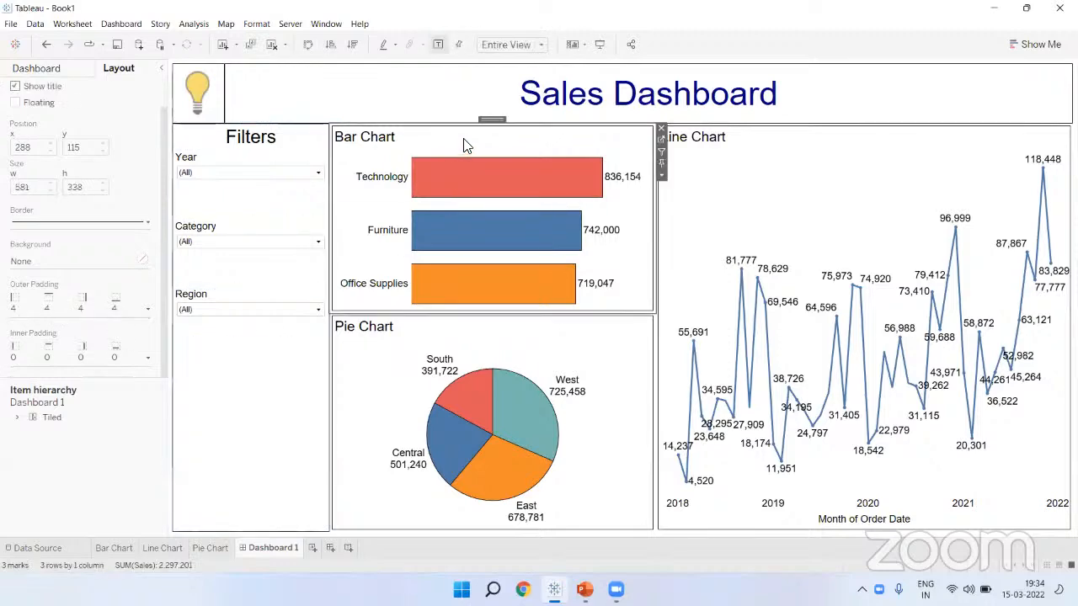
pyautogui.click(84, 303)
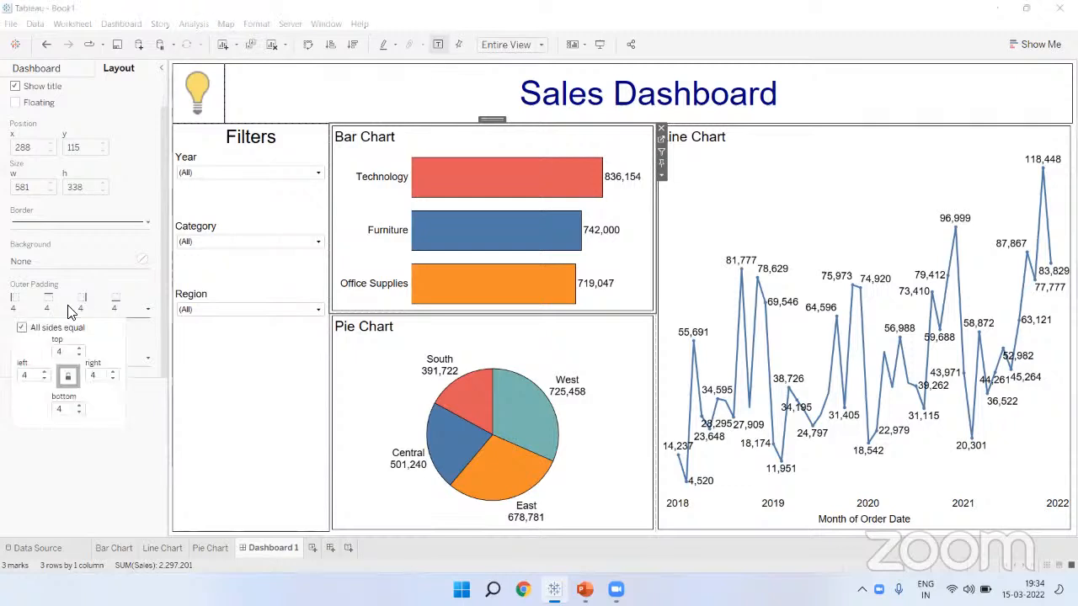
pyautogui.write('0')
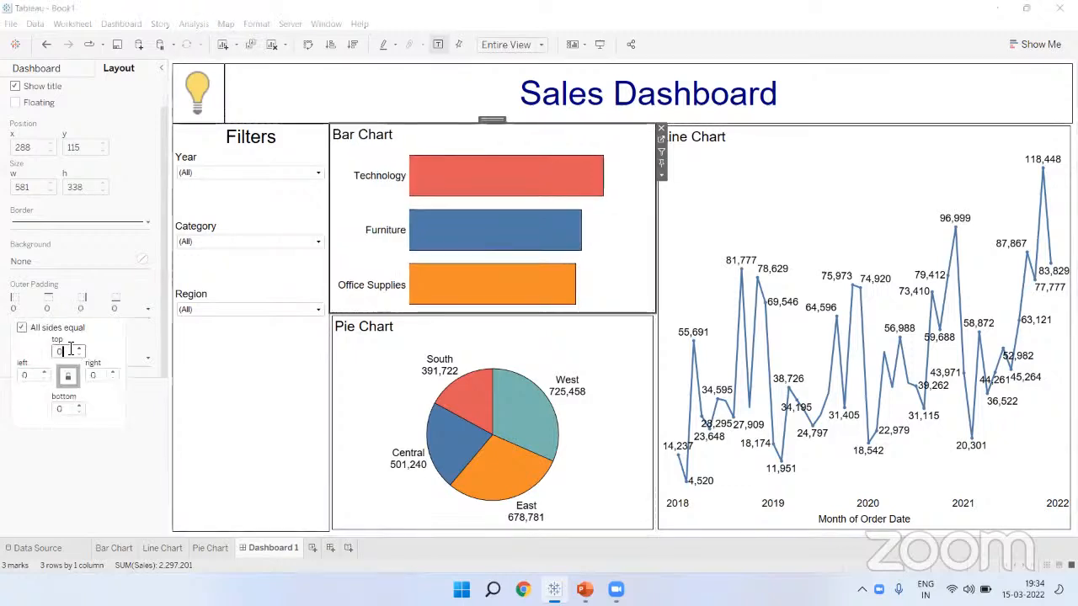
pyautogui.click(119, 481)
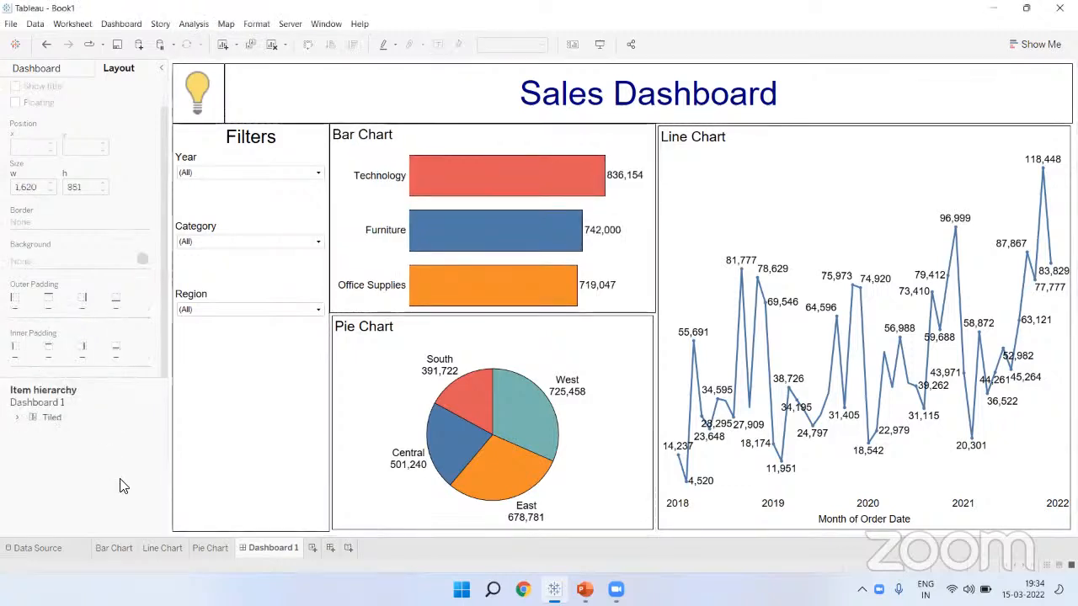
# Set the Pie Chart's outer padding to 0 on all sides
pyautogui.click(546, 333)
pyautogui.click(84, 303)
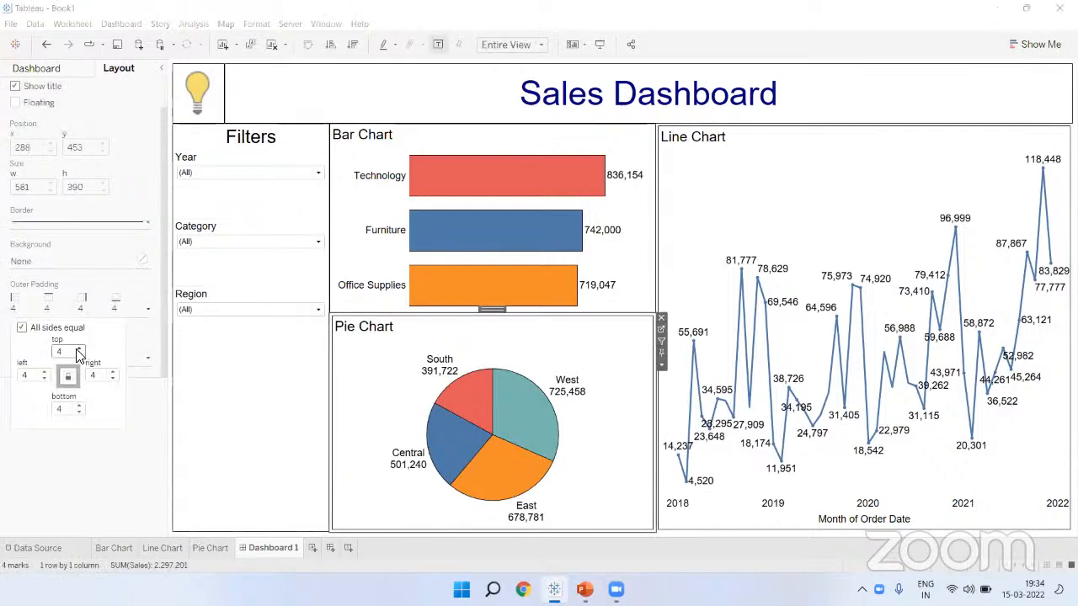
pyautogui.write('0')
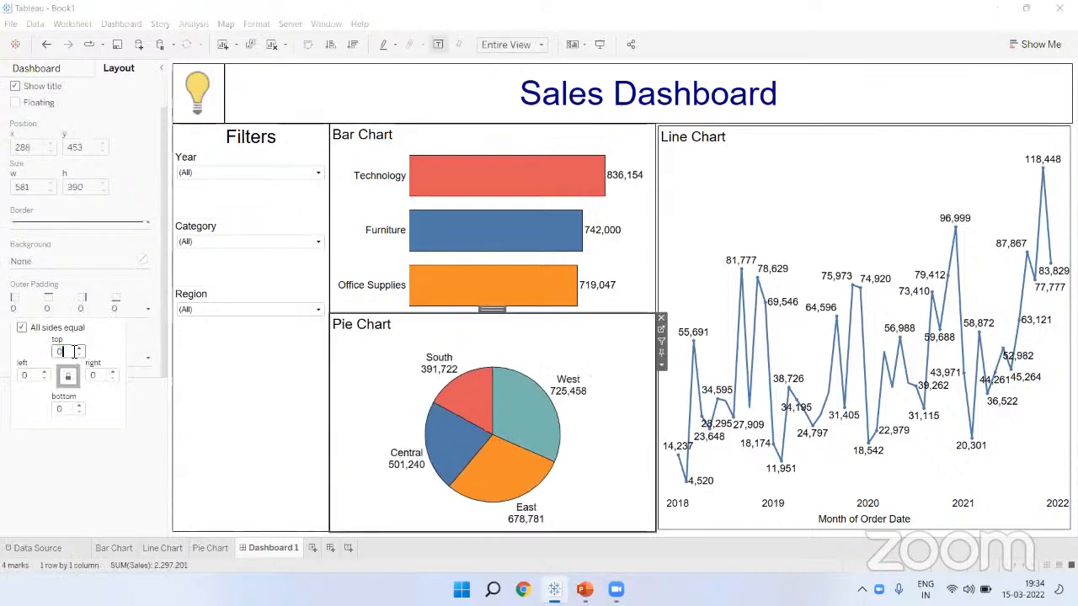
pyautogui.click(100, 461)
# Set the Line Chart's outer padding to 0 on all sides and preview the dashboard in presentation mode
pyautogui.click(695, 194)
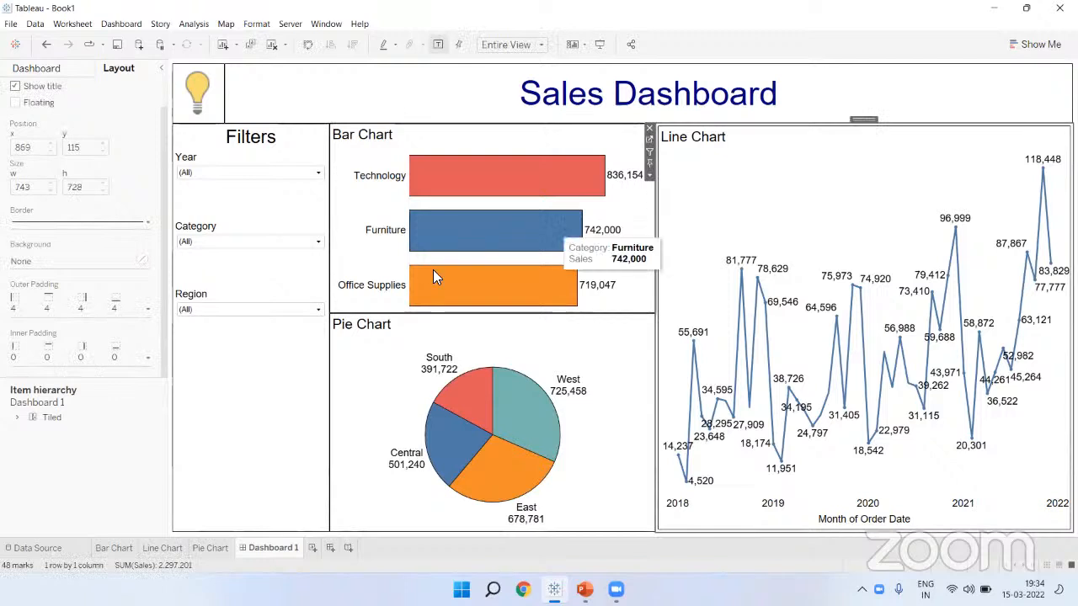
pyautogui.click(118, 311)
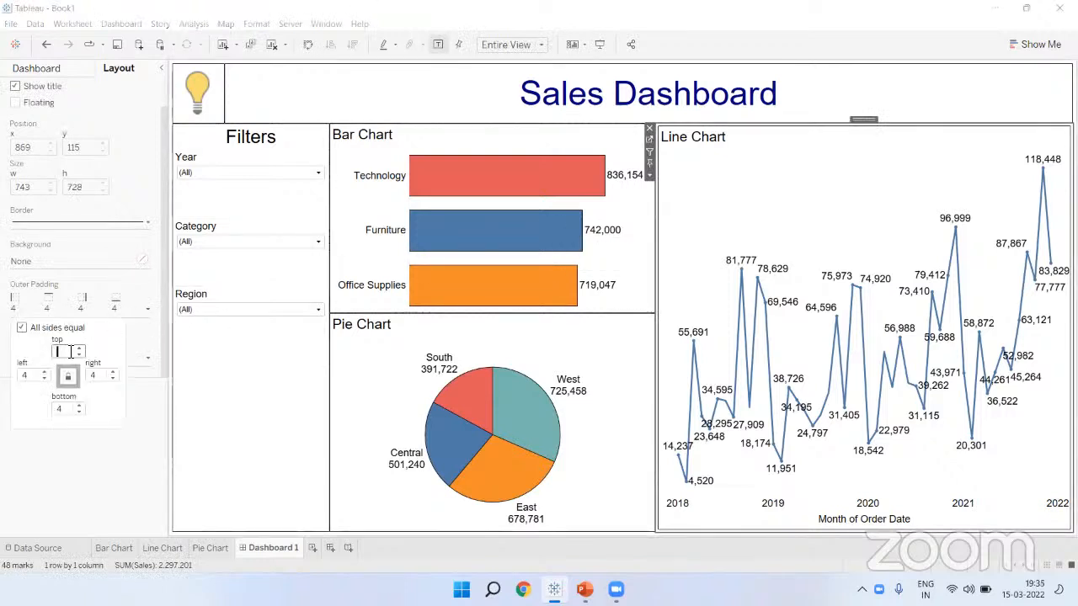
pyautogui.write('0')
pyautogui.click(39, 491)
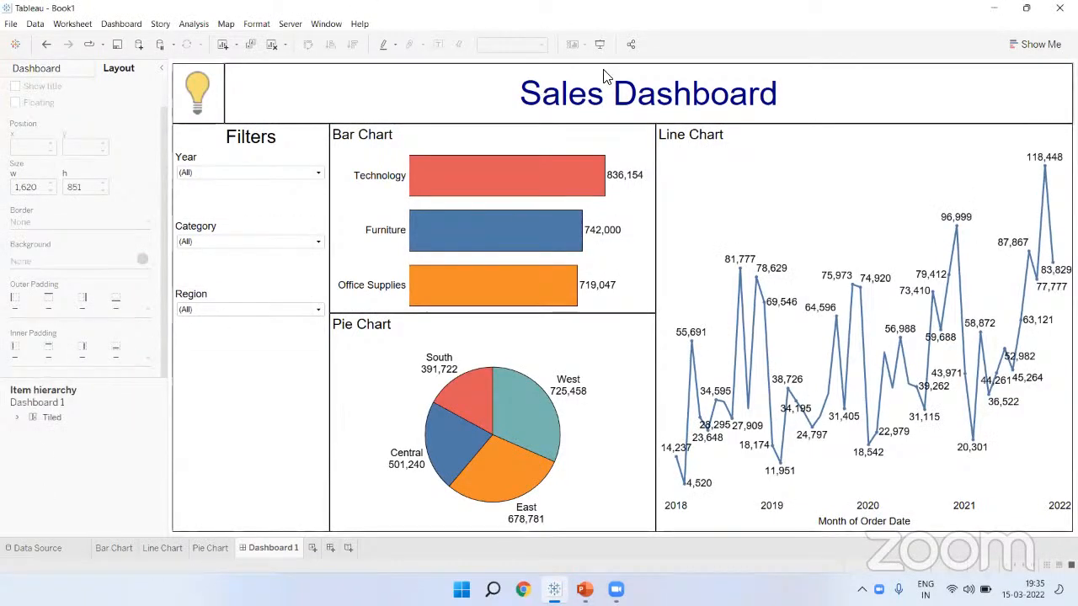
pyautogui.click(599, 44)
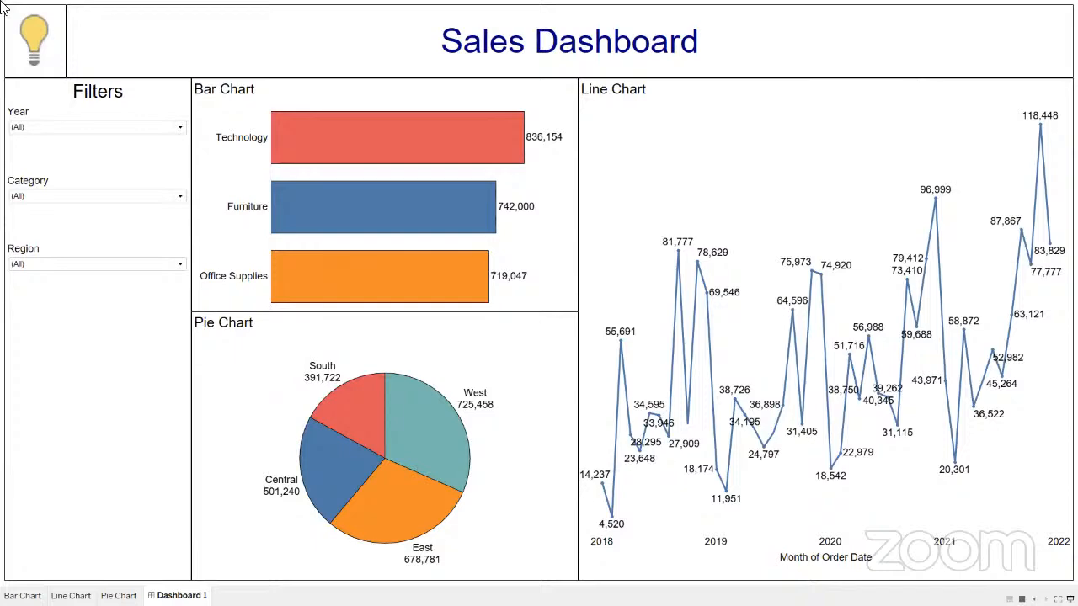
pyautogui.press('Escape')
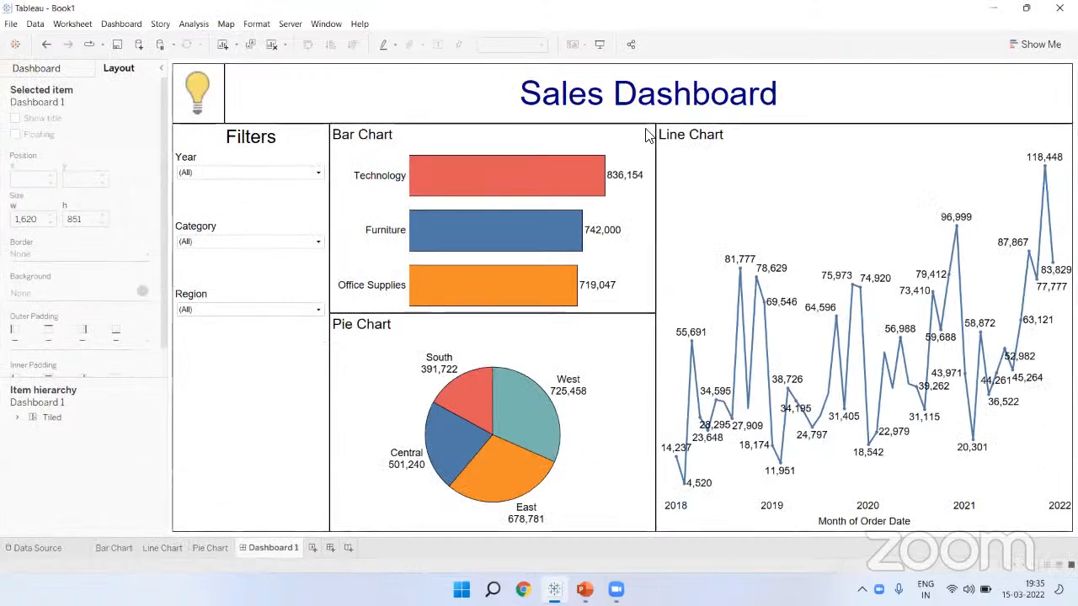
# Center the Bar Chart title and change its text color to white
pyautogui.doubleClick(387, 139)
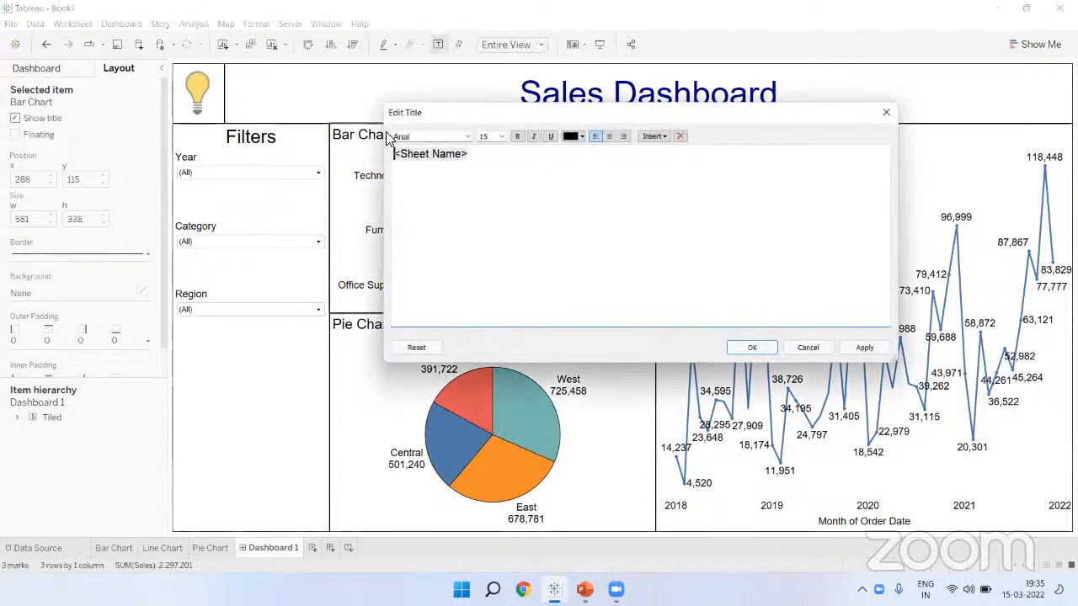
pyautogui.click(610, 137)
pyautogui.tripleClick(627, 154)
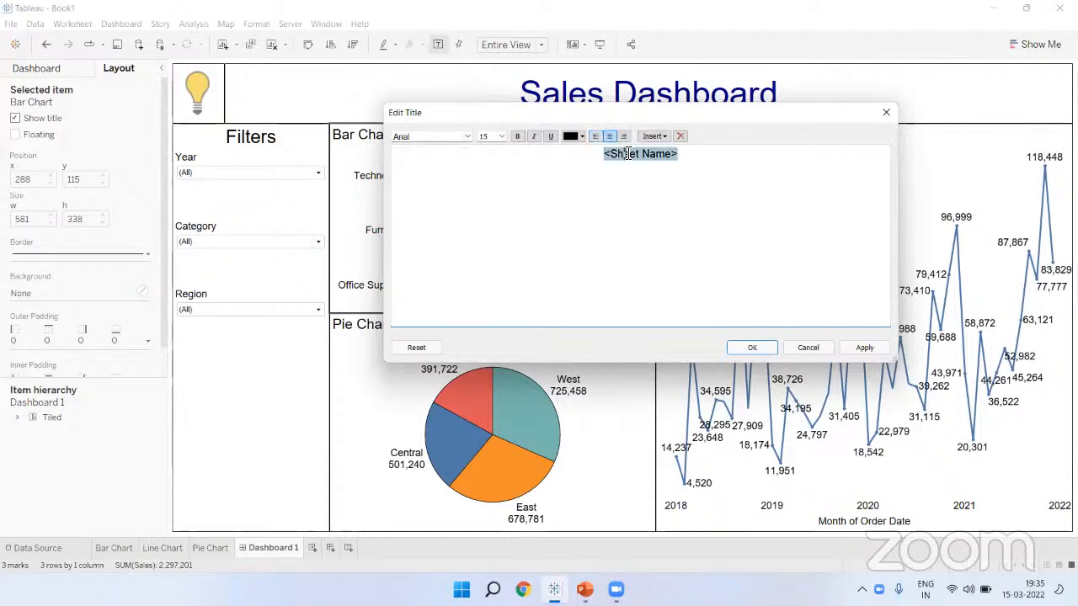
pyautogui.click(572, 138)
pyautogui.click(596, 168)
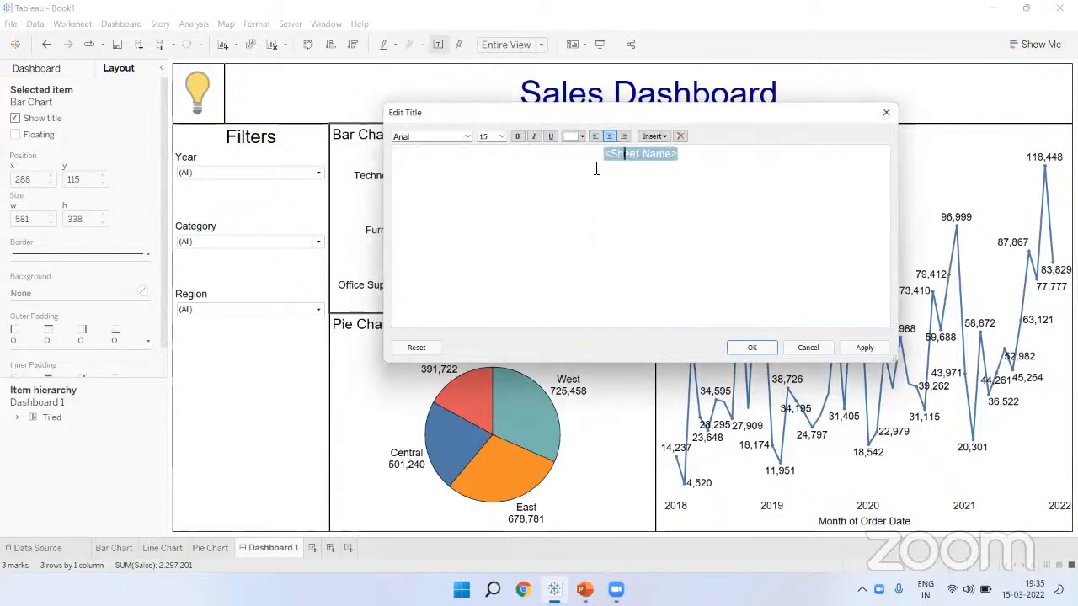
pyautogui.click(754, 349)
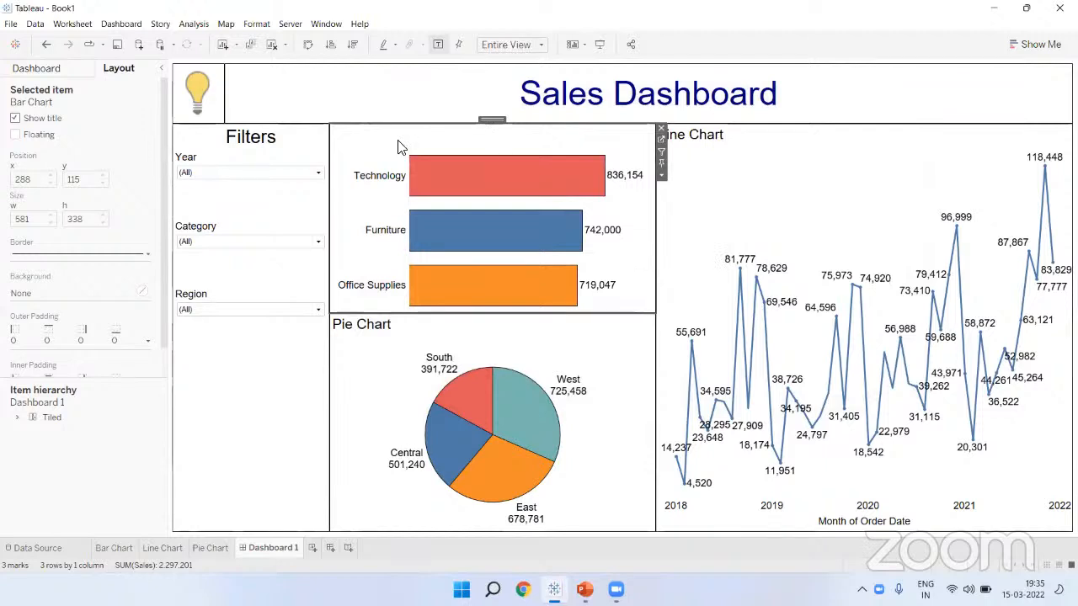
# Set the Bar Chart's background color to black at 100% opacity
pyautogui.click(42, 293)
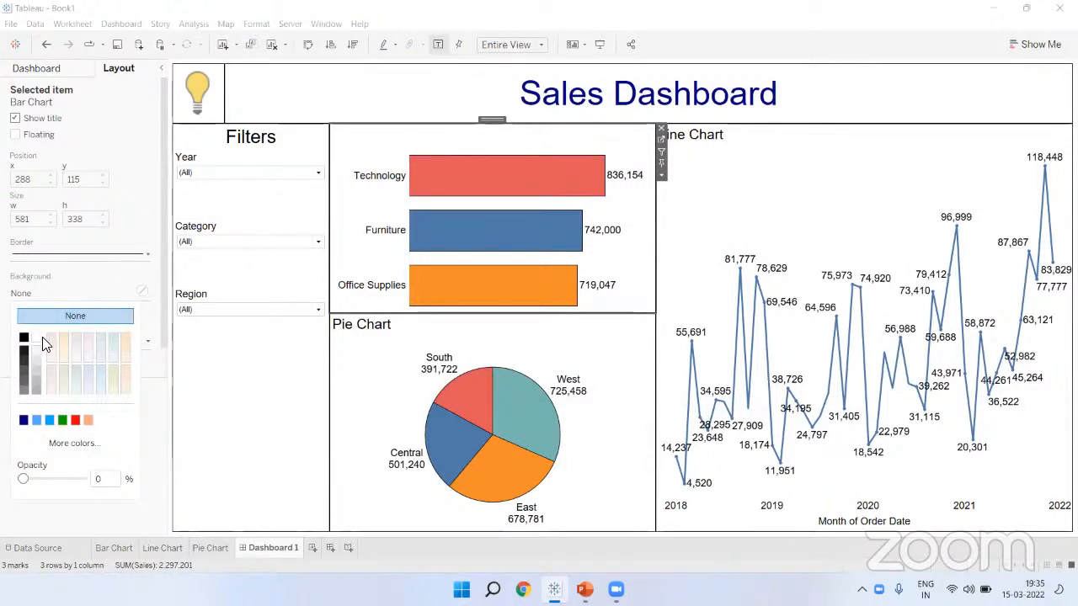
pyautogui.click(24, 339)
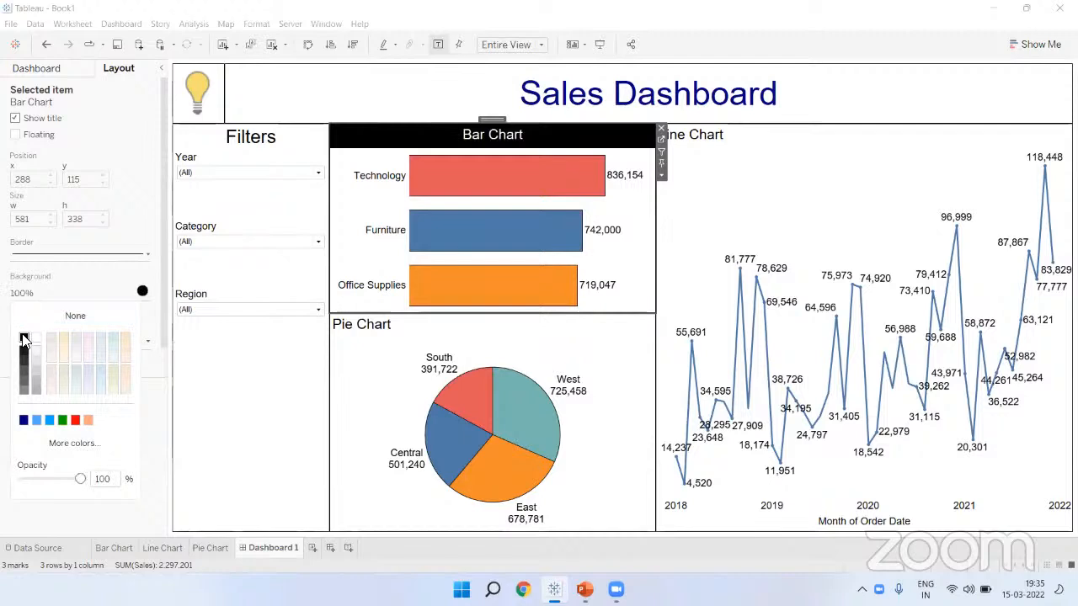
pyautogui.click(154, 455)
# Set the Pie Chart's background color to black at 100% opacity
pyautogui.click(353, 367)
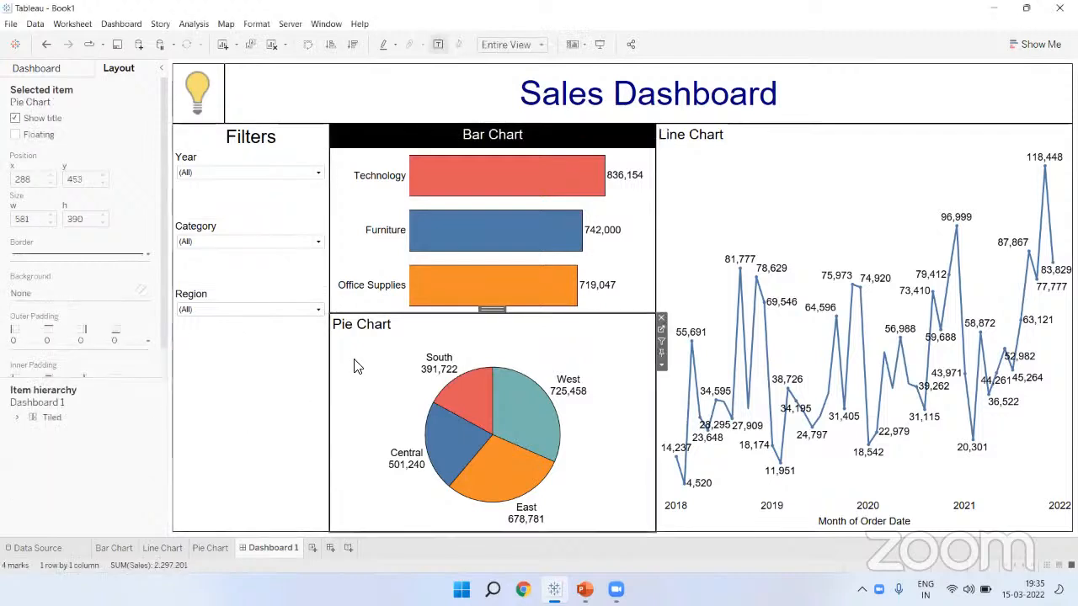
pyautogui.click(67, 303)
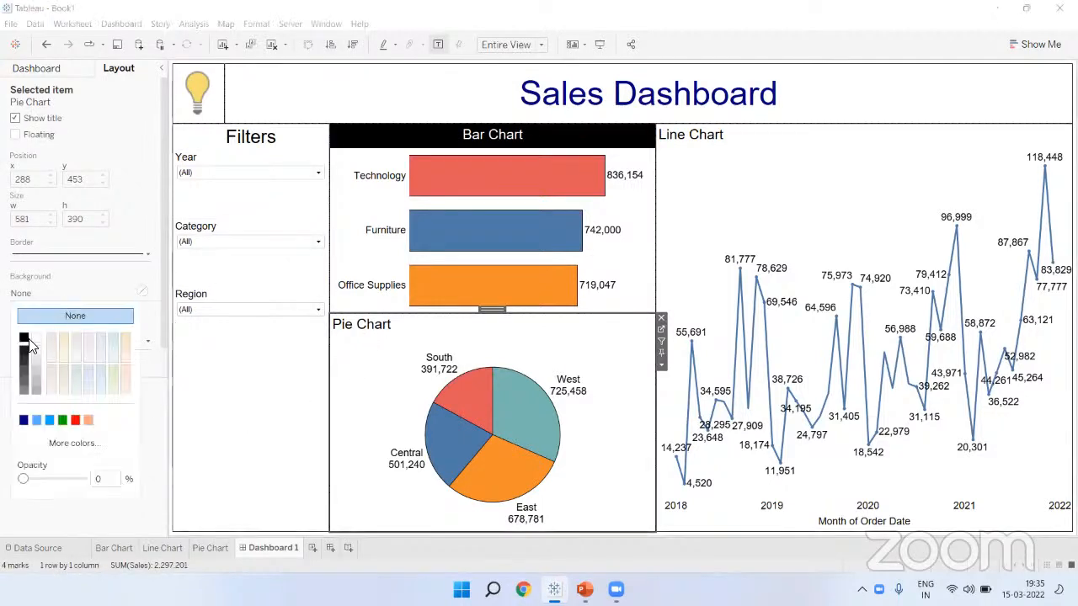
pyautogui.click(24, 337)
# Center the Pie Chart title and change its text color to white
pyautogui.doubleClick(459, 339)
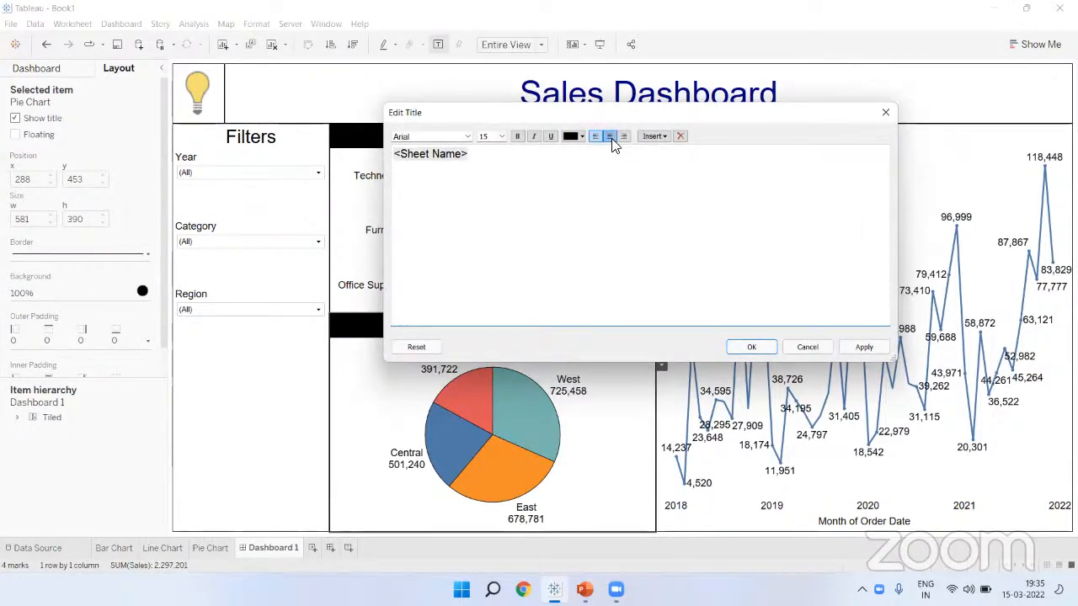
pyautogui.click(609, 137)
pyautogui.tripleClick(622, 154)
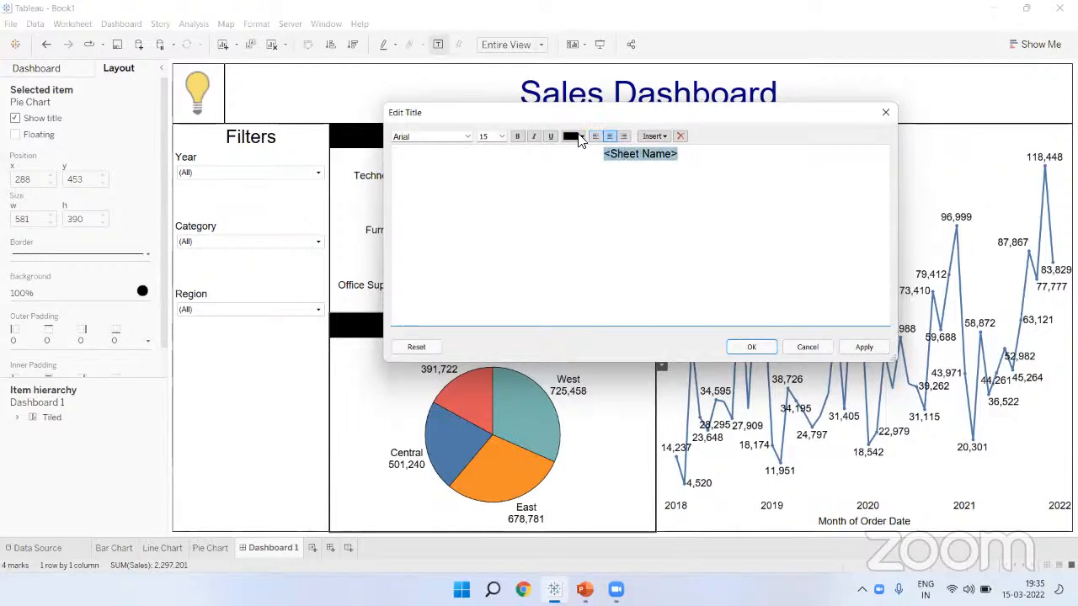
pyautogui.click(582, 136)
pyautogui.click(586, 149)
pyautogui.click(750, 349)
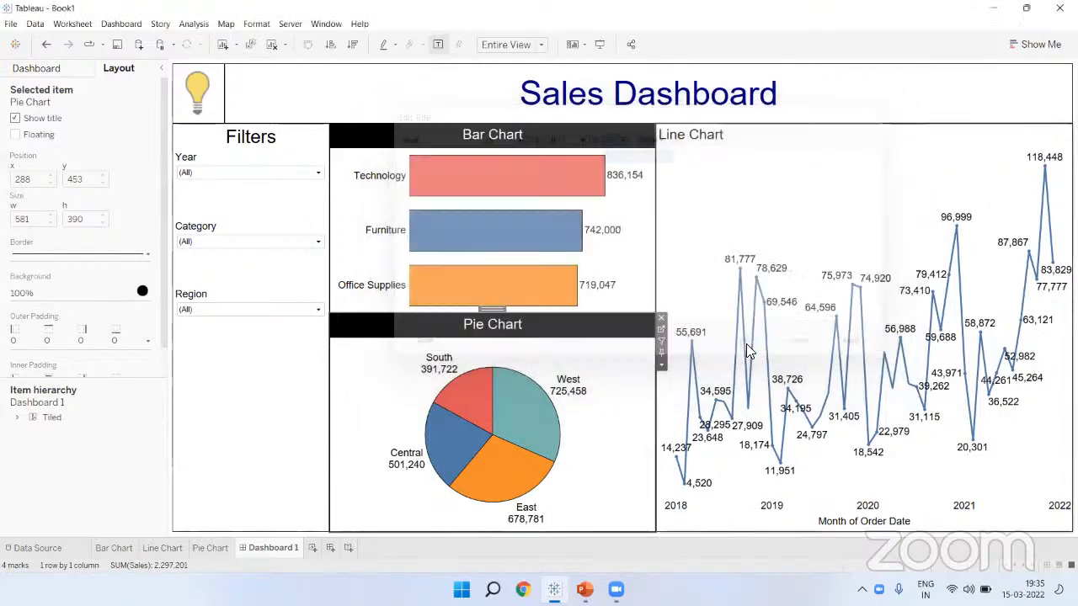
# Center the Line Chart title and change its text color to white
pyautogui.click(718, 175)
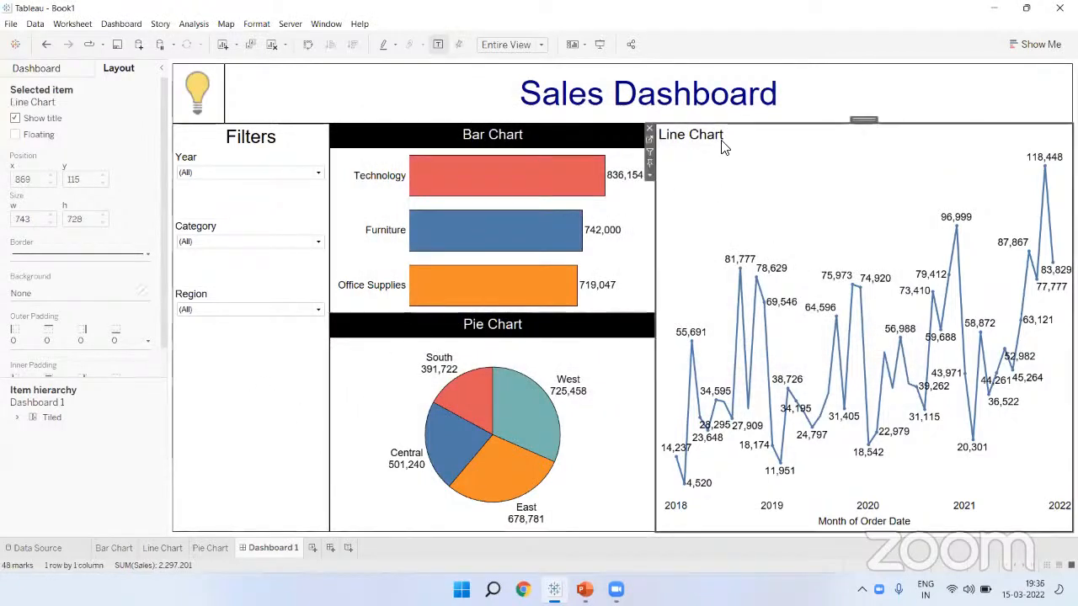
pyautogui.doubleClick(721, 140)
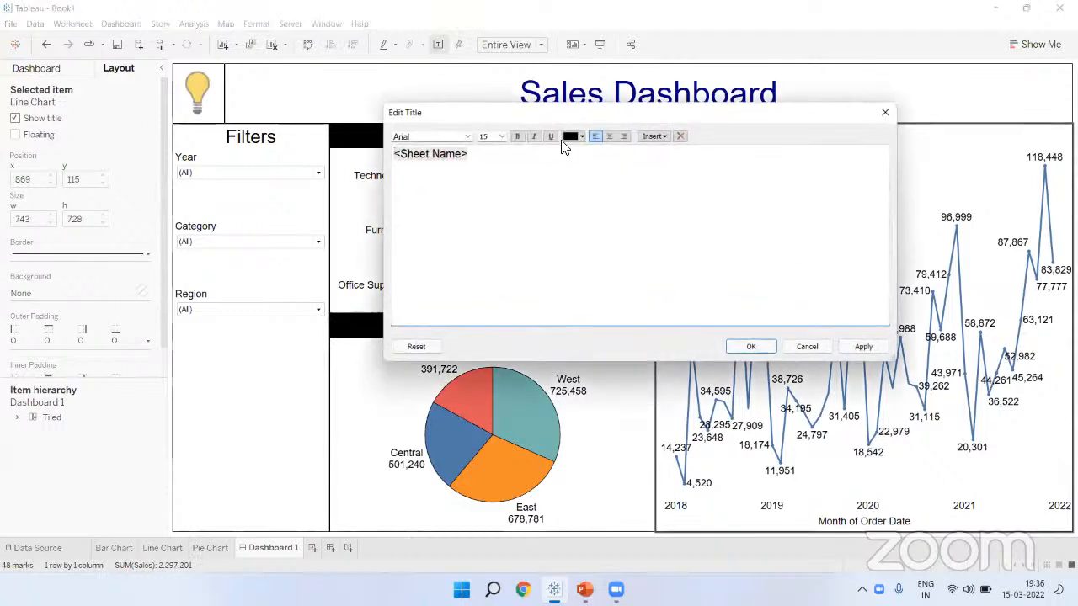
pyautogui.click(609, 136)
pyautogui.doubleClick(606, 154)
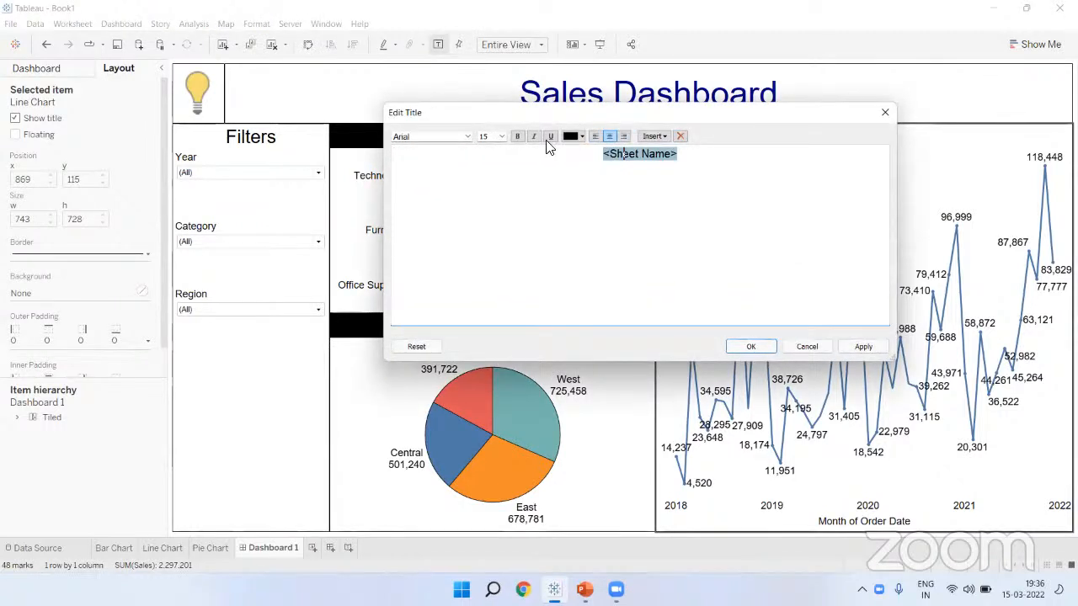
pyautogui.click(581, 136)
pyautogui.click(584, 158)
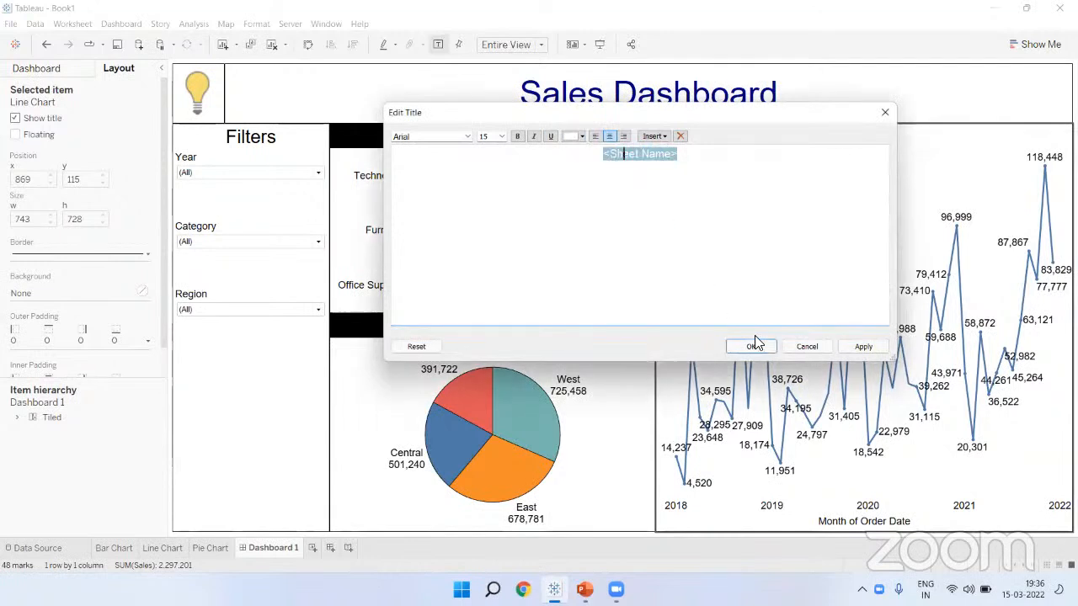
pyautogui.click(752, 347)
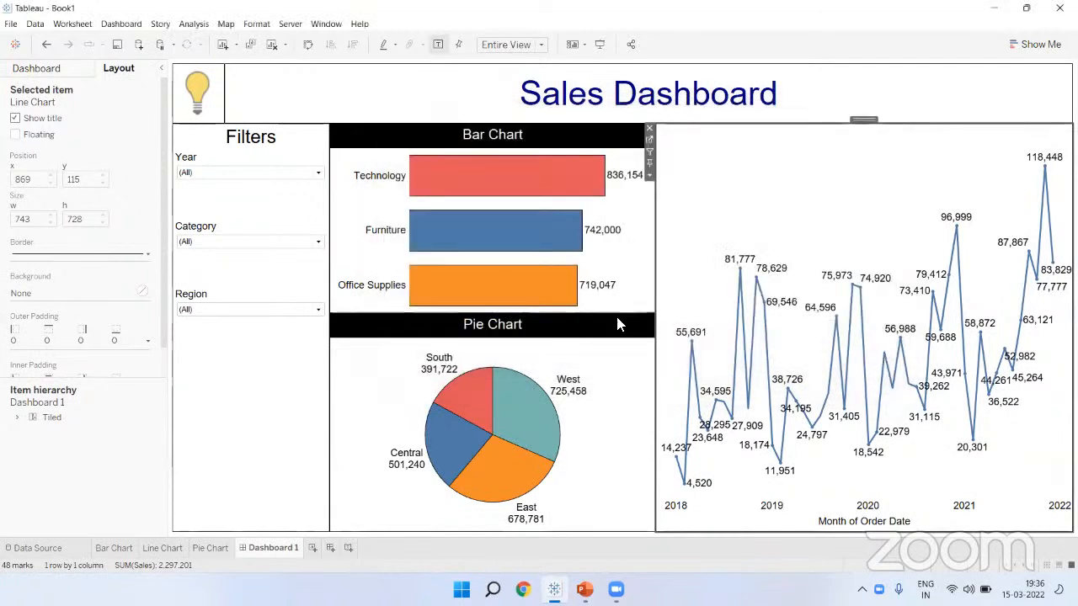
# Set the Line Chart's background color to black at 100% opacity
pyautogui.click(65, 287)
pyautogui.click(24, 337)
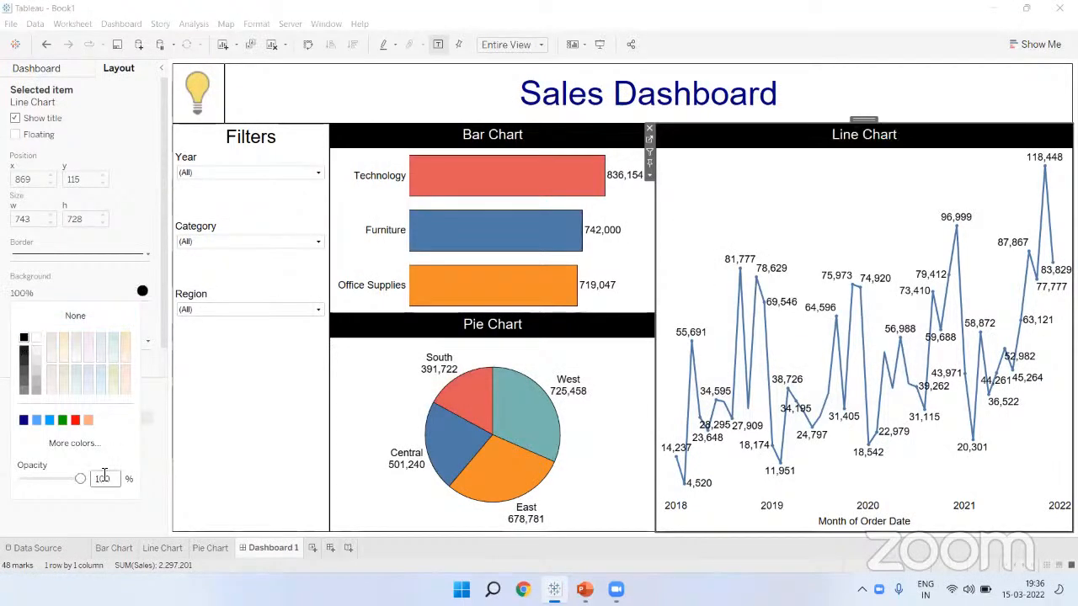
pyautogui.click(148, 462)
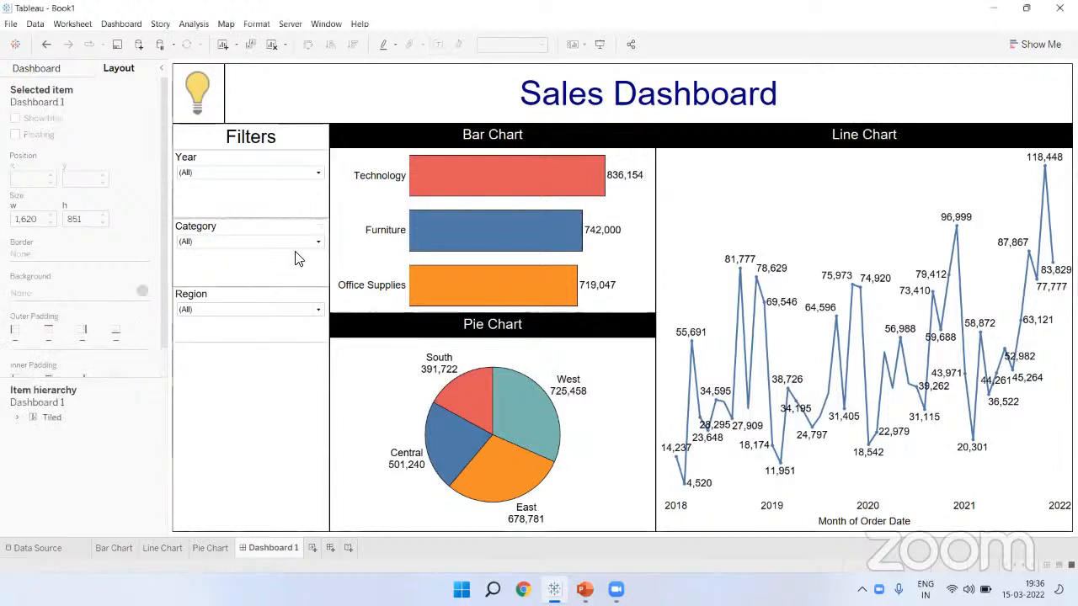
# Change the text color of the Filters heading to white
pyautogui.doubleClick(282, 145)
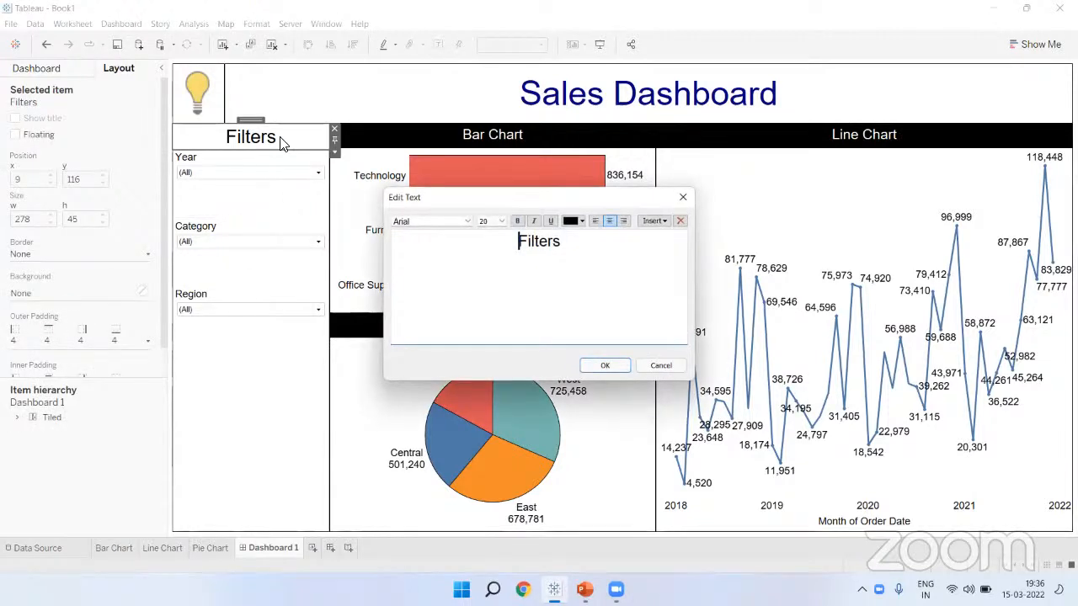
pyautogui.moveTo(561, 242); pyautogui.dragTo(504, 242)
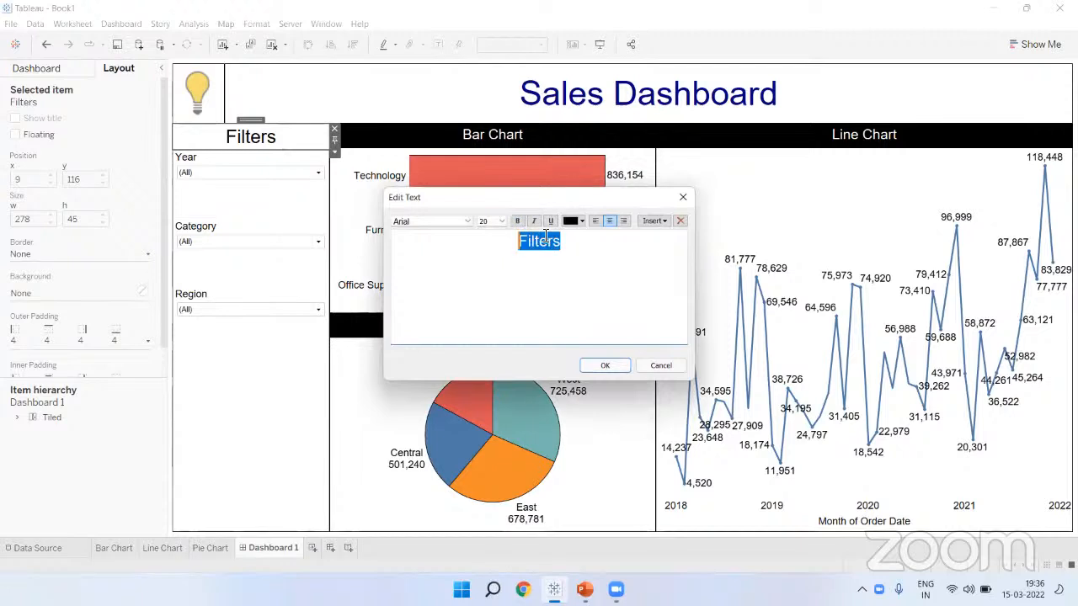
pyautogui.click(576, 220)
pyautogui.click(582, 235)
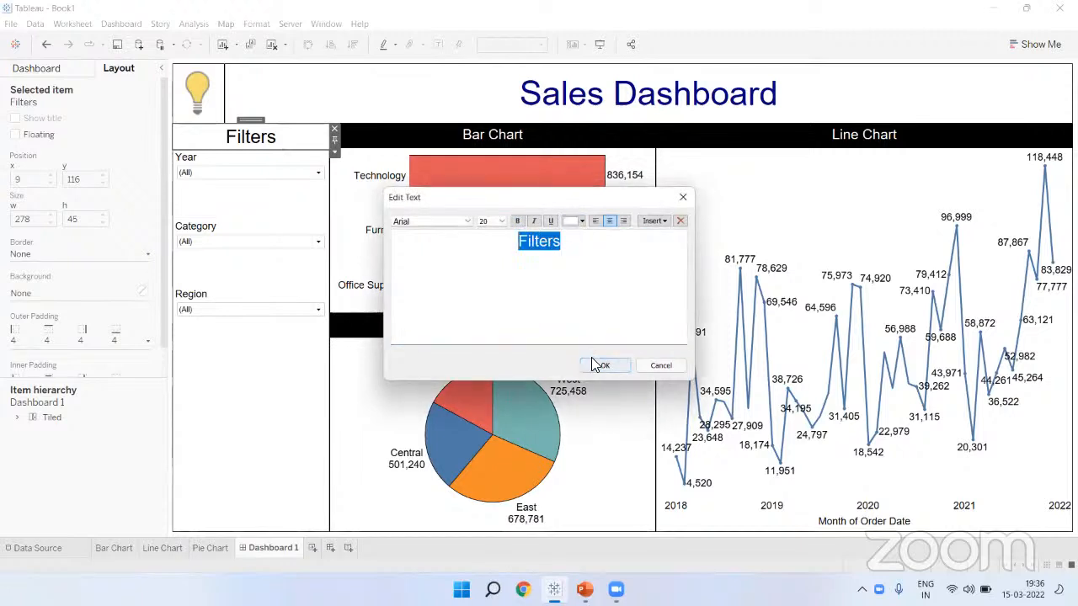
pyautogui.click(604, 365)
# Give the Filters heading a black background at 100% opacity and a solid line border
pyautogui.click(42, 293)
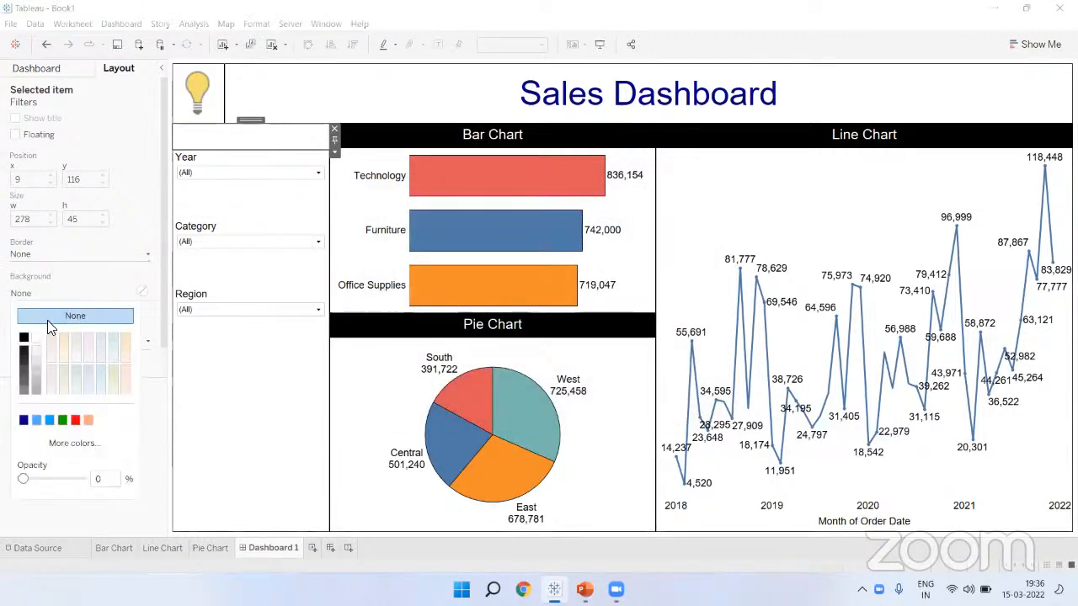
pyautogui.click(24, 339)
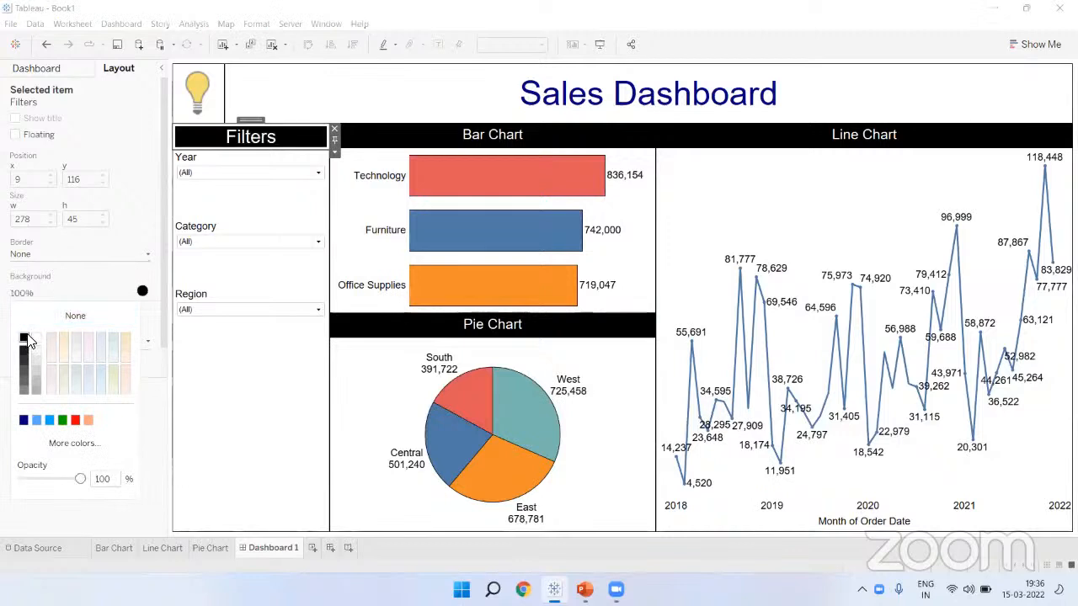
pyautogui.click(61, 254)
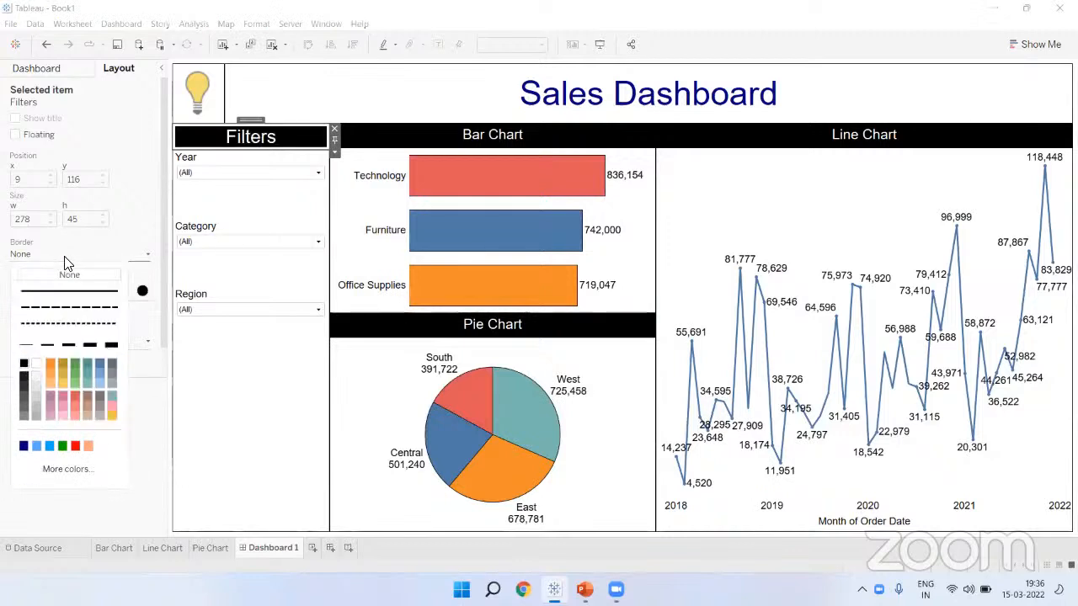
pyautogui.click(37, 346)
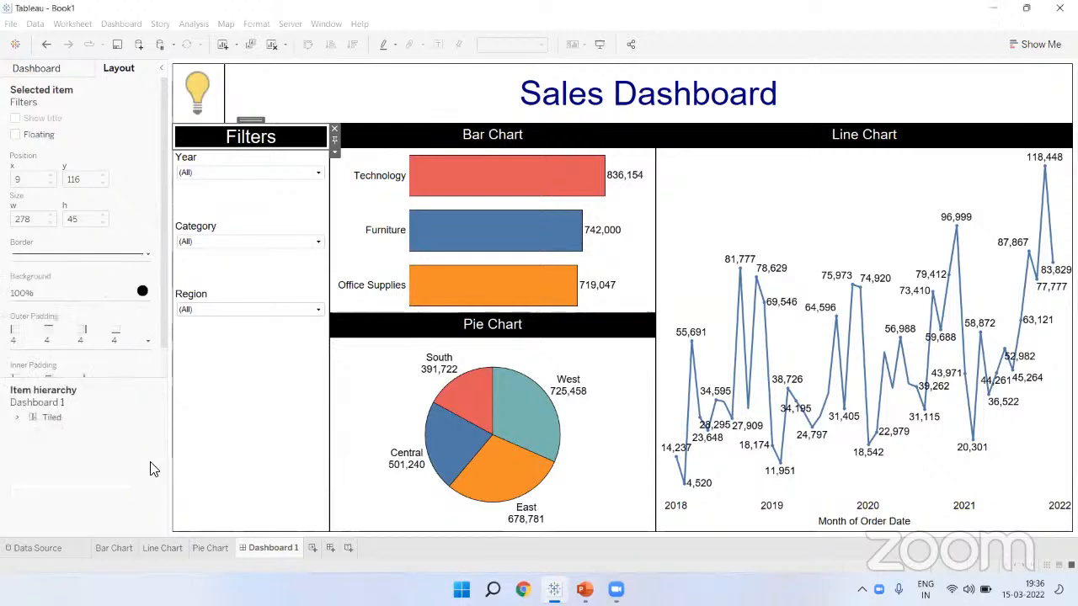
pyautogui.click(151, 465)
# Set the Filters heading's outer padding to 0 on all sides
pyautogui.click(281, 145)
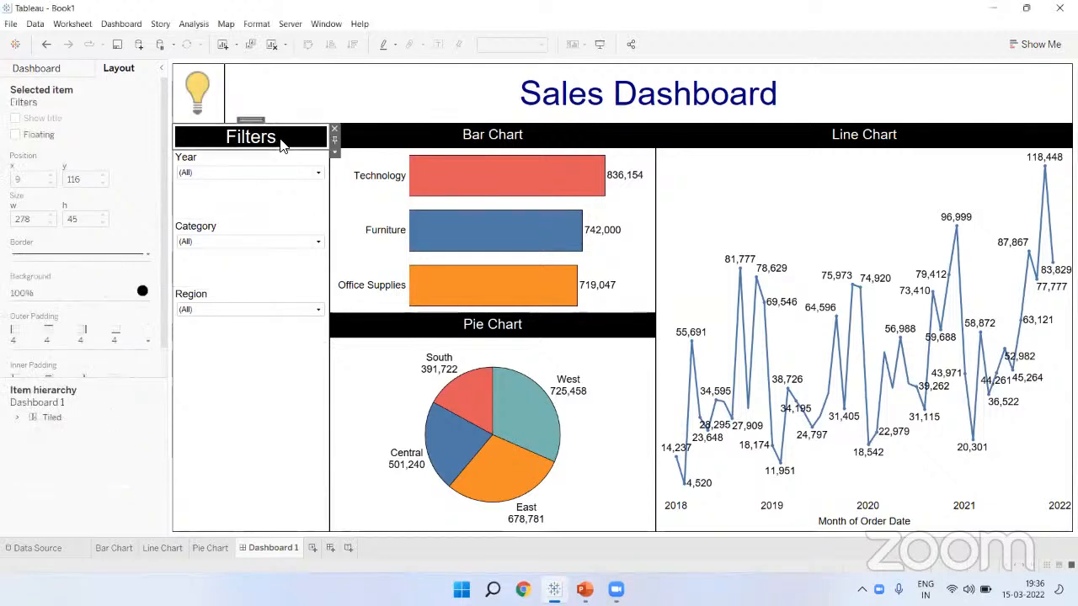
pyautogui.click(90, 330)
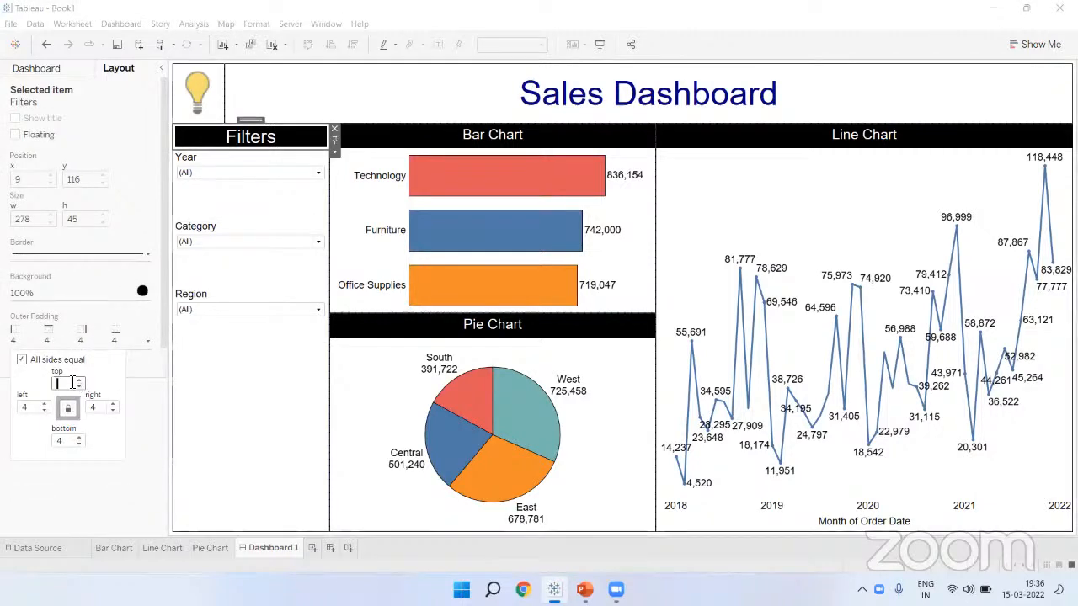
pyautogui.write('0')
pyautogui.click(96, 525)
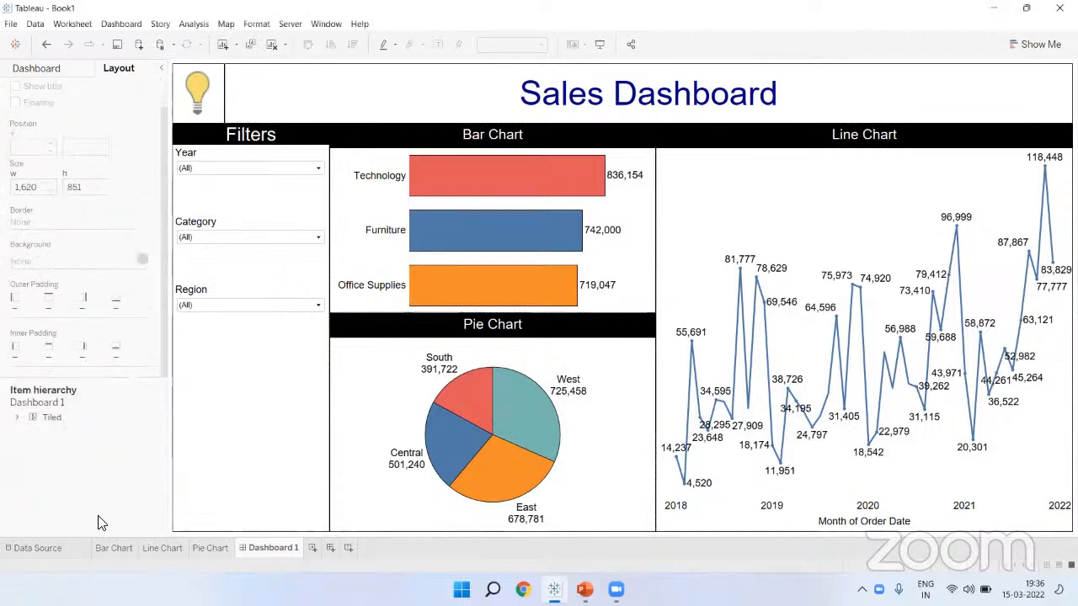
# Adjust the Filters heading's height to line up with the chart title bars and preview the dashboard in presentation mode
pyautogui.click(296, 138)
pyautogui.moveTo(296, 145); pyautogui.dragTo(297, 152)
pyautogui.click(299, 142)
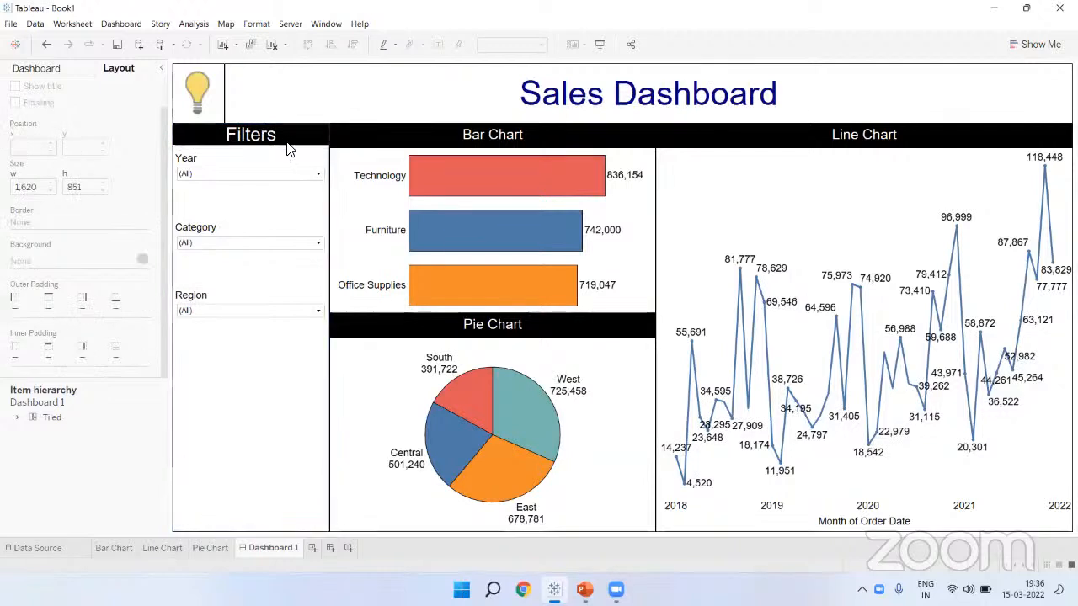
pyautogui.click(290, 149)
pyautogui.rightClick(289, 154)
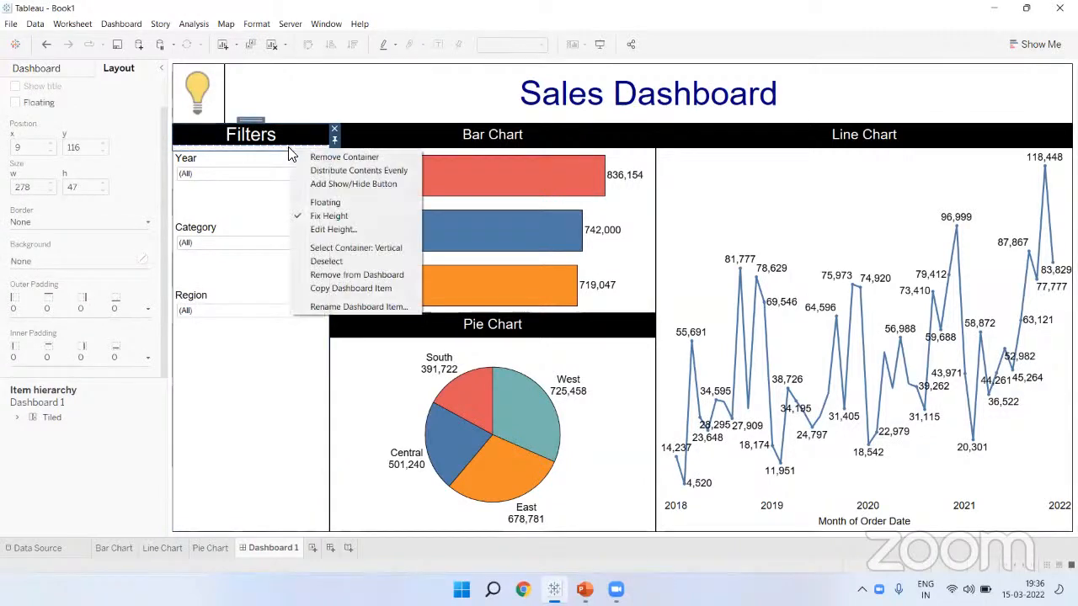
pyautogui.click(320, 179)
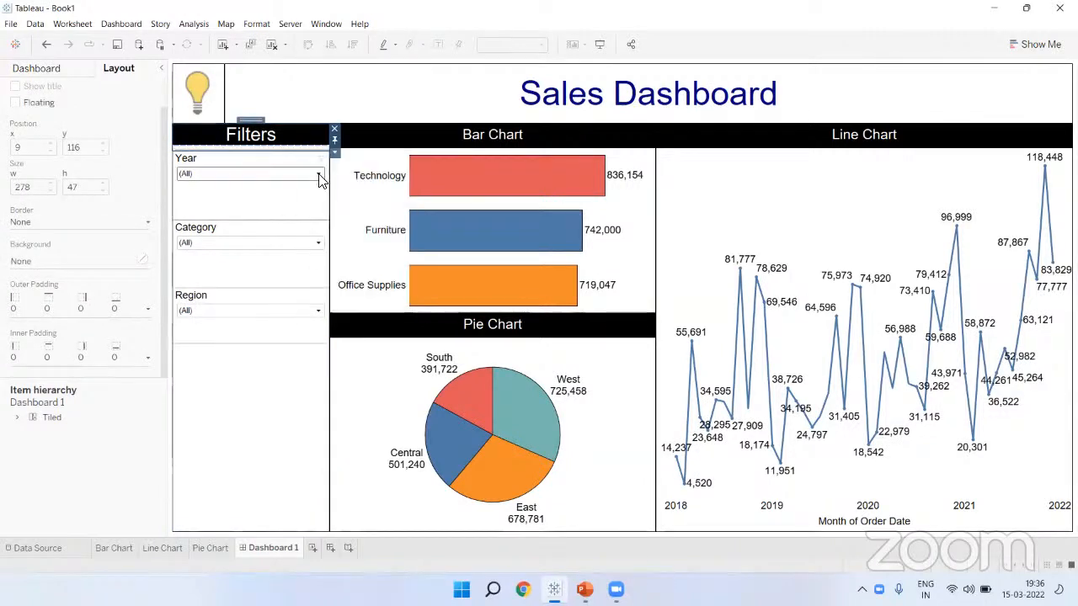
pyautogui.click(131, 437)
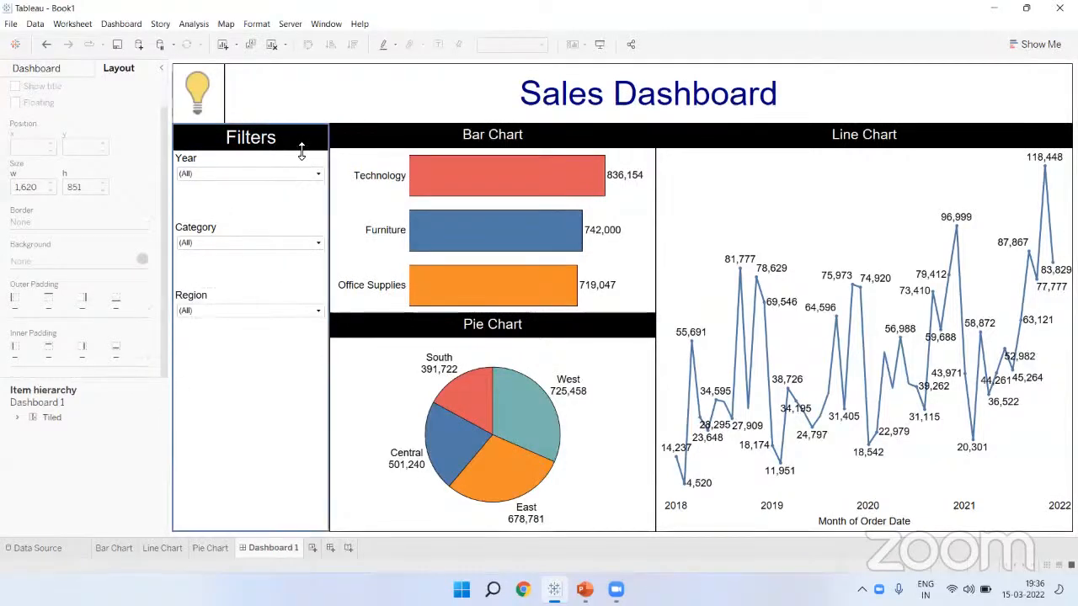
pyautogui.moveTo(302, 149)
pyautogui.mouseDown()
pyautogui.moveTo(296, 168)
pyautogui.moveTo(295, 151)
pyautogui.mouseUp()
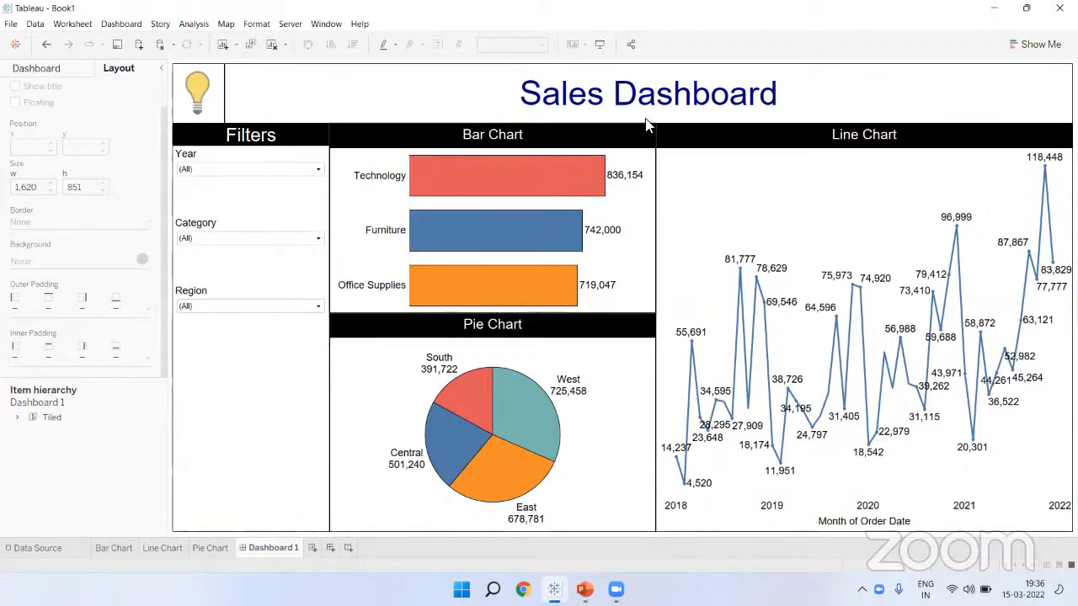
pyautogui.click(600, 44)
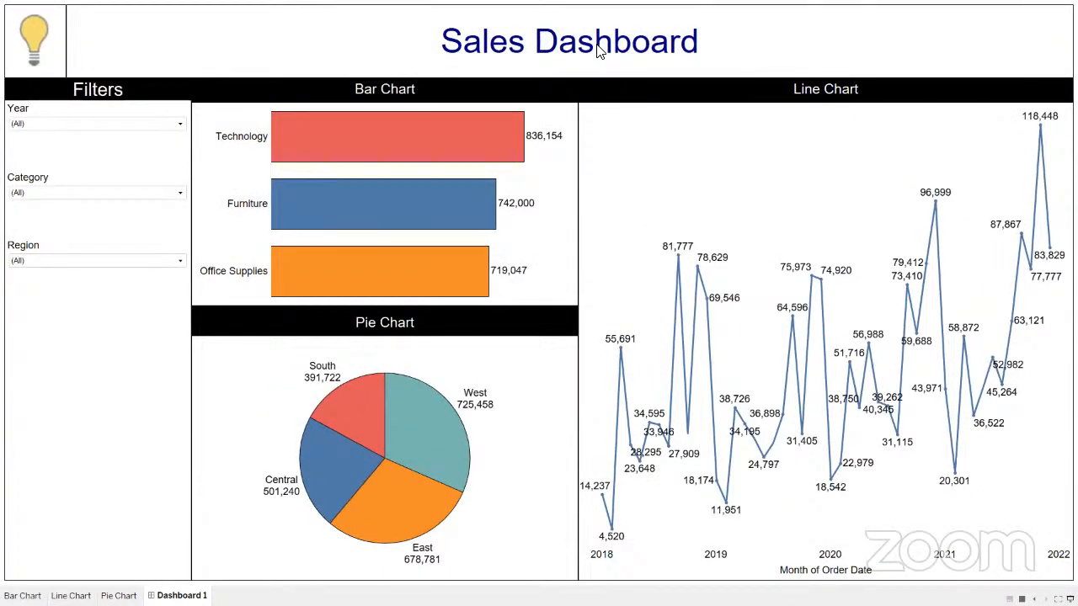
pyautogui.press('Escape')
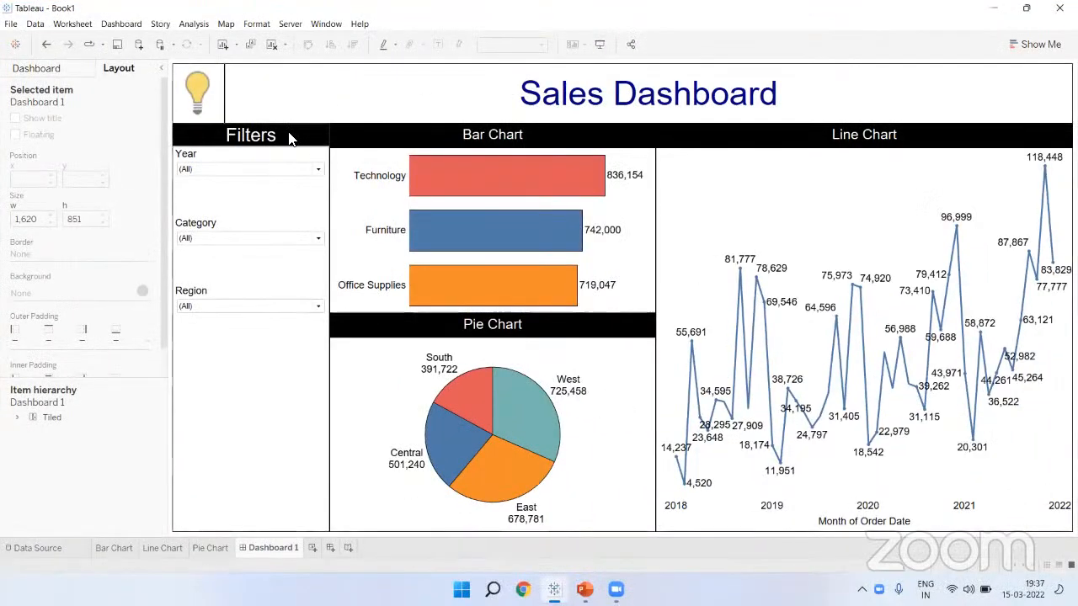
# Remove the Filters heading's background color and change its text color to black
pyautogui.click(72, 293)
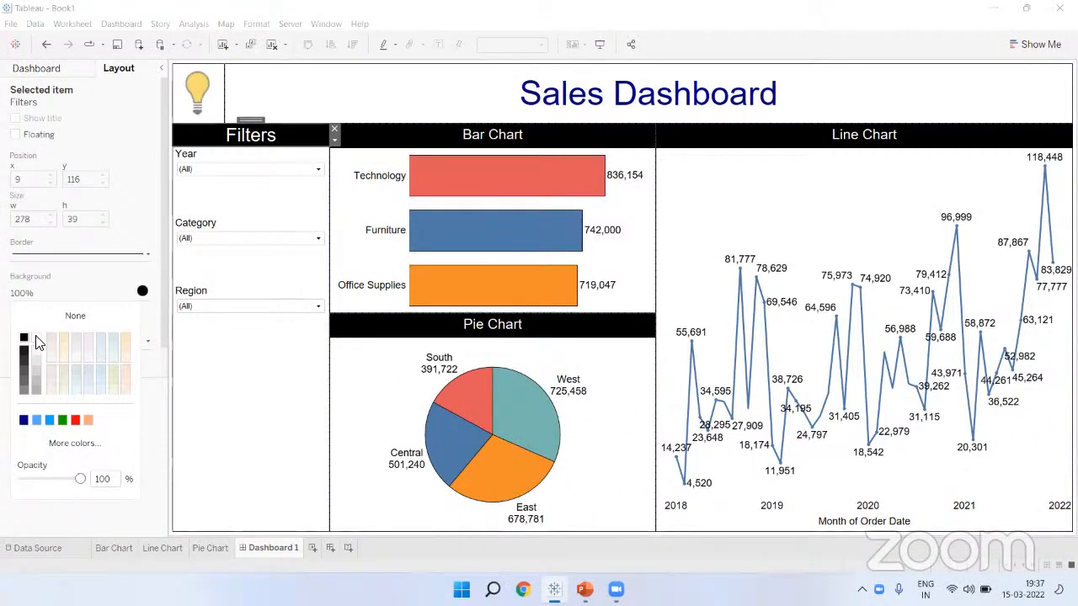
pyautogui.click(69, 318)
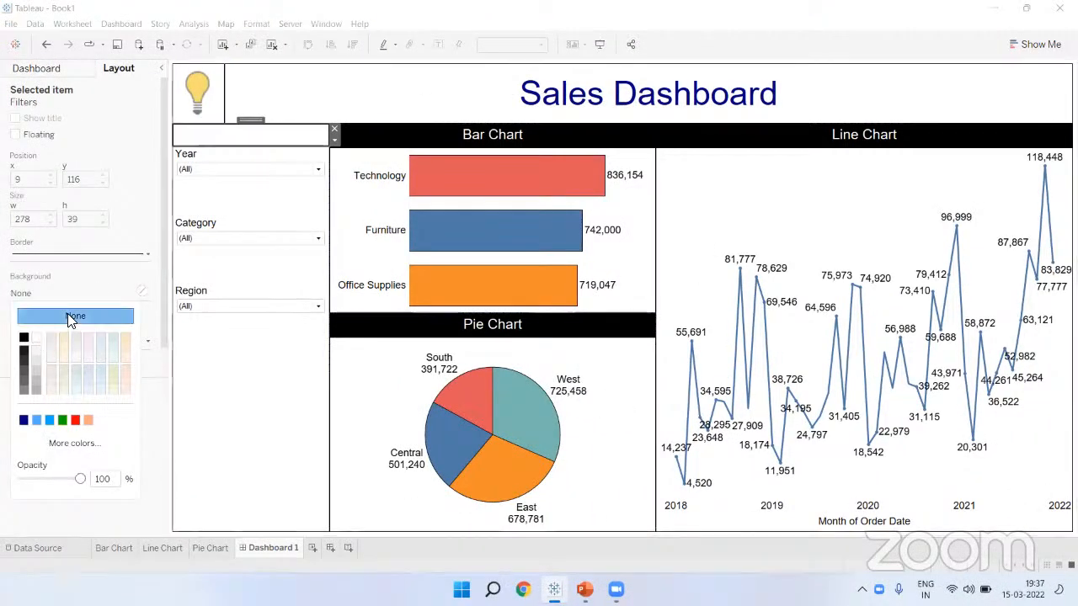
pyautogui.click(260, 139)
pyautogui.hotkey('ctrl', 'a')
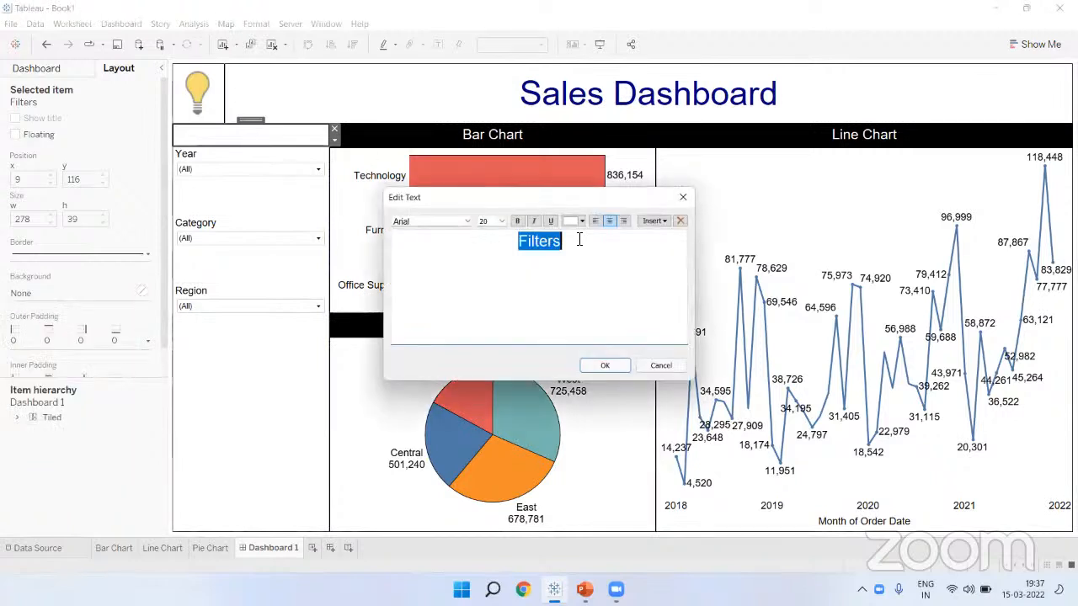
pyautogui.click(575, 223)
pyautogui.click(573, 235)
pyautogui.click(604, 366)
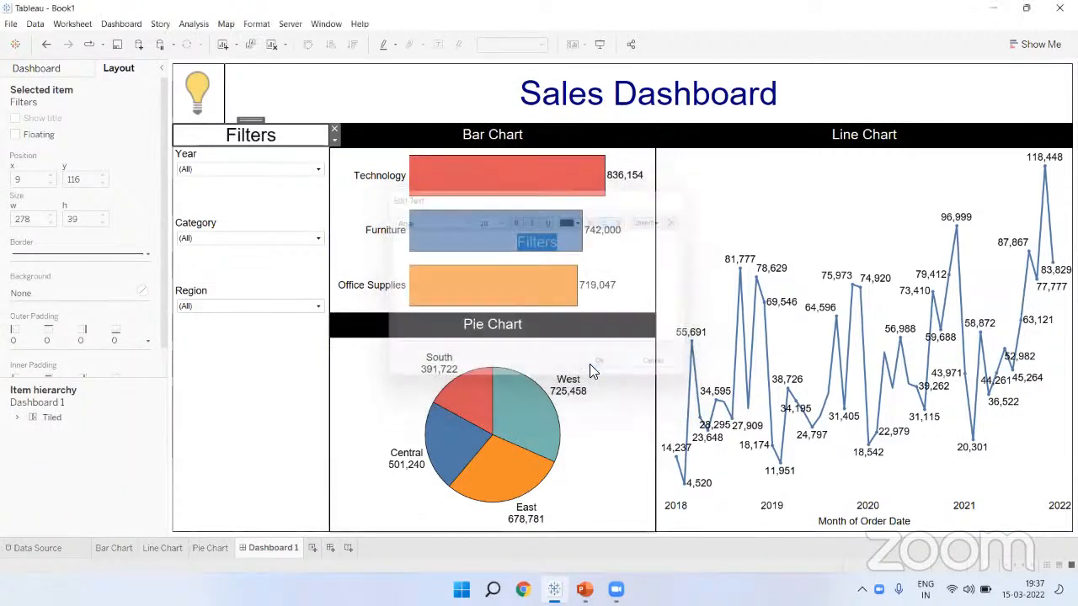
pyautogui.click(141, 435)
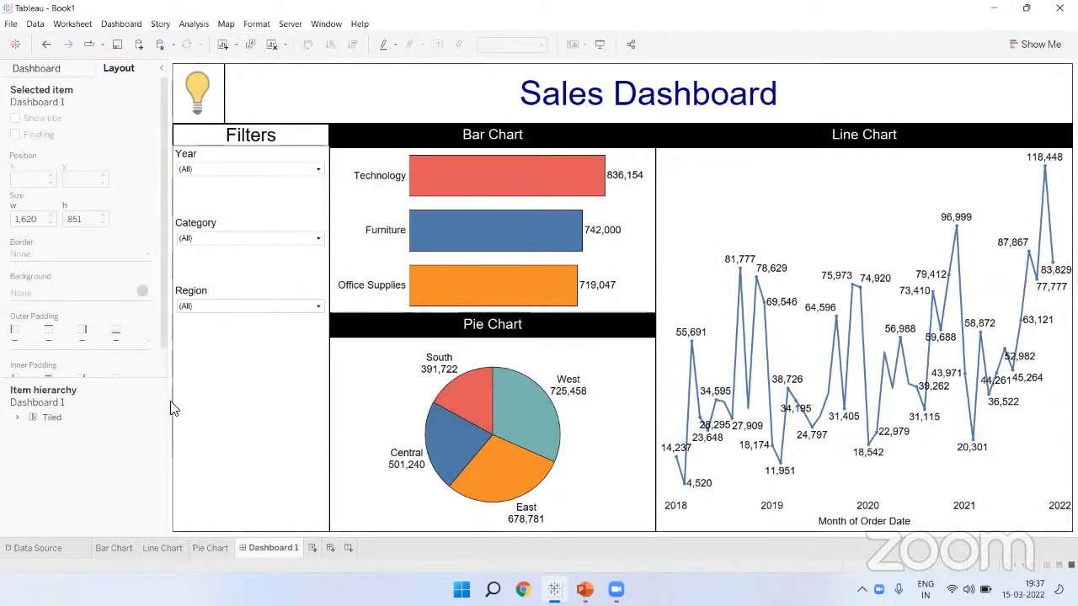
# Increase the Filters heading's height to about 52 and give it a light orange background at 100% opacity
pyautogui.moveTo(270, 150); pyautogui.dragTo(269, 158)
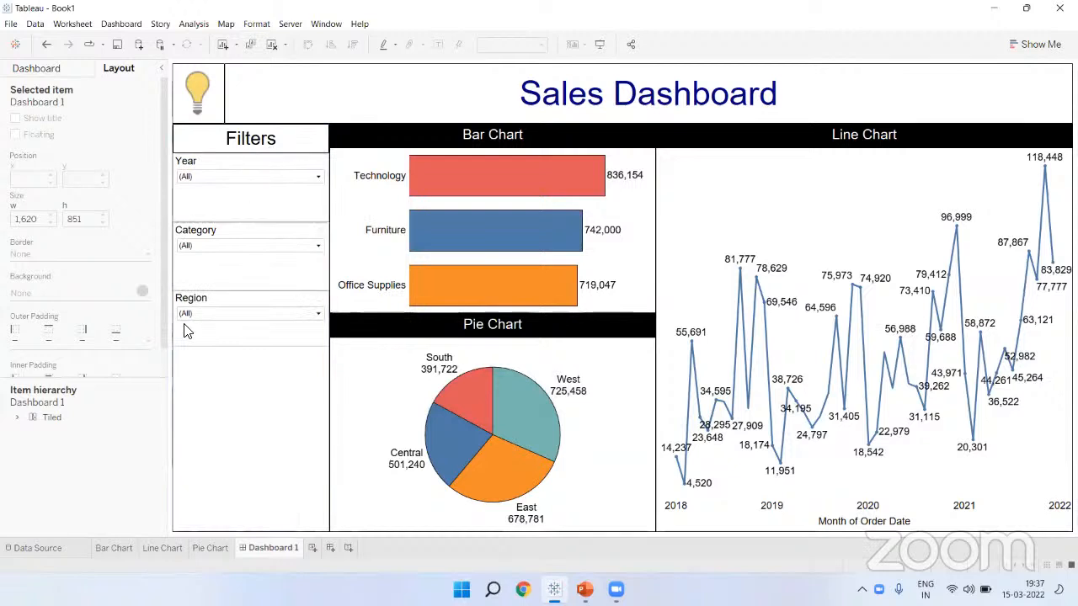
pyautogui.click(281, 153)
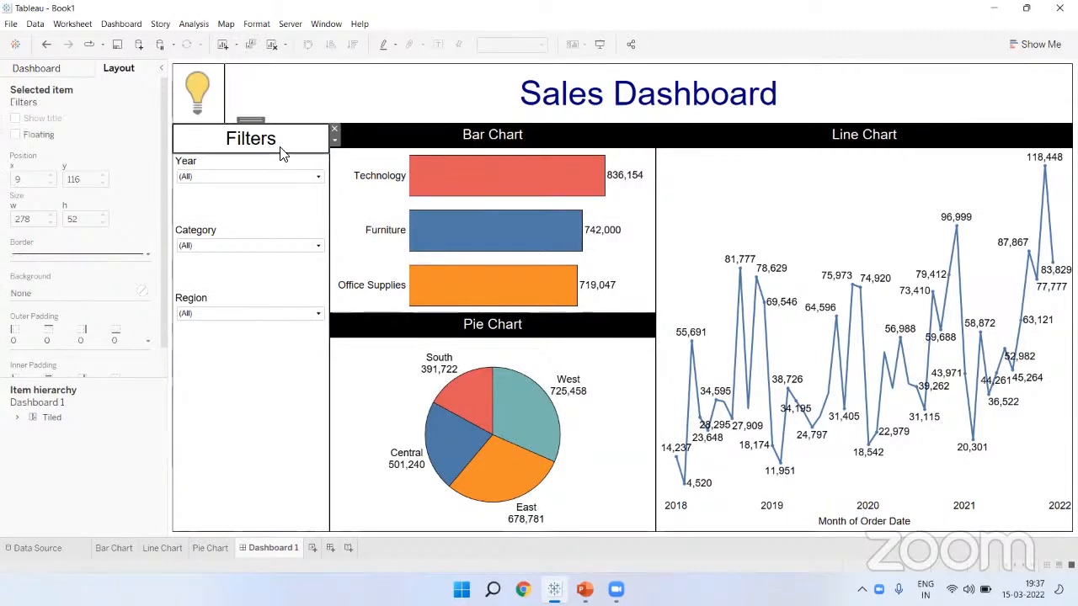
pyautogui.click(56, 296)
pyautogui.click(23, 338)
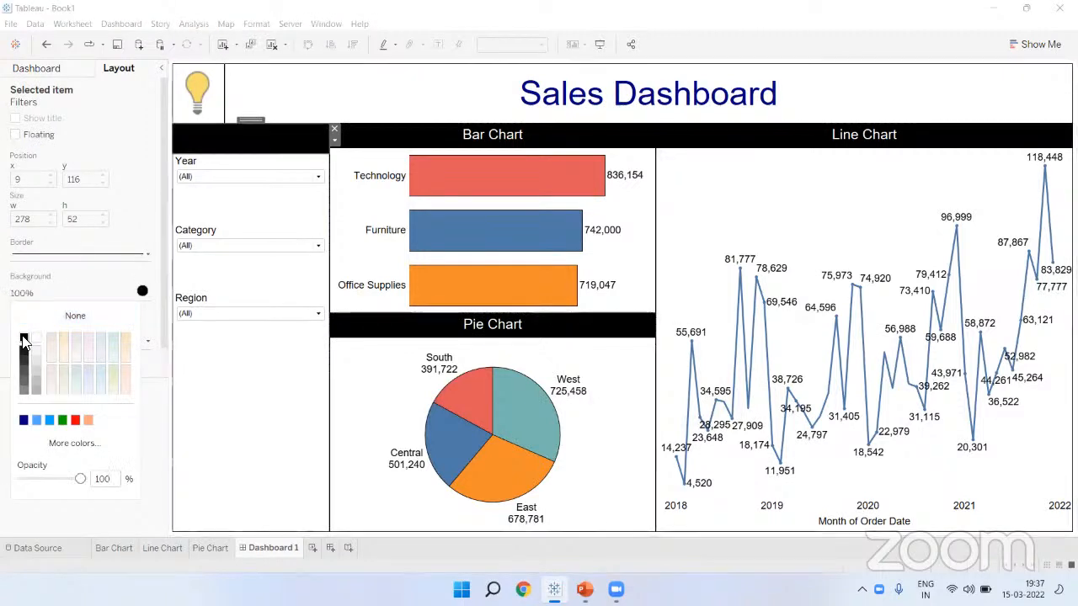
pyautogui.click(126, 339)
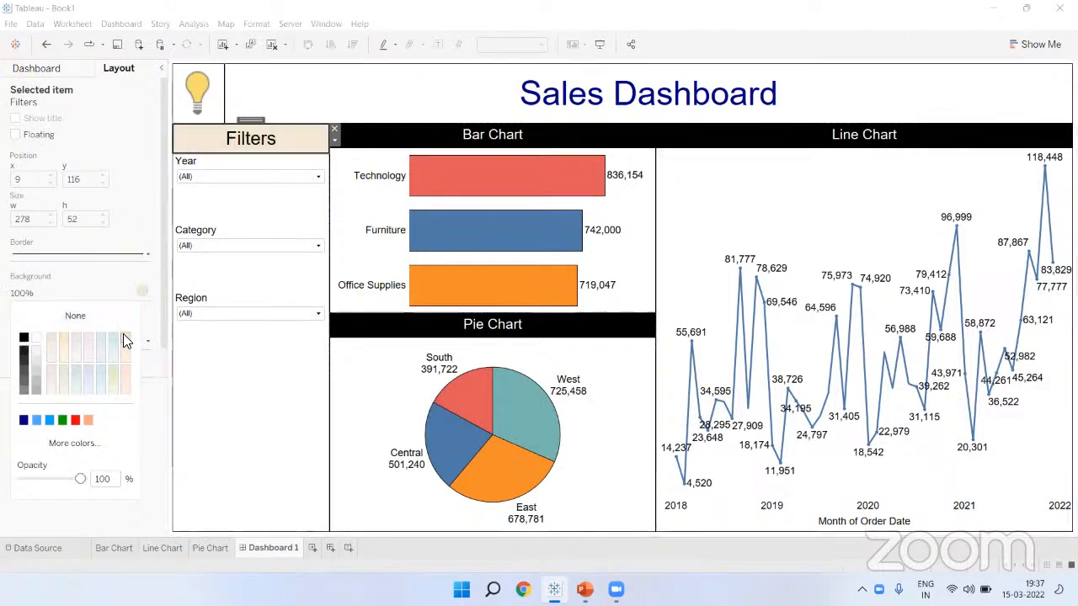
pyautogui.click(157, 434)
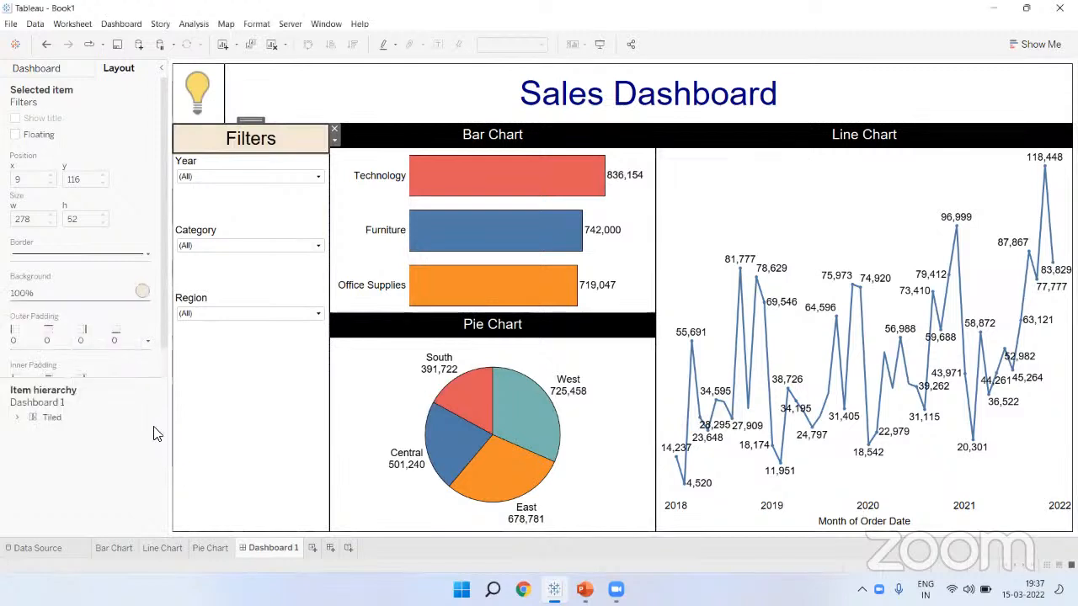
# Left-align the text of the Filters heading
pyautogui.doubleClick(253, 143)
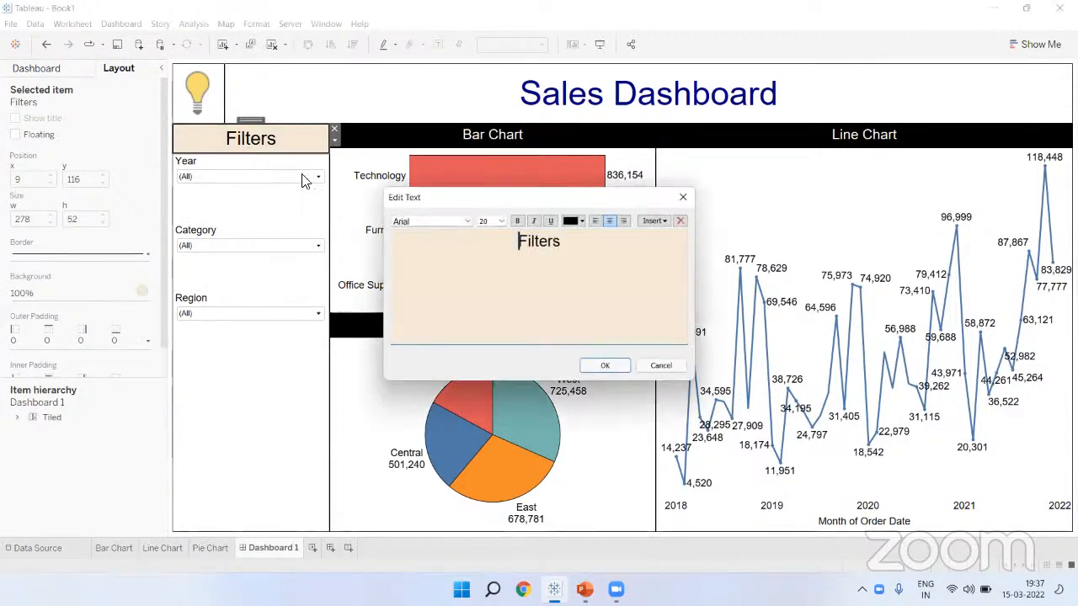
pyautogui.click(595, 220)
pyautogui.click(605, 366)
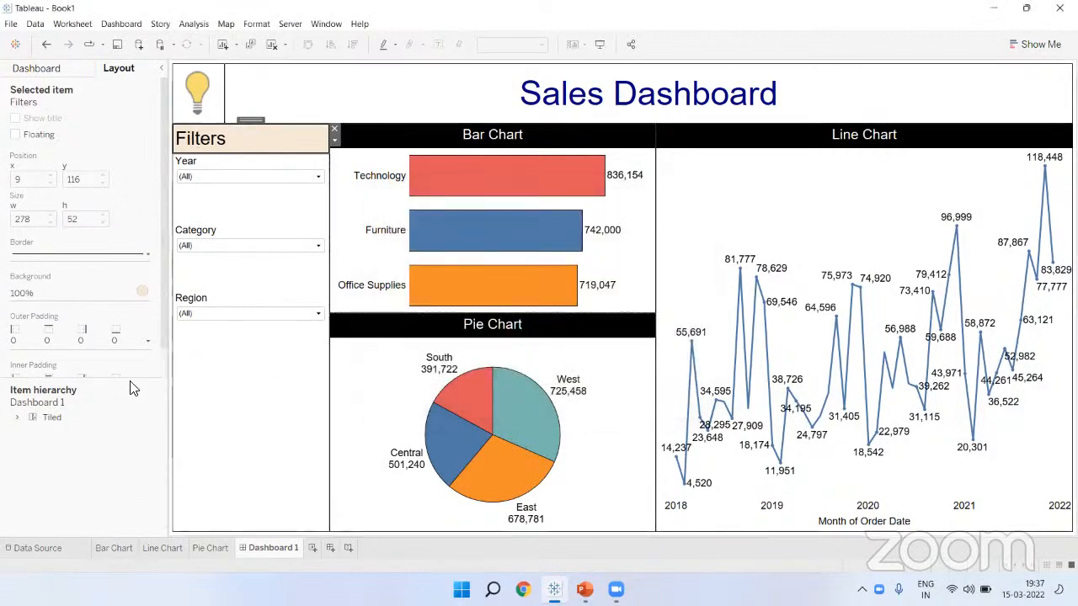
pyautogui.click(104, 424)
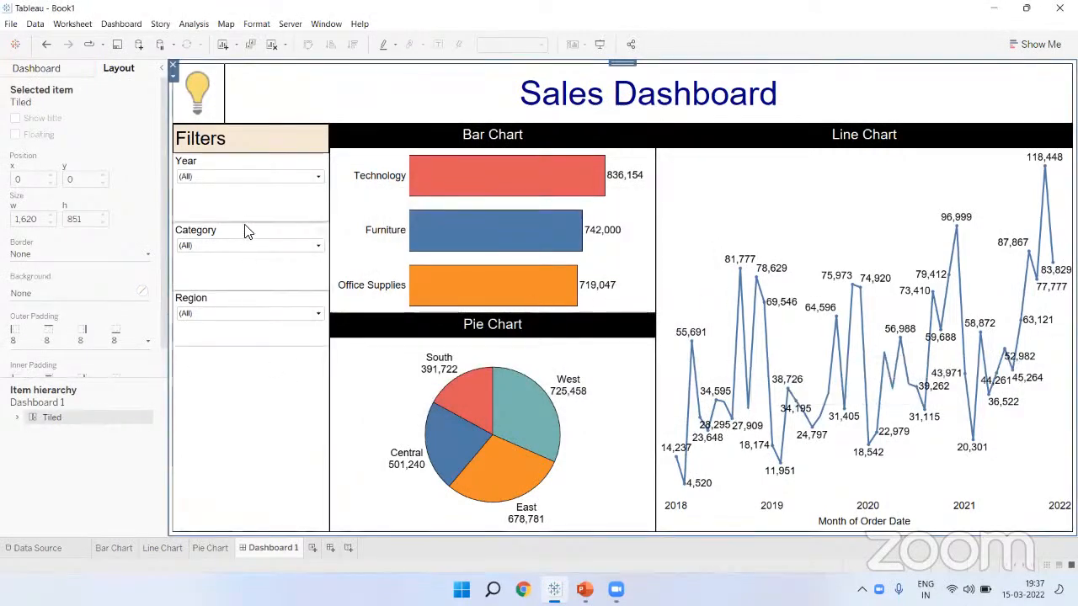
# Shorten the Year filter's area slightly to move the filters below it up, and preview the dashboard in presentation mode
pyautogui.moveTo(244, 223); pyautogui.dragTo(243, 210)
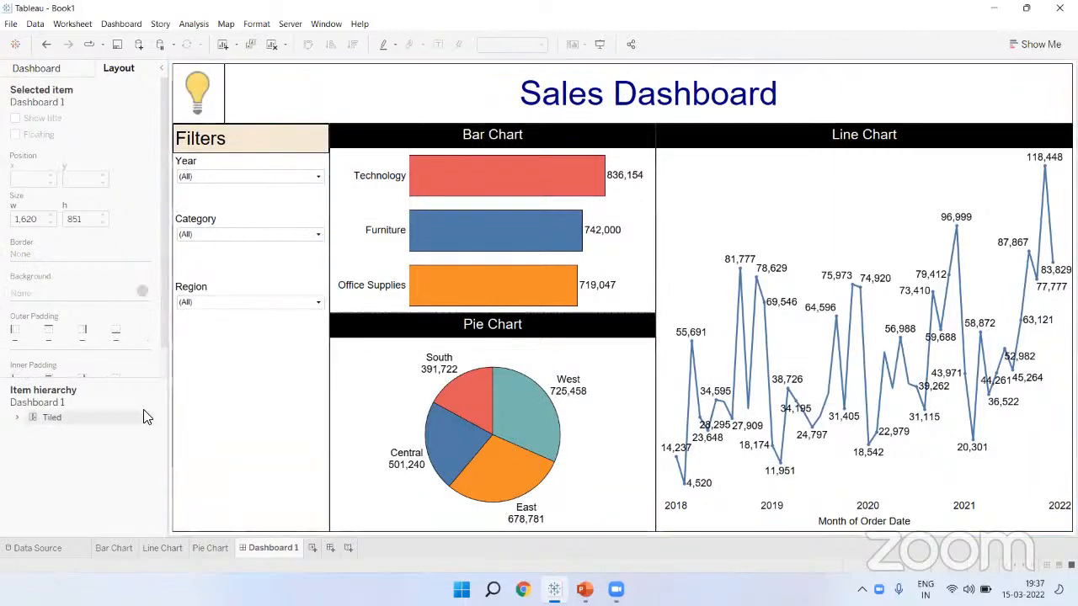
pyautogui.click(603, 45)
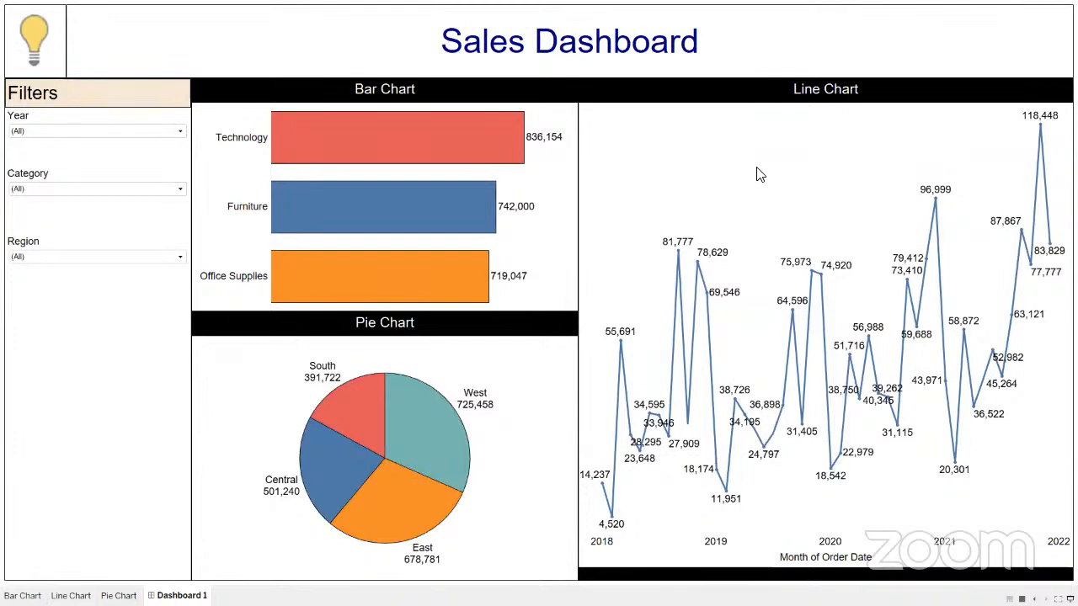
pyautogui.press('Escape')
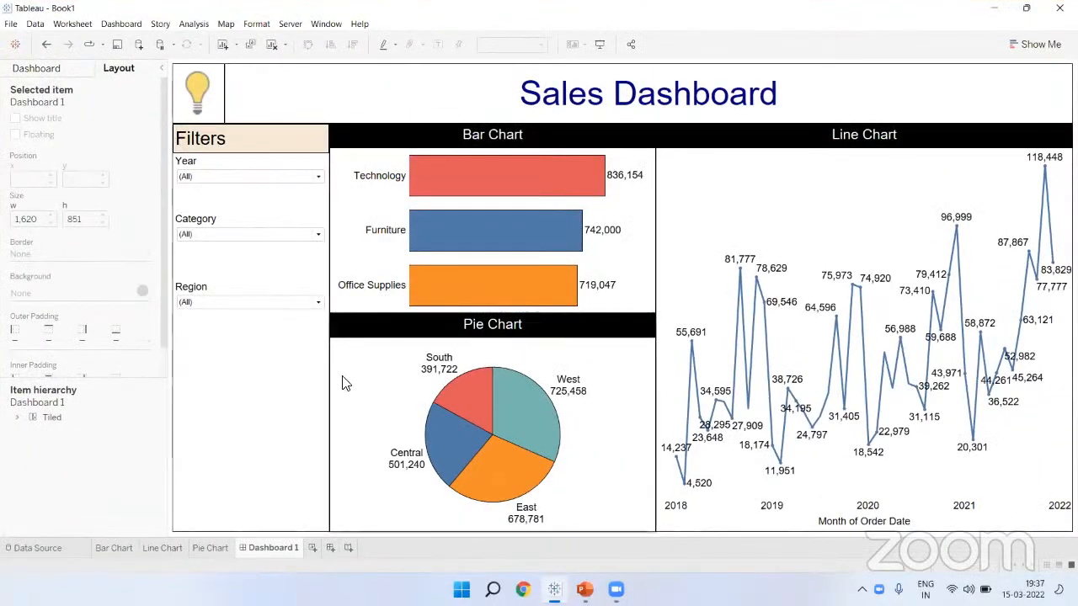
# Create a new worksheet, place it between Pie Chart and Dashboard 1, and rename it Map
pyautogui.moveTo(444, 480)
pyautogui.click(313, 548)
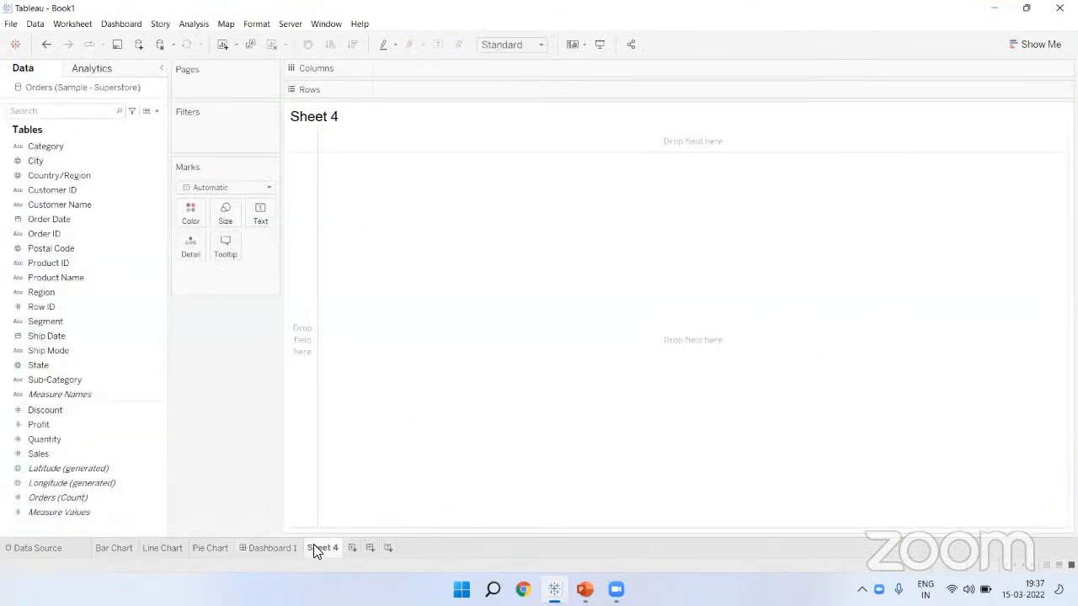
pyautogui.moveTo(247, 546); pyautogui.dragTo(253, 548)
pyautogui.doubleClick(255, 548)
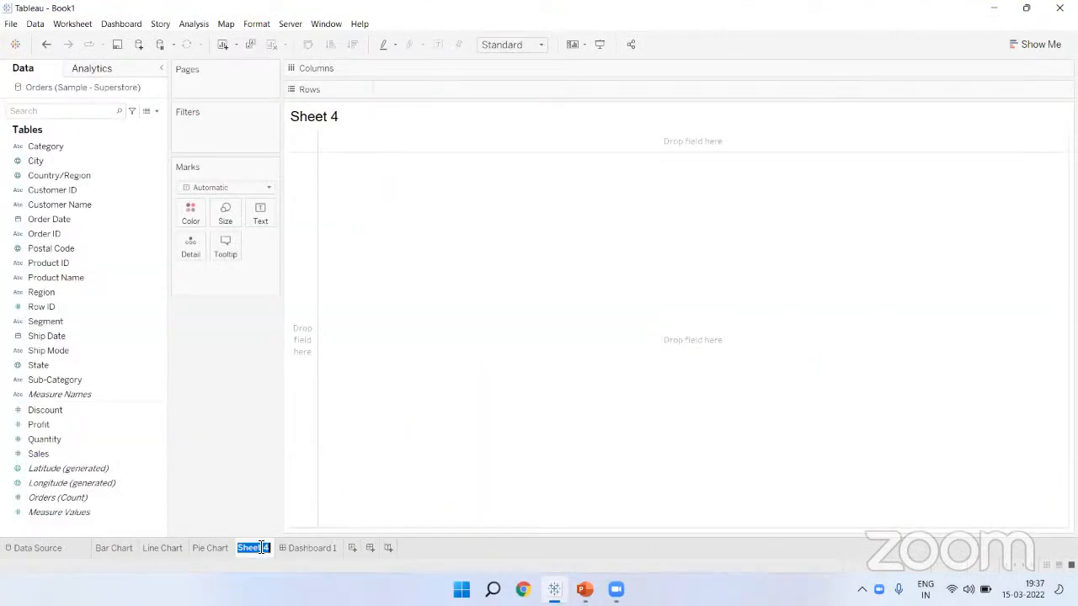
pyautogui.write('Map')
pyautogui.press('Return')
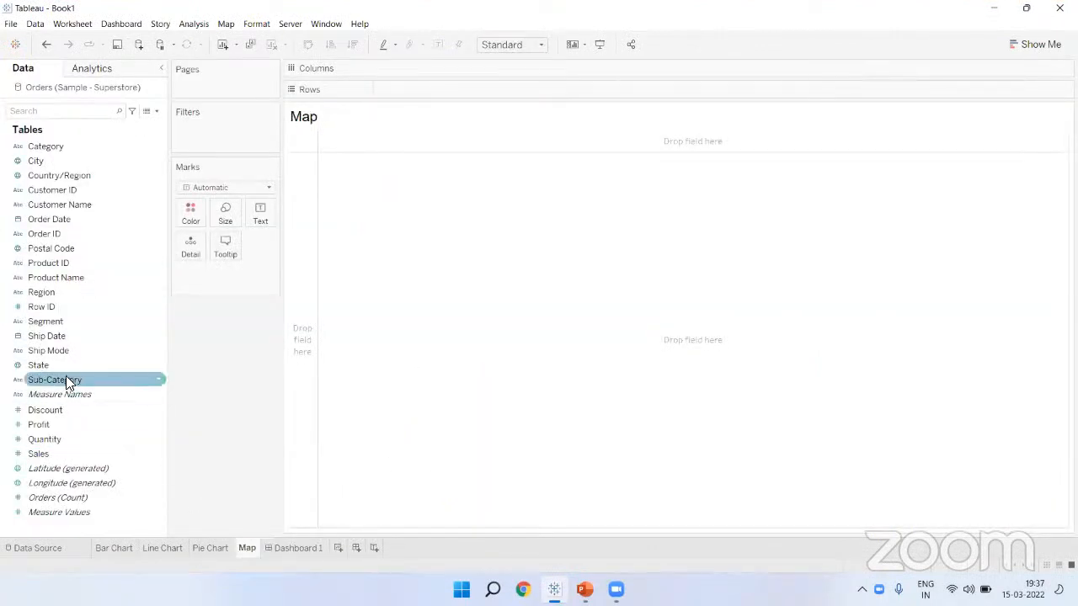
# Plot State on a map and resolve its unknown locations by fixing the country/region to United States
pyautogui.click(61, 371)
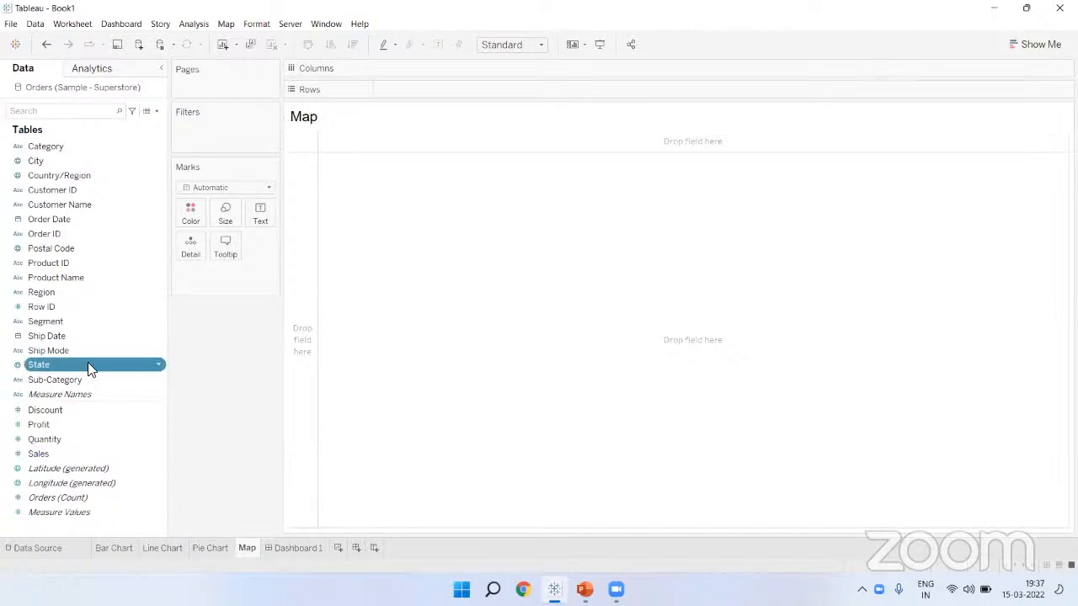
pyautogui.doubleClick(87, 365)
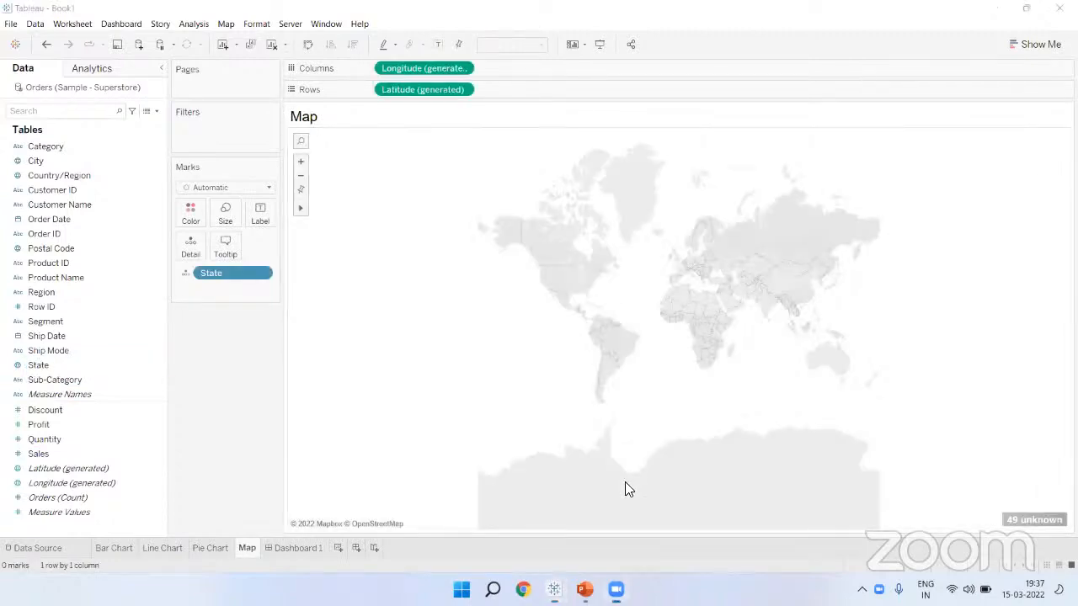
pyautogui.click(1021, 519)
pyautogui.click(537, 254)
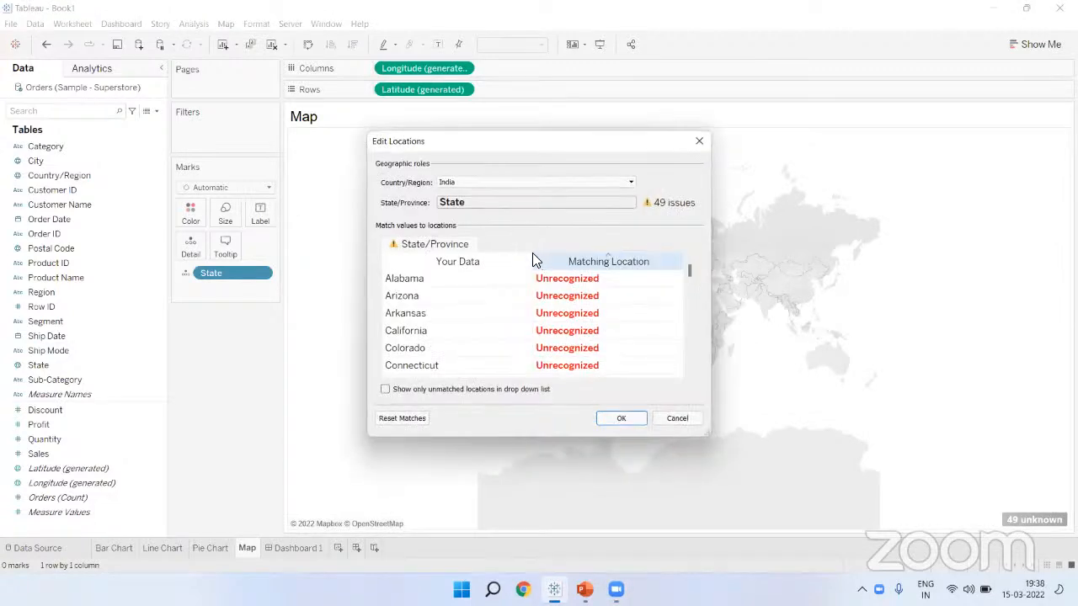
pyautogui.click(497, 185)
pyautogui.click(540, 225)
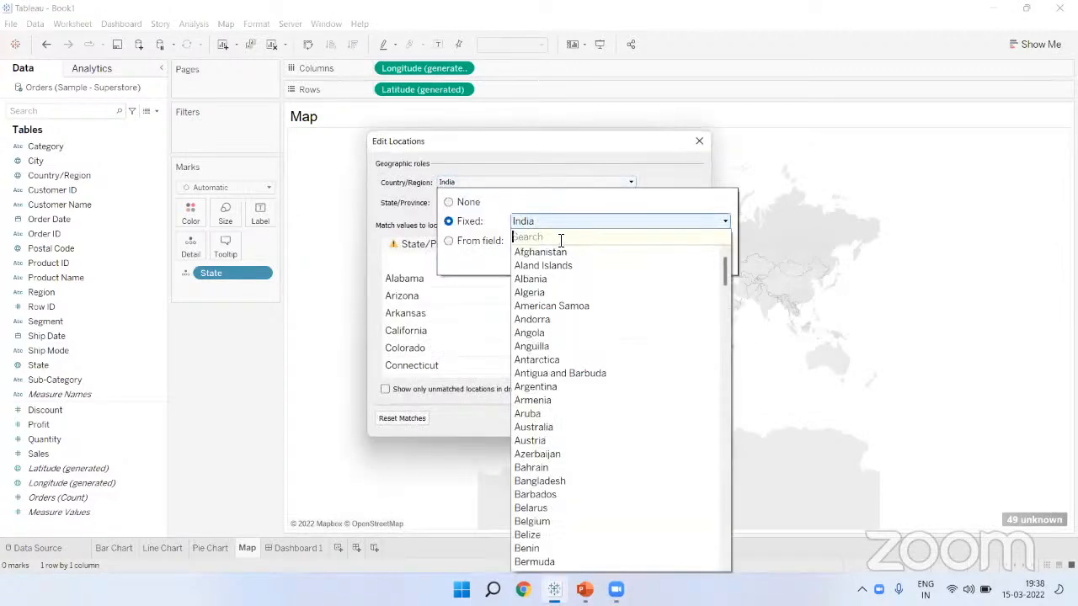
pyautogui.write('united')
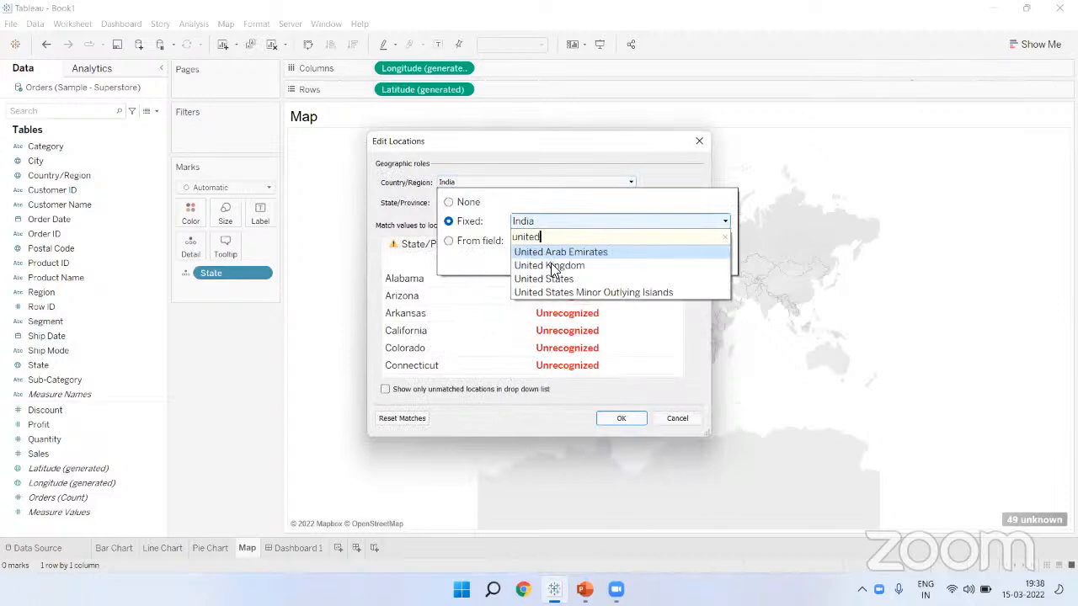
pyautogui.click(552, 278)
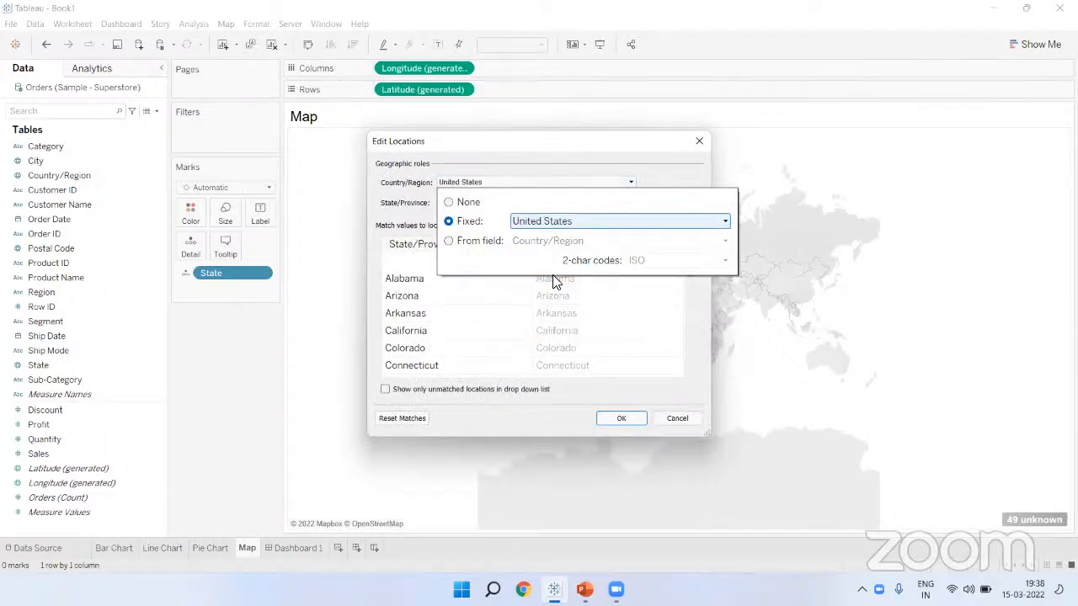
pyautogui.click(621, 419)
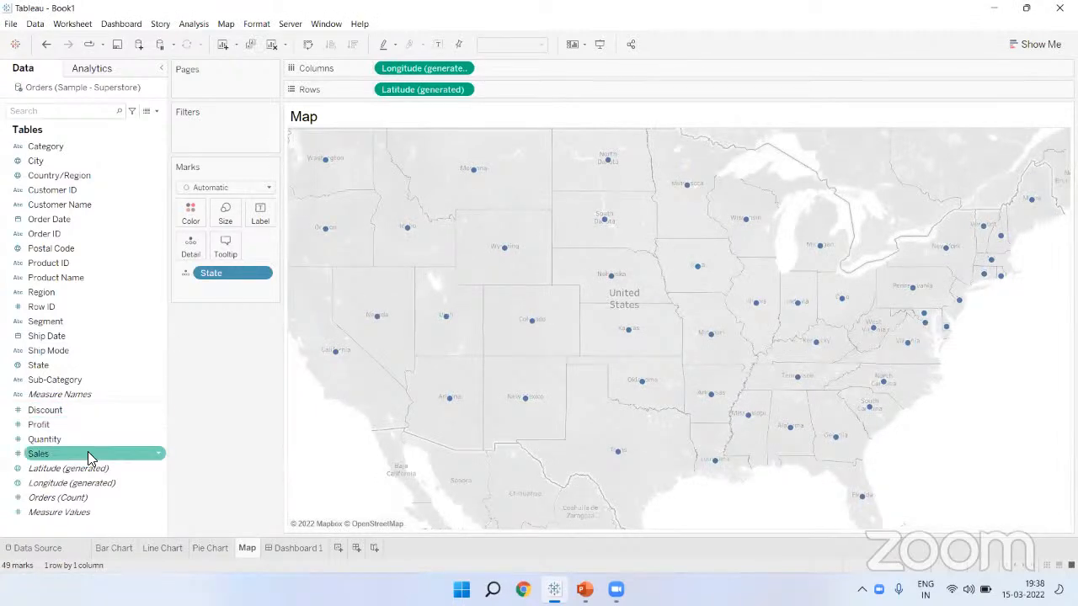
# Size the map marks by Sales with clearly enlarged circles, and color them by State
pyautogui.moveTo(88, 453); pyautogui.dragTo(446, 293)
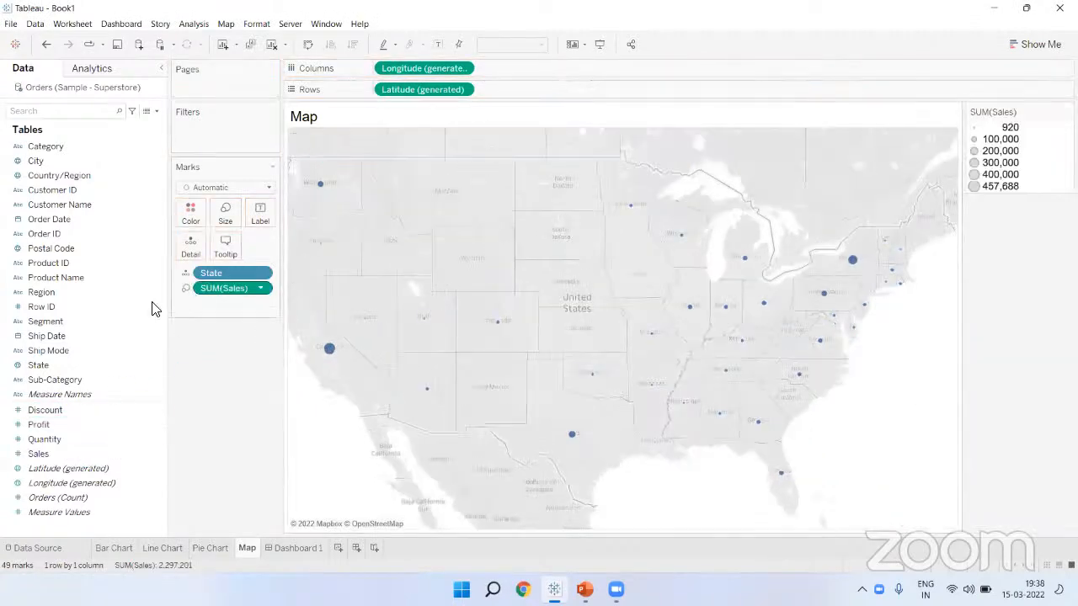
pyautogui.moveTo(72, 365); pyautogui.dragTo(184, 221)
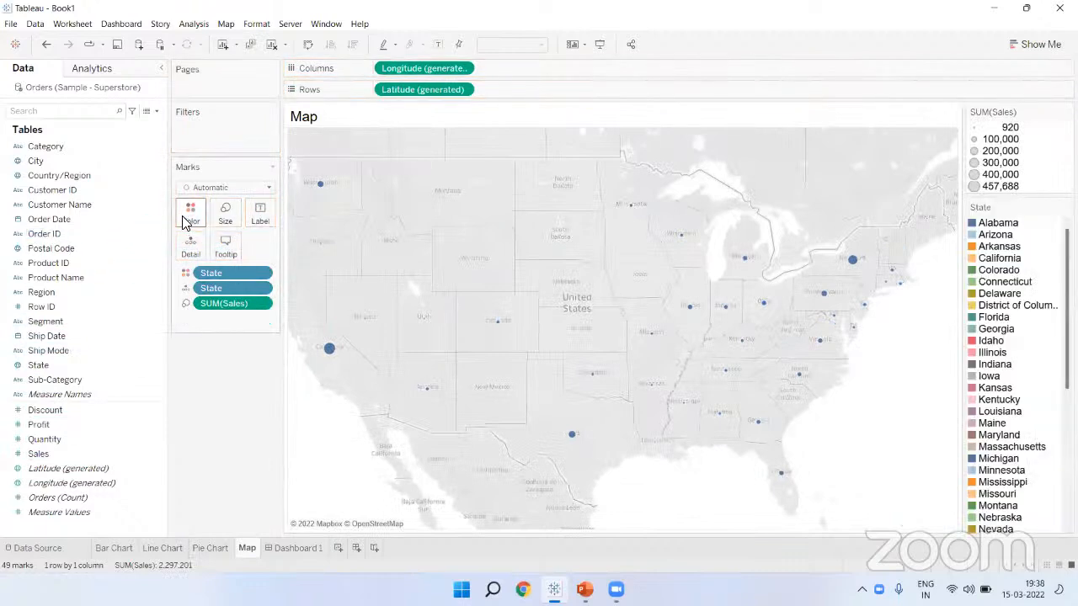
pyautogui.click(225, 213)
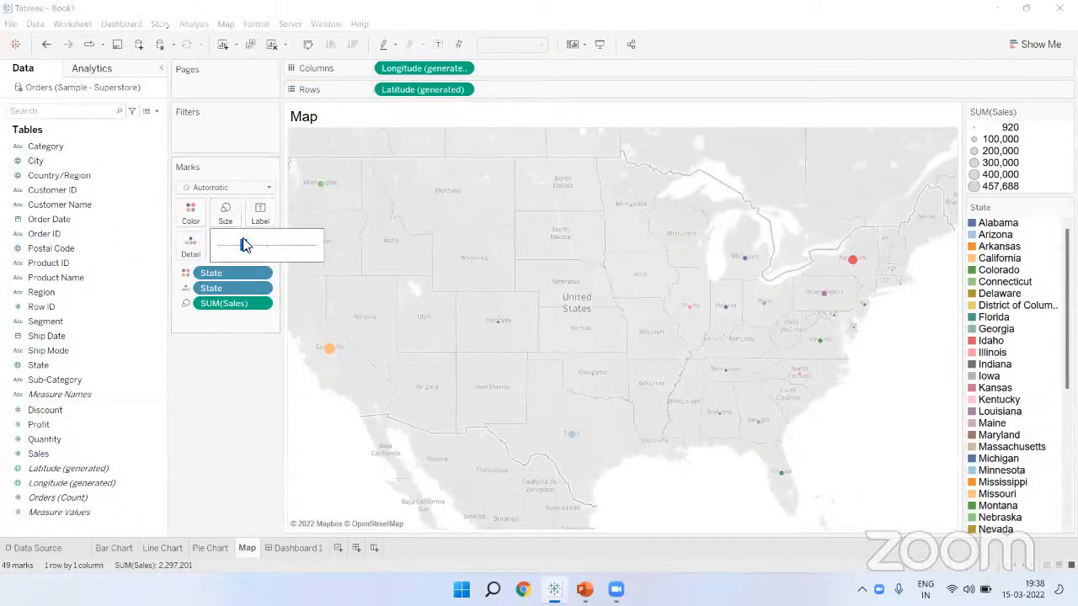
pyautogui.moveTo(246, 245); pyautogui.dragTo(293, 246)
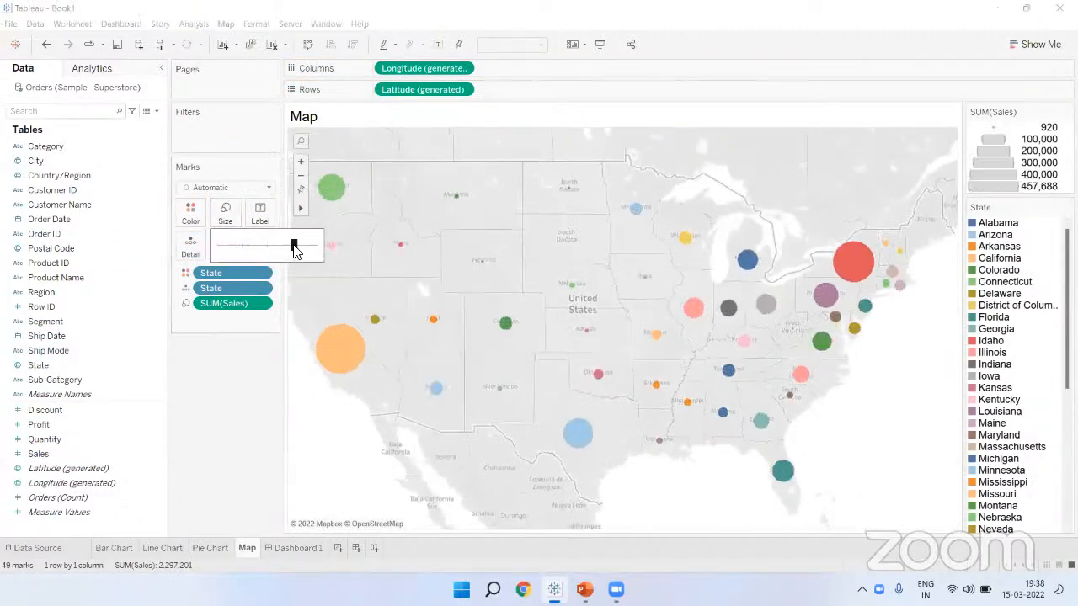
# Give the map circles a black border
pyautogui.click(193, 215)
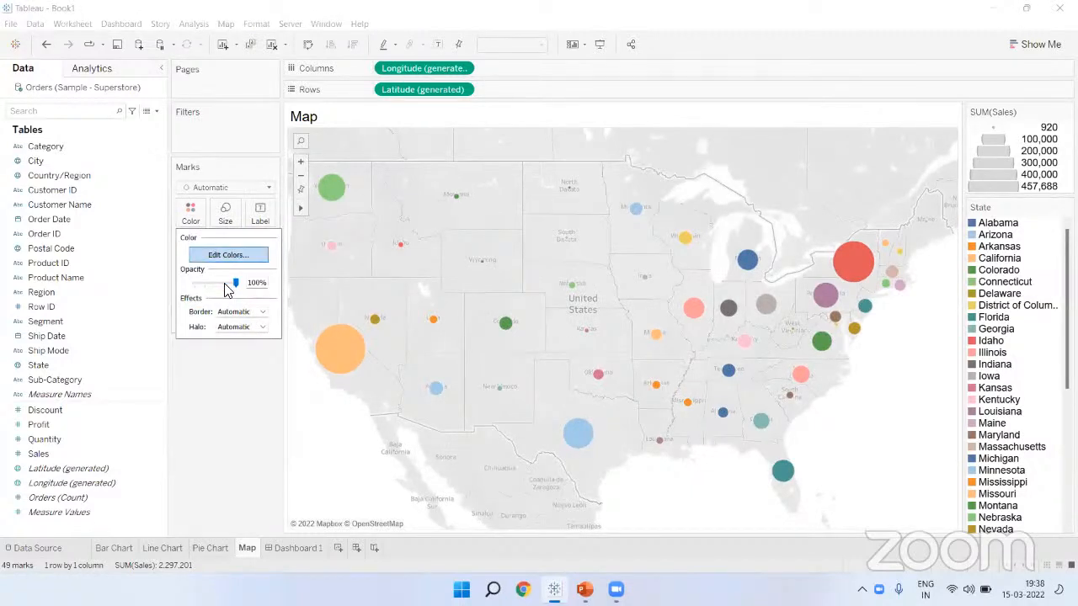
pyautogui.click(237, 311)
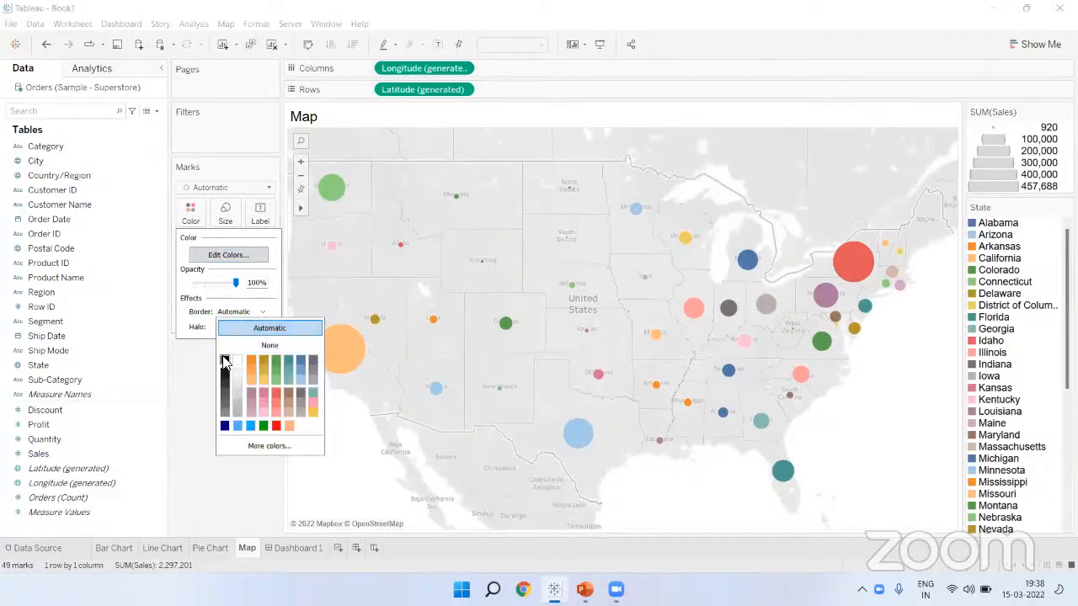
pyautogui.click(185, 370)
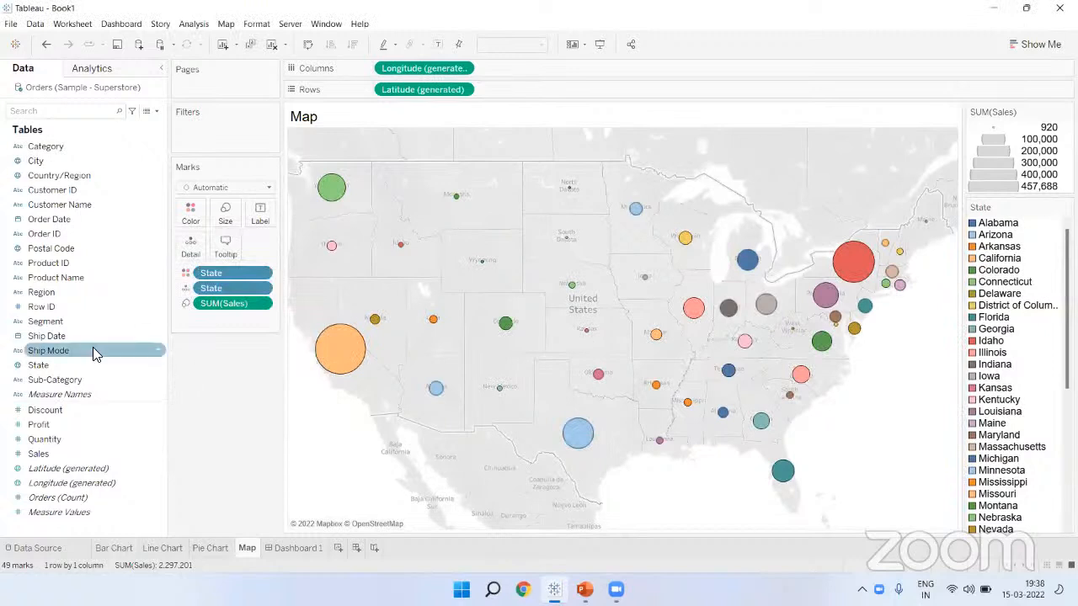
# Label the map circles with State and Sales
pyautogui.moveTo(84, 365); pyautogui.dragTo(259, 215)
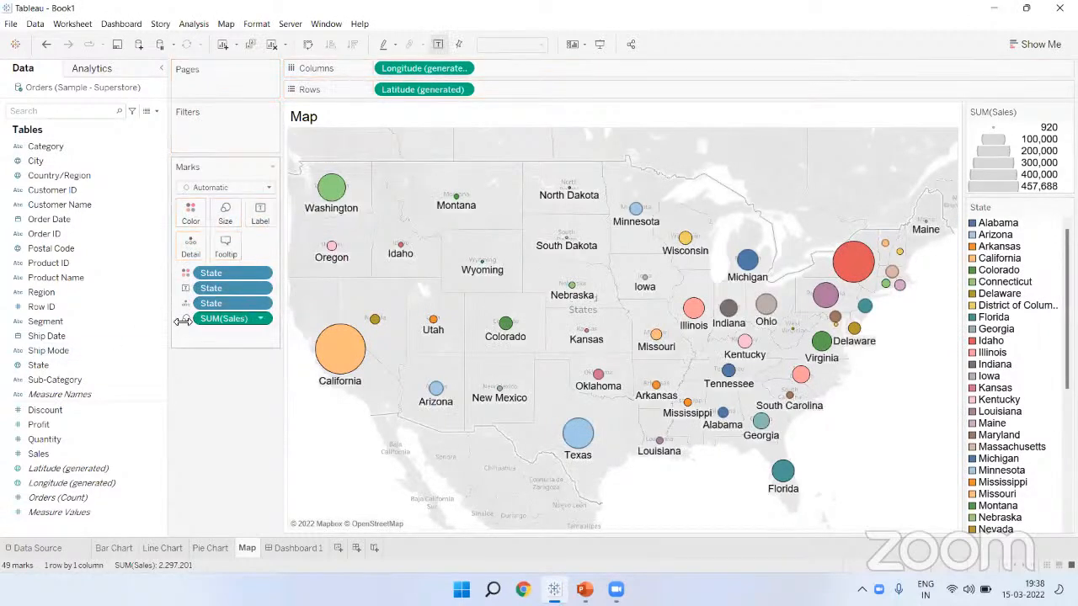
pyautogui.moveTo(51, 453); pyautogui.dragTo(257, 217)
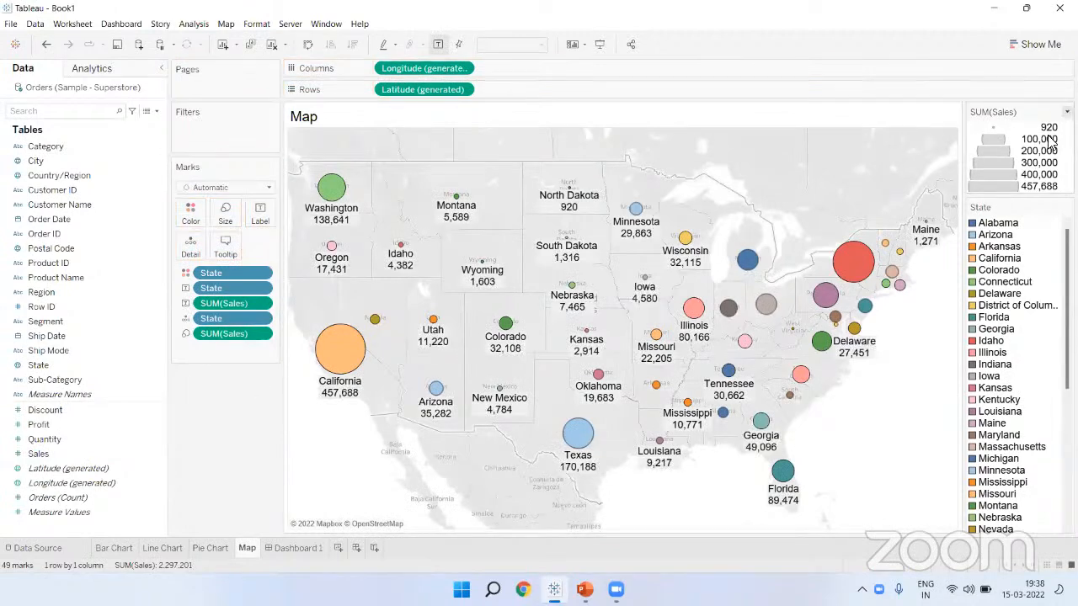
# Hide the Sales size legend and the State color legend on the Map worksheet
pyautogui.click(1067, 112)
pyautogui.click(1014, 185)
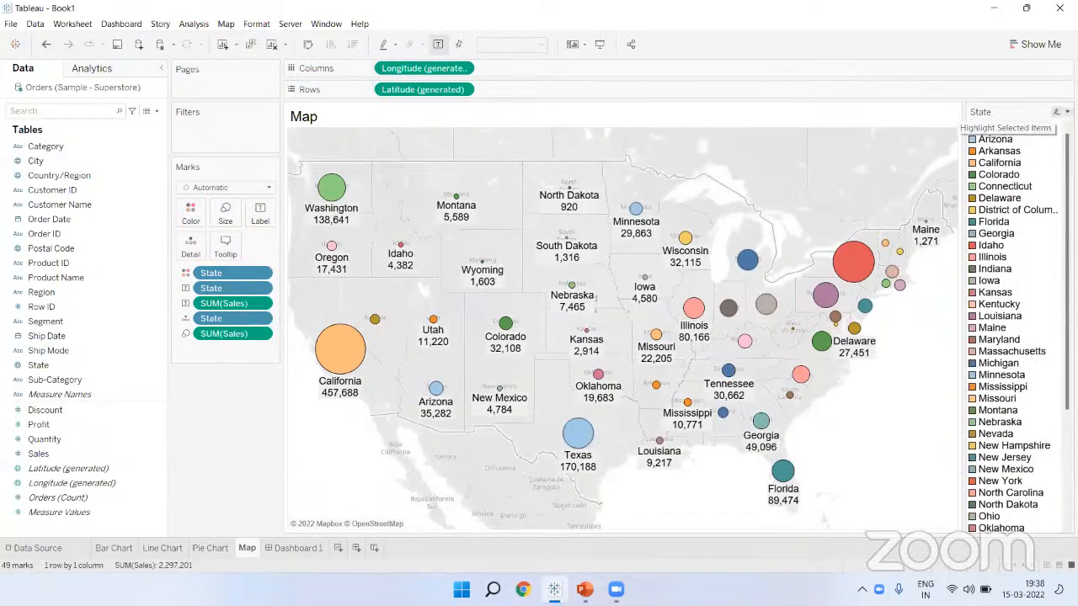
pyautogui.click(1067, 111)
pyautogui.click(984, 215)
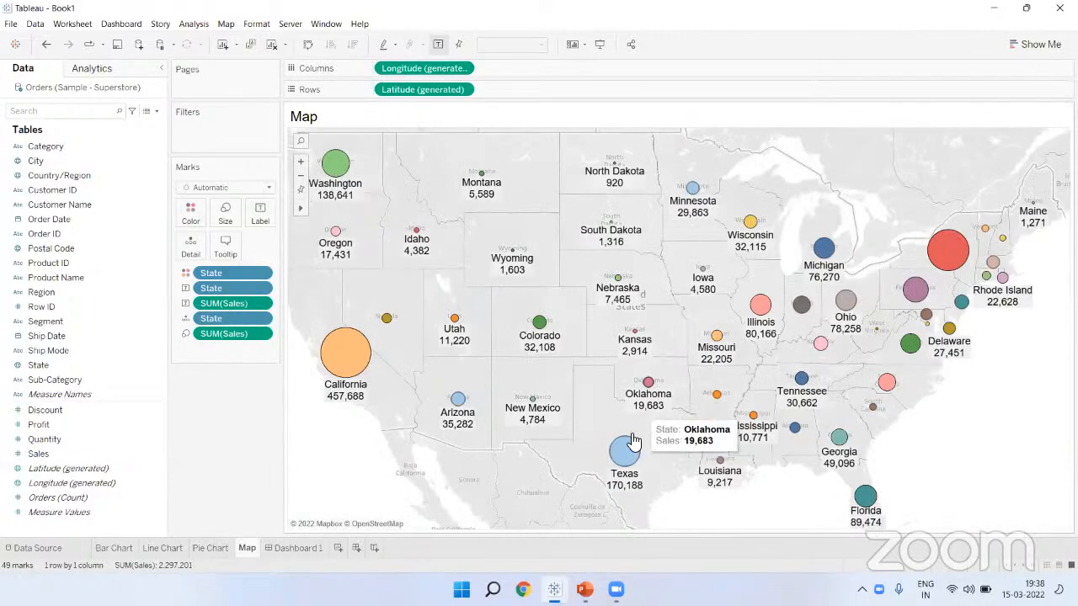
# Return to Dashboard 1 and bring up its available sheets and layout objects
pyautogui.click(294, 547)
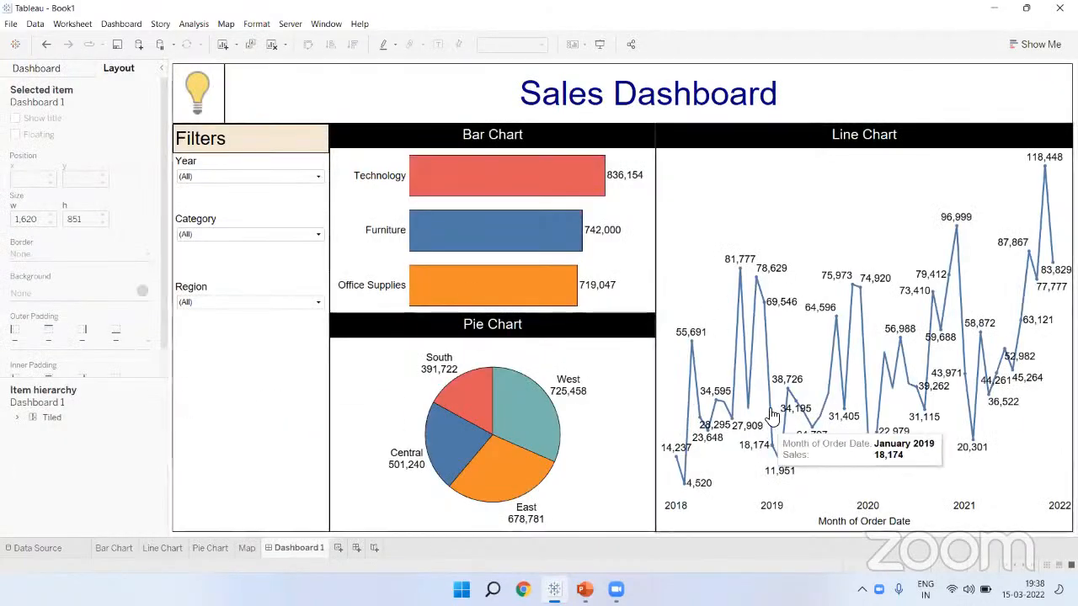
pyautogui.moveTo(834, 335)
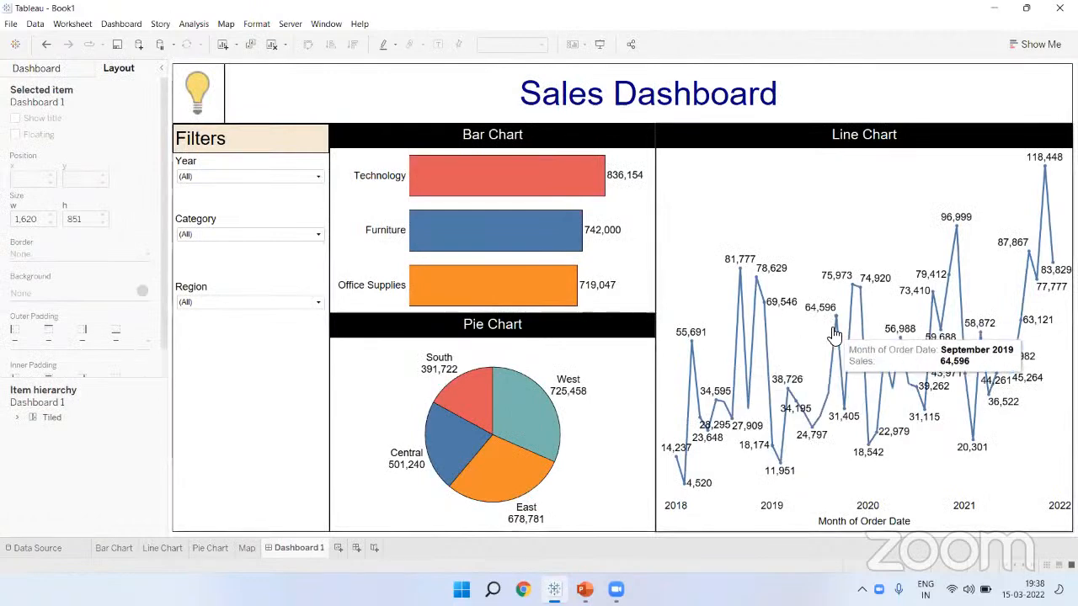
pyautogui.click(37, 72)
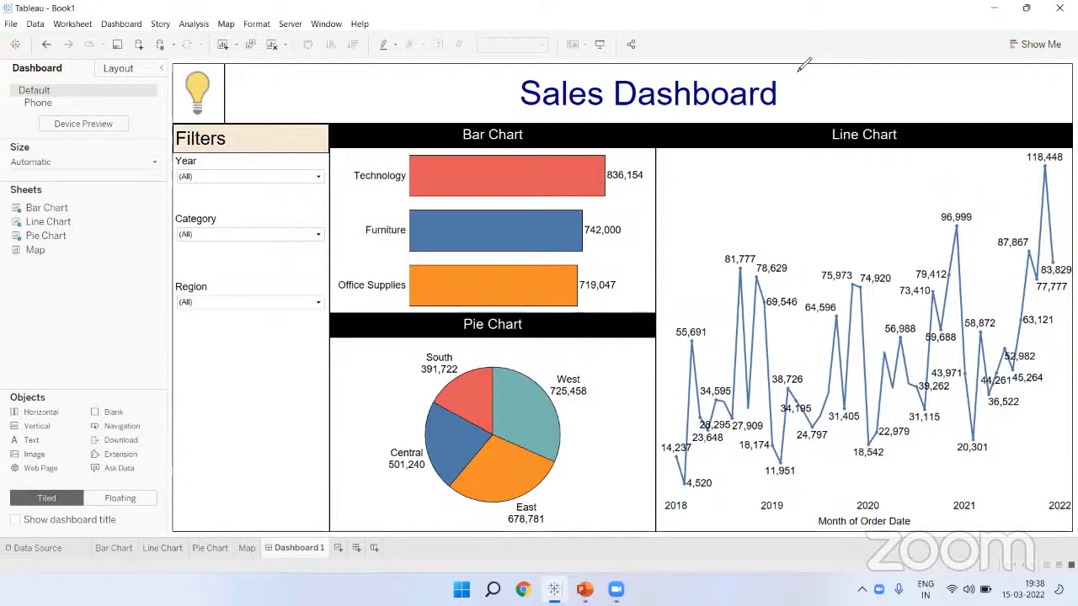
pyautogui.moveTo(1053, 413); pyautogui.dragTo(641, 469)
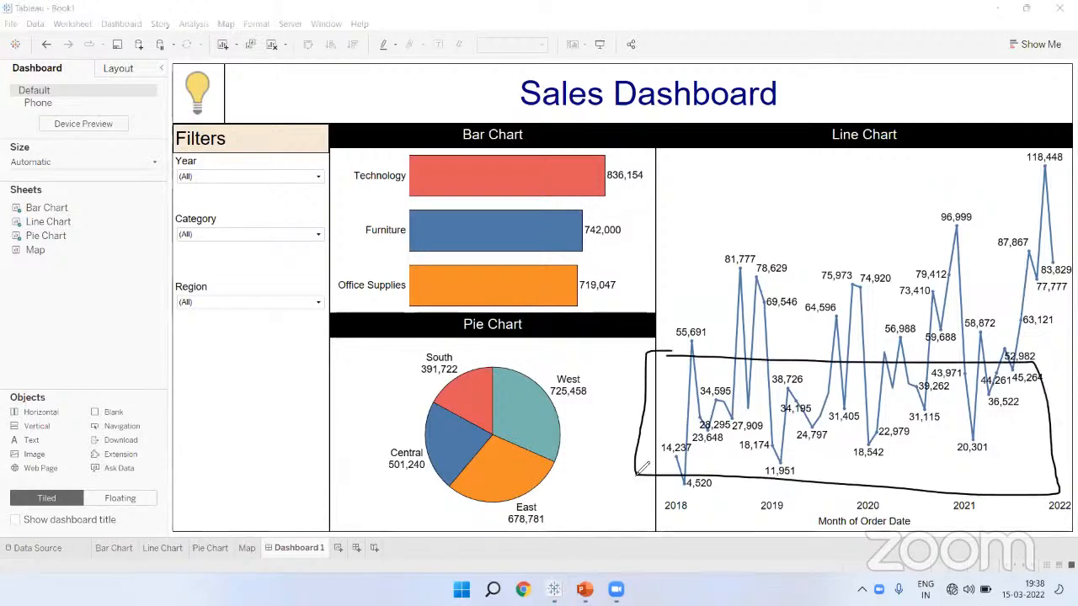
pyautogui.click(969, 590)
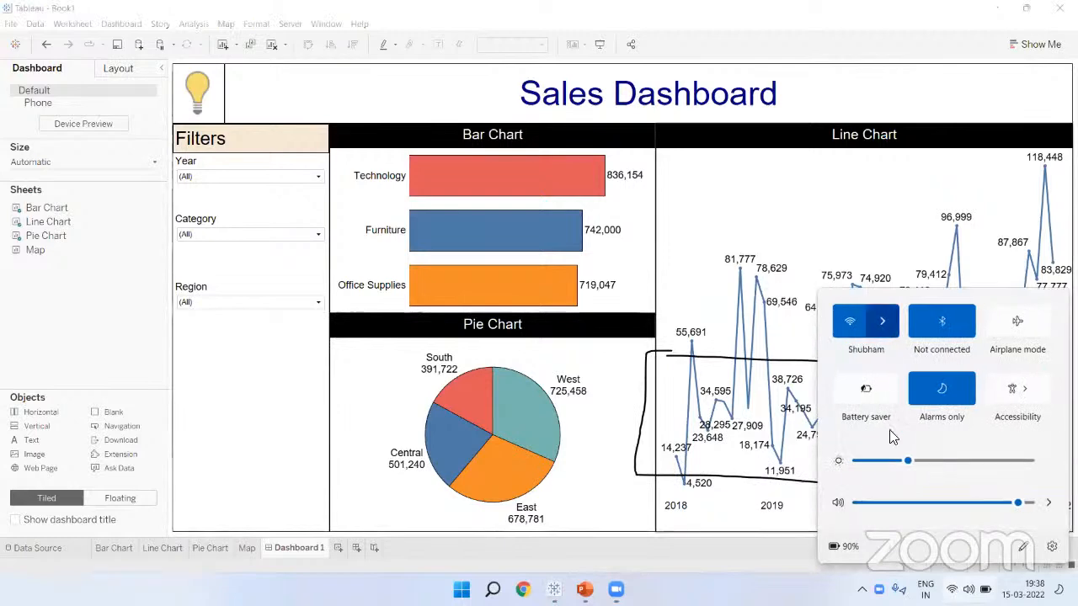
pyautogui.click(735, 453)
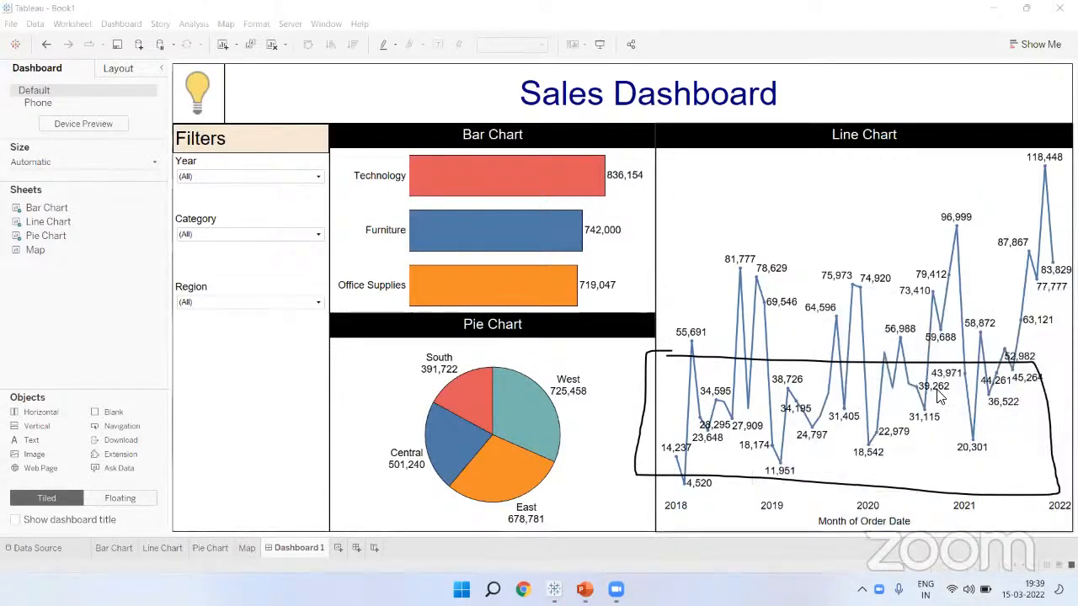
pyautogui.press('XF86MonBrightnessUp')
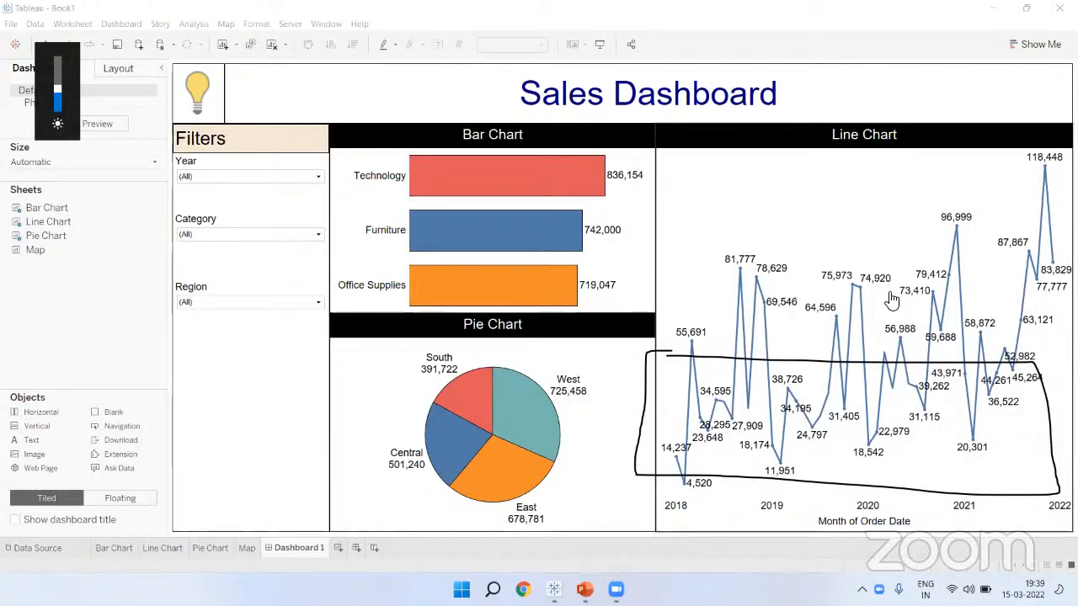
pyautogui.click(876, 87)
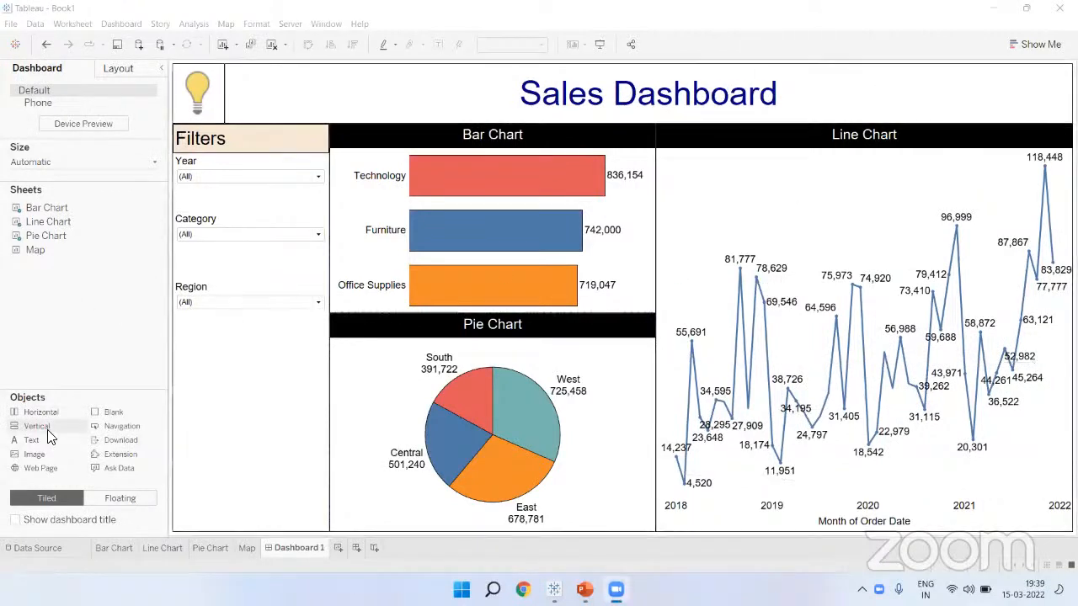
# Place the Map sheet in a new vertical container beneath the Line Chart, level with the Pie Chart
pyautogui.moveTo(48, 436)
pyautogui.mouseDown()
pyautogui.moveTo(402, 414)
pyautogui.moveTo(763, 413)
pyautogui.moveTo(934, 483)
pyautogui.moveTo(941, 497)
pyautogui.mouseUp()
pyautogui.moveTo(821, 251); pyautogui.dragTo(817, 311)
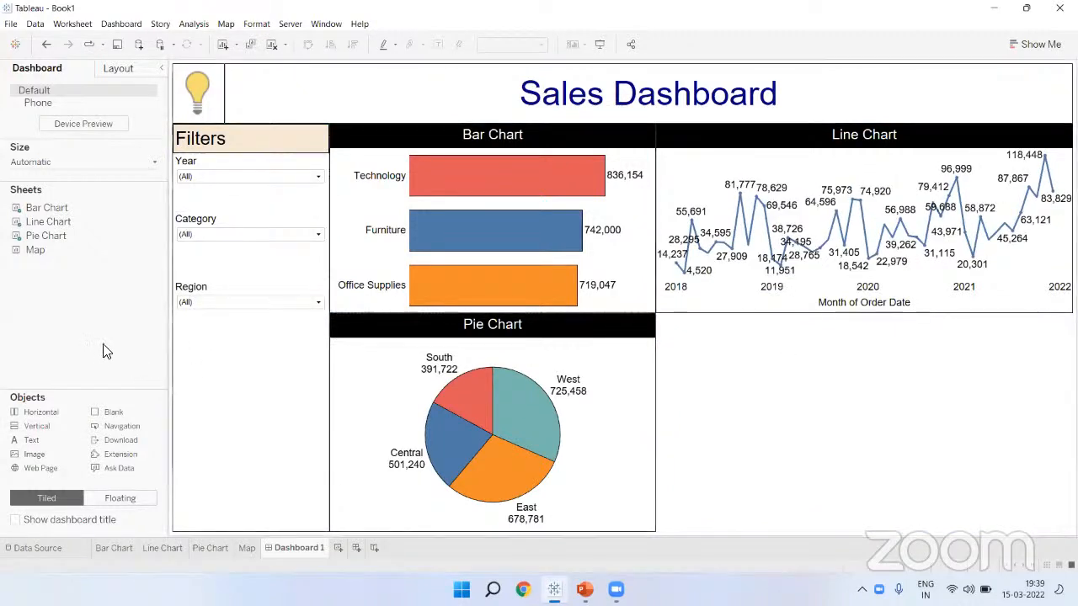
pyautogui.moveTo(49, 248); pyautogui.dragTo(736, 361)
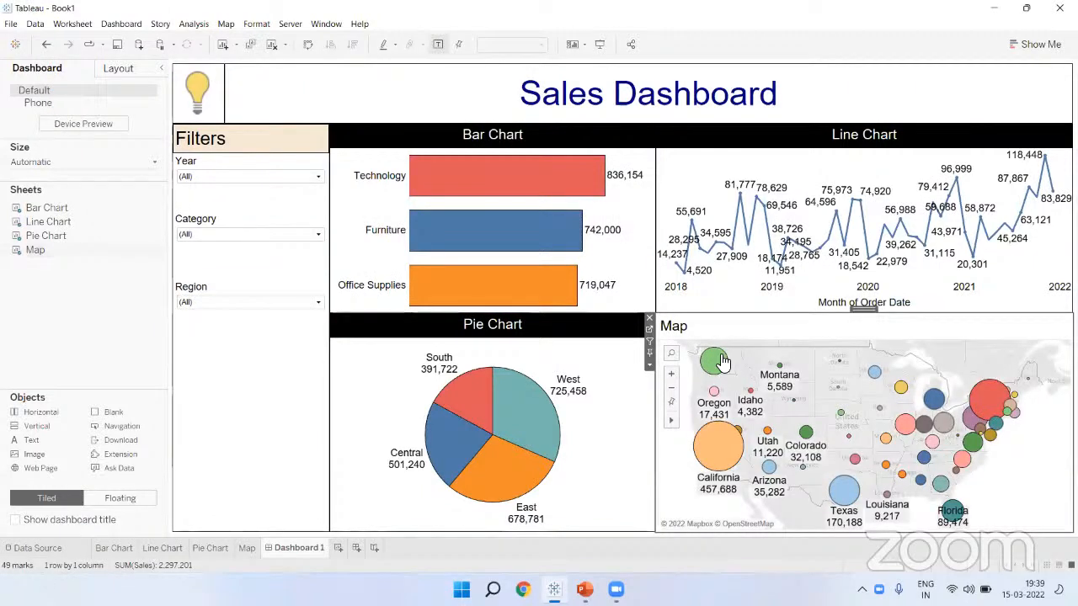
pyautogui.click(137, 350)
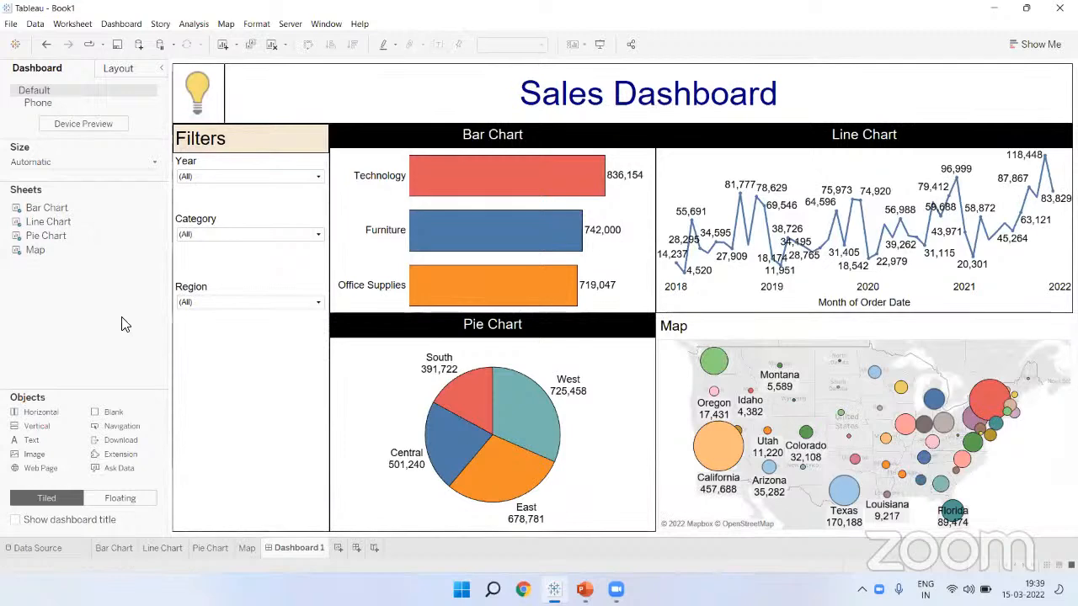
# Center the Map sheet's title on the dashboard
pyautogui.doubleClick(710, 328)
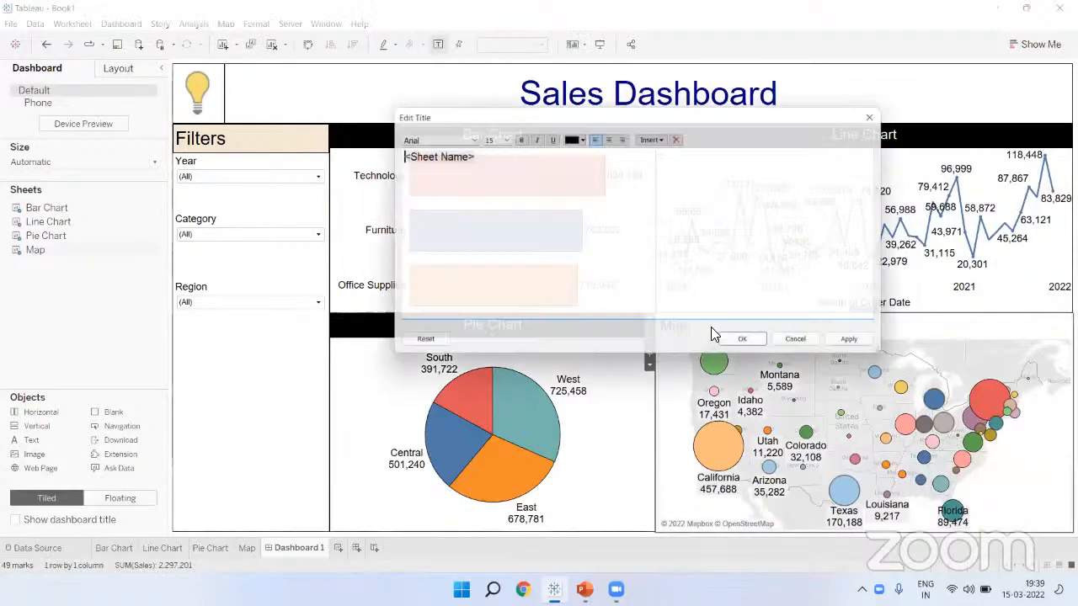
pyautogui.click(610, 135)
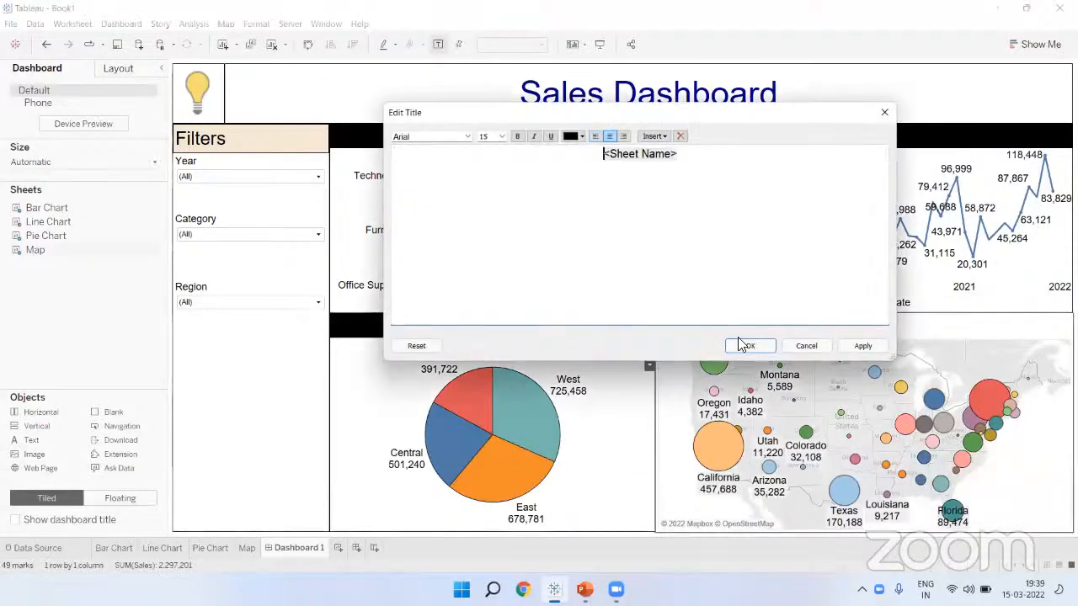
pyautogui.click(751, 345)
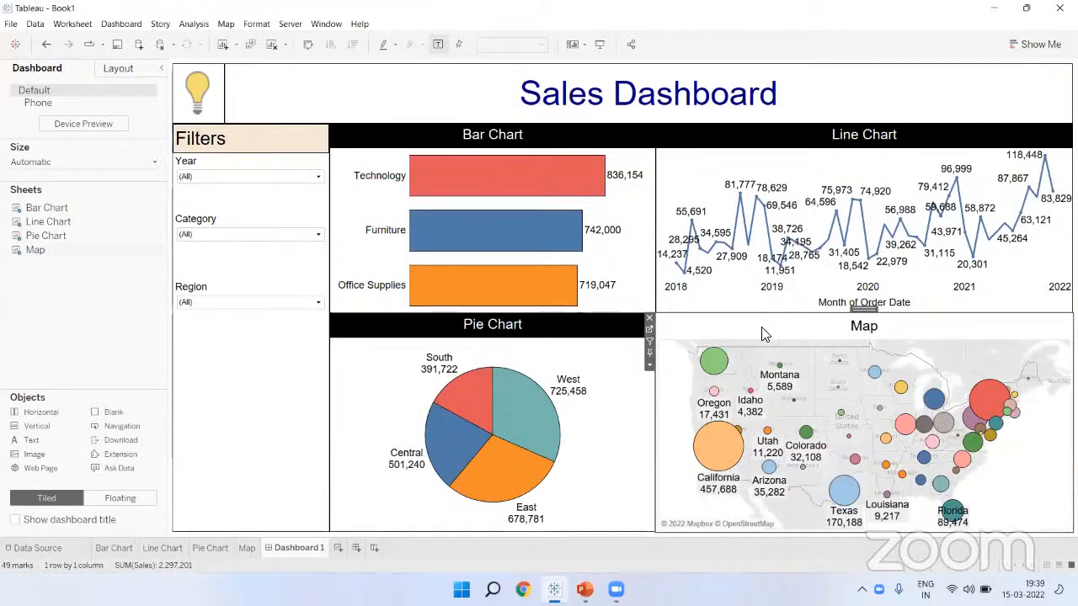
# Give the Map item on the dashboard a solid black border and a black background
pyautogui.click(120, 71)
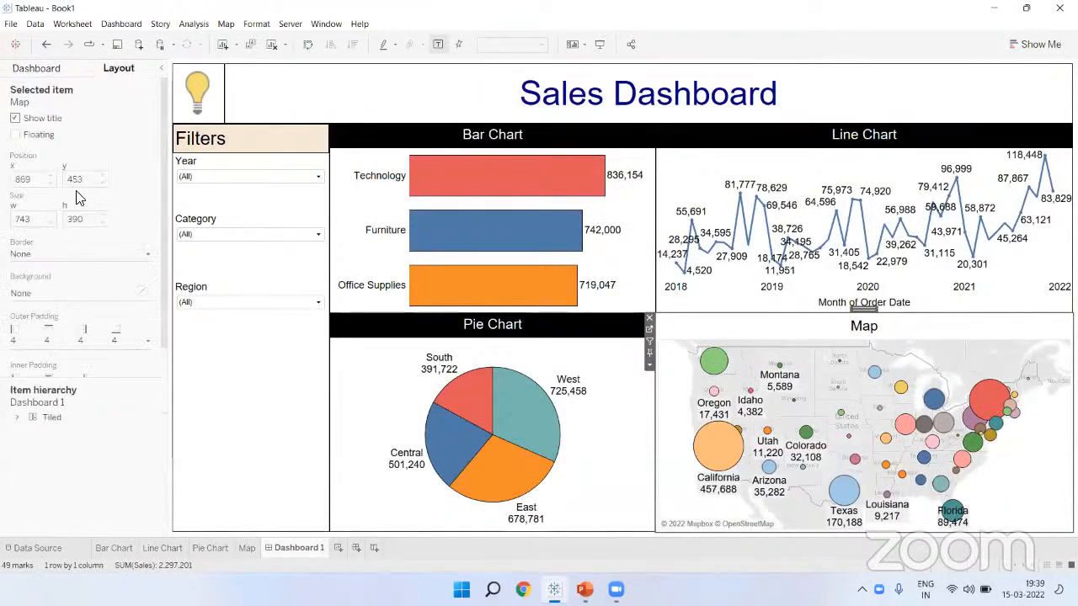
pyautogui.click(69, 250)
pyautogui.click(29, 346)
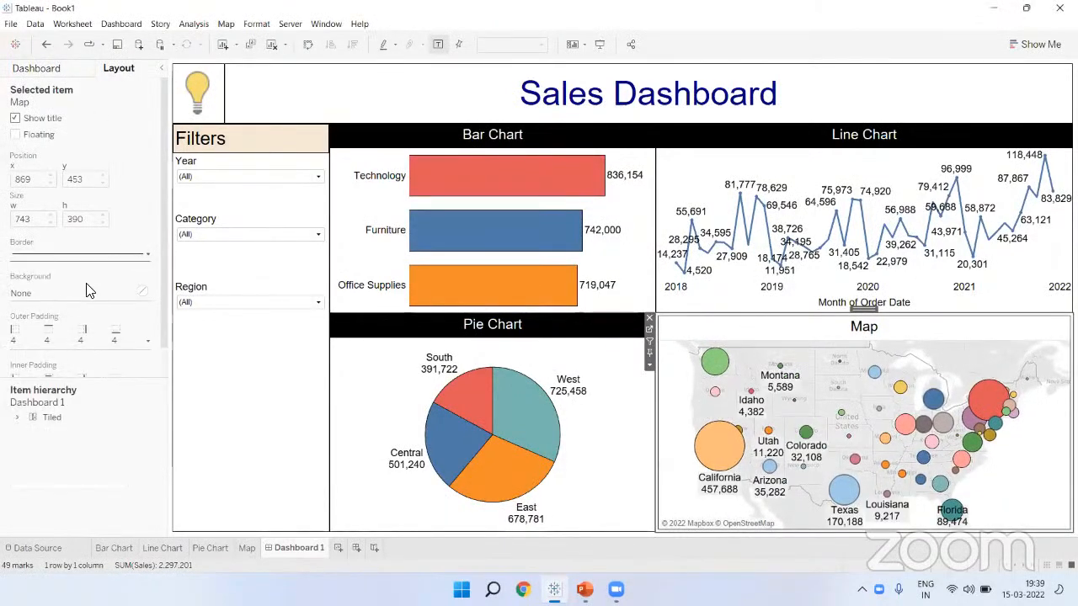
pyautogui.click(90, 290)
pyautogui.click(25, 336)
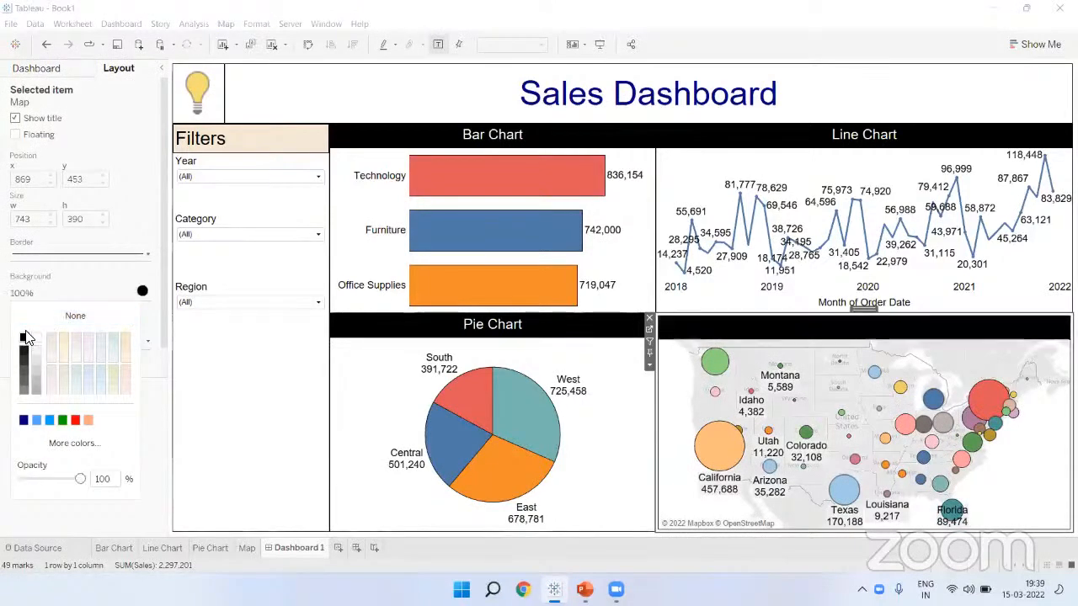
# Set the Map item's outer padding to 0 on all sides
pyautogui.click(148, 211)
pyautogui.click(94, 338)
pyautogui.click(71, 384)
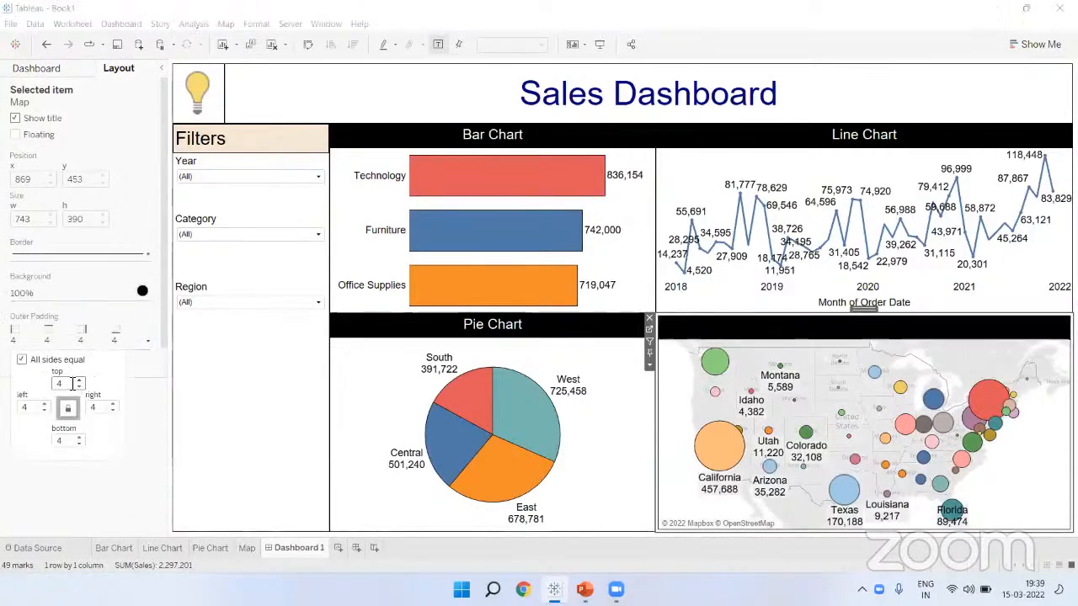
pyautogui.write('0')
pyautogui.press('Return')
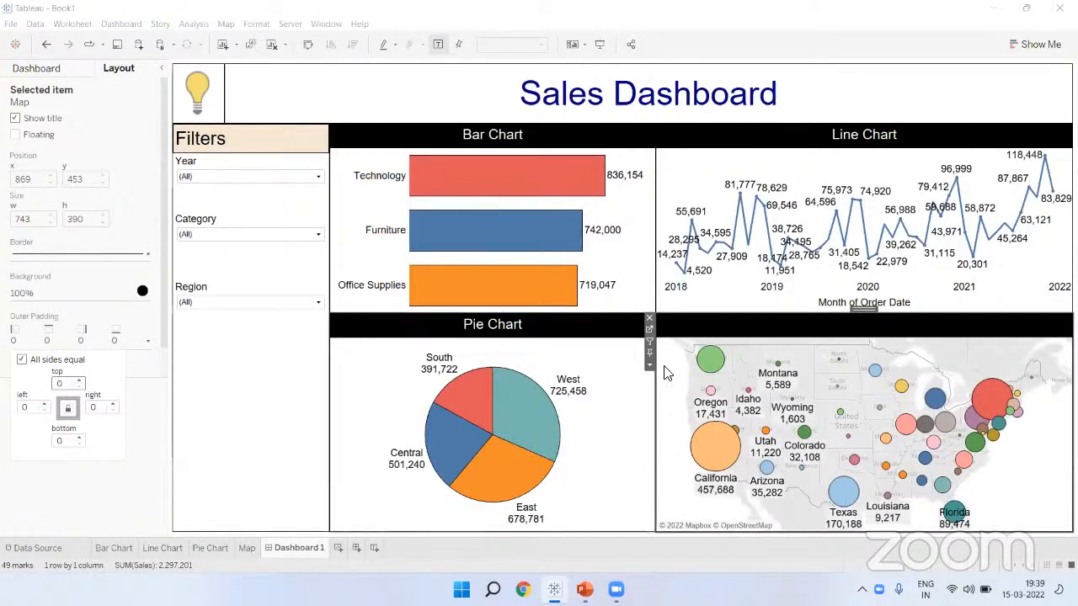
# Change the Map title's text color to white
pyautogui.click(861, 339)
pyautogui.doubleClick(860, 333)
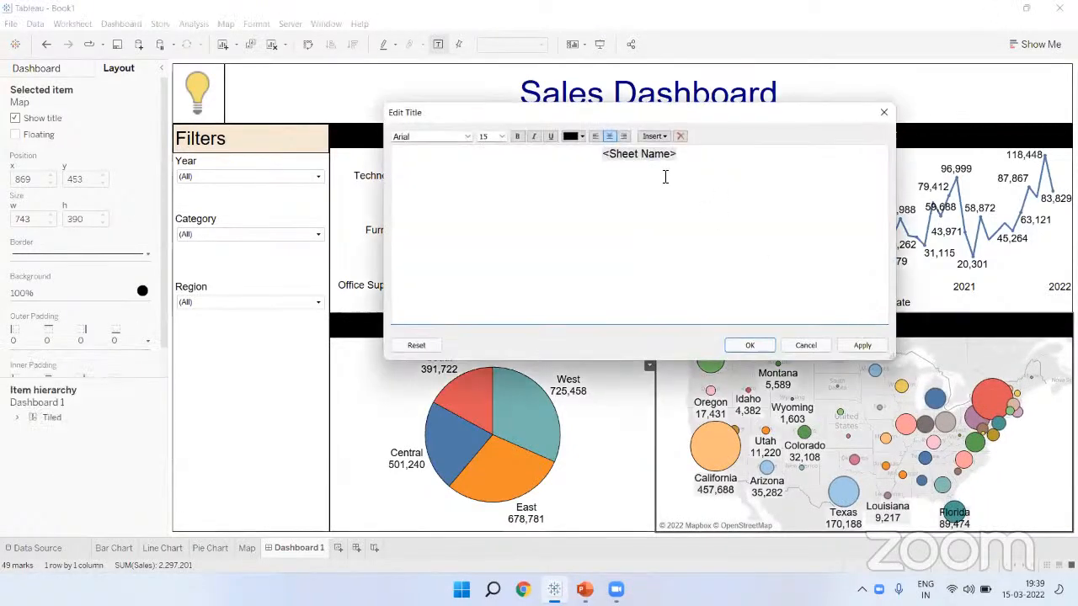
pyautogui.moveTo(656, 162); pyautogui.dragTo(598, 148)
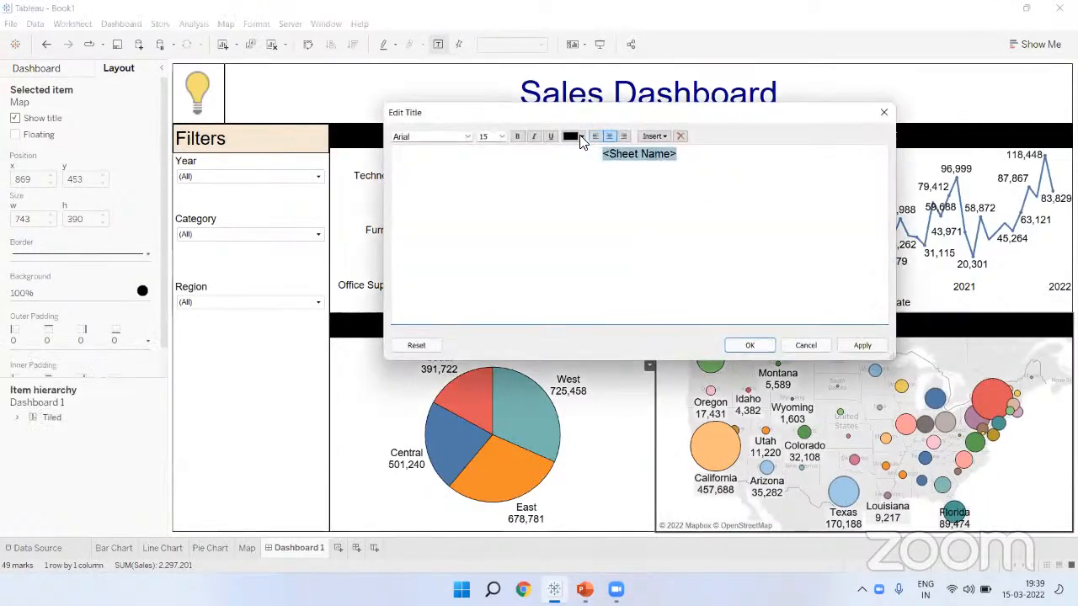
pyautogui.click(580, 142)
pyautogui.click(672, 149)
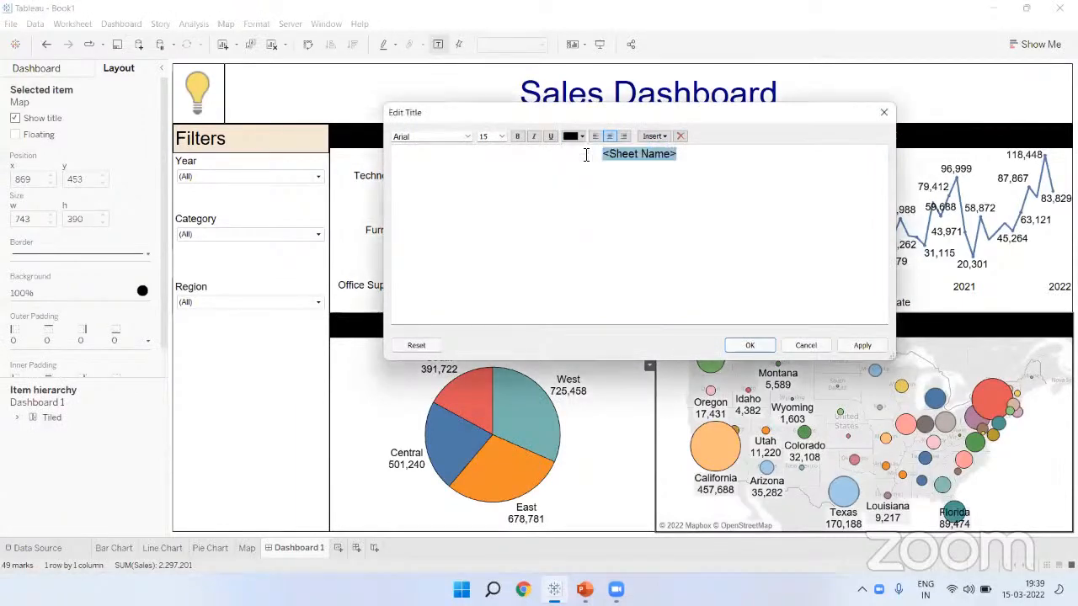
pyautogui.click(750, 346)
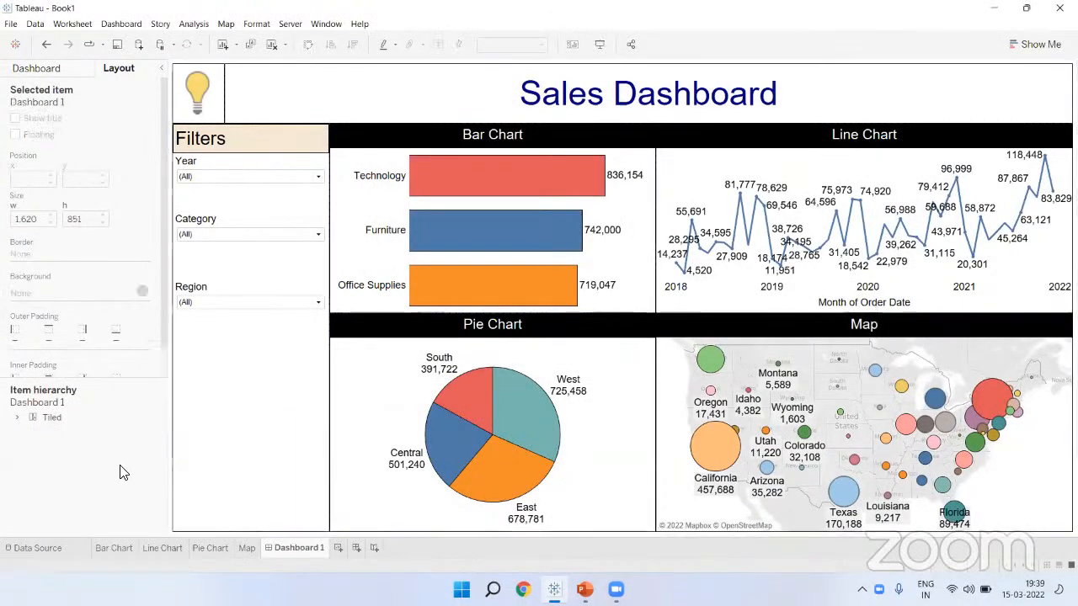
pyautogui.click(822, 341)
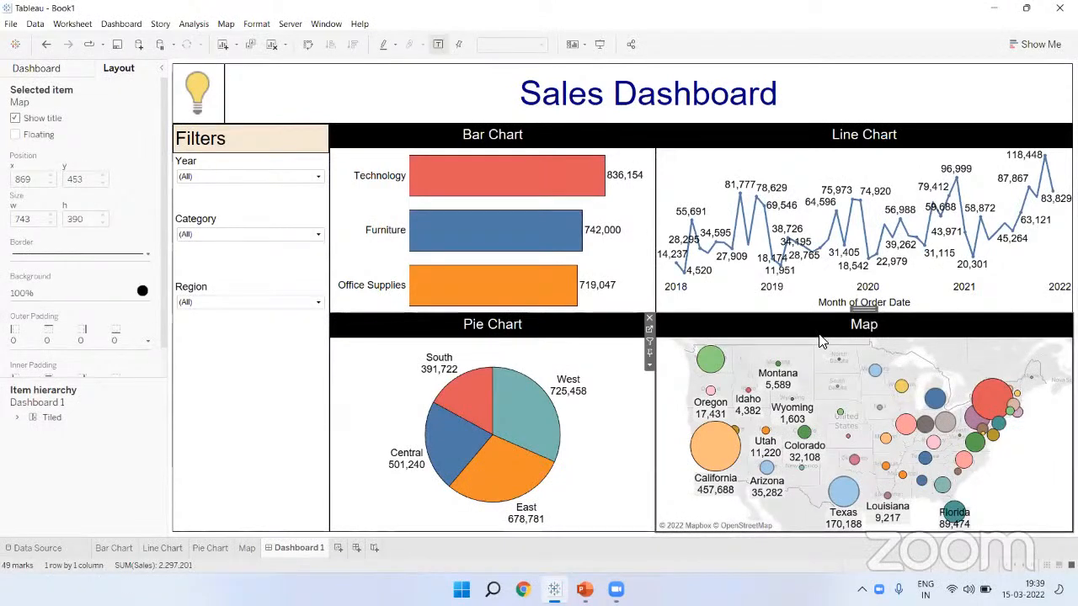
pyautogui.click(743, 314)
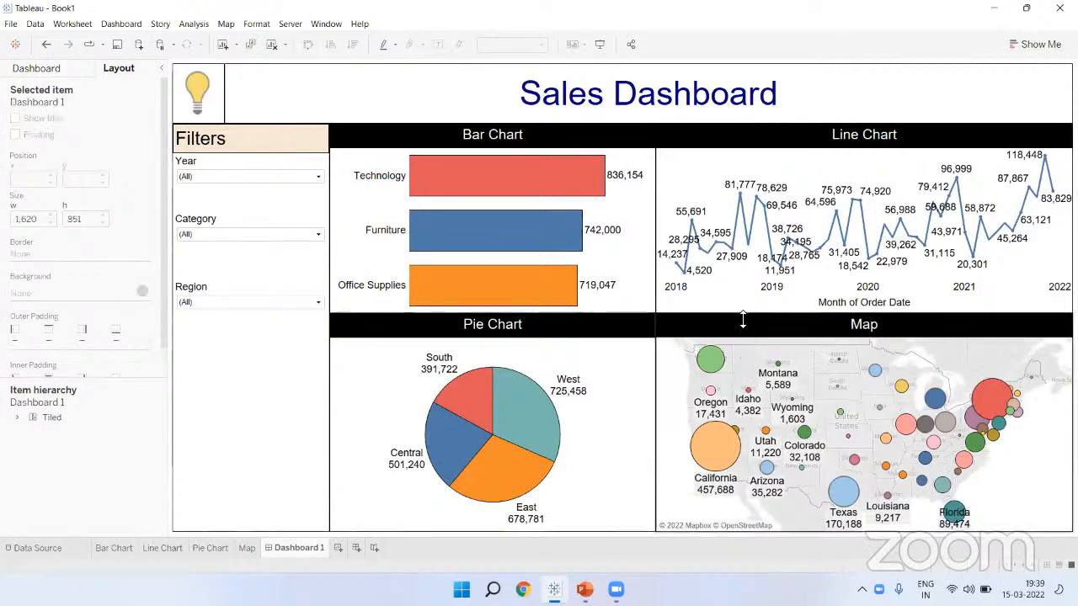
pyautogui.click(284, 396)
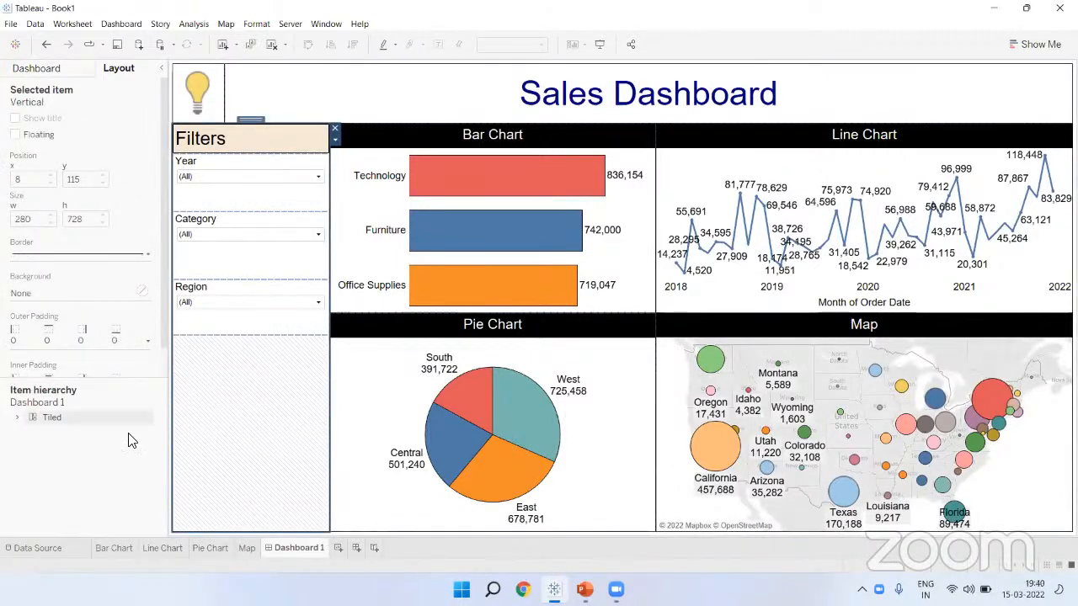
pyautogui.click(131, 437)
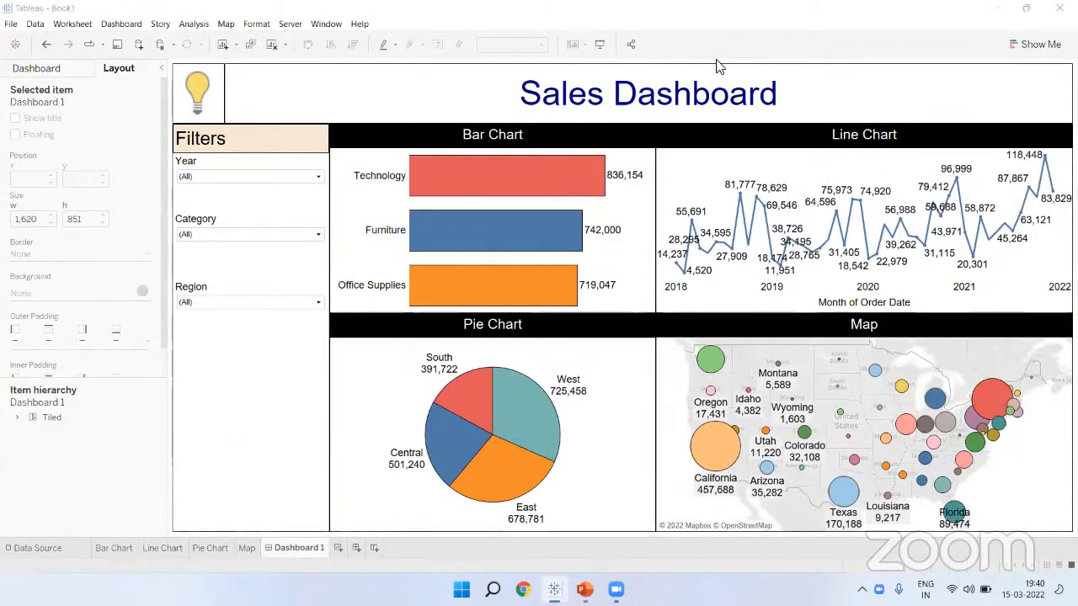
# Preview the Sales Dashboard in presentation mode, checking its charts and map at full screen
pyautogui.click(600, 44)
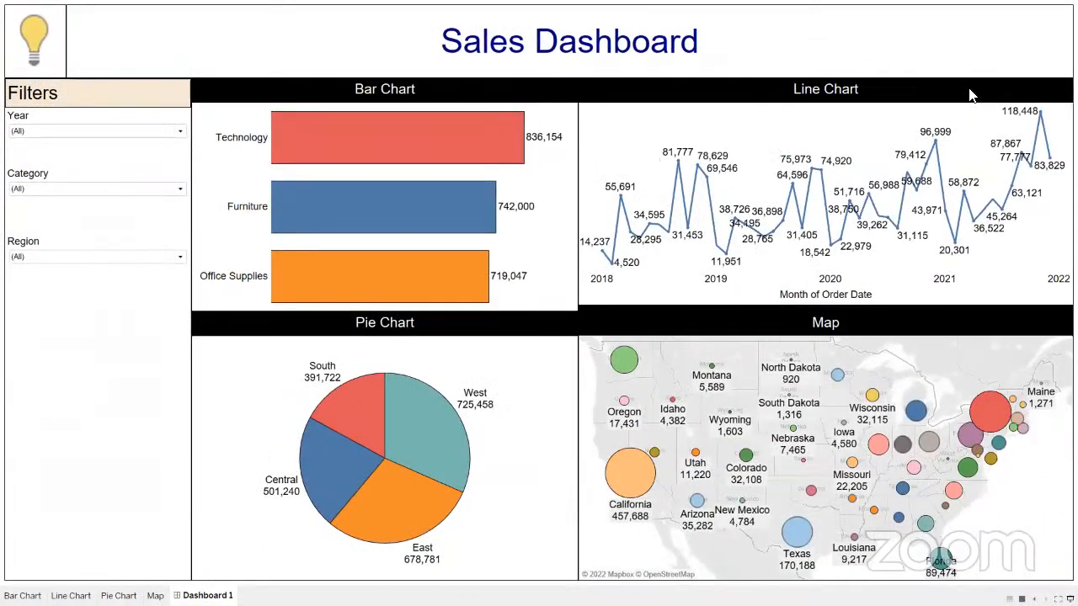
pyautogui.press('Escape')
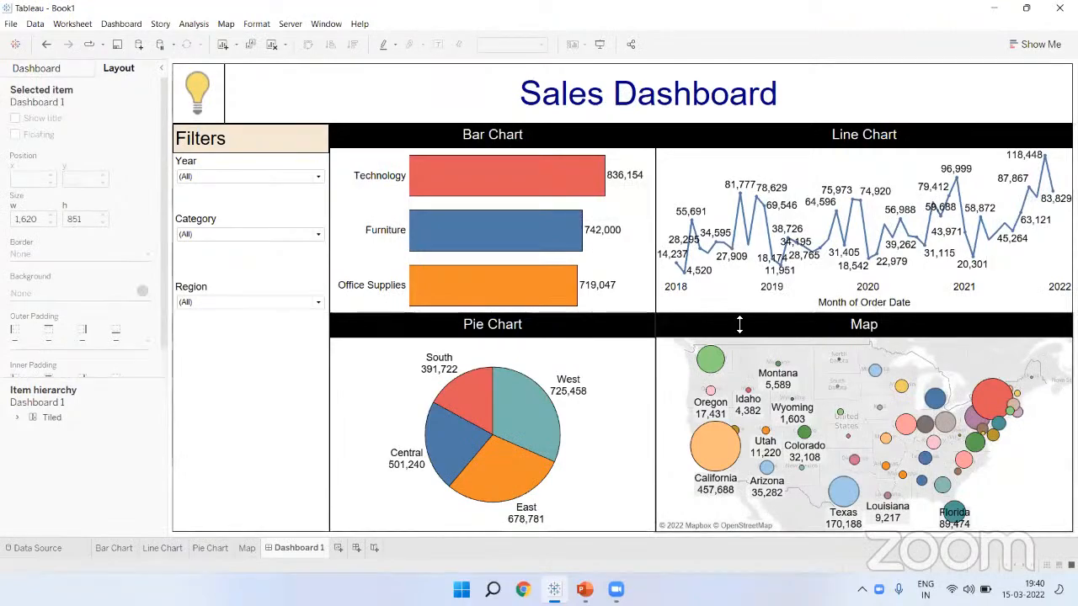
pyautogui.click(601, 44)
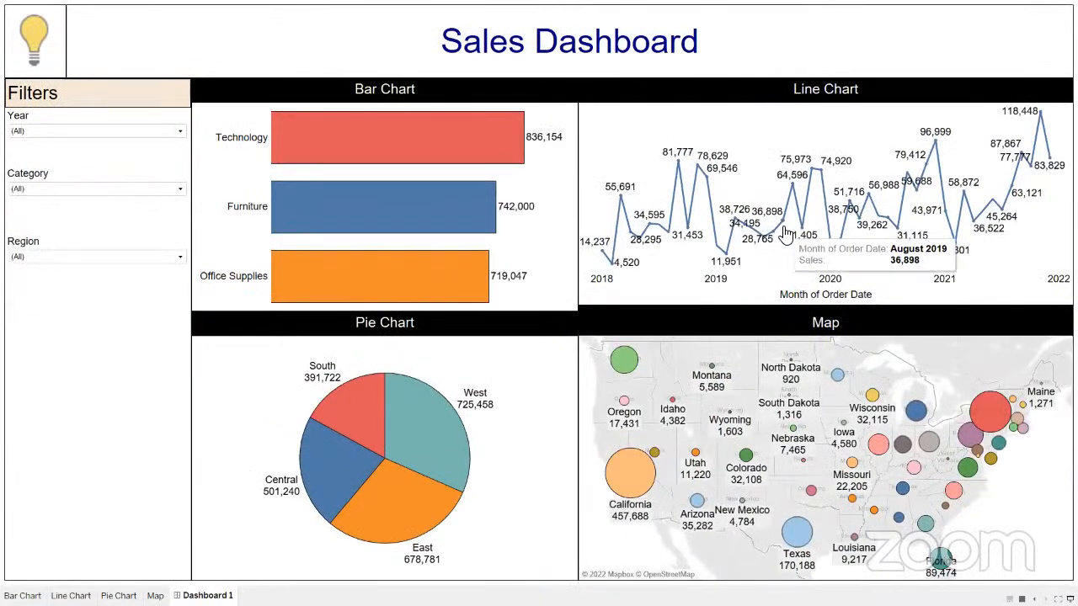
pyautogui.moveTo(353, 221)
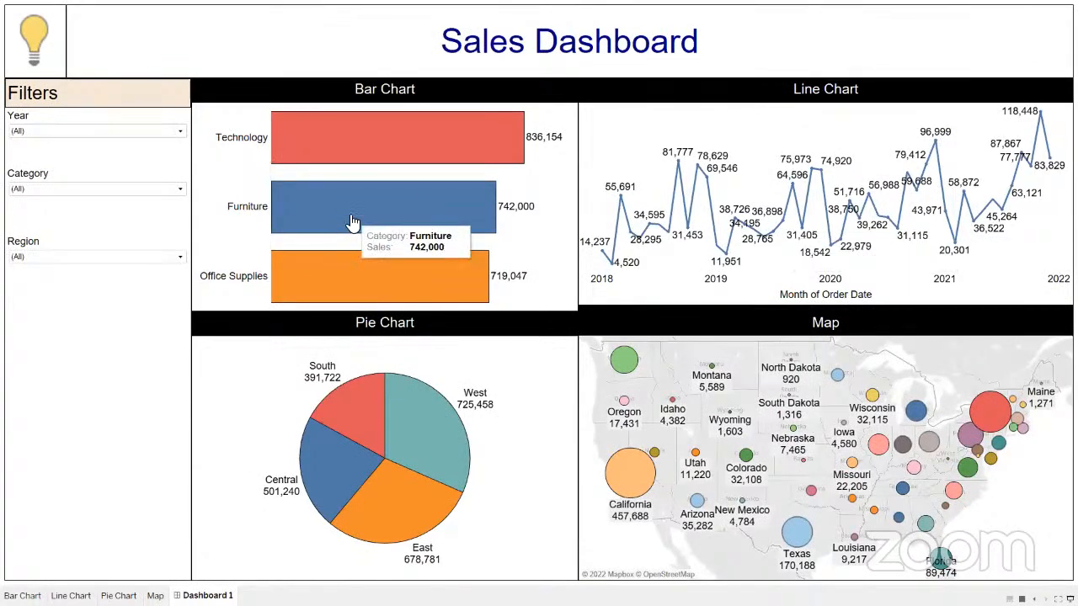
pyautogui.press('Escape')
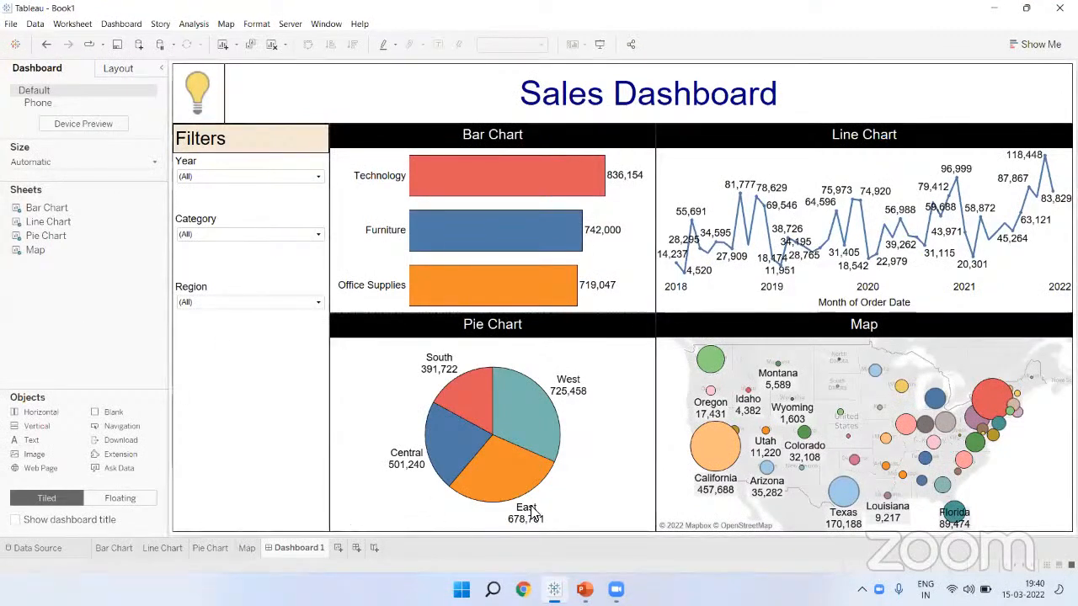
# Create a new blank dashboard alongside Dashboard 1
pyautogui.click(357, 547)
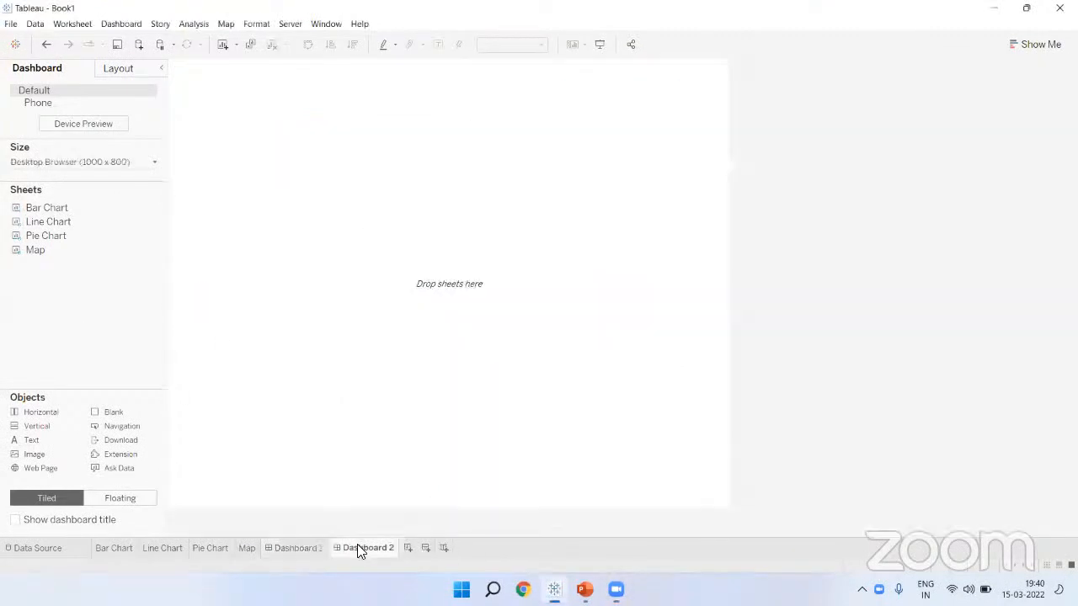
# Set the size of Dashboard 2 to Automatic
pyautogui.click(106, 163)
pyautogui.click(93, 183)
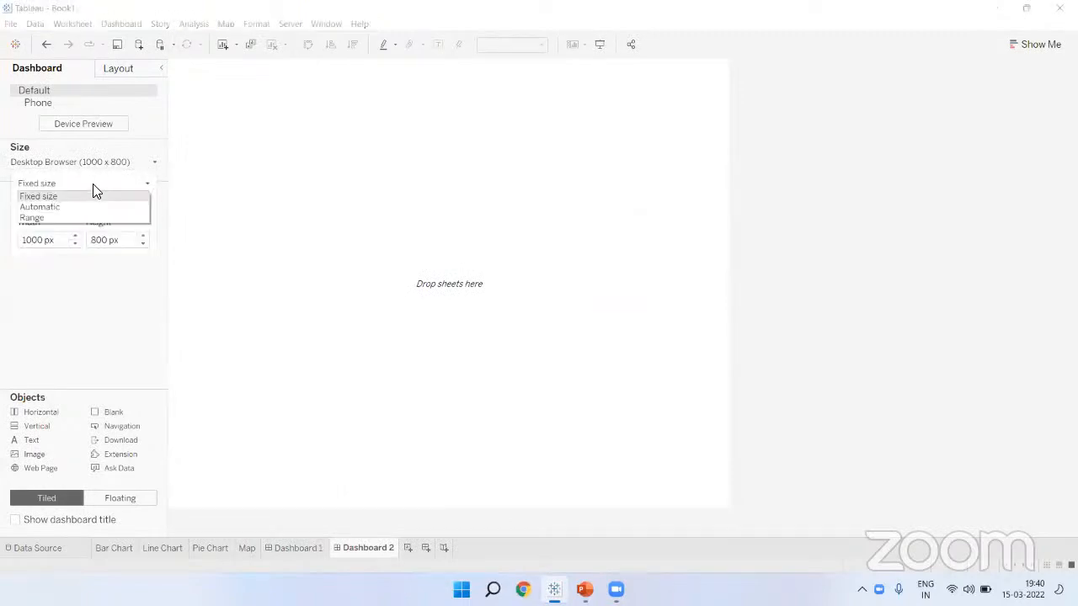
pyautogui.click(79, 207)
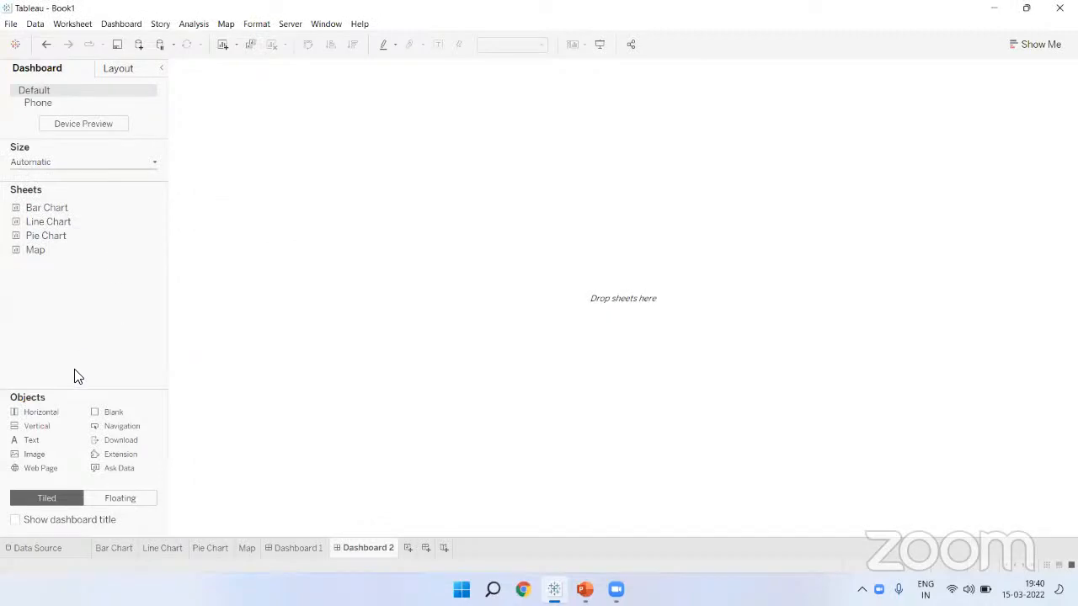
# Add two stacked vertical containers to the dashboard and shrink the upper one to a narrow header strip
pyautogui.moveTo(47, 426); pyautogui.dragTo(320, 253)
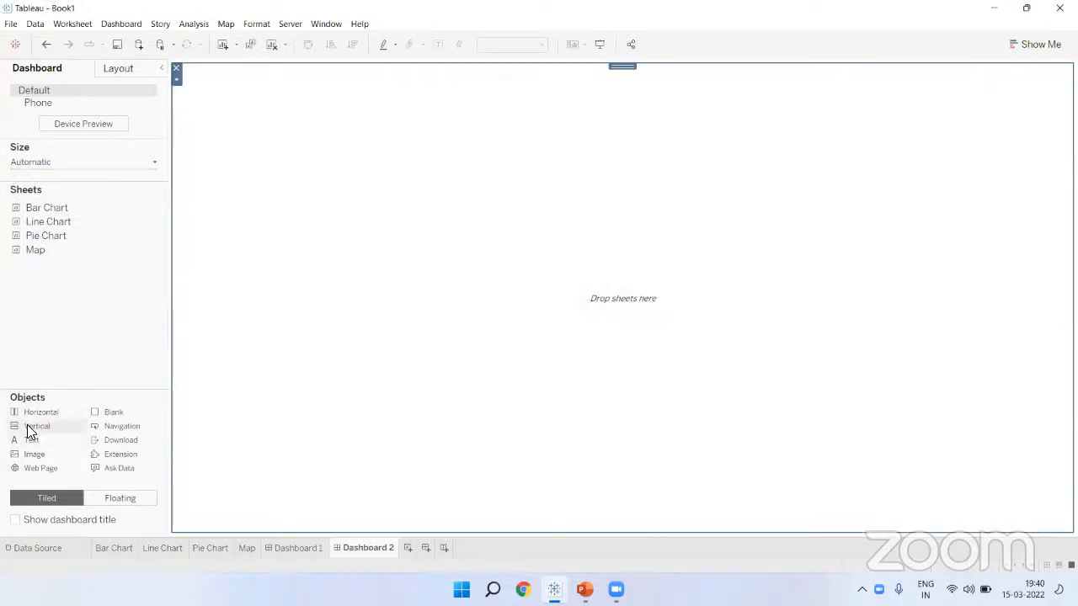
pyautogui.moveTo(31, 427)
pyautogui.mouseDown()
pyautogui.moveTo(337, 179)
pyautogui.moveTo(378, 79)
pyautogui.mouseUp()
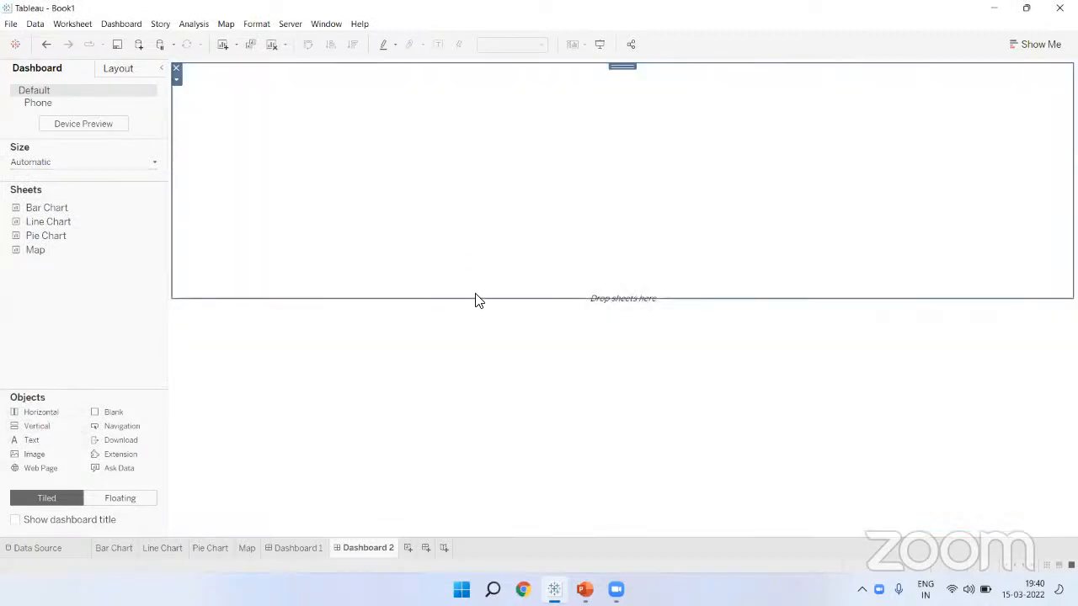
pyautogui.moveTo(474, 298); pyautogui.dragTo(499, 131)
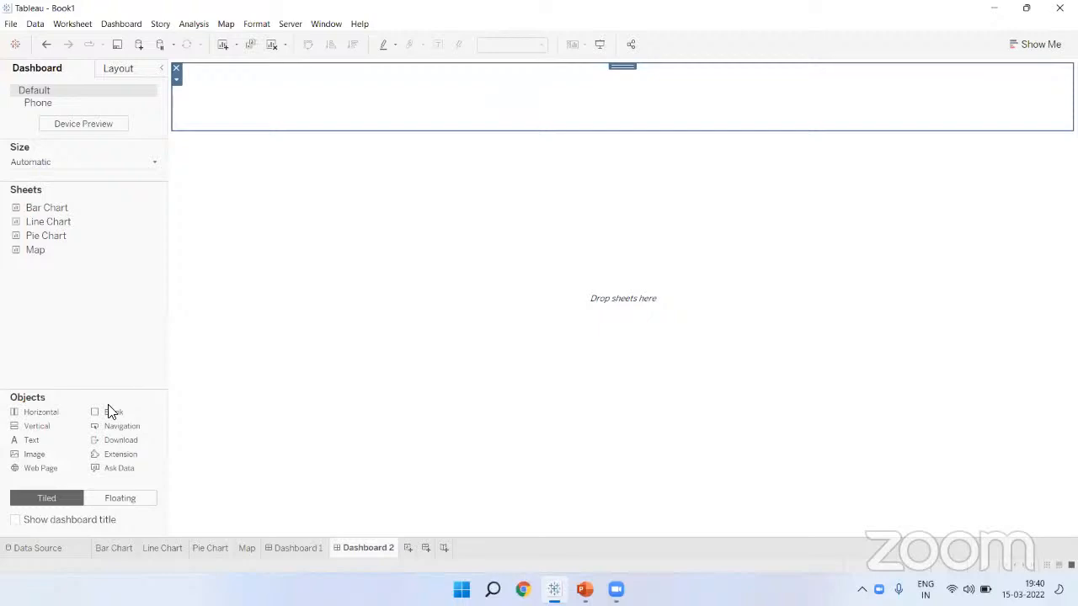
# Add the text "Amazon" to the header container, formatted at size 36, centered and orange
pyautogui.moveTo(63, 443); pyautogui.dragTo(547, 103)
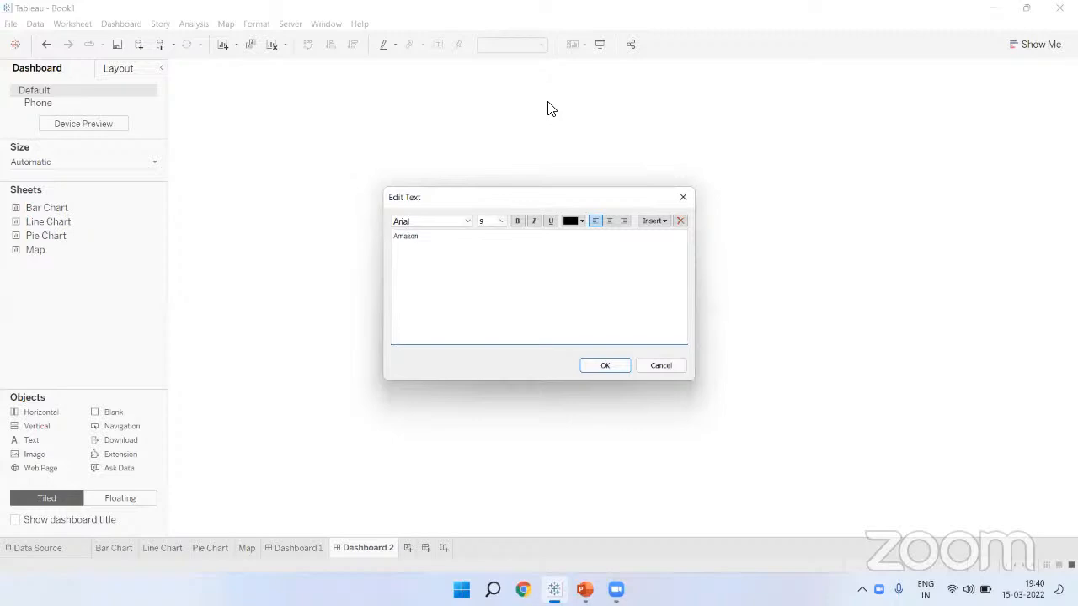
pyautogui.hotkey('ctrl', 'a')
pyautogui.click(502, 220)
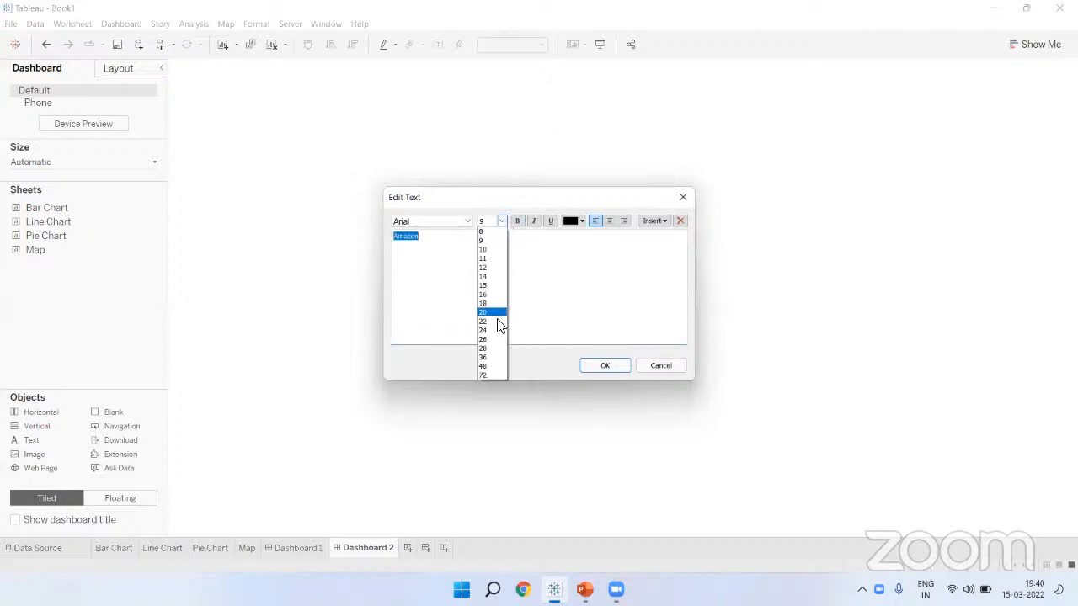
pyautogui.click(497, 360)
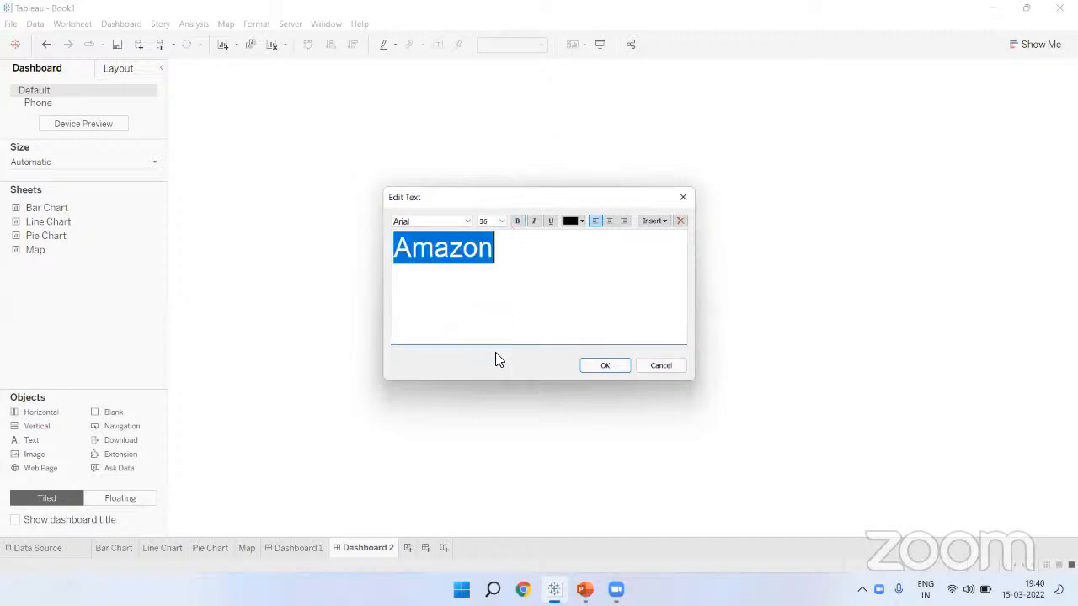
pyautogui.click(609, 221)
pyautogui.click(581, 221)
pyautogui.click(598, 239)
pyautogui.click(620, 367)
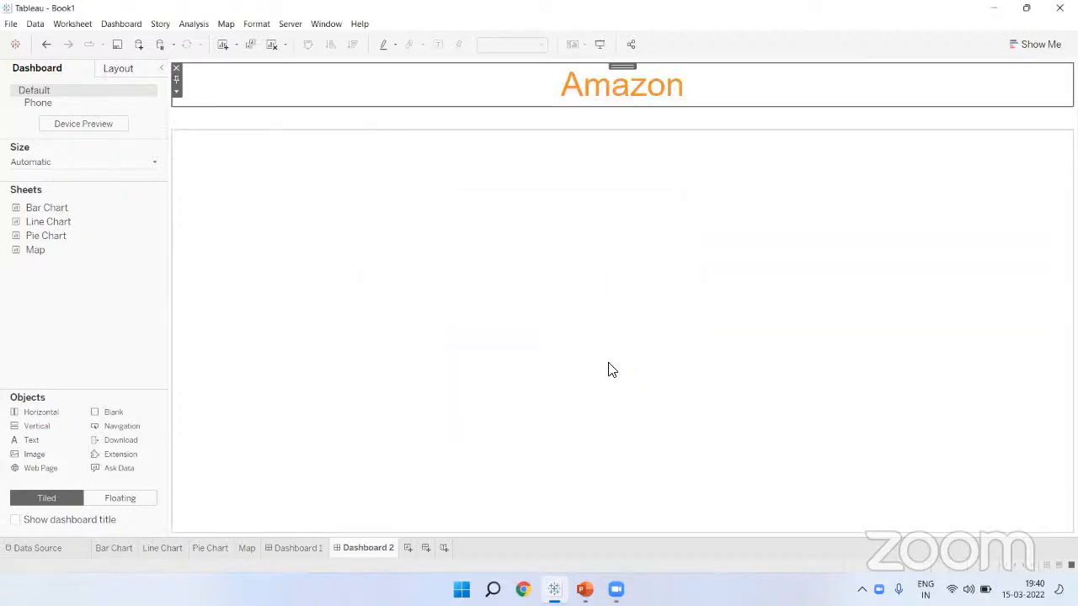
# Distribute the header container's contents evenly and reduce its height to fit closely around the Amazon title
pyautogui.click(496, 121)
pyautogui.rightClick(499, 123)
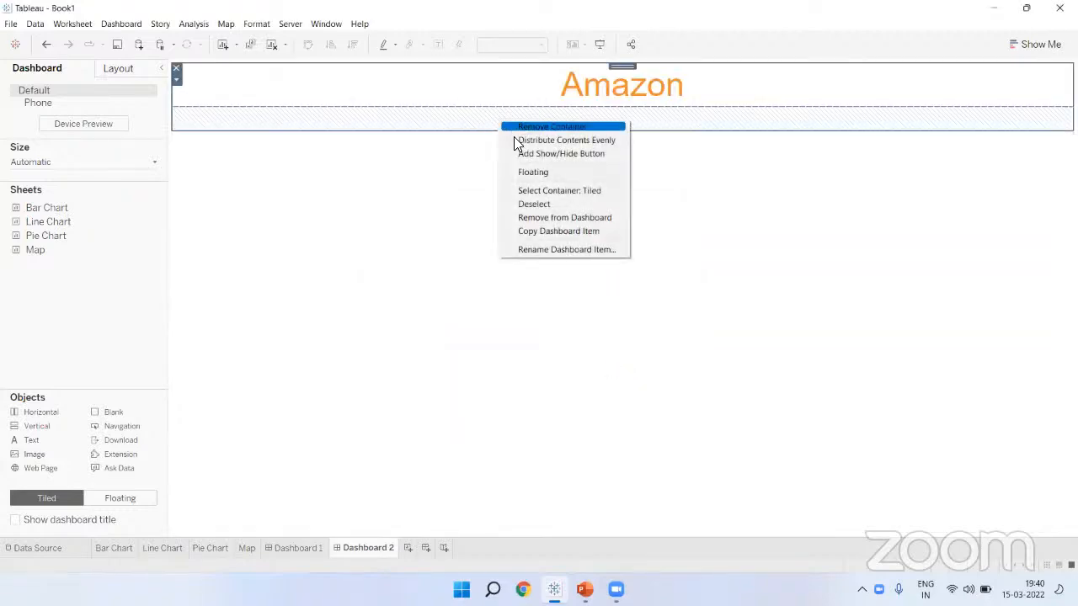
pyautogui.click(517, 140)
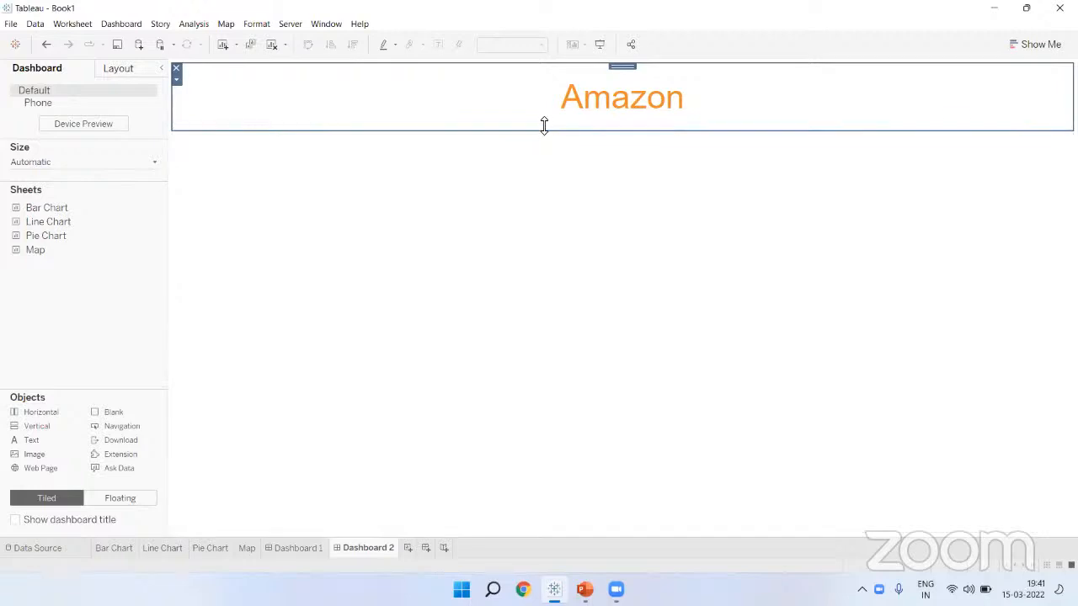
pyautogui.moveTo(544, 130); pyautogui.dragTo(544, 130)
pyautogui.click(473, 206)
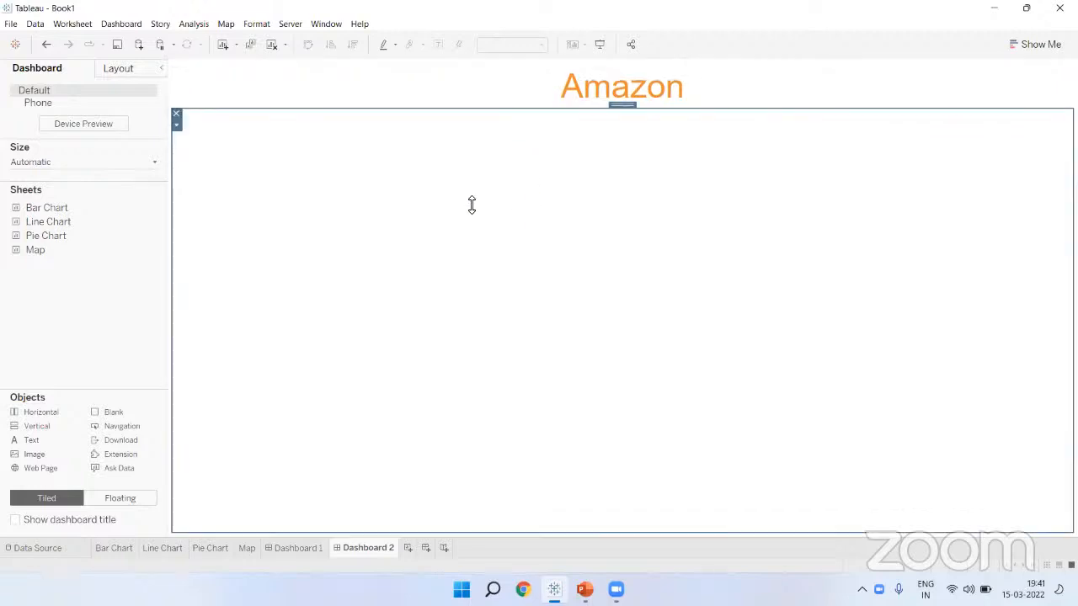
pyautogui.click(126, 297)
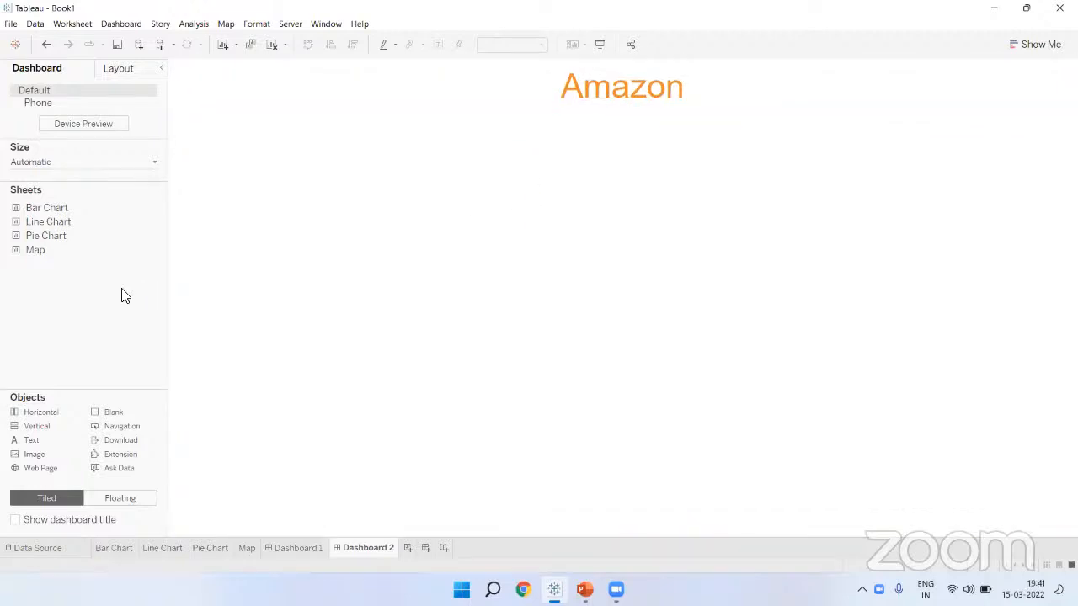
pyautogui.click(446, 263)
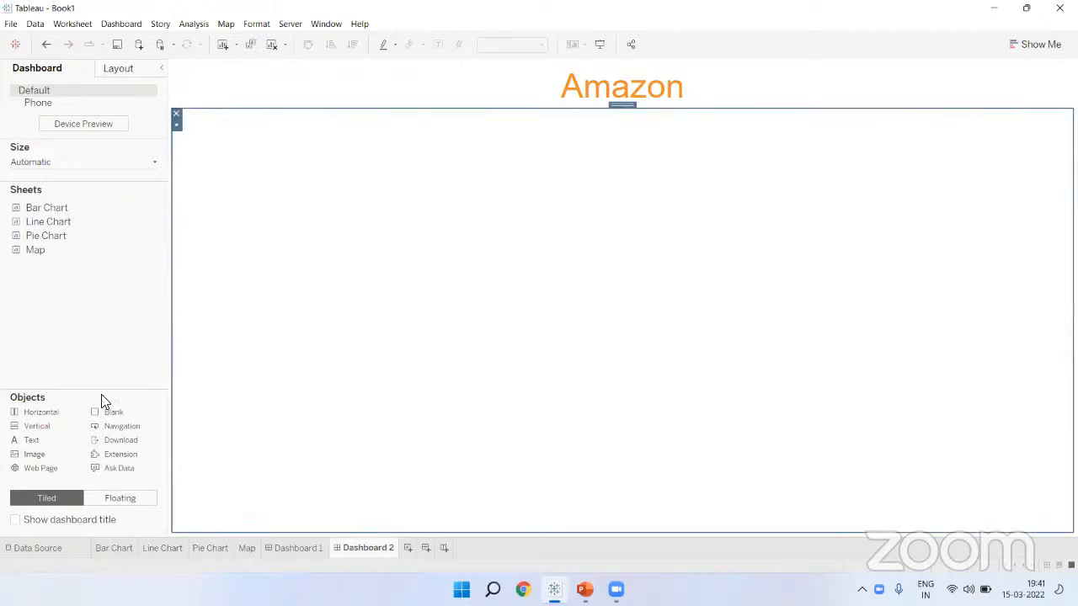
pyautogui.moveTo(47, 465); pyautogui.dragTo(402, 254)
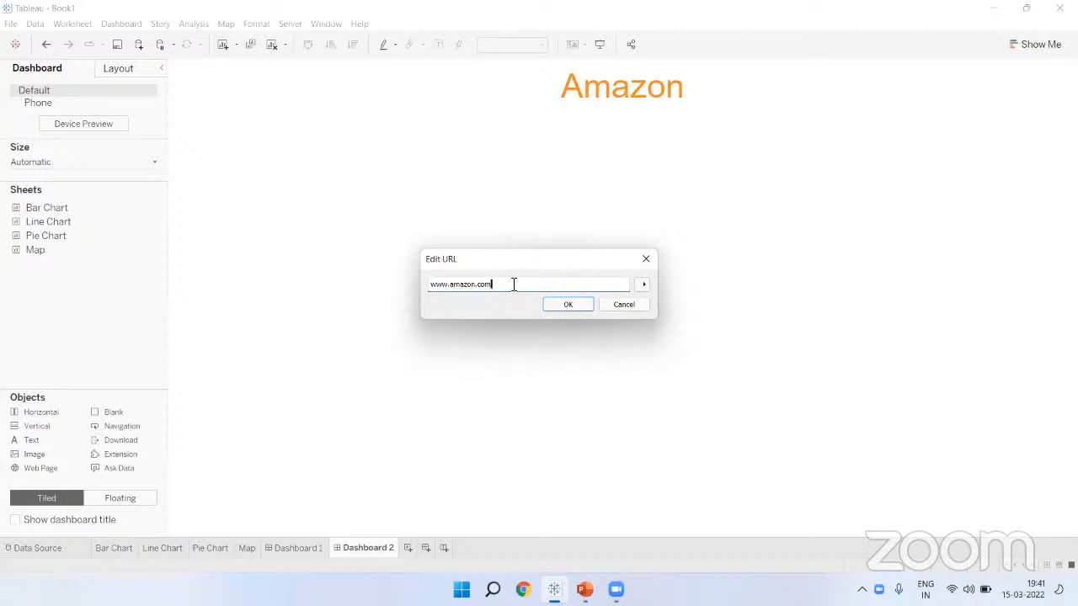
pyautogui.doubleClick(480, 283)
pyautogui.click(566, 305)
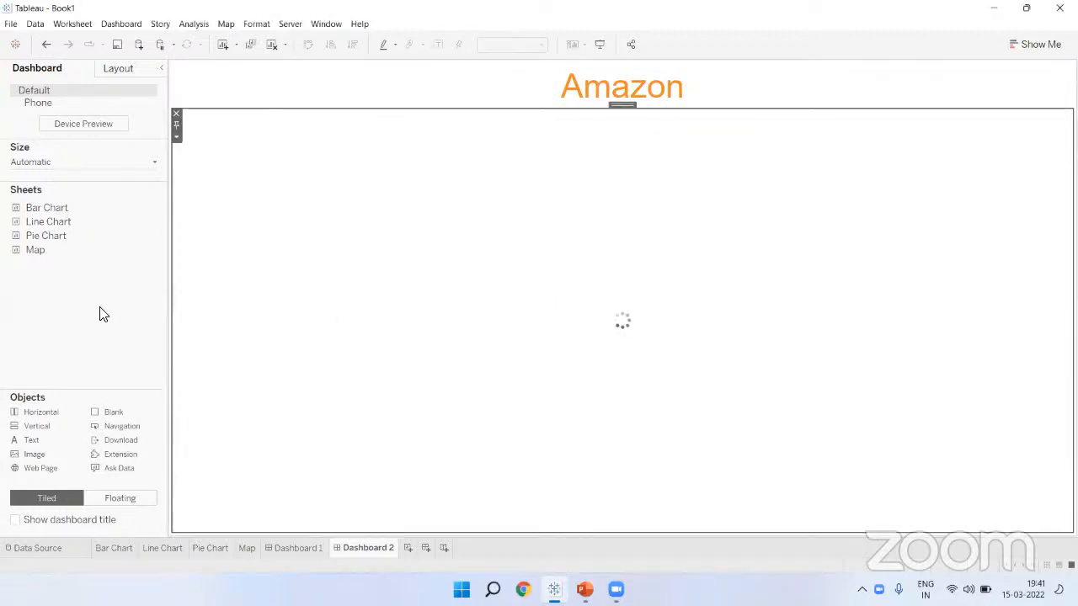
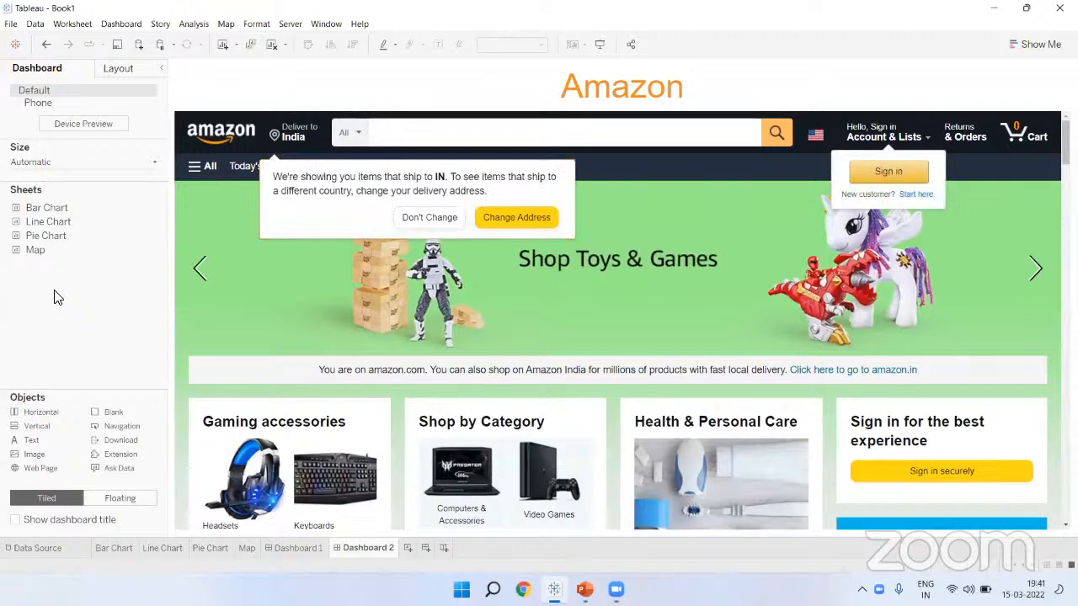
# Browse the embedded Amazon home page through its product sections, keep the delivery address unchanged and advance the banner
pyautogui.click(631, 425)
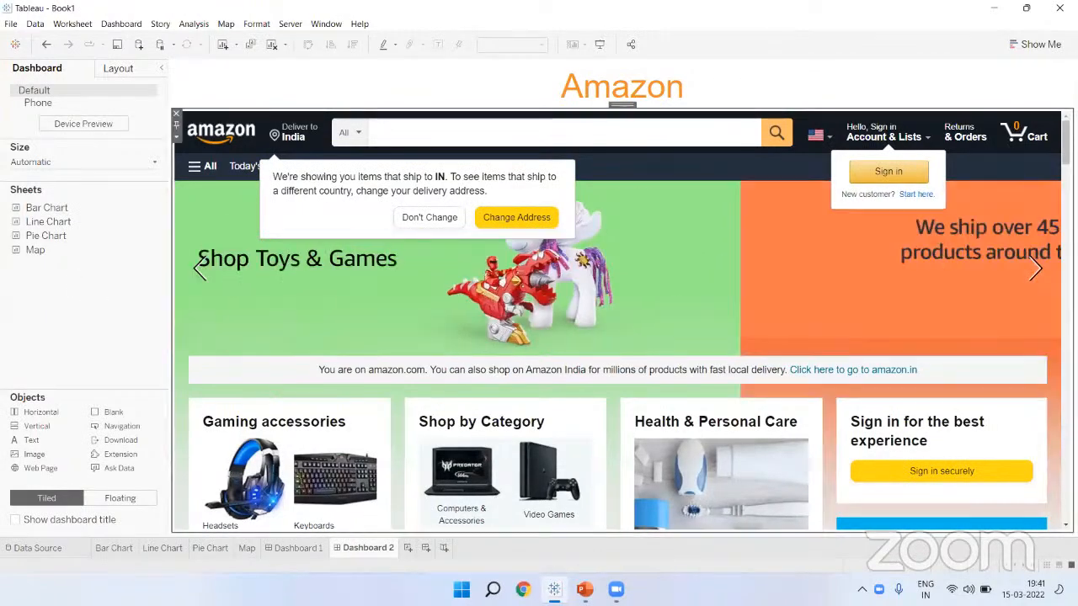
pyautogui.scroll(-10, 623, 320)
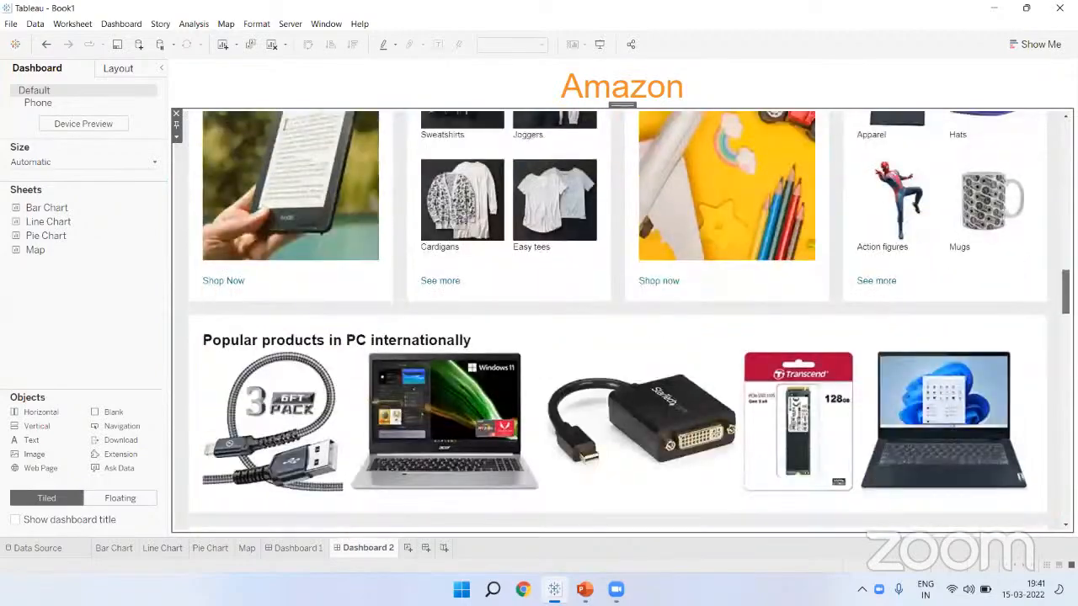
pyautogui.scroll(-20, 624, 320)
pyautogui.scroll(8, 623, 320)
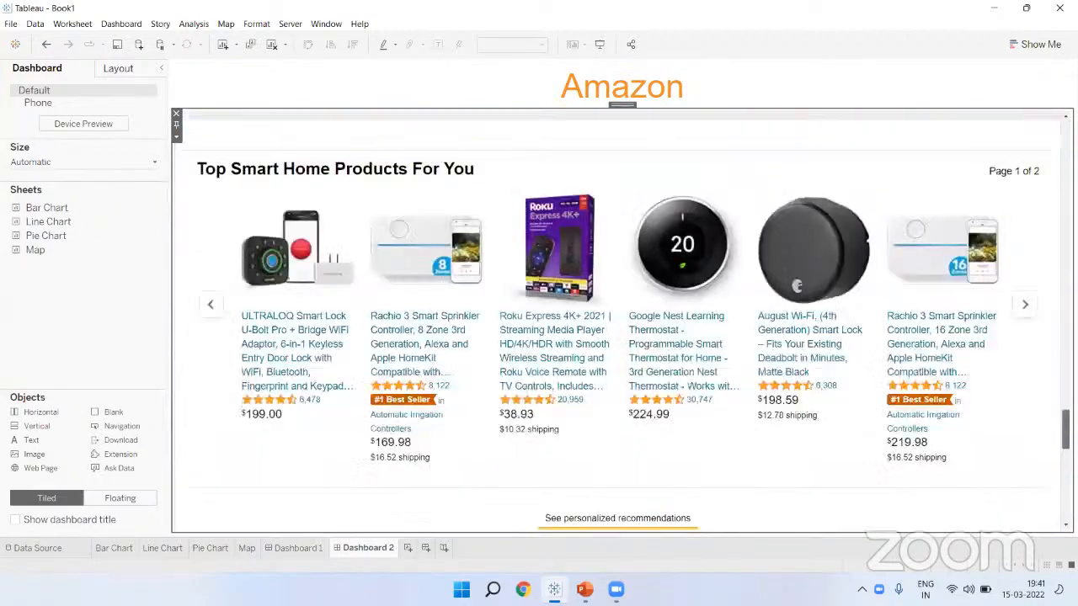
pyautogui.scroll(12, 381, 203)
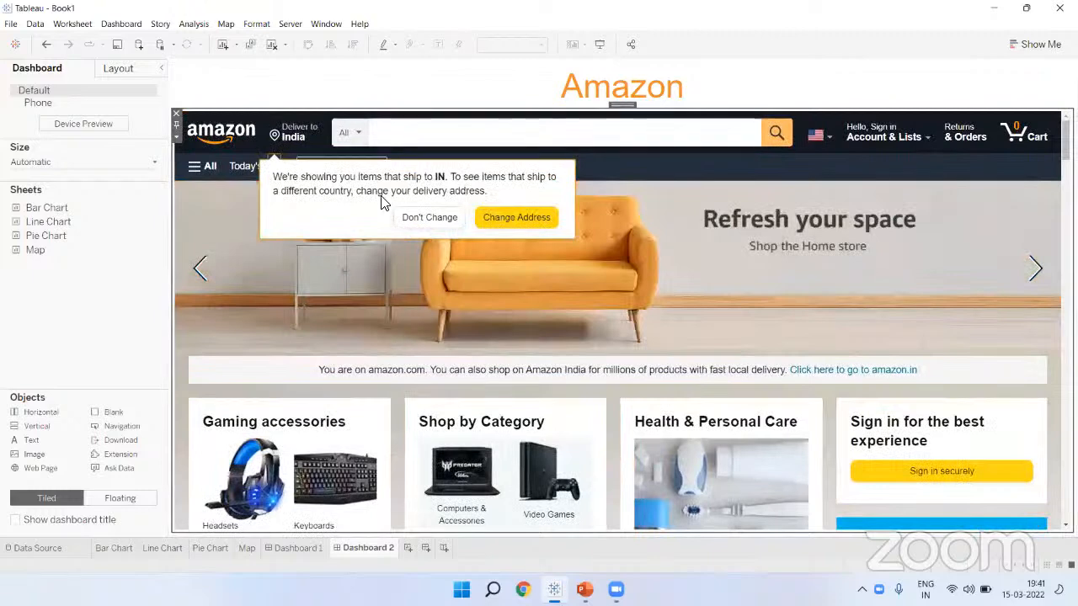
pyautogui.click(425, 219)
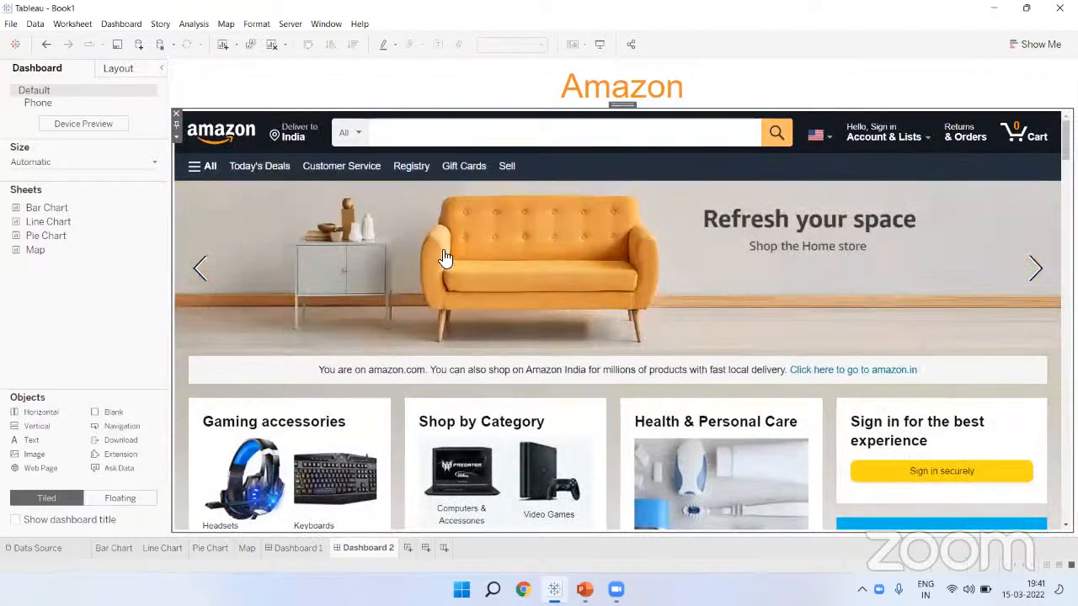
pyautogui.click(1036, 269)
# Search the embedded Amazon page for "laptop"
pyautogui.click(568, 137)
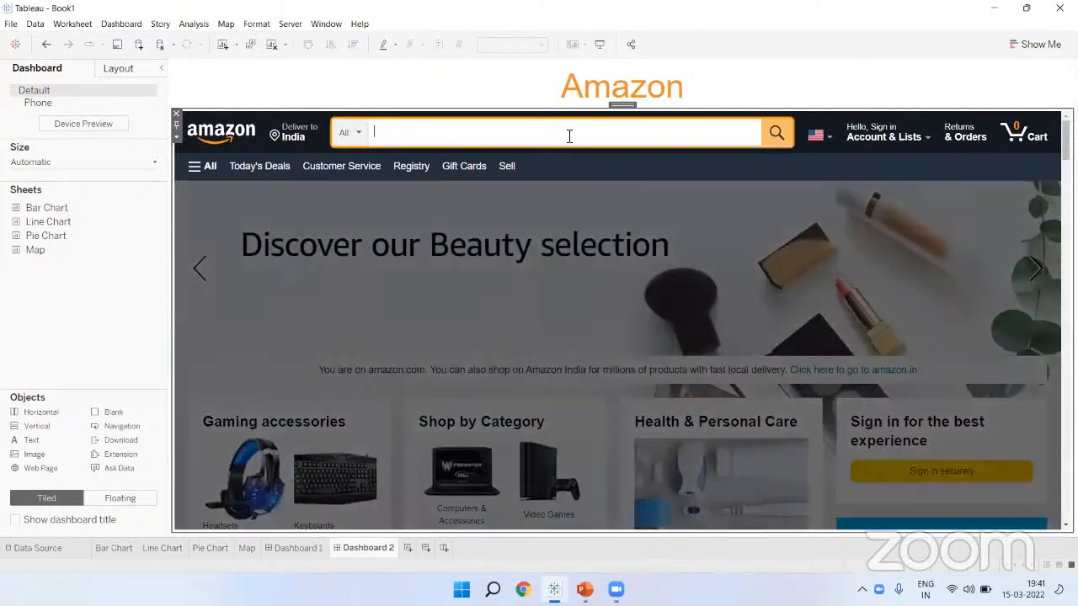
pyautogui.write('laptop')
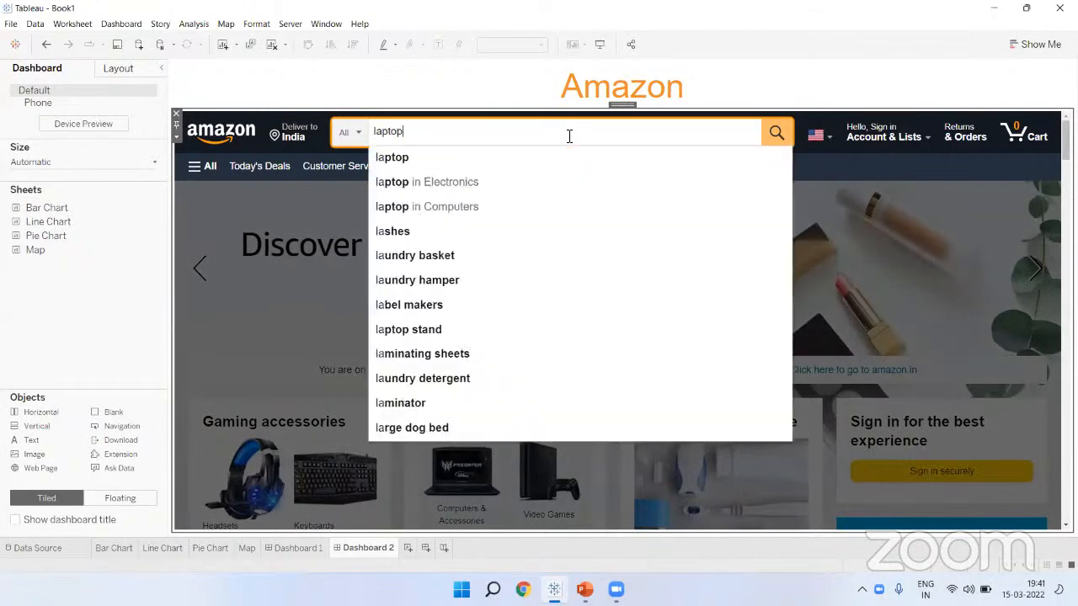
pyautogui.click(480, 207)
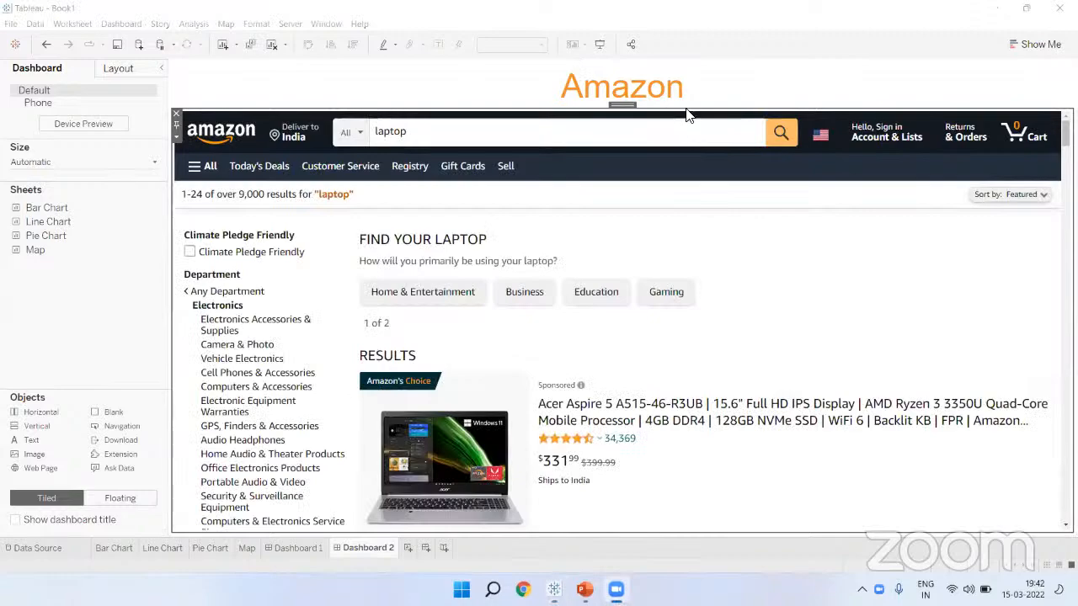
# Show Dashboard 2 in presentation mode and look through the laptop search results on the embedded page
pyautogui.click(599, 46)
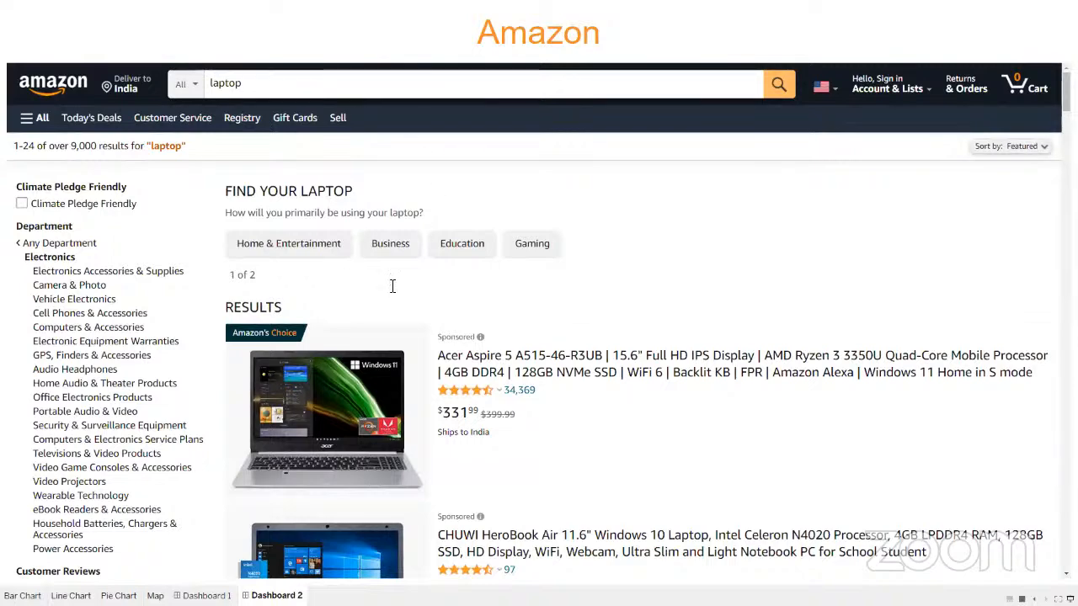
pyautogui.scroll(-5, 393, 287)
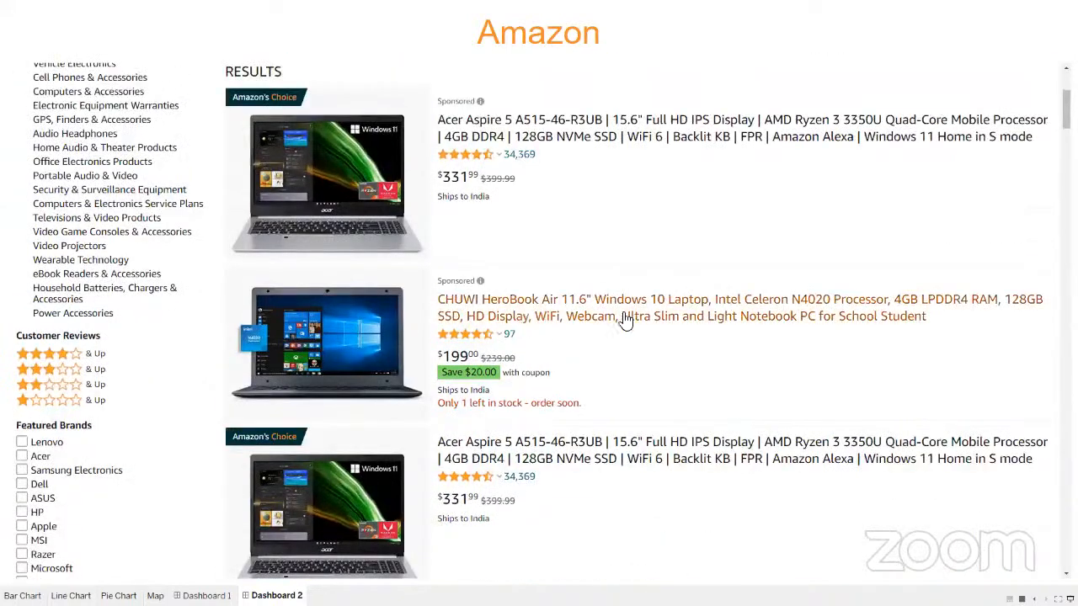
pyautogui.scroll(-8, 626, 323)
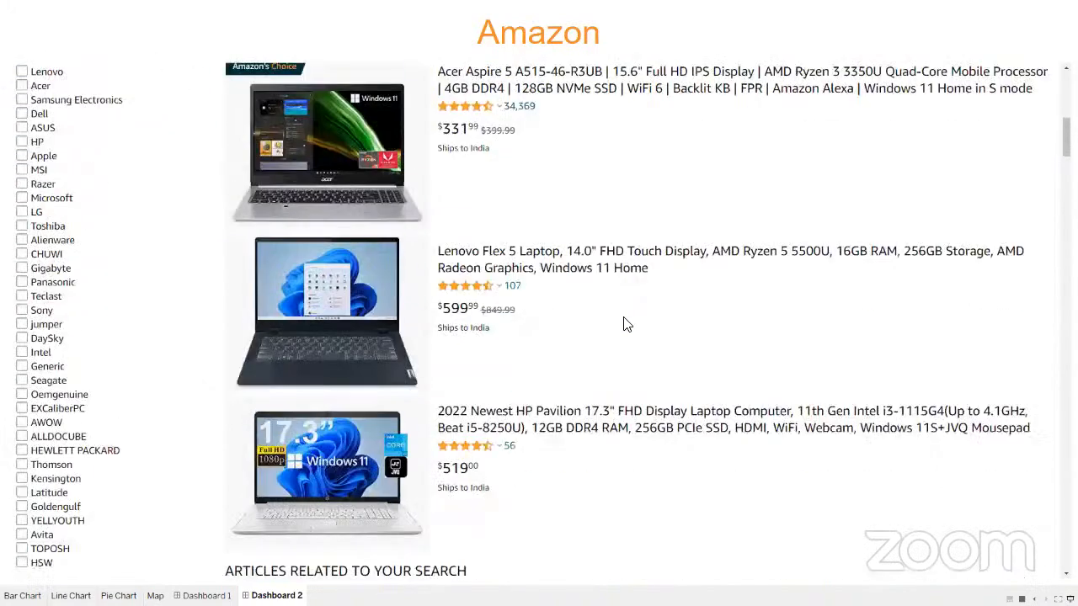
pyautogui.scroll(13, 362, 211)
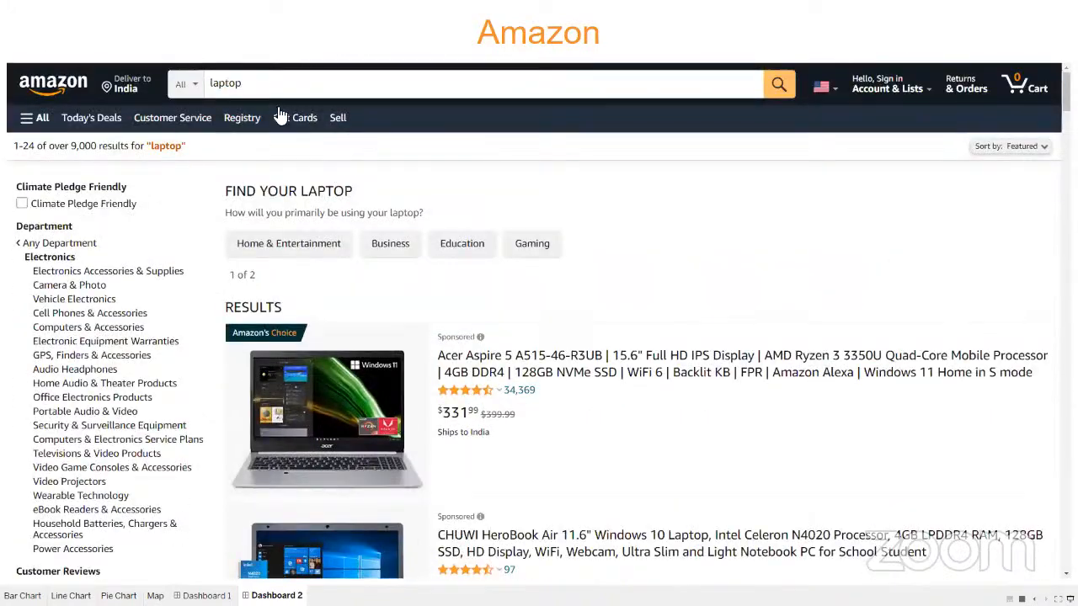
# Replace the search term on the embedded Amazon page with the suggestion "hp pavilion laptop" and run the search
pyautogui.click(290, 83)
pyautogui.press('BackSpace')
pyautogui.press('BackSpace')
pyautogui.press('BackSpace')
pyautogui.press('BackSpace')
pyautogui.press('BackSpace')
pyautogui.press('BackSpace')
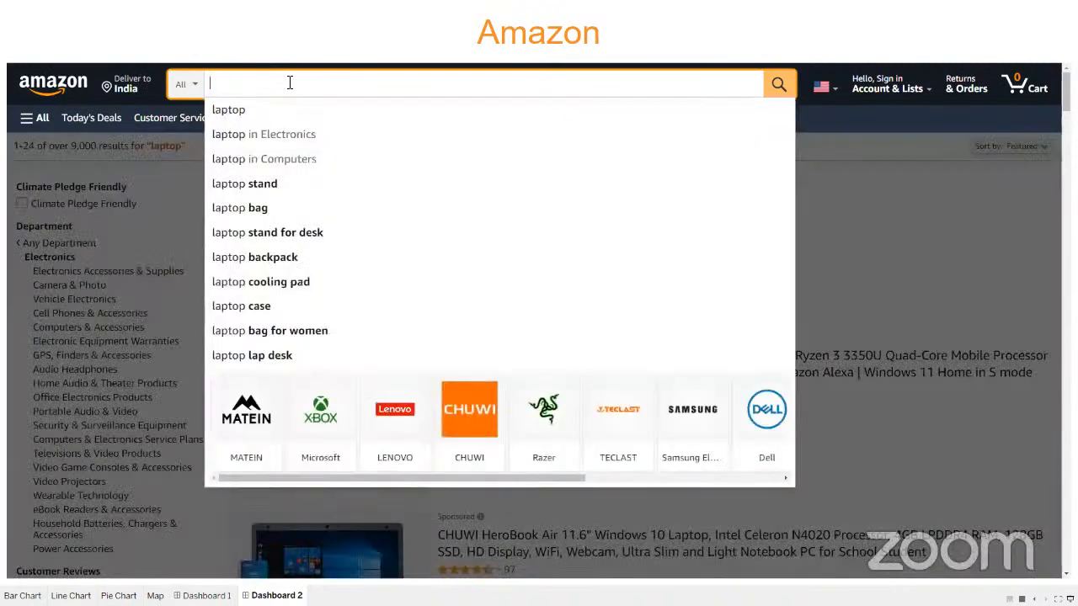
pyautogui.write('HP Pavi')
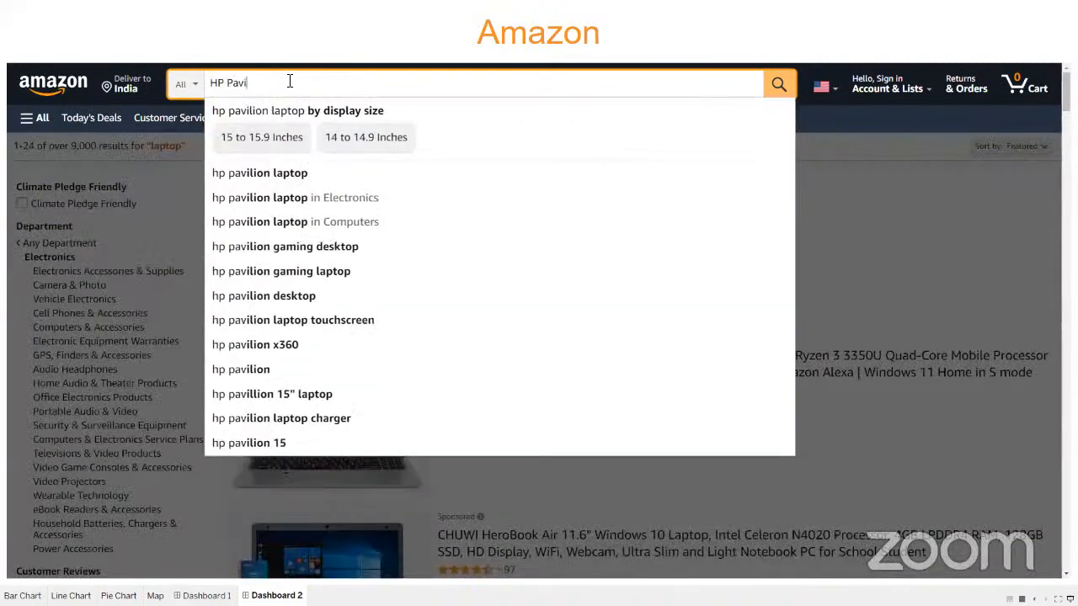
pyautogui.click(299, 175)
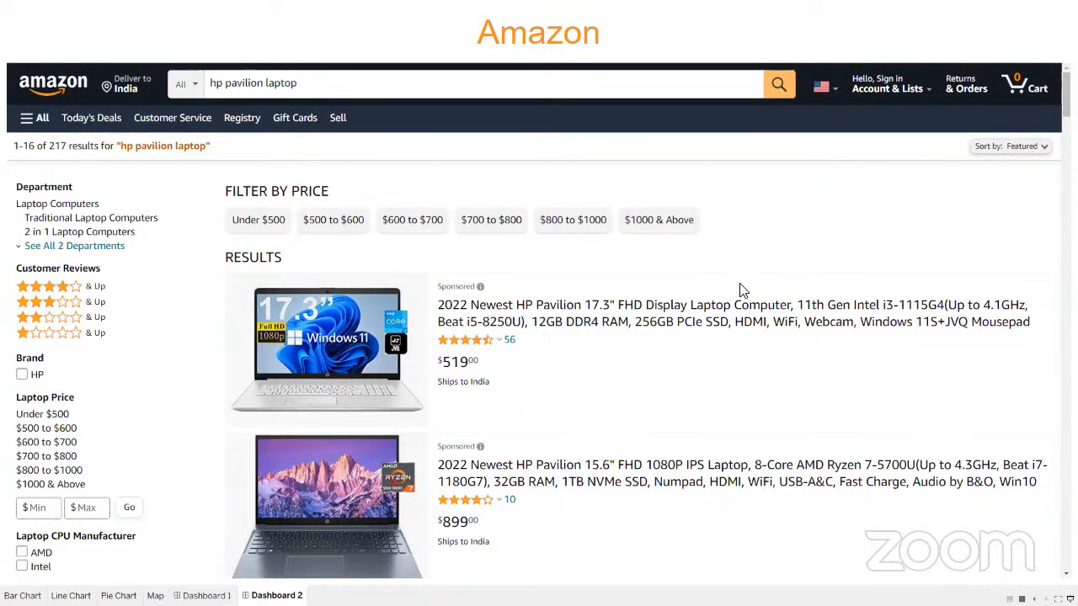
# Look through the HP Pavilion laptop results and leave presentation mode
pyautogui.scroll(-5, 733, 301)
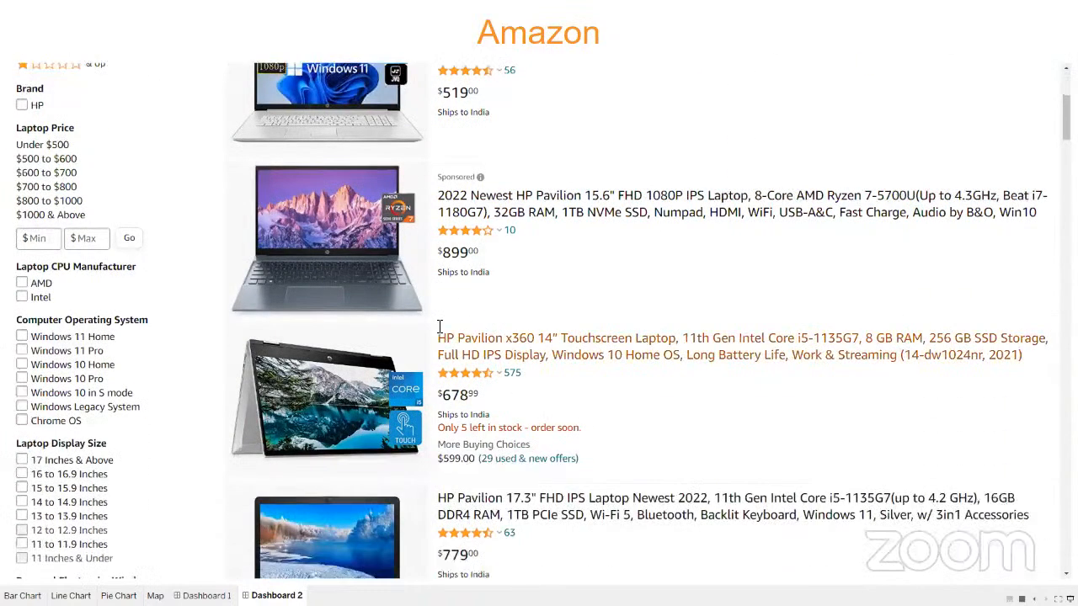
pyautogui.scroll(5, 440, 331)
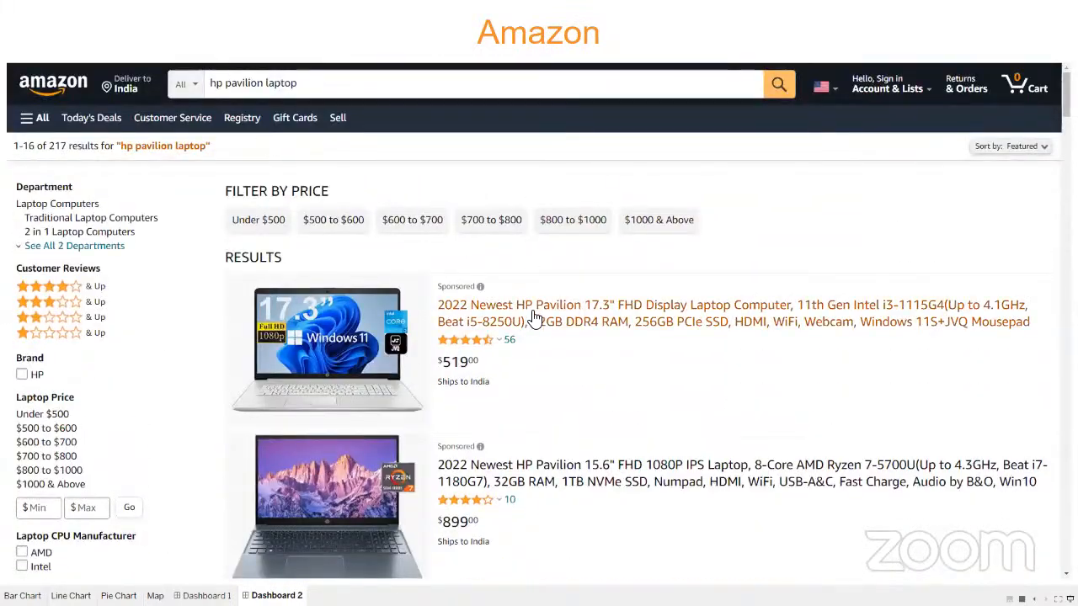
pyautogui.press('Escape')
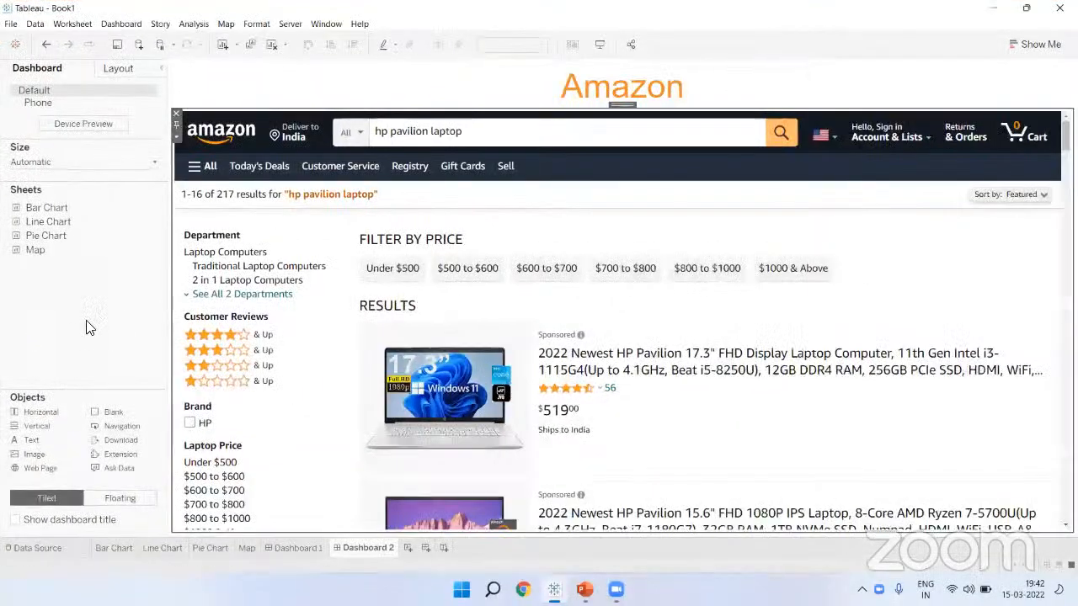
# On Dashboard 1, widen the Bar Chart and Pie Chart column by shifting its boundary with the Line Chart and Map
pyautogui.click(90, 328)
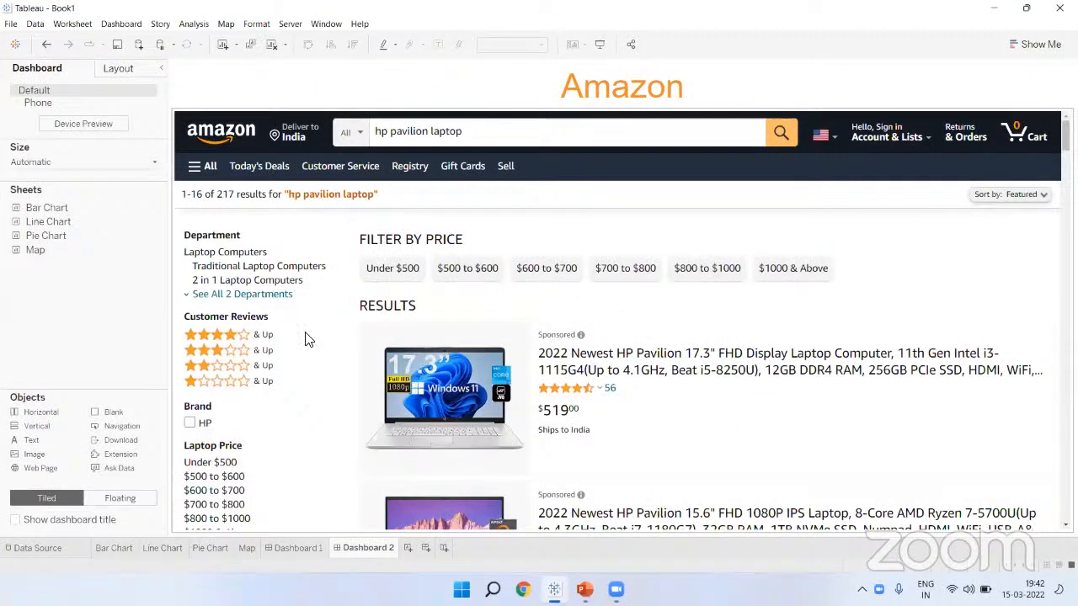
pyautogui.click(296, 548)
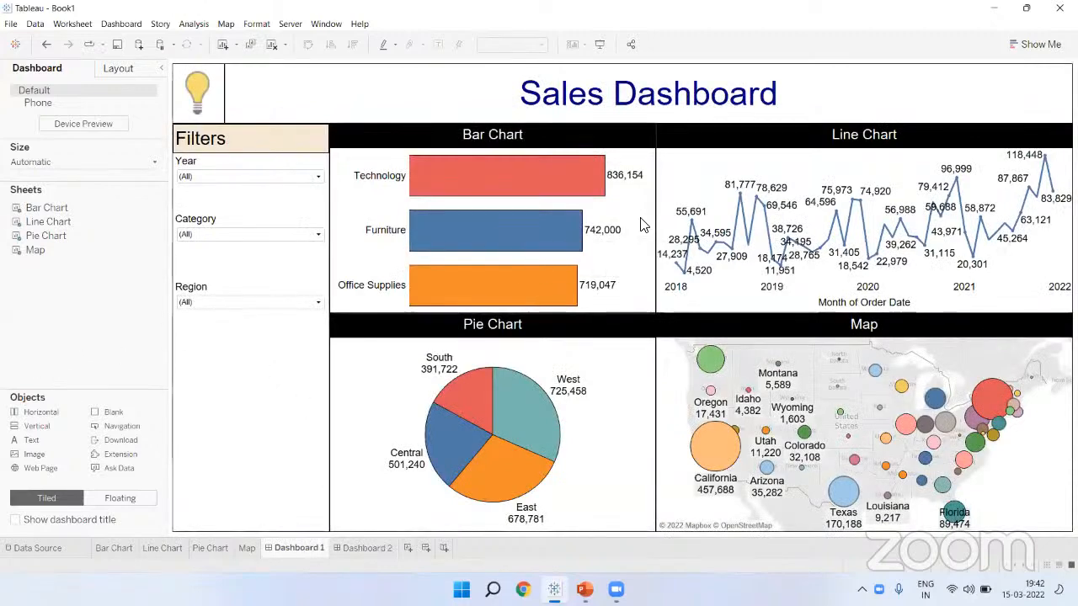
pyautogui.moveTo(656, 224); pyautogui.dragTo(686, 223)
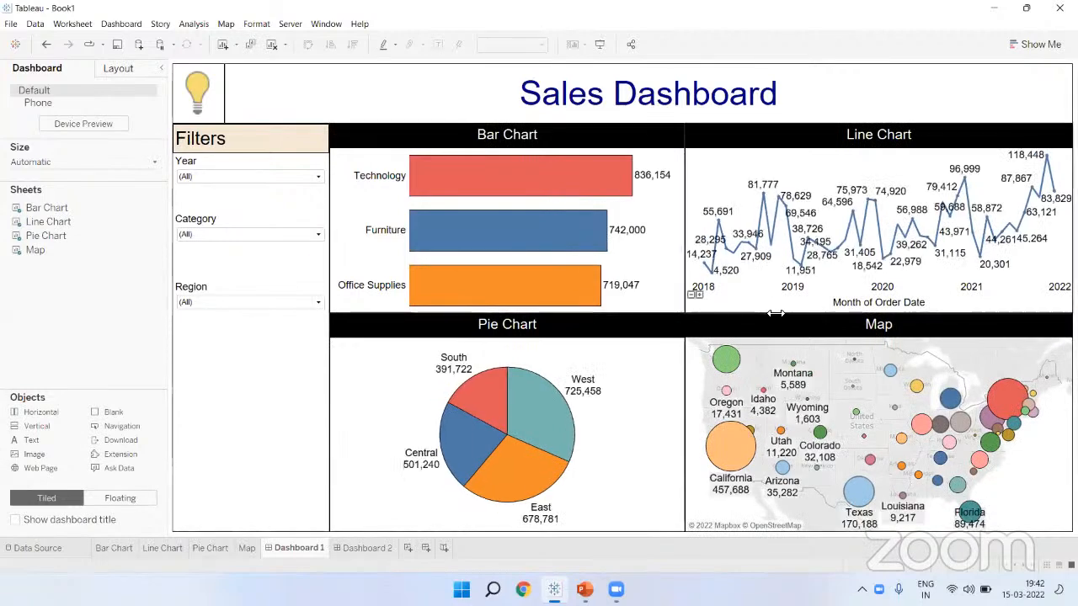
# Move the Bar Chart and Pie Chart boundary up and back in line with the Map, and check the alignment in presentation mode
pyautogui.click(633, 309)
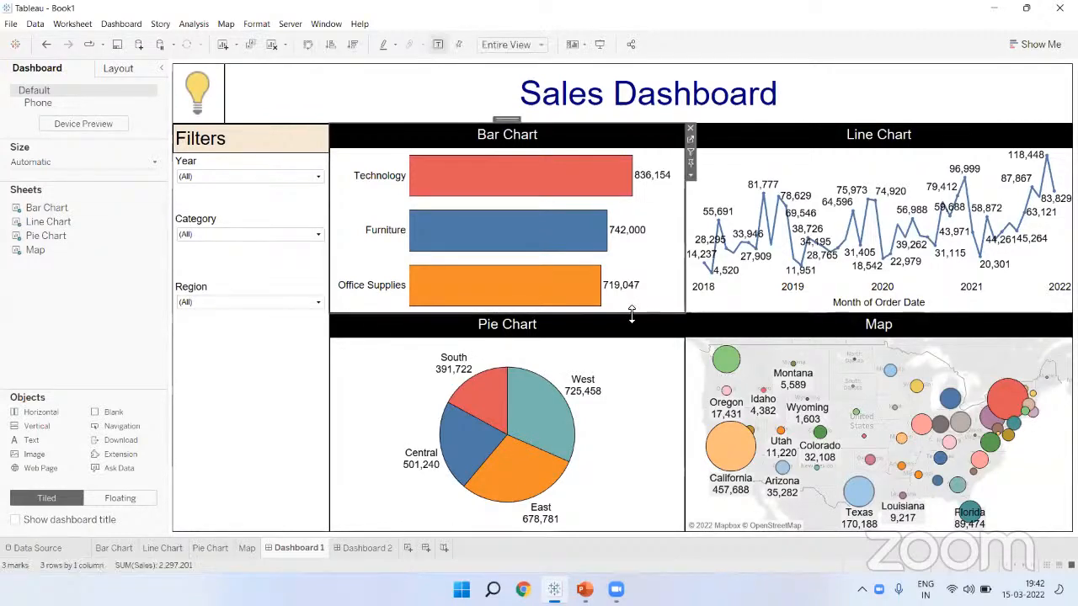
pyautogui.moveTo(632, 314); pyautogui.dragTo(633, 308)
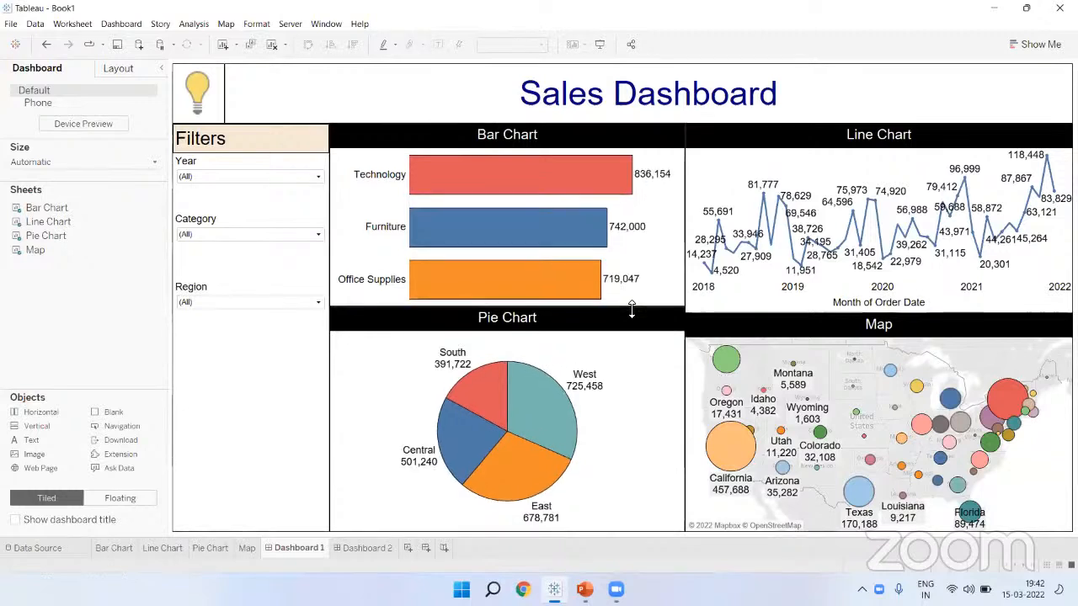
pyautogui.click(633, 315)
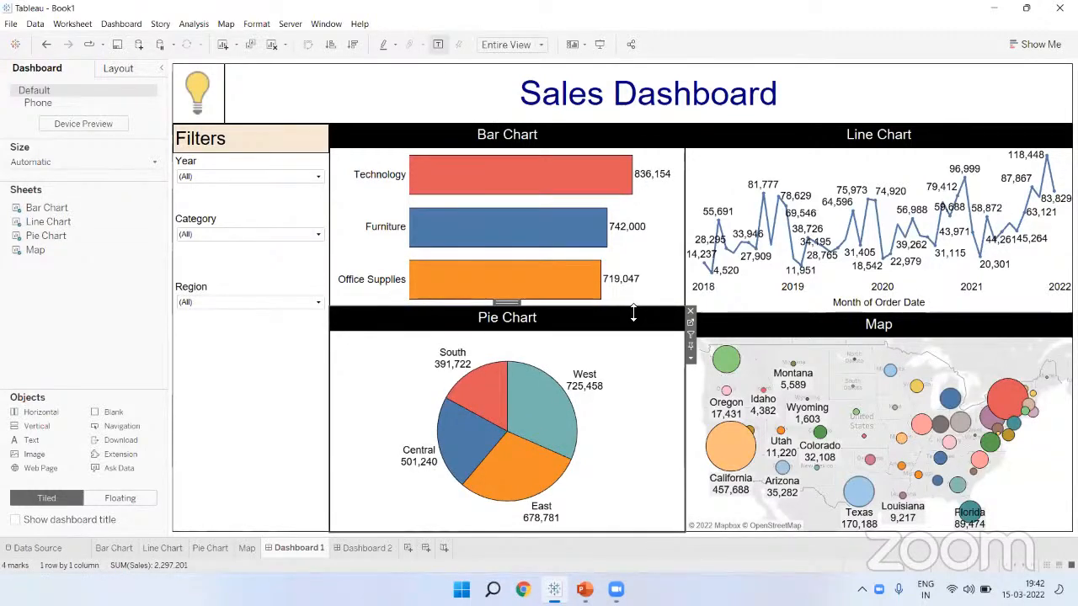
pyautogui.click(633, 314)
pyautogui.moveTo(634, 315); pyautogui.dragTo(633, 322)
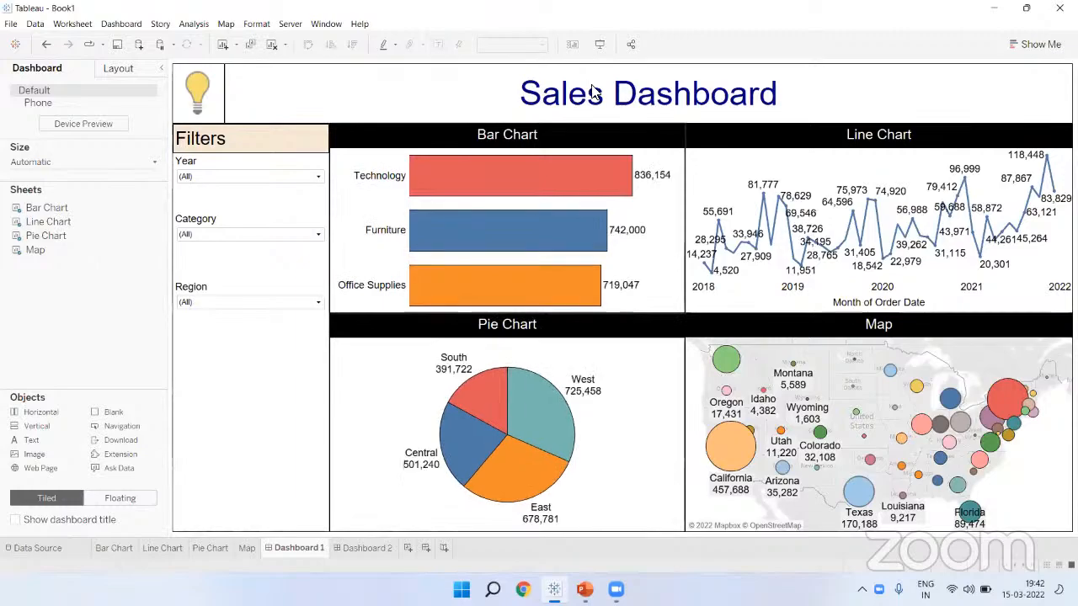
pyautogui.click(602, 44)
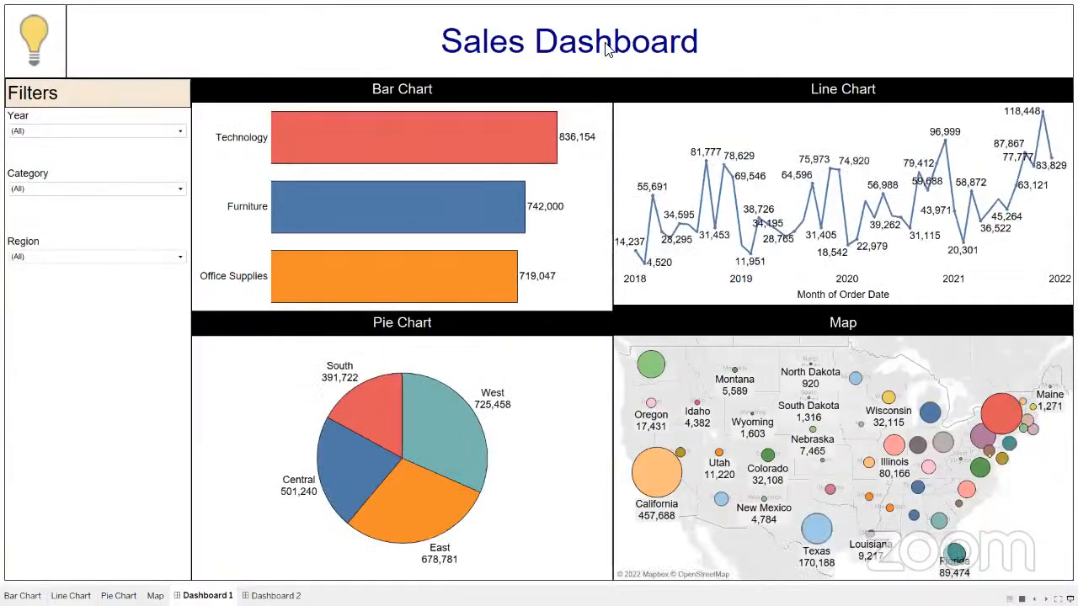
pyautogui.press('Escape')
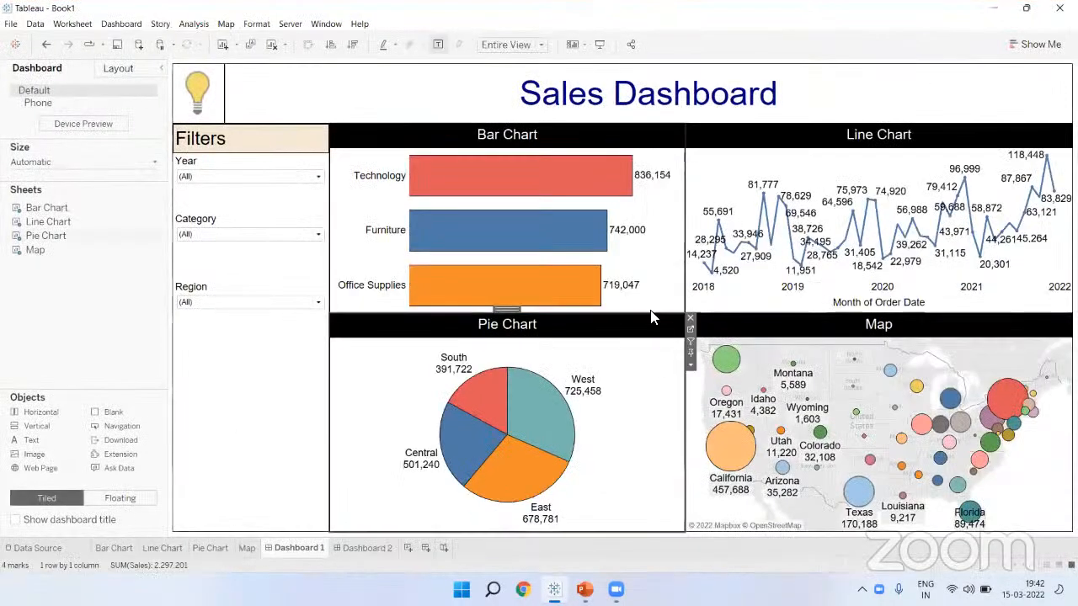
# Raise the boundary between the Bar Chart and Pie Chart slightly, preview it in presentation mode, and undo the move
pyautogui.moveTo(650, 314); pyautogui.dragTo(650, 307)
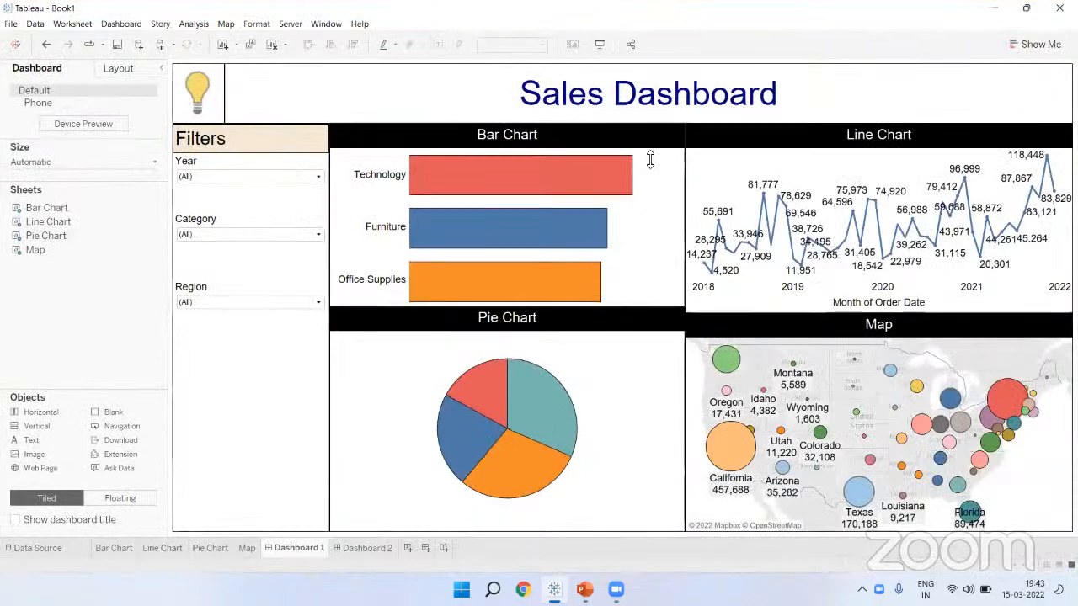
pyautogui.click(603, 47)
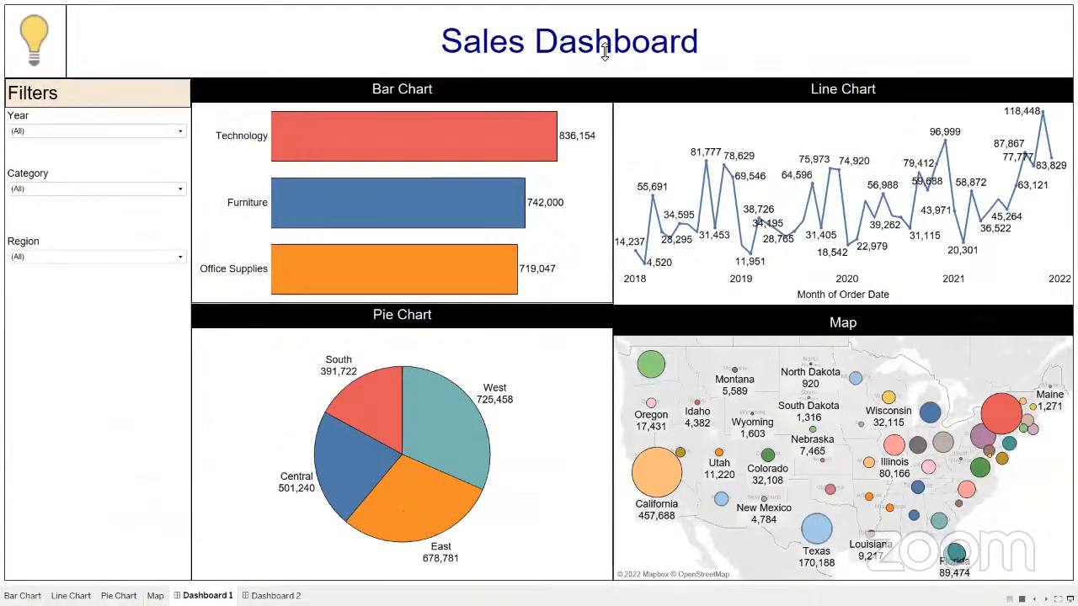
pyautogui.press('Escape')
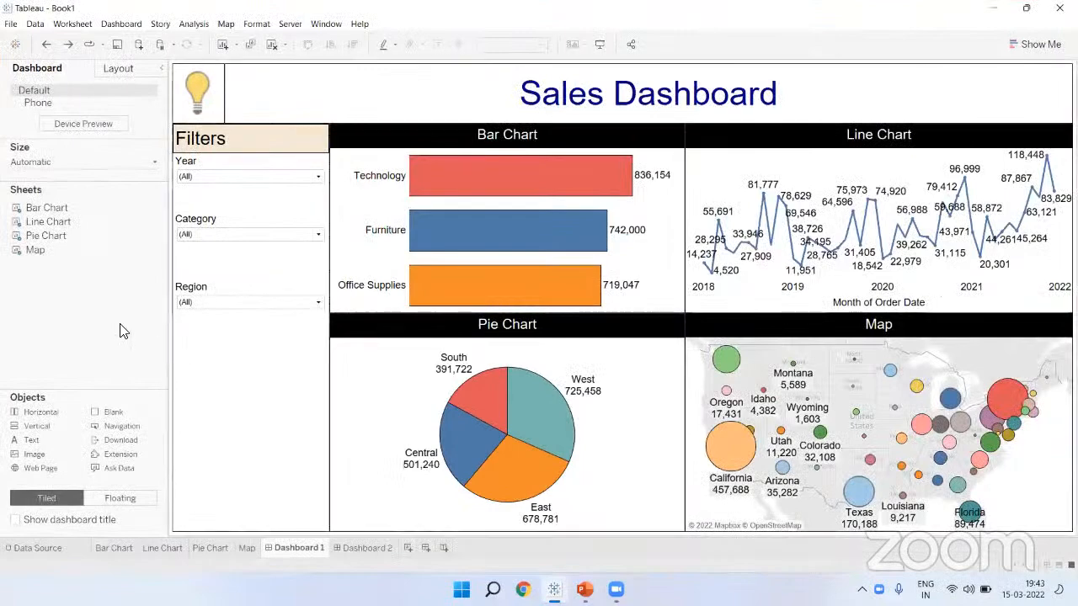
pyautogui.click(350, 549)
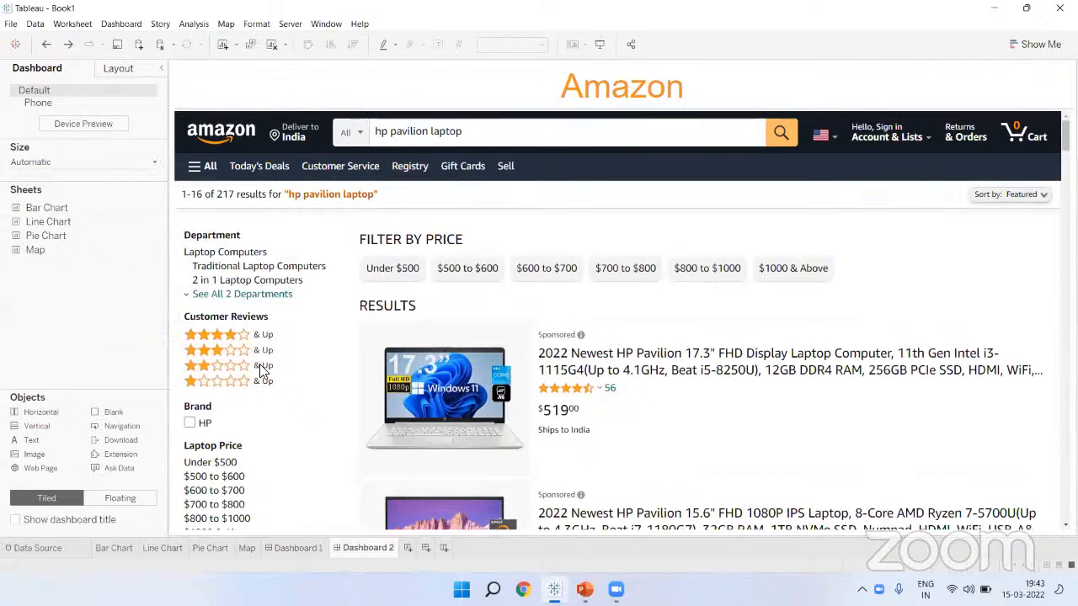
pyautogui.click(302, 551)
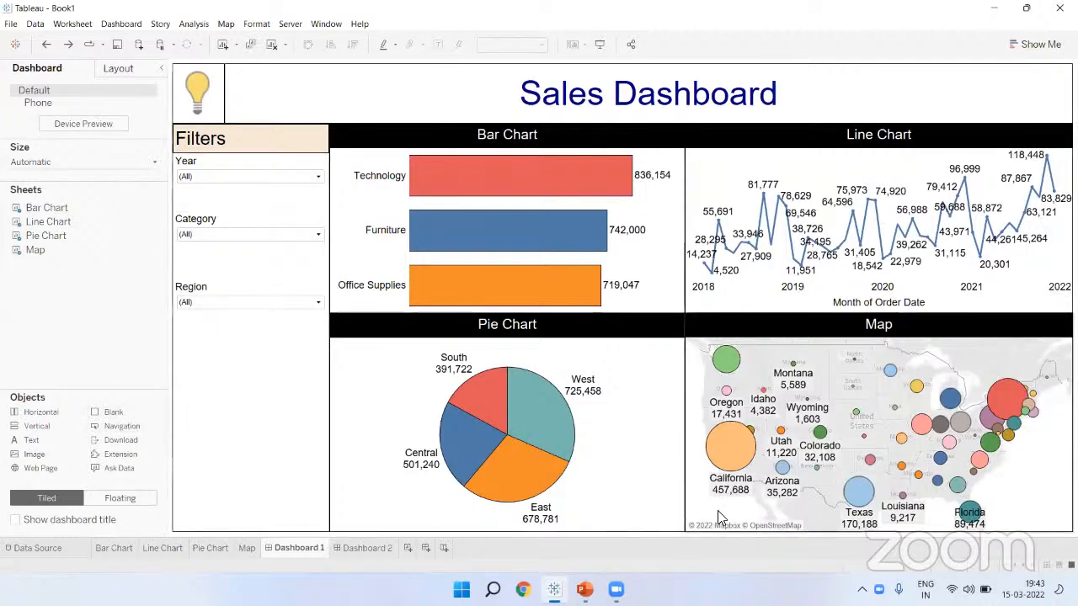
# Create a new dashboard, Dashboard 3, and set its size to Automatic
pyautogui.click(426, 548)
pyautogui.click(87, 164)
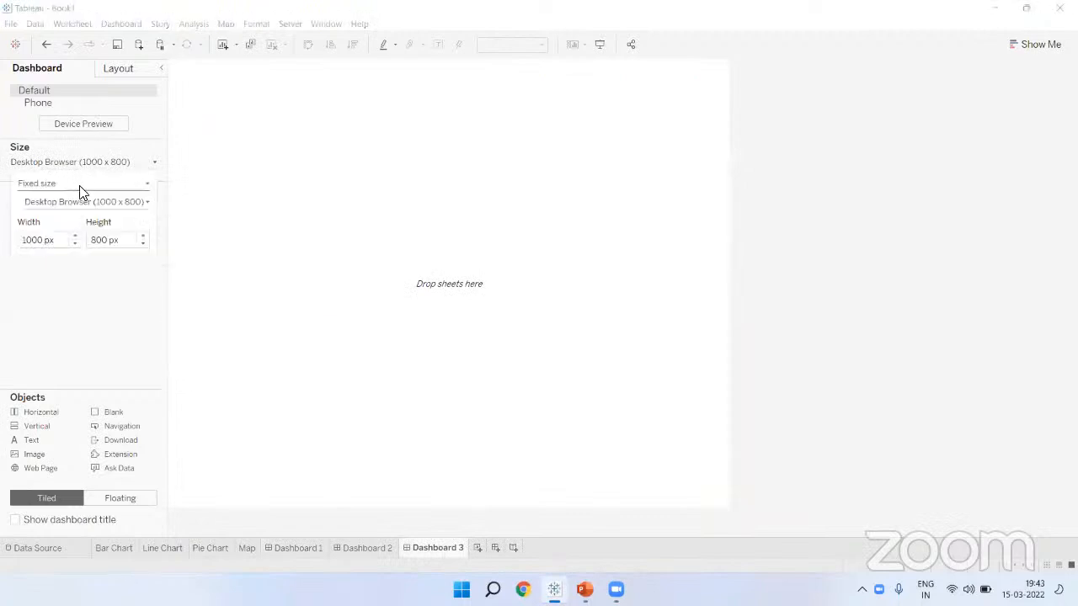
pyautogui.click(82, 192)
pyautogui.click(69, 207)
pyautogui.click(72, 320)
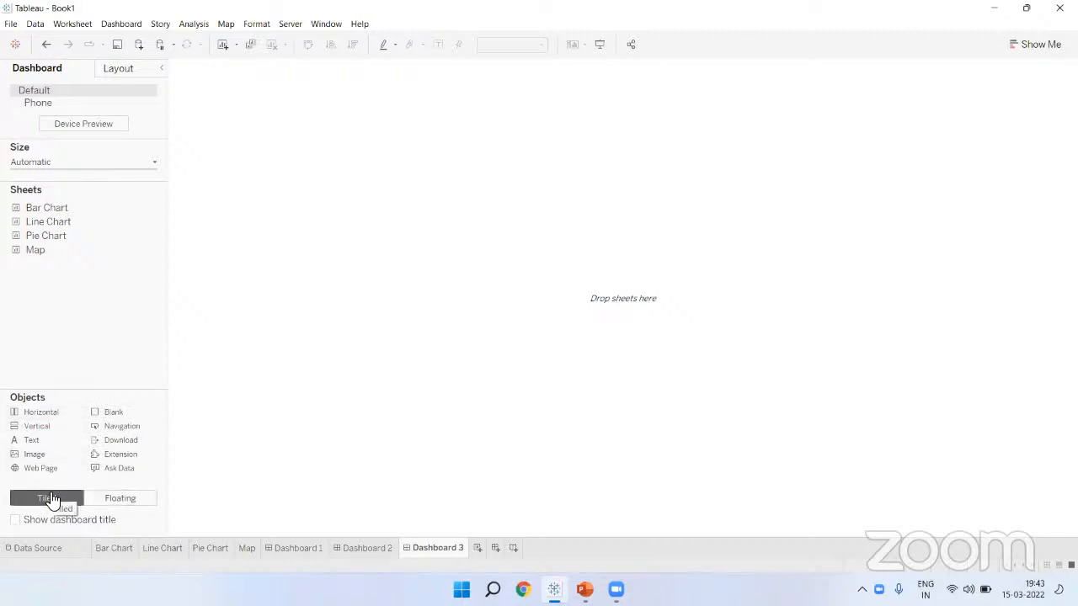
# Place a tiled horizontal container on the dashboard, add a vertical container in its left half, and put the Bar Chart there
pyautogui.moveTo(35, 416); pyautogui.dragTo(316, 282)
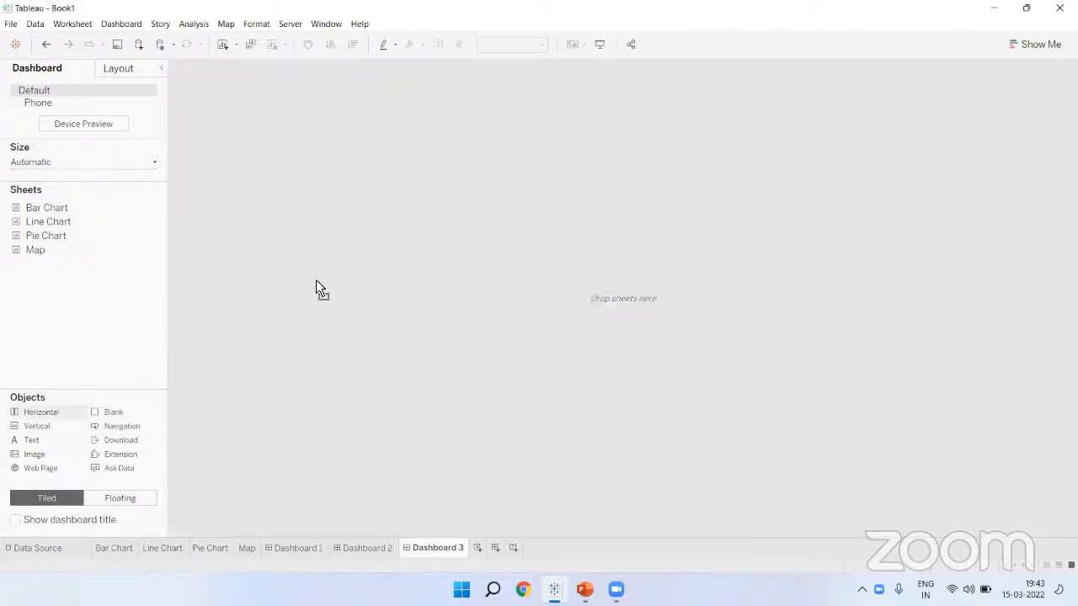
pyautogui.moveTo(390, 268); pyautogui.dragTo(390, 268)
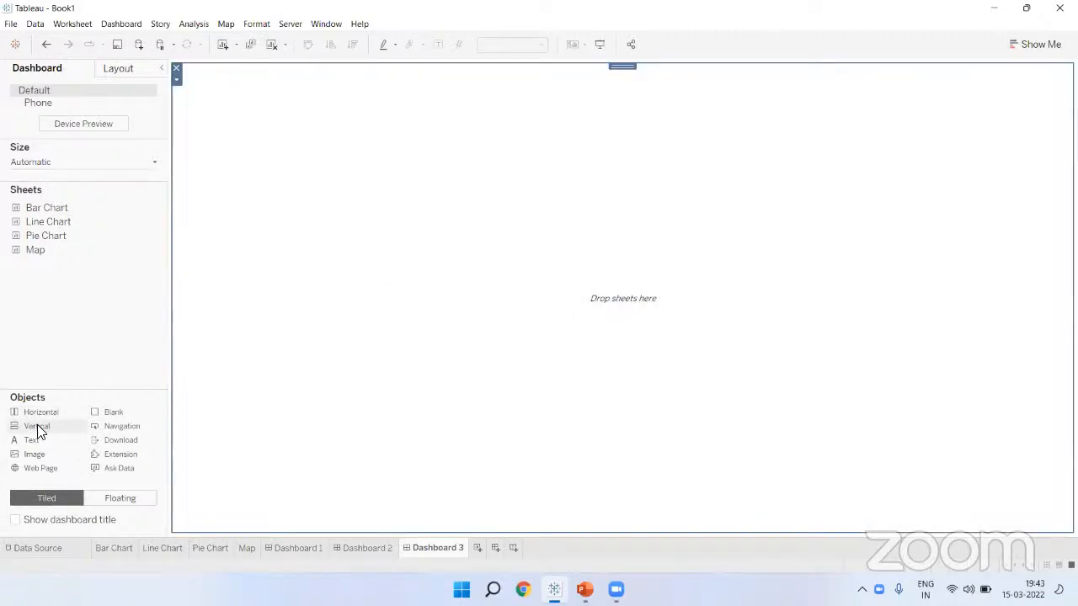
pyautogui.moveTo(37, 431); pyautogui.dragTo(299, 348)
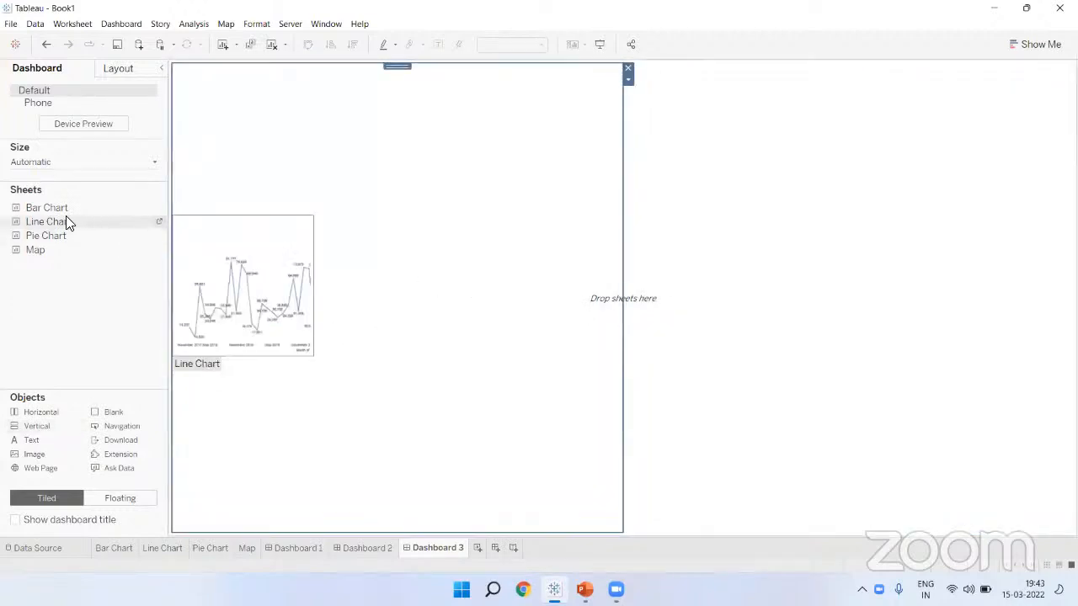
pyautogui.moveTo(57, 217); pyautogui.dragTo(285, 215)
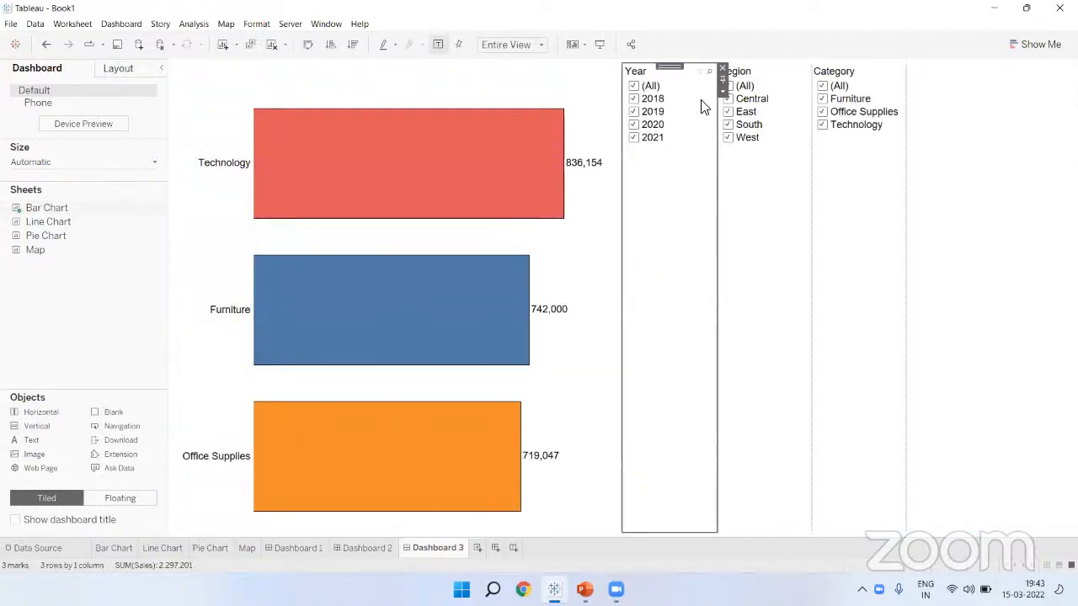
# Remove the Year, Region and Category filters from Dashboard 3
pyautogui.click(718, 68)
pyautogui.click(699, 80)
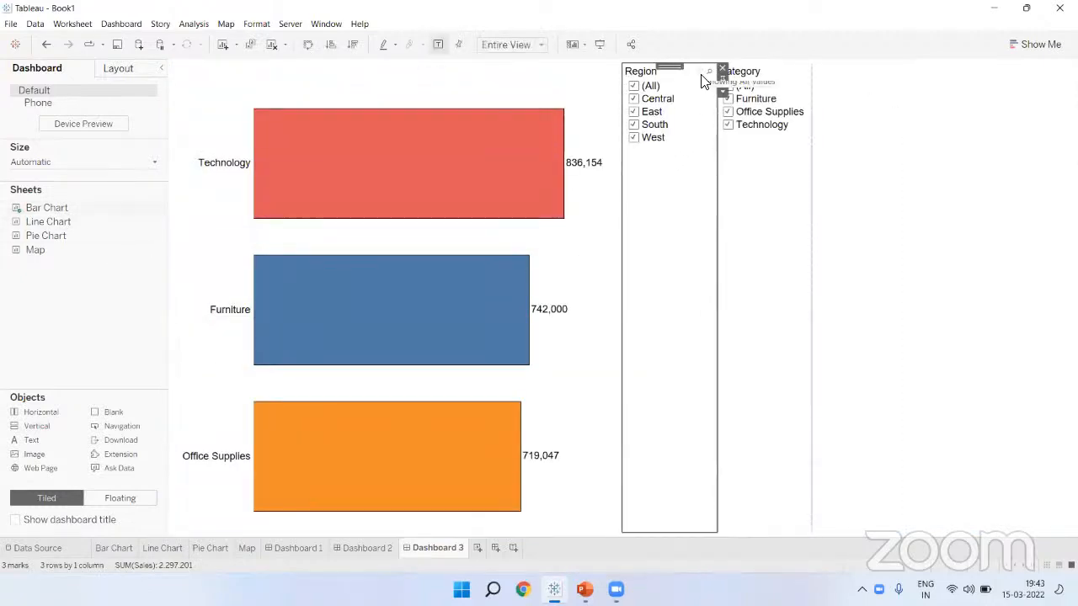
pyautogui.click(717, 72)
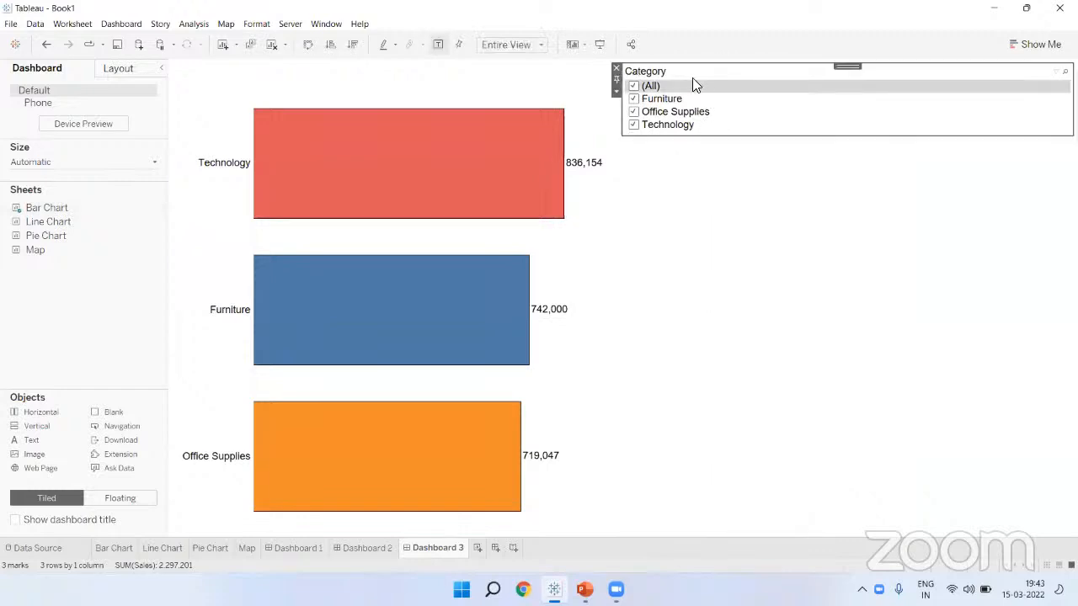
pyautogui.click(616, 68)
# Add a horizontal container beside the Bar Chart, resize it to about half the dashboard width, and place the Pie Chart in it
pyautogui.moveTo(53, 409); pyautogui.dragTo(855, 326)
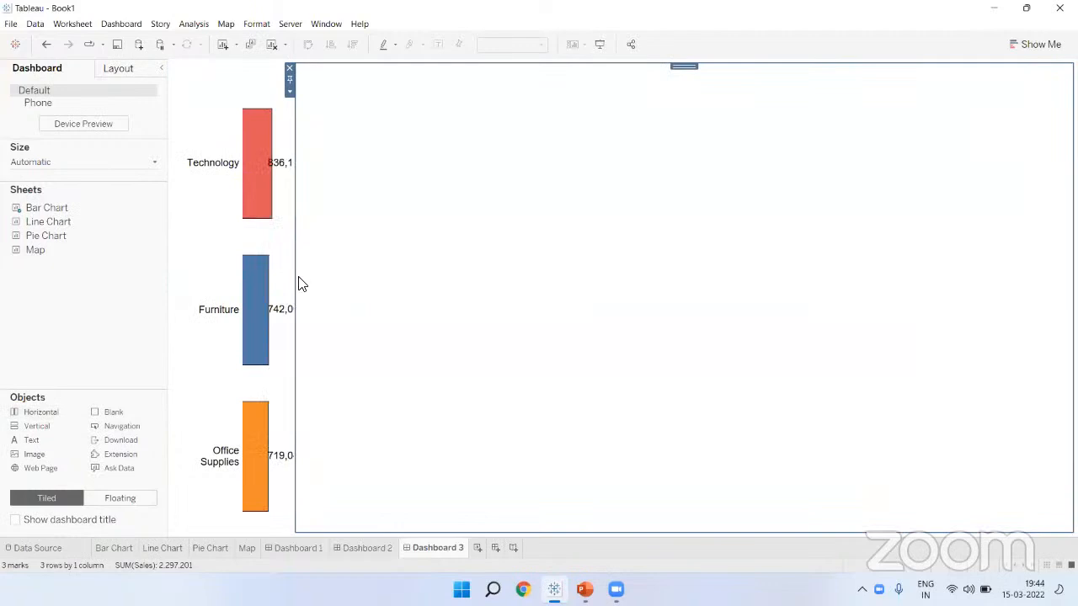
pyautogui.moveTo(301, 276); pyautogui.dragTo(638, 279)
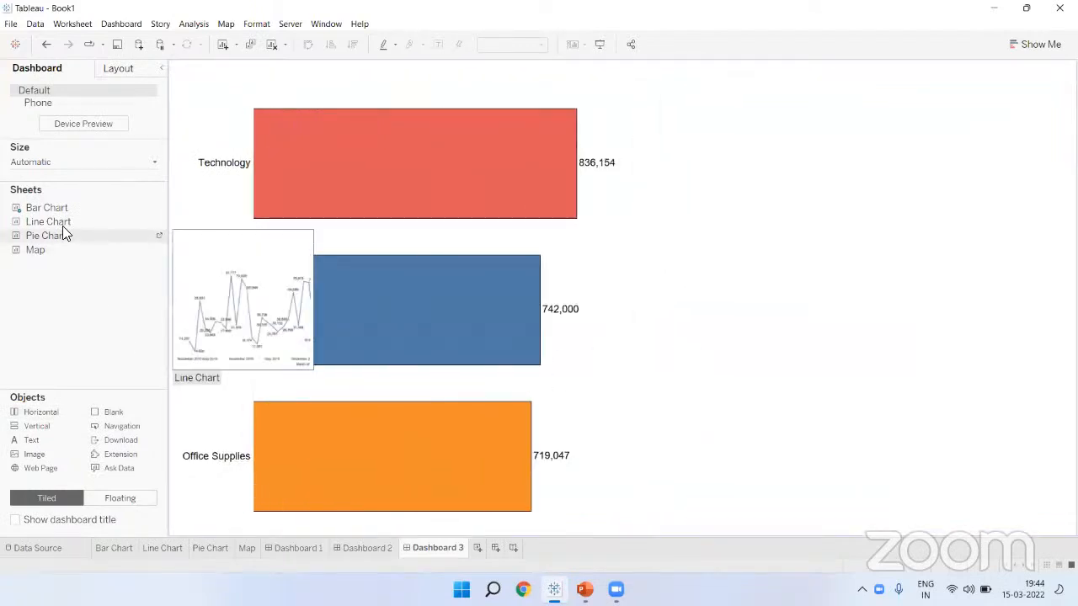
pyautogui.moveTo(63, 240); pyautogui.dragTo(917, 262)
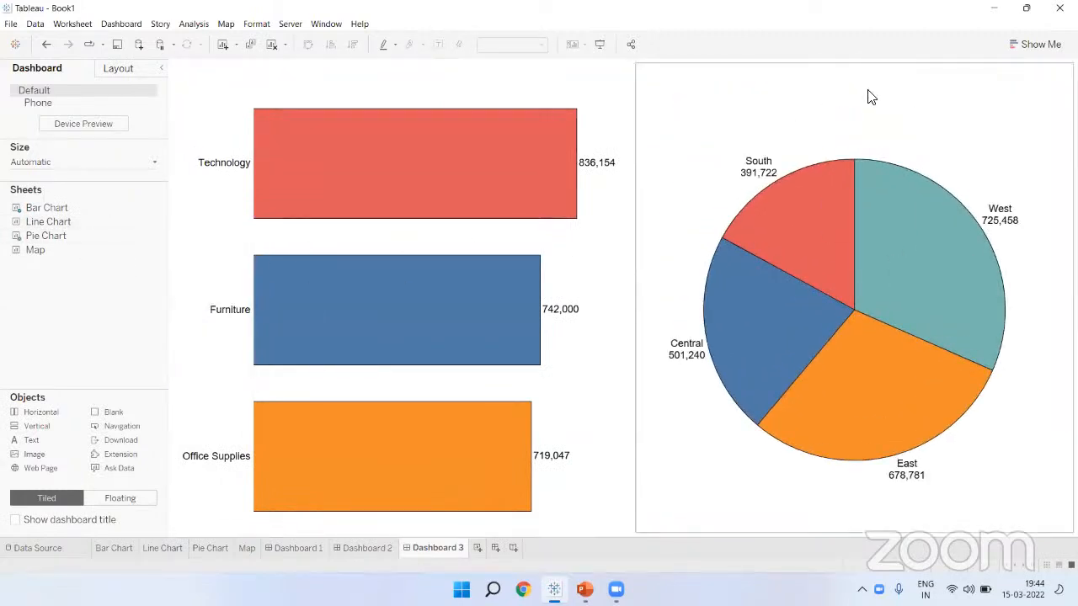
pyautogui.click(872, 97)
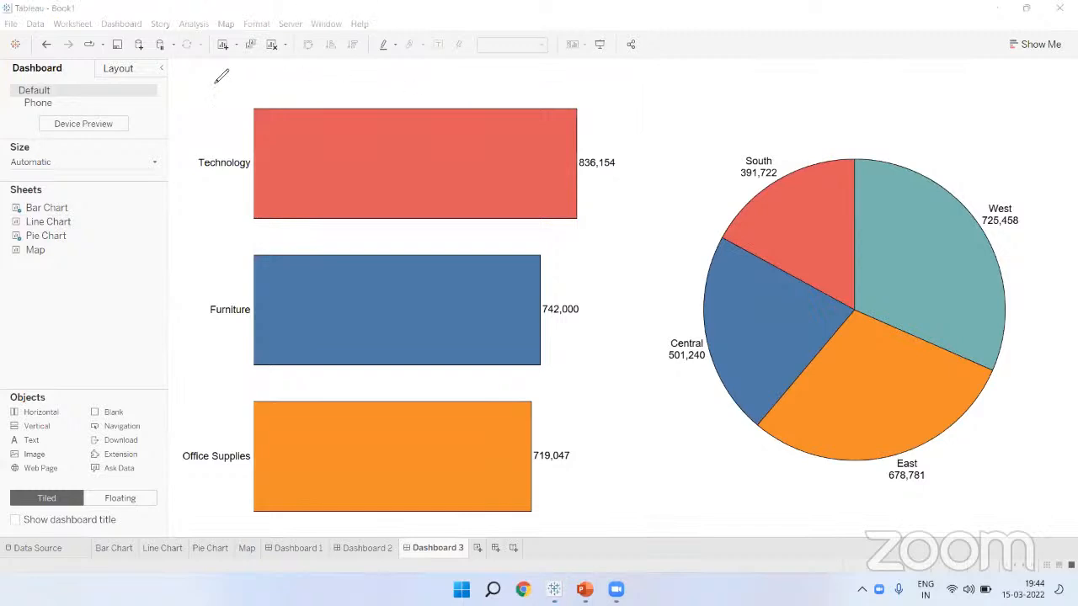
pyautogui.moveTo(174, 79)
pyautogui.mouseDown()
pyautogui.moveTo(616, 86)
pyautogui.moveTo(627, 261)
pyautogui.mouseUp()
pyautogui.moveTo(630, 307)
pyautogui.mouseDown()
pyautogui.moveTo(627, 503)
pyautogui.moveTo(242, 492)
pyautogui.moveTo(199, 454)
pyautogui.moveTo(195, 72)
pyautogui.mouseUp()
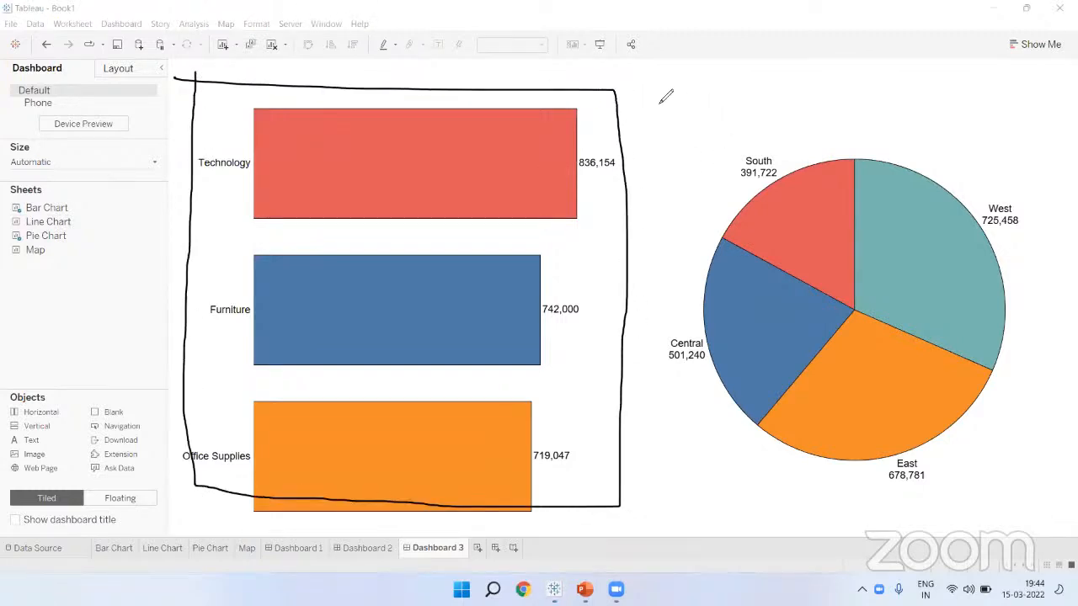
pyautogui.moveTo(661, 99)
pyautogui.mouseDown()
pyautogui.moveTo(662, 517)
pyautogui.moveTo(996, 523)
pyautogui.moveTo(1046, 231)
pyautogui.moveTo(1018, 96)
pyautogui.moveTo(662, 87)
pyautogui.moveTo(654, 114)
pyautogui.mouseUp()
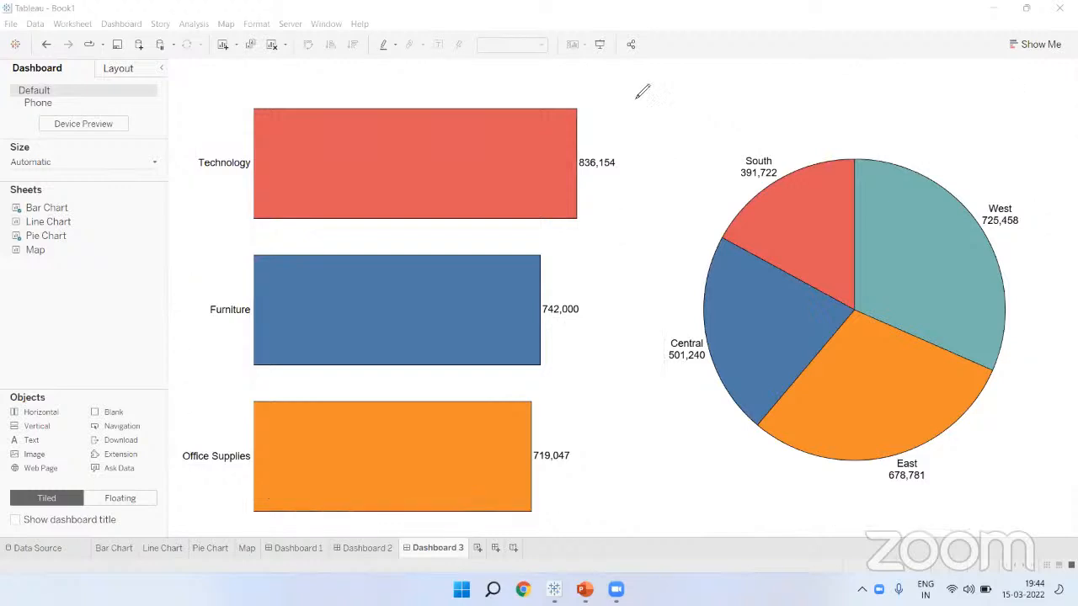
pyautogui.moveTo(636, 91); pyautogui.dragTo(610, 552)
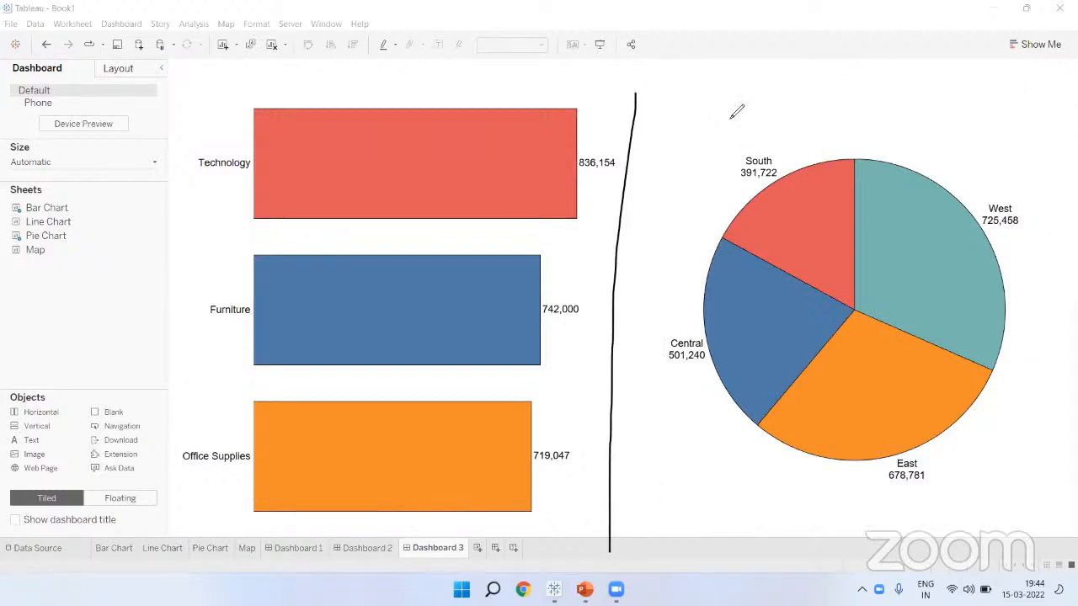
pyautogui.click(735, 70)
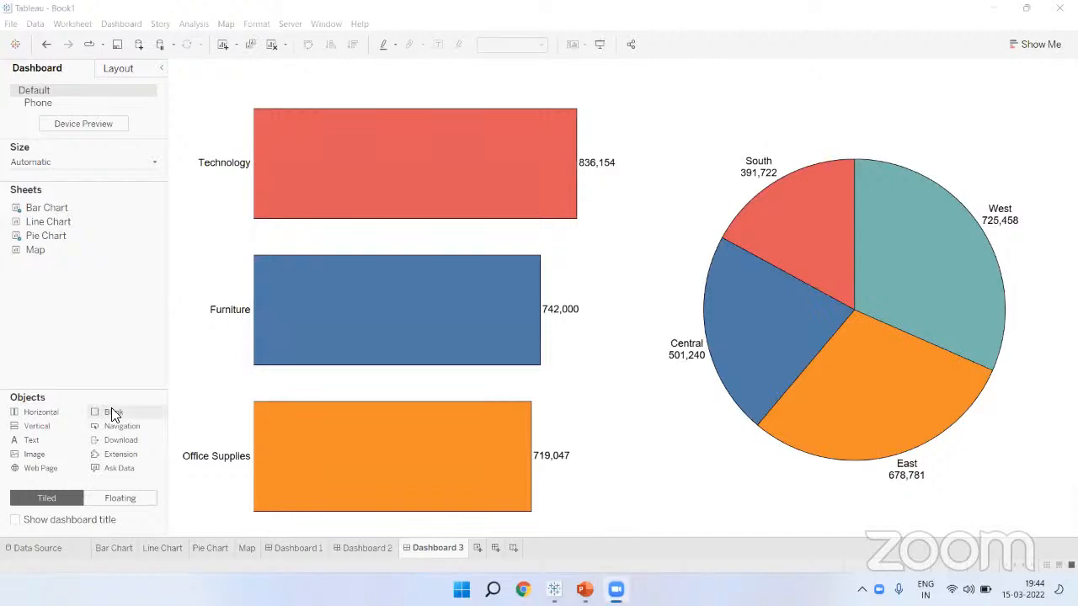
# Add a floating blank object between the Bar Chart and Pie Chart and resize it to a tall, narrow vertical strip
pyautogui.click(132, 506)
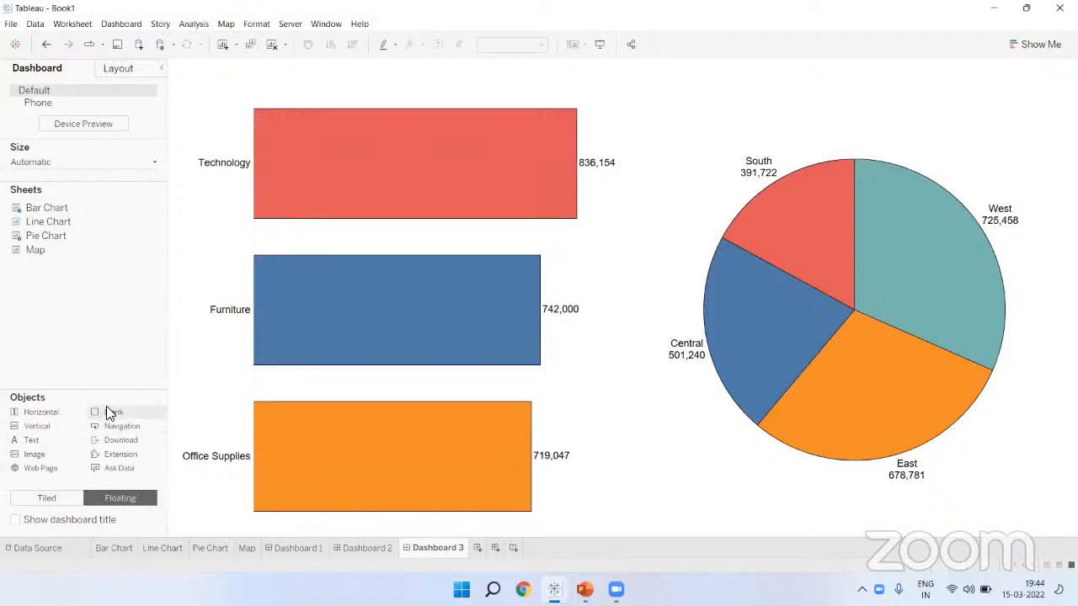
pyautogui.moveTo(110, 411); pyautogui.dragTo(641, 85)
pyautogui.moveTo(781, 148); pyautogui.dragTo(687, 143)
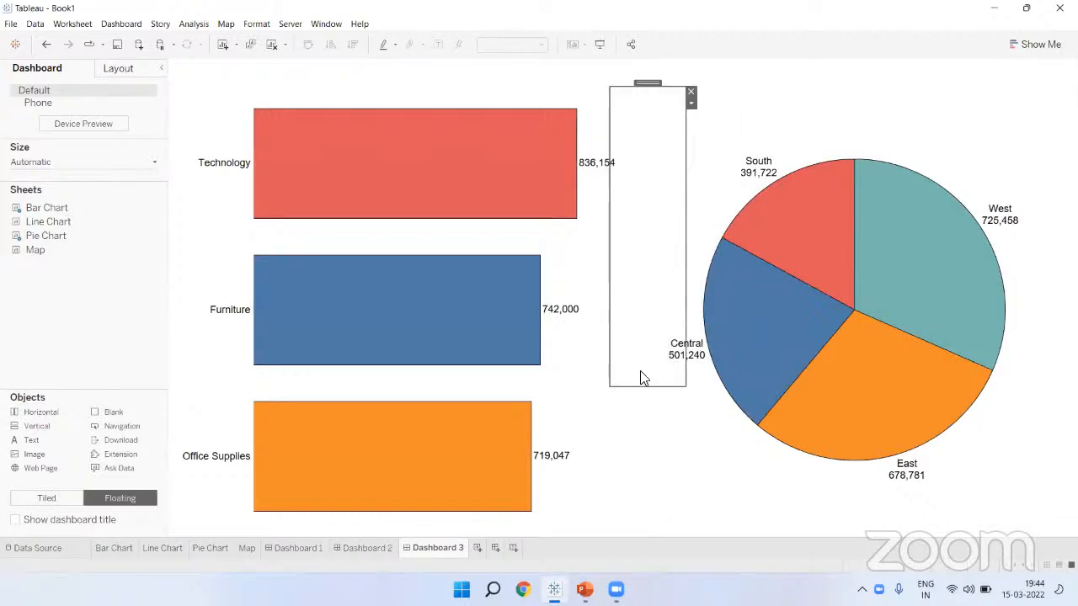
pyautogui.moveTo(641, 386); pyautogui.dragTo(645, 509)
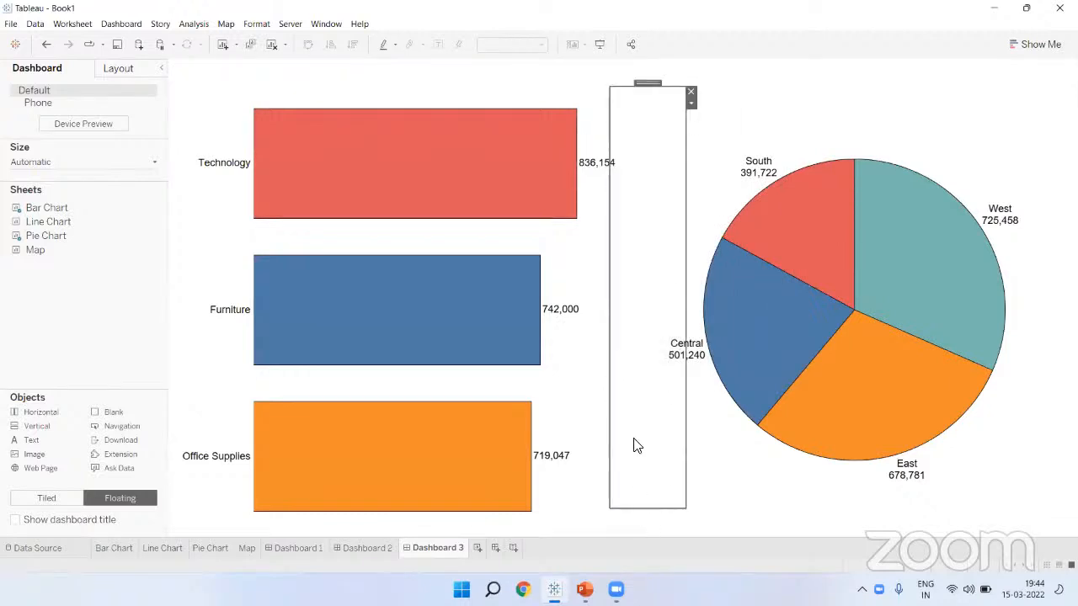
pyautogui.moveTo(682, 287); pyautogui.dragTo(623, 264)
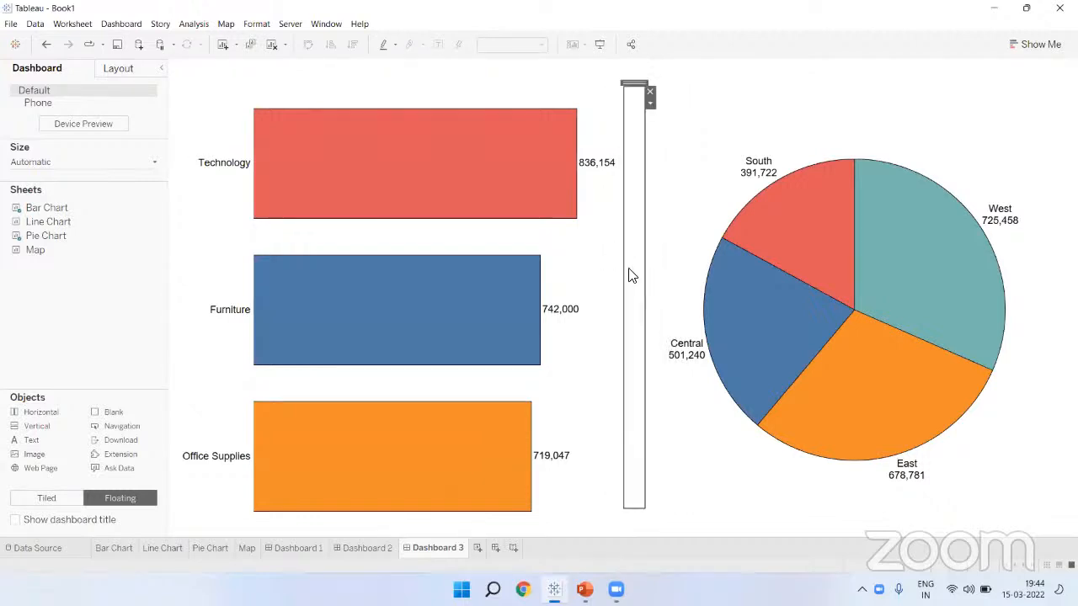
pyautogui.click(627, 65)
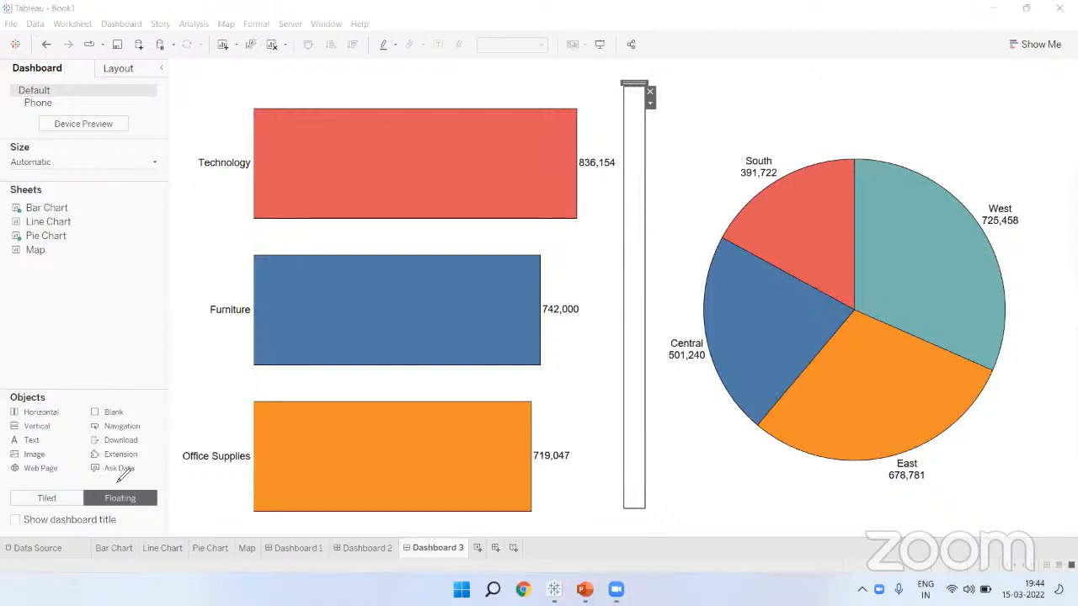
pyautogui.moveTo(119, 484)
pyautogui.mouseDown()
pyautogui.moveTo(440, 291)
pyautogui.moveTo(620, 272)
pyautogui.moveTo(605, 285)
pyautogui.mouseUp()
pyautogui.moveTo(179, 237)
pyautogui.mouseDown()
pyautogui.moveTo(620, 235)
pyautogui.moveTo(603, 250)
pyautogui.mouseUp()
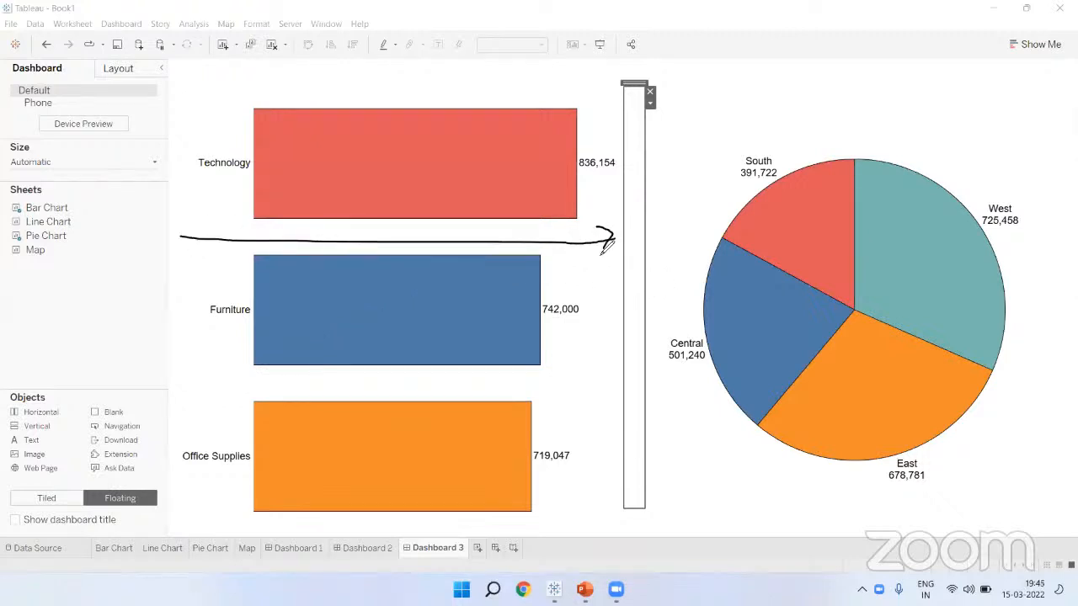
pyautogui.moveTo(221, 225); pyautogui.dragTo(249, 252)
pyautogui.moveTo(362, 217); pyautogui.dragTo(392, 229)
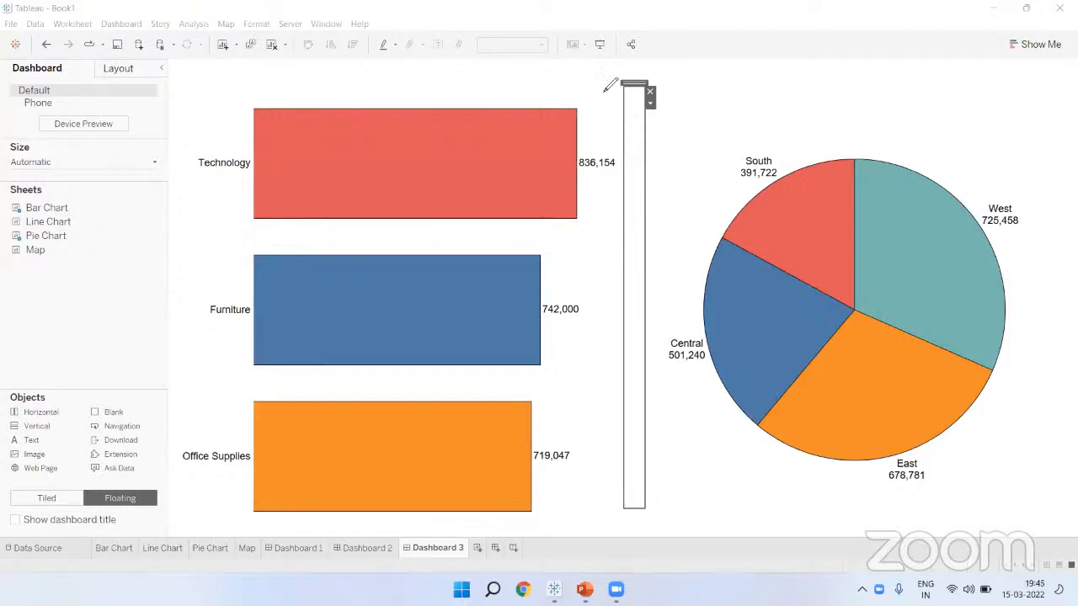
pyautogui.moveTo(608, 93)
pyautogui.mouseDown()
pyautogui.moveTo(606, 67)
pyautogui.moveTo(578, 65)
pyautogui.moveTo(574, 91)
pyautogui.mouseUp()
pyautogui.moveTo(591, 280); pyautogui.dragTo(647, 282)
pyautogui.moveTo(592, 88); pyautogui.dragTo(616, 91)
pyautogui.moveTo(595, 504)
pyautogui.mouseDown()
pyautogui.moveTo(623, 508)
pyautogui.moveTo(606, 125)
pyautogui.moveTo(594, 89)
pyautogui.moveTo(585, 106)
pyautogui.moveTo(615, 104)
pyautogui.mouseUp()
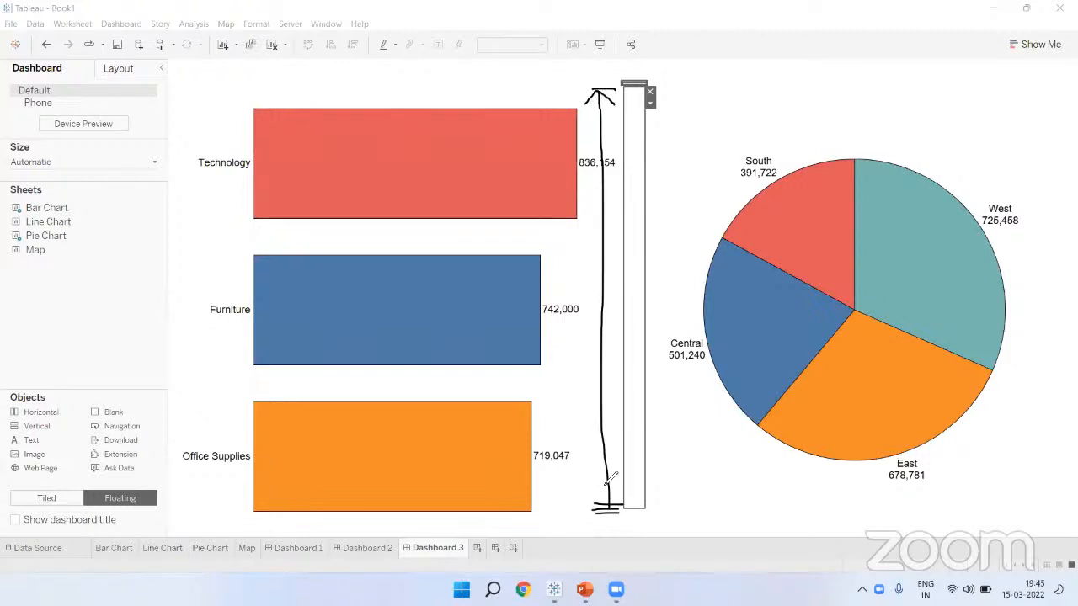
pyautogui.moveTo(603, 487); pyautogui.dragTo(622, 475)
pyautogui.moveTo(576, 258); pyautogui.dragTo(621, 297)
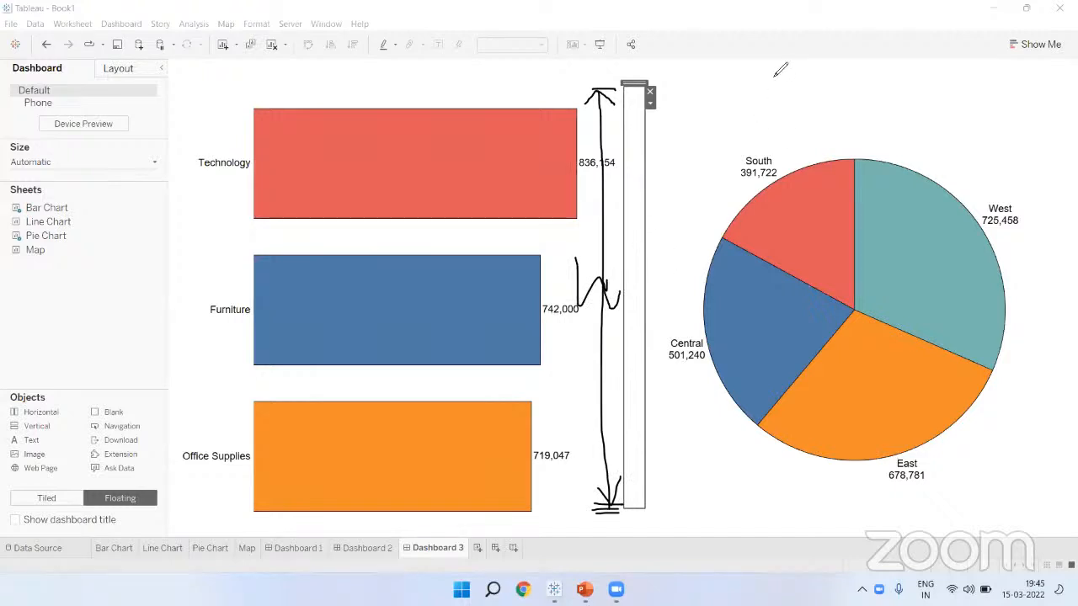
# Set the floating blank divider's width to 2 and give it a medium-thick solid grey border
pyautogui.click(118, 69)
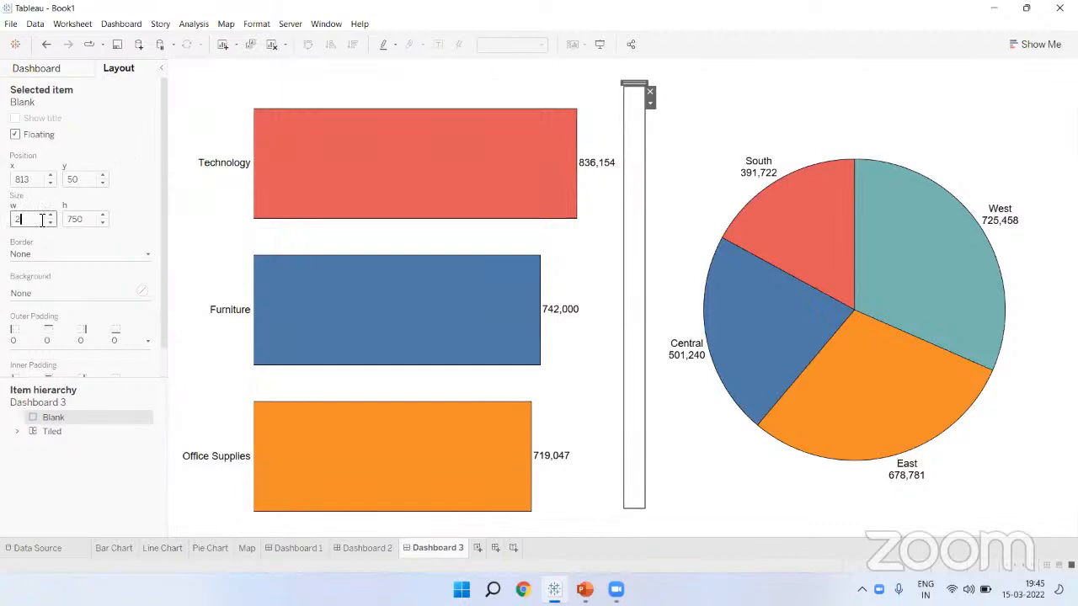
pyautogui.click(66, 250)
pyautogui.click(72, 346)
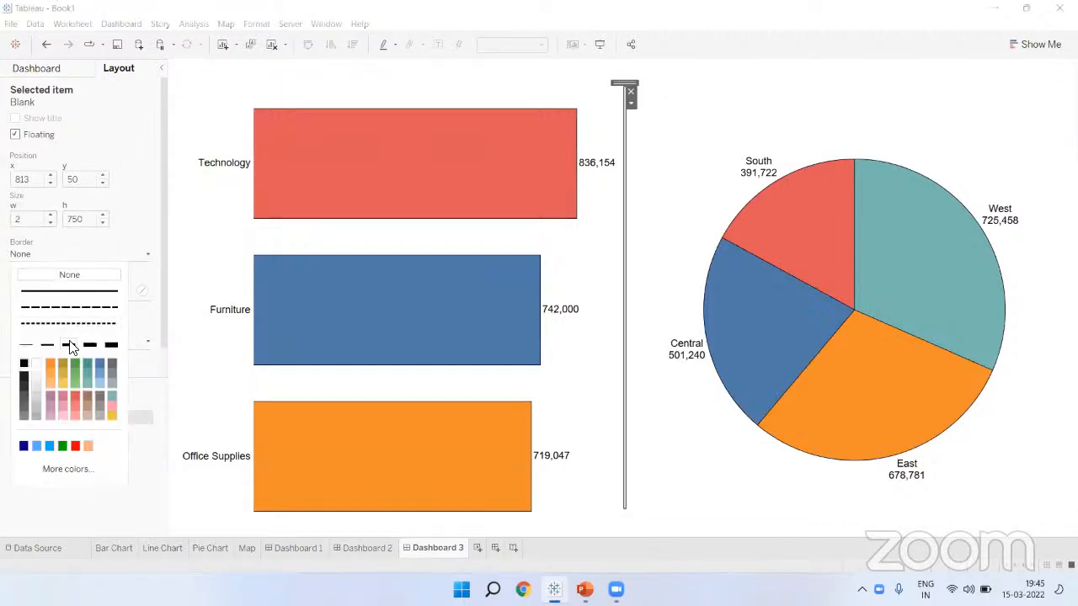
pyautogui.click(71, 346)
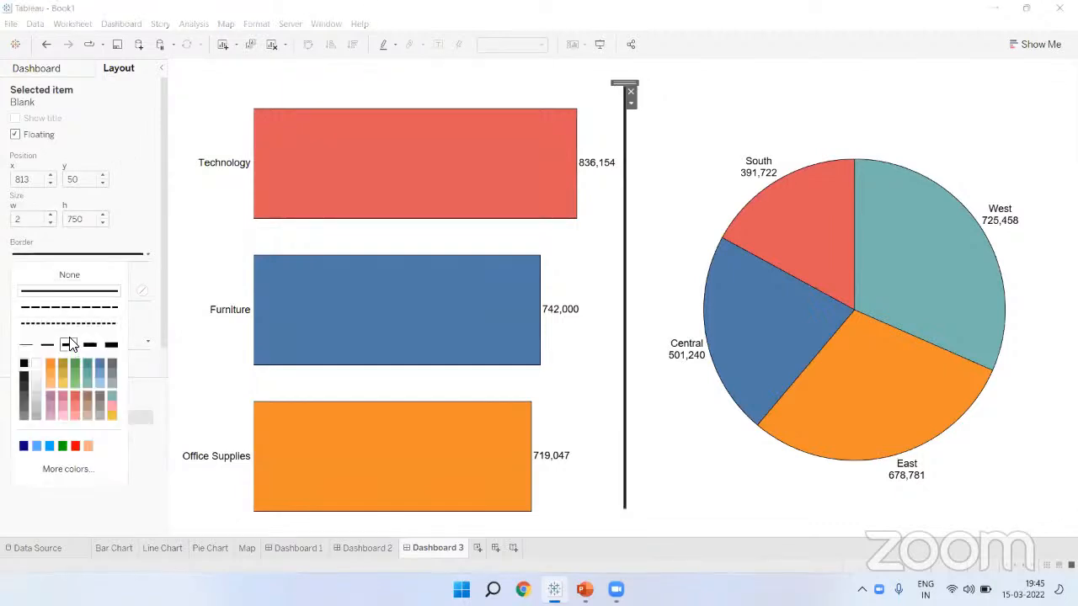
pyautogui.click(153, 193)
pyautogui.click(137, 252)
pyautogui.click(37, 411)
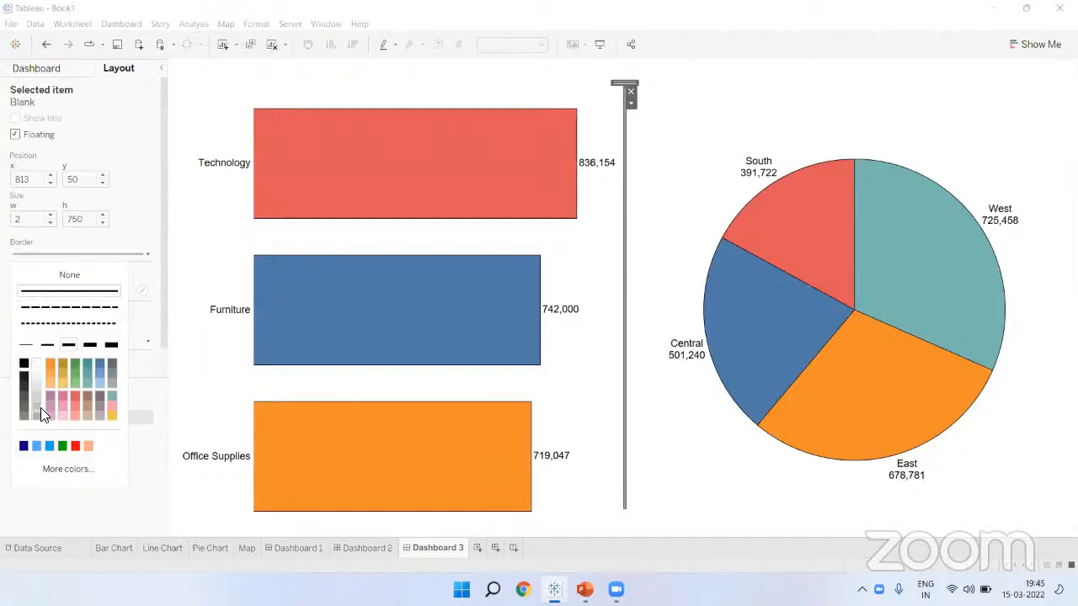
pyautogui.click(123, 154)
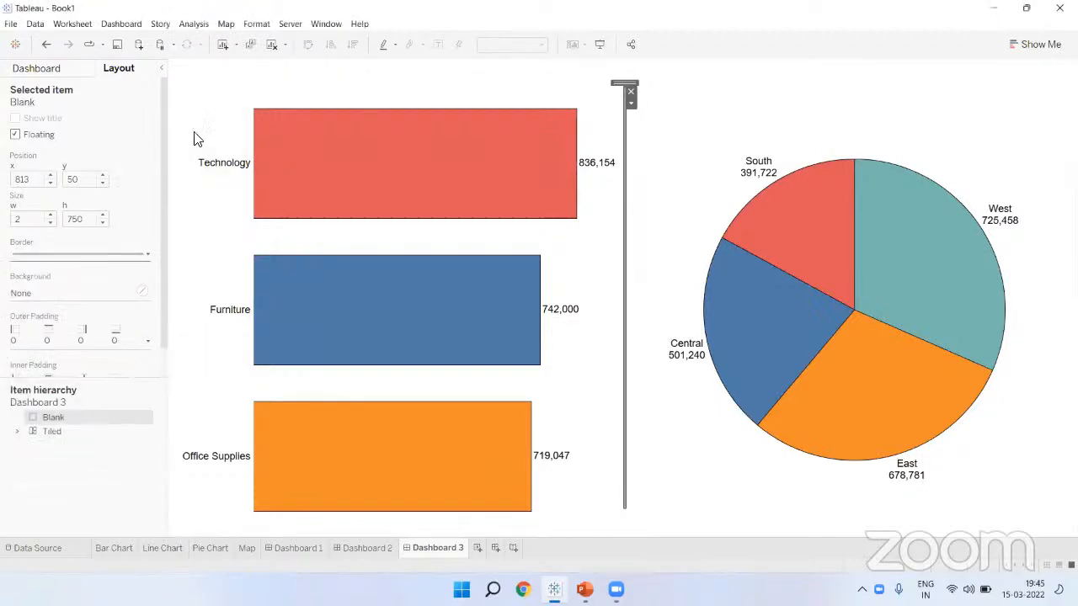
# Preview Dashboard 3 in presentation mode to check the divider, and return to editing
pyautogui.click(599, 45)
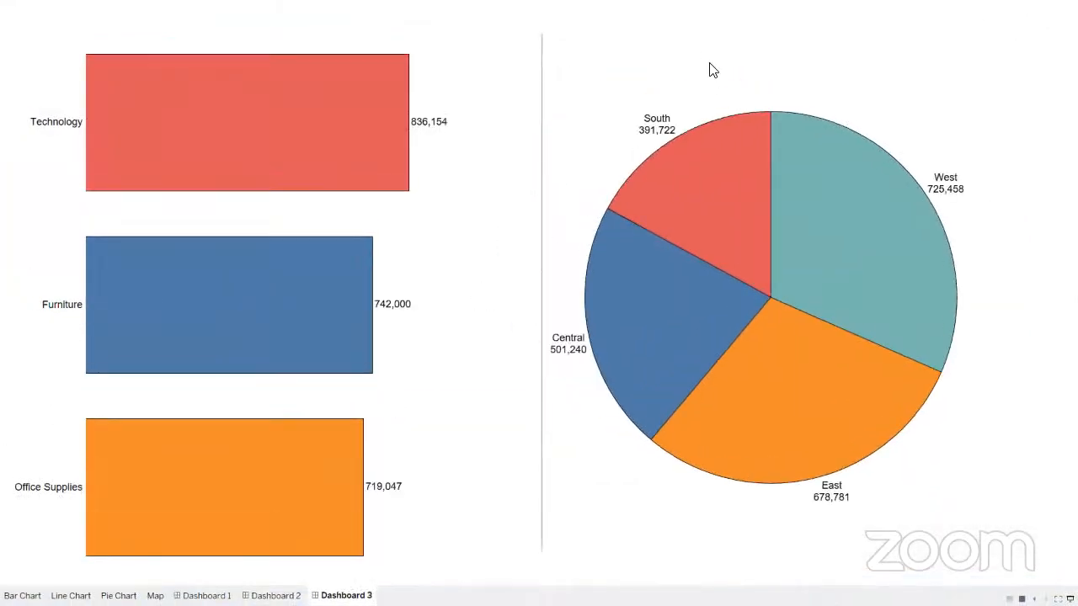
pyautogui.moveTo(734, 259)
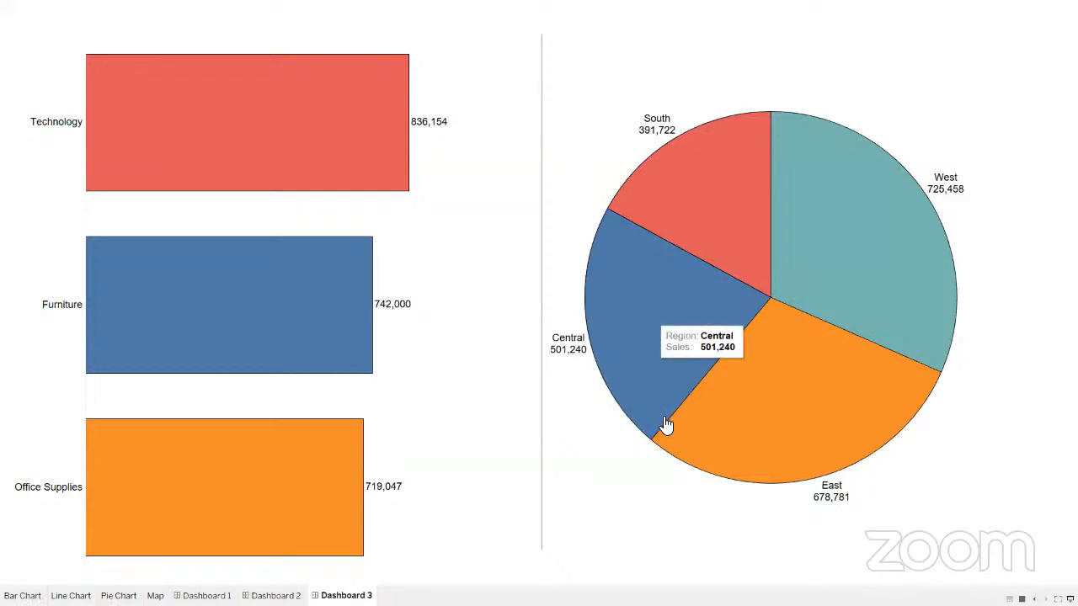
pyautogui.click(1071, 598)
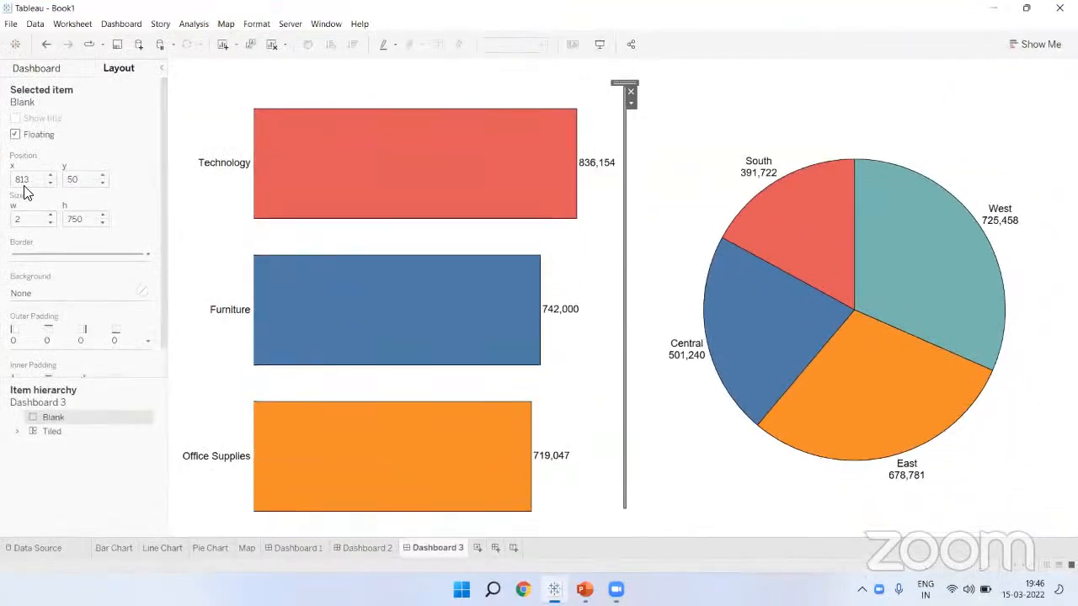
# Nudge the divider's x position down to 808 and check its placement in presentation mode
pyautogui.click(49, 182)
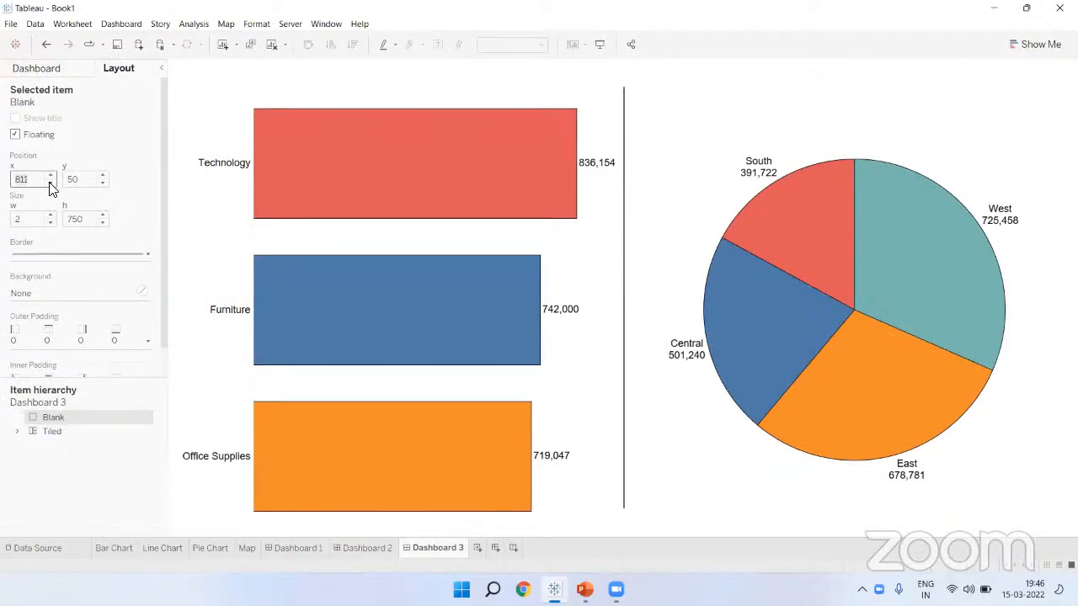
pyautogui.click(50, 183)
pyautogui.click(50, 183)
pyautogui.click(49, 183)
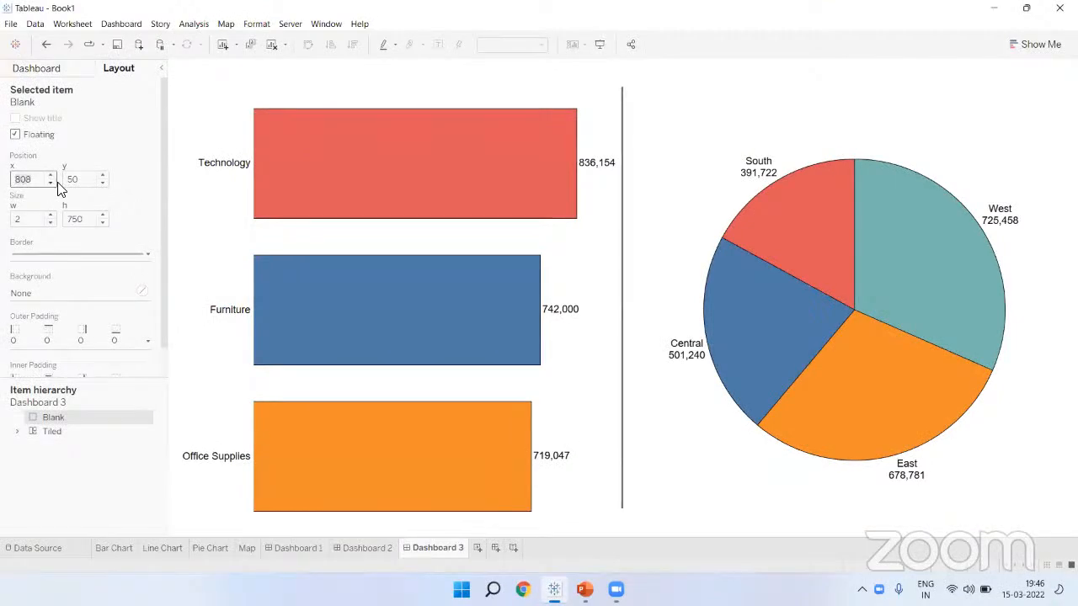
pyautogui.click(599, 44)
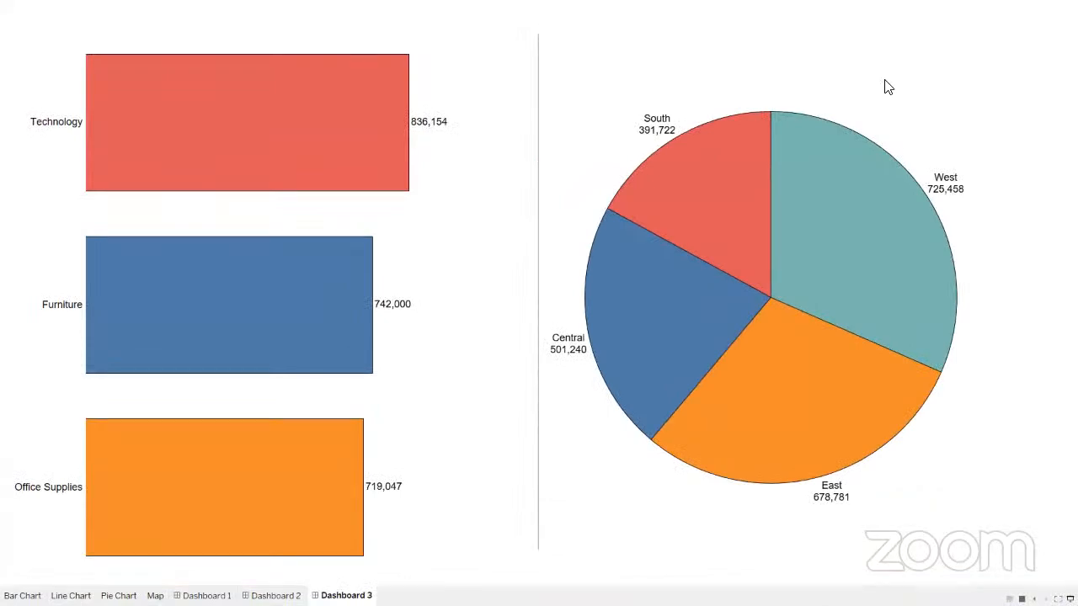
pyautogui.press('Escape')
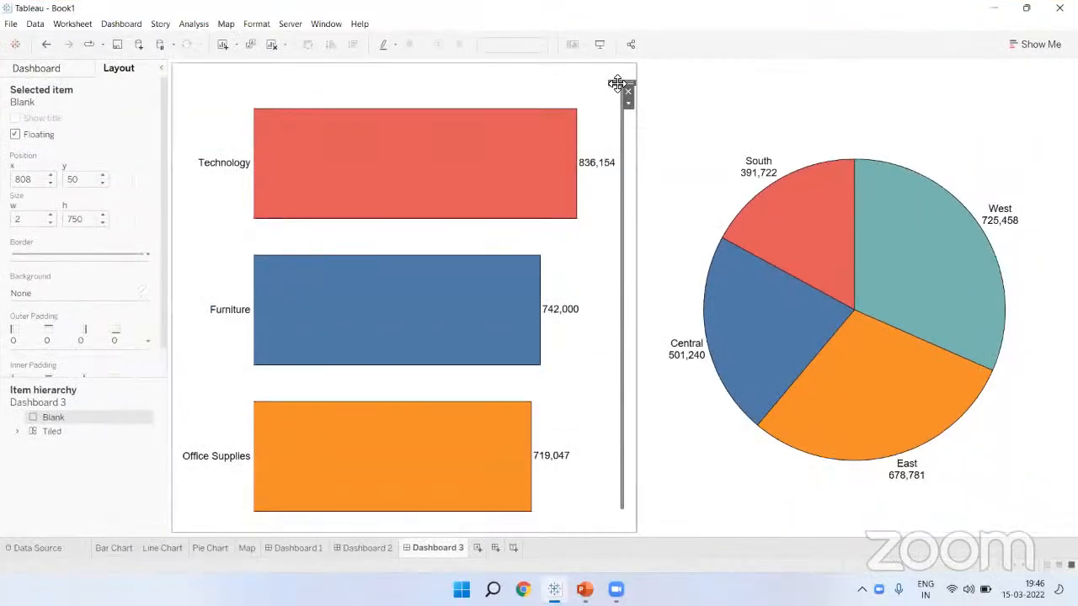
# Move the divider closer to the Bar Chart, to about x 797 and y 48, and check it in presentation mode
pyautogui.moveTo(609, 80); pyautogui.dragTo(610, 80)
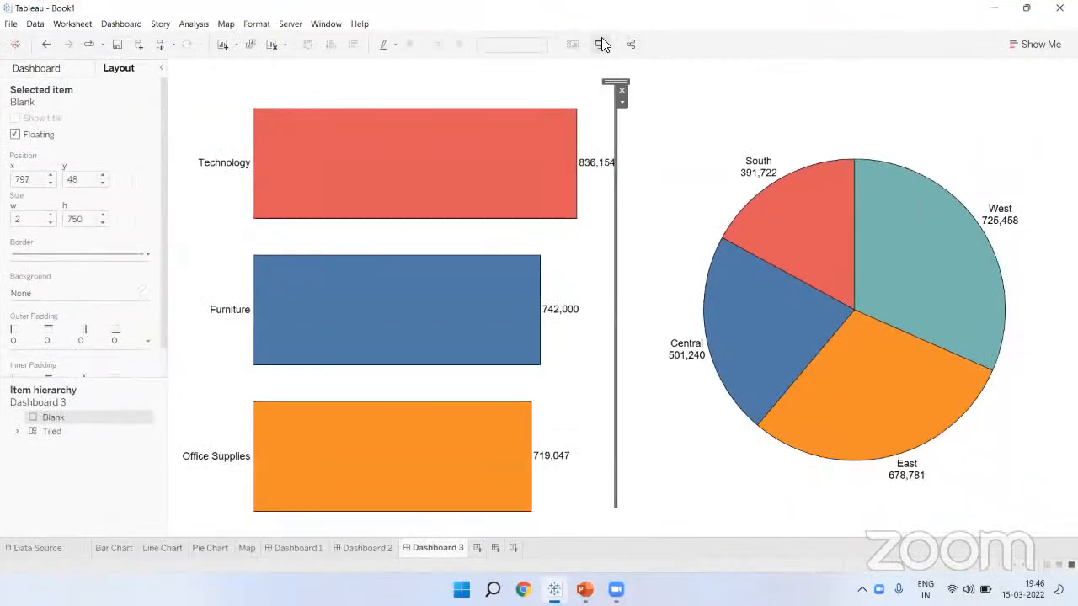
pyautogui.click(601, 44)
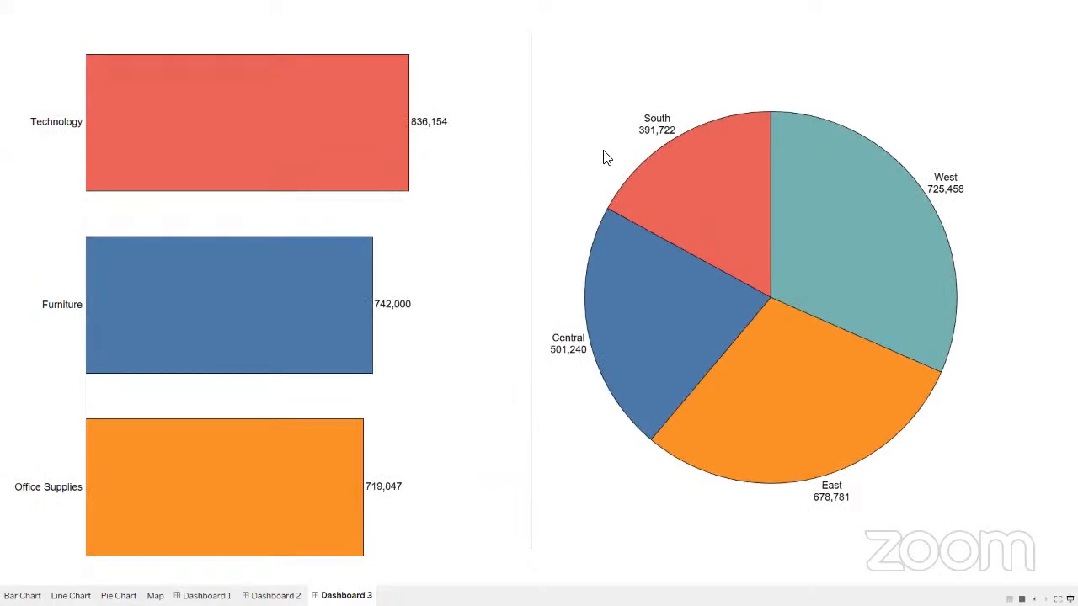
pyautogui.press('Escape')
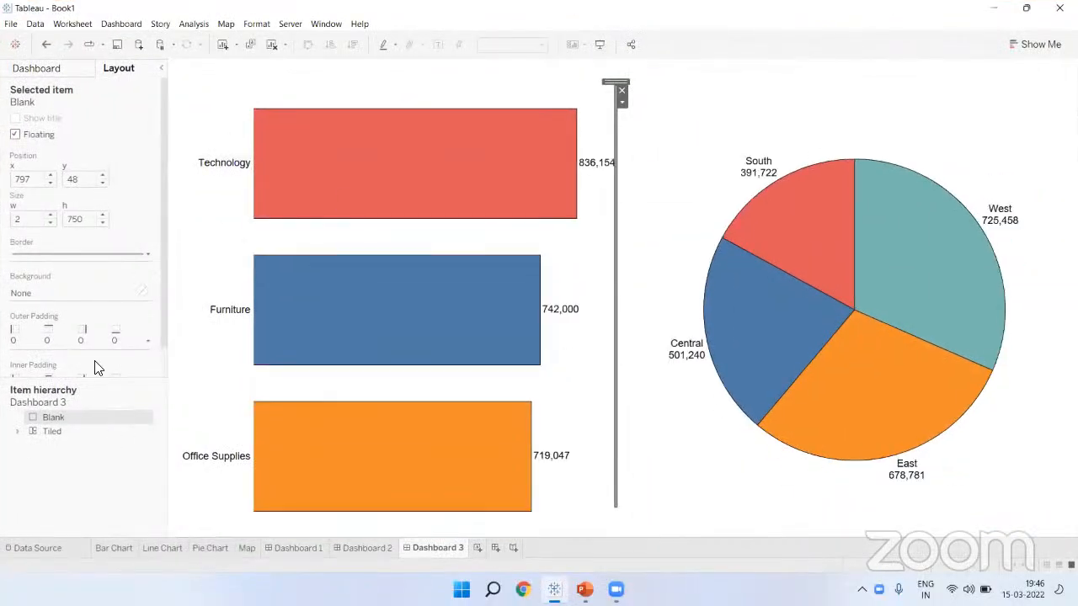
# Show the dashboard title on Dashboard 3
pyautogui.click(28, 72)
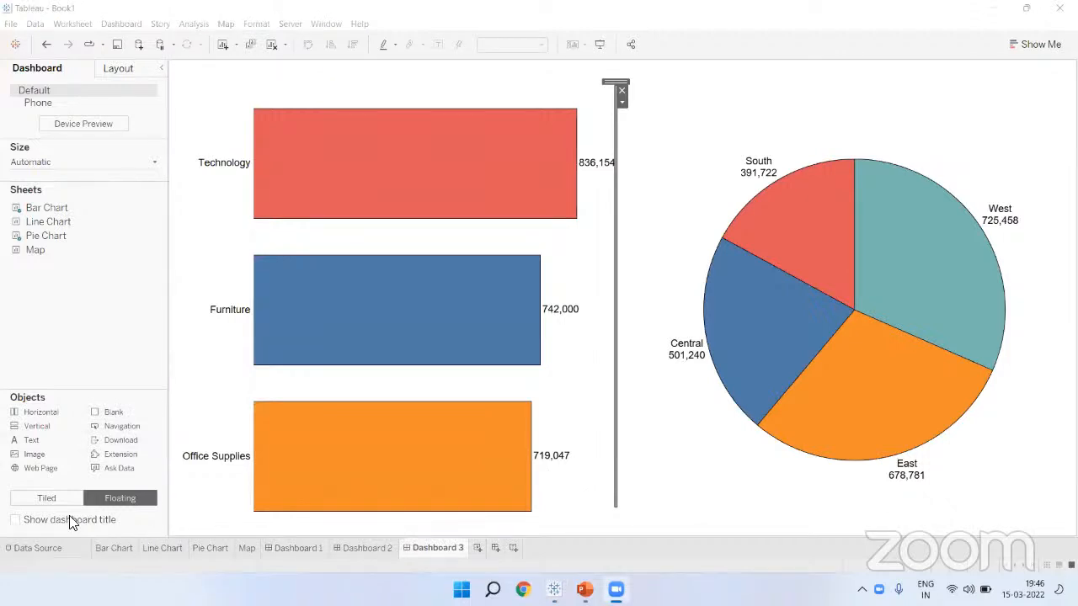
pyautogui.click(16, 520)
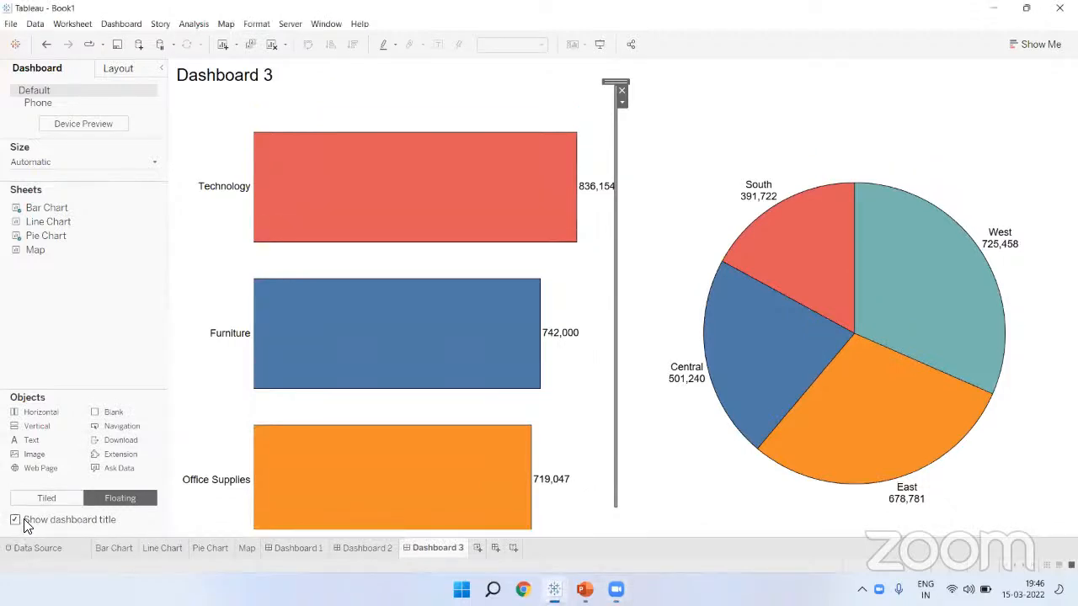
# Review the layouts of the Sales Dashboard and the Amazon dashboard
pyautogui.click(310, 551)
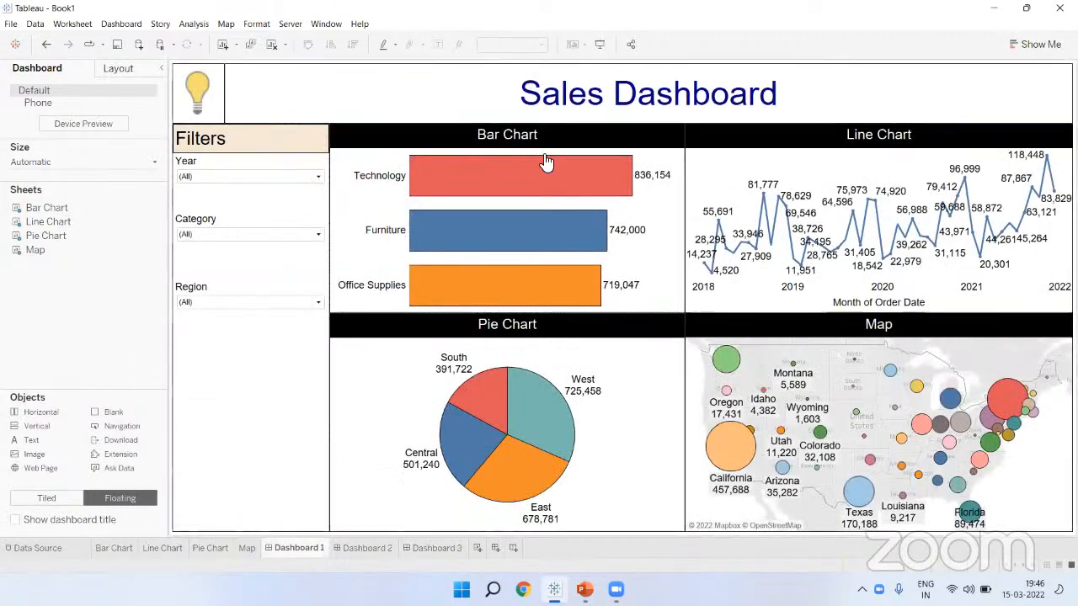
pyautogui.click(362, 549)
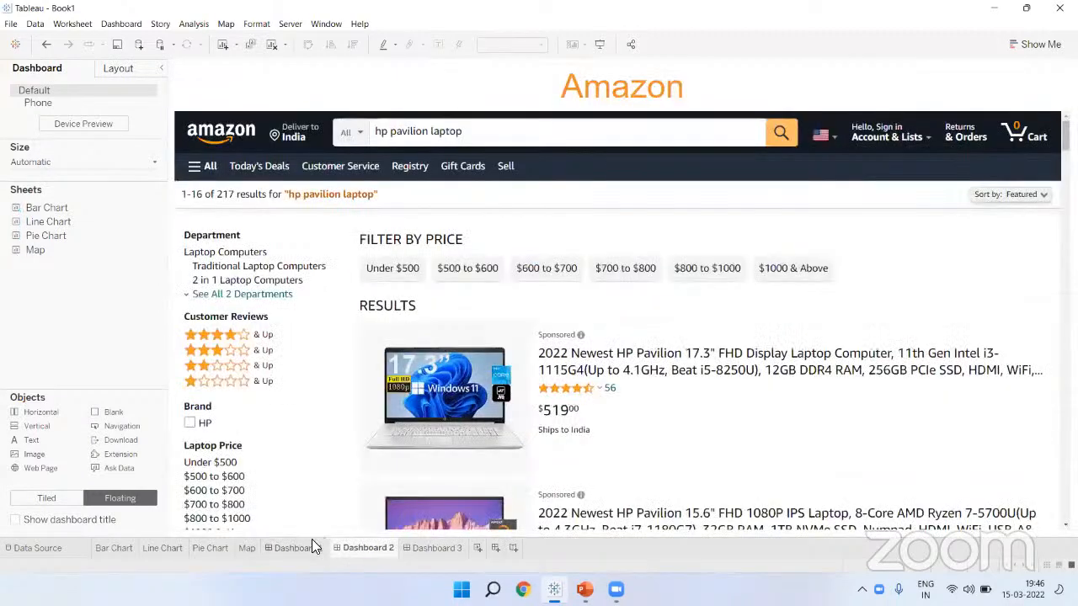
pyautogui.click(312, 542)
# On Dashboard 2, give the Amazon title a thin solid border and set its outer padding to 0 on all sides
pyautogui.click(372, 549)
pyautogui.click(476, 97)
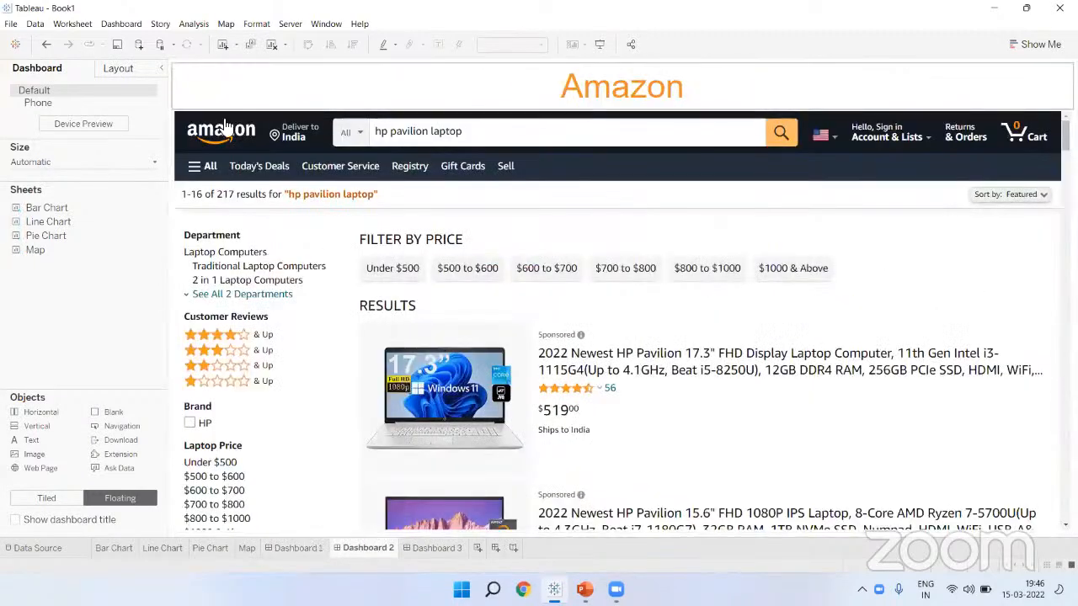
pyautogui.click(118, 68)
pyautogui.click(80, 253)
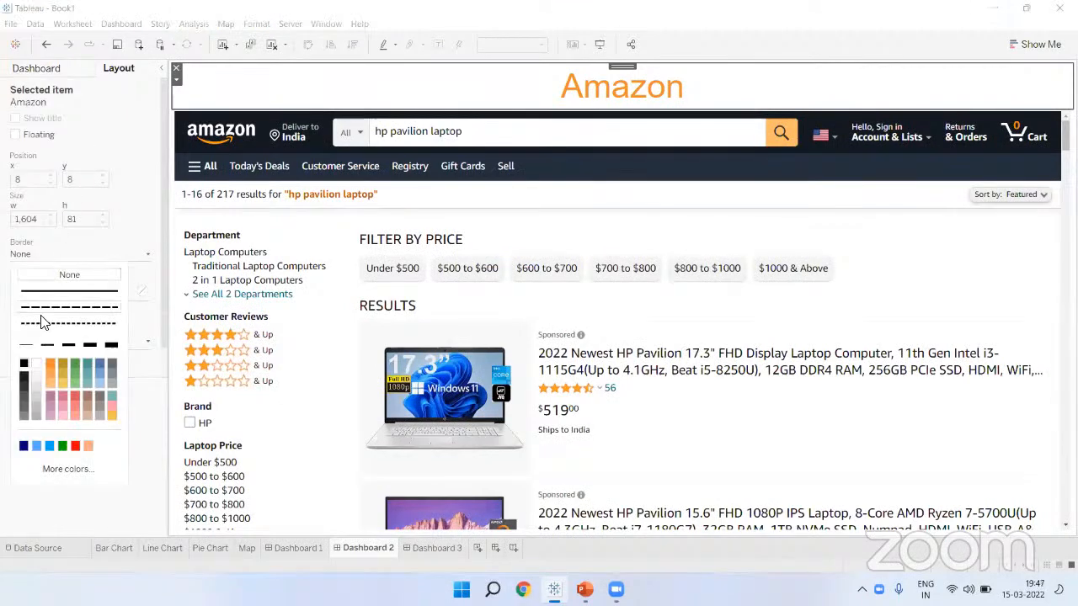
pyautogui.click(30, 345)
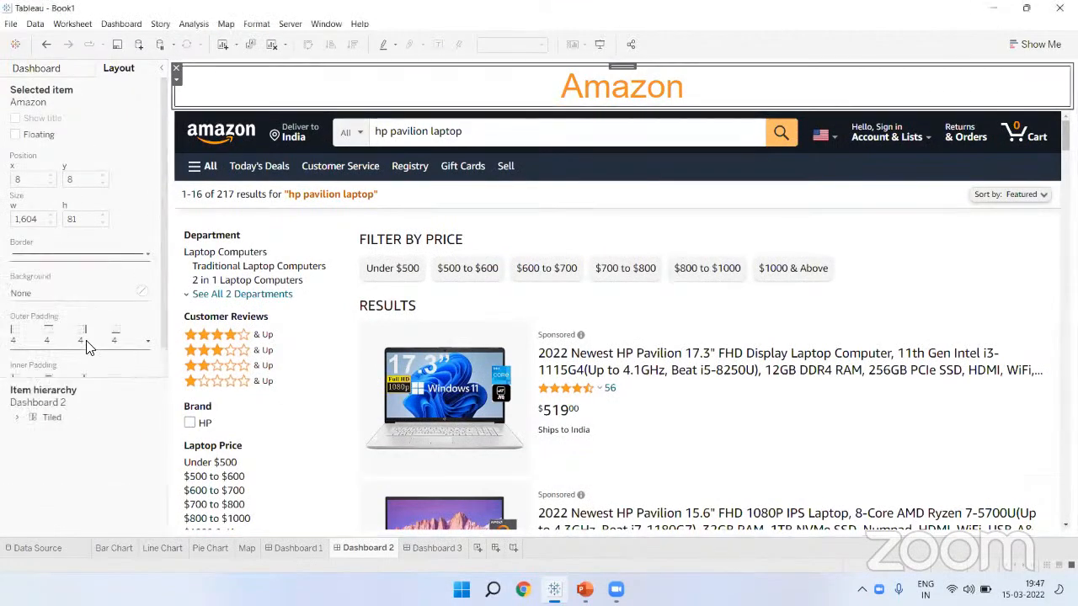
pyautogui.click(83, 335)
pyautogui.write('0')
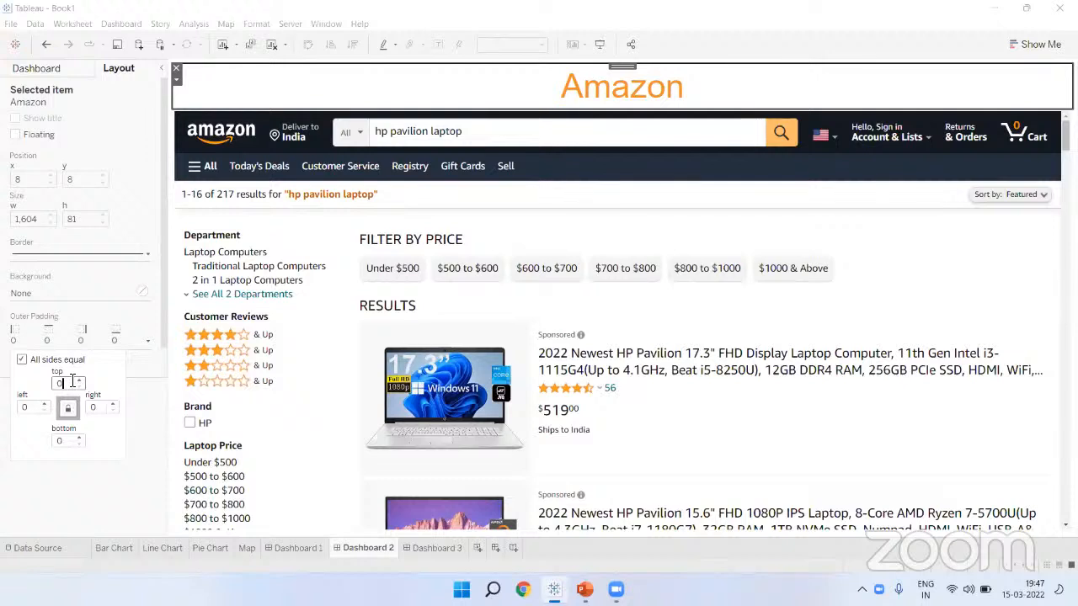
# Set the Amazon web page object's outer padding to 0 on all sides and give it a solid border
pyautogui.click(589, 242)
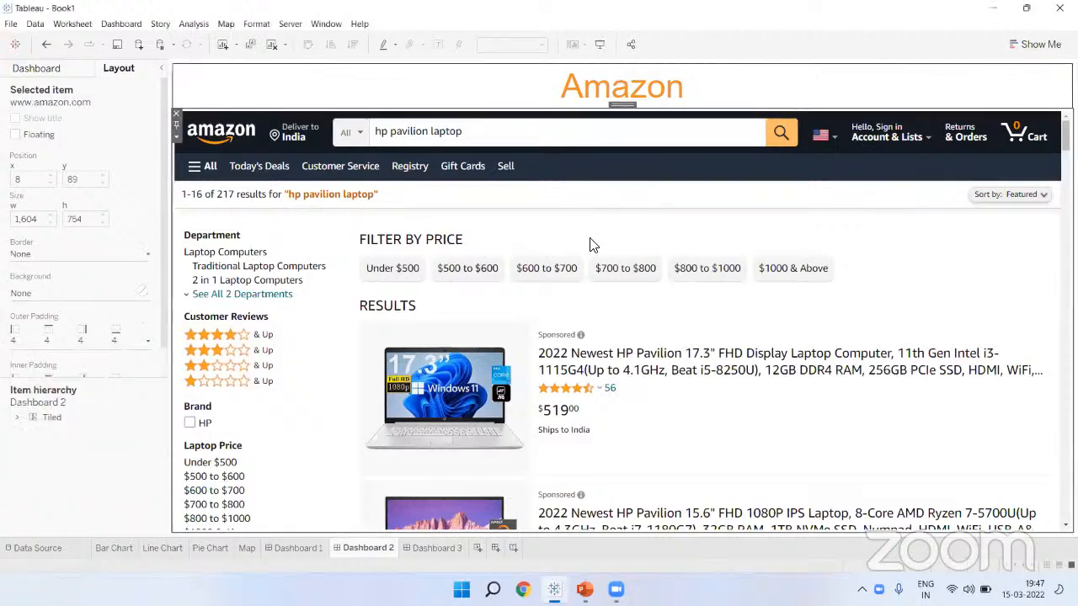
pyautogui.click(78, 349)
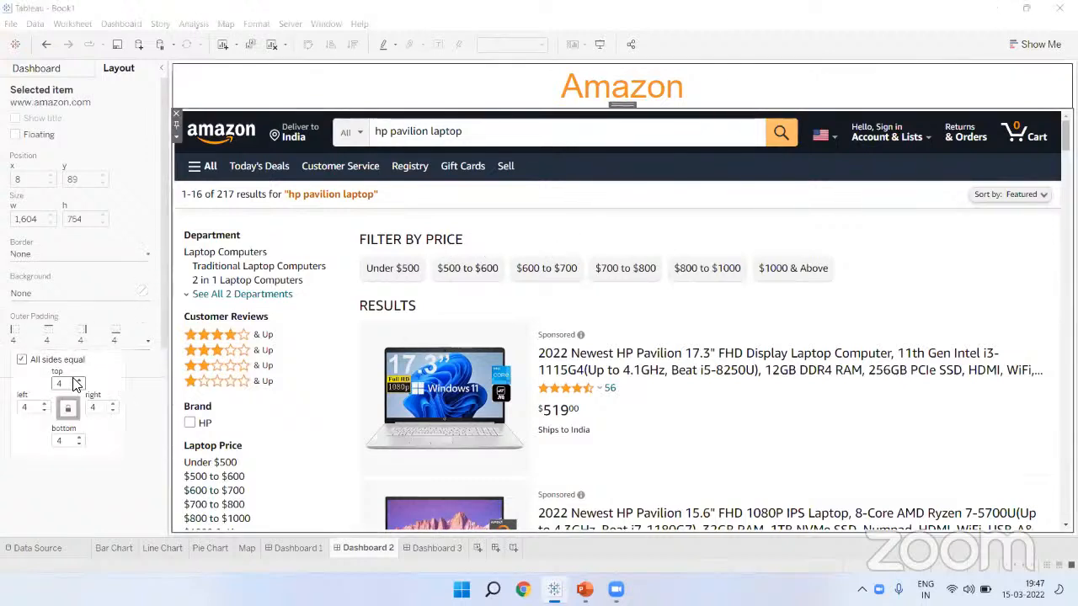
pyautogui.press('BackSpace')
pyautogui.write('0')
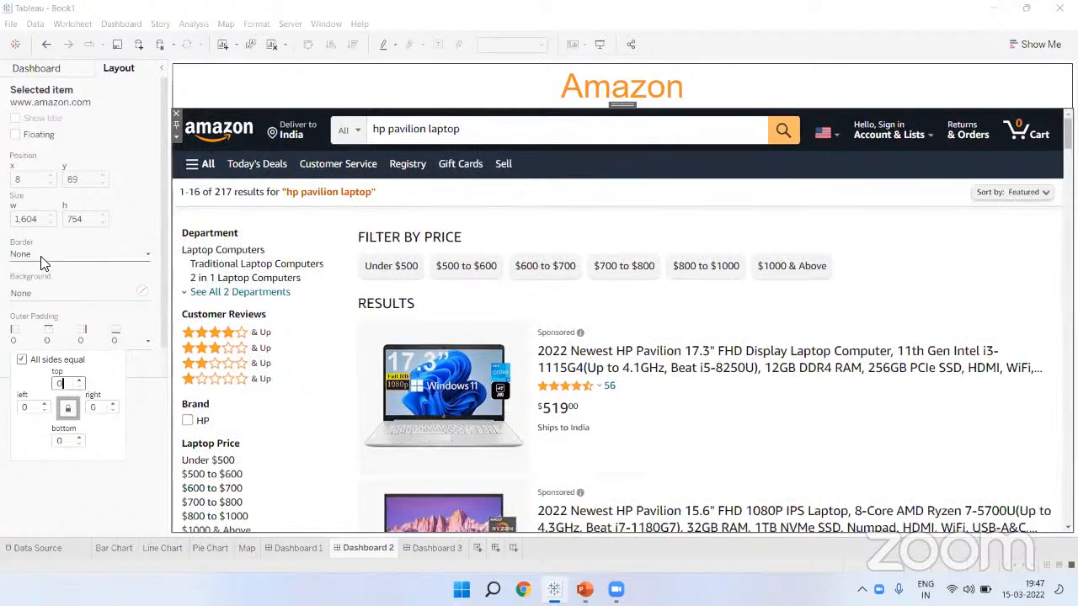
pyautogui.click(135, 253)
pyautogui.click(125, 218)
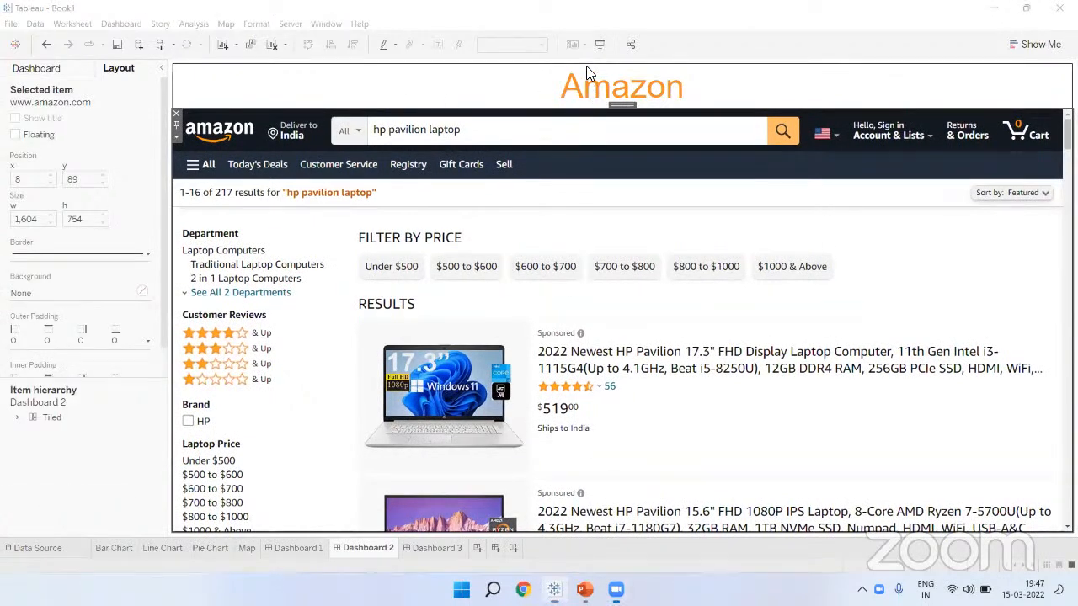
# Preview Dashboard 2 in presentation mode, return to editing, and open the Sales Dashboard on Dashboard 1
pyautogui.click(600, 43)
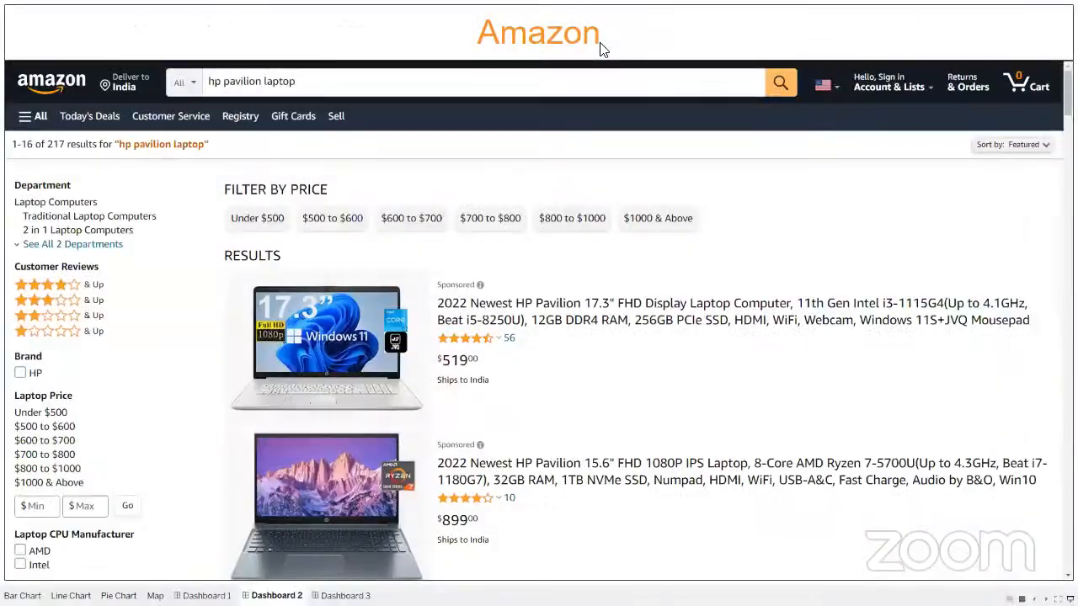
pyautogui.press('Escape')
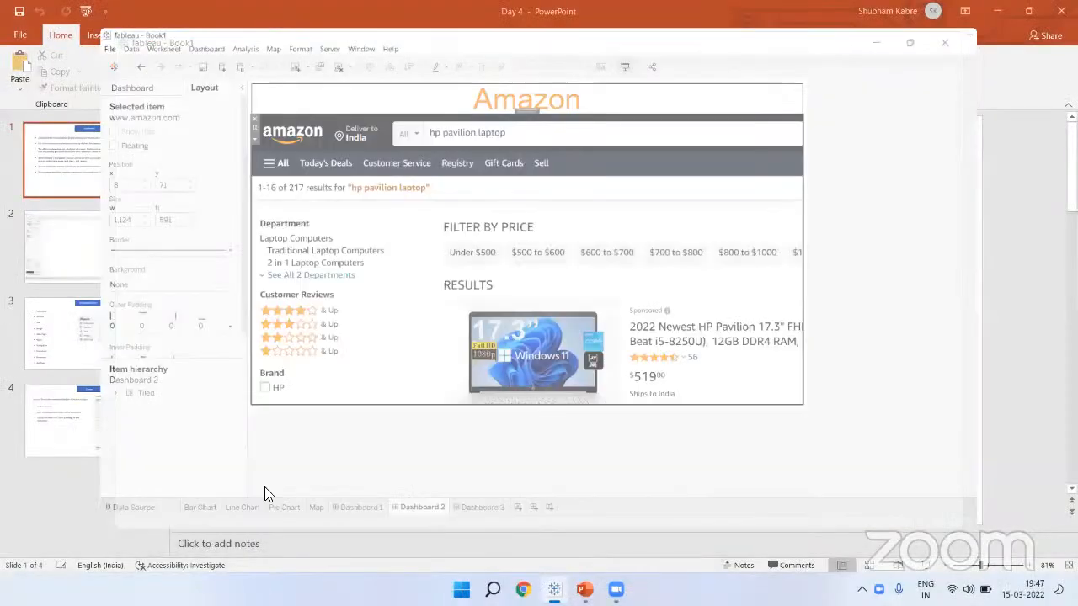
pyautogui.click(299, 548)
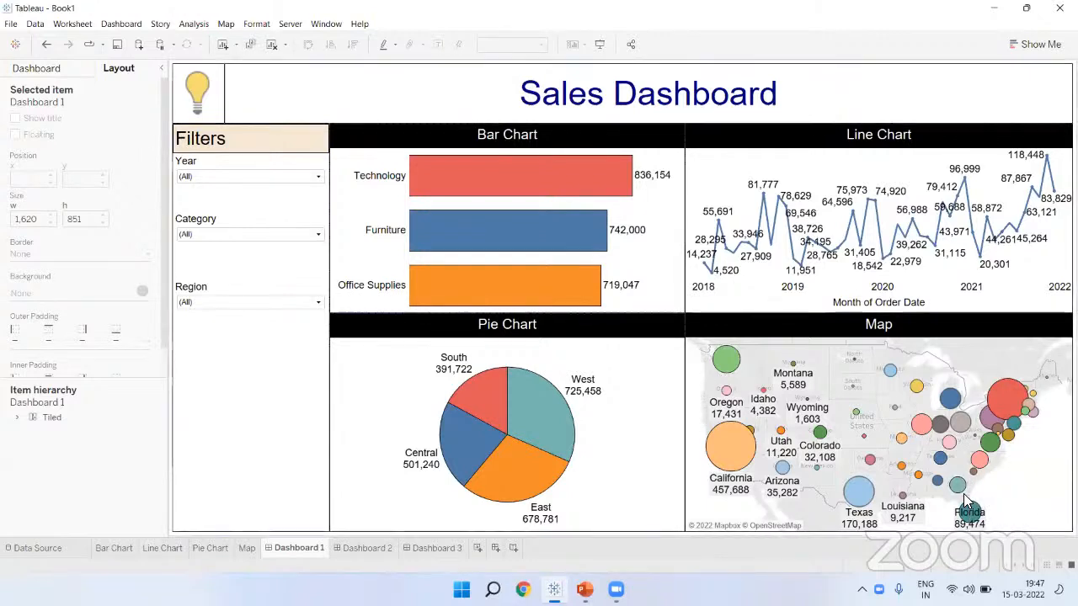
pyautogui.moveTo(981, 109)
pyautogui.mouseDown()
pyautogui.moveTo(1001, 73)
pyautogui.moveTo(986, 88)
pyautogui.moveTo(996, 94)
pyautogui.mouseUp()
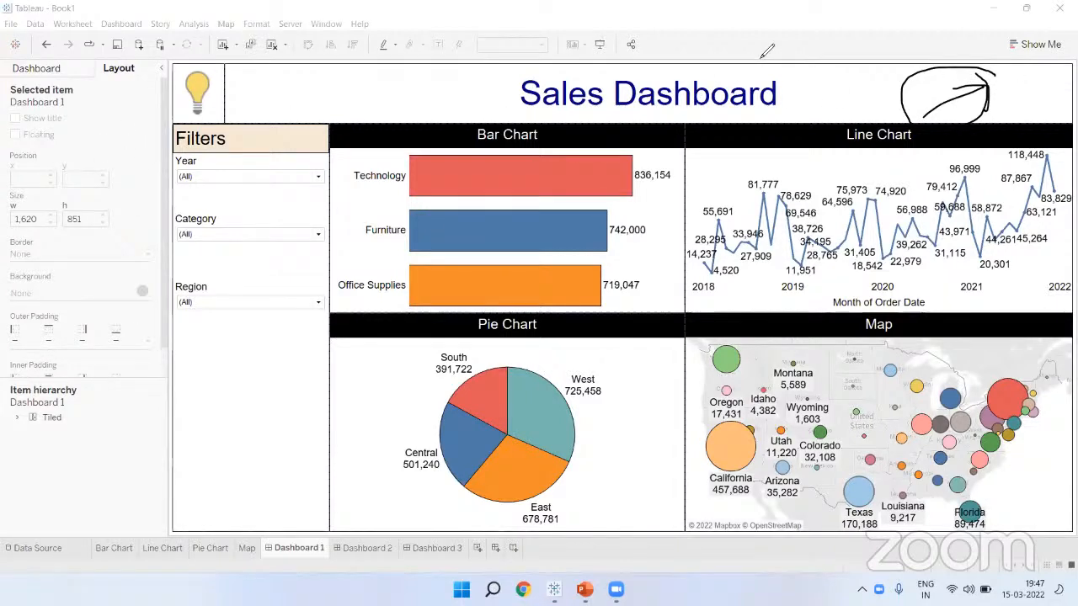
# Add a tiled horizontal container after the Sales Dashboard title and narrow it to a small cell at the header's end
pyautogui.click(97, 59)
pyautogui.click(57, 69)
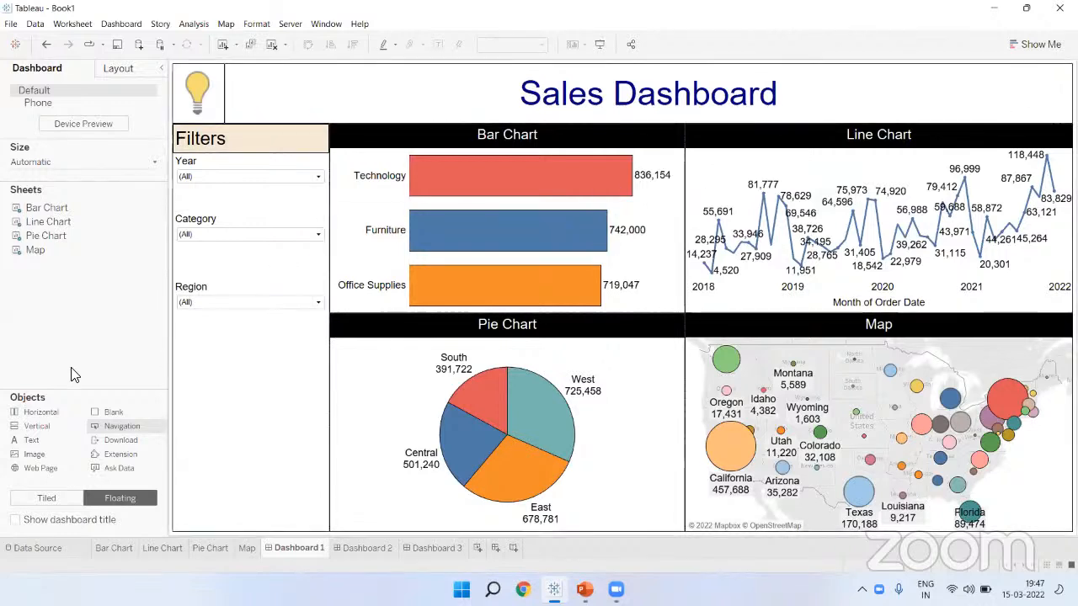
pyautogui.moveTo(45, 408); pyautogui.dragTo(107, 503)
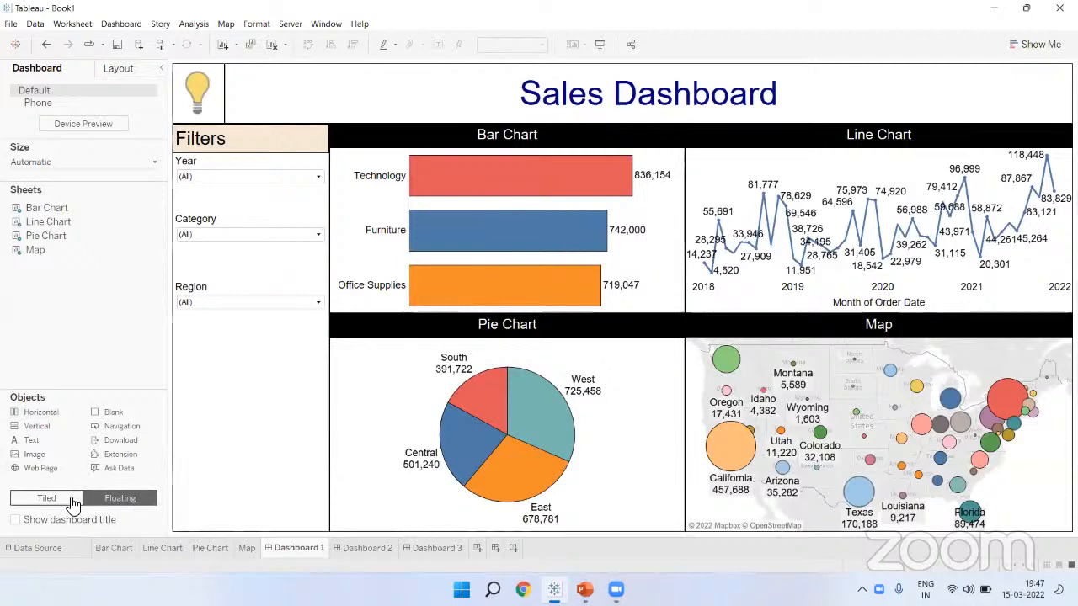
pyautogui.click(65, 503)
pyautogui.moveTo(42, 425); pyautogui.dragTo(922, 110)
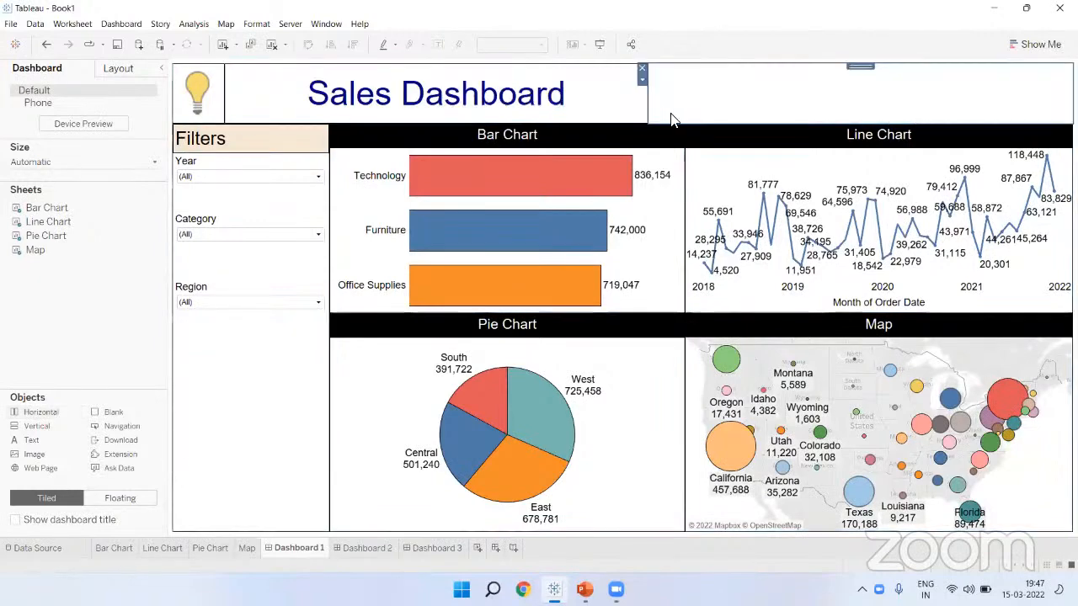
pyautogui.moveTo(645, 97); pyautogui.dragTo(963, 100)
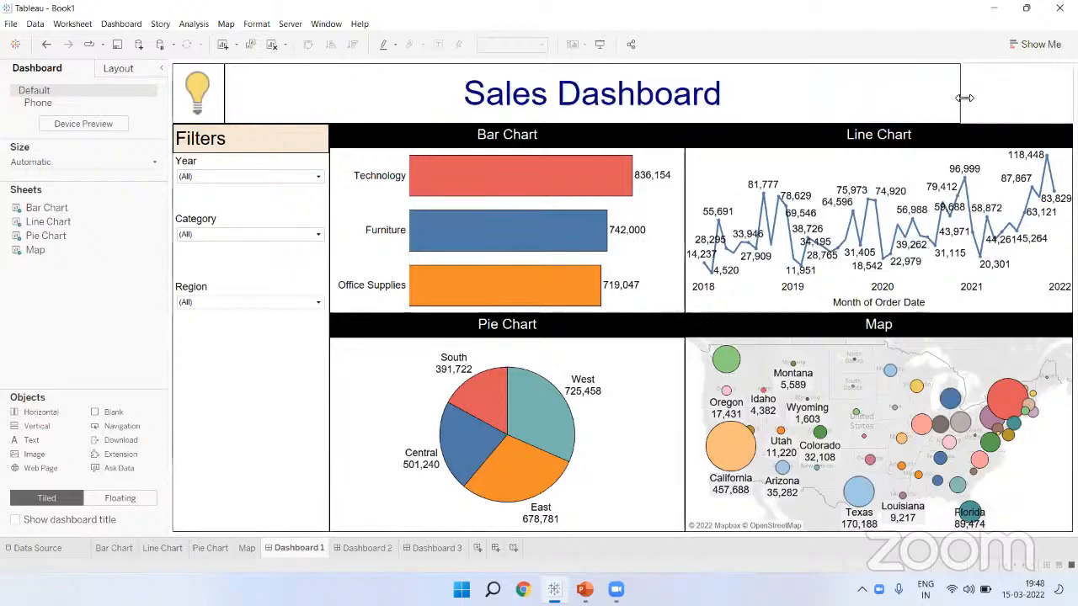
pyautogui.click(965, 98)
pyautogui.moveTo(965, 96); pyautogui.dragTo(1008, 98)
pyautogui.click(1015, 102)
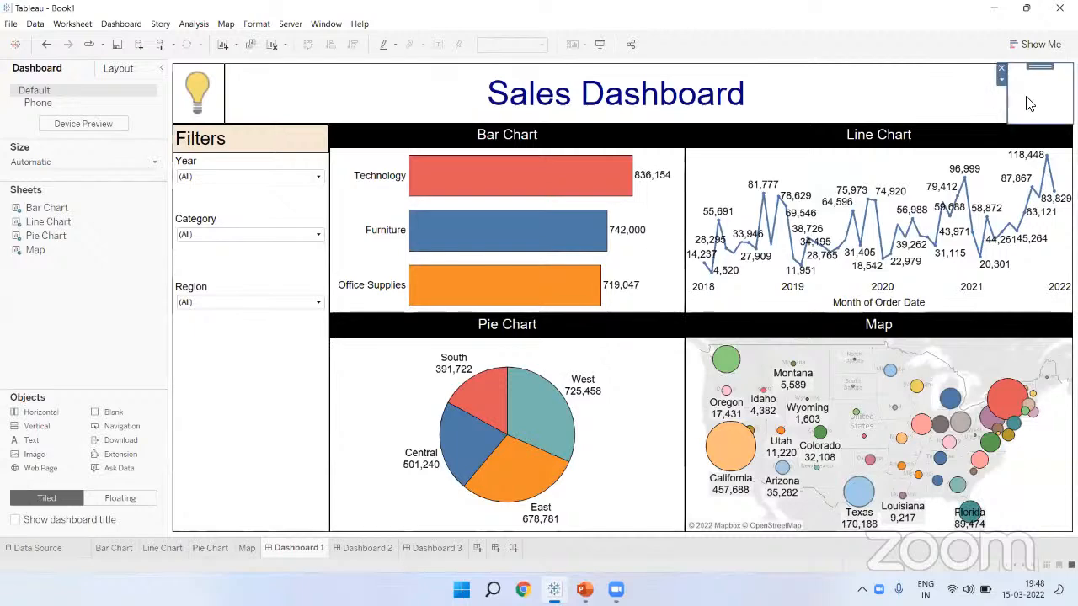
# Place a Navigation object in the header's empty container and set it to navigate to Dashboard 2
pyautogui.moveTo(124, 427); pyautogui.dragTo(1024, 103)
pyautogui.click(1002, 92)
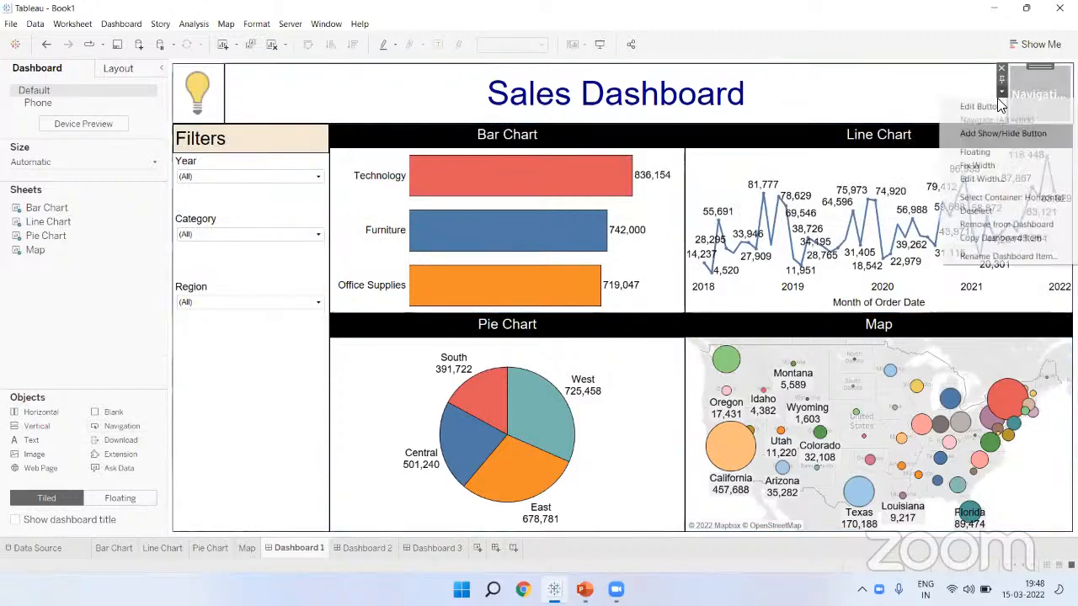
pyautogui.click(994, 104)
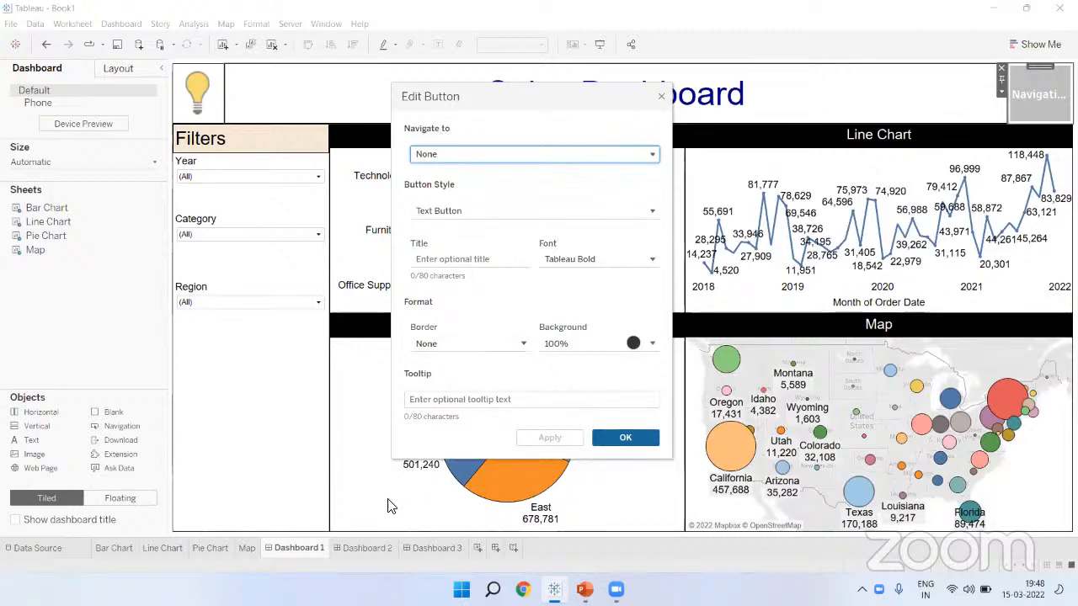
pyautogui.click(361, 545)
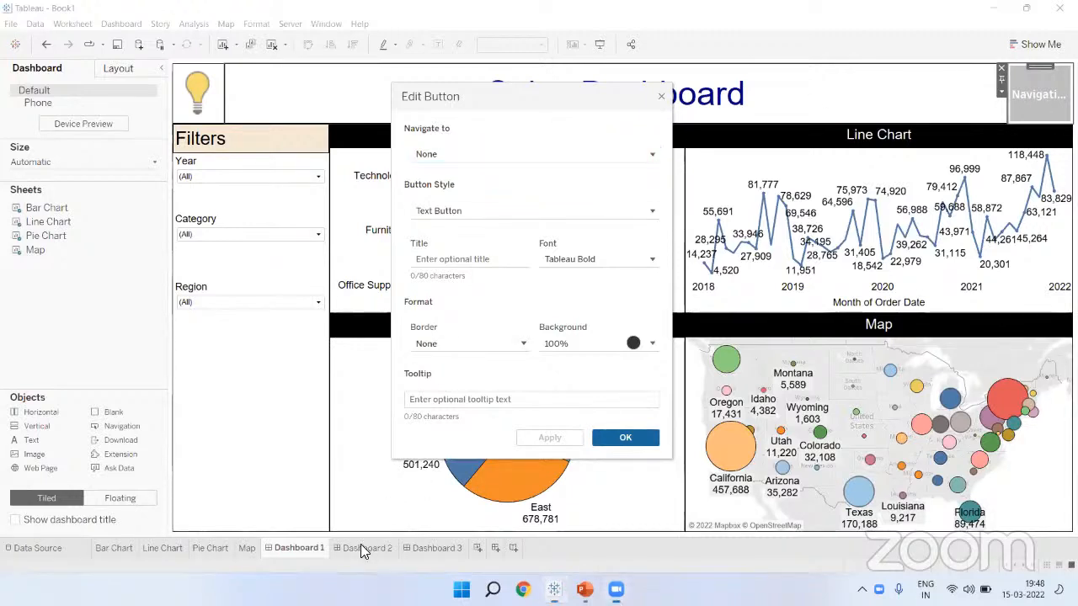
pyautogui.click(580, 157)
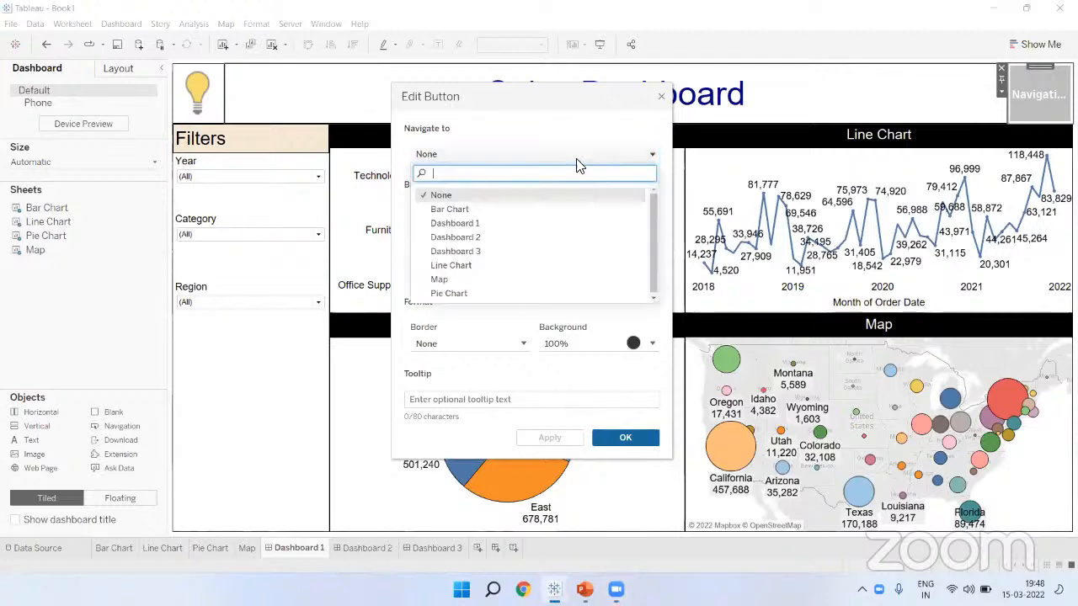
pyautogui.click(461, 239)
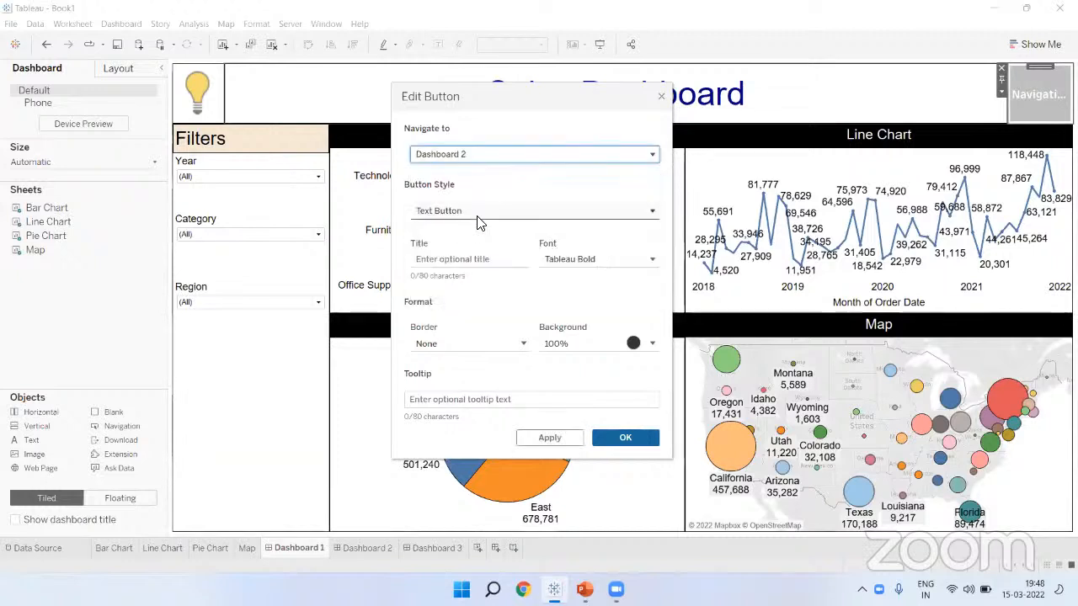
# Make the navigation object an image button using the green 1g-4 arrow from the Arrows shapes folder
pyautogui.click(480, 214)
pyautogui.click(467, 231)
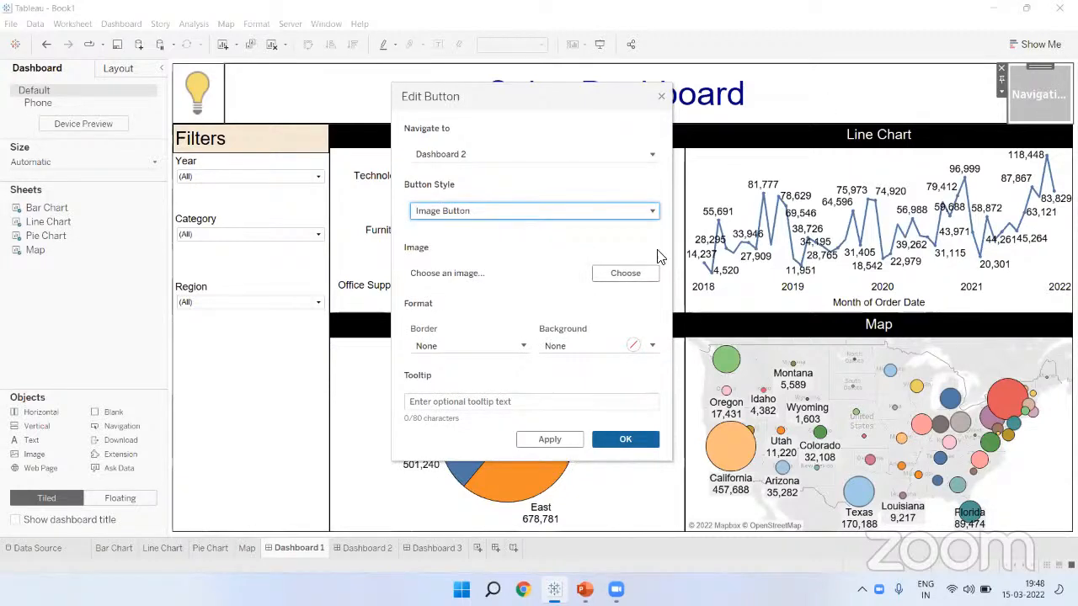
pyautogui.click(642, 273)
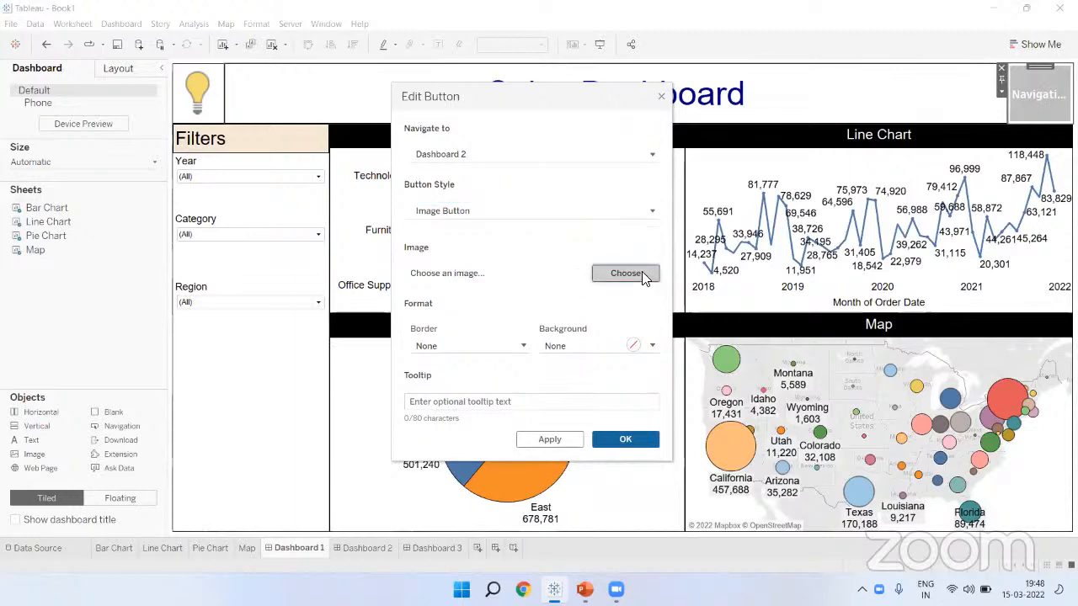
pyautogui.click(537, 121)
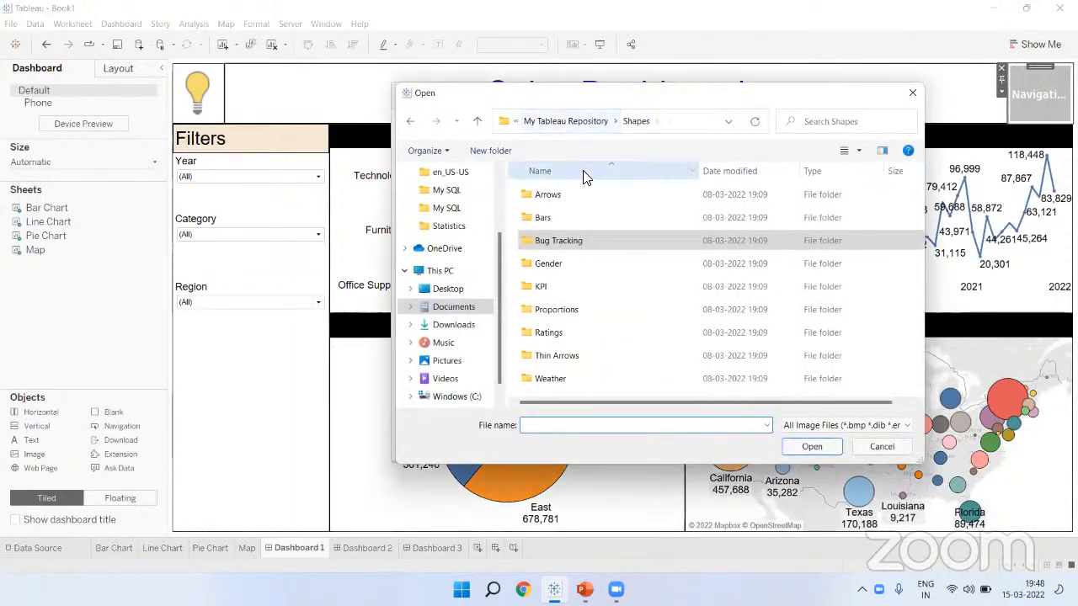
pyautogui.doubleClick(576, 191)
pyautogui.scroll(-2, 818, 328)
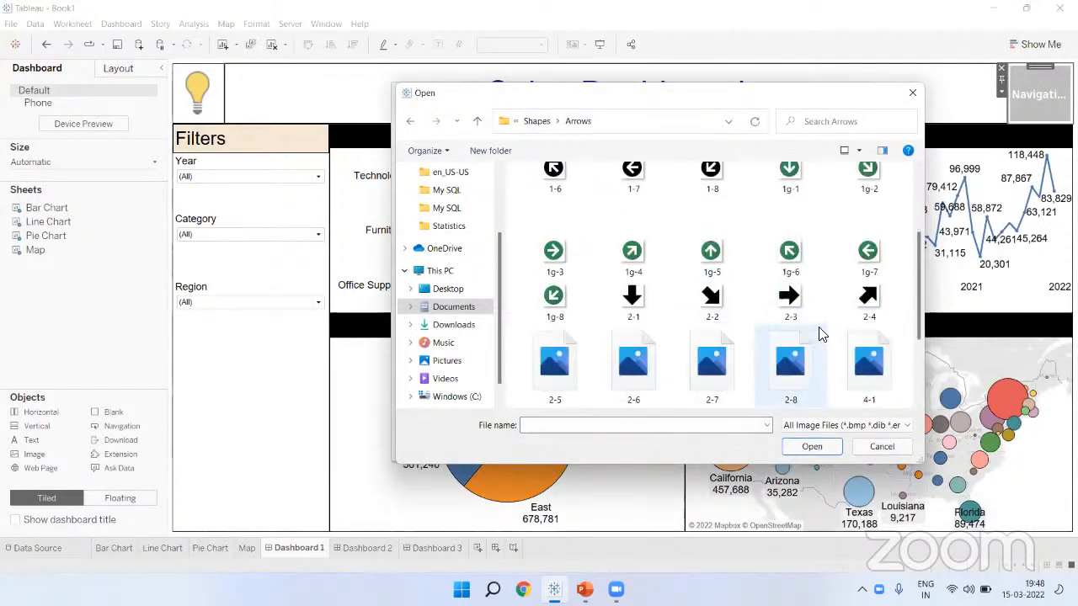
pyautogui.scroll(1, 724, 310)
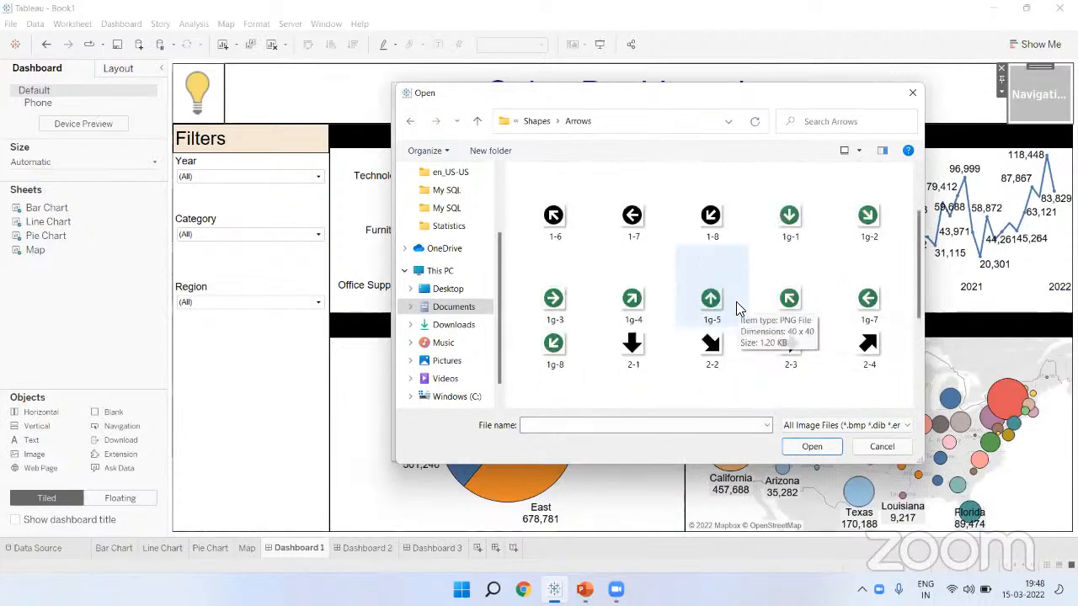
pyautogui.click(658, 305)
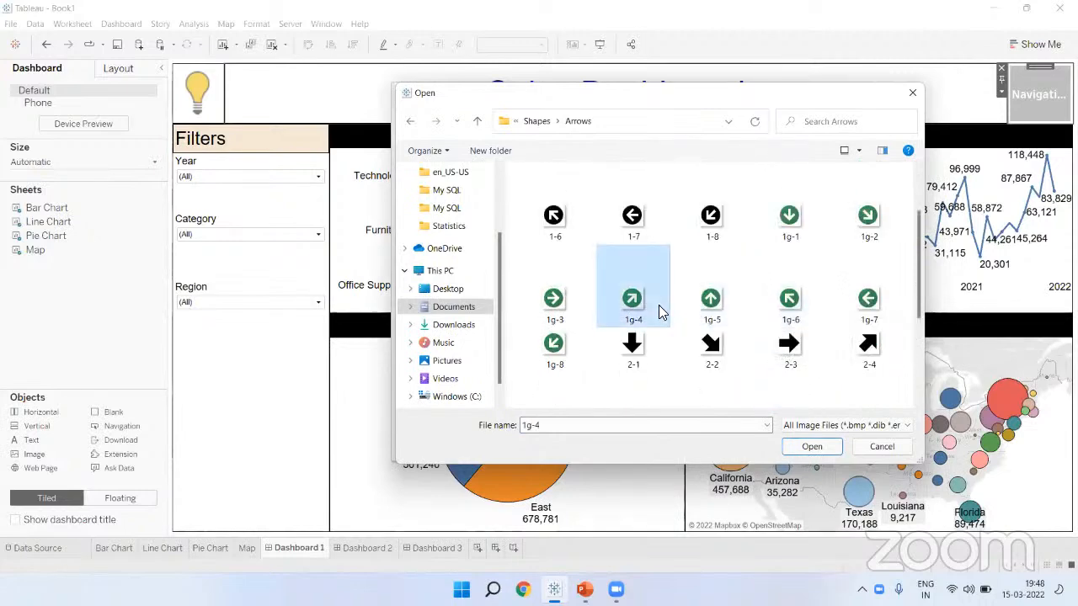
pyautogui.click(812, 446)
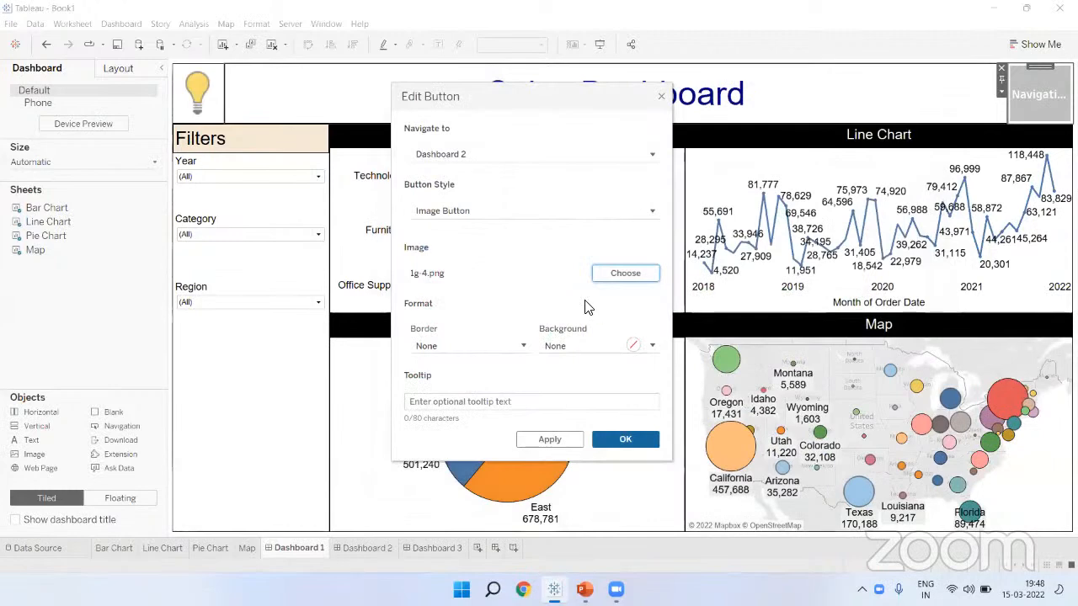
# Give the navigation button the tooltip "Go to amazon.com" and accept its settings
pyautogui.click(549, 402)
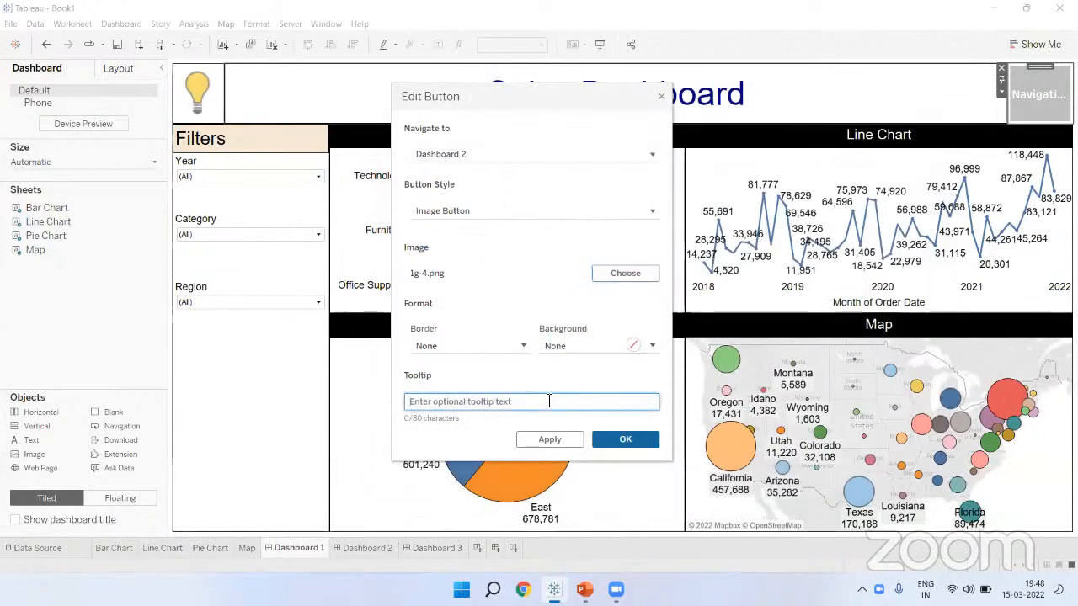
pyautogui.write('Go to ')
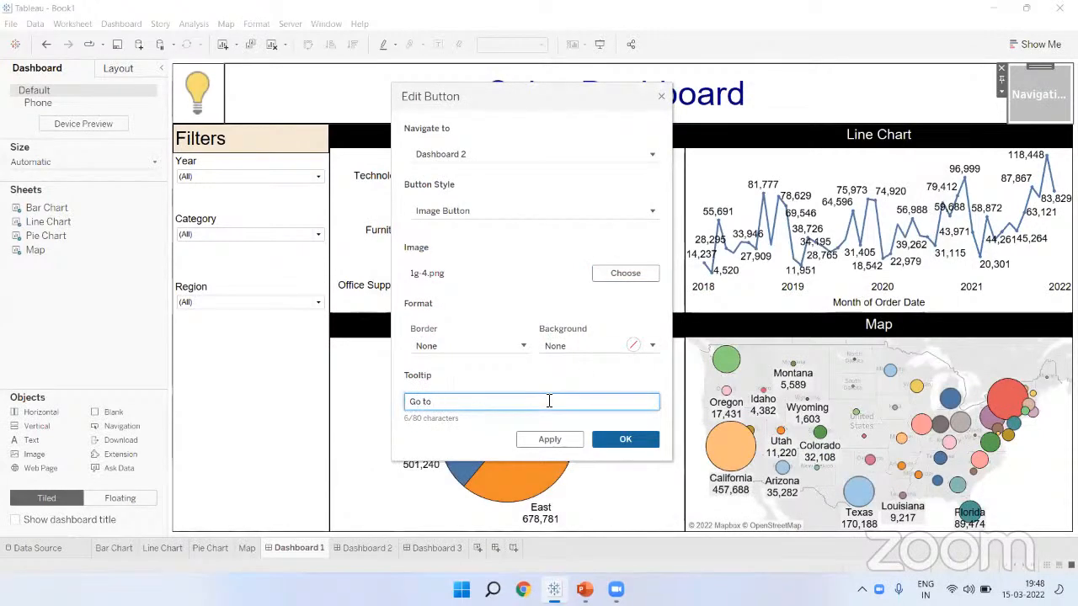
pyautogui.write('amaz')
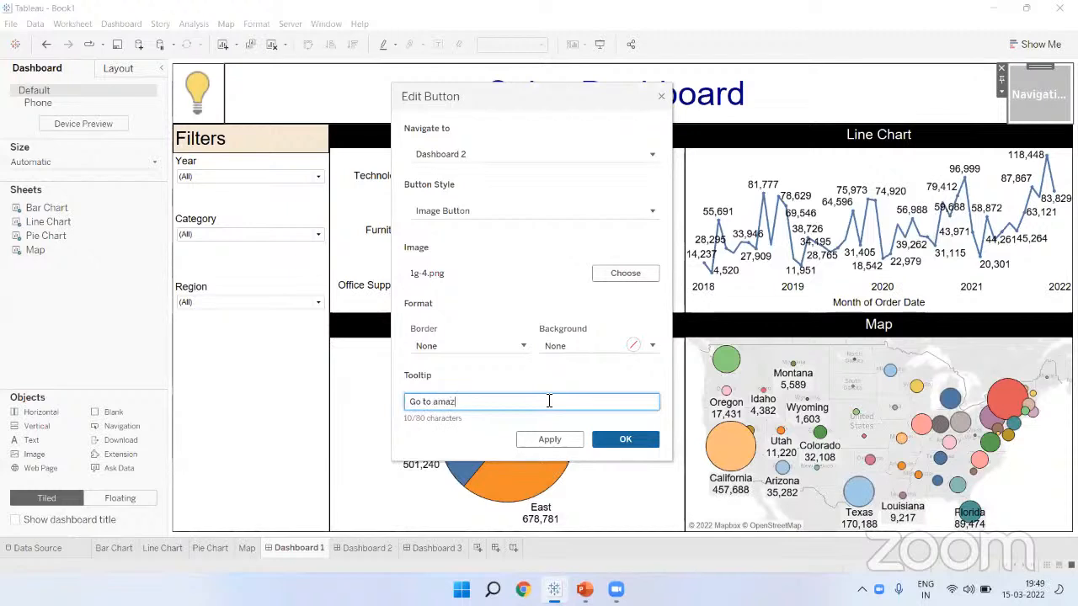
pyautogui.write('on.com')
pyautogui.click(625, 444)
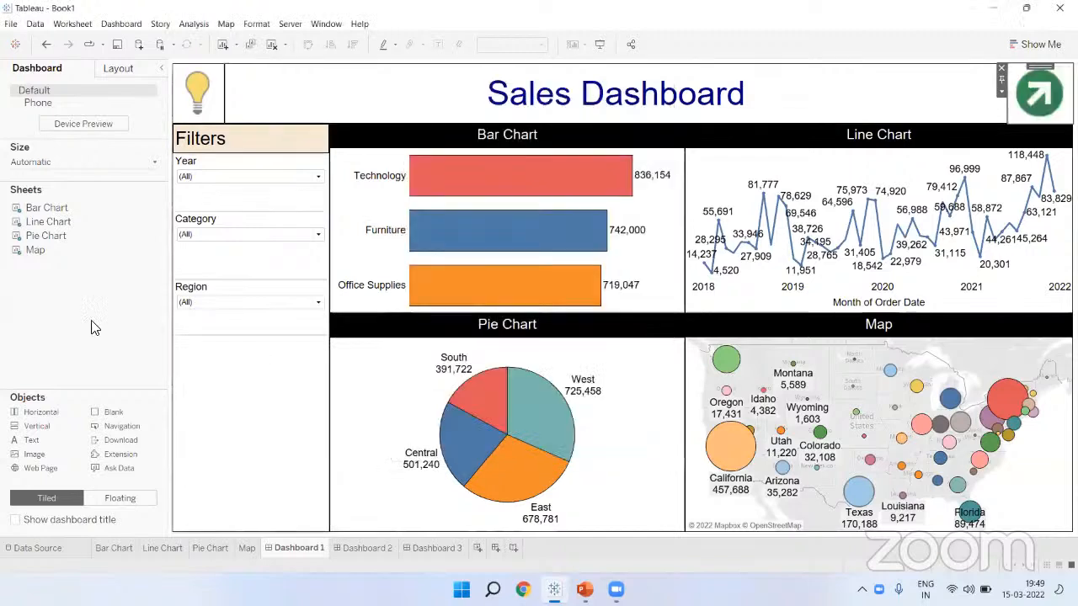
# Give the navigation button a solid border and set its outer padding to 0 on all sides
pyautogui.click(1010, 72)
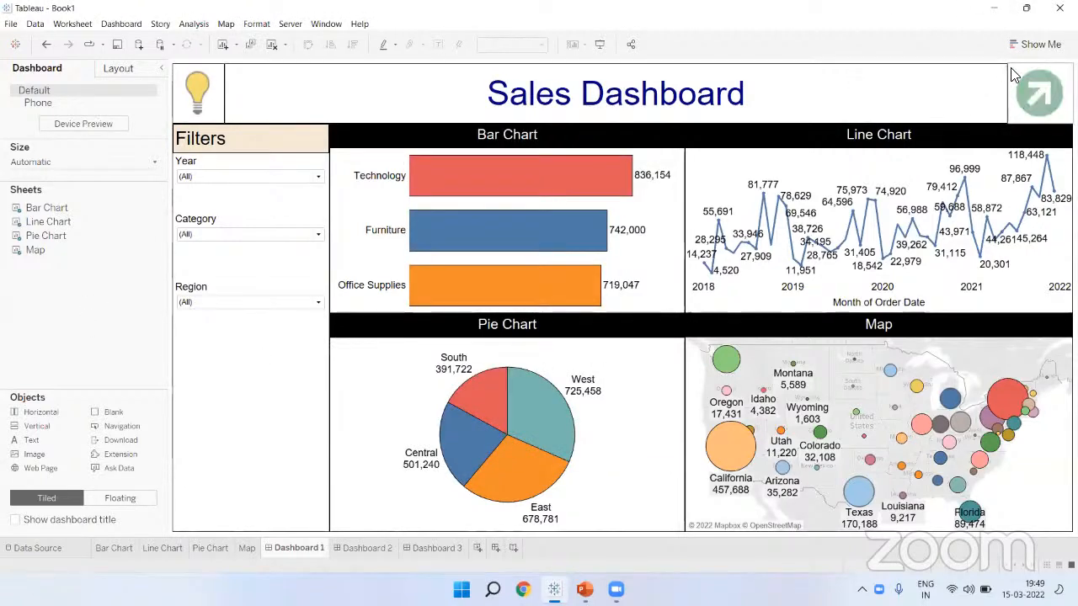
pyautogui.click(120, 69)
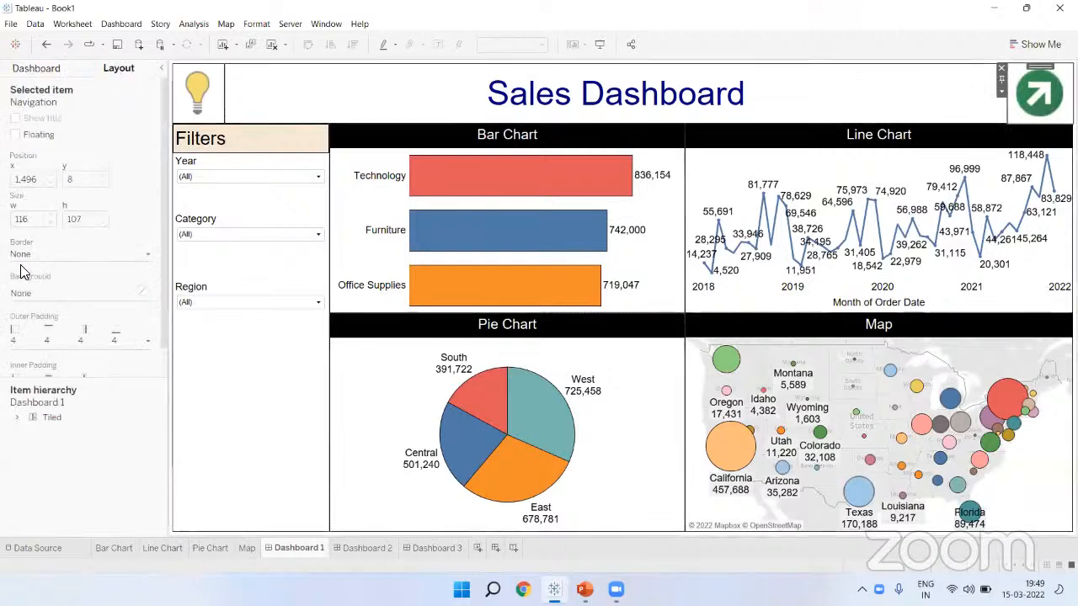
pyautogui.click(51, 251)
pyautogui.click(139, 242)
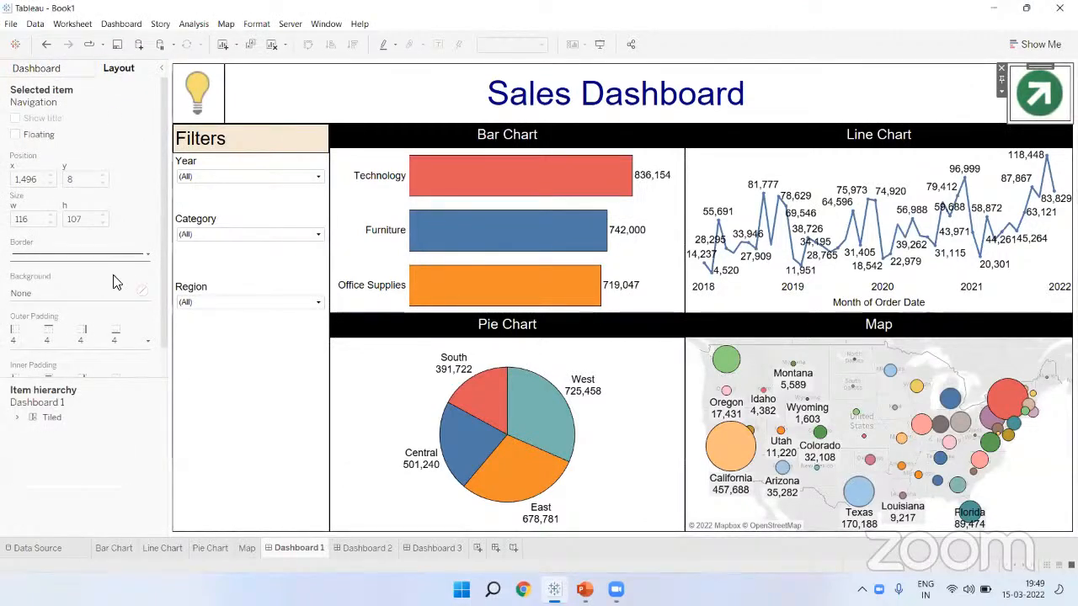
pyautogui.click(104, 346)
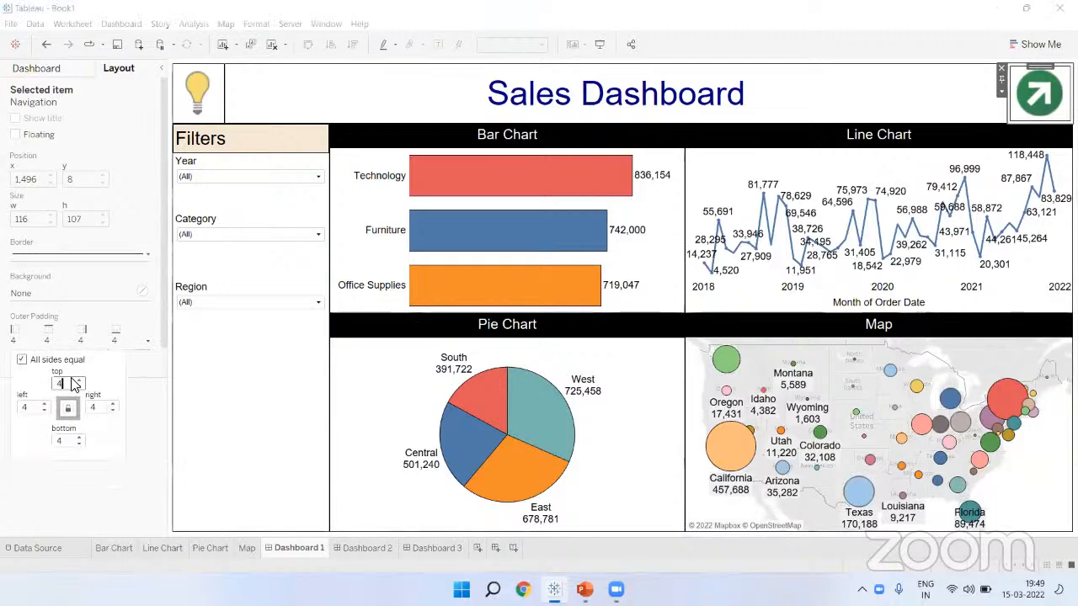
pyautogui.write('0')
pyautogui.press('Return')
pyautogui.click(728, 45)
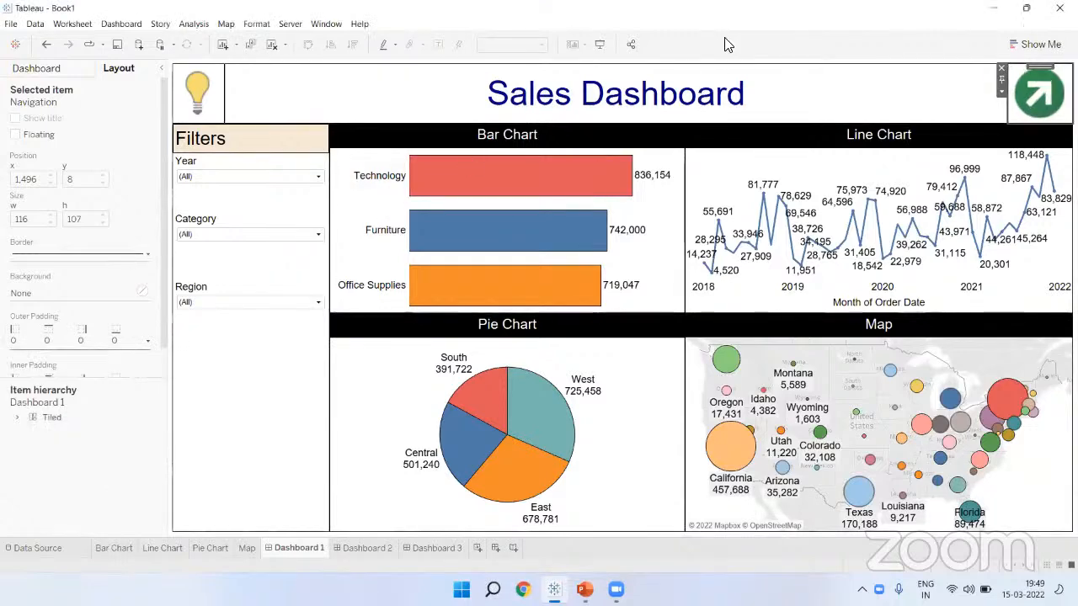
# Preview the Sales Dashboard in presentation mode, return to editing, and narrow the navigation button's cell slightly
pyautogui.click(594, 43)
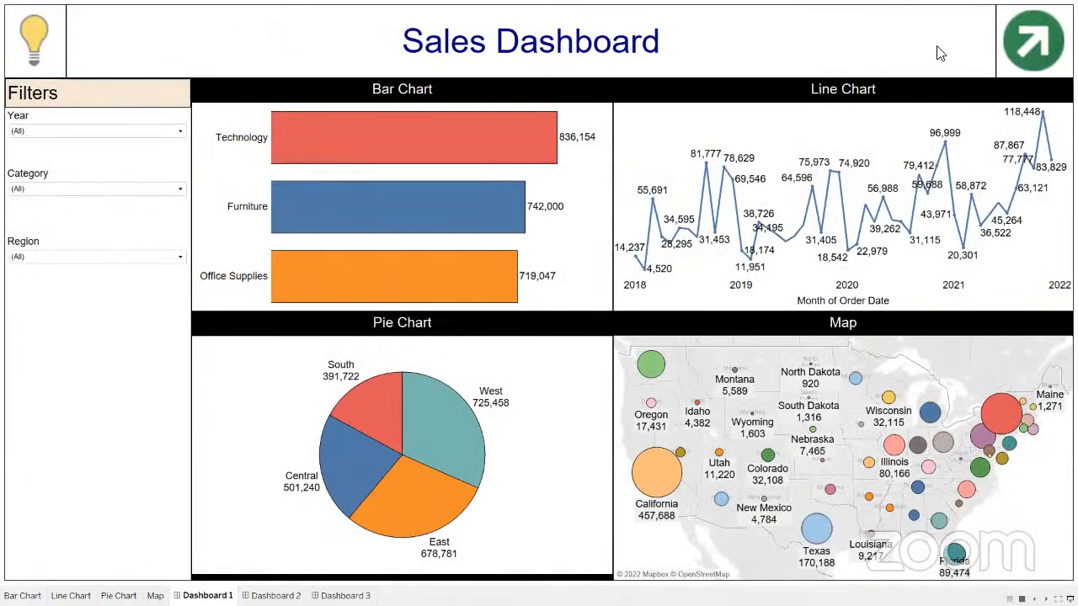
pyautogui.press('Escape')
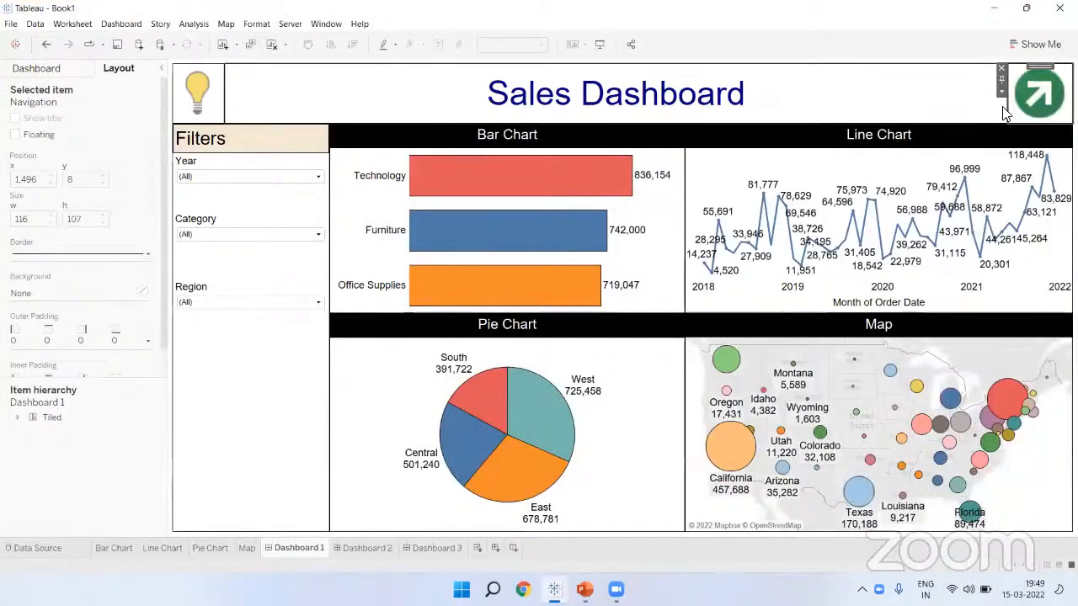
pyautogui.moveTo(1006, 108); pyautogui.dragTo(1017, 114)
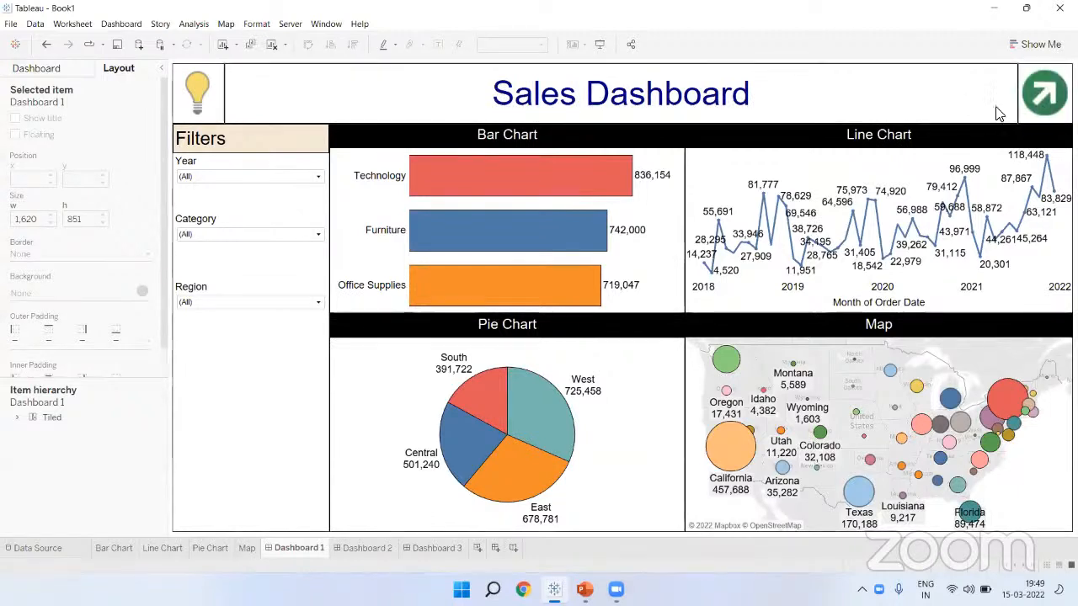
pyautogui.moveTo(1021, 117); pyautogui.dragTo(1028, 119)
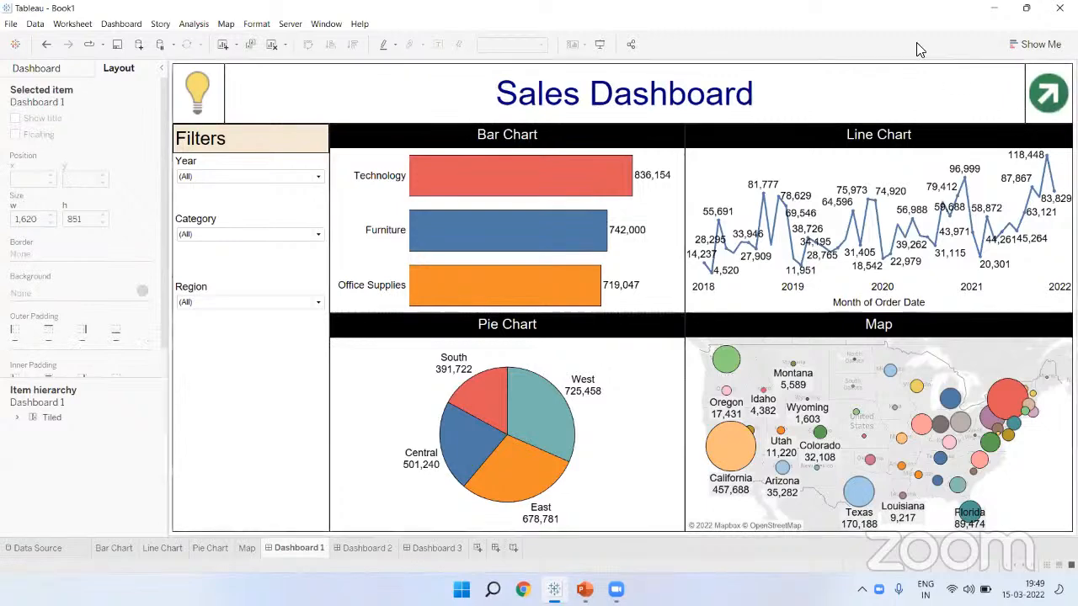
# Test the arrow button in presentation mode by navigating to Dashboard 2, and return to editing
pyautogui.click(601, 47)
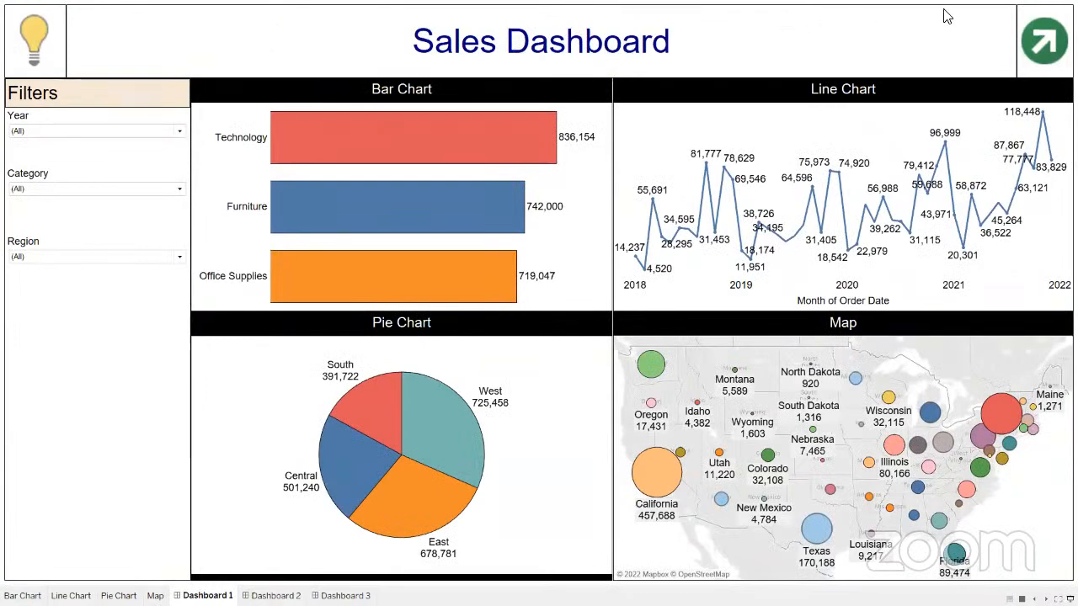
pyautogui.click(1034, 42)
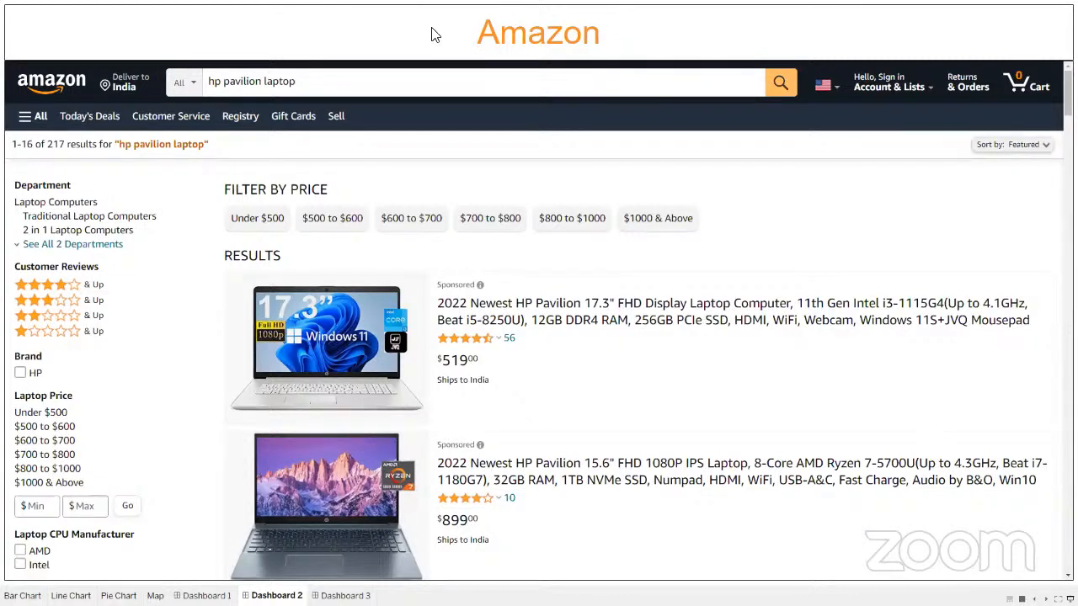
pyautogui.moveTo(15, 25); pyautogui.dragTo(141, 52)
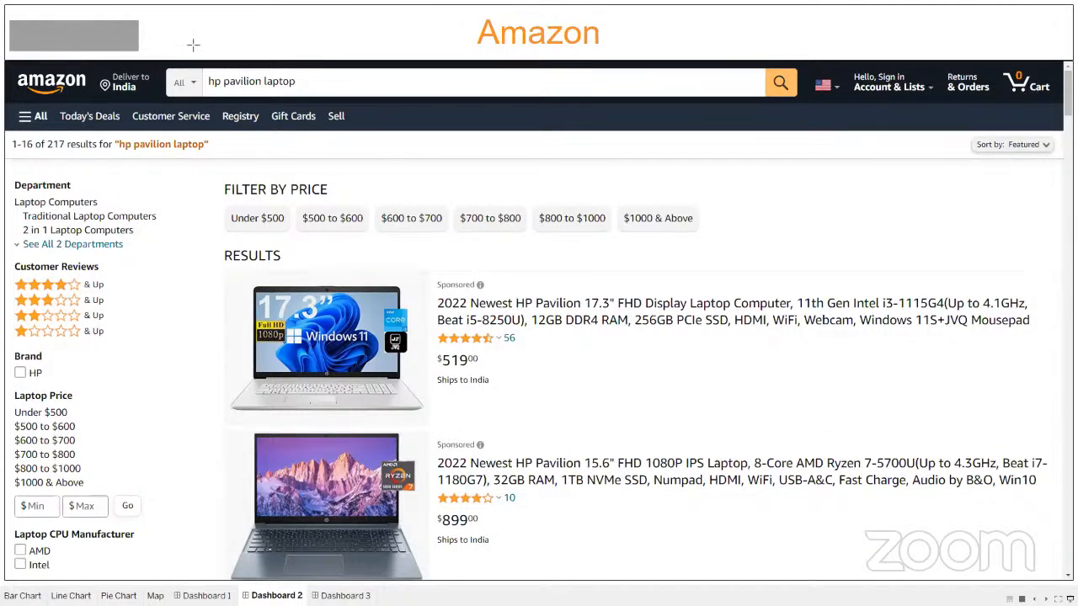
pyautogui.moveTo(80, 36); pyautogui.dragTo(24, 37)
pyautogui.press('Escape')
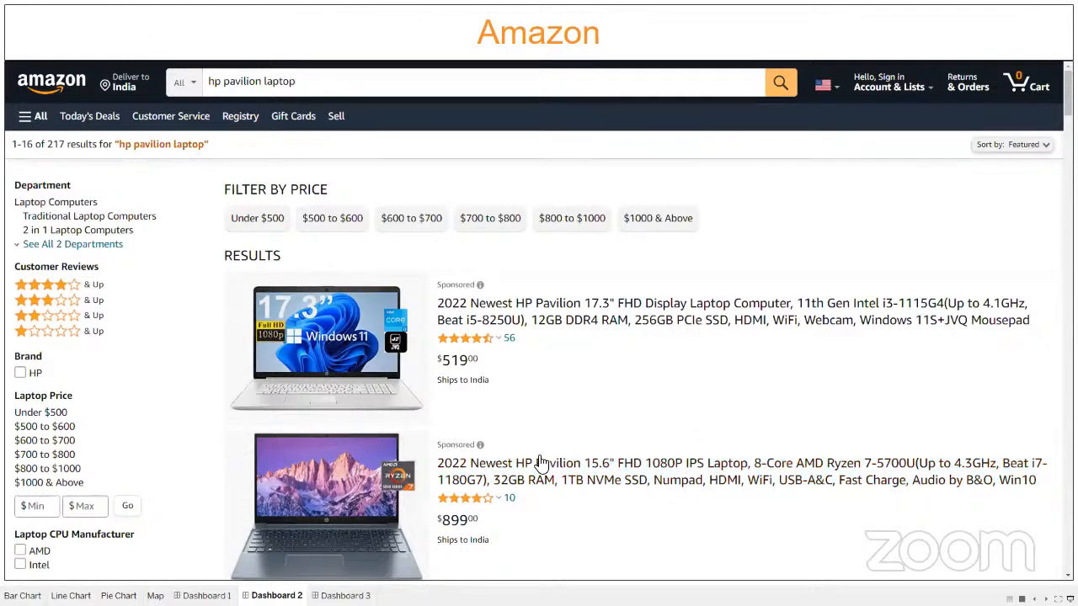
pyautogui.press('Escape')
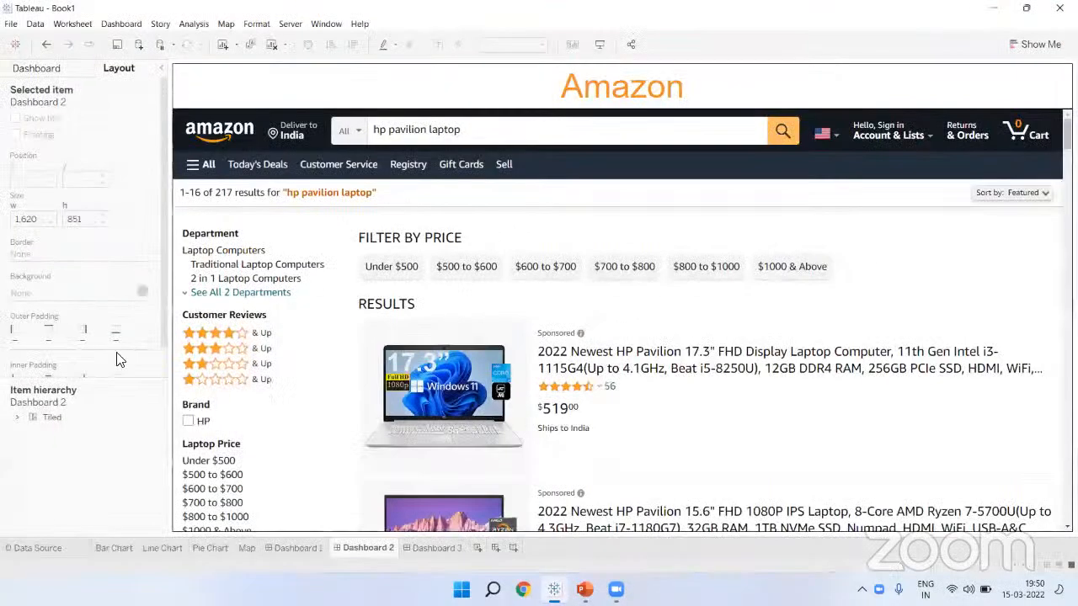
# Add a narrow horizontal container before the Amazon title on Dashboard 2 and place a navigation button in it
pyautogui.click(62, 72)
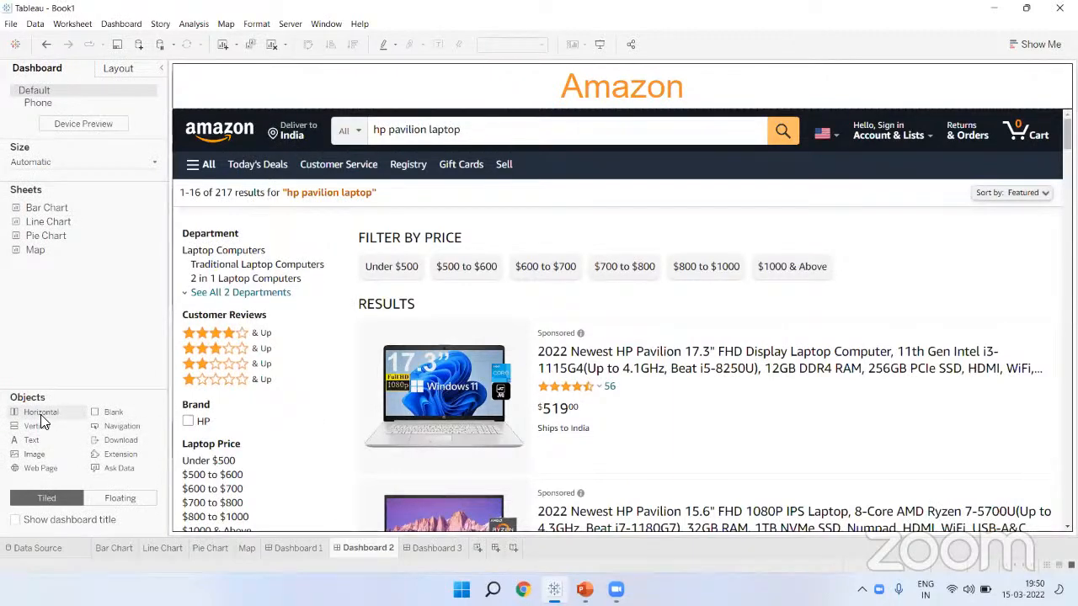
pyautogui.moveTo(42, 421); pyautogui.dragTo(188, 92)
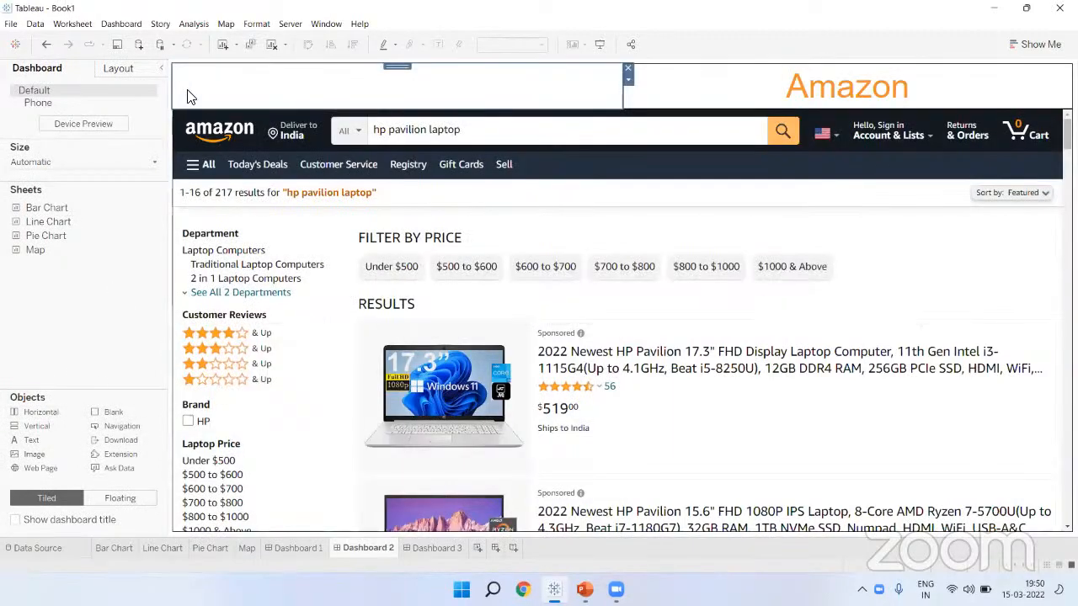
pyautogui.moveTo(623, 97); pyautogui.dragTo(215, 74)
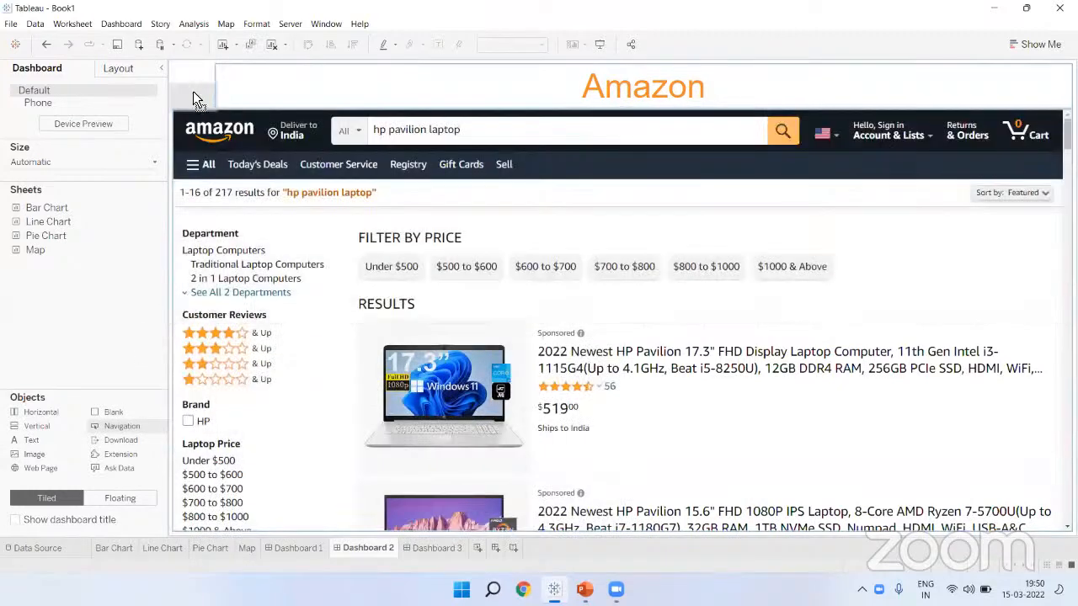
pyautogui.moveTo(193, 91); pyautogui.dragTo(193, 89)
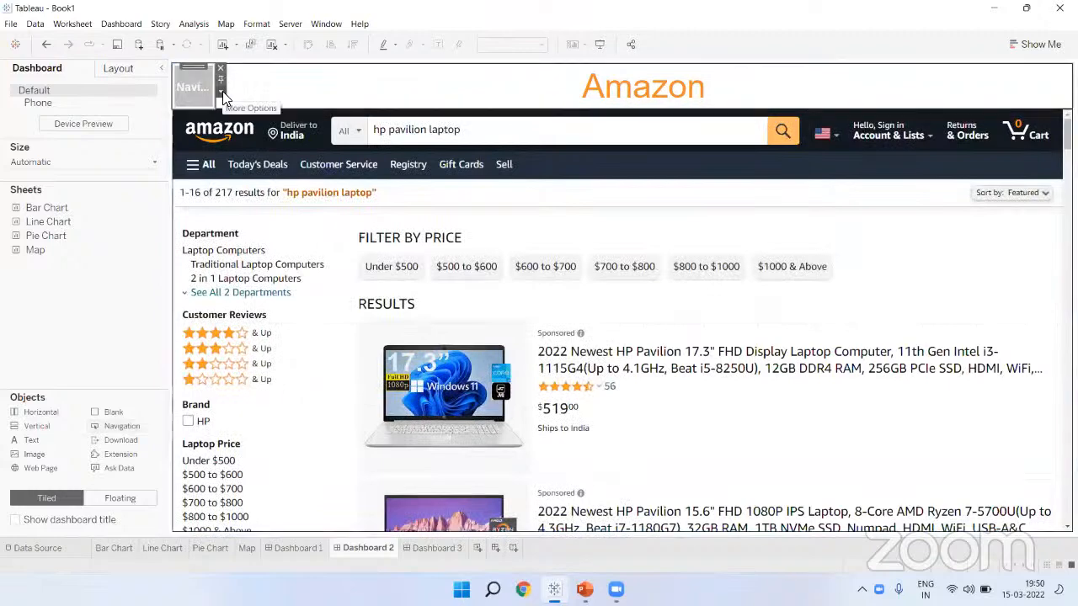
# Edit the new navigation button so that it navigates to Dashboard 1
pyautogui.click(220, 91)
pyautogui.click(237, 108)
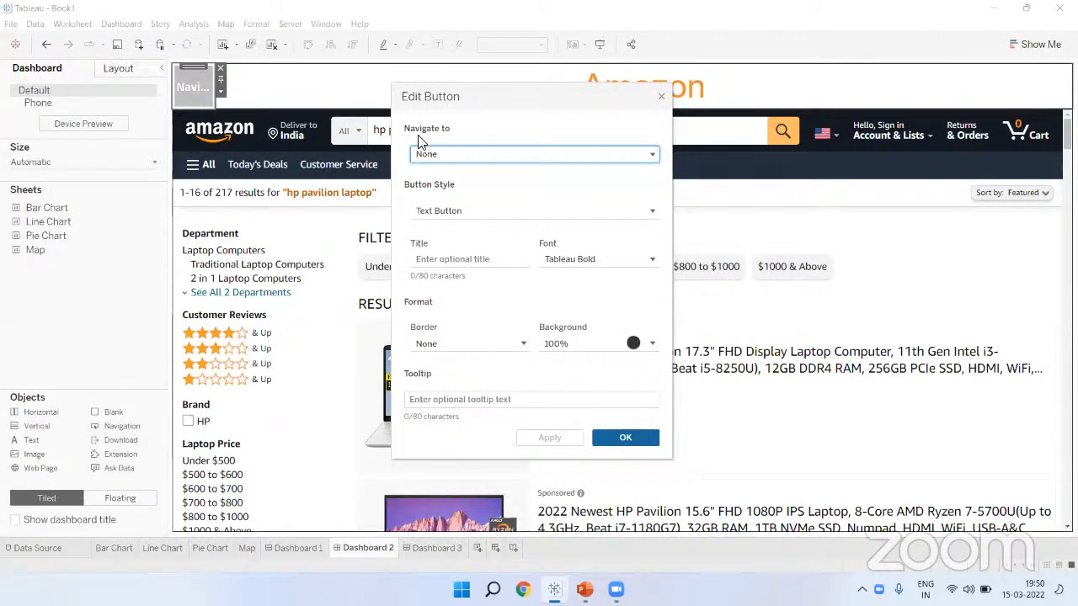
pyautogui.click(447, 155)
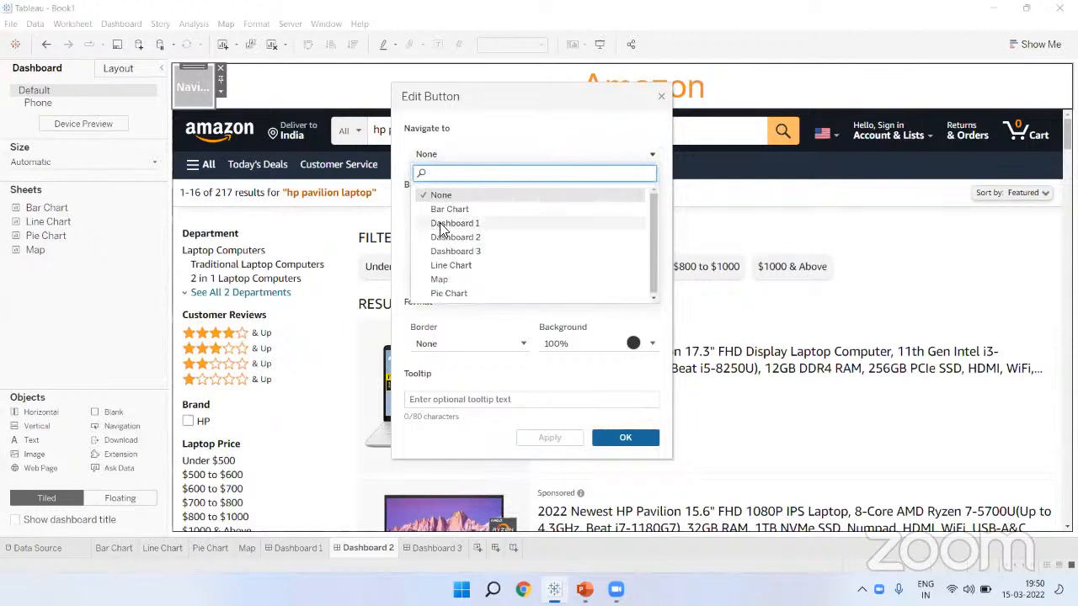
pyautogui.click(444, 224)
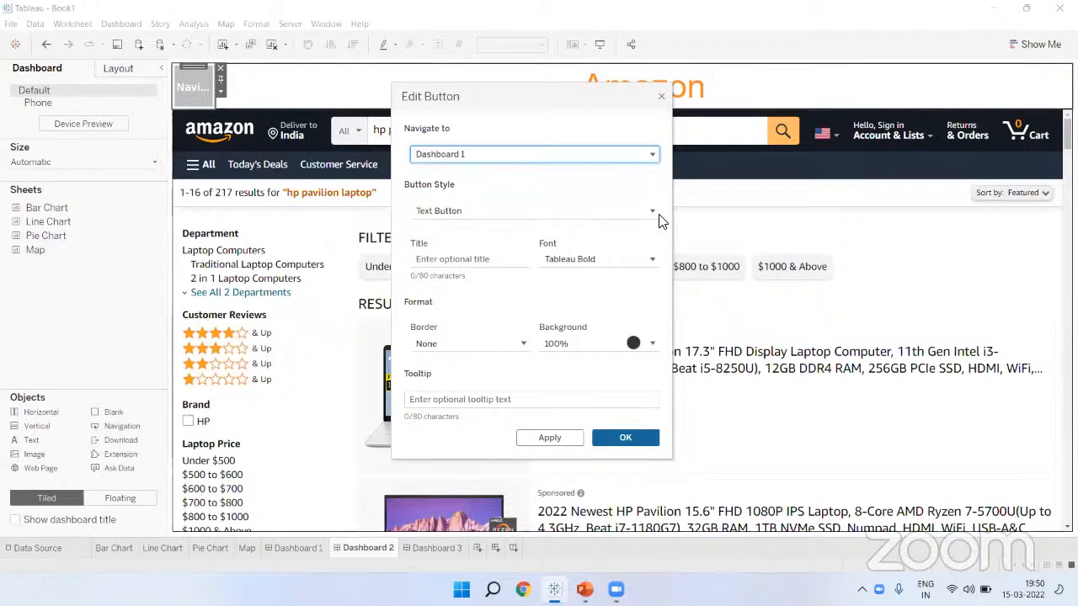
# Change the button style to Image Button and use the green left-arrow image 1g-7 from the Arrows shapes folder
pyautogui.click(530, 210)
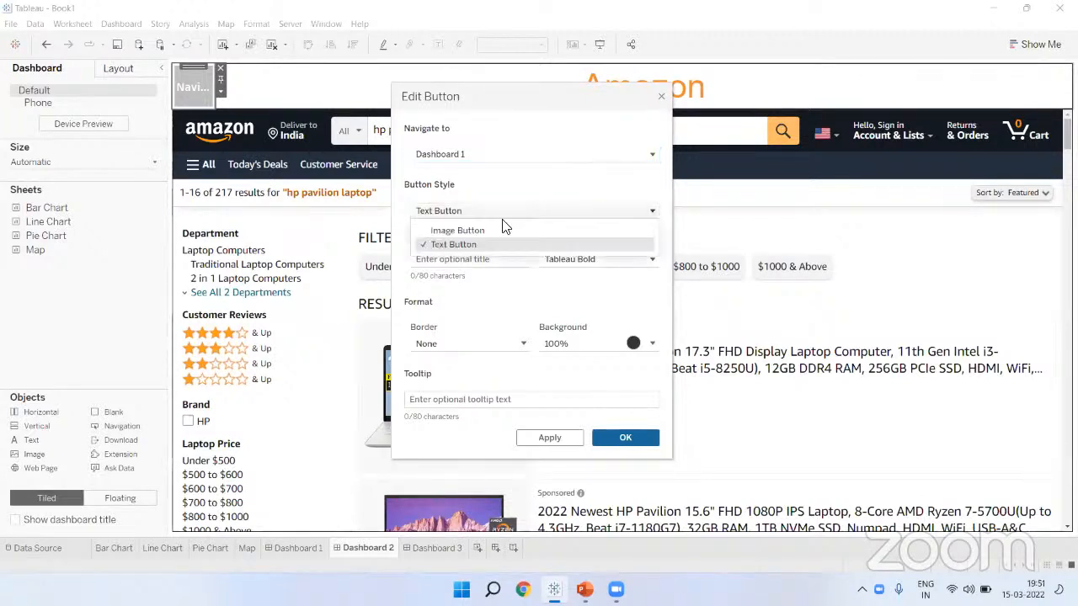
pyautogui.click(466, 233)
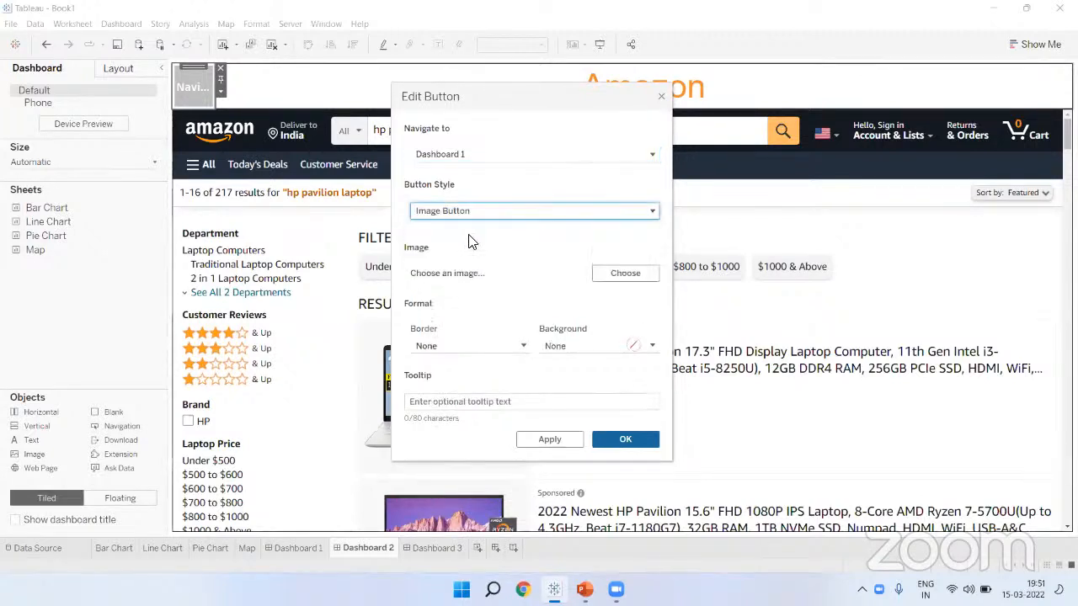
pyautogui.click(625, 275)
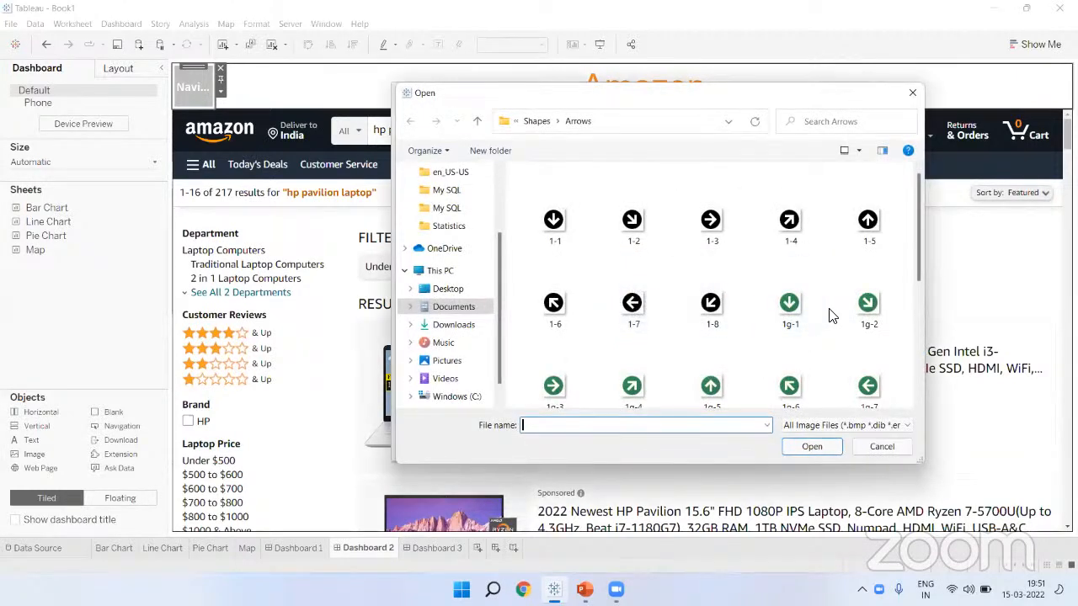
pyautogui.scroll(-2, 829, 315)
pyautogui.click(863, 261)
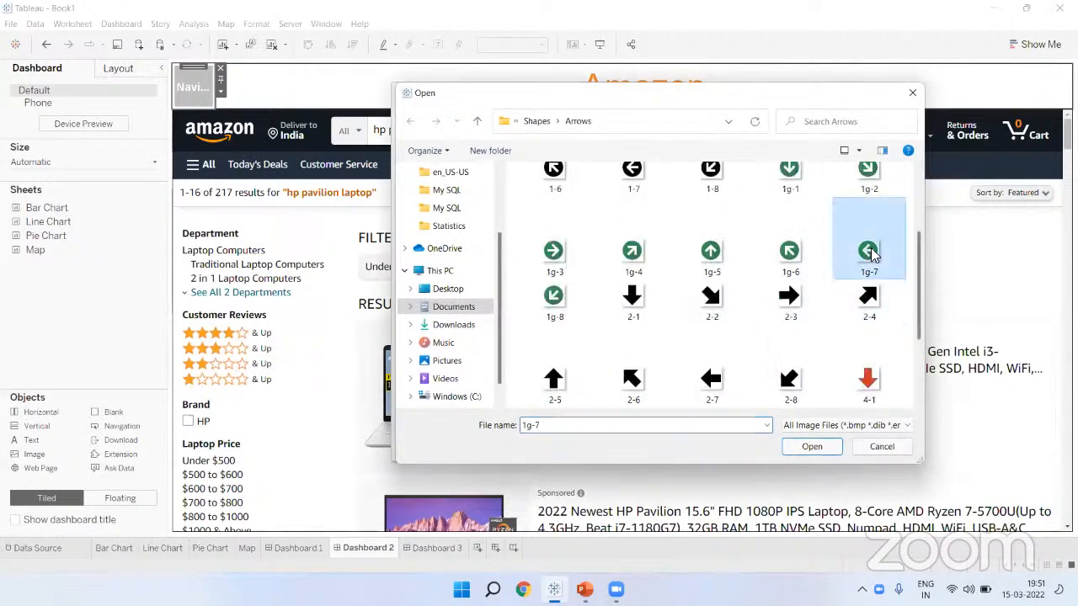
pyautogui.click(811, 447)
# Give the button the tooltip "Go to Sales Dashboard" and accept its settings
pyautogui.click(506, 402)
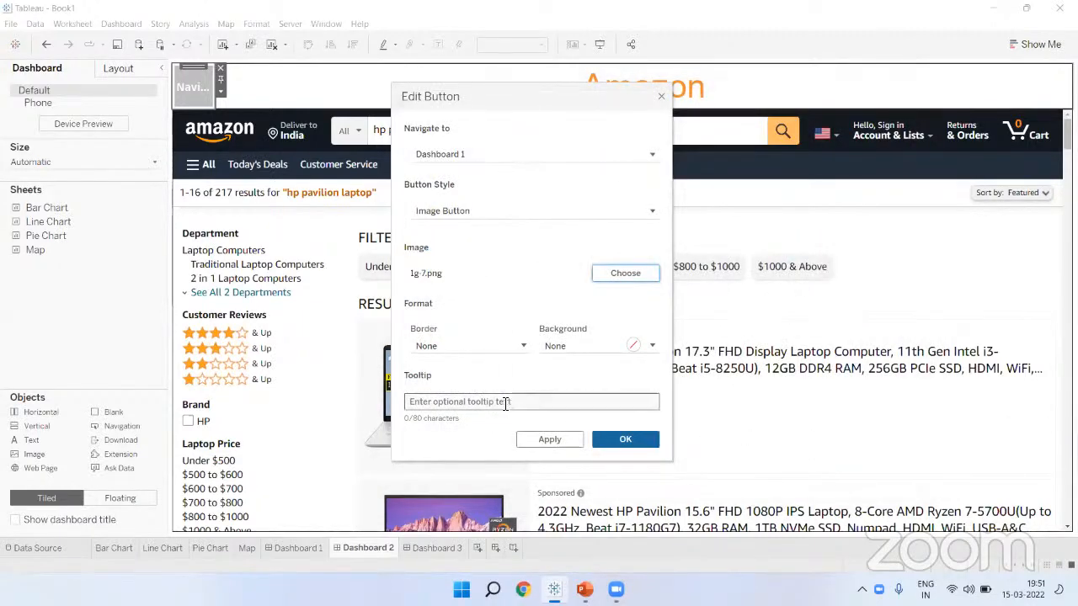
pyautogui.write('Go to')
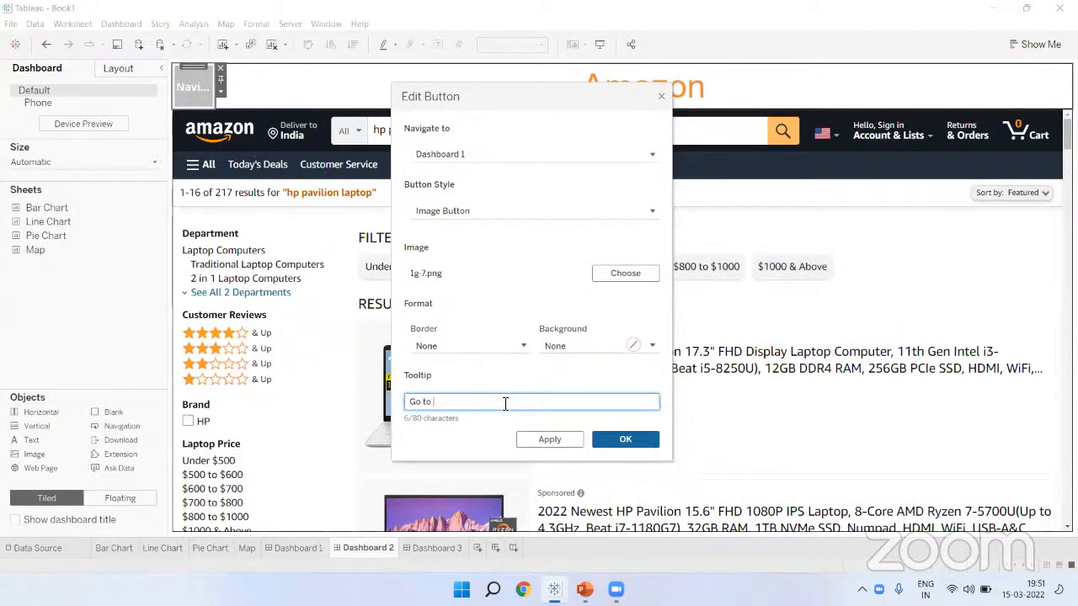
pyautogui.write(' Sales Dashboard')
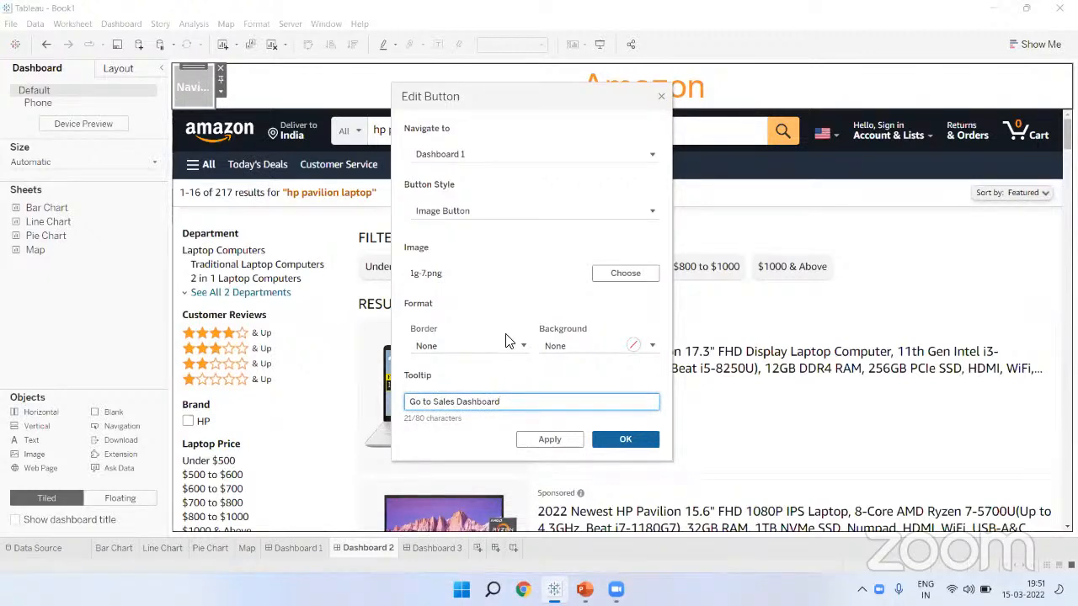
pyautogui.click(623, 441)
pyautogui.click(25, 326)
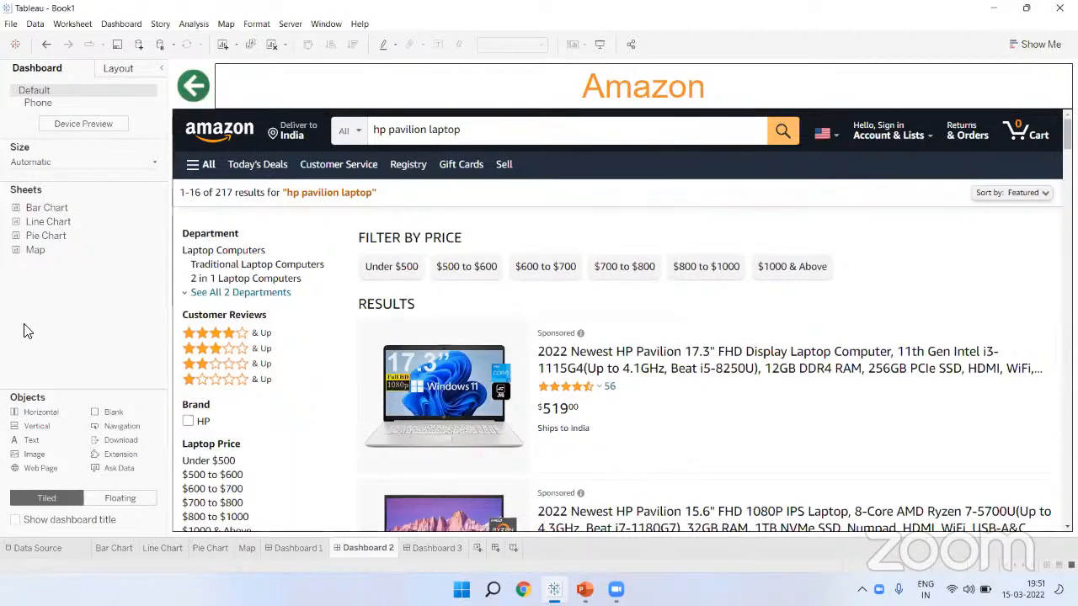
# Give the back button's container a solid border and enlarge the Amazon header row slightly
pyautogui.click(217, 110)
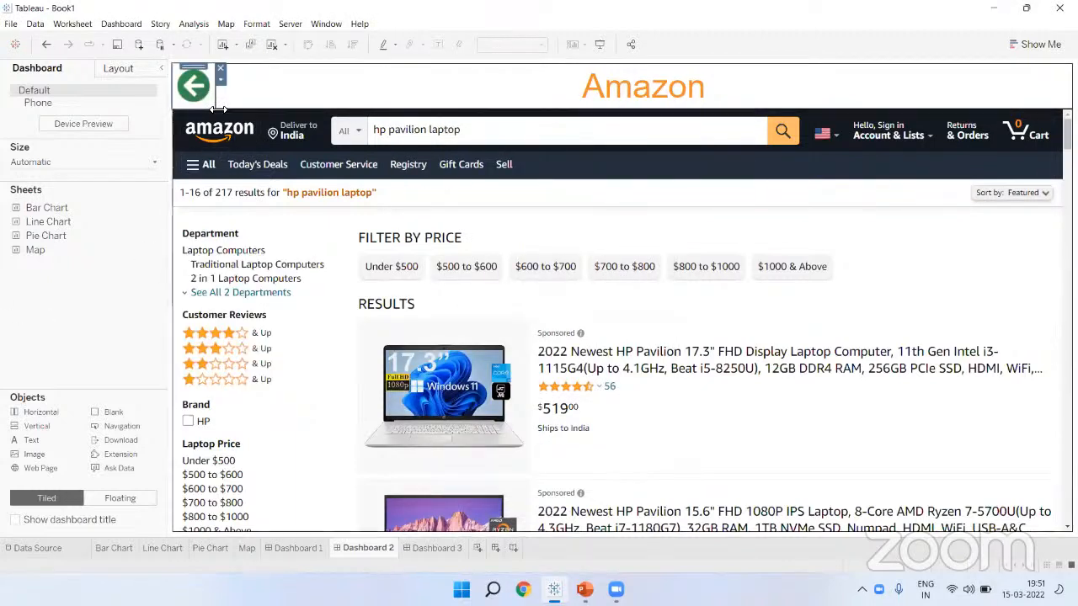
pyautogui.click(115, 69)
pyautogui.click(49, 255)
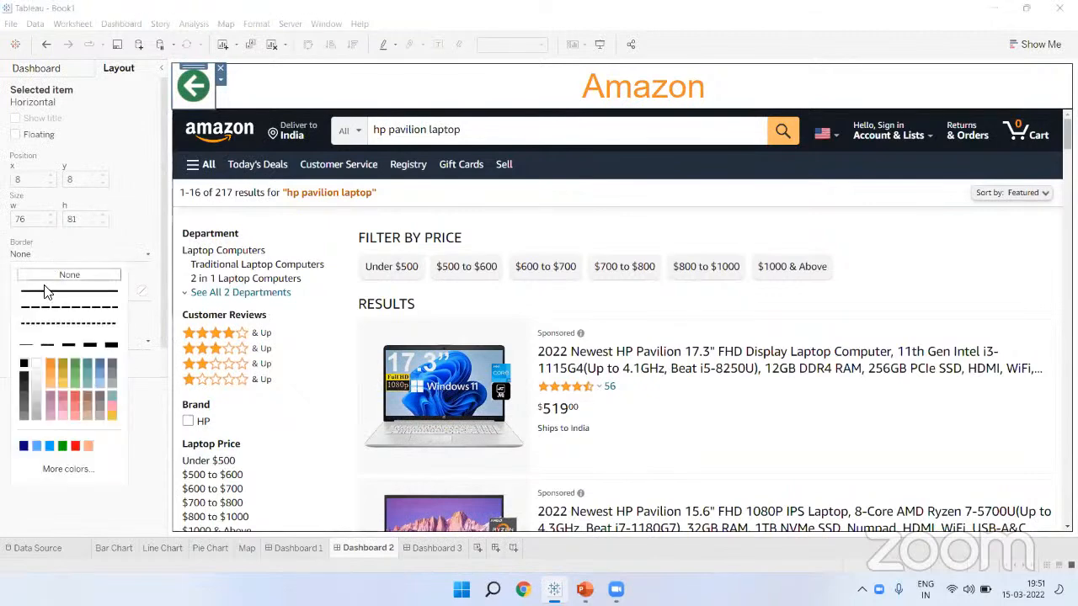
pyautogui.click(69, 291)
pyautogui.click(139, 217)
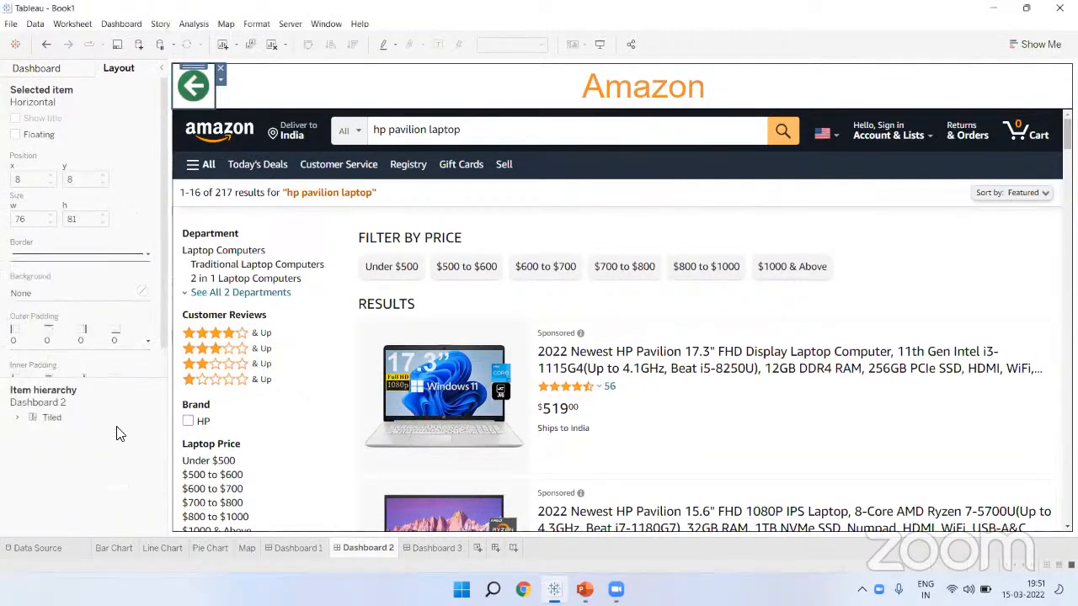
pyautogui.click(120, 455)
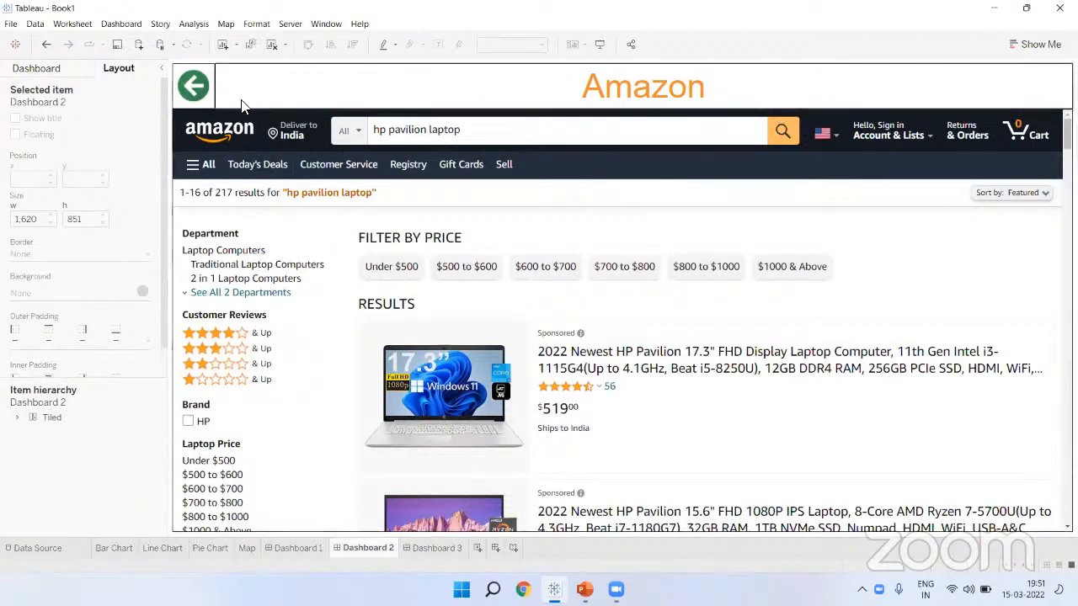
pyautogui.moveTo(250, 117); pyautogui.dragTo(221, 110)
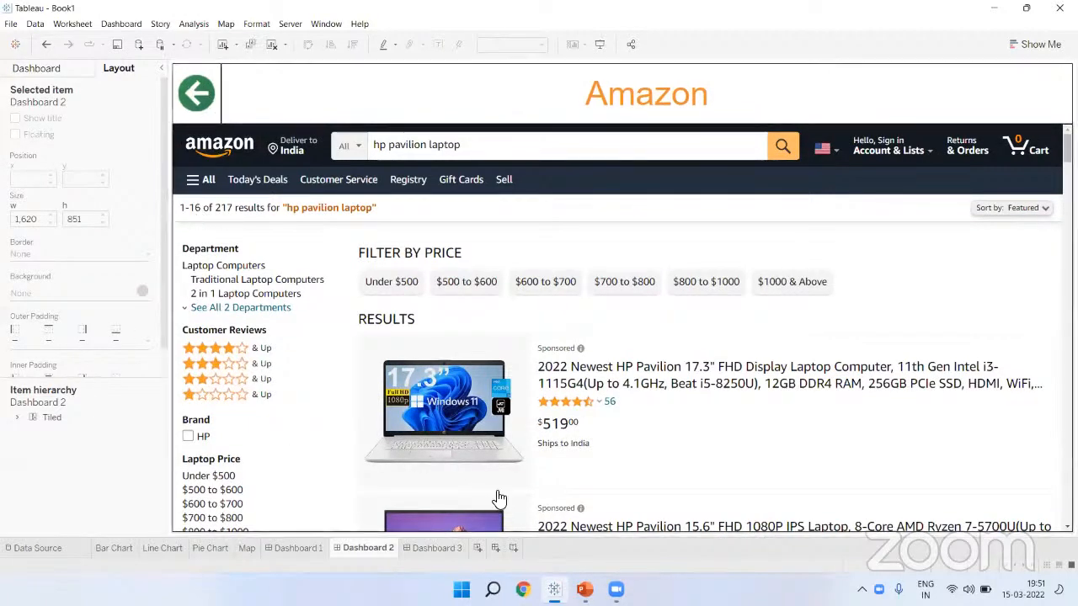
# Test both arrow buttons between Dashboard 1 and Dashboard 2 in presentation mode, and return to editing
pyautogui.click(300, 548)
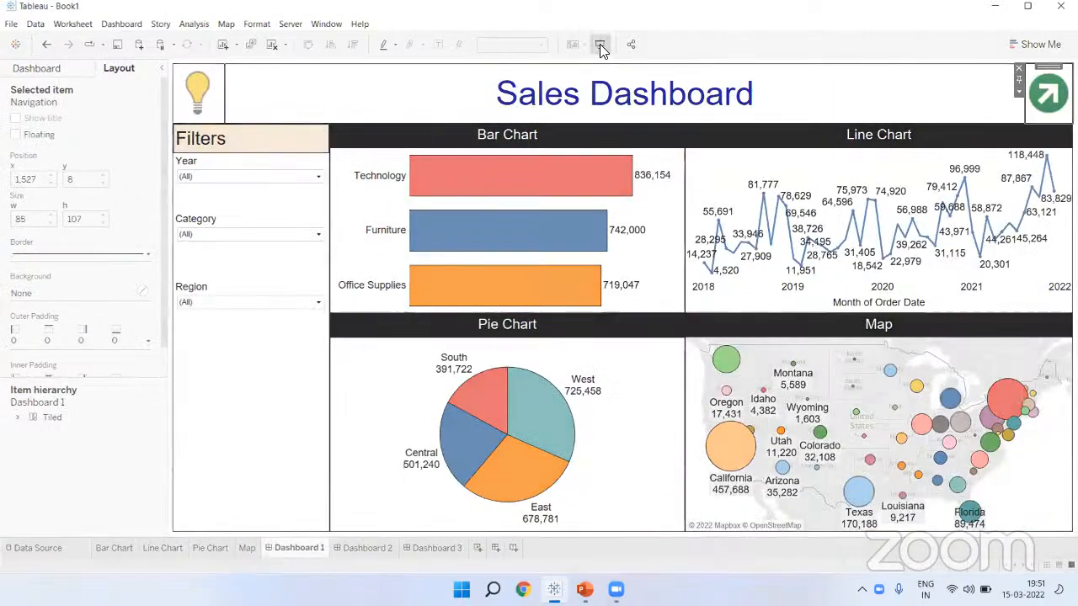
pyautogui.click(600, 44)
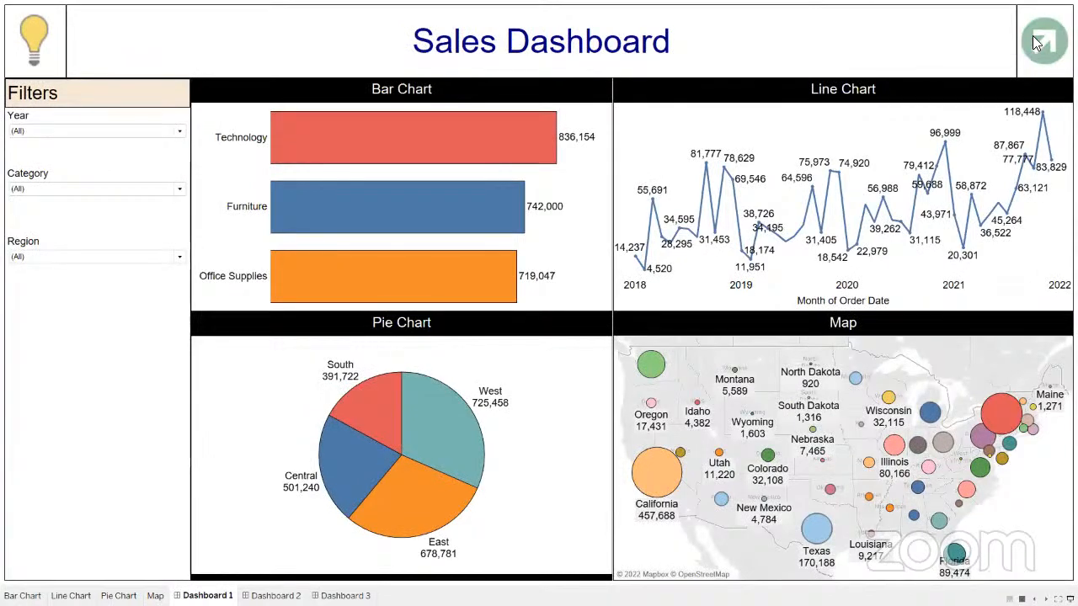
pyautogui.click(1034, 38)
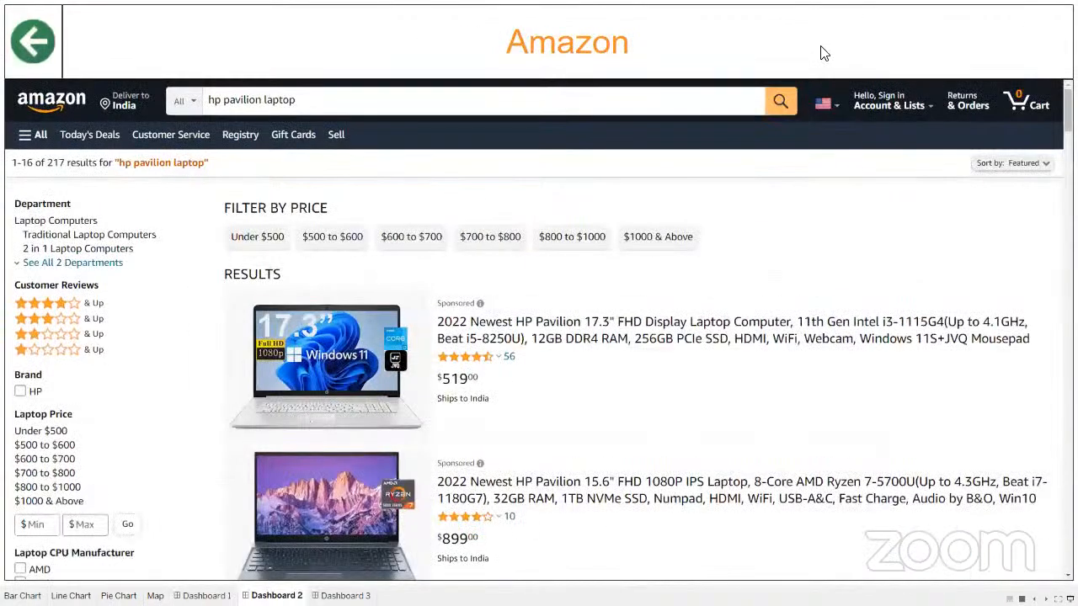
pyautogui.click(32, 42)
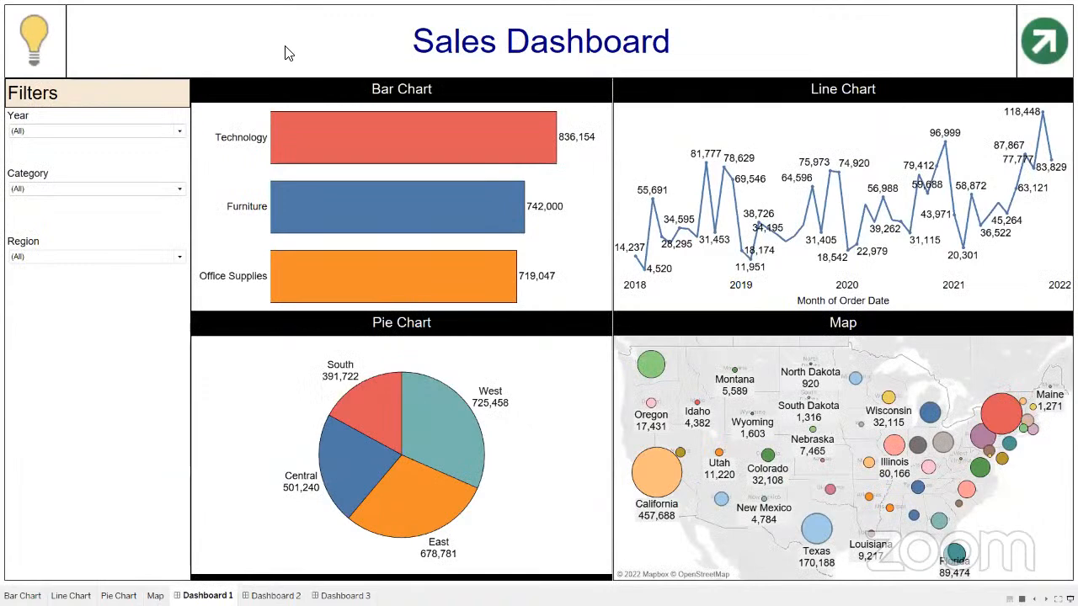
pyautogui.click(1049, 52)
pyautogui.click(35, 39)
pyautogui.press('Escape')
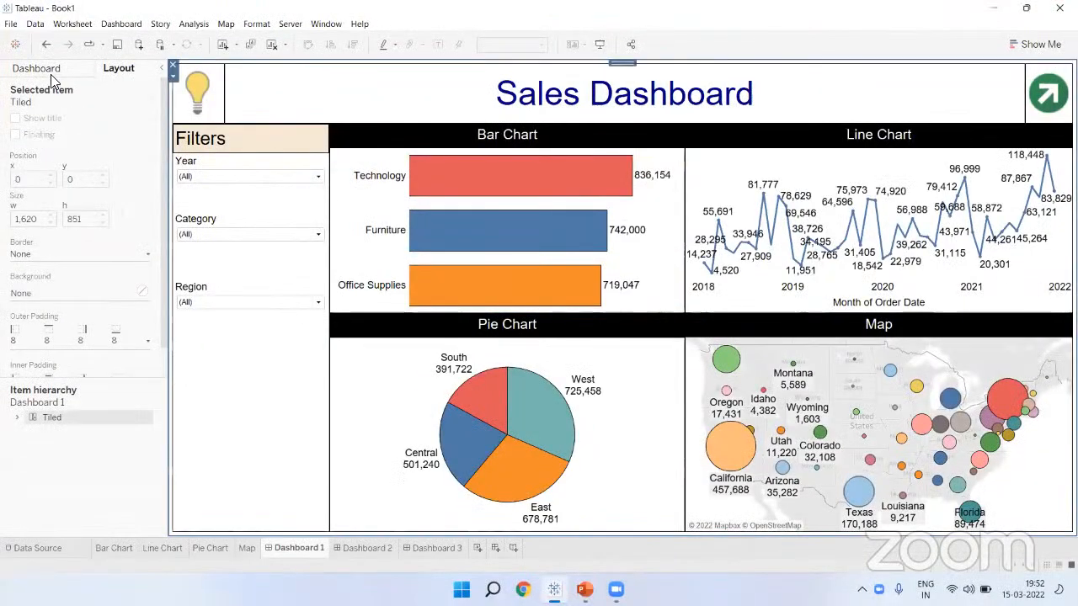
# Remove the thin vertical divider between the bar chart and the pie chart on Dashboard 3
pyautogui.click(51, 74)
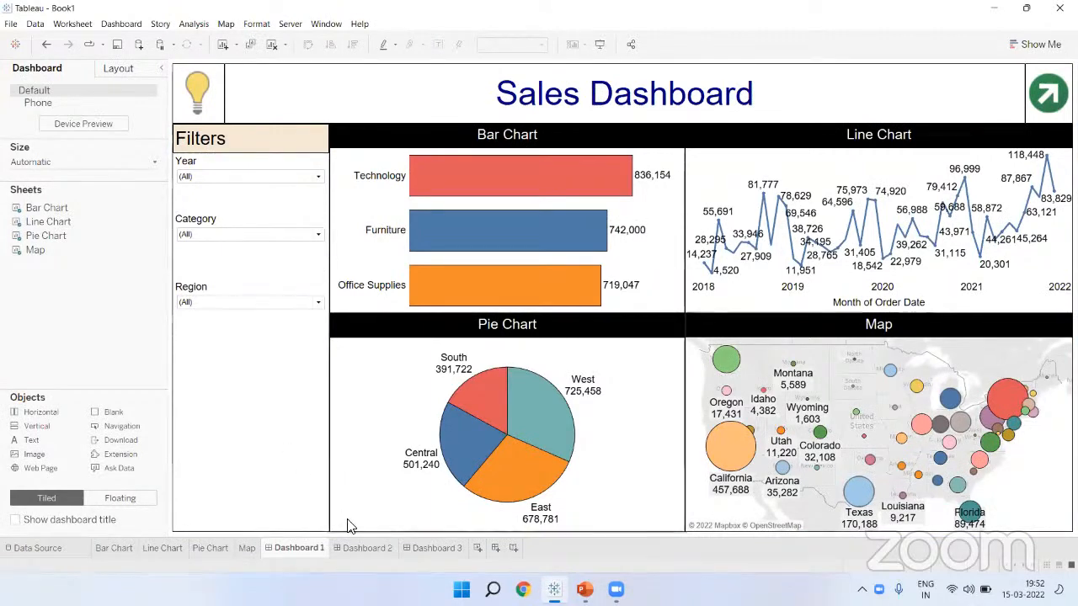
pyautogui.click(429, 549)
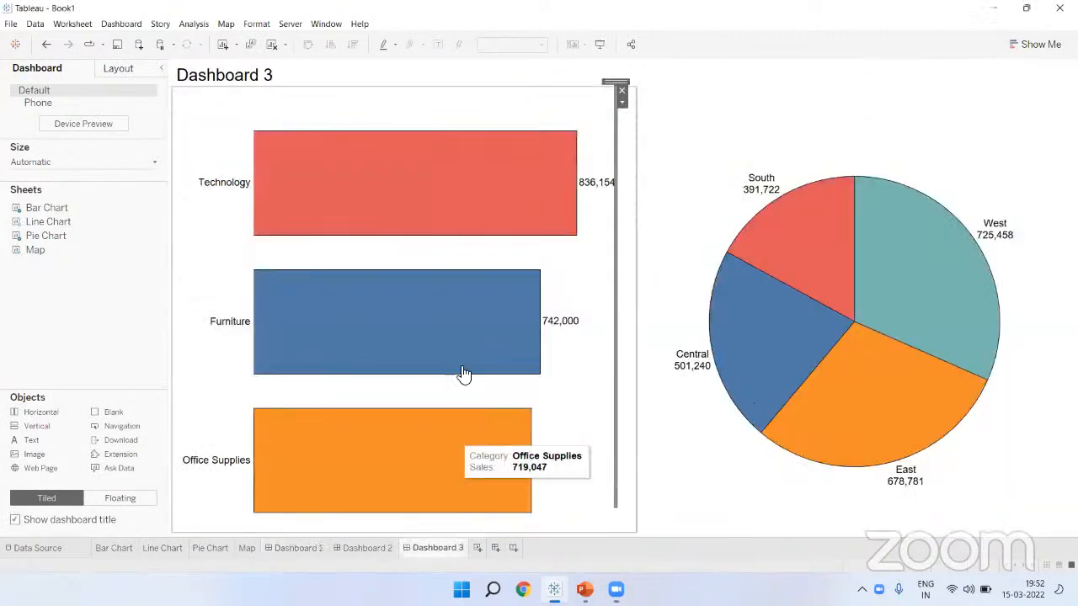
pyautogui.click(704, 125)
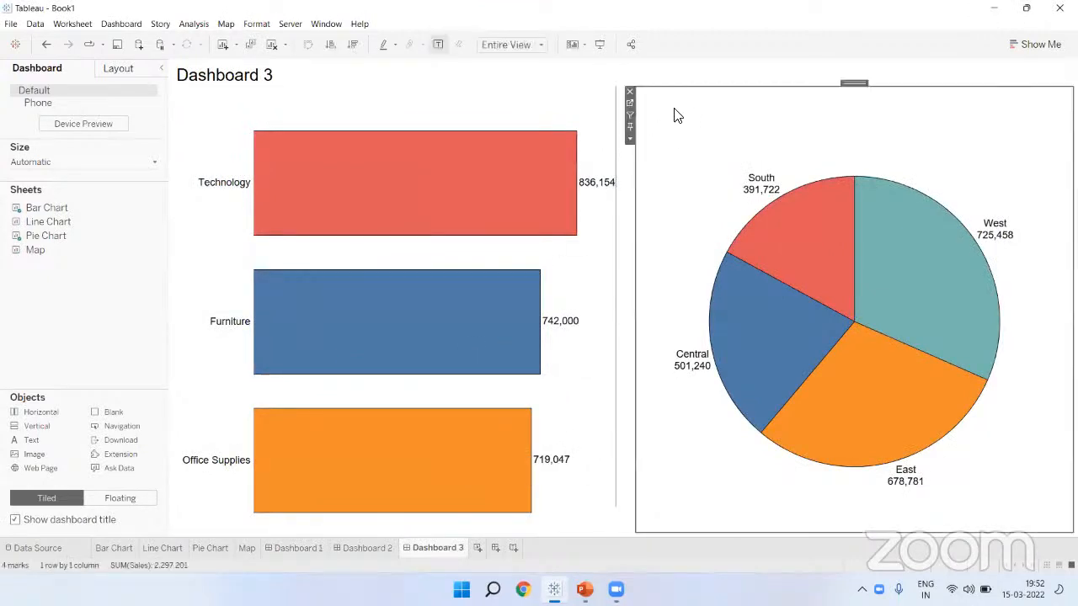
pyautogui.click(613, 99)
pyautogui.click(617, 99)
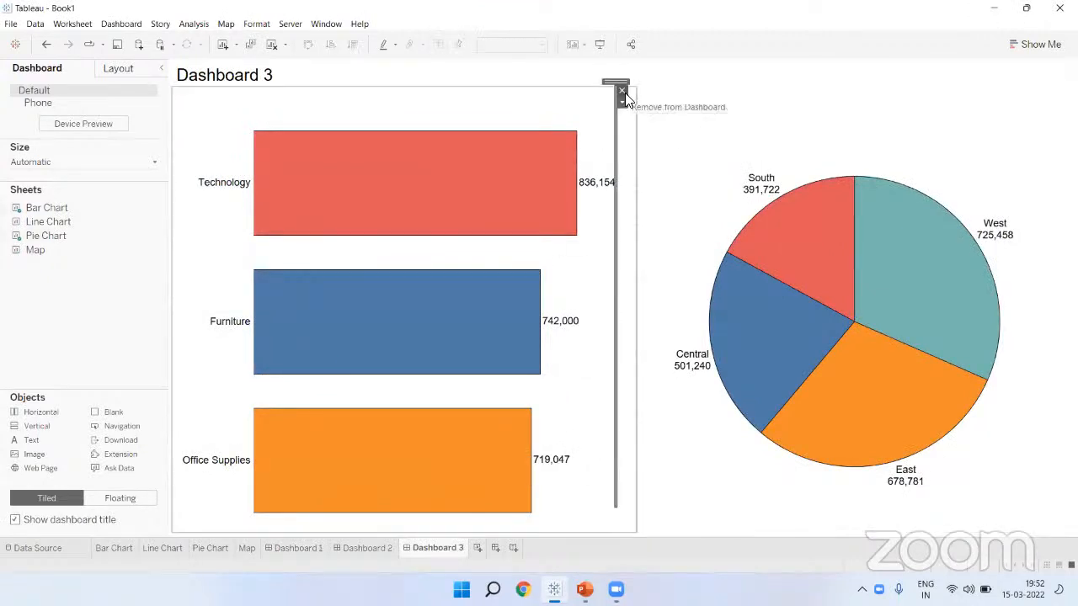
pyautogui.click(620, 91)
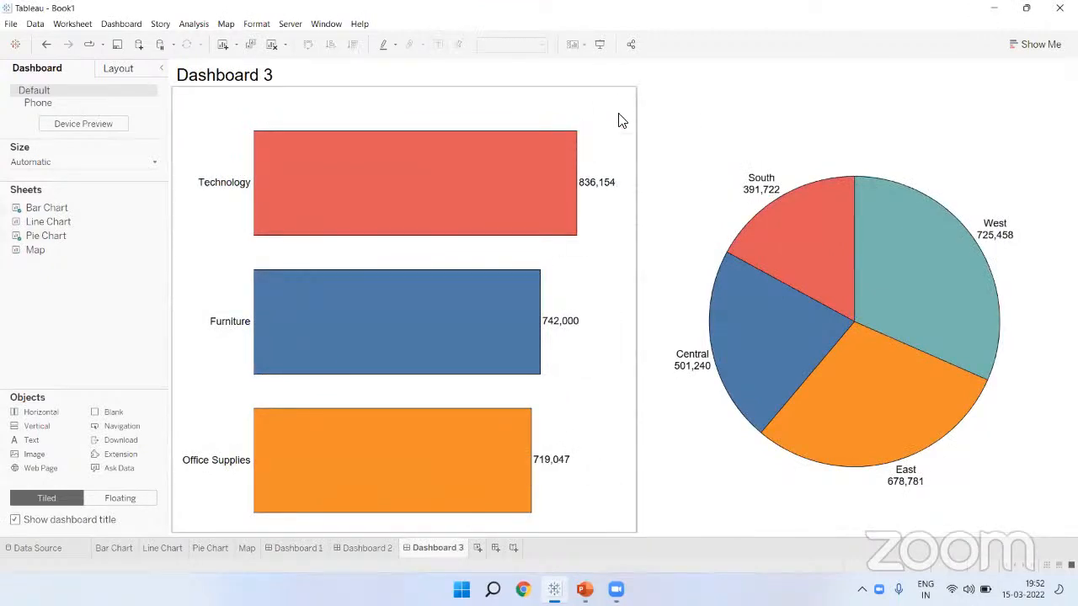
# Add a floating Download button above the charts on Dashboard 3, level with the dashboard title
pyautogui.click(120, 497)
pyautogui.moveTo(118, 440); pyautogui.dragTo(559, 69)
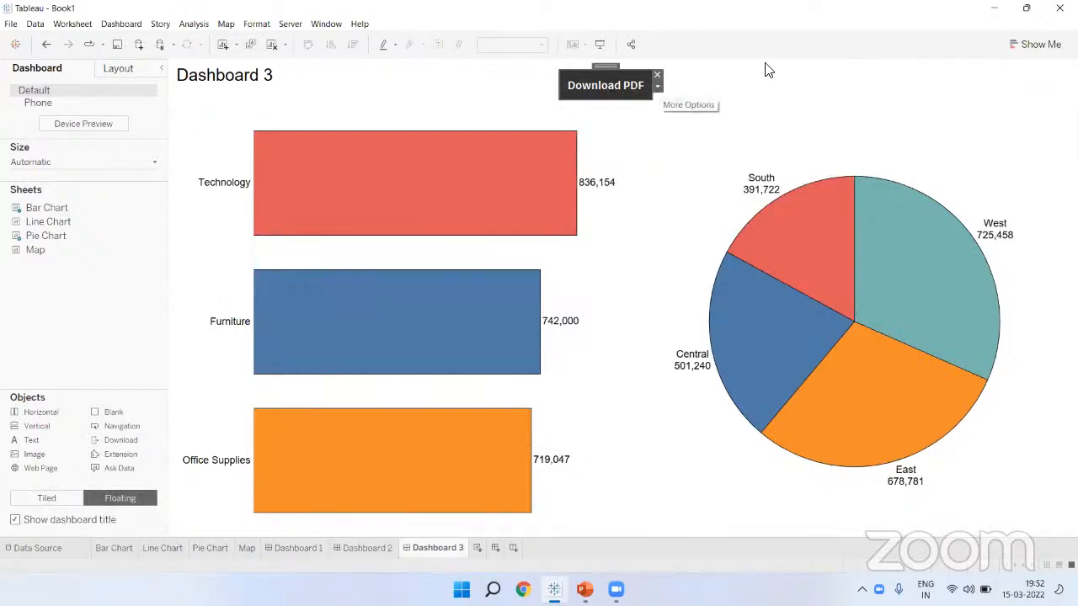
pyautogui.moveTo(782, 81)
pyautogui.mouseDown()
pyautogui.moveTo(787, 123)
pyautogui.moveTo(807, 100)
pyautogui.moveTo(818, 116)
pyautogui.moveTo(894, 78)
pyautogui.moveTo(891, 96)
pyautogui.mouseUp()
pyautogui.moveTo(796, 174)
pyautogui.mouseDown()
pyautogui.moveTo(811, 156)
pyautogui.moveTo(864, 169)
pyautogui.moveTo(879, 147)
pyautogui.moveTo(842, 151)
pyautogui.mouseUp()
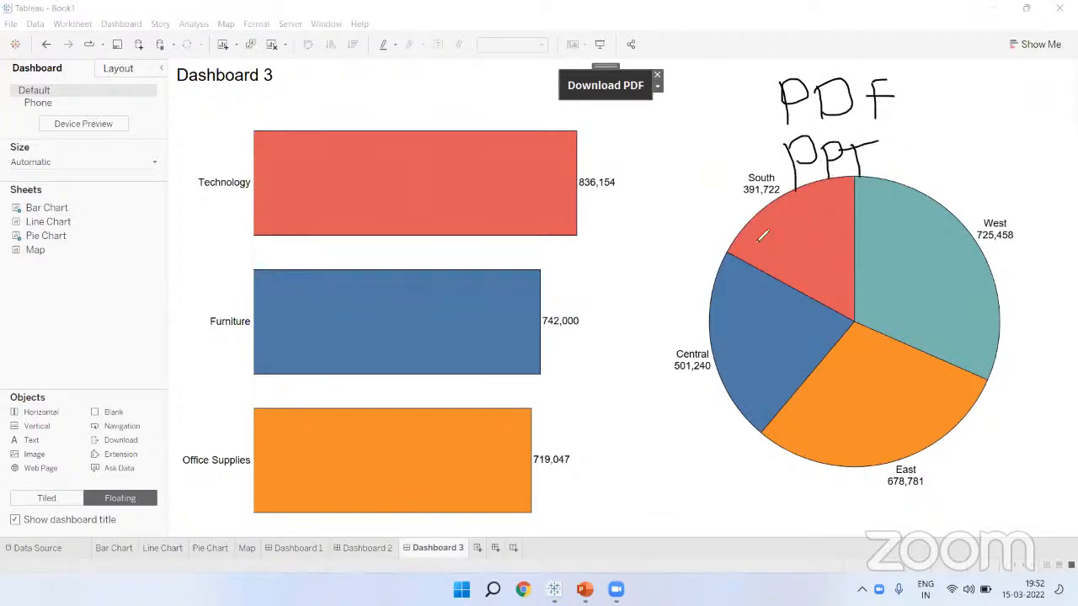
pyautogui.moveTo(768, 216); pyautogui.dragTo(787, 209)
pyautogui.moveTo(780, 210)
pyautogui.mouseDown()
pyautogui.moveTo(791, 242)
pyautogui.moveTo(891, 231)
pyautogui.moveTo(896, 268)
pyautogui.mouseUp()
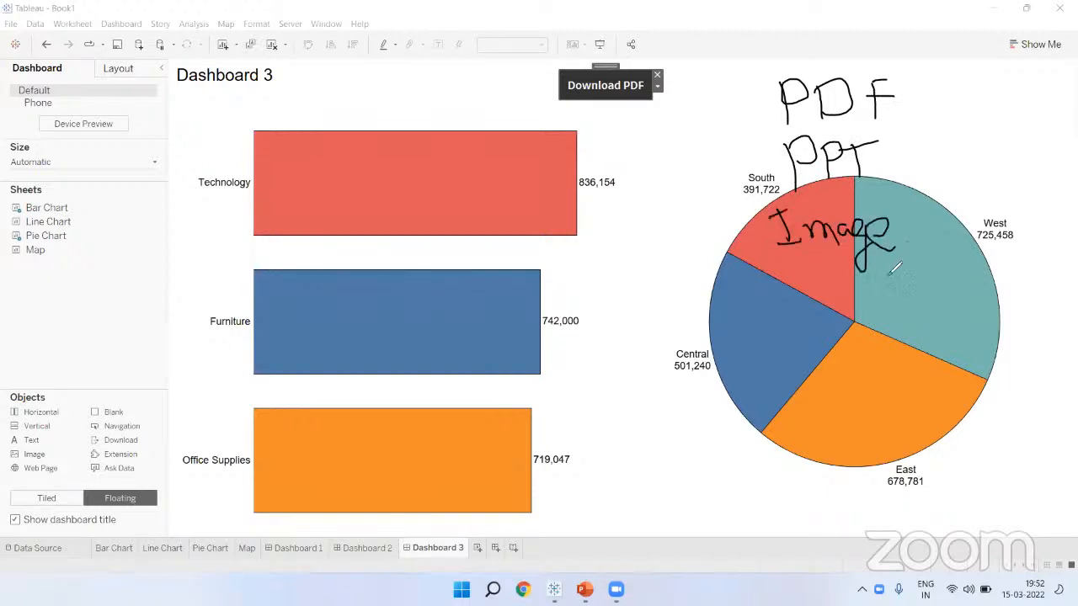
pyautogui.moveTo(816, 295)
pyautogui.mouseDown()
pyautogui.moveTo(834, 327)
pyautogui.moveTo(861, 301)
pyautogui.moveTo(895, 305)
pyautogui.moveTo(909, 286)
pyautogui.moveTo(937, 303)
pyautogui.moveTo(944, 292)
pyautogui.moveTo(937, 342)
pyautogui.mouseUp()
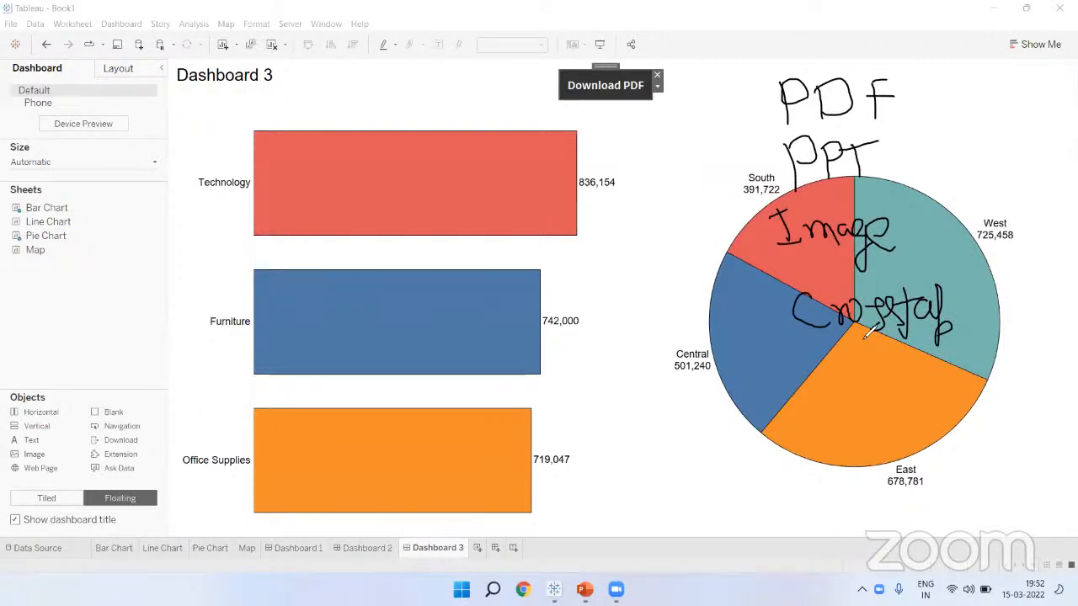
pyautogui.click(746, 67)
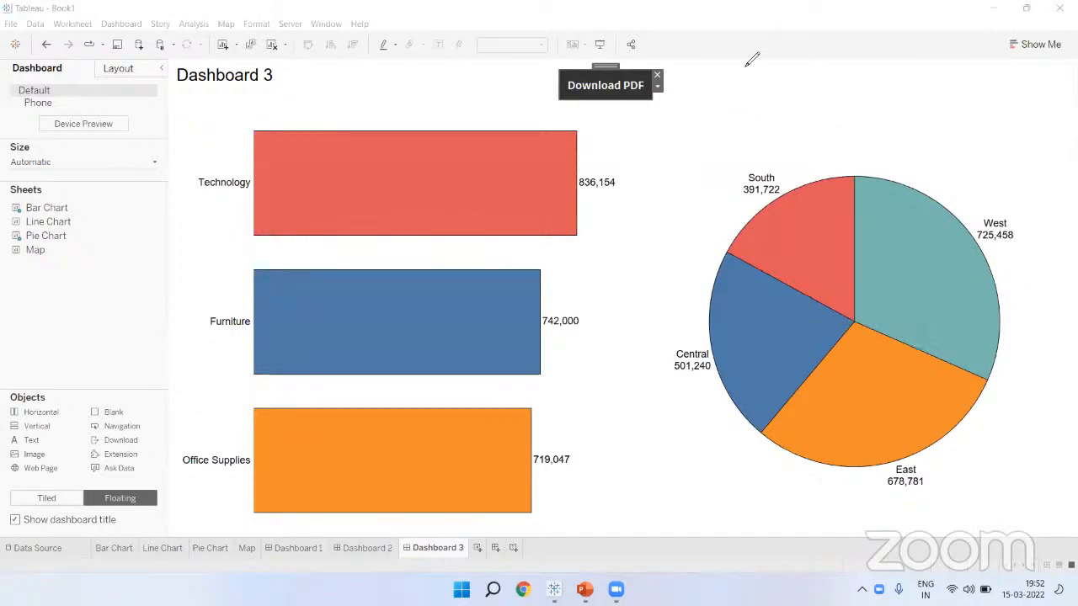
# Switch the computer's Wi-Fi connection to the secured 5 GHz network and check the connection status
pyautogui.click(968, 589)
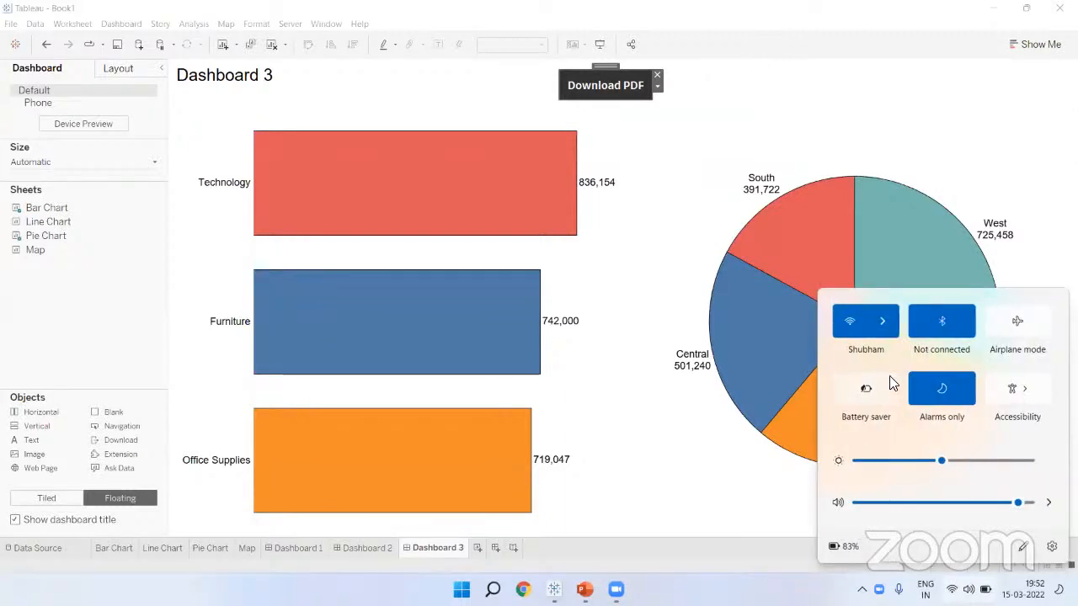
pyautogui.click(883, 329)
pyautogui.click(930, 419)
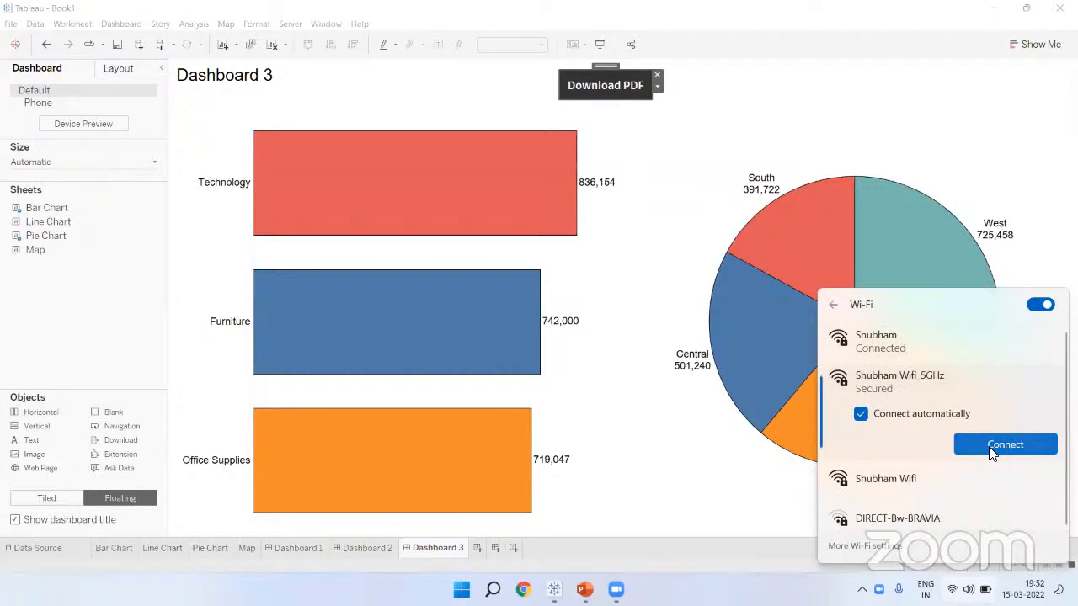
pyautogui.click(989, 446)
pyautogui.click(670, 396)
pyautogui.click(669, 395)
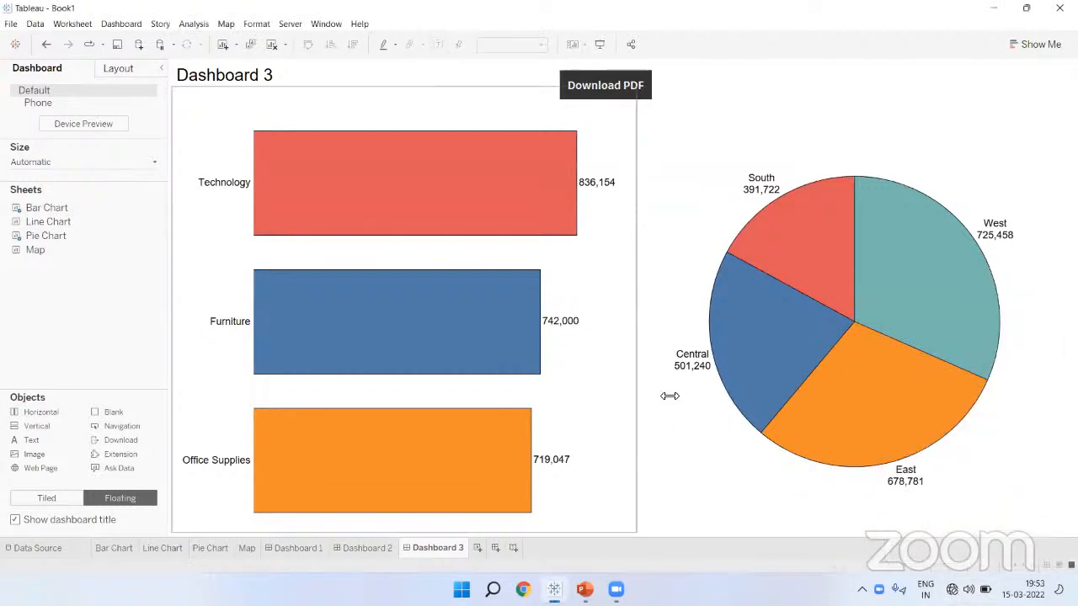
pyautogui.click(953, 589)
pyautogui.click(953, 589)
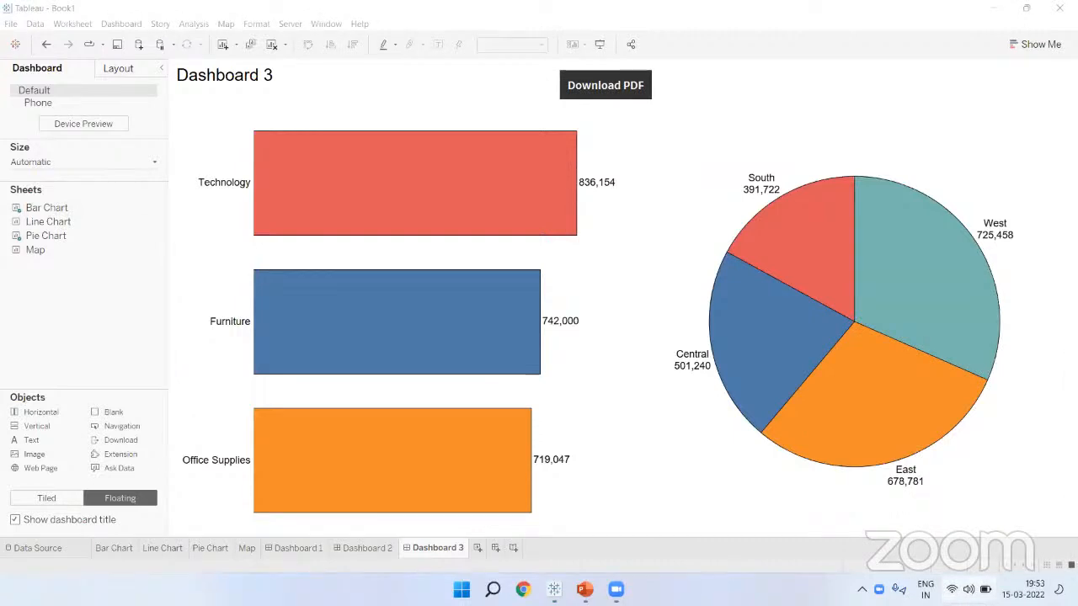
# Move the floating Download PDF button to the upper-right corner of Dashboard 3, above the pie chart
pyautogui.click(235, 255)
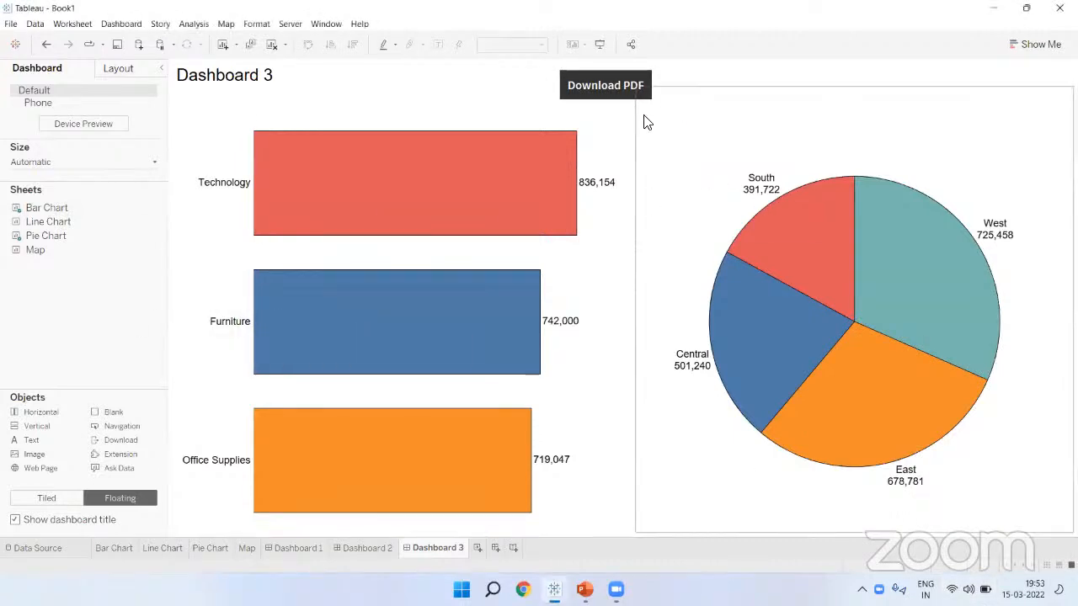
pyautogui.click(628, 85)
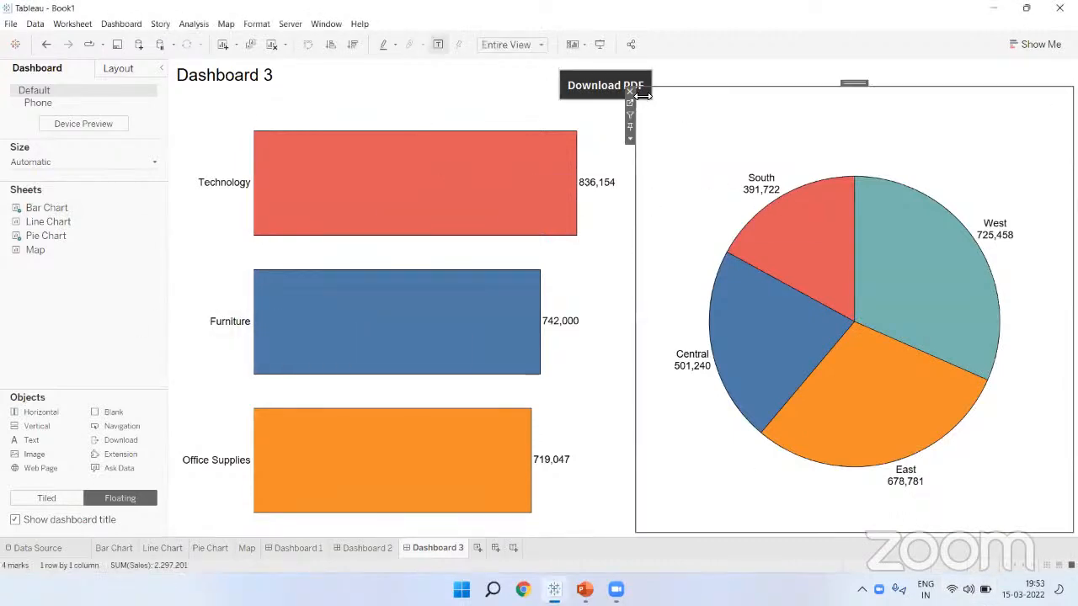
pyautogui.moveTo(605, 79); pyautogui.dragTo(1022, 66)
pyautogui.click(613, 99)
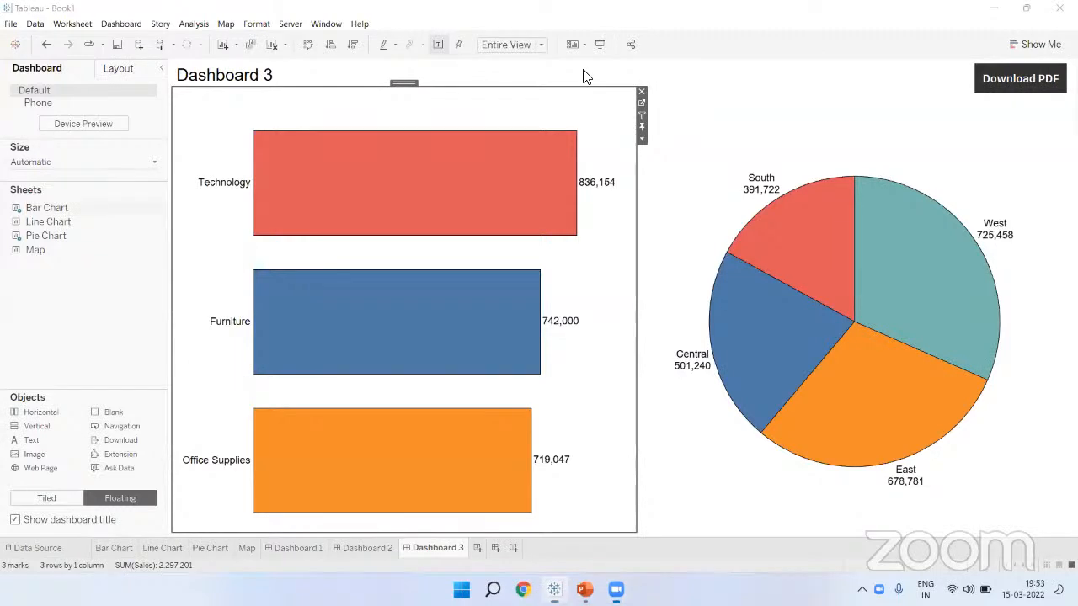
# Show Dashboard 3 in presentation mode and open the PDF export options with the Download PDF button
pyautogui.click(600, 44)
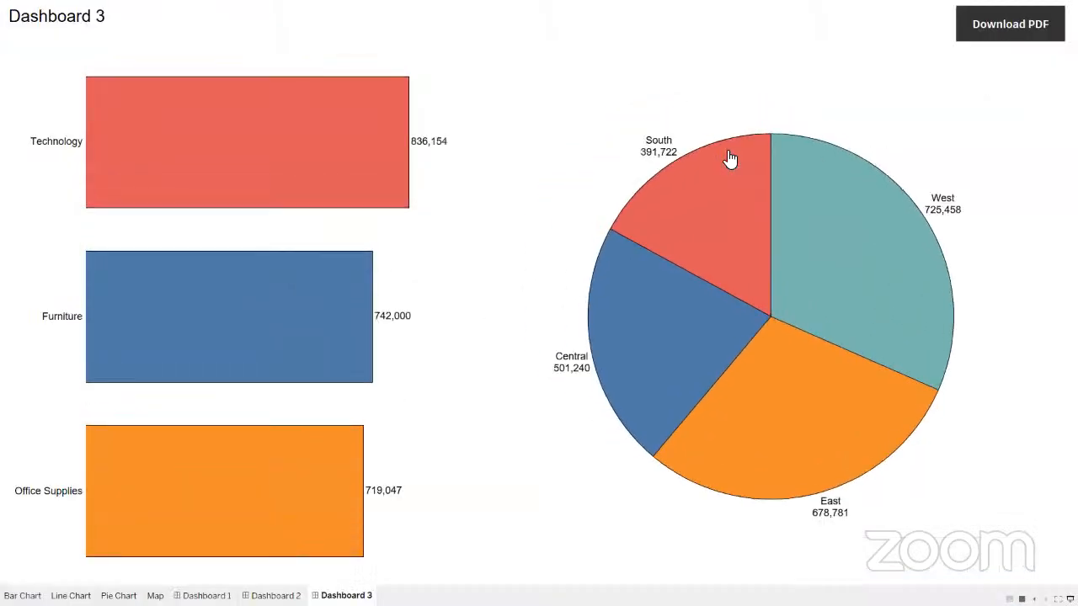
pyautogui.click(1015, 32)
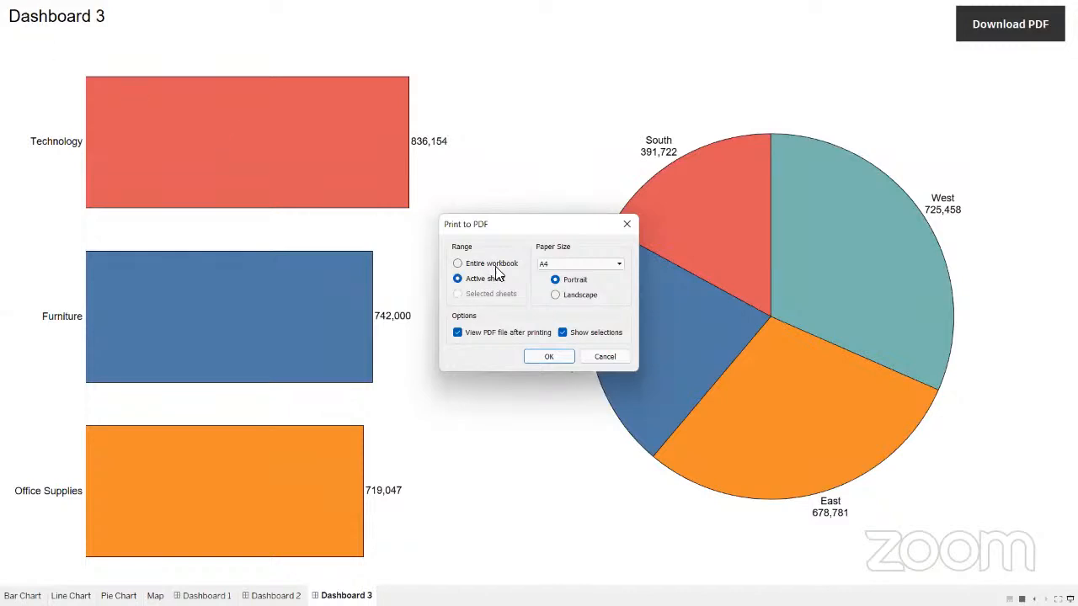
# Save the active sheet as an A4 portrait PDF named Book1 on the Desktop and view its page at 75%
pyautogui.click(549, 357)
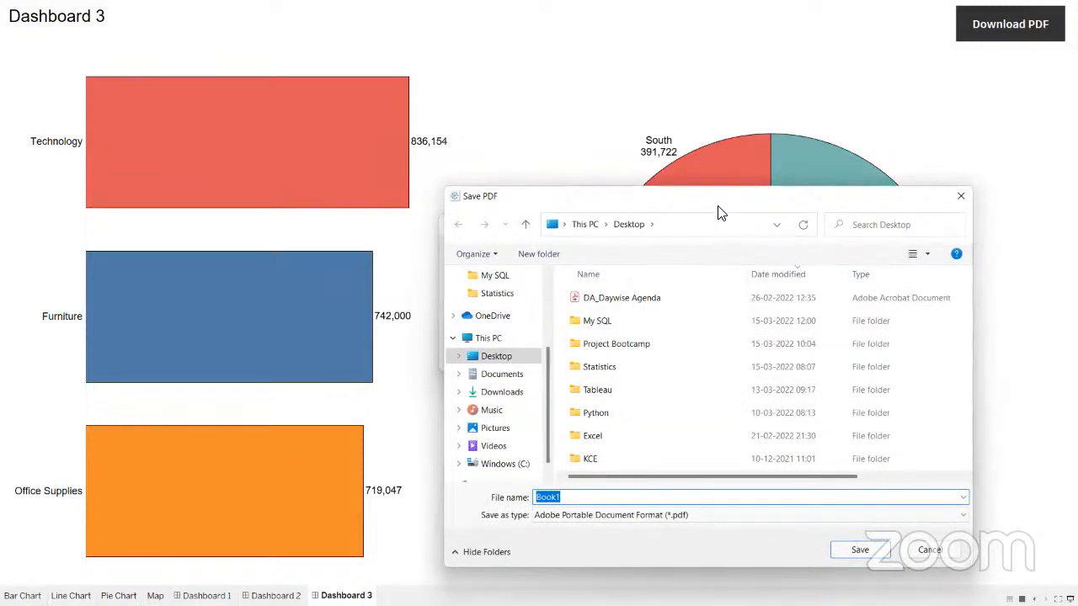
pyautogui.moveTo(719, 206); pyautogui.dragTo(614, 88)
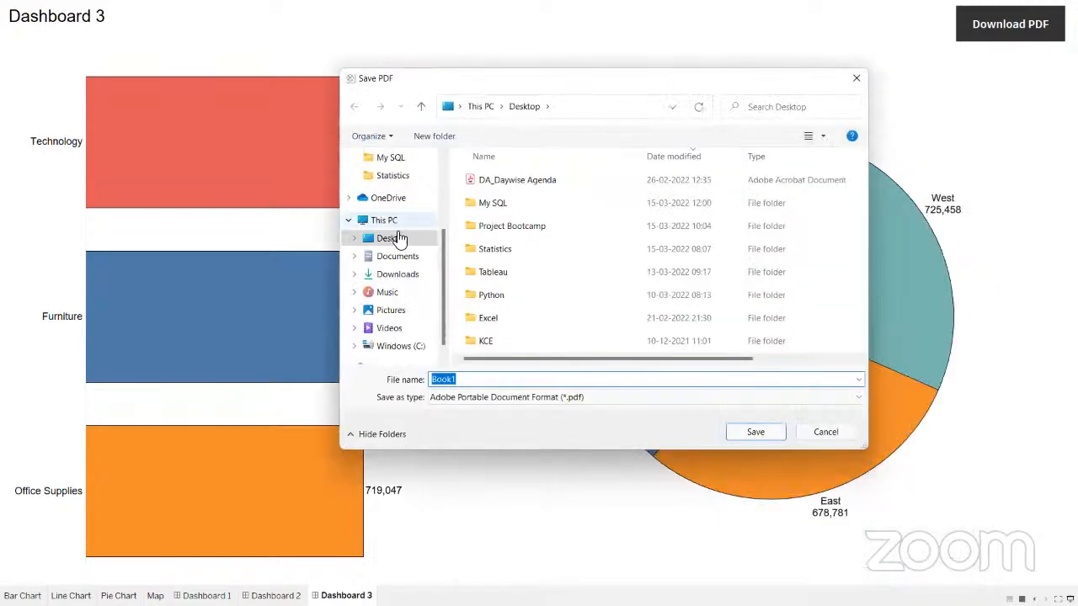
pyautogui.click(746, 432)
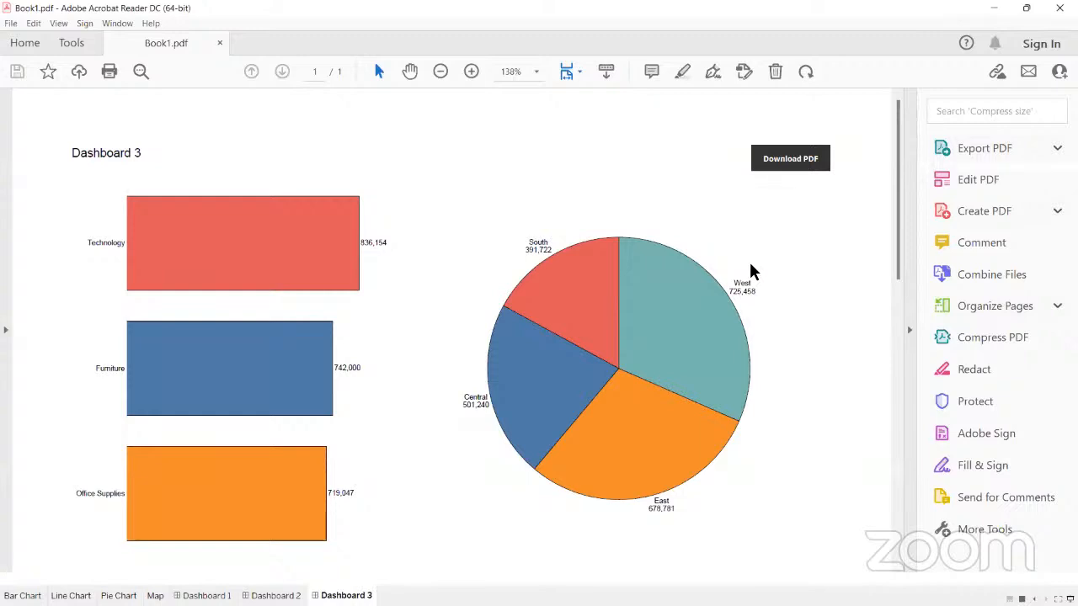
pyautogui.hotkey('ctrl', '1')
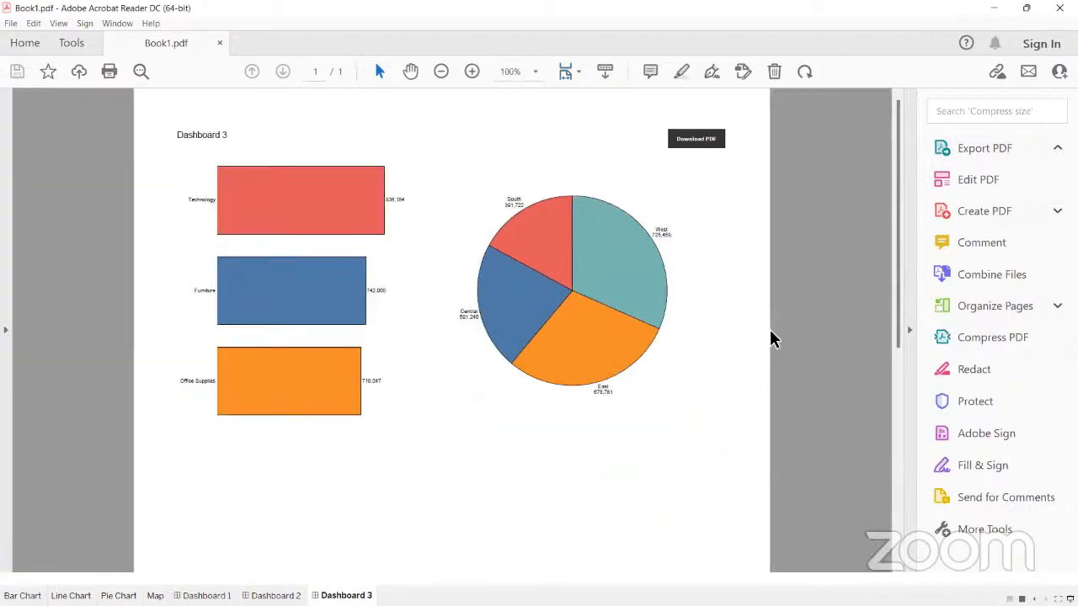
pyautogui.hotkey('ctrl', '-')
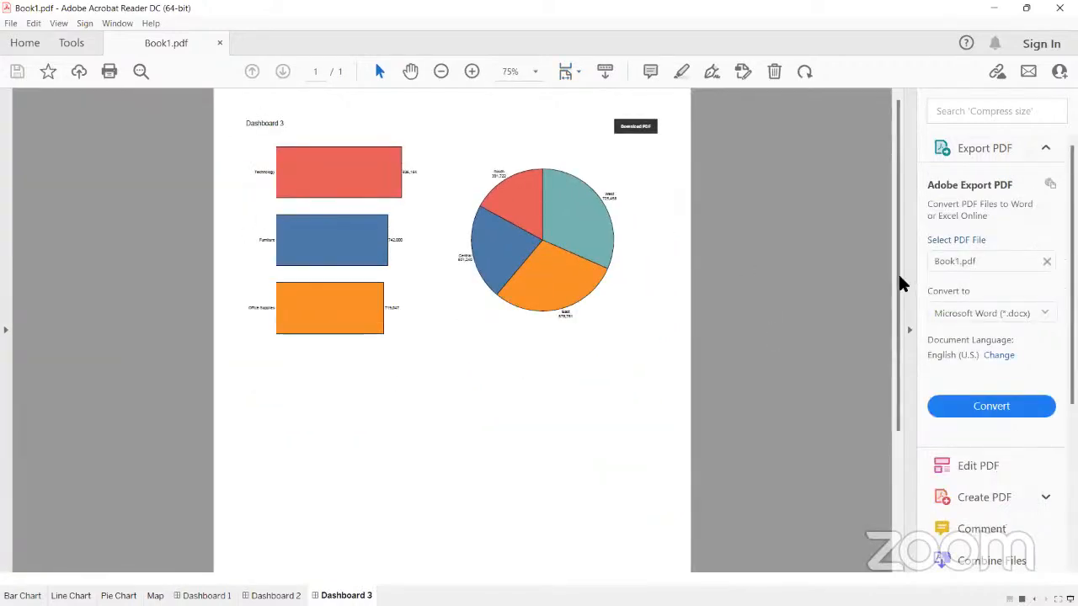
pyautogui.moveTo(899, 285); pyautogui.dragTo(890, 224)
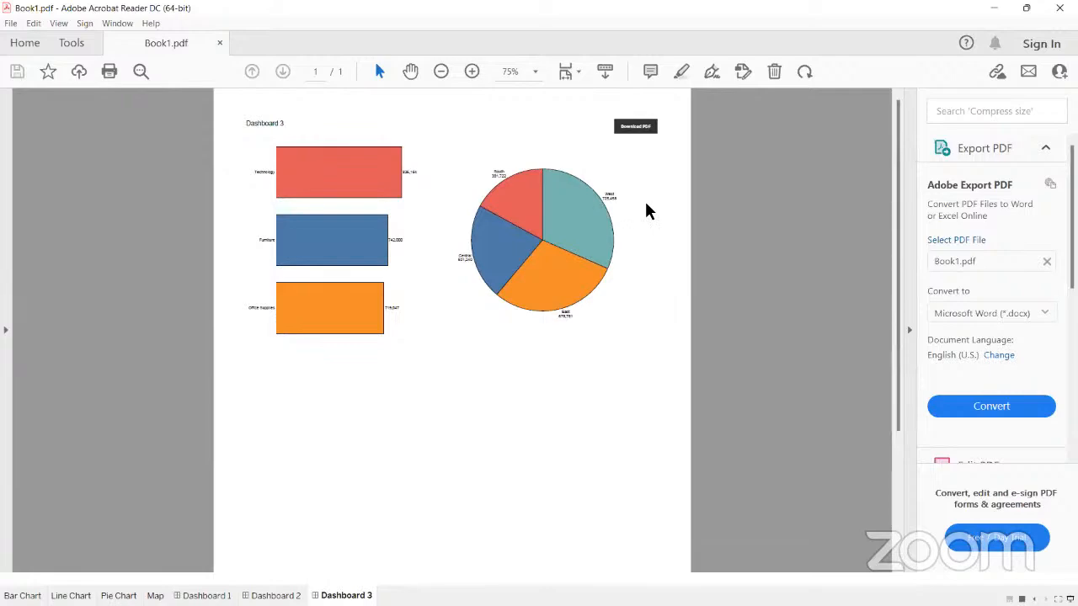
# Return to Dashboard 1, leave presentation mode and set object placement to Tiled
pyautogui.click(211, 593)
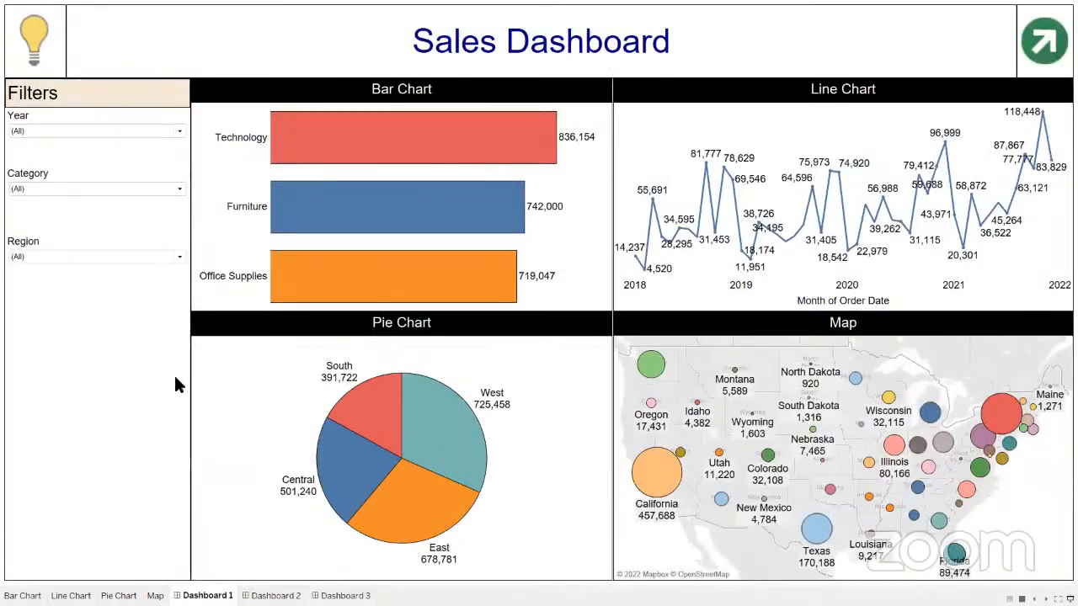
pyautogui.press('Escape')
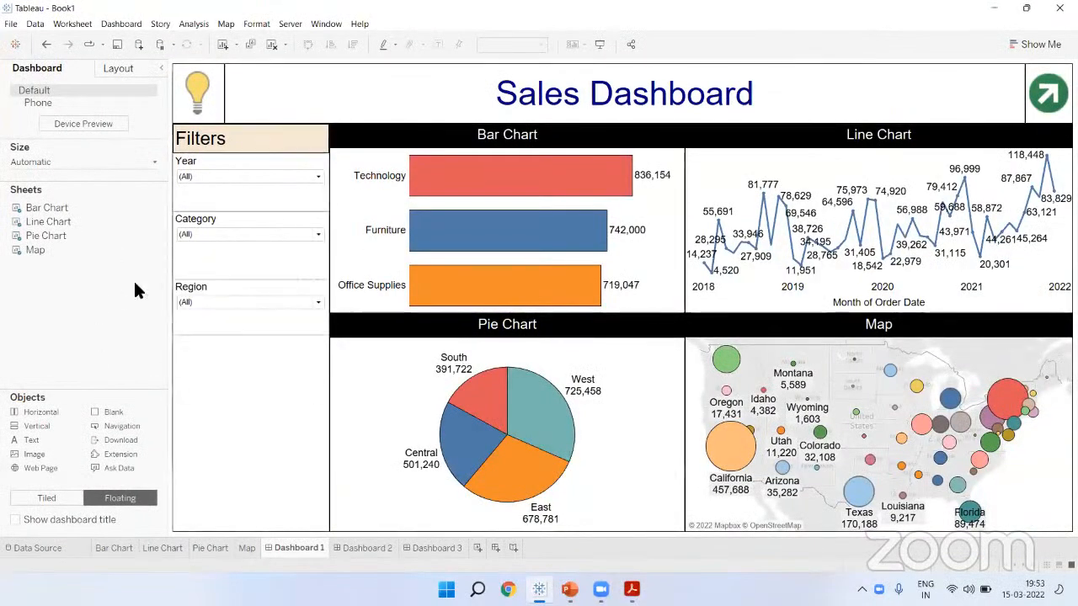
pyautogui.click(65, 503)
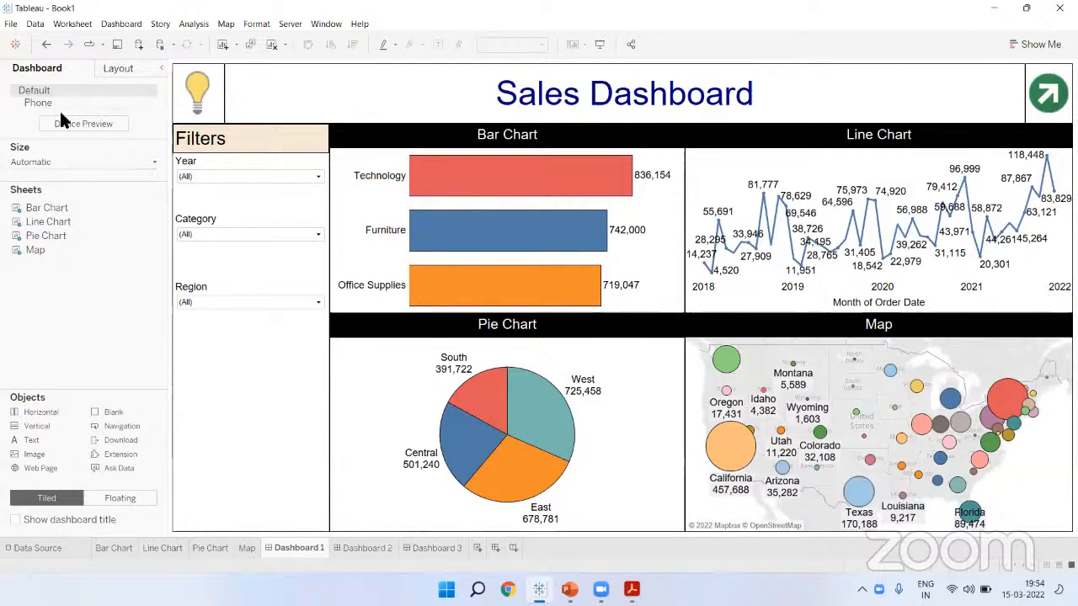
# Examine Dashboard 1's layout settings for position, size, border, background and padding
pyautogui.click(108, 68)
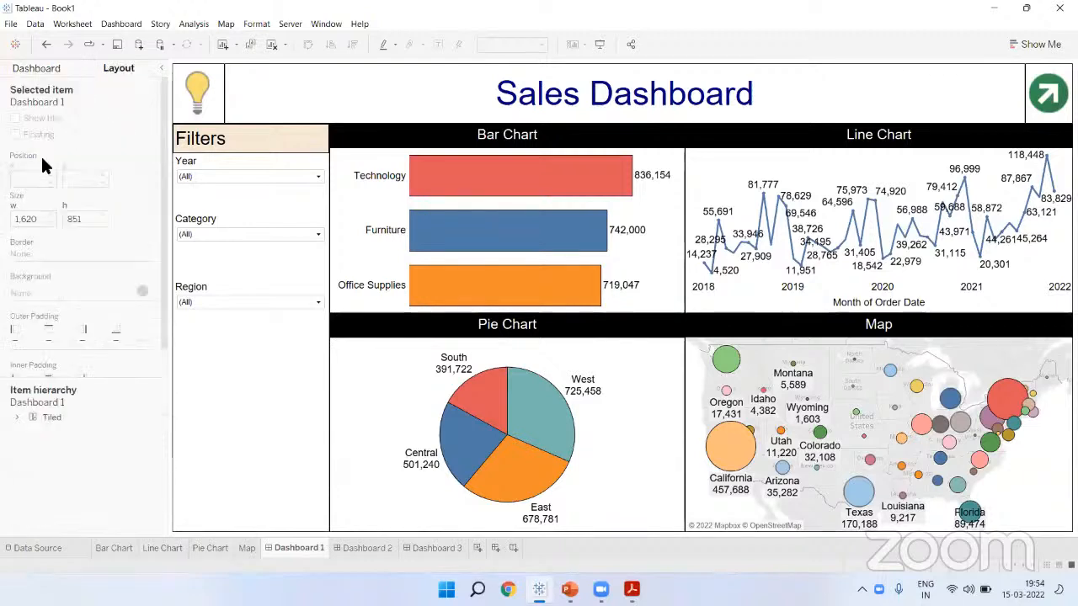
pyautogui.scroll(-1, 50, 147)
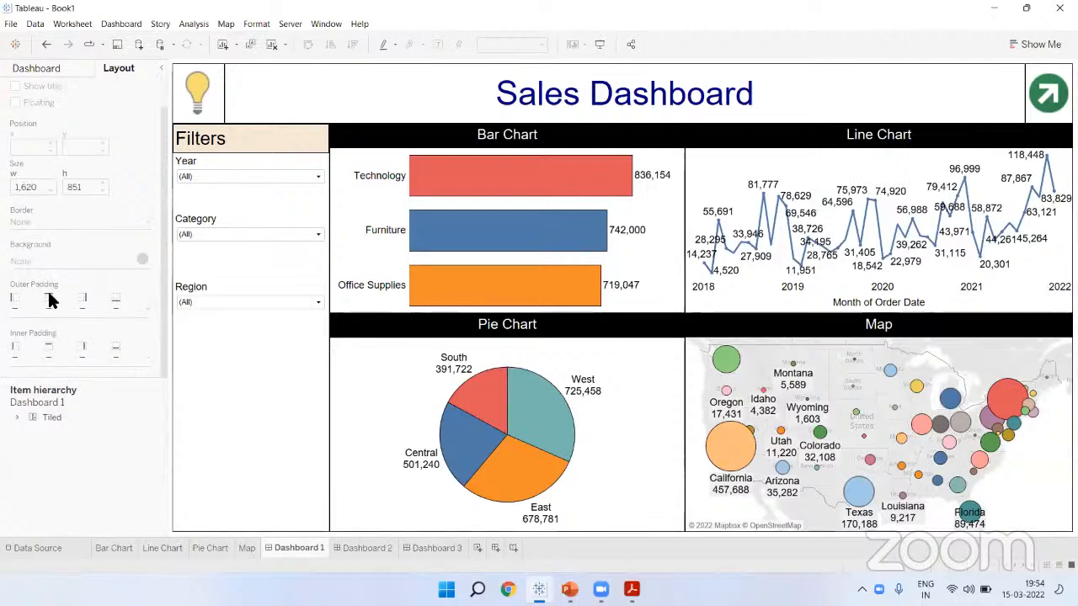
pyautogui.scroll(1, 42, 211)
pyautogui.click(35, 68)
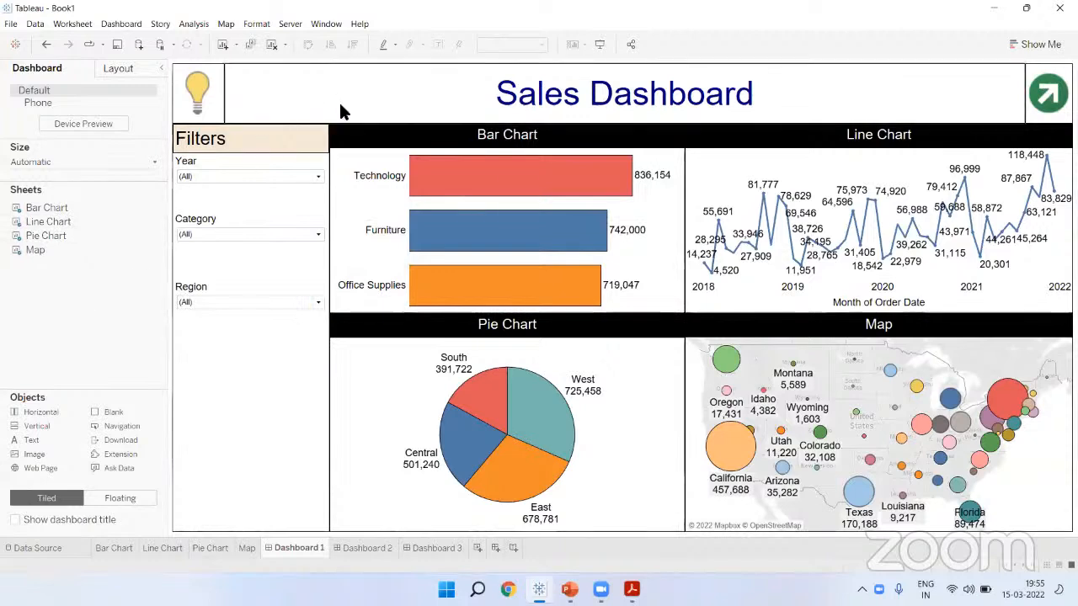
pyautogui.click(561, 69)
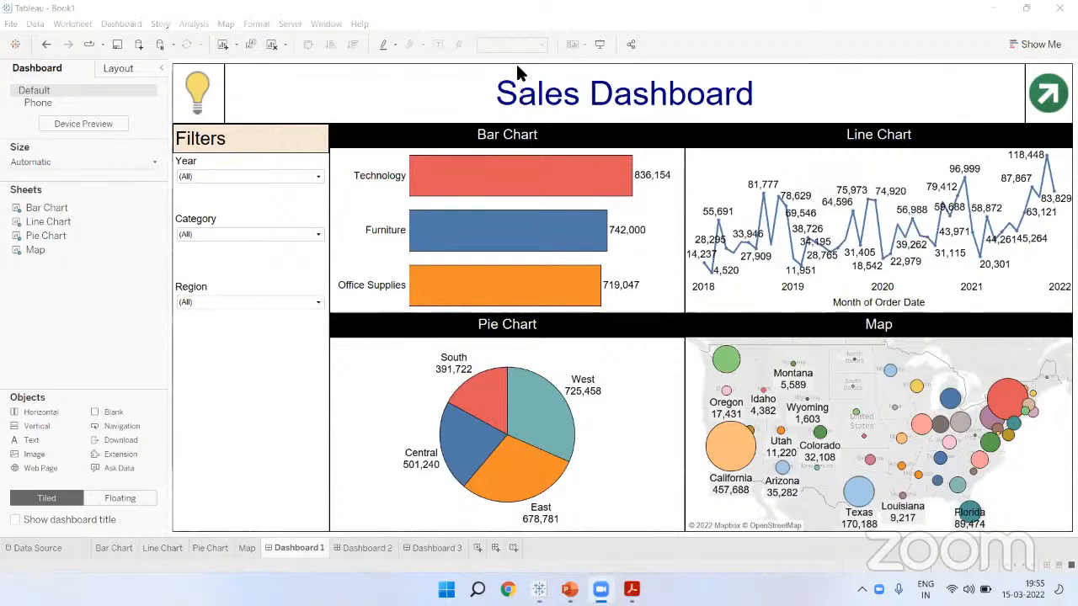
pyautogui.click(178, 297)
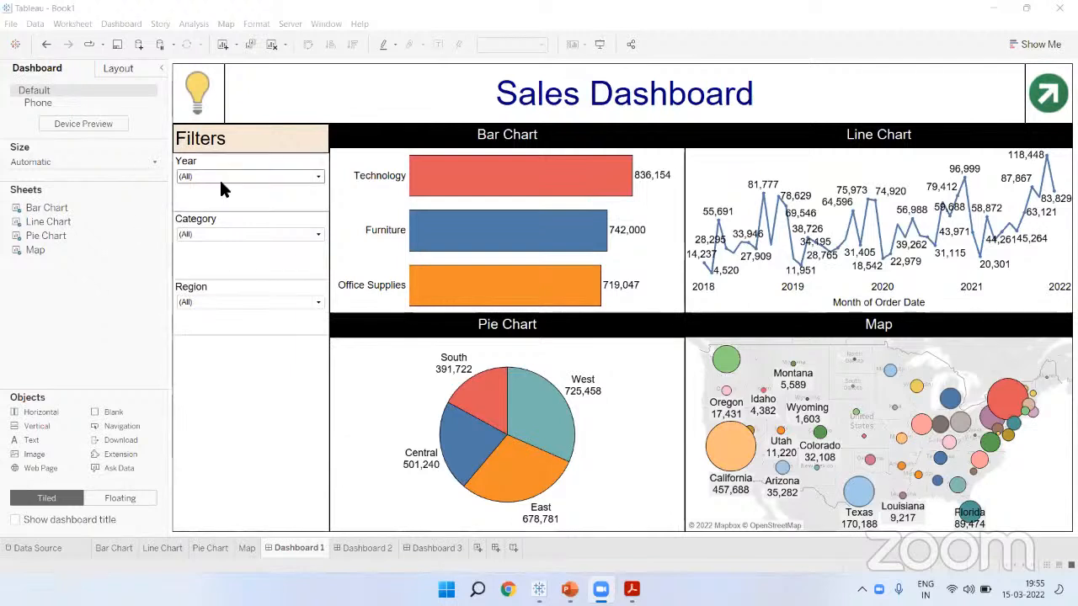
# Present Dashboard 1 and test the light bulb image's web link and the navigation arrows to Dashboard 2 and back
pyautogui.click(597, 44)
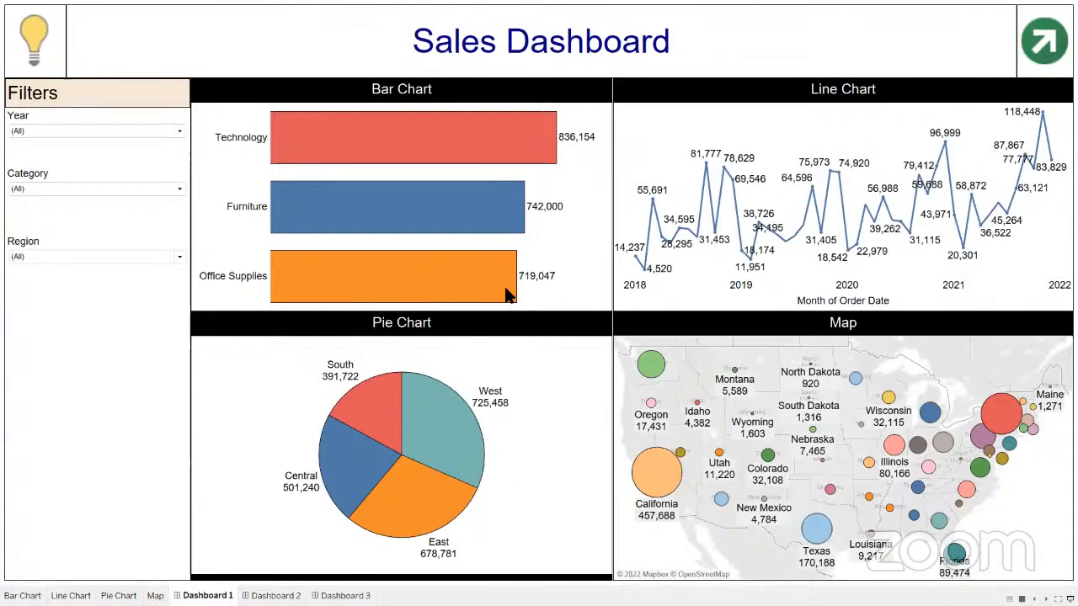
pyautogui.click(47, 62)
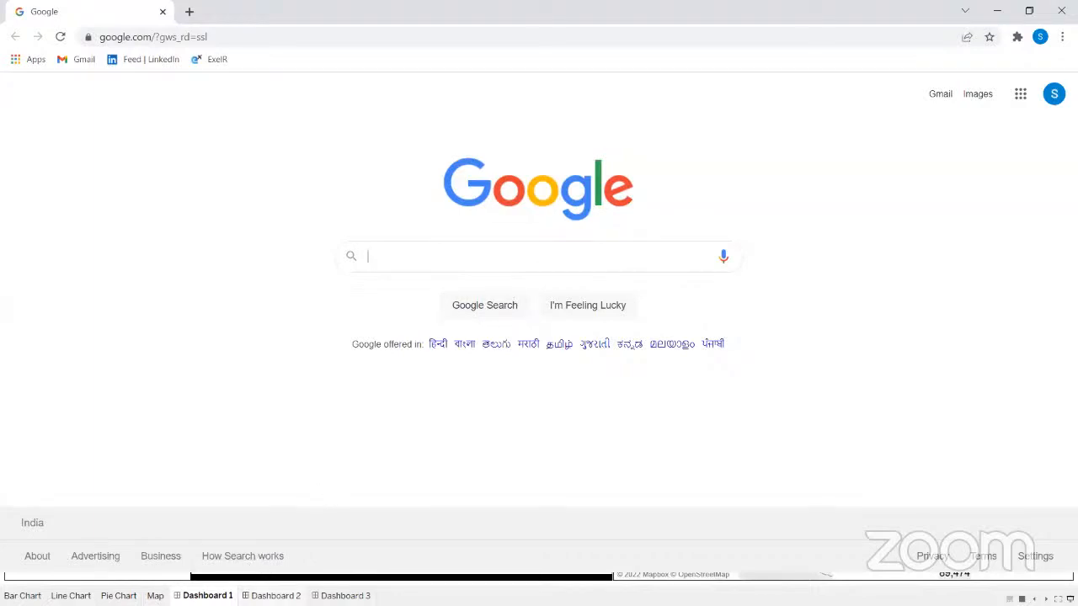
pyautogui.click(261, 592)
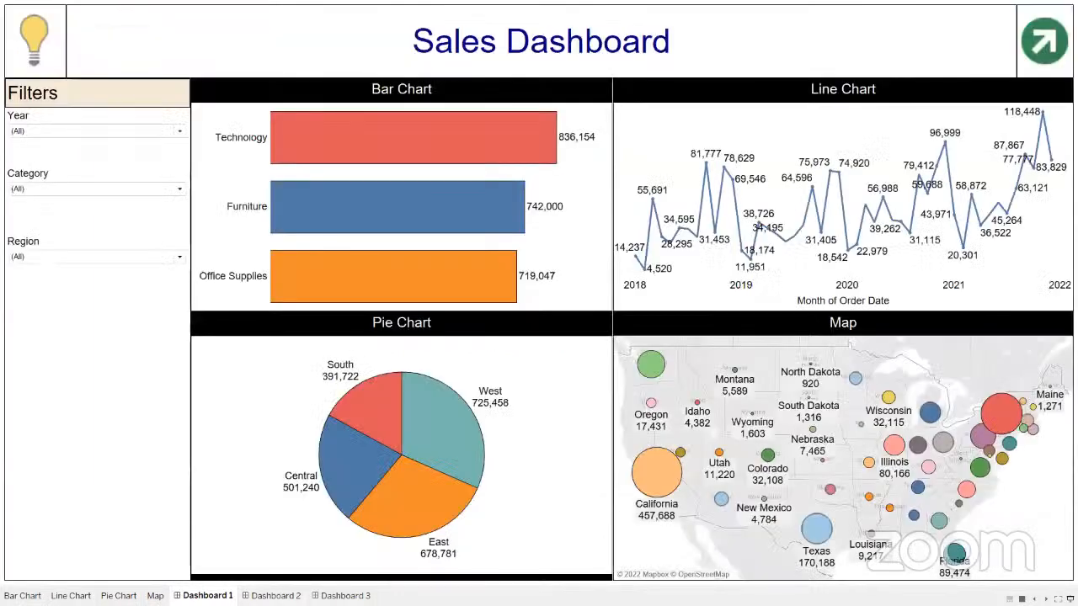
pyautogui.click(1047, 44)
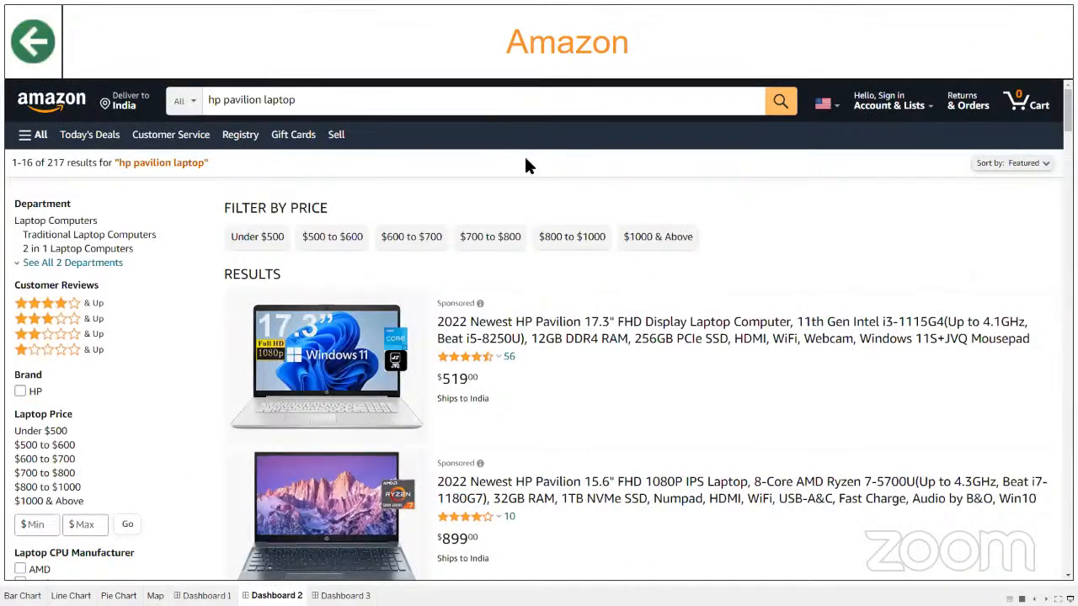
pyautogui.click(32, 43)
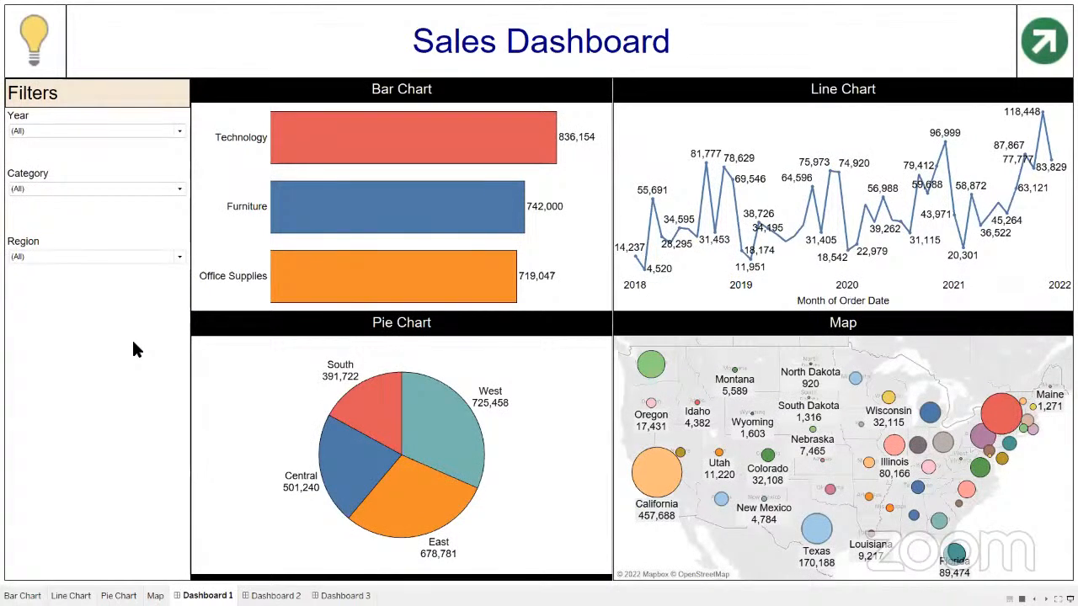
pyautogui.press('Escape')
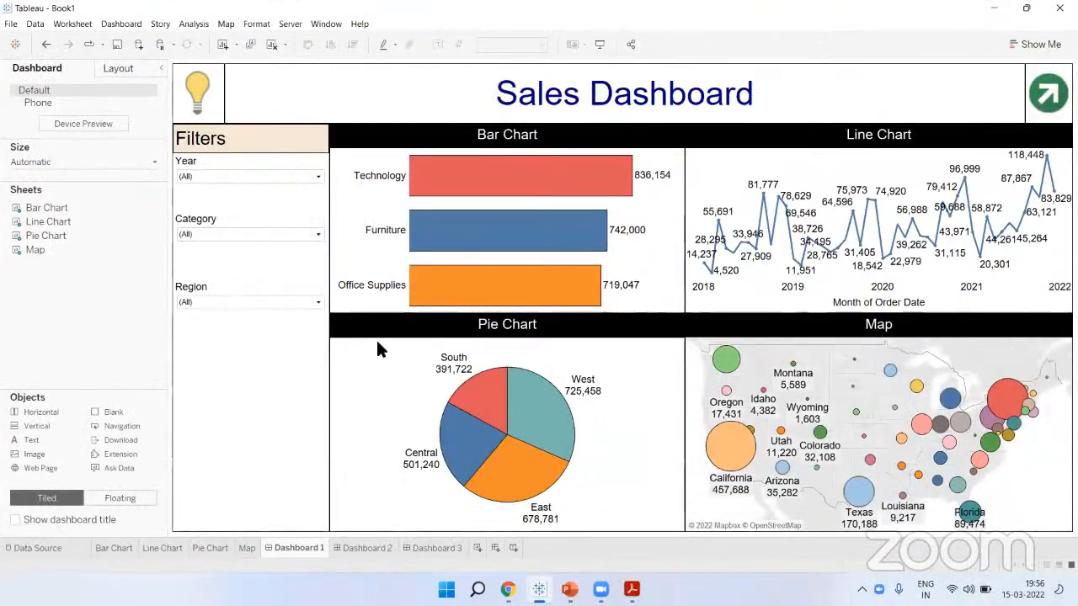
pyautogui.hotkey('alt', 'Tab')
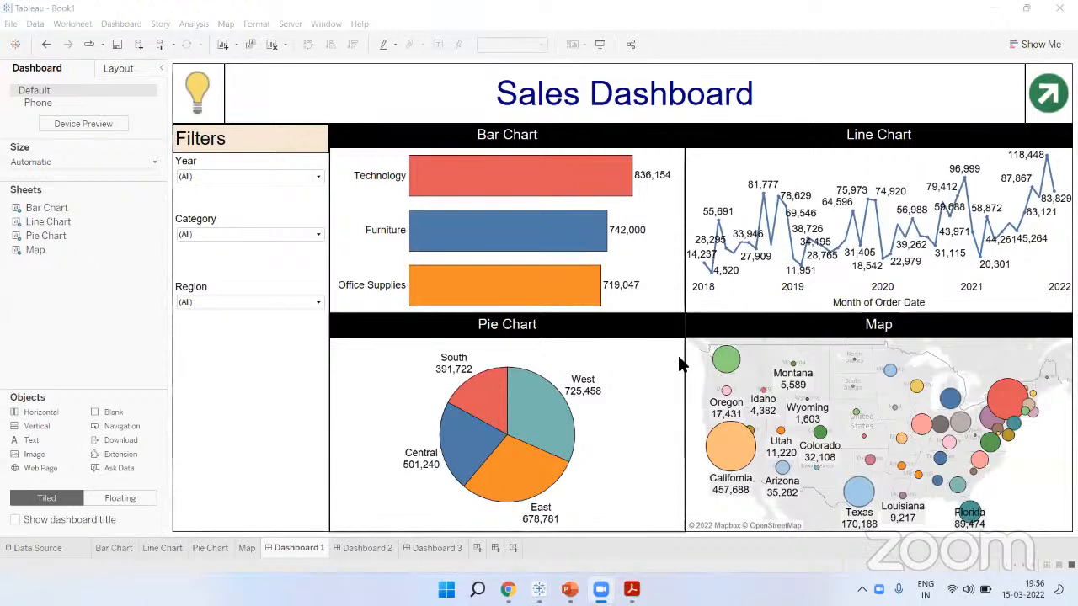
pyautogui.click(130, 297)
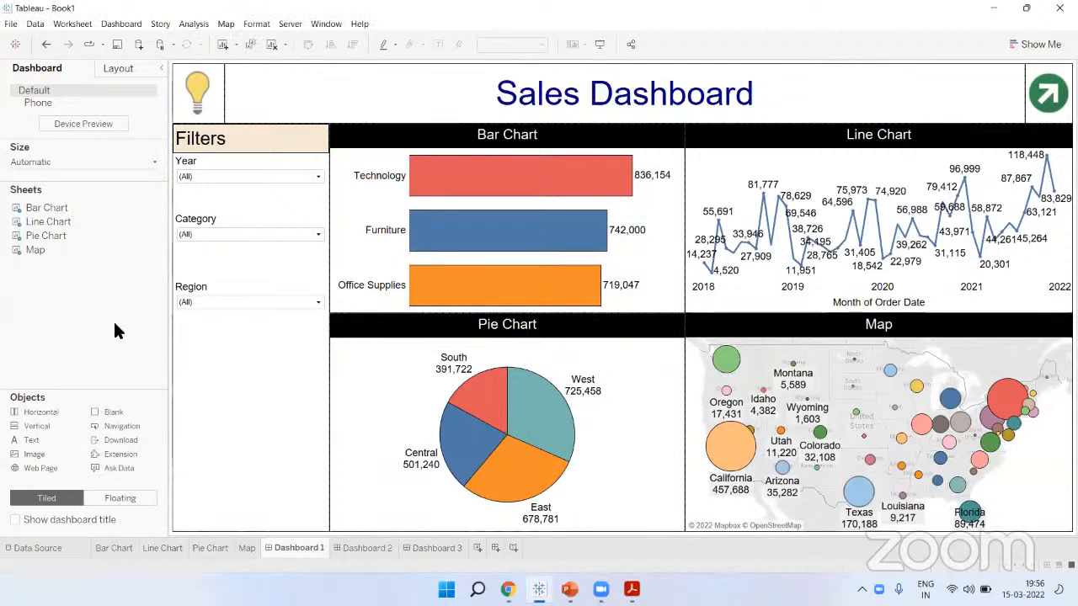
pyautogui.click(726, 581)
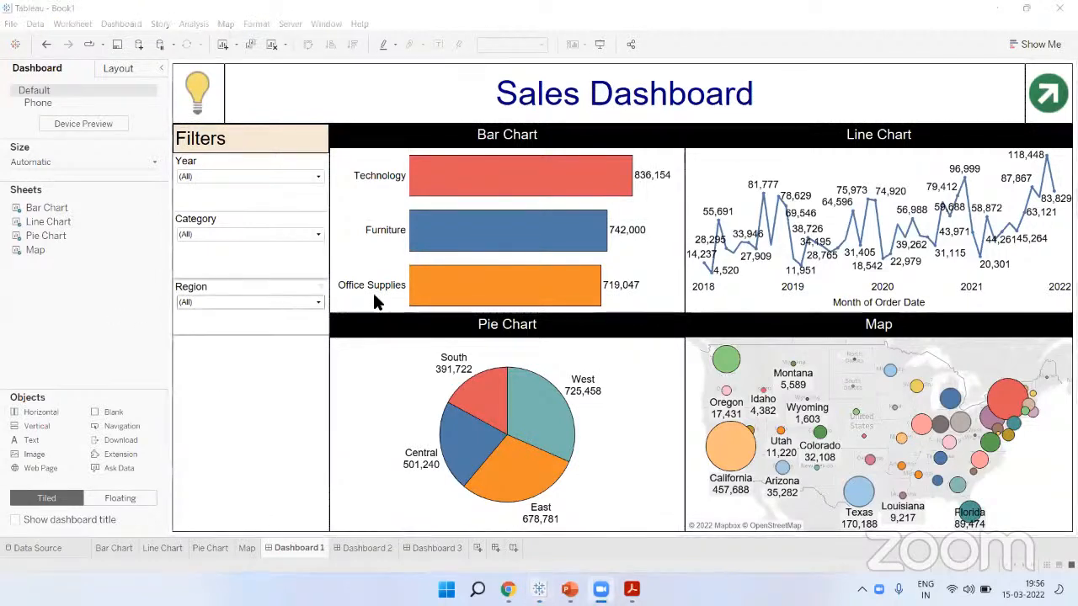
pyautogui.click(109, 305)
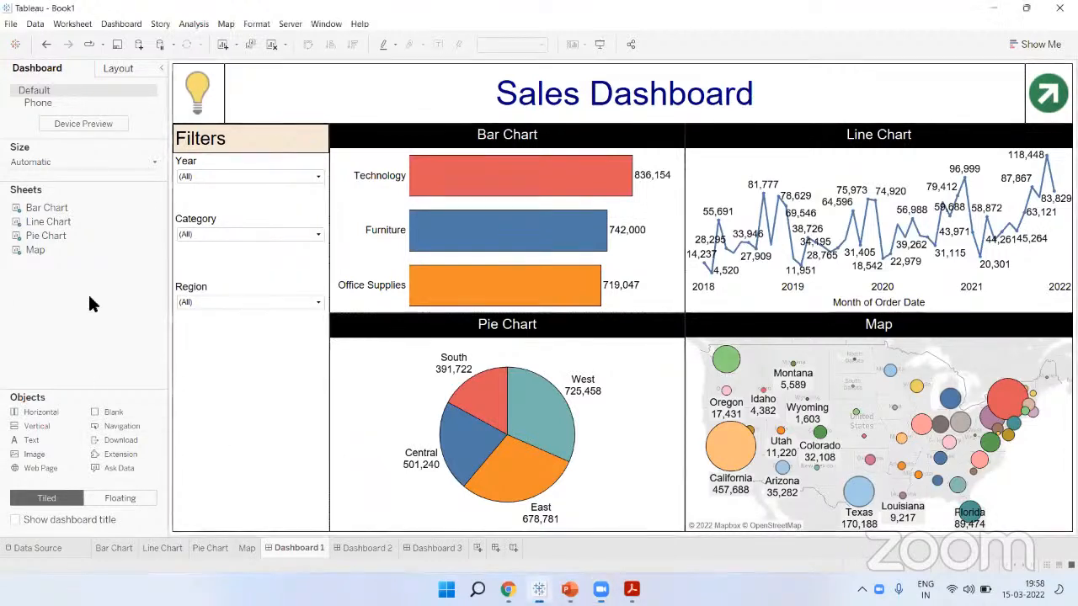
pyautogui.moveTo(21, 255)
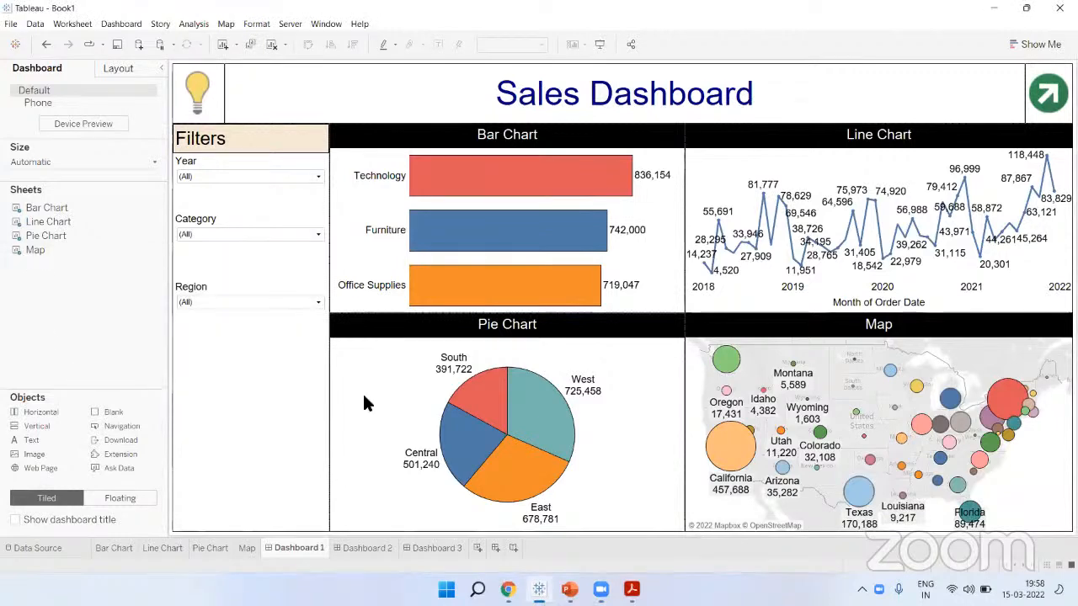
pyautogui.click(615, 588)
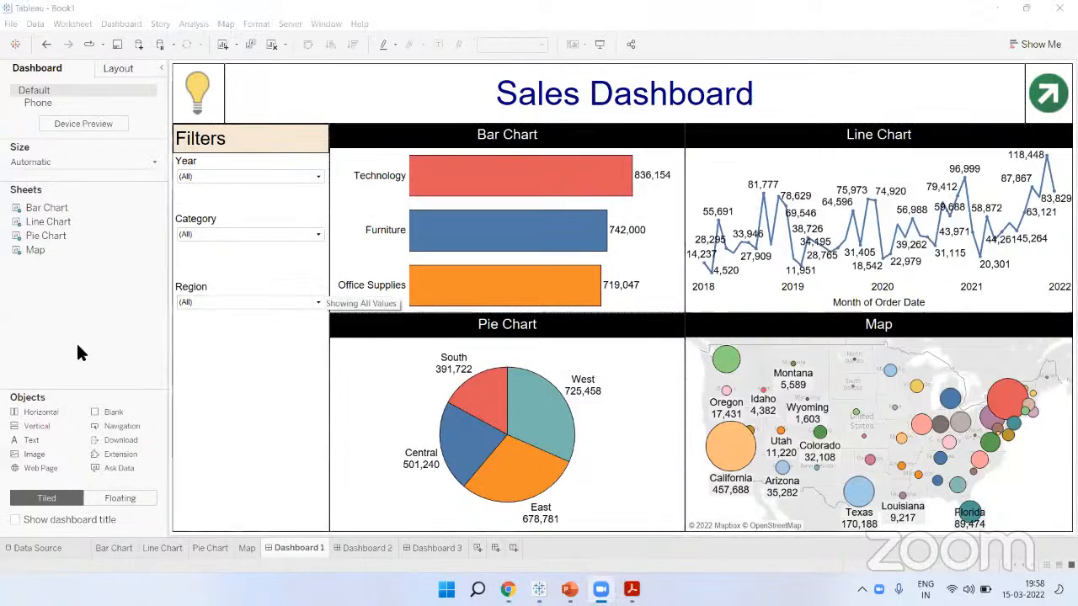
pyautogui.press('XF86MonBrightnessUp')
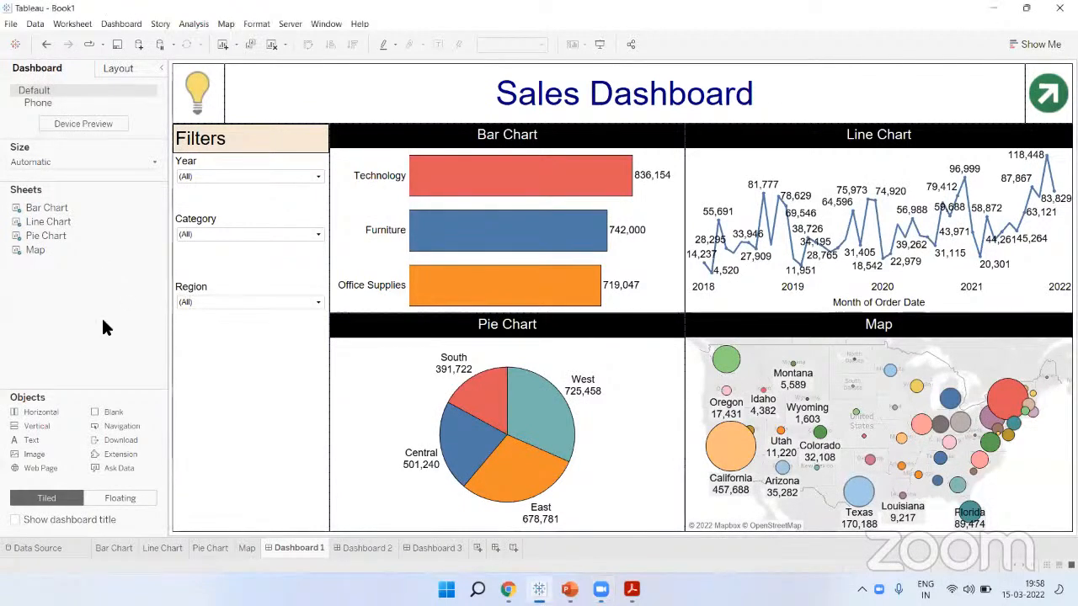
pyautogui.click(421, 86)
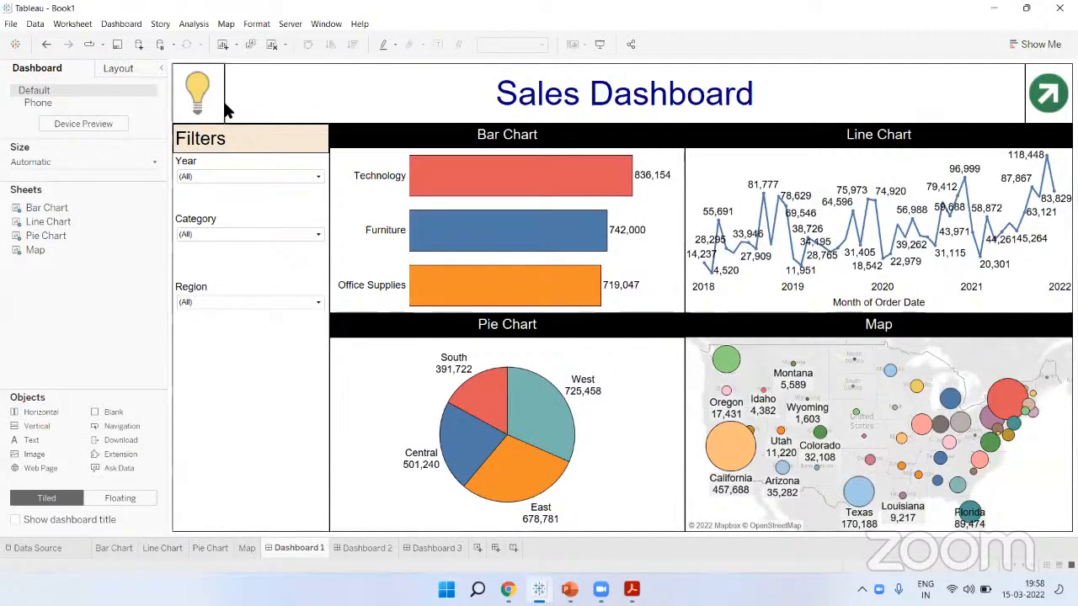
# Check the light bulb image's layout size and widen the green arrow navigation button beside the title to 94 pixels
pyautogui.click(118, 69)
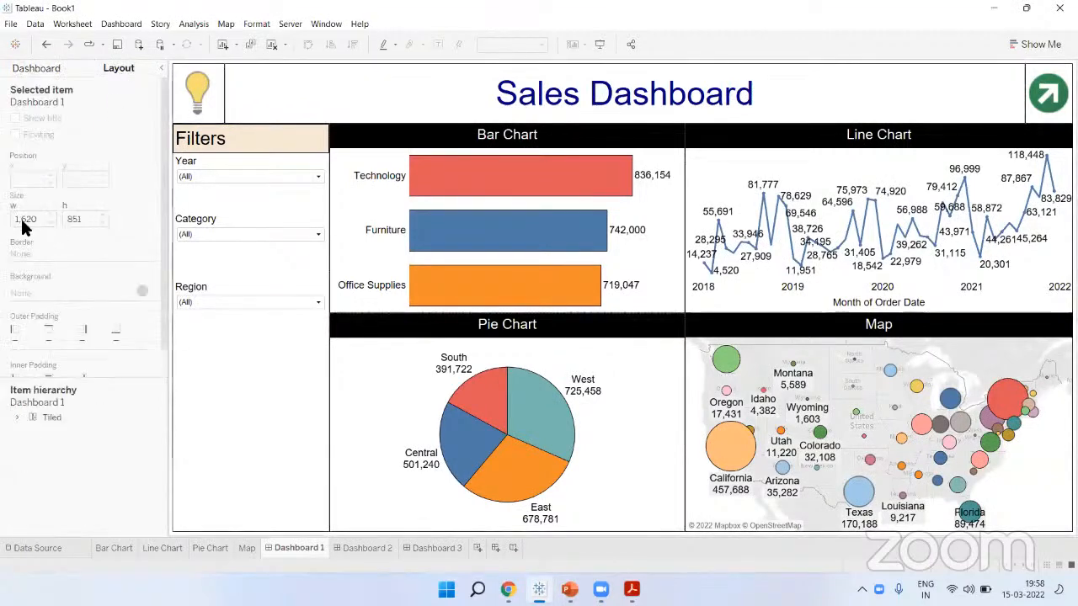
pyautogui.click(219, 67)
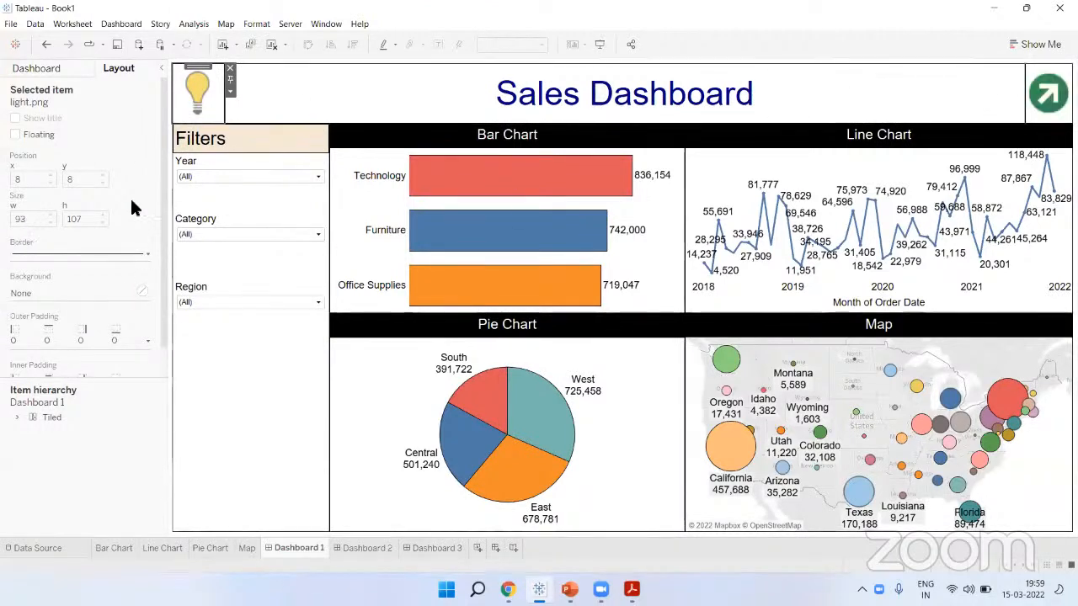
pyautogui.click(1038, 116)
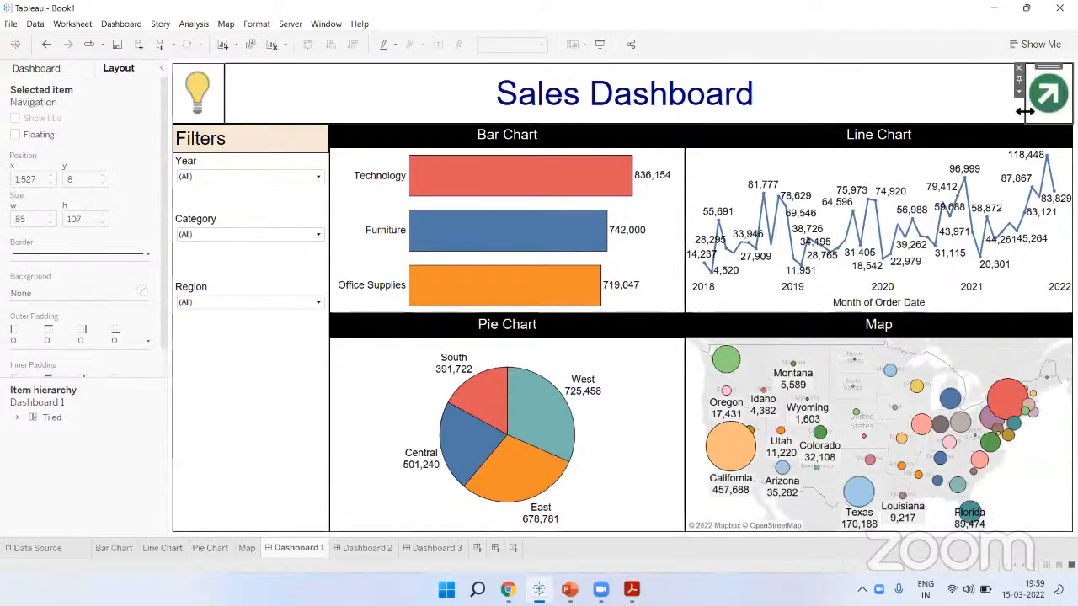
pyautogui.moveTo(1025, 111); pyautogui.dragTo(1021, 111)
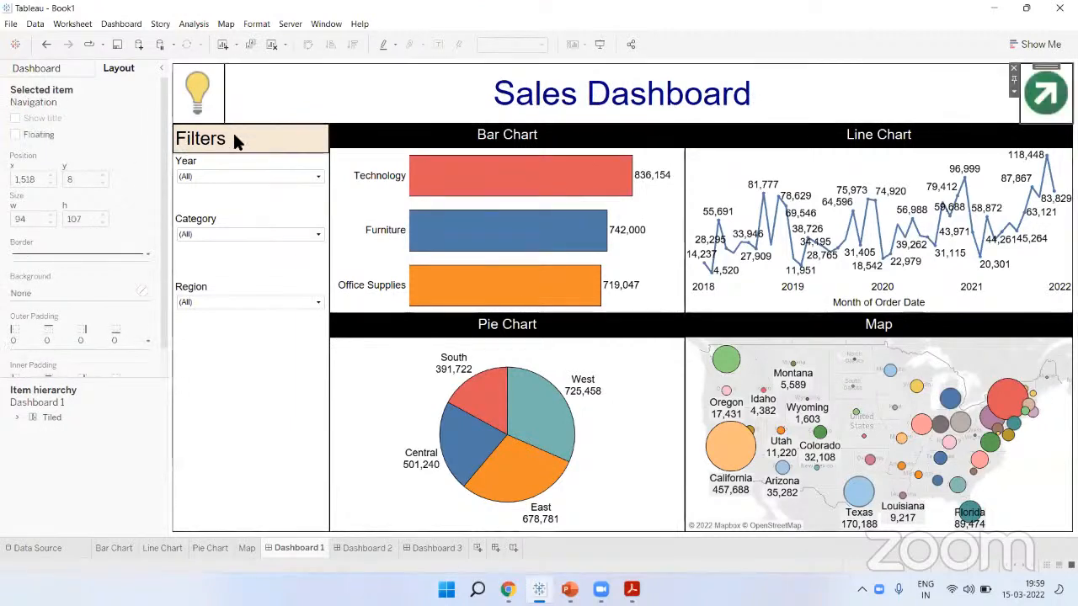
pyautogui.click(891, 75)
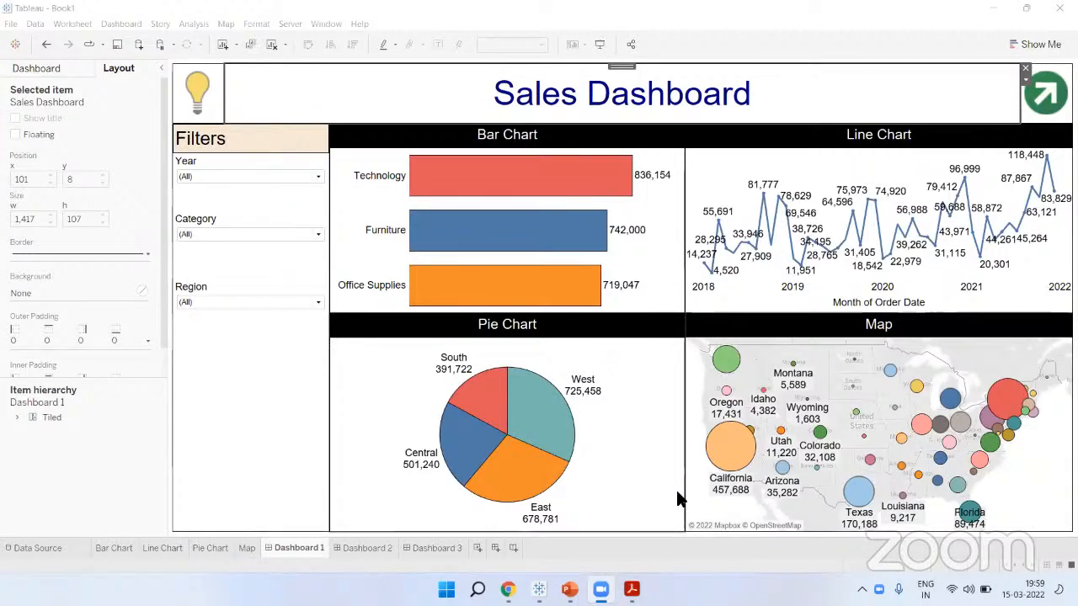
# Check the filters applied on the Line Chart worksheet and return to Dashboard 1
pyautogui.click(160, 548)
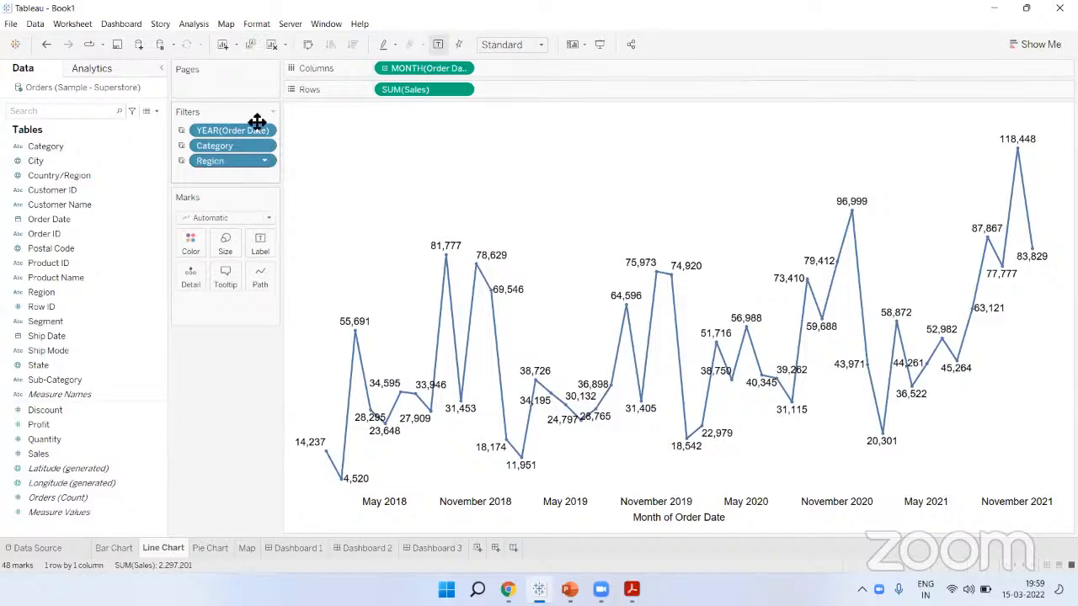
pyautogui.click(310, 548)
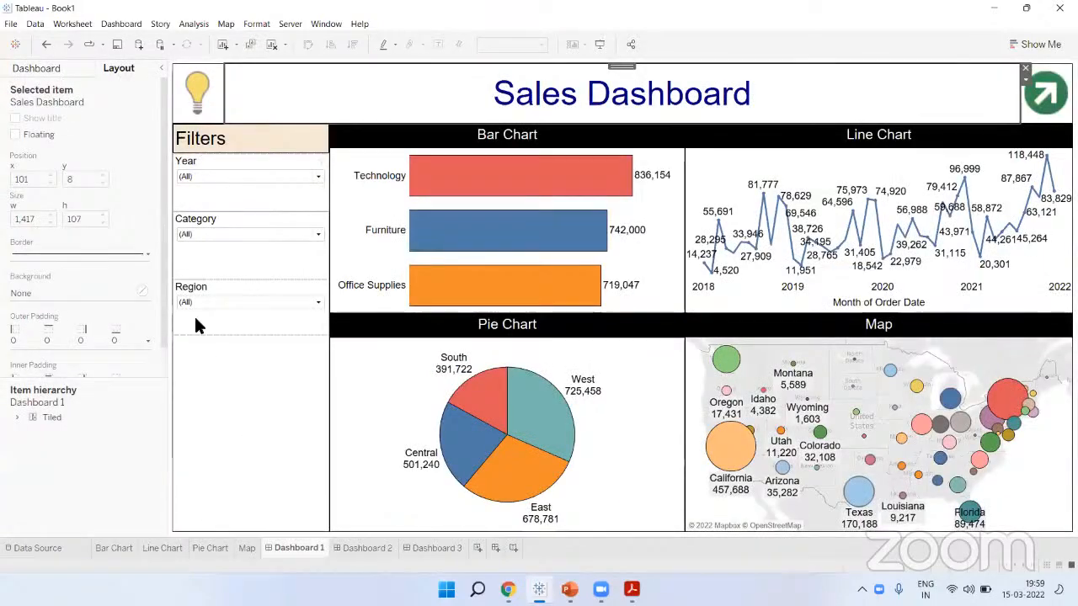
# Examine the Line Chart worksheet's Order Date and Sales fields and the continuous Month option of its date dimension
pyautogui.click(173, 548)
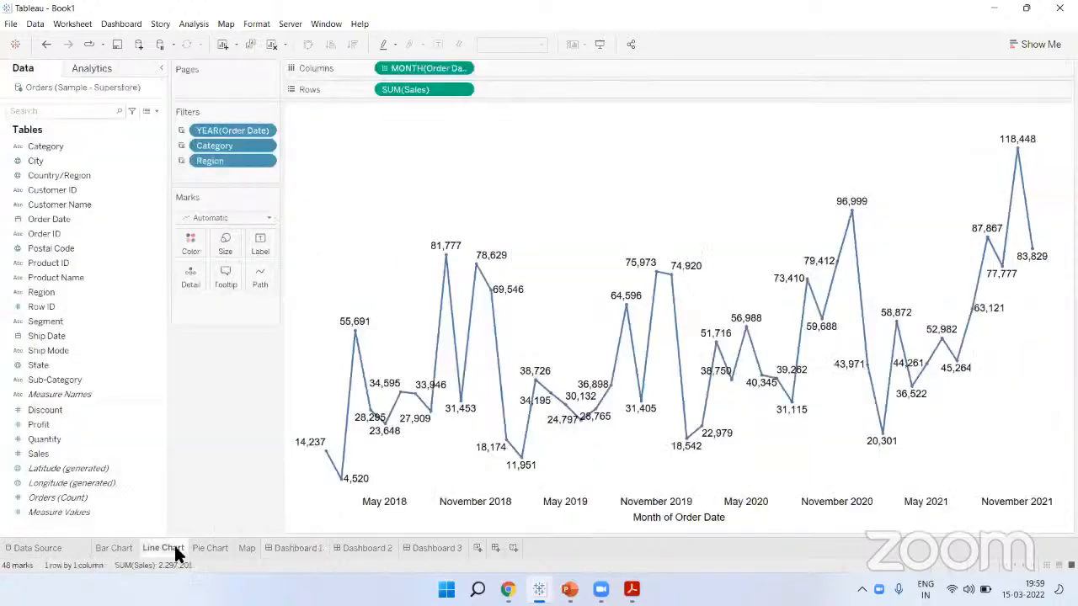
pyautogui.click(461, 69)
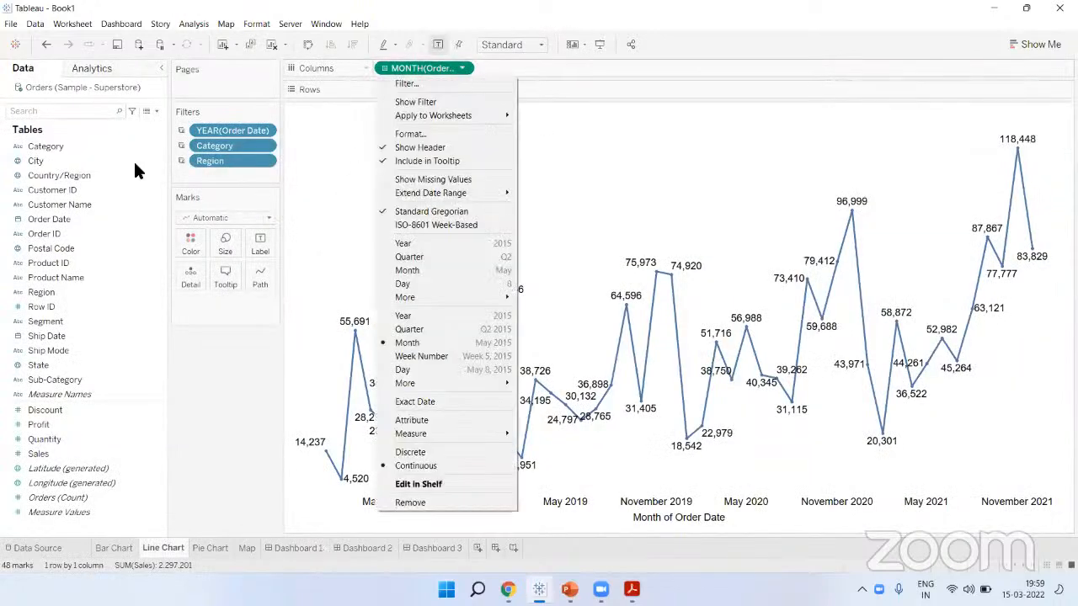
pyautogui.click(137, 171)
pyautogui.click(74, 218)
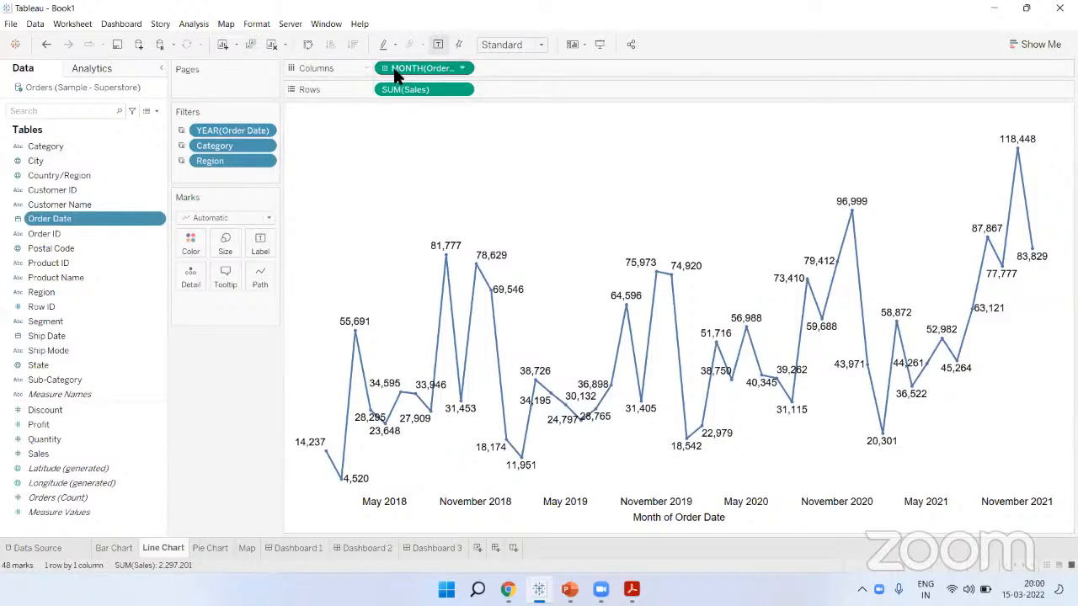
pyautogui.click(70, 455)
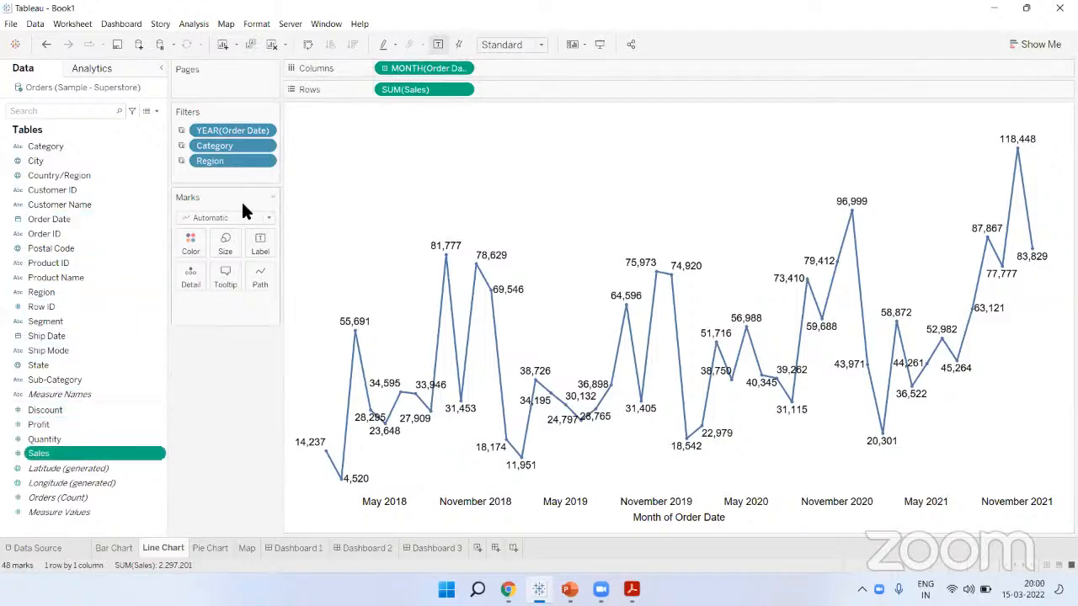
pyautogui.click(460, 68)
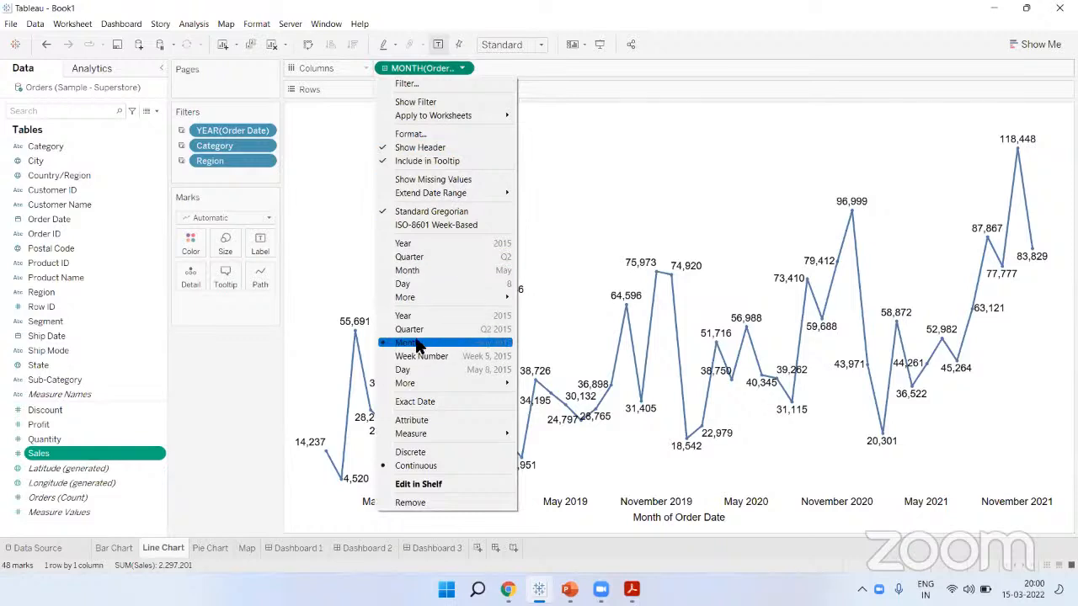
pyautogui.click(566, 200)
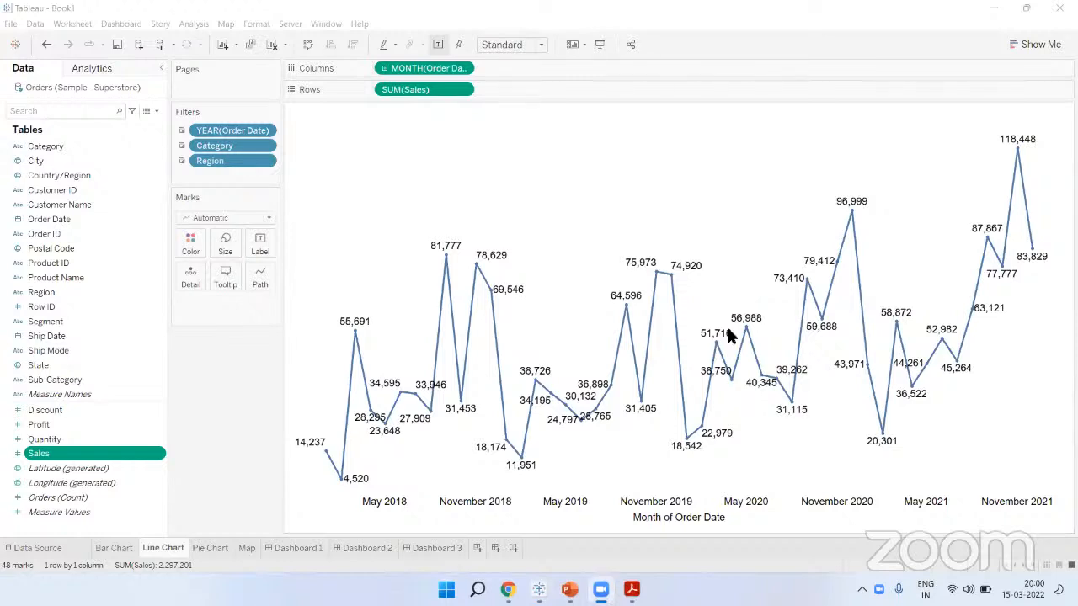
# Format the Line Chart's lines so that grid lines are set to None for both columns and rows
pyautogui.rightClick(573, 180)
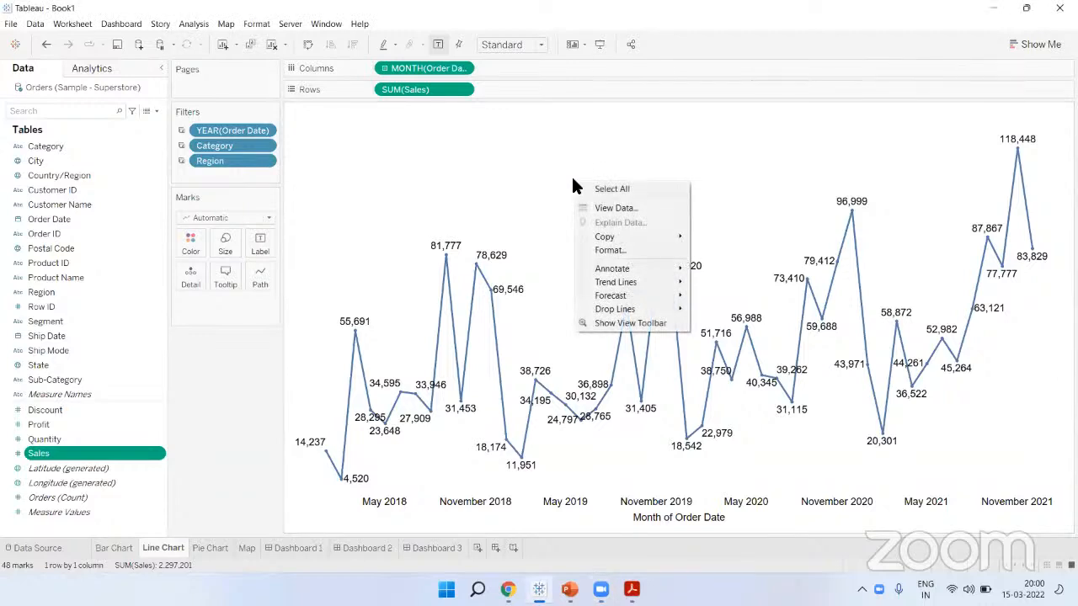
pyautogui.click(619, 251)
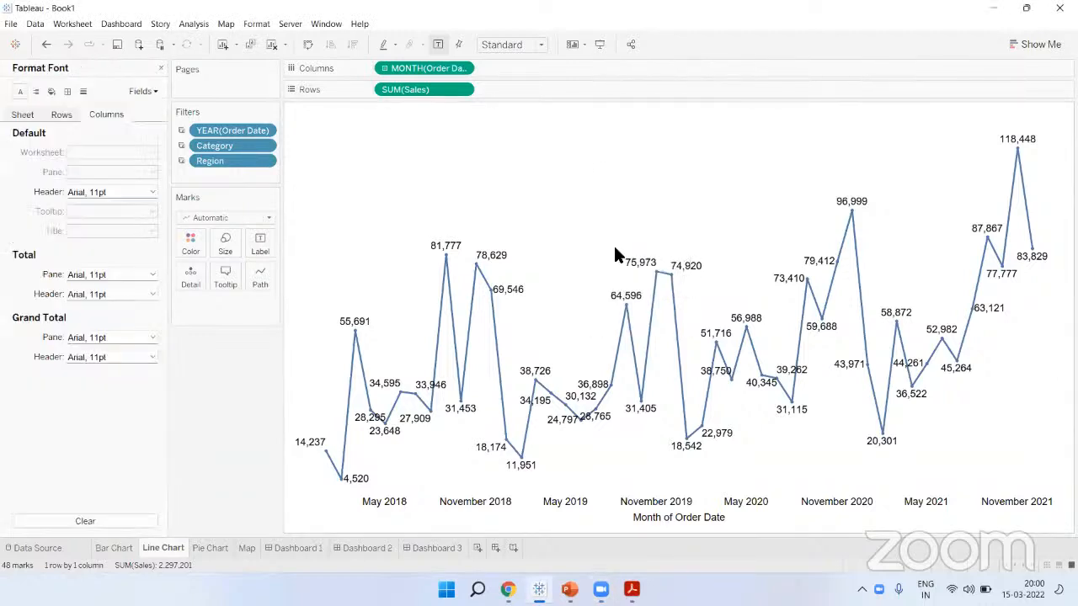
pyautogui.click(82, 93)
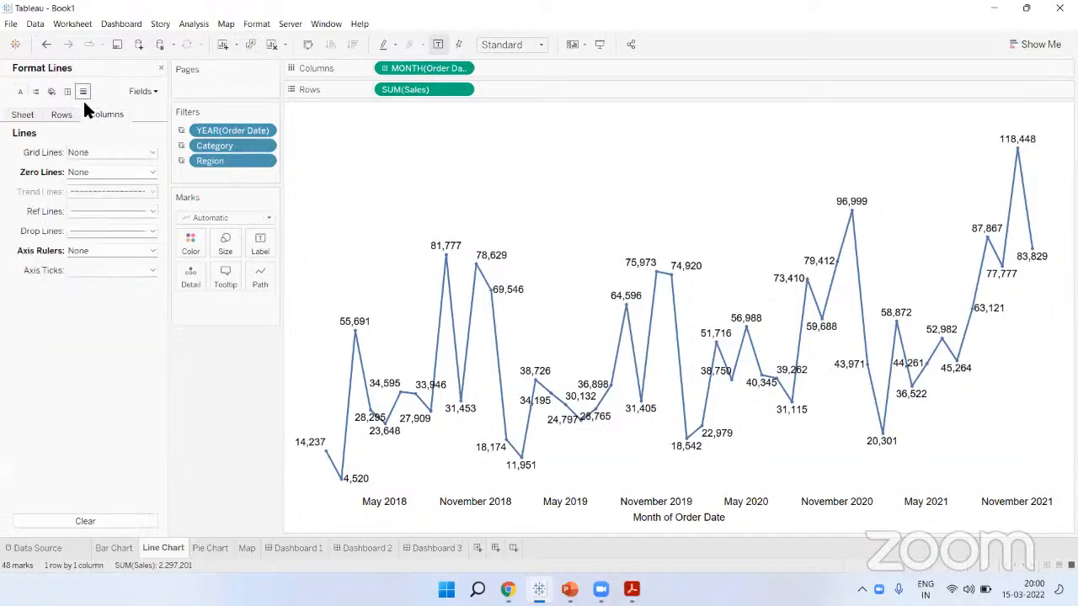
pyautogui.click(78, 154)
pyautogui.click(88, 169)
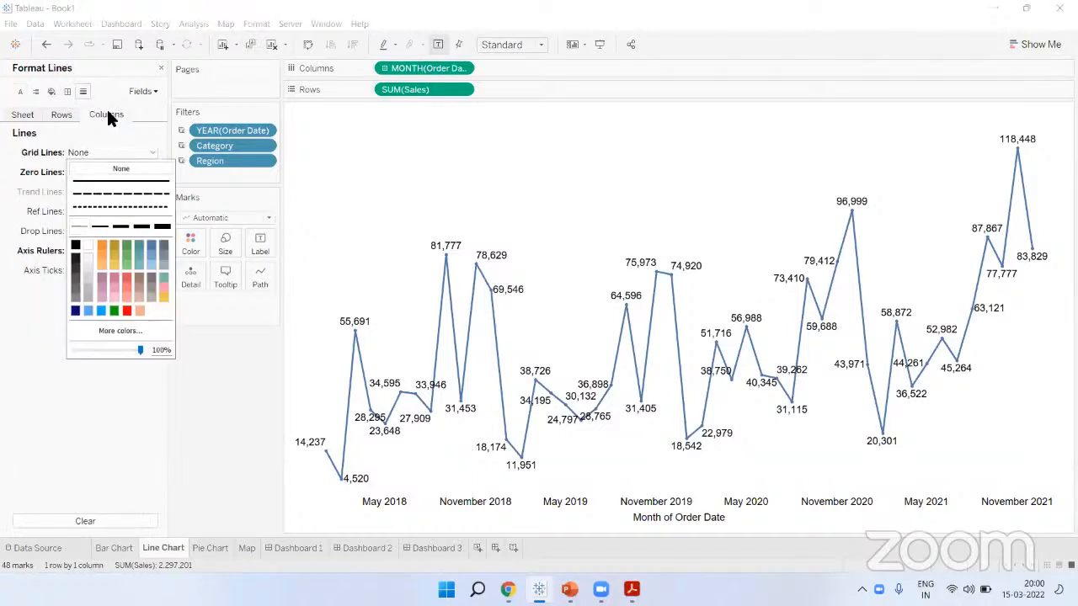
pyautogui.click(97, 132)
pyautogui.click(59, 115)
pyautogui.click(79, 153)
pyautogui.click(77, 137)
pyautogui.click(102, 117)
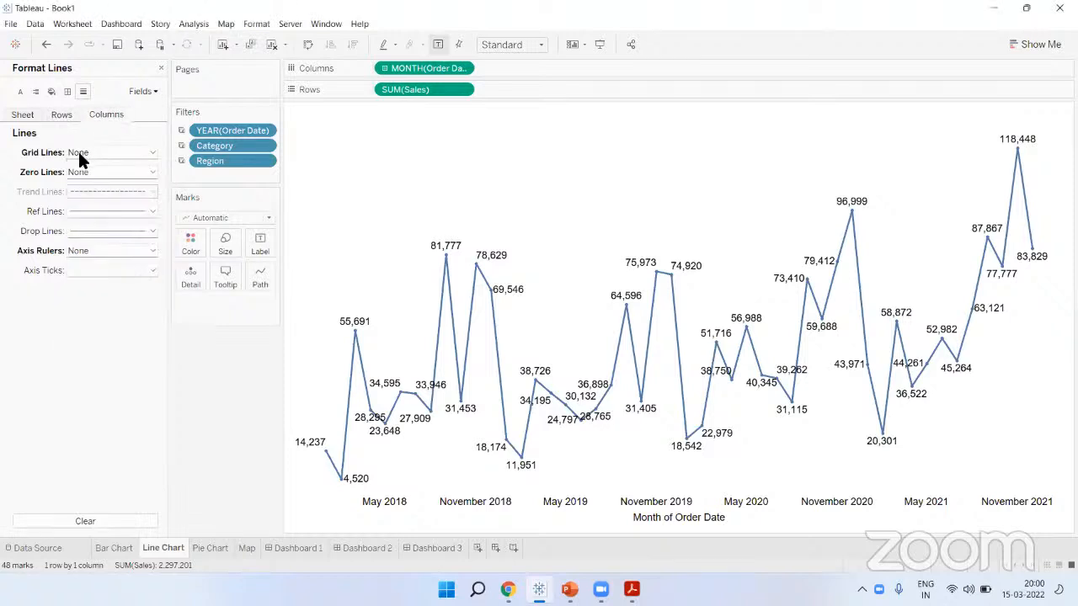
pyautogui.click(64, 117)
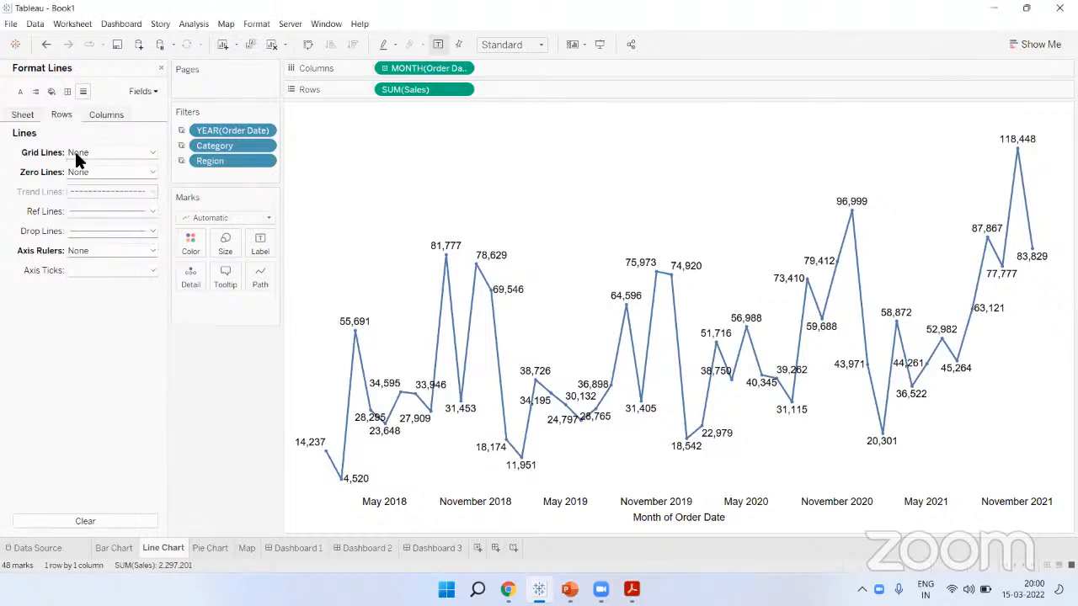
pyautogui.click(159, 67)
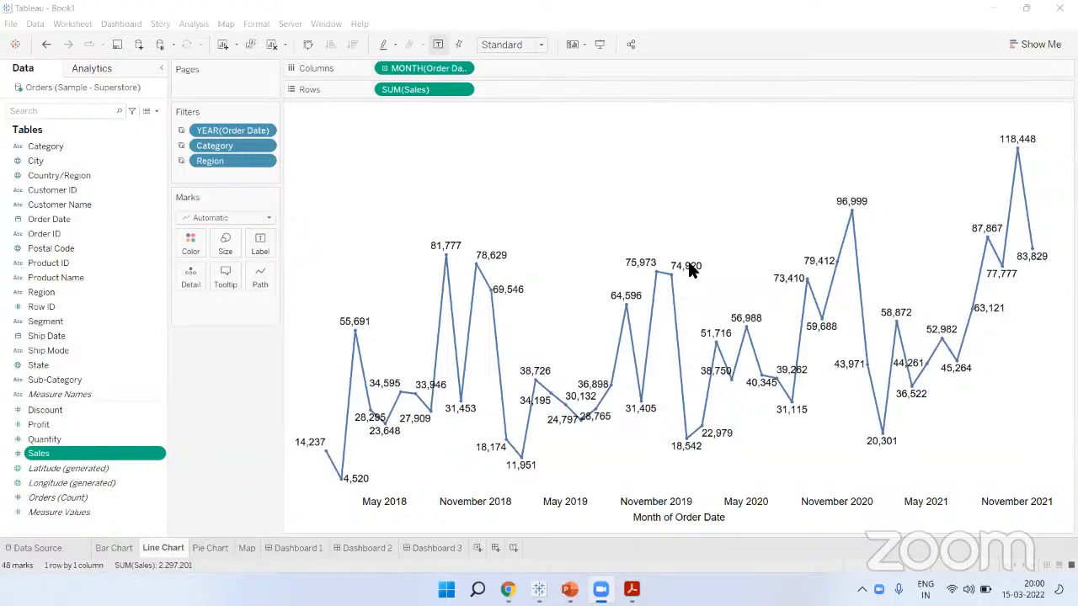
# Look at the Pie Chart and Map worksheets and return to Dashboard 1
pyautogui.click(224, 548)
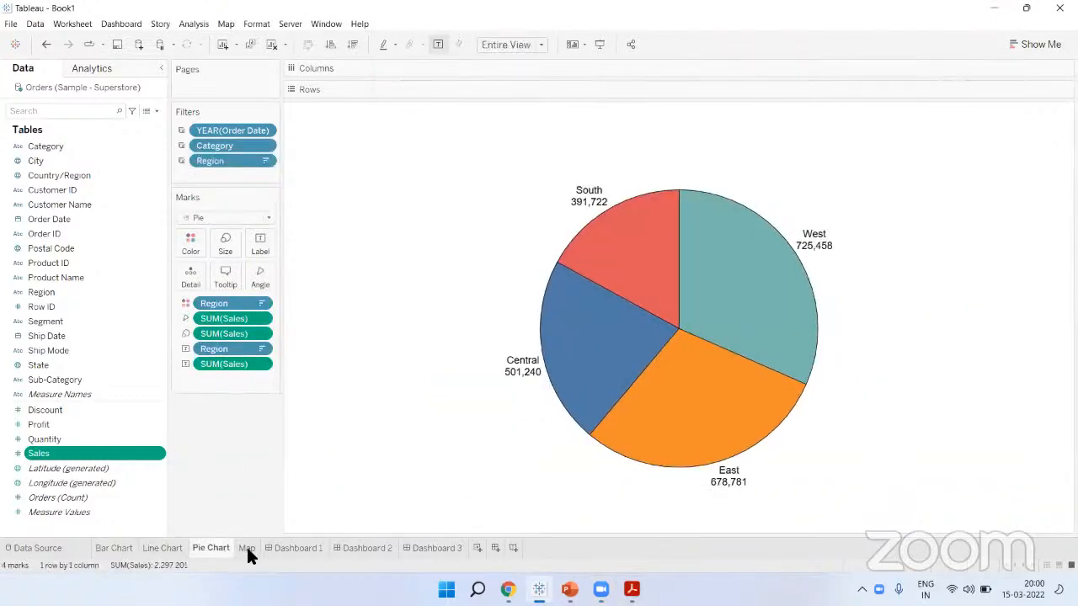
pyautogui.click(246, 547)
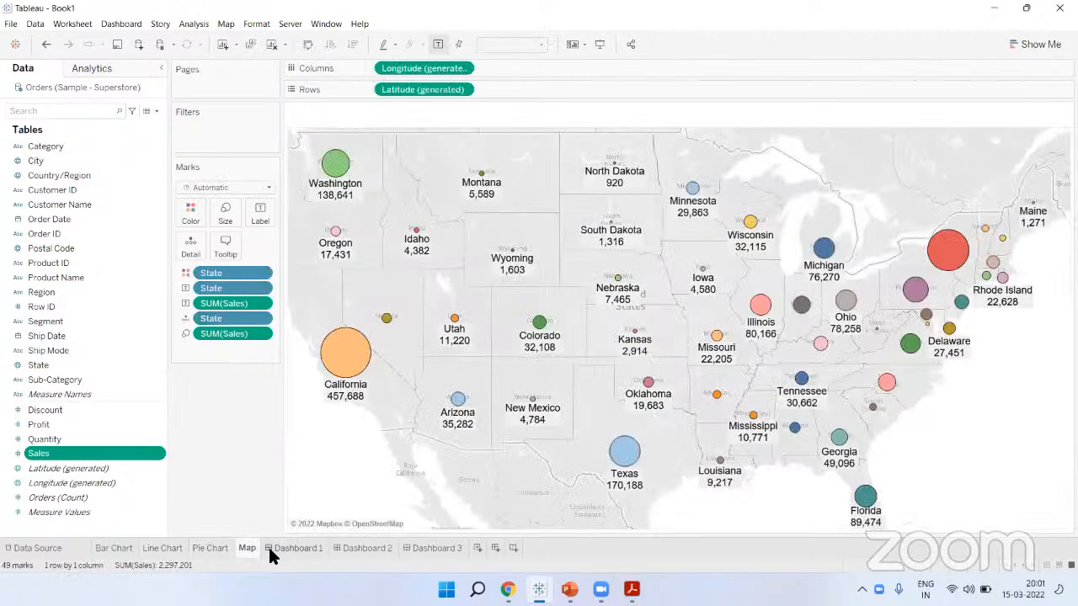
pyautogui.click(270, 547)
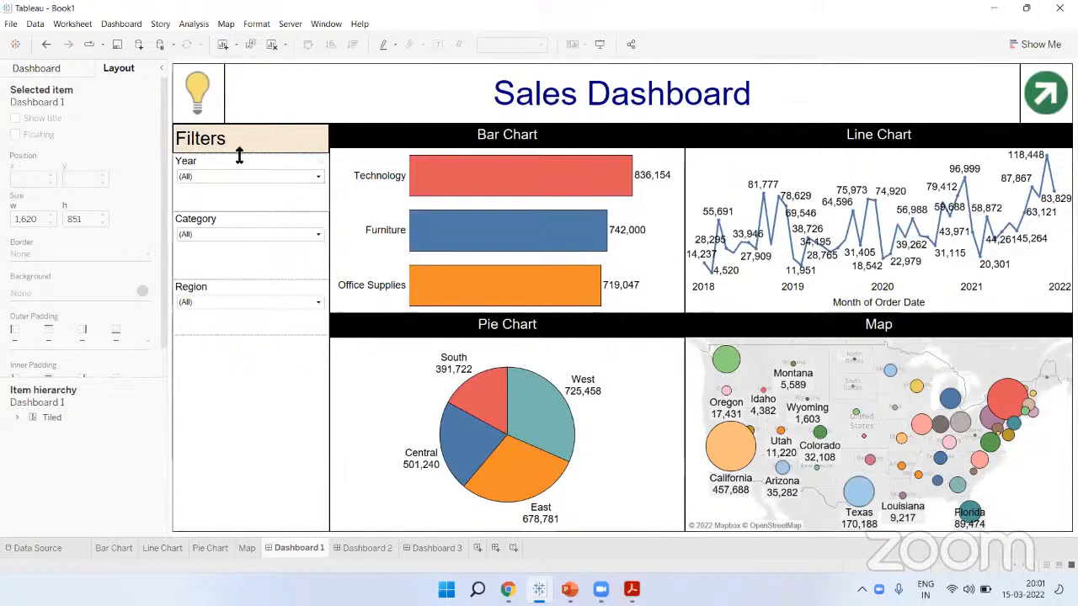
# Adjust the Filters heading's height to match the black chart title bars and check the alignment in presentation mode
pyautogui.moveTo(239, 157); pyautogui.dragTo(238, 149)
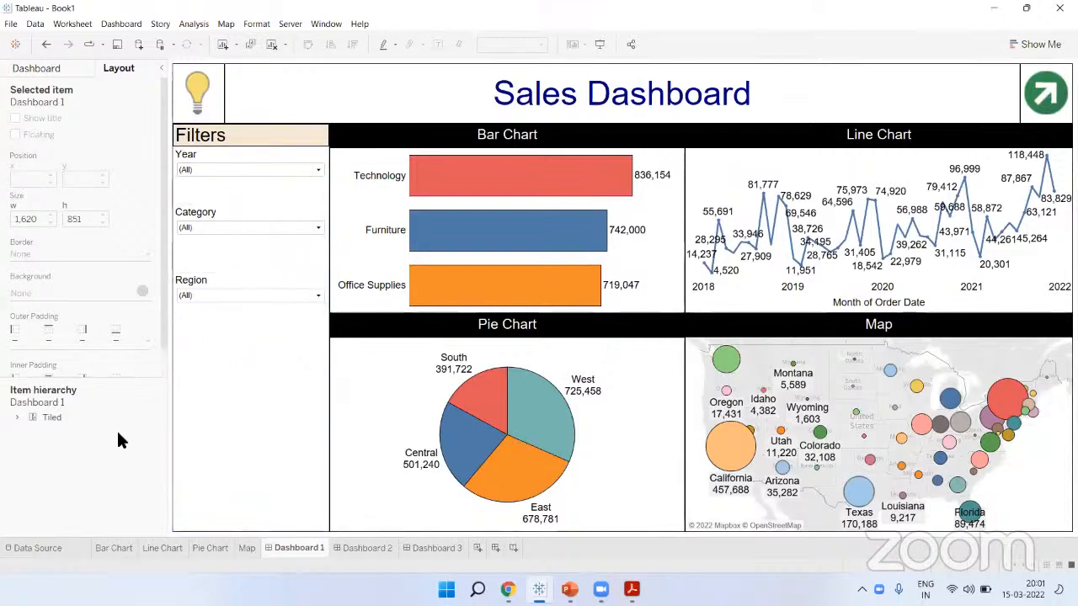
pyautogui.moveTo(228, 146); pyautogui.dragTo(226, 164)
pyautogui.click(224, 152)
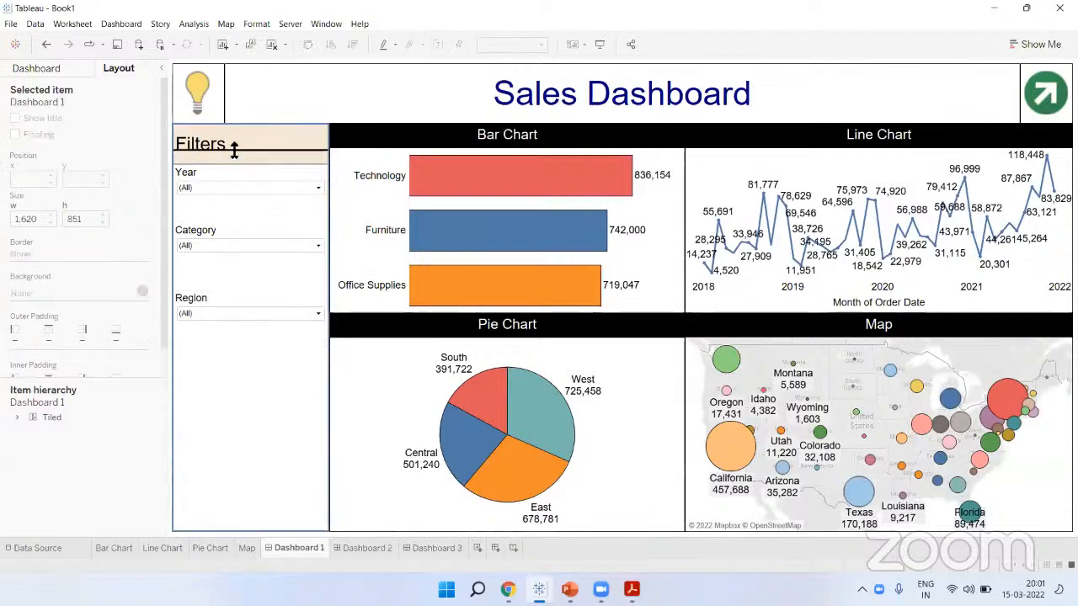
pyautogui.moveTo(234, 149); pyautogui.dragTo(234, 137)
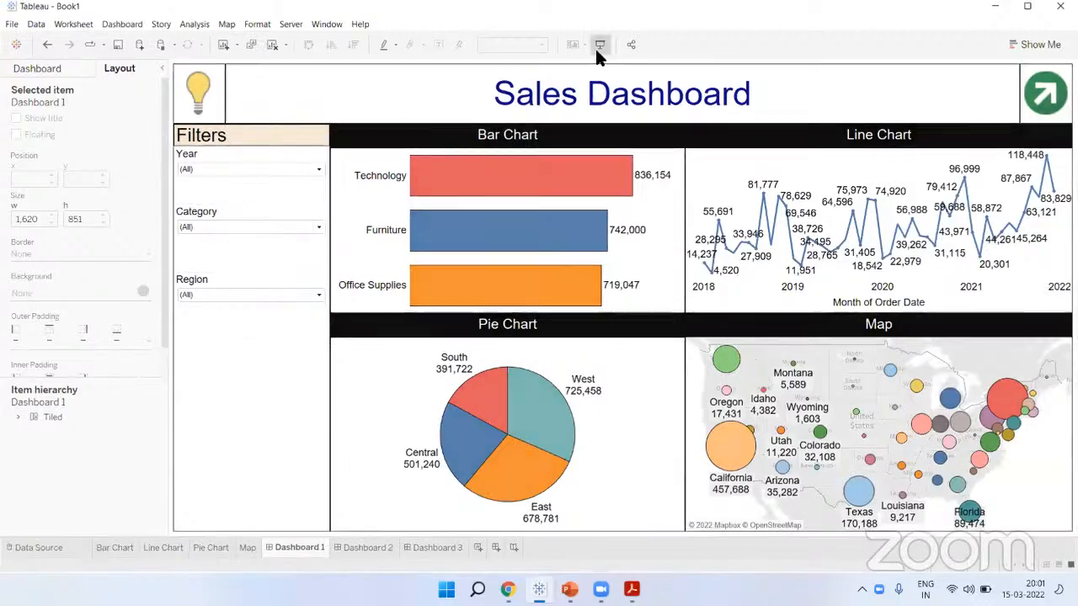
pyautogui.click(599, 46)
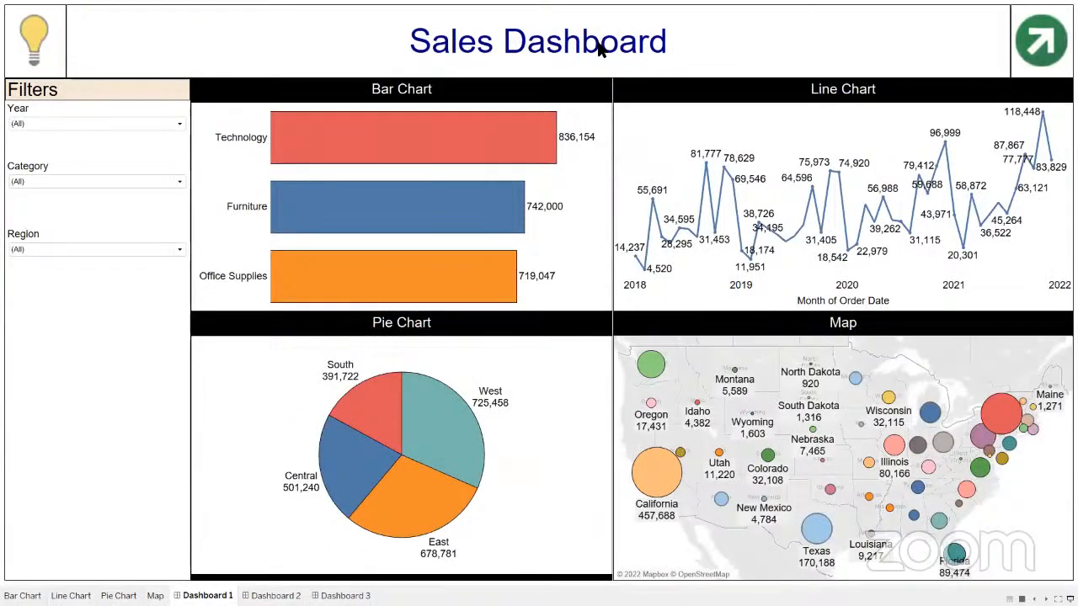
pyautogui.press('Escape')
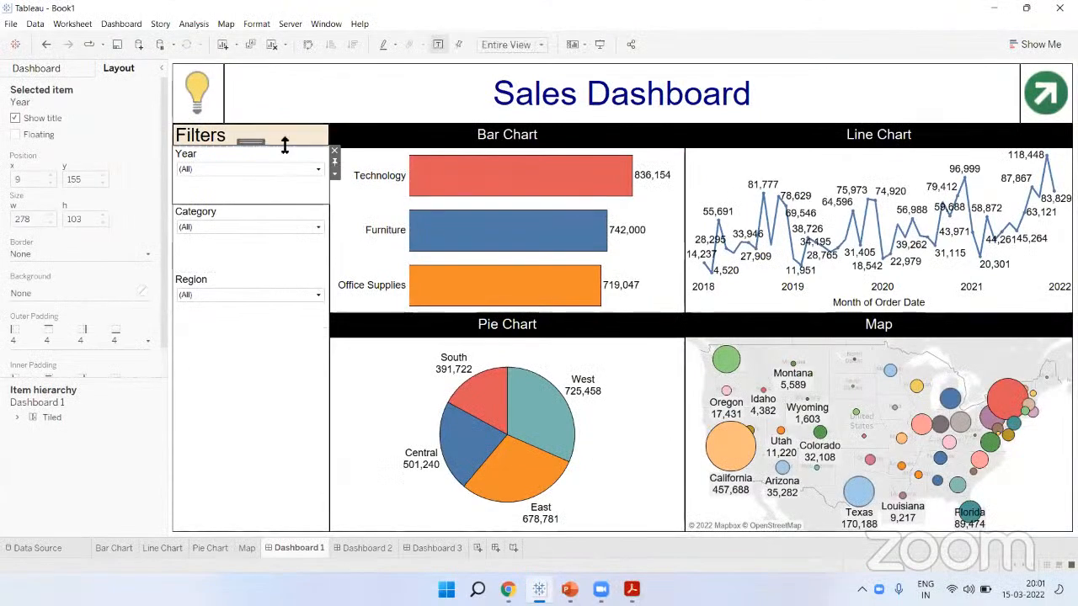
# Make the Filters heading slightly taller and check Dashboard 1 again in presentation mode
pyautogui.moveTo(283, 146); pyautogui.dragTo(282, 147)
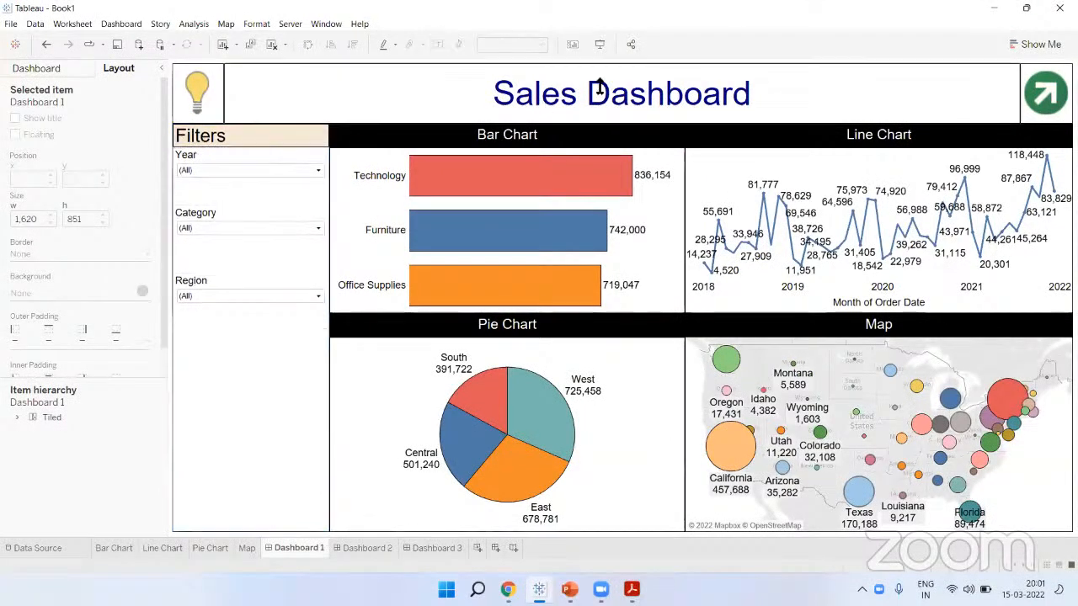
pyautogui.click(601, 45)
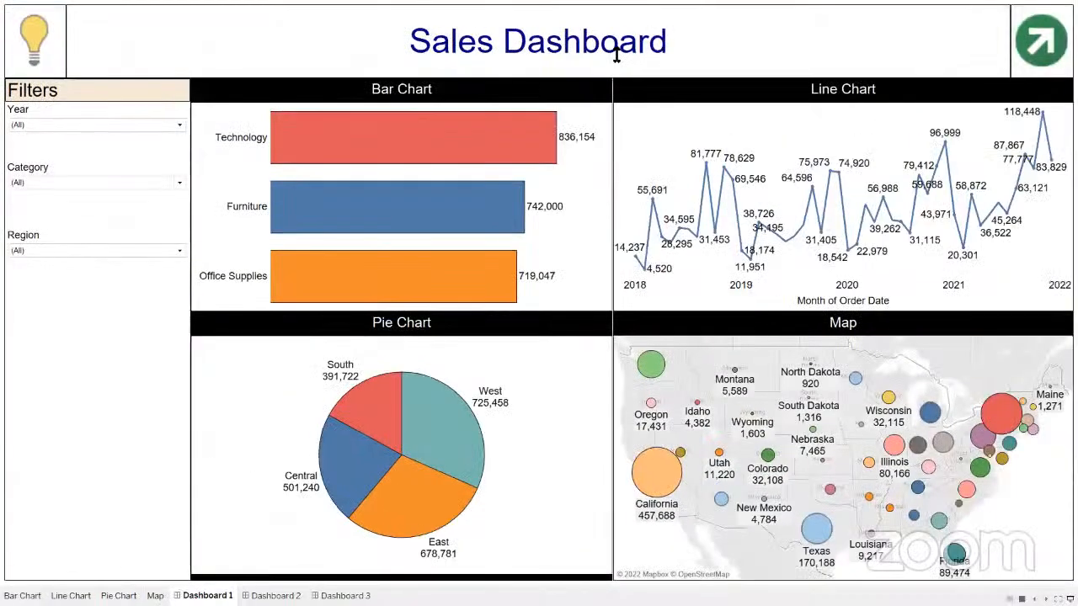
pyautogui.press('Escape')
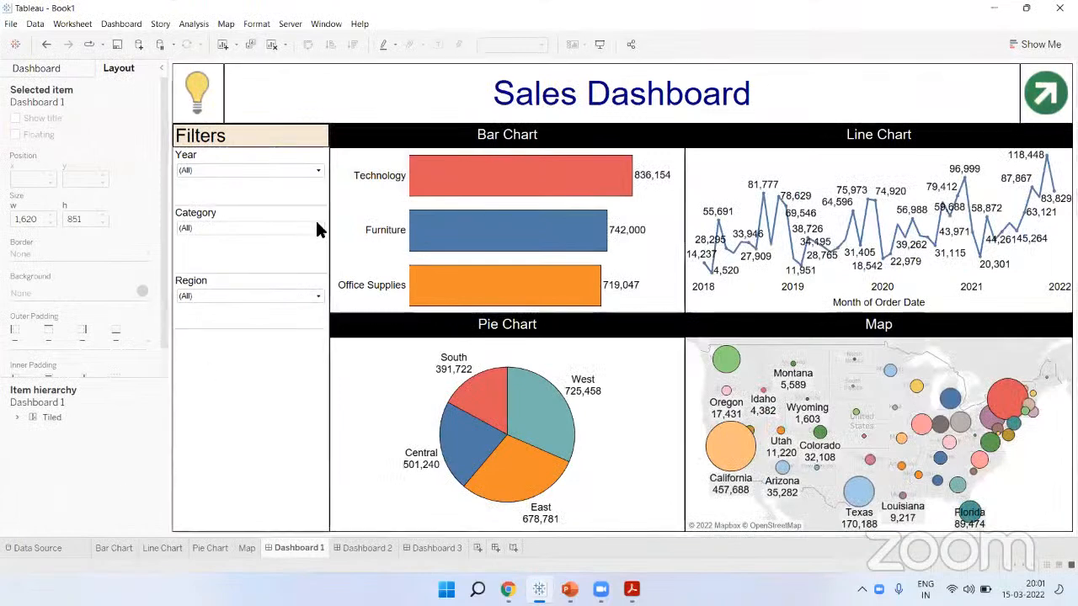
# Select the Tiled container that holds the whole dashboard, starting from the Sales Dashboard title
pyautogui.click(481, 94)
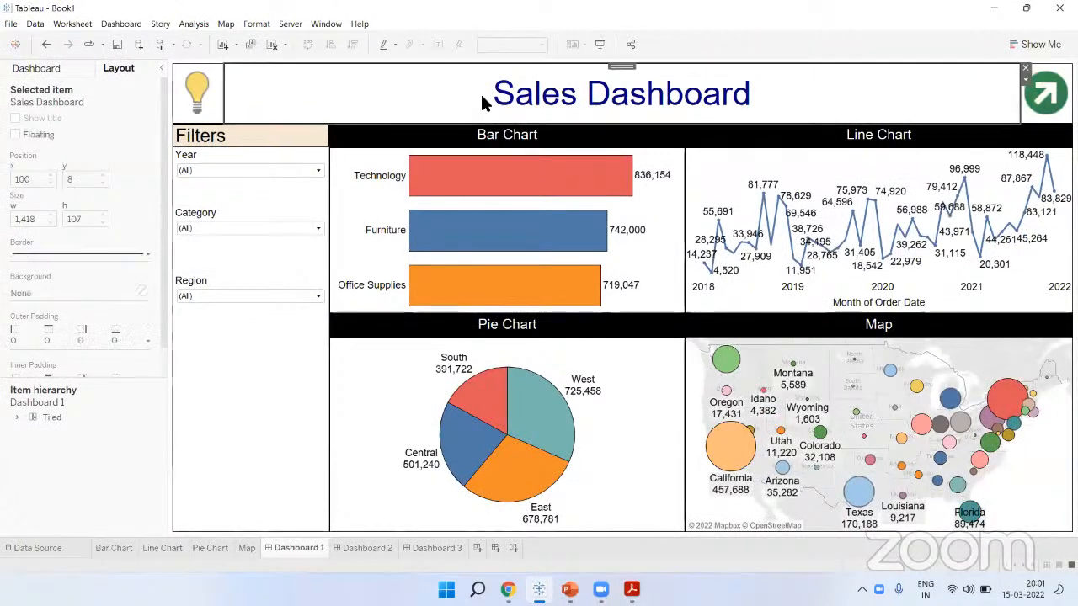
pyautogui.doubleClick(615, 69)
pyautogui.doubleClick(617, 67)
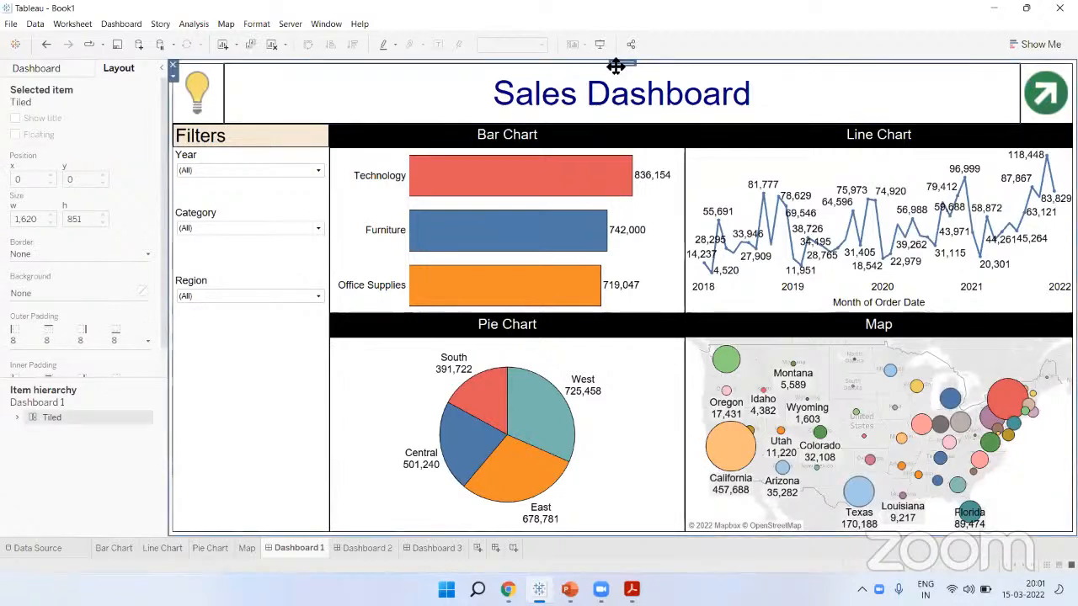
# Try black, light beige and pale teal as the default dashboard shading, and reset it to None
pyautogui.click(257, 24)
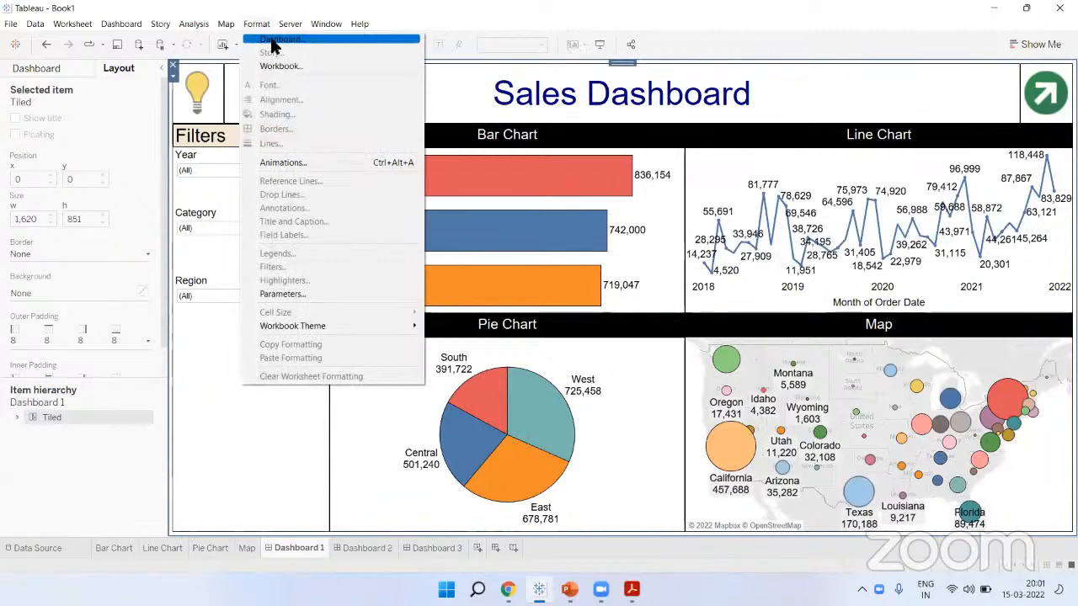
pyautogui.click(271, 39)
pyautogui.click(85, 110)
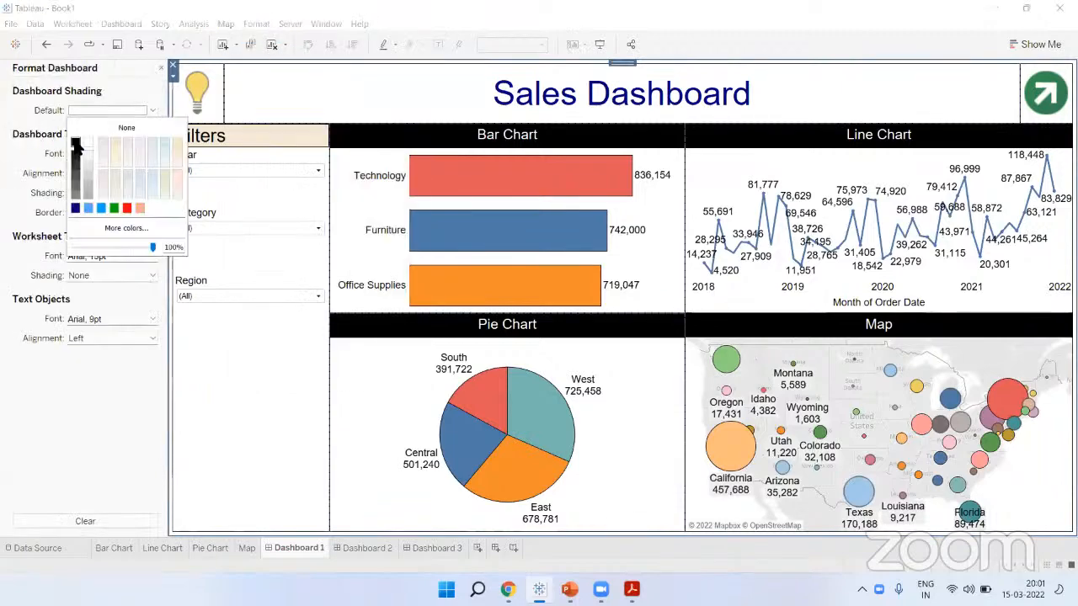
pyautogui.click(75, 145)
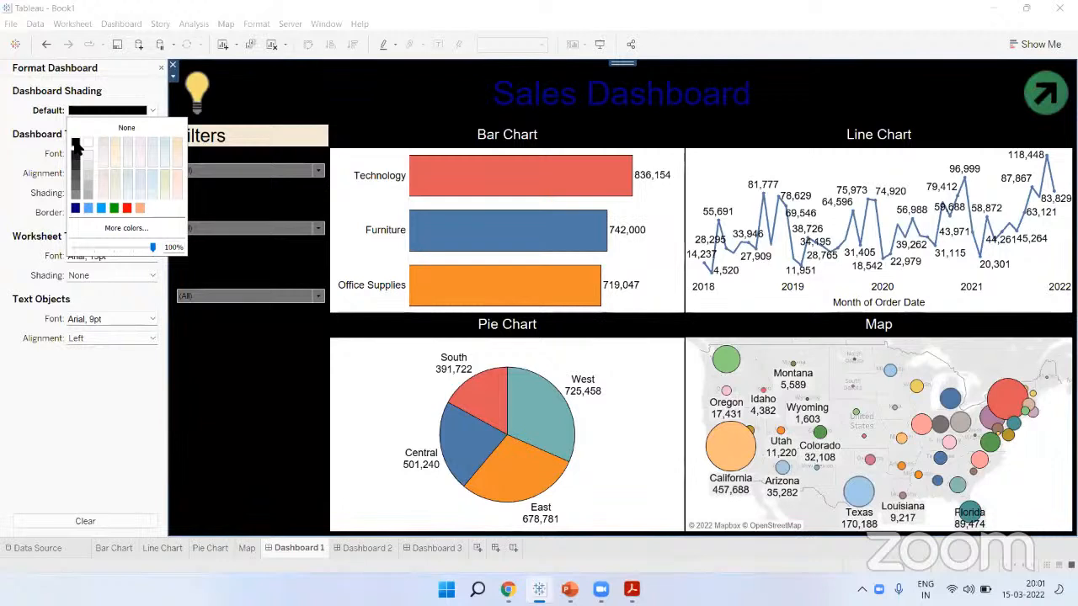
pyautogui.click(176, 141)
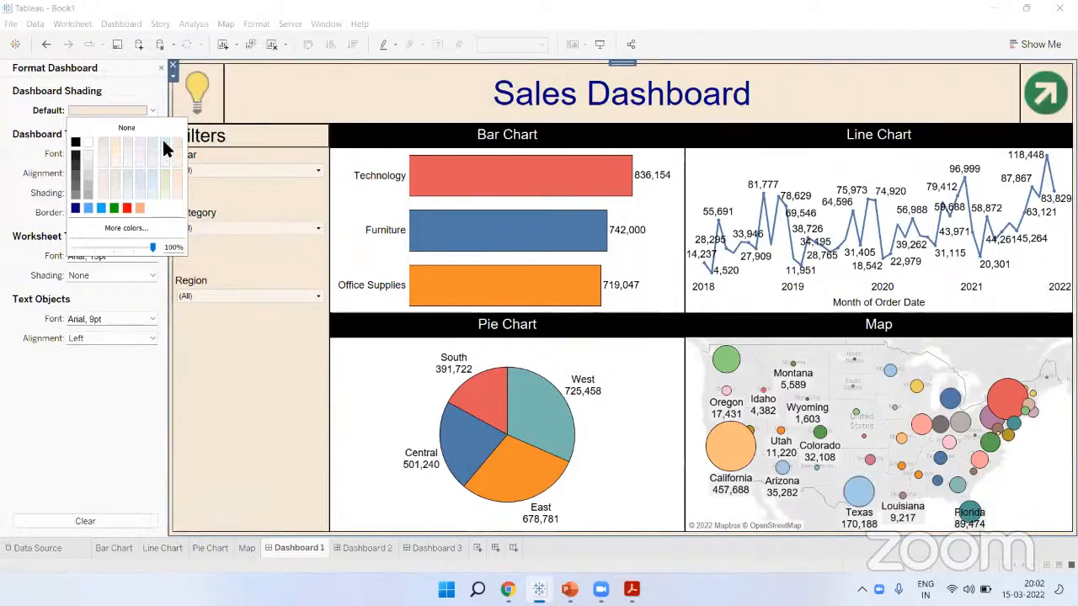
pyautogui.click(164, 142)
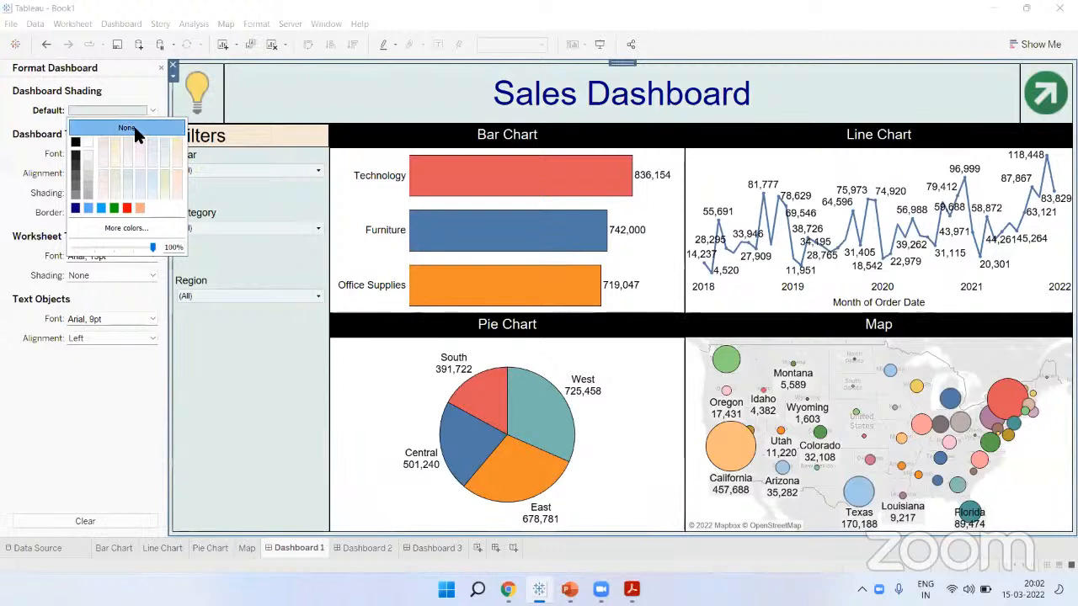
pyautogui.click(128, 127)
pyautogui.click(716, 45)
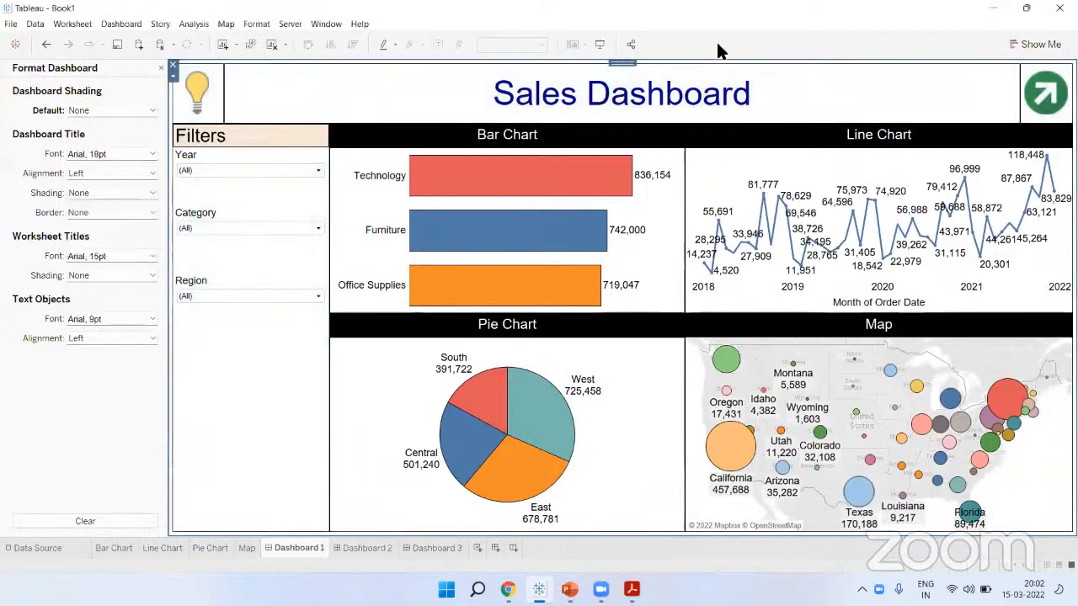
pyautogui.click(161, 67)
# Set the Tiled container's outer padding to 0 on all sides and view the dashboard in presentation mode
pyautogui.scroll(-1, 88, 303)
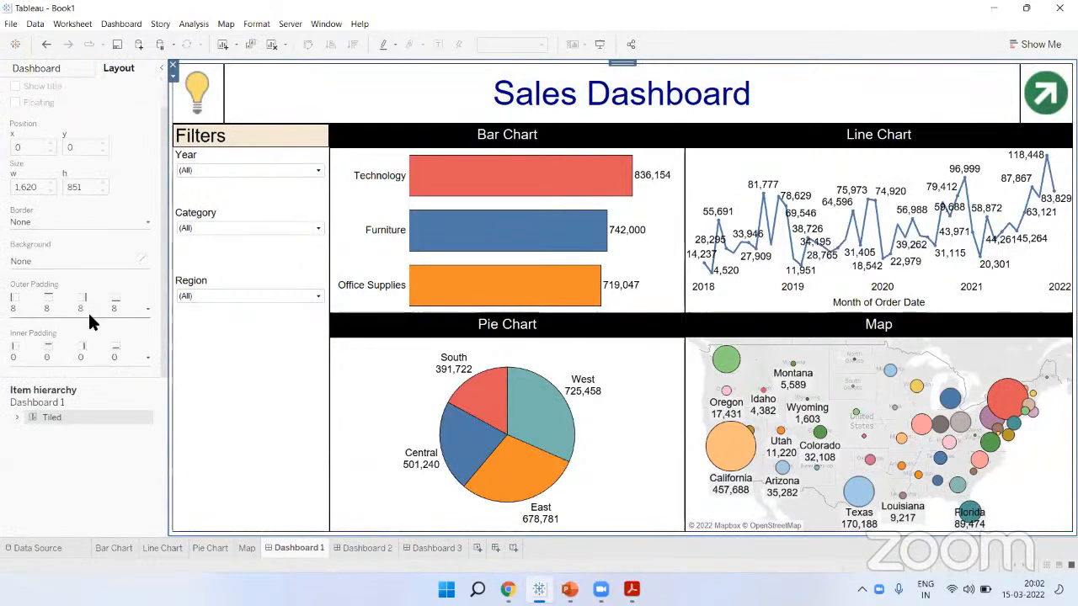
pyautogui.click(87, 311)
pyautogui.write('0')
pyautogui.press('Return')
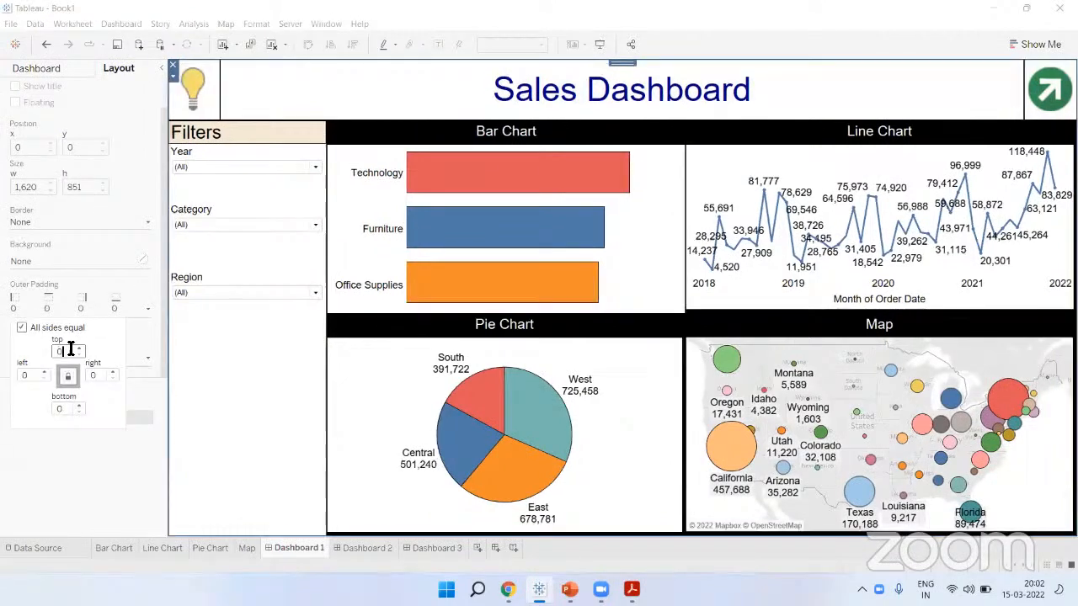
pyautogui.click(594, 45)
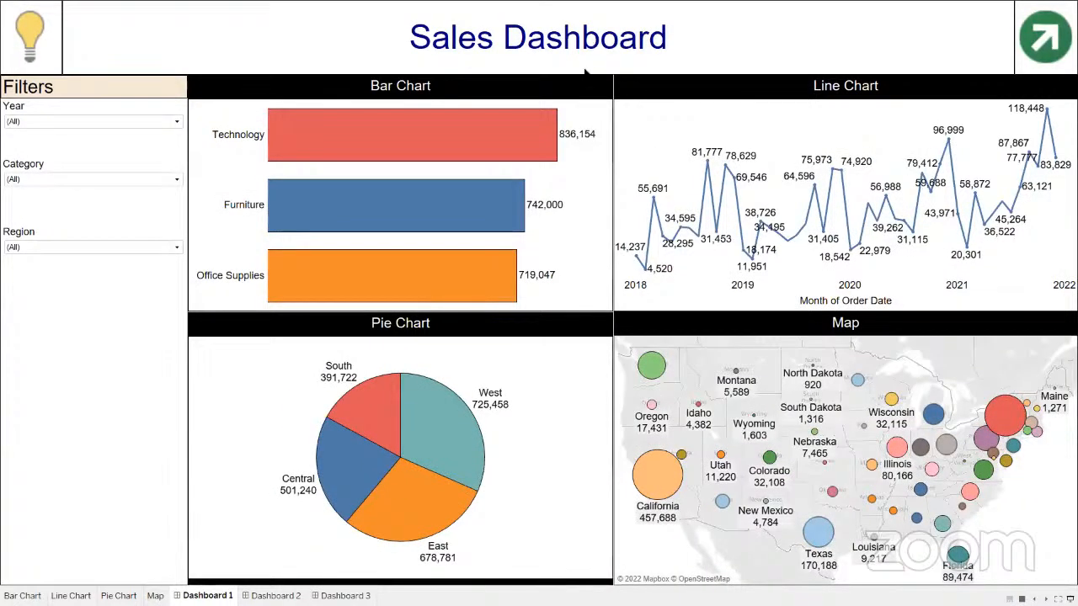
# Leave presentation mode and bring back the list of sheets and objects for Dashboard 1
pyautogui.press('Escape')
pyautogui.click(82, 454)
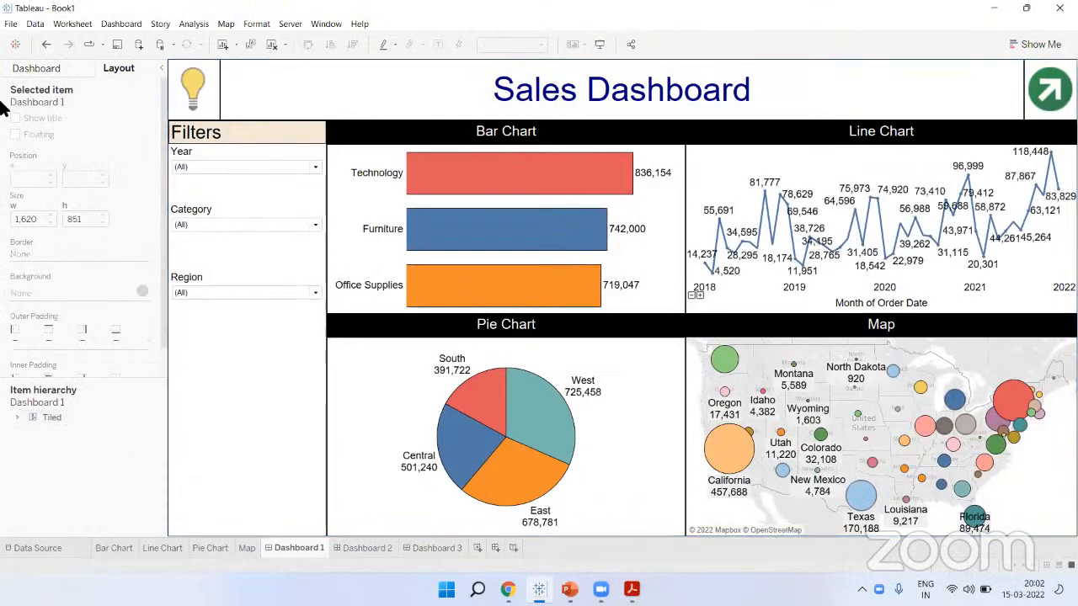
pyautogui.click(30, 71)
pyautogui.click(724, 579)
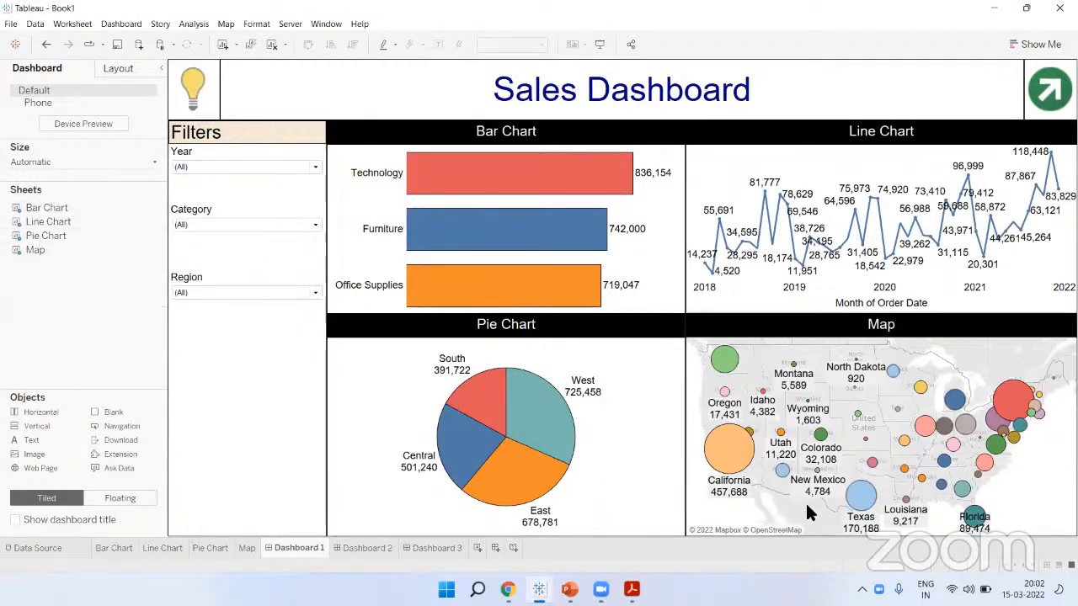
pyautogui.moveTo(18, 260)
pyautogui.mouseDown()
pyautogui.moveTo(49, 269)
pyautogui.moveTo(71, 196)
pyautogui.moveTo(13, 198)
pyautogui.moveTo(19, 272)
pyautogui.mouseUp()
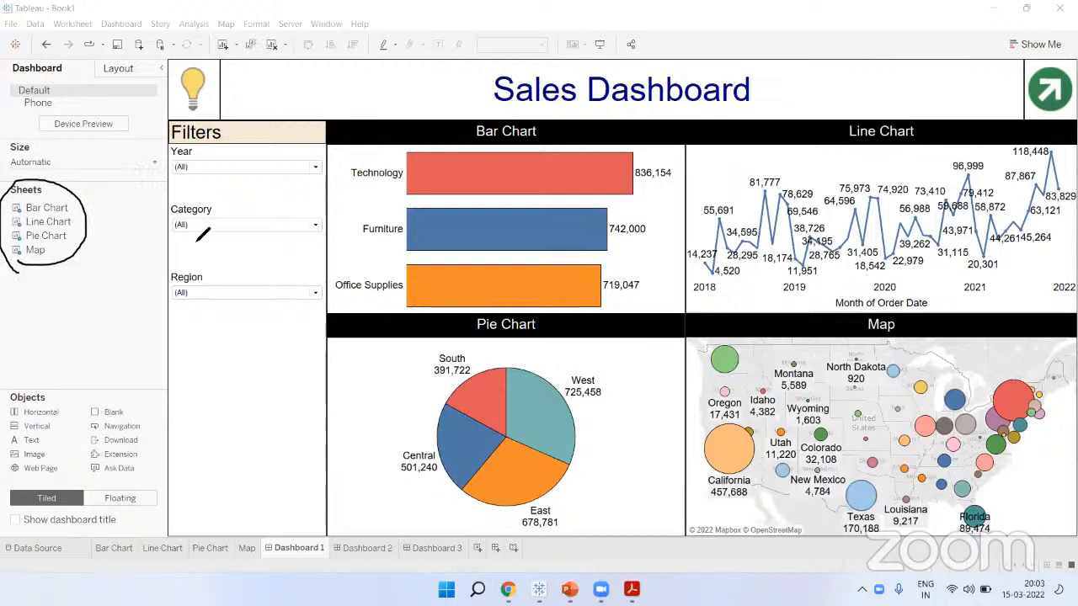
pyautogui.moveTo(158, 210)
pyautogui.mouseDown()
pyautogui.moveTo(178, 236)
pyautogui.moveTo(159, 236)
pyautogui.mouseUp()
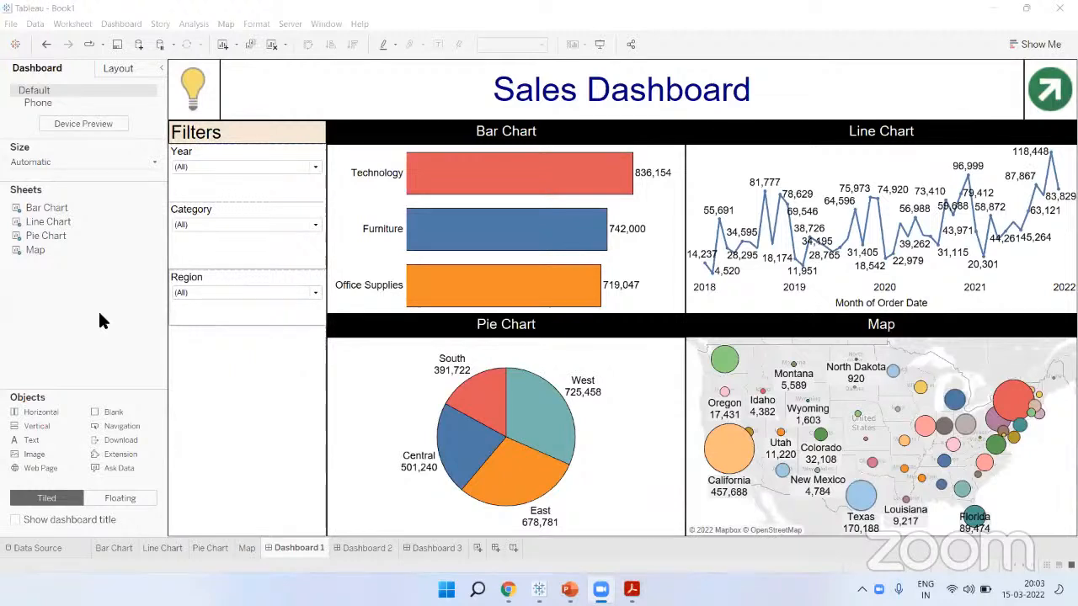
# Hide the Month of Order Date axis header in the dashboard's Line Chart
pyautogui.rightClick(888, 307)
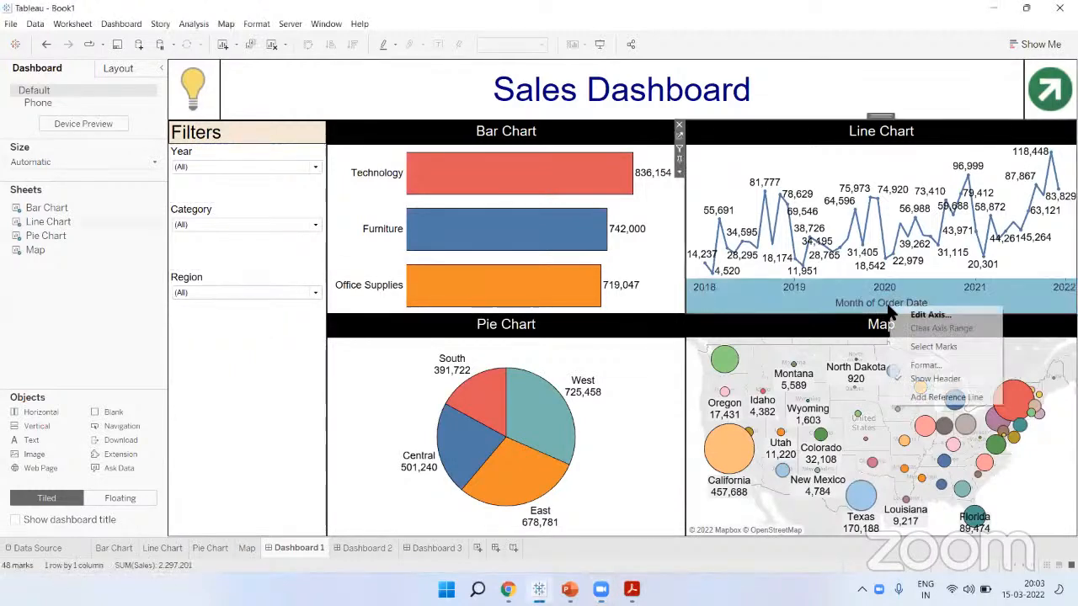
pyautogui.click(918, 379)
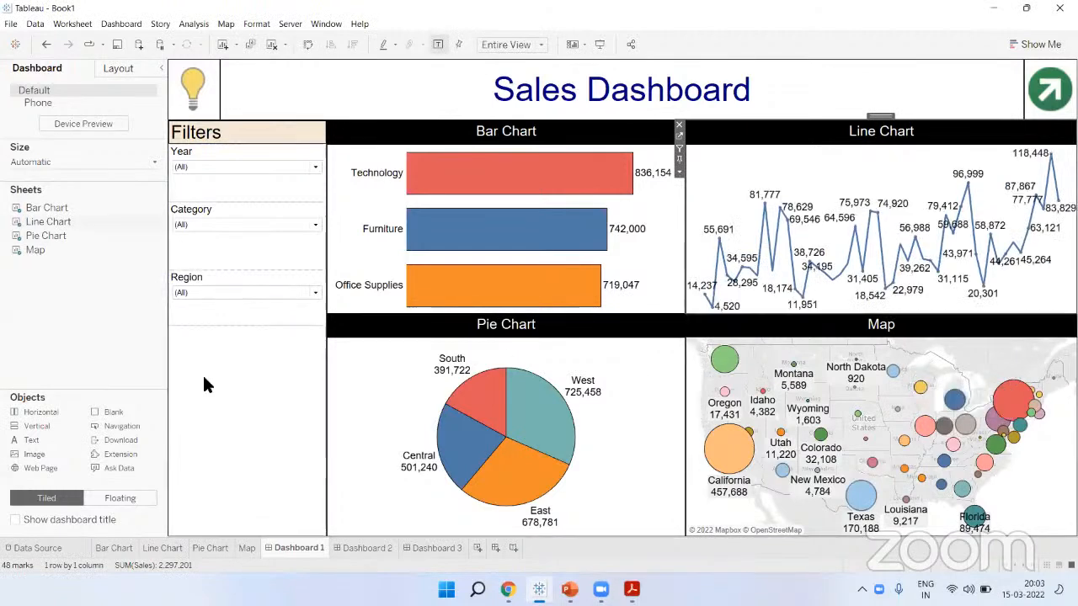
pyautogui.click(106, 338)
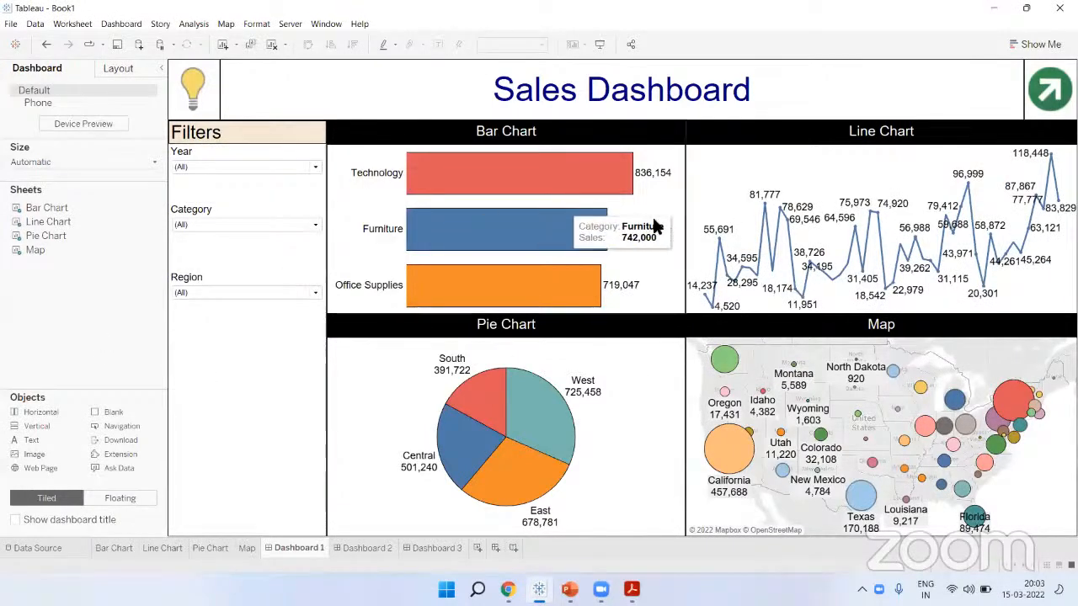
# On the Line Chart sheet, set the pane number format of SUM(Sales) to Number (Custom)
pyautogui.click(168, 548)
pyautogui.click(461, 90)
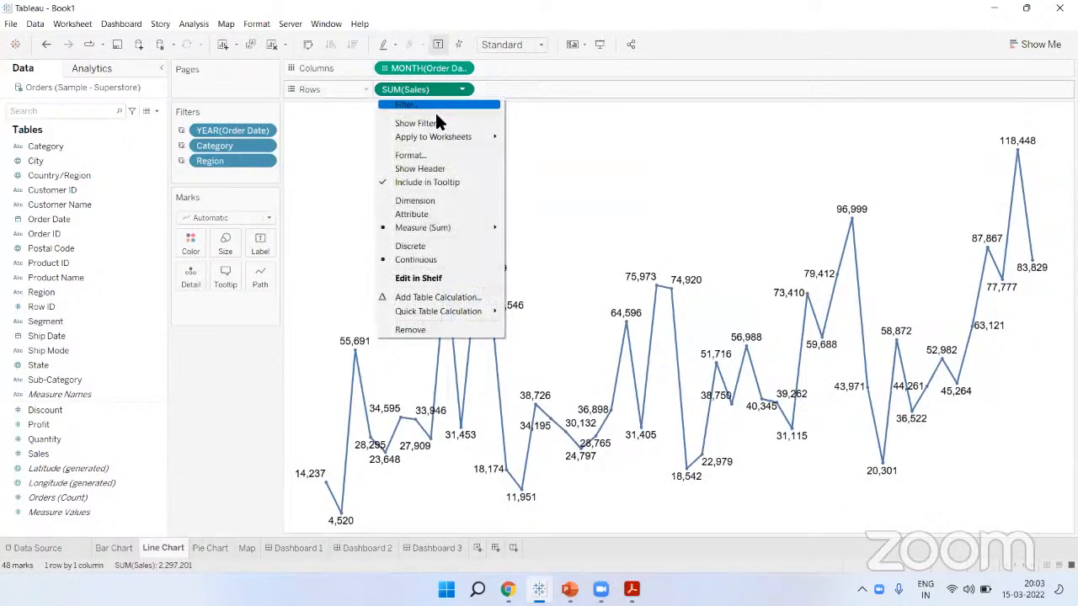
pyautogui.click(431, 156)
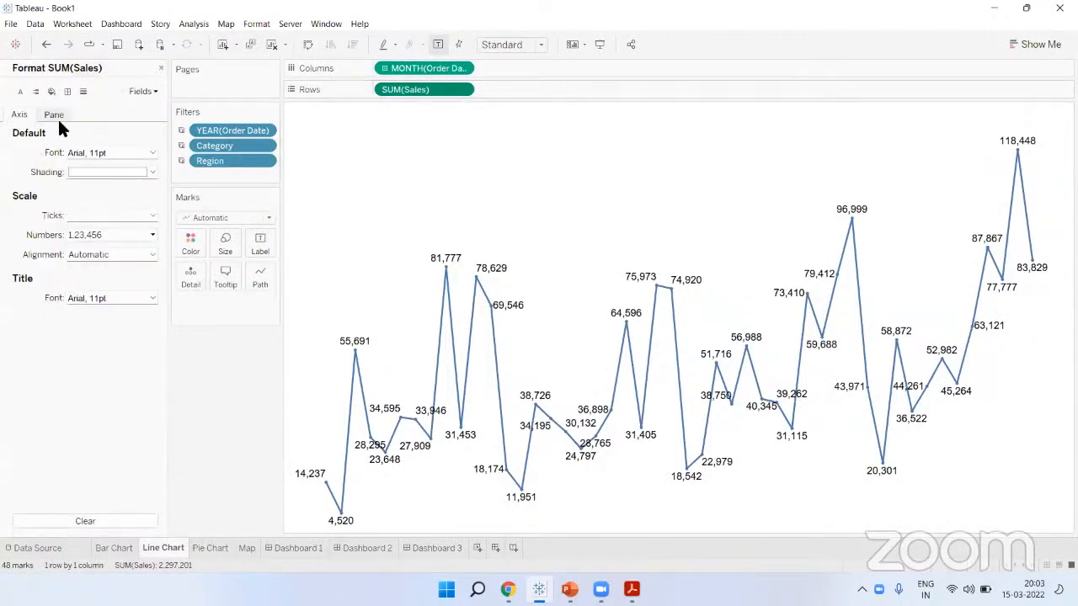
pyautogui.click(54, 115)
pyautogui.click(109, 191)
pyautogui.click(103, 228)
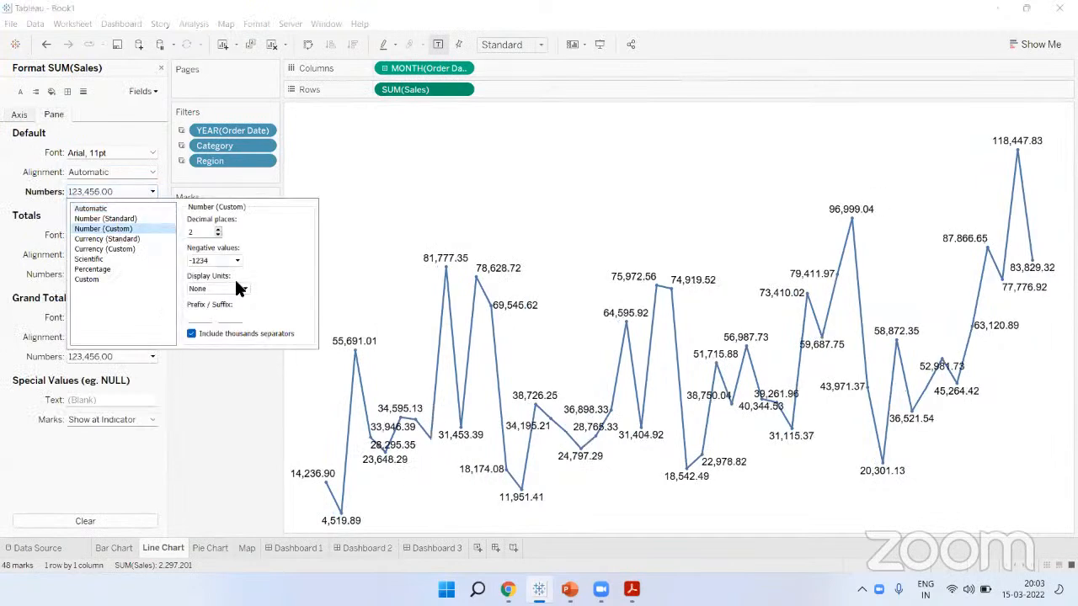
# Set the SUM(Sales) labels to display units of Thousands (K) with 0 decimal places, and return to Dashboard 1
pyautogui.click(236, 289)
pyautogui.click(211, 306)
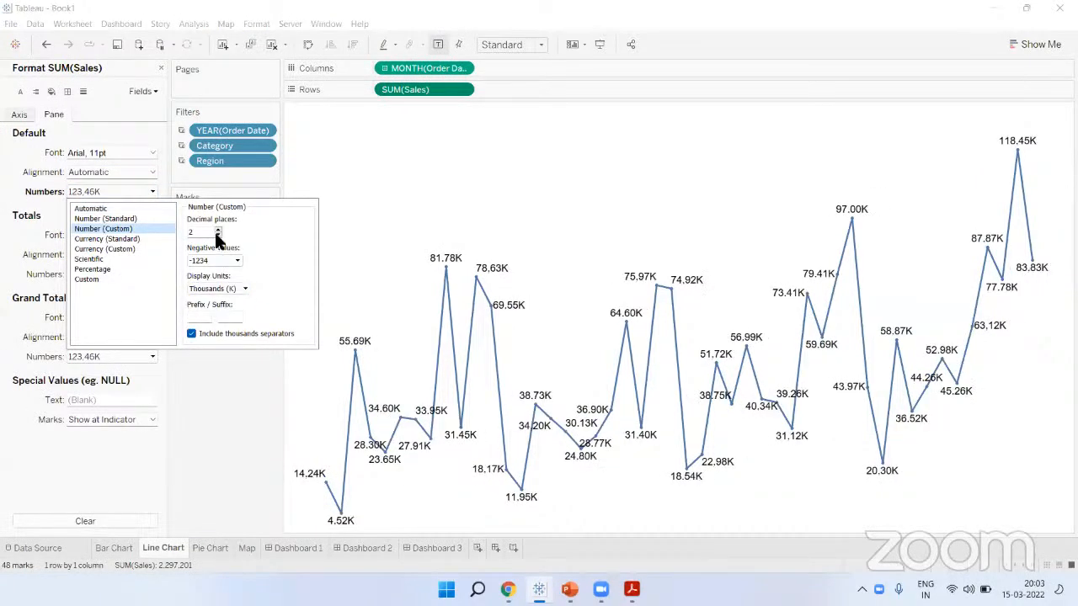
pyautogui.click(216, 234)
pyautogui.click(217, 235)
pyautogui.click(238, 400)
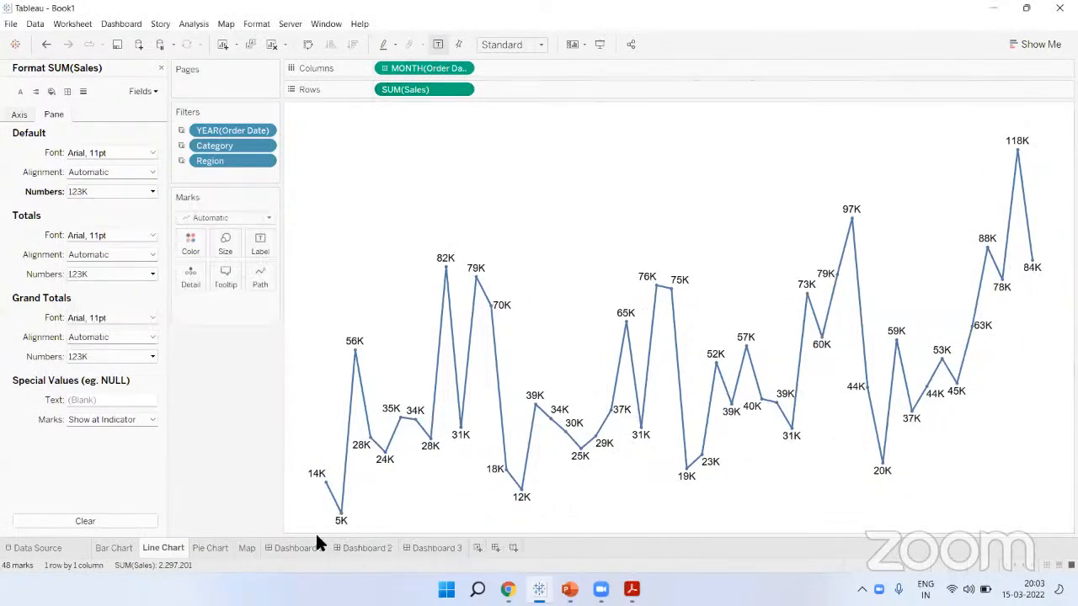
pyautogui.click(296, 543)
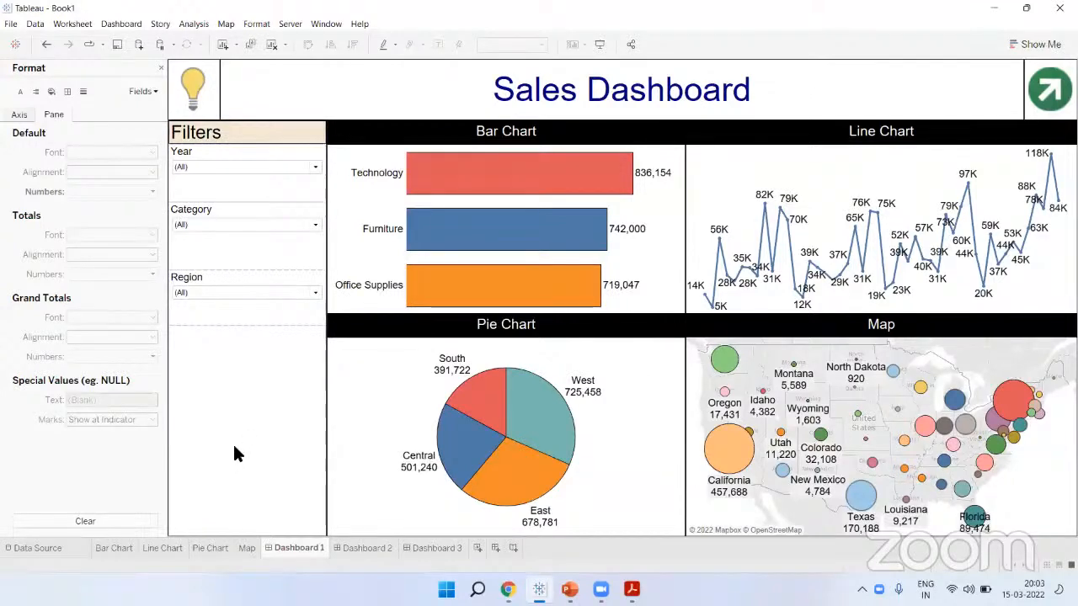
pyautogui.click(160, 68)
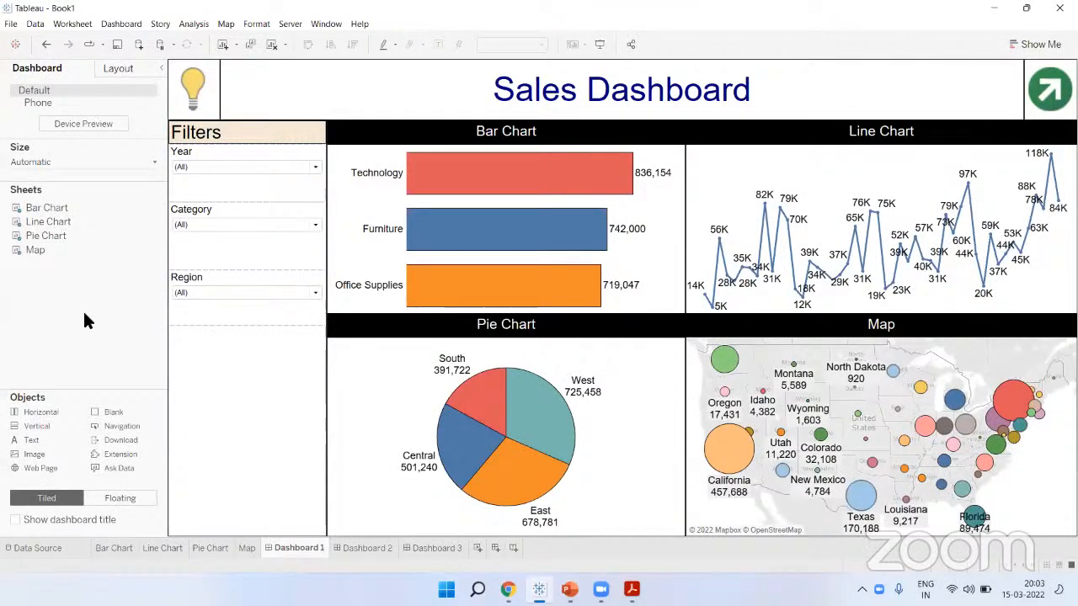
# Select the Sales Dashboard title object and open its background colour choices
pyautogui.doubleClick(333, 94)
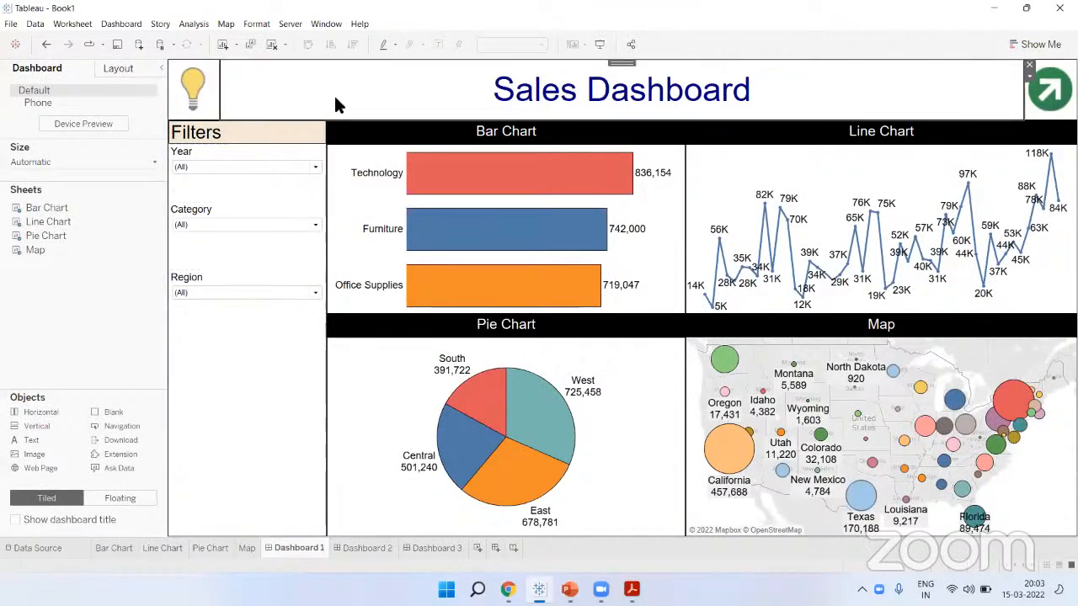
pyautogui.click(682, 199)
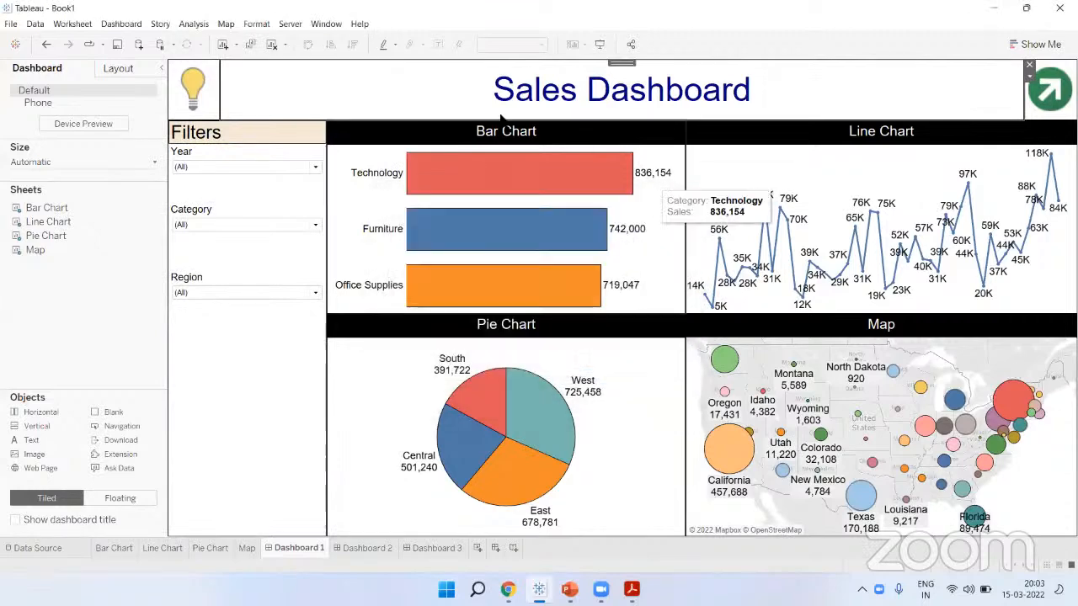
pyautogui.click(118, 70)
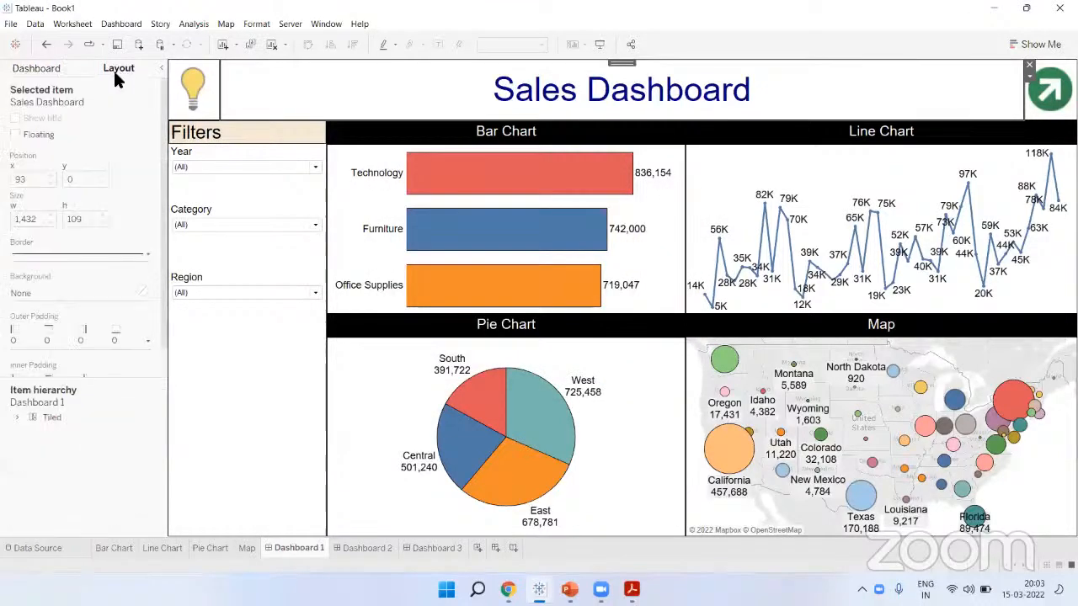
pyautogui.click(55, 291)
# Try pale grey, green, light blue and peach as the background of the Sales Dashboard title
pyautogui.click(81, 339)
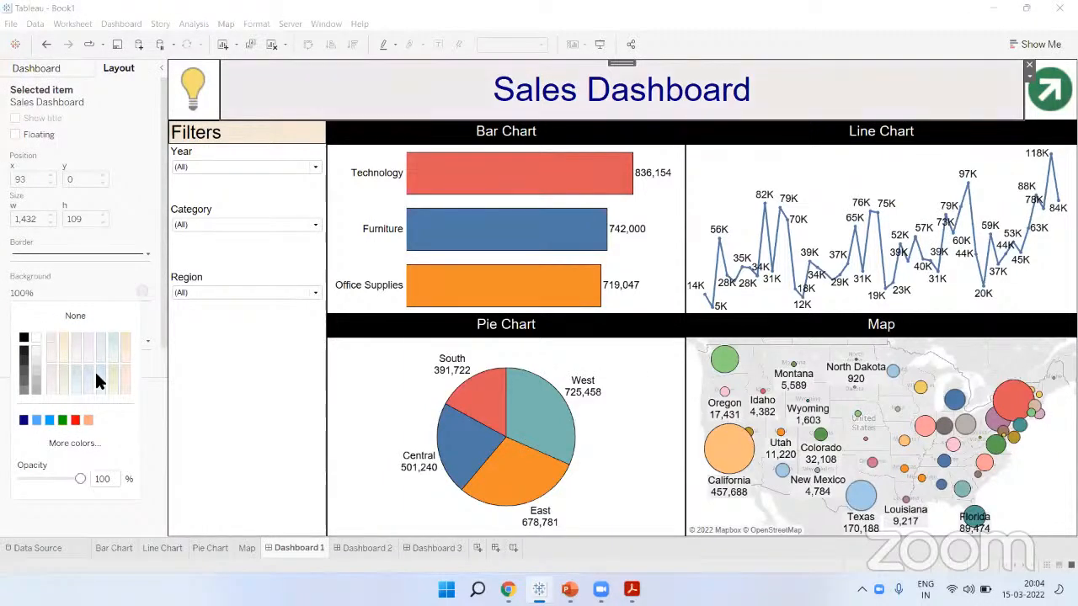
pyautogui.click(63, 420)
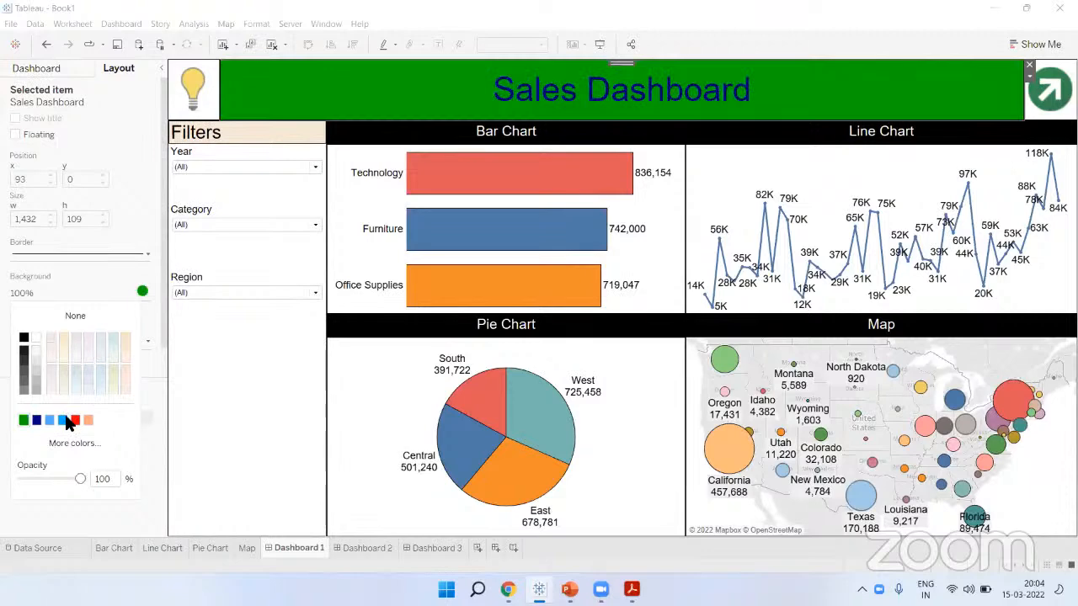
pyautogui.click(61, 419)
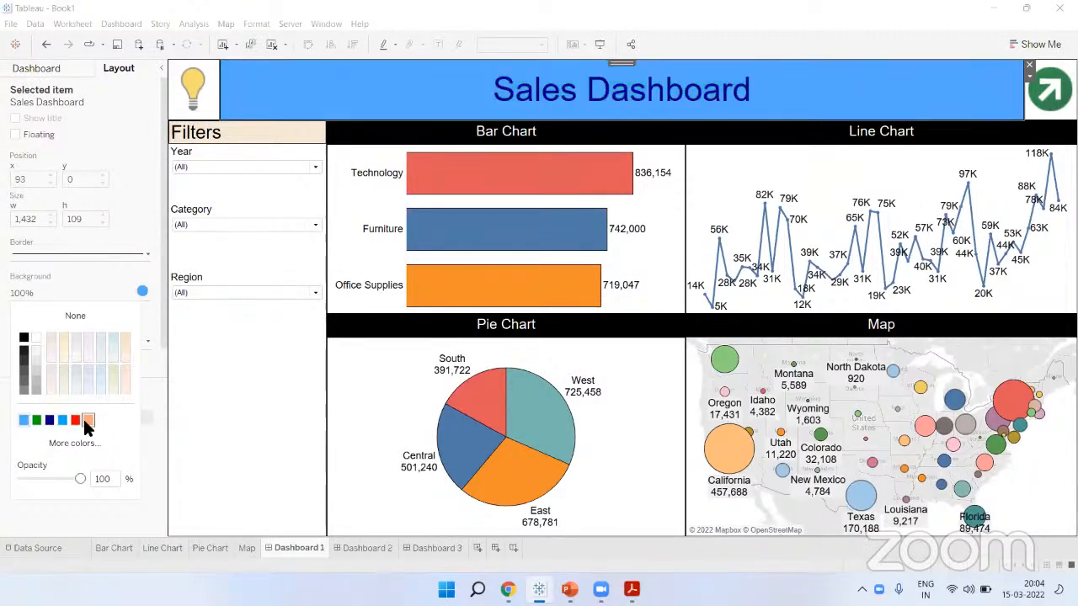
pyautogui.click(87, 420)
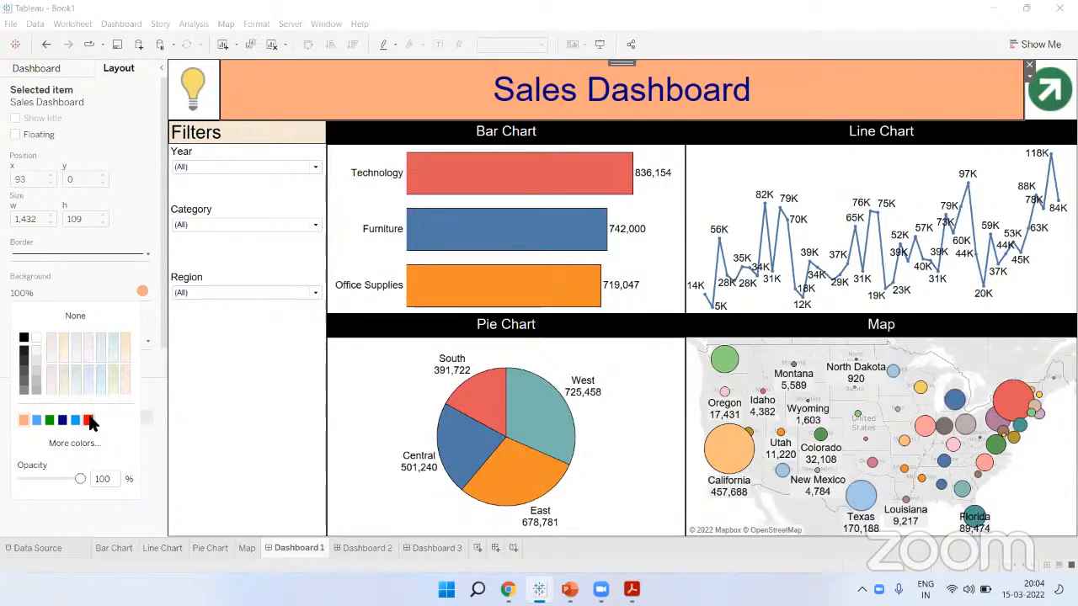
# Try the basic colour green #00aa00 from the full colour selection as the title's background
pyautogui.click(81, 442)
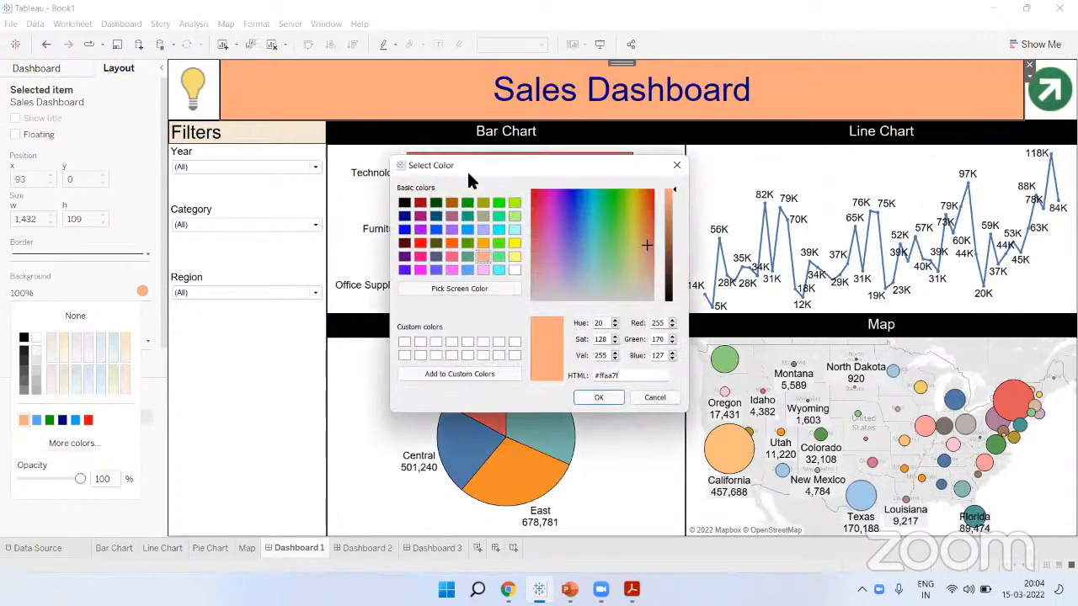
pyautogui.moveTo(475, 167); pyautogui.dragTo(270, 162)
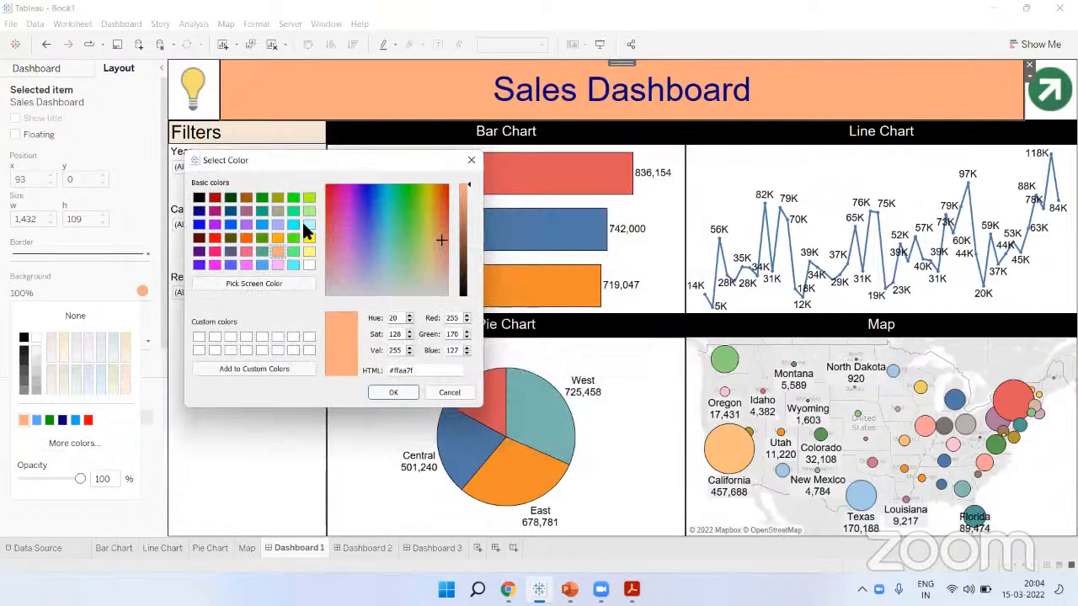
pyautogui.click(306, 224)
pyautogui.click(215, 251)
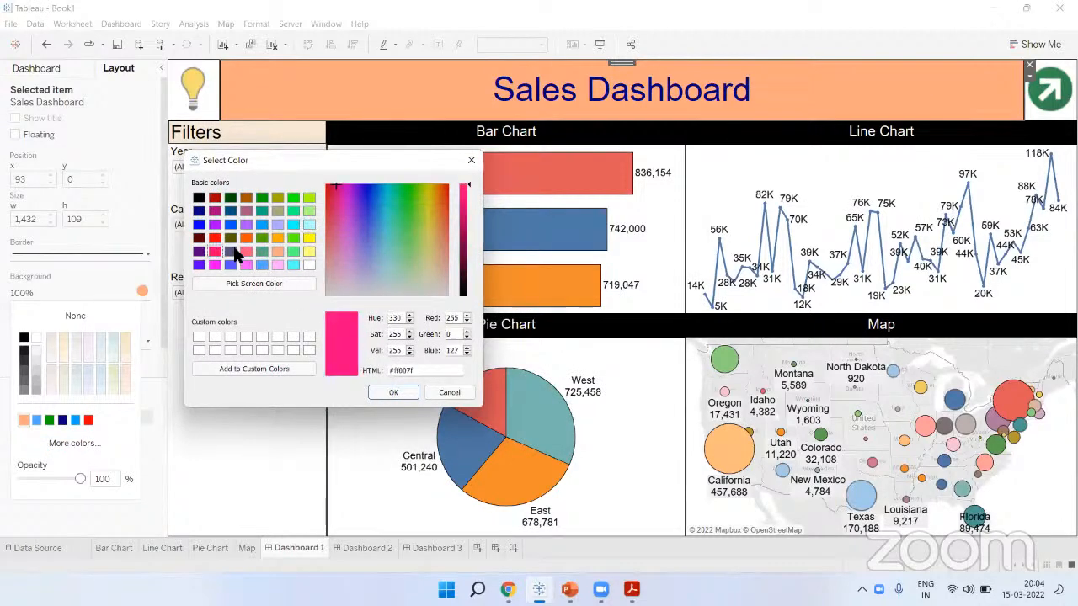
pyautogui.click(214, 237)
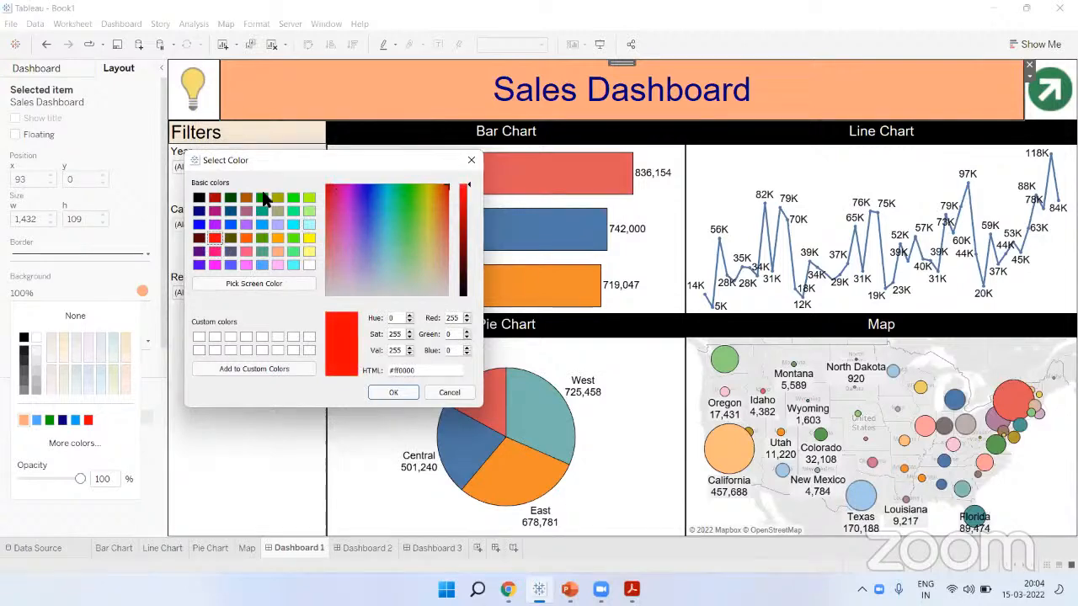
pyautogui.click(262, 197)
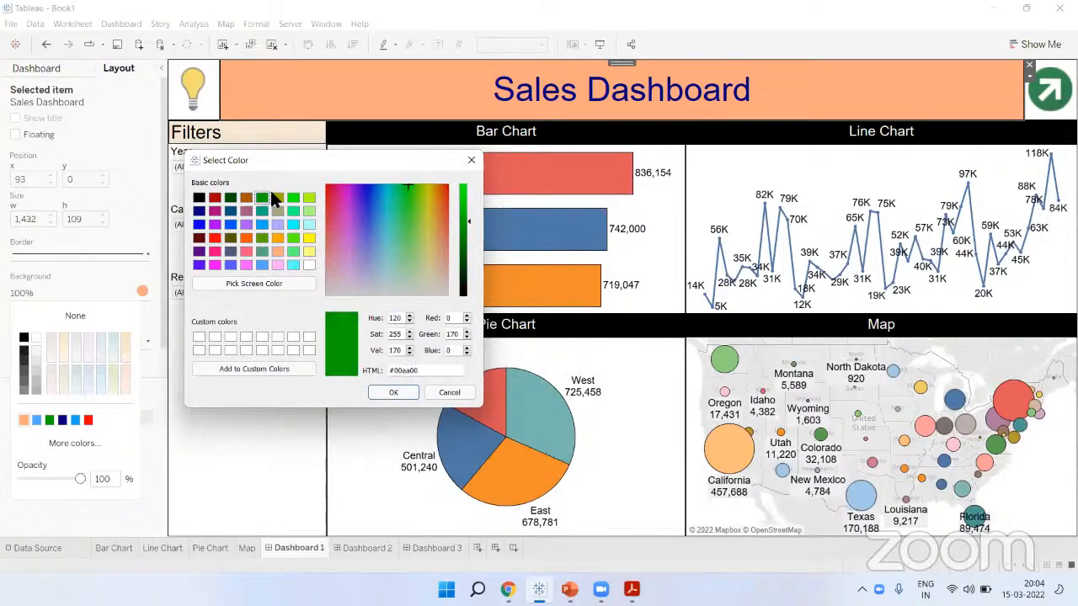
pyautogui.click(390, 393)
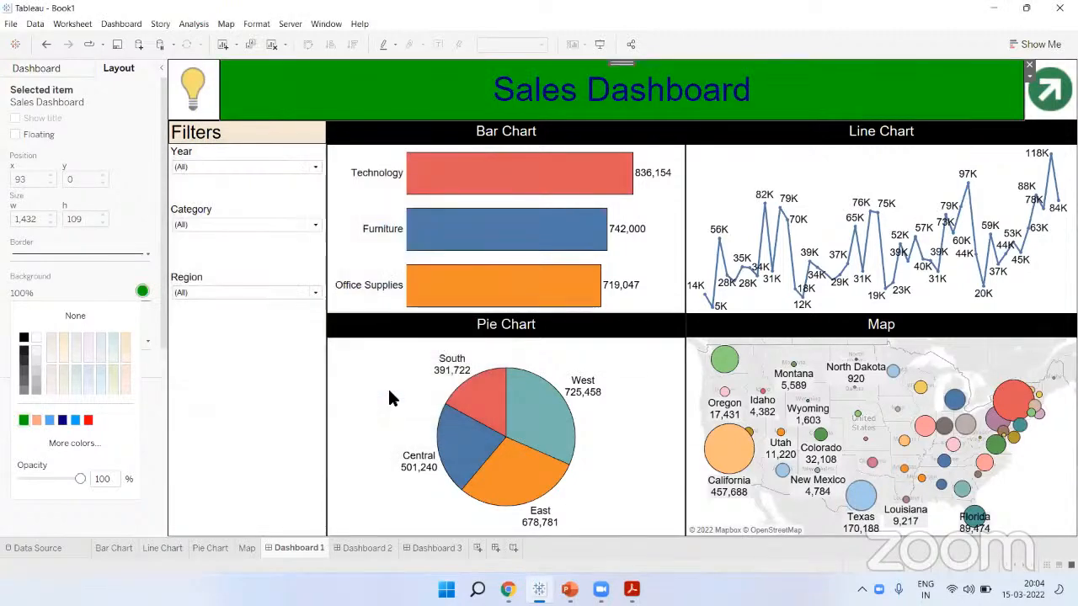
# Try black #000000 as the background of the Sales Dashboard title
pyautogui.click(91, 449)
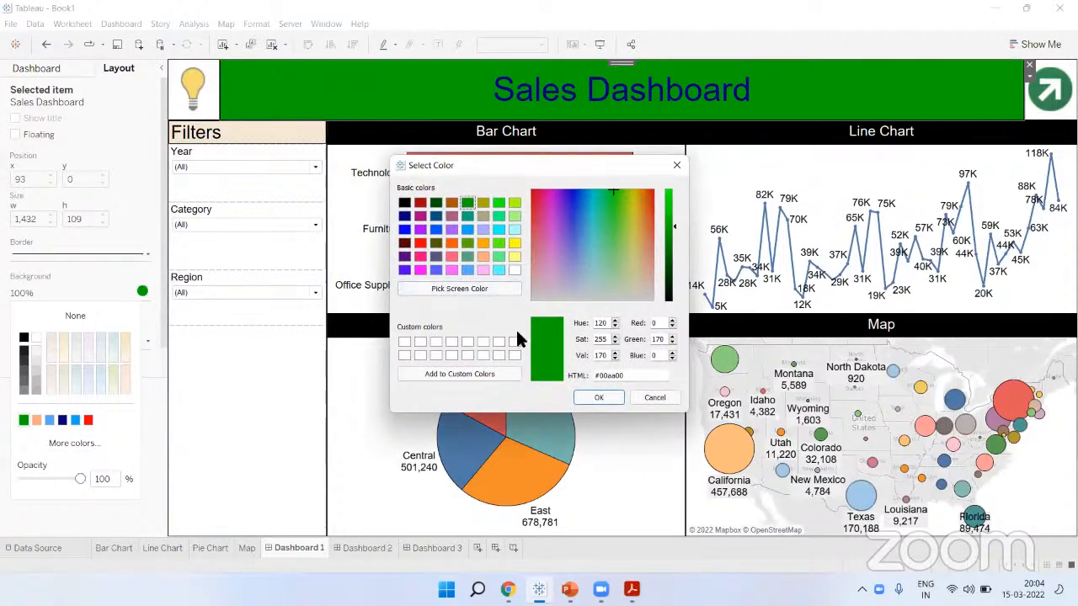
pyautogui.click(405, 203)
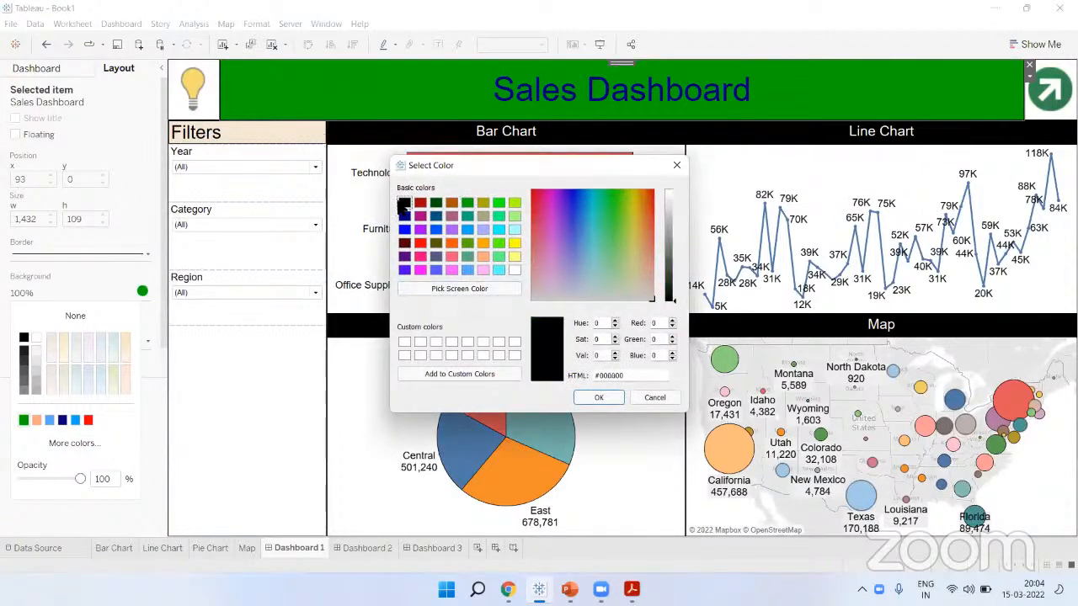
pyautogui.click(584, 396)
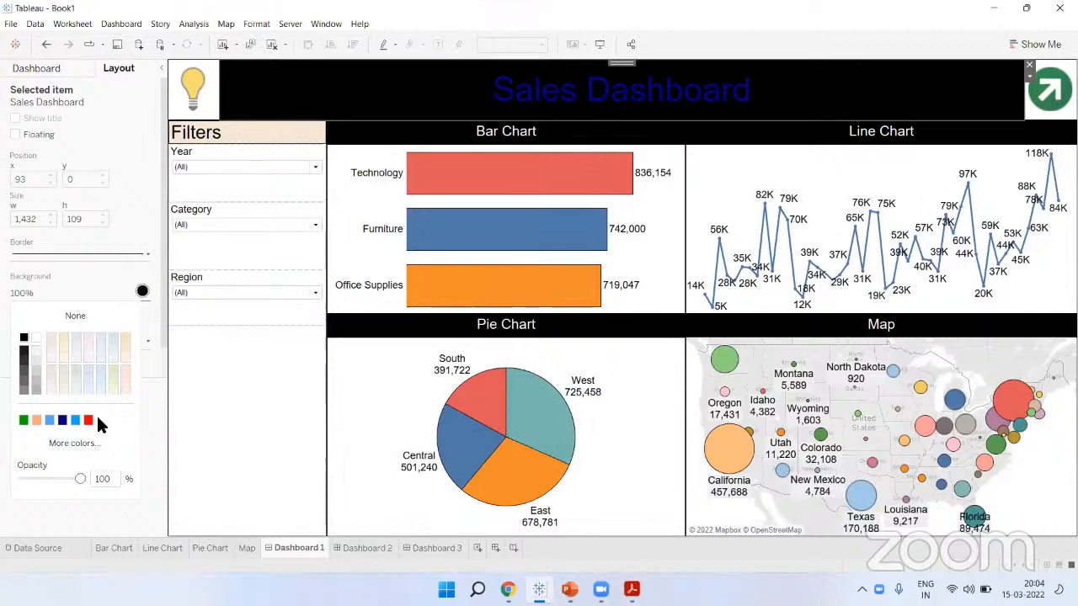
# Set the Sales Dashboard title's background to light yellow #ffff7f, deselect it and return to the sheets and objects list
pyautogui.click(86, 443)
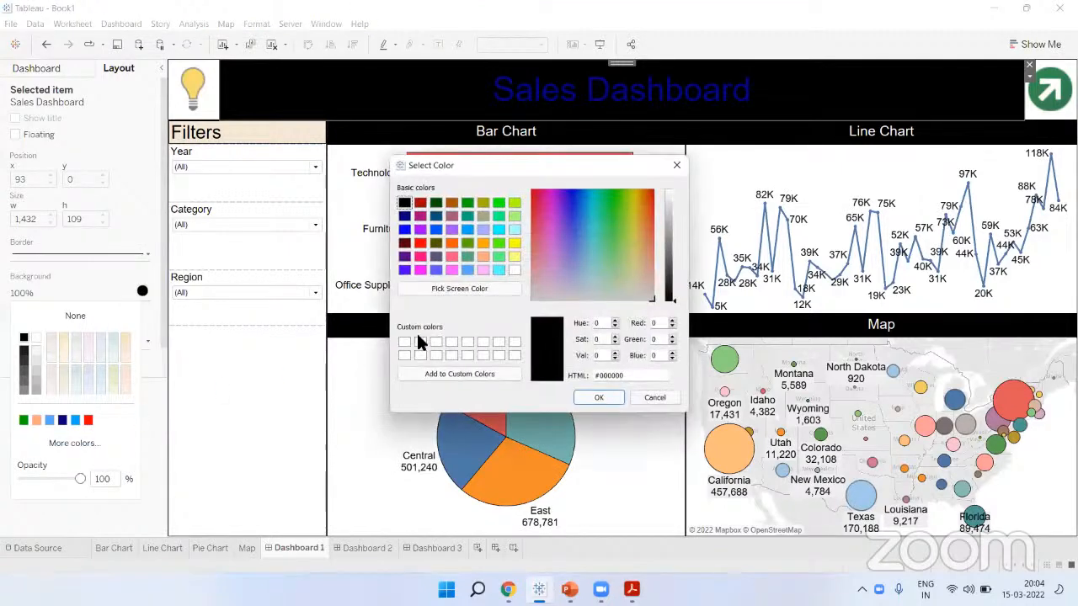
pyautogui.click(514, 256)
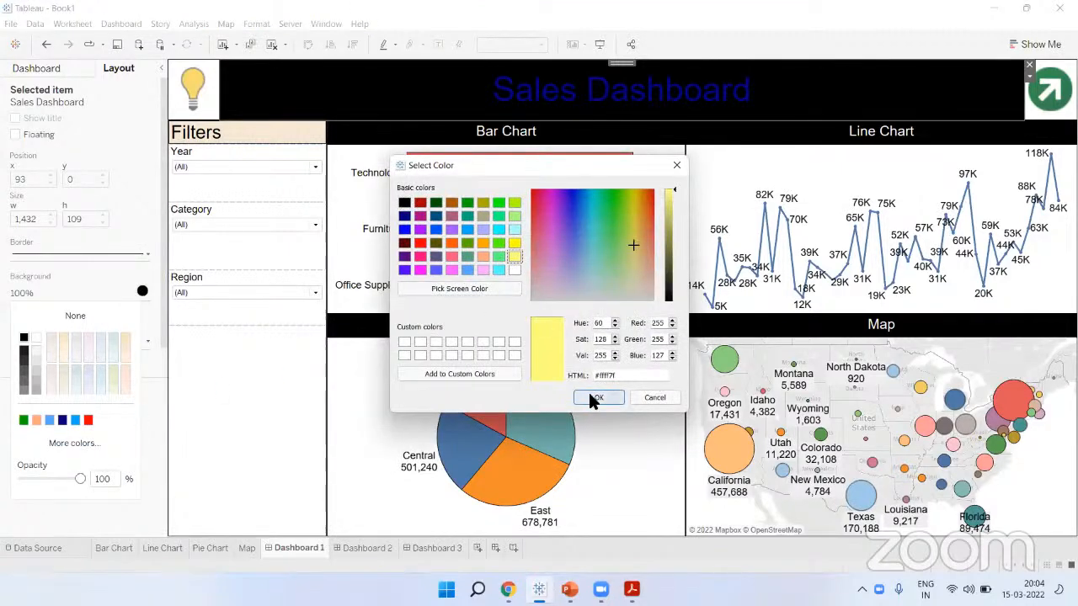
pyautogui.click(597, 398)
pyautogui.click(132, 228)
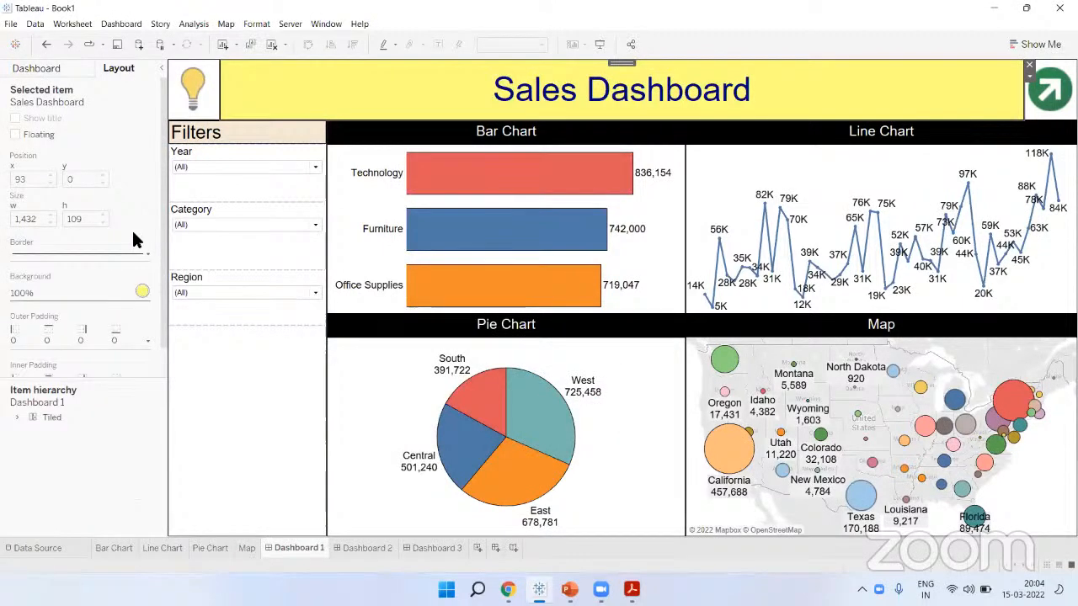
pyautogui.click(127, 424)
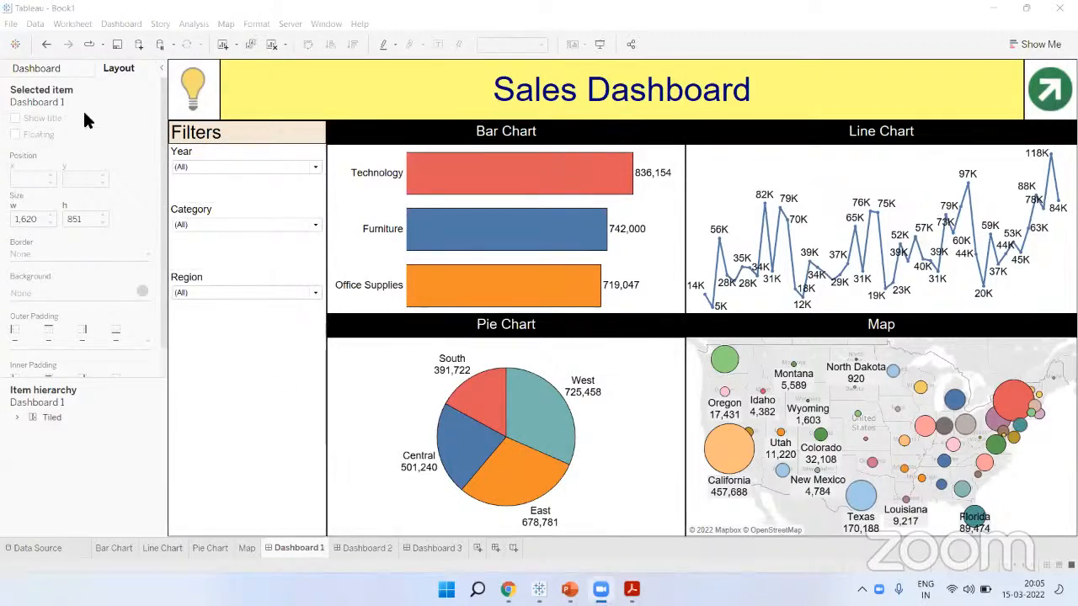
pyautogui.click(60, 71)
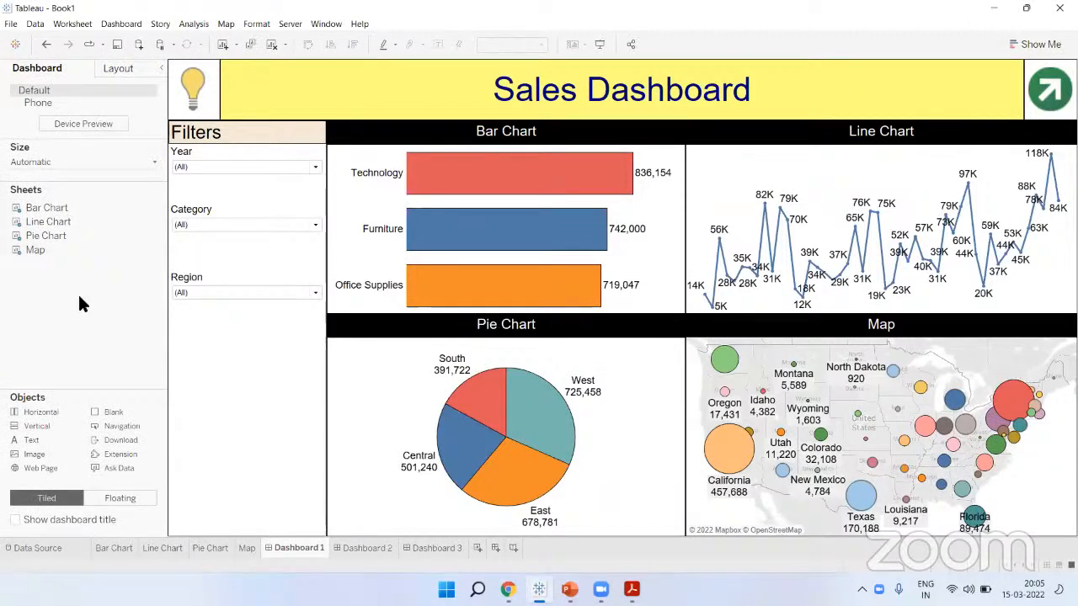
# Narrow the side pane, then collapse it to view the Sales Dashboard wider and expand it again
pyautogui.moveTo(166, 263); pyautogui.dragTo(149, 261)
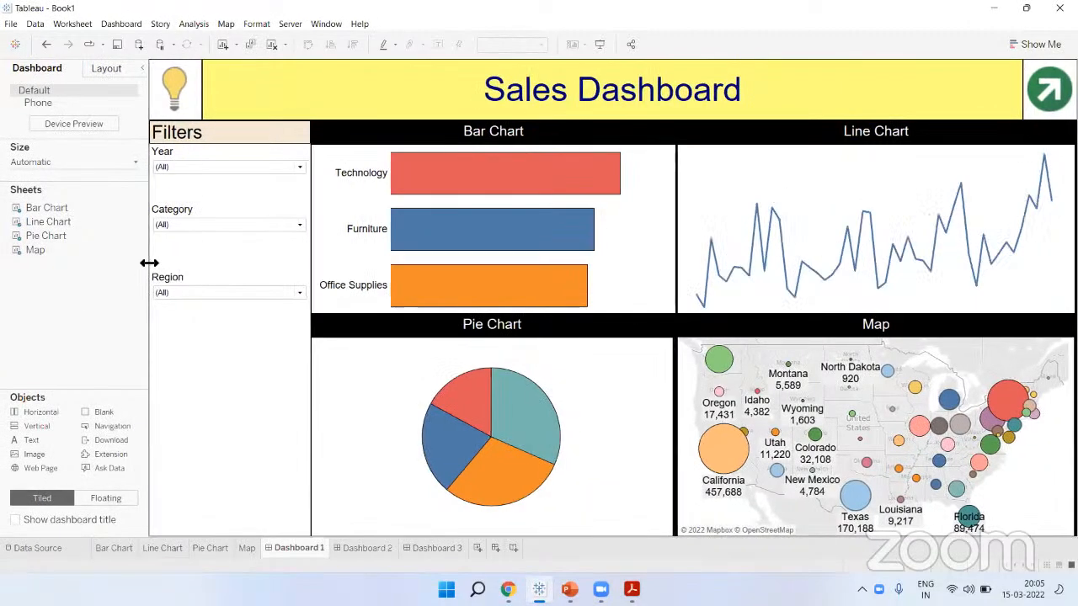
pyautogui.click(139, 67)
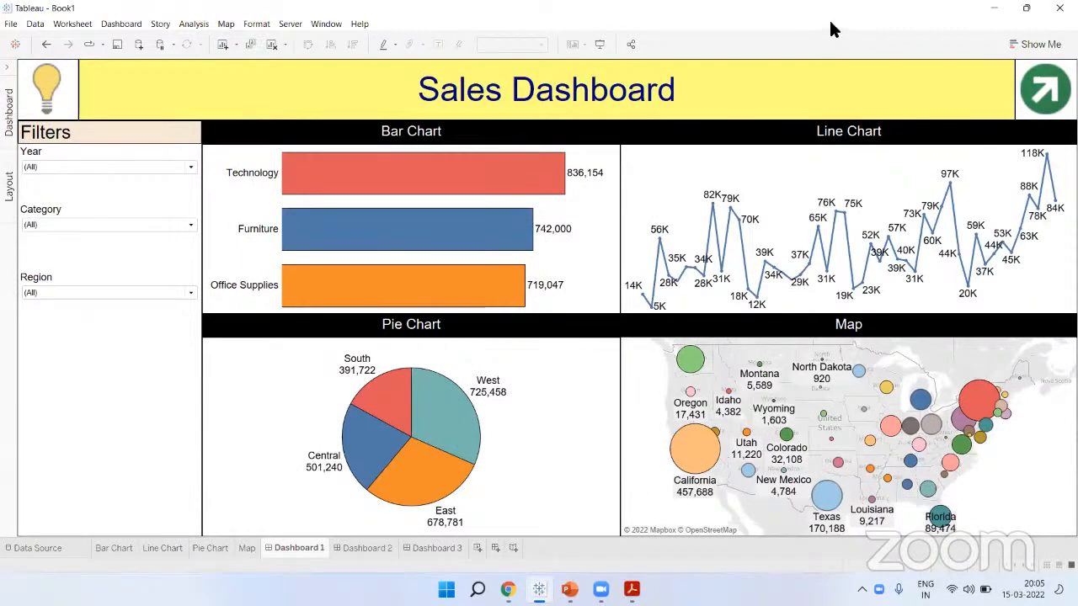
pyautogui.click(11, 73)
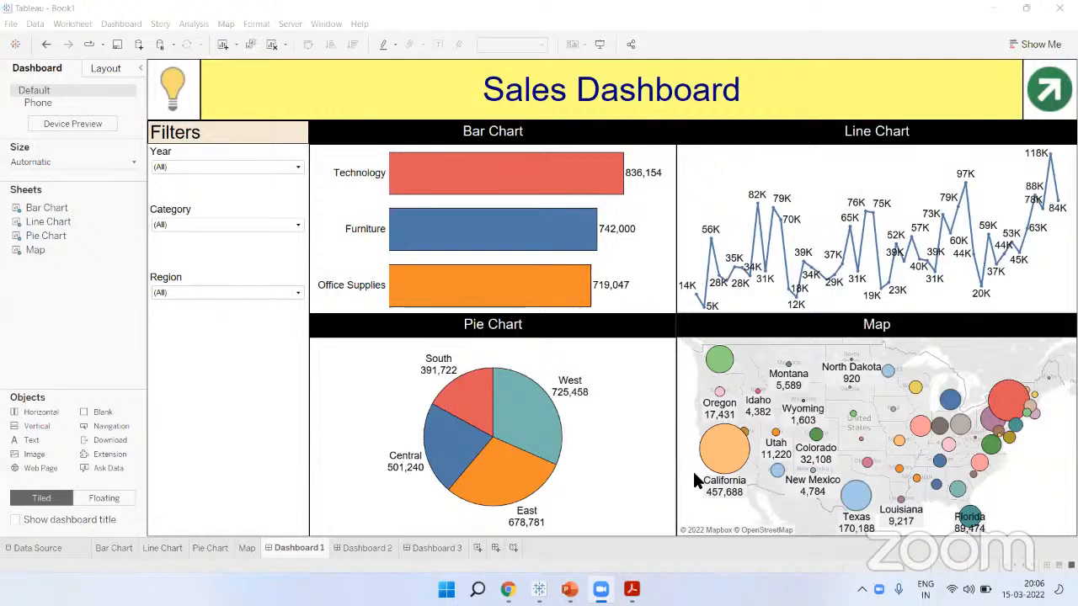
pyautogui.click(74, 310)
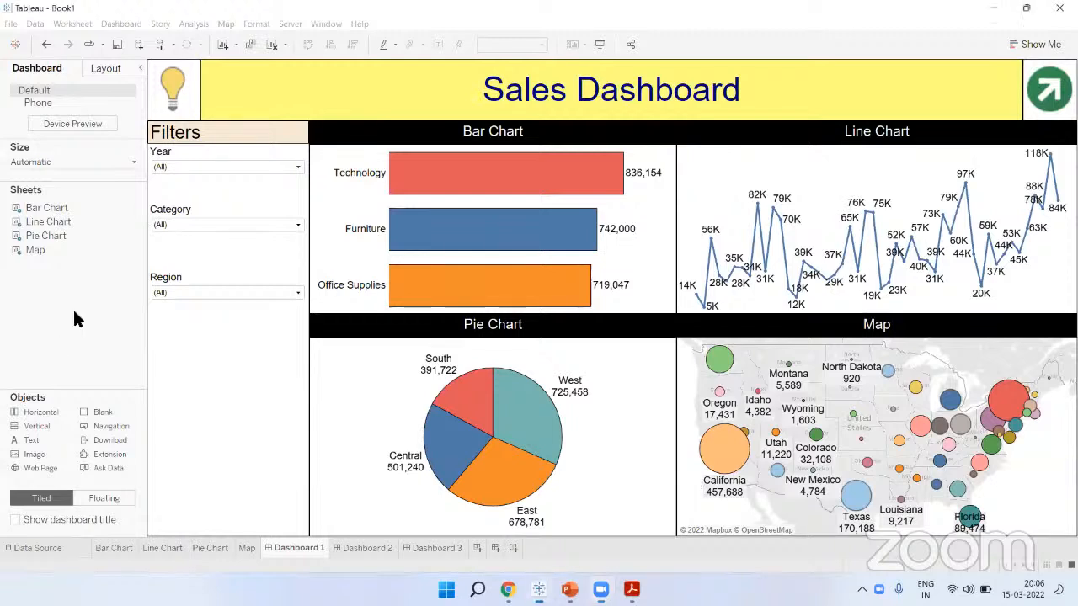
pyautogui.click(560, 498)
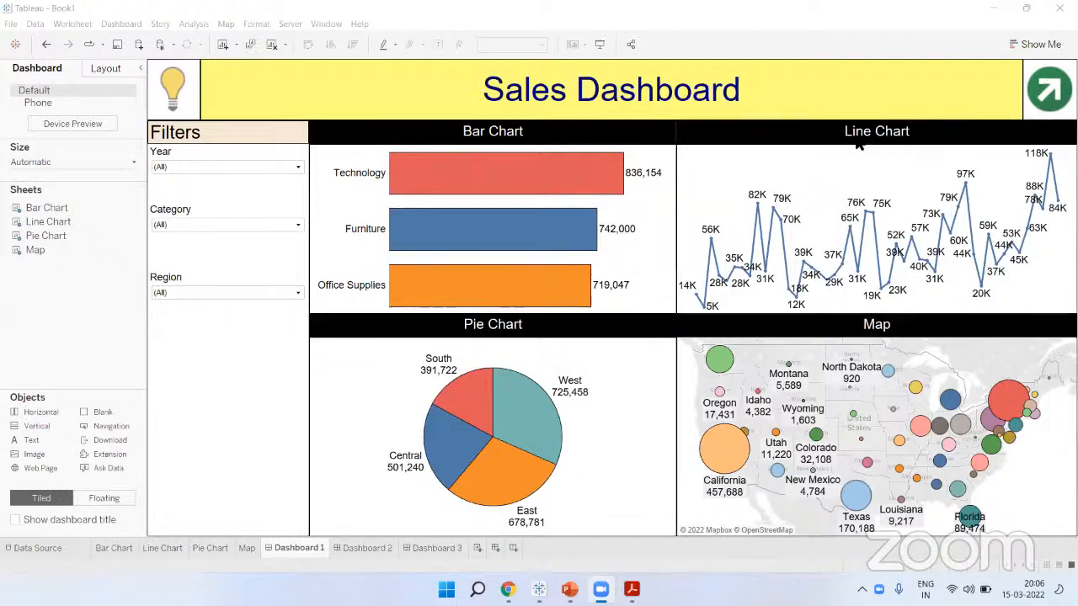
pyautogui.click(88, 316)
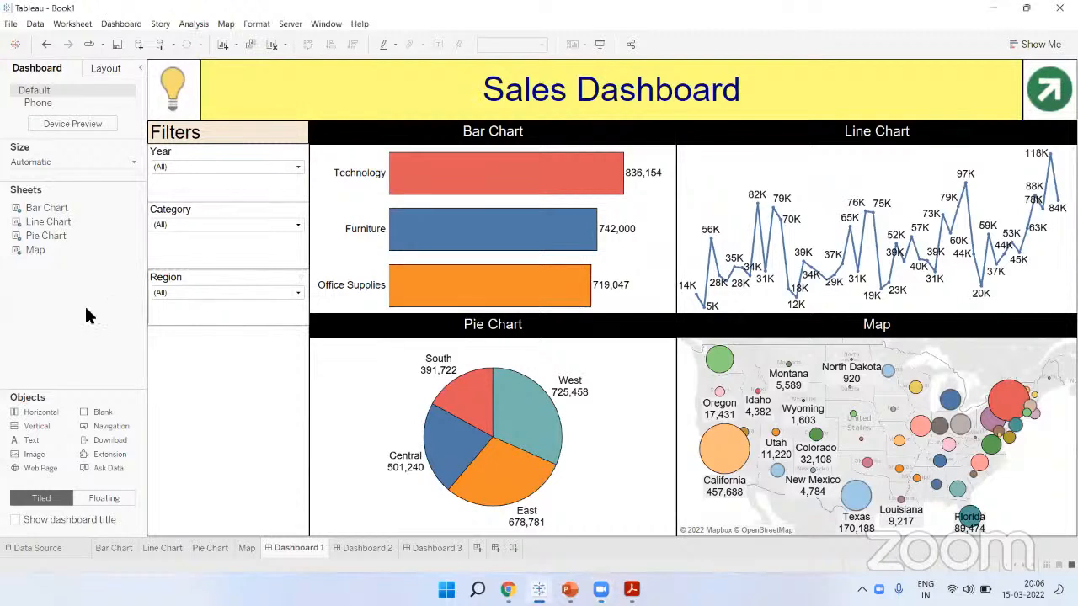
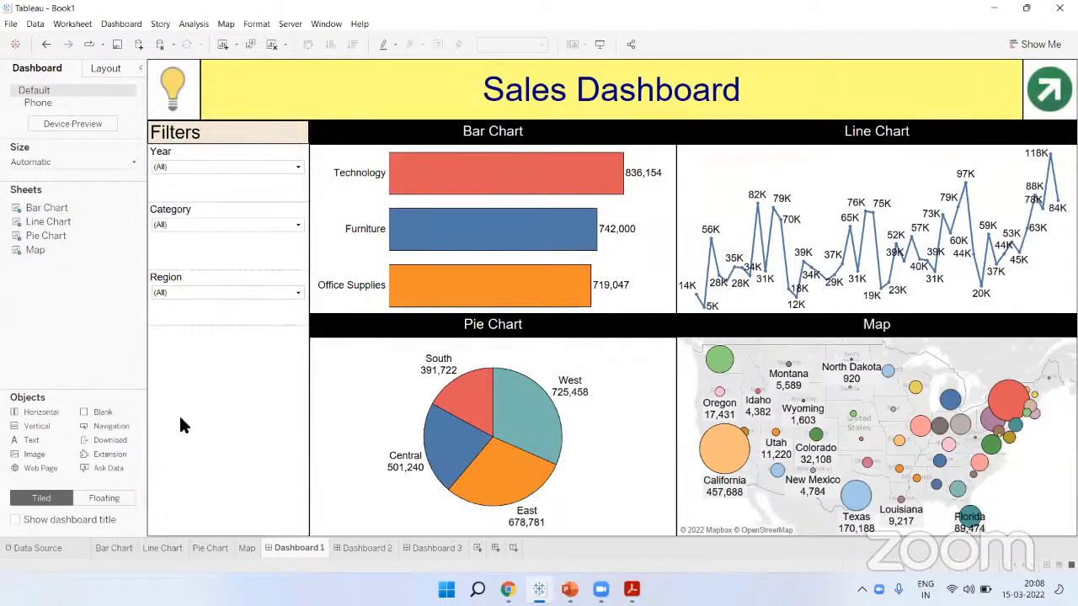
# Try a grey background on the vertical filters container and check it in presentation mode
pyautogui.click(202, 436)
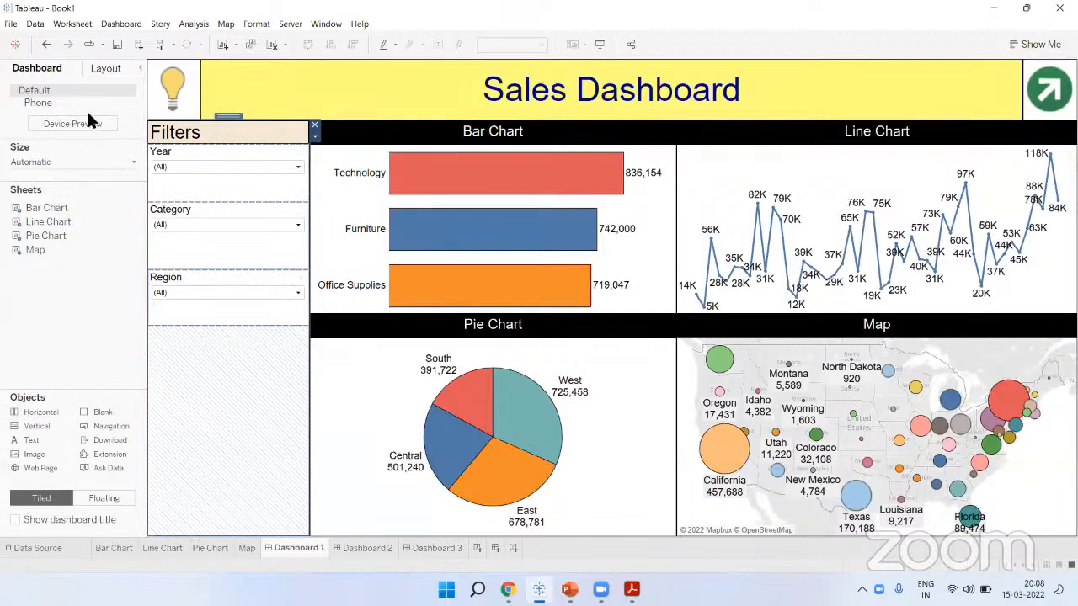
pyautogui.click(103, 71)
pyautogui.click(66, 288)
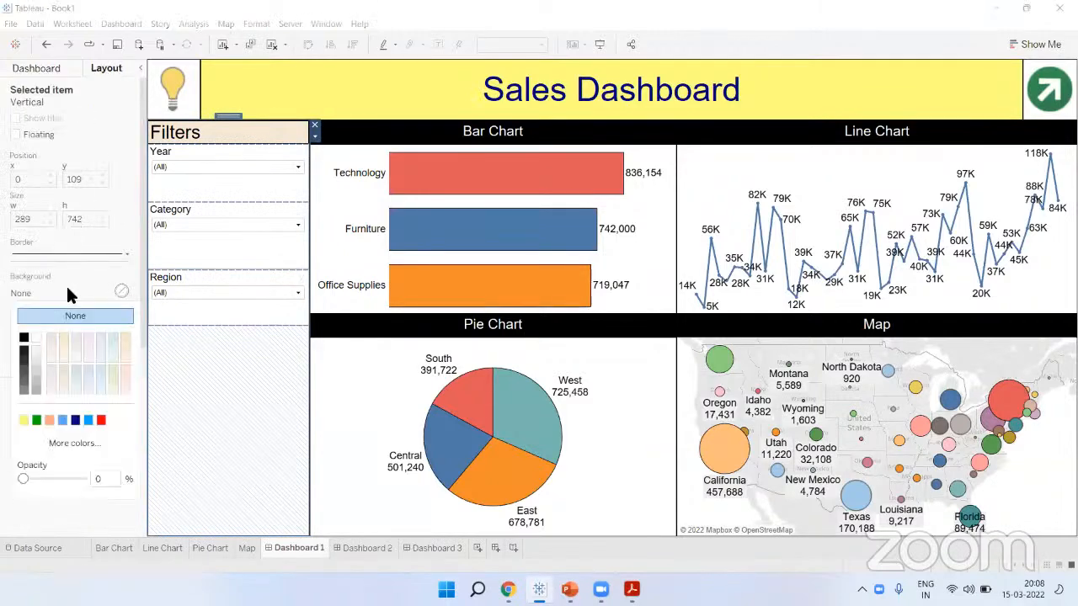
pyautogui.click(35, 381)
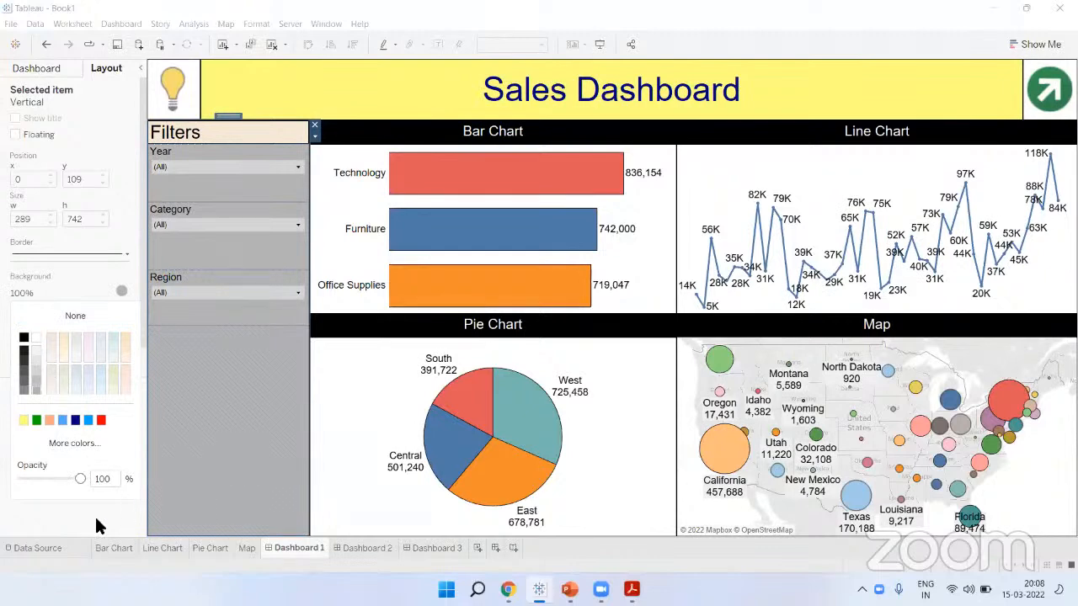
pyautogui.click(115, 134)
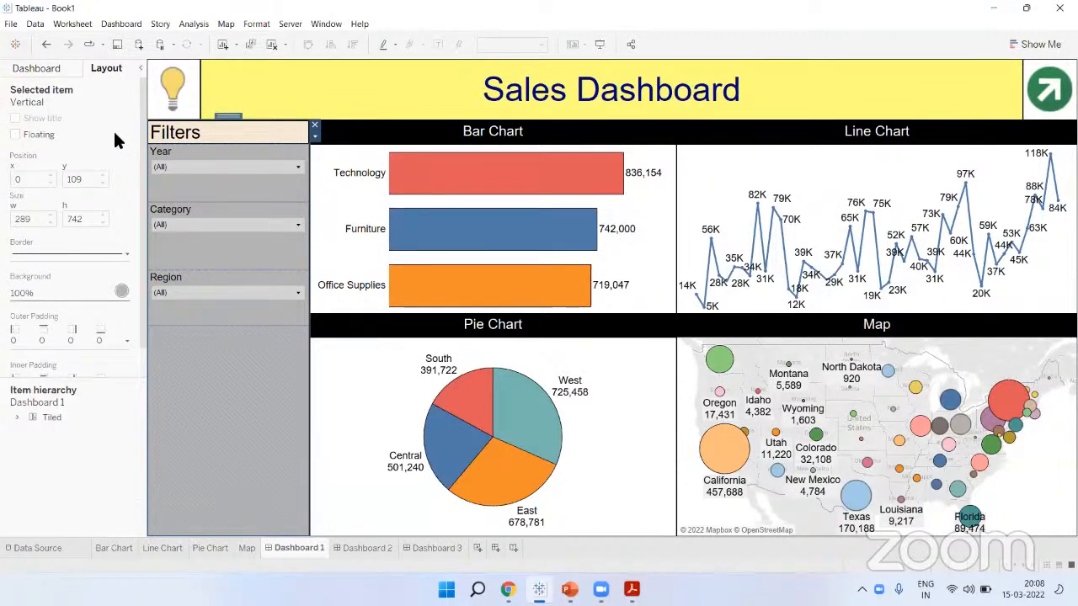
pyautogui.click(600, 44)
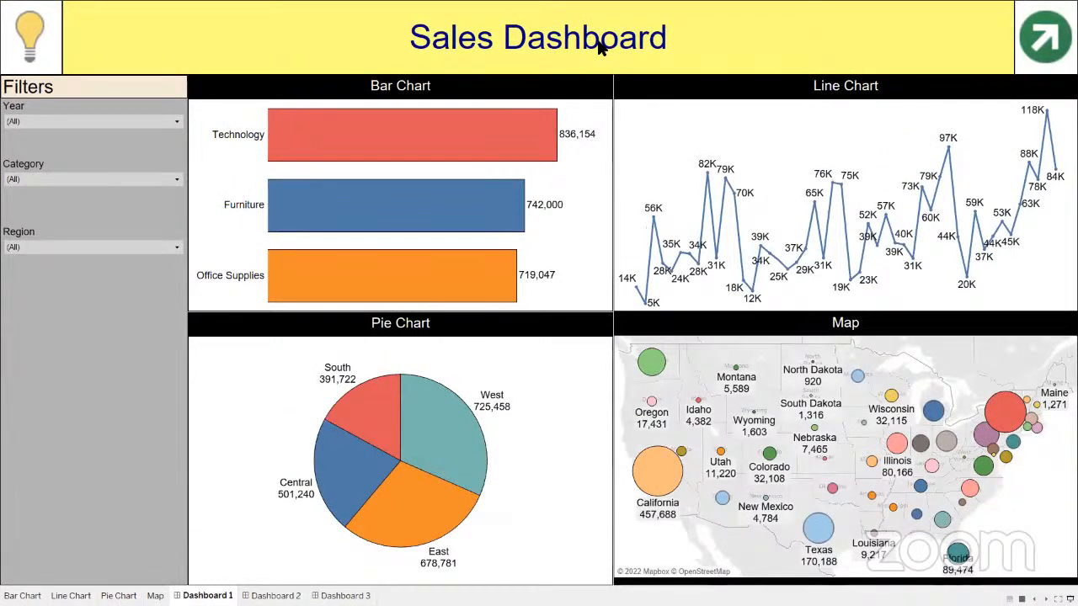
pyautogui.press('Escape')
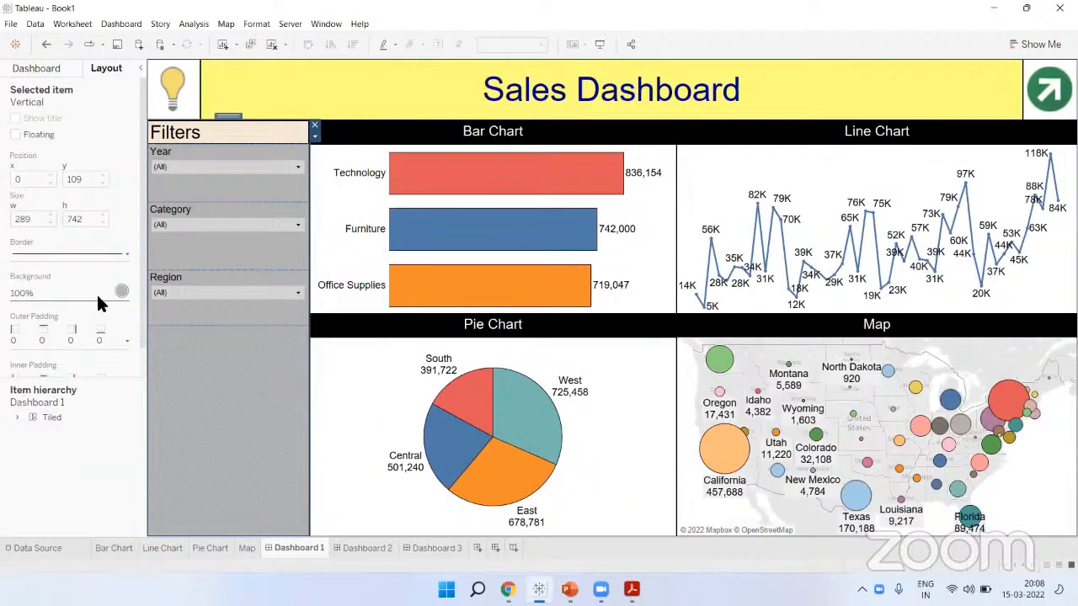
# Try the recently used blue, peach, yellow and red as the background of the filters container
pyautogui.click(96, 292)
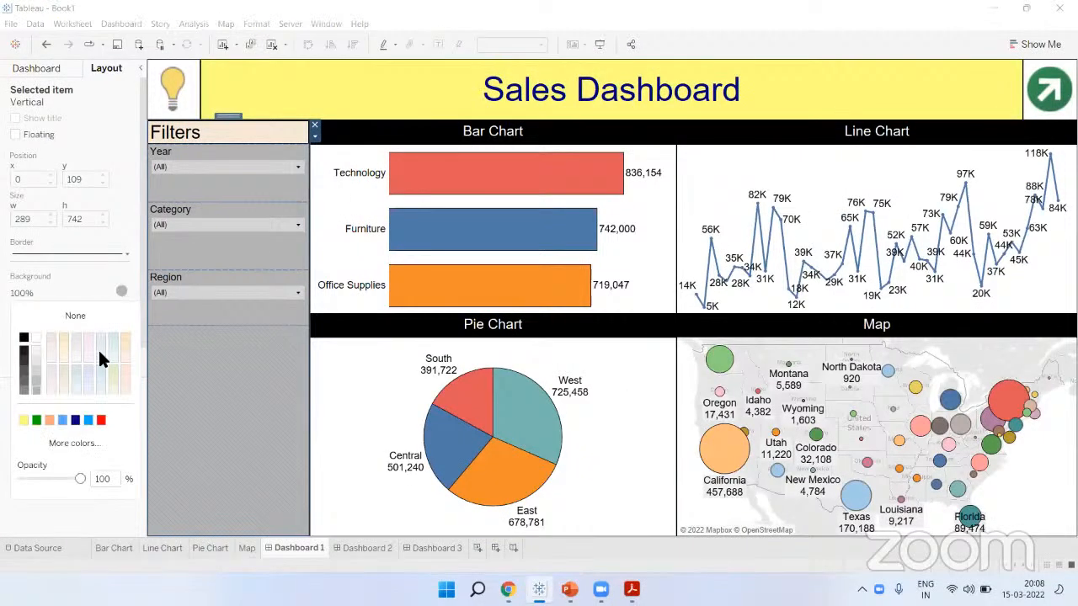
pyautogui.click(87, 420)
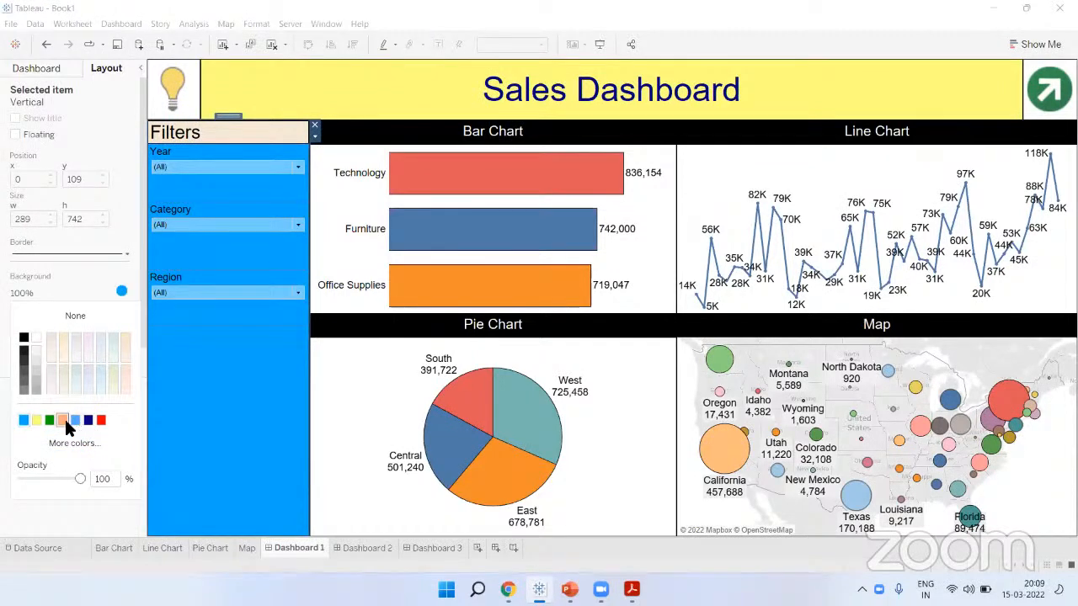
pyautogui.click(63, 420)
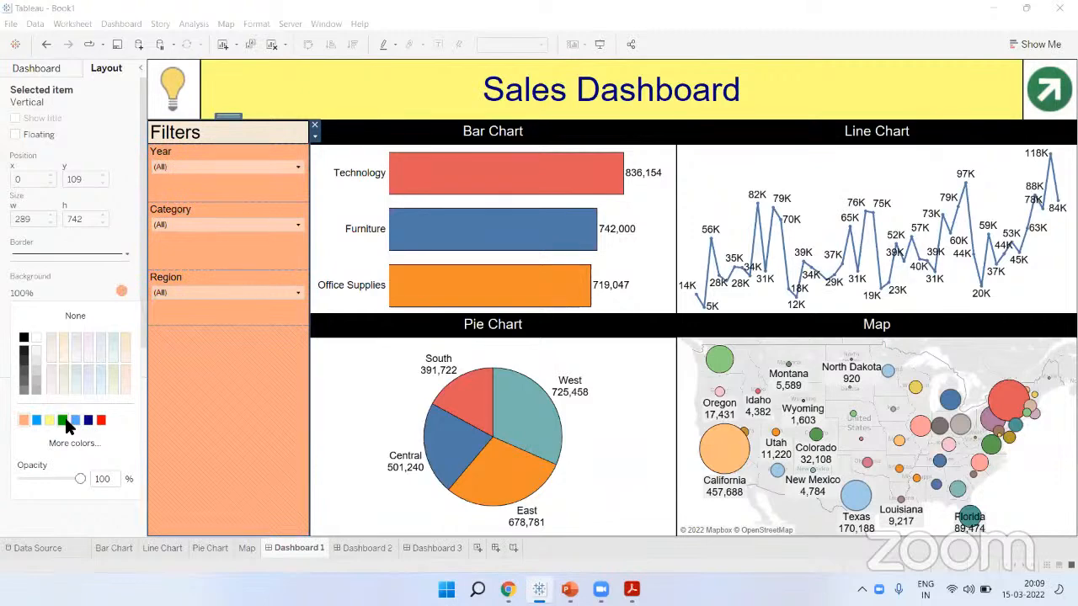
pyautogui.click(36, 420)
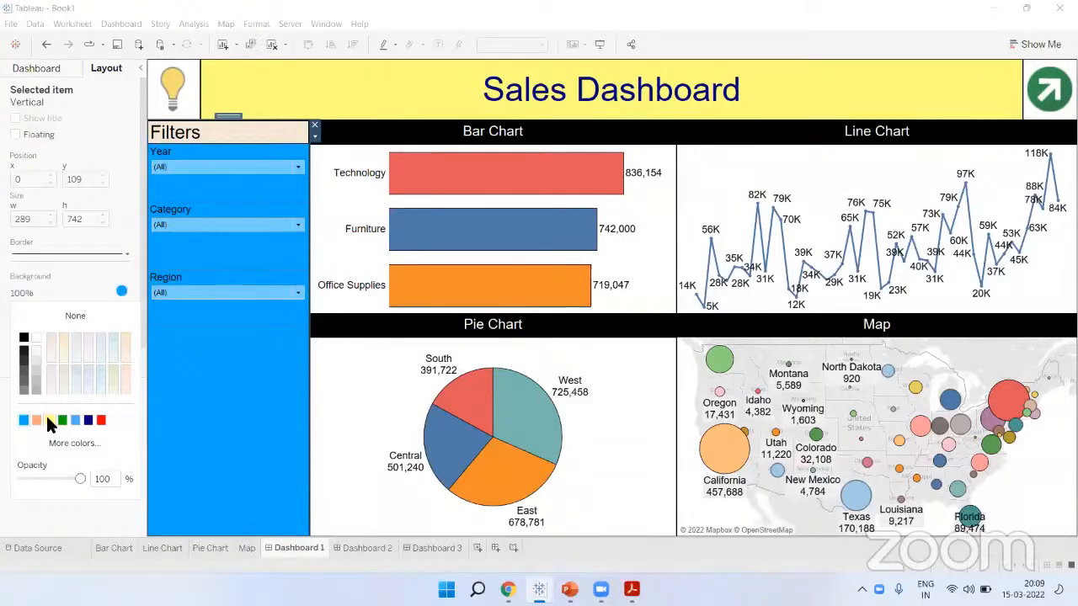
pyautogui.click(49, 420)
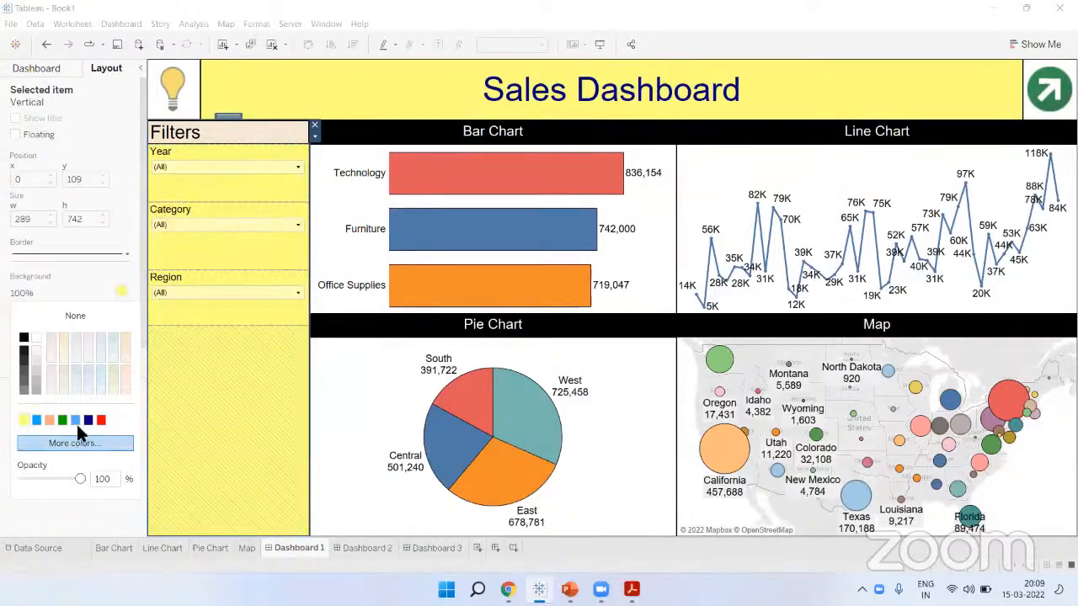
pyautogui.click(100, 420)
# Try the basic colour green #55aa7f from the full colour selection as the filters container's background
pyautogui.click(75, 444)
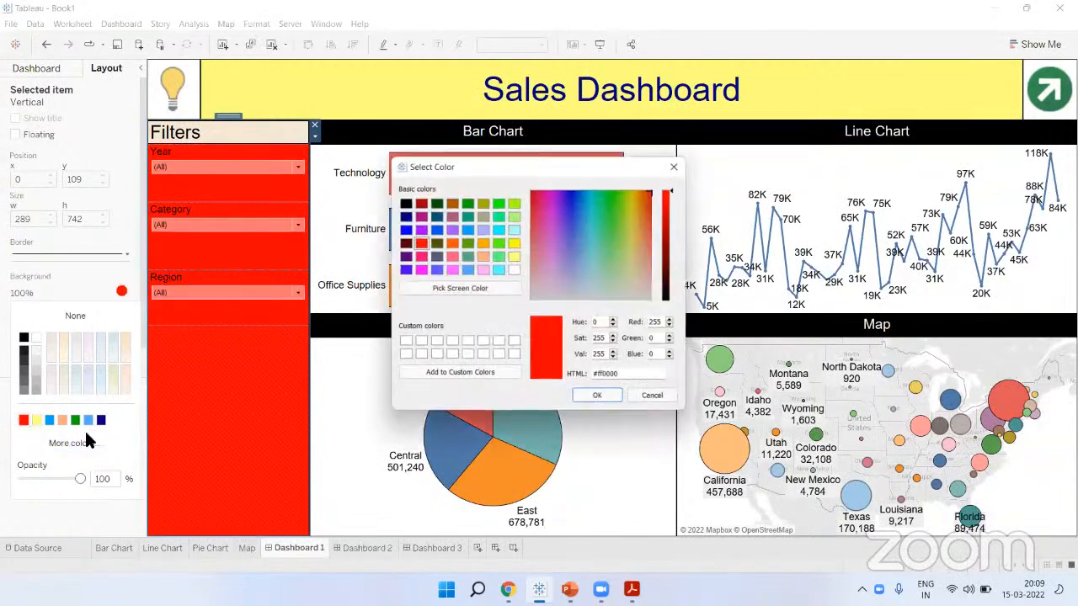
pyautogui.click(467, 257)
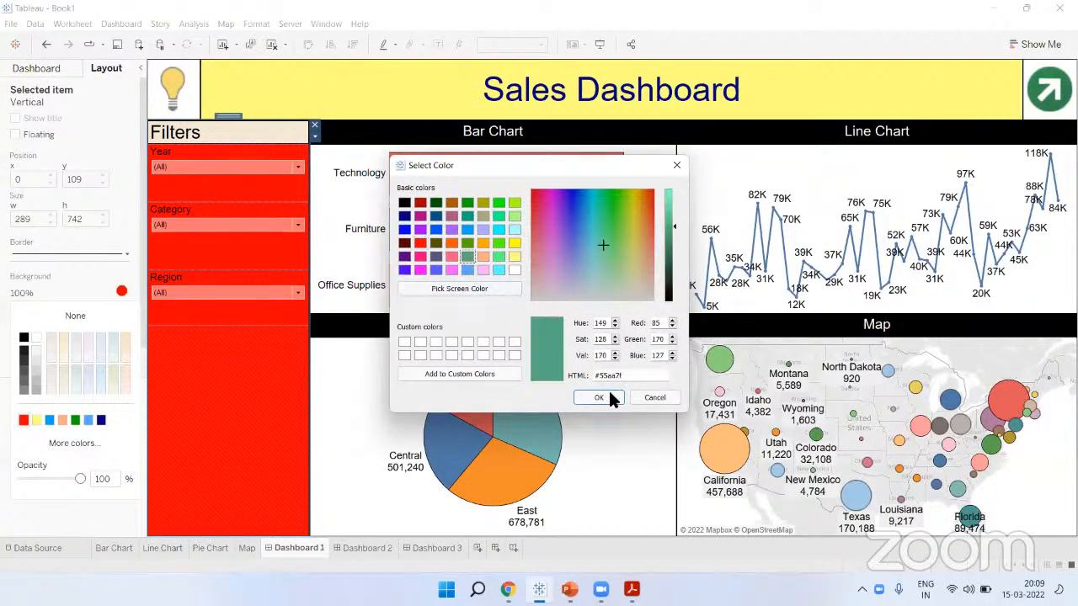
pyautogui.click(610, 394)
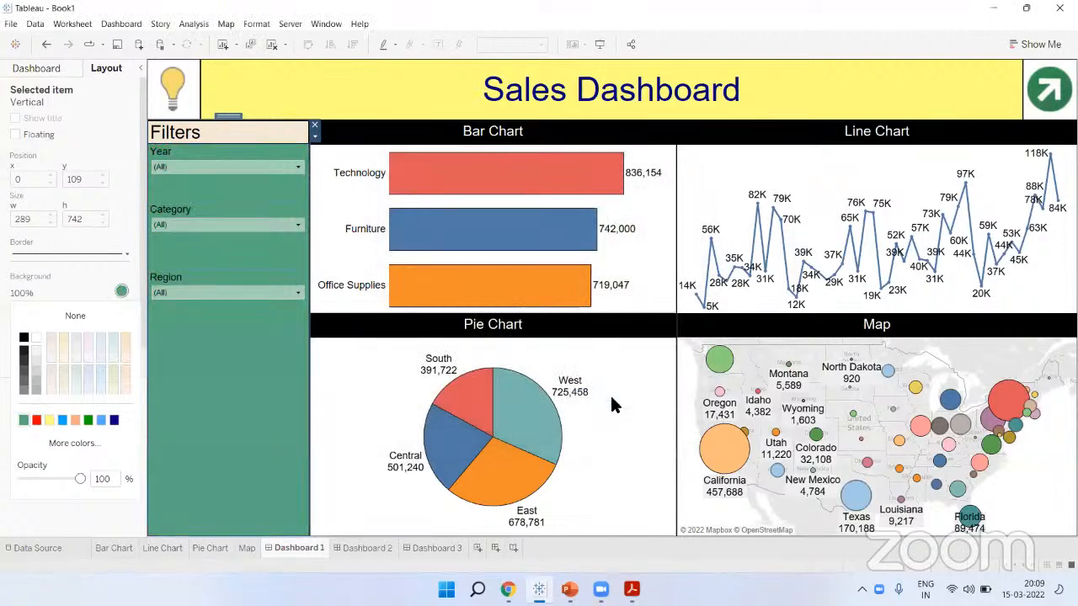
# Try the basic colour pink #ffaaff as the background of the filters container
pyautogui.moveTo(479, 398)
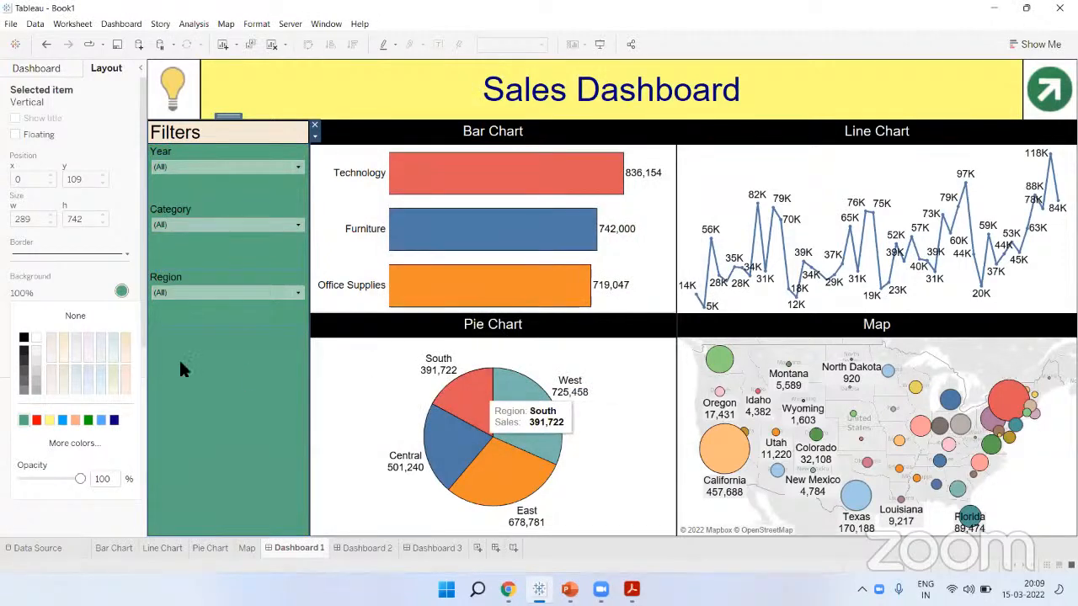
pyautogui.click(93, 443)
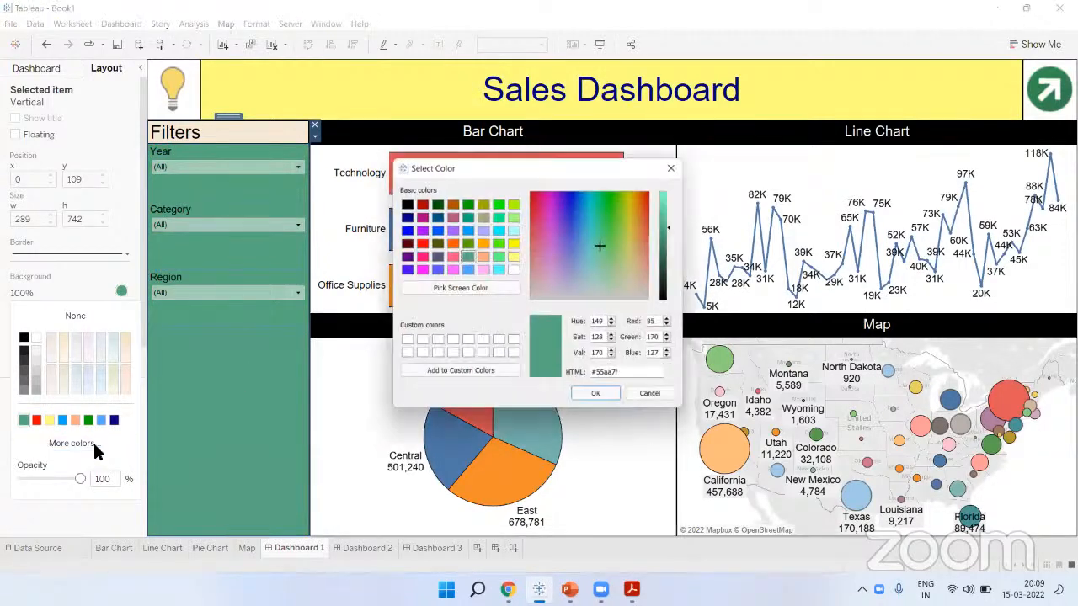
pyautogui.click(482, 270)
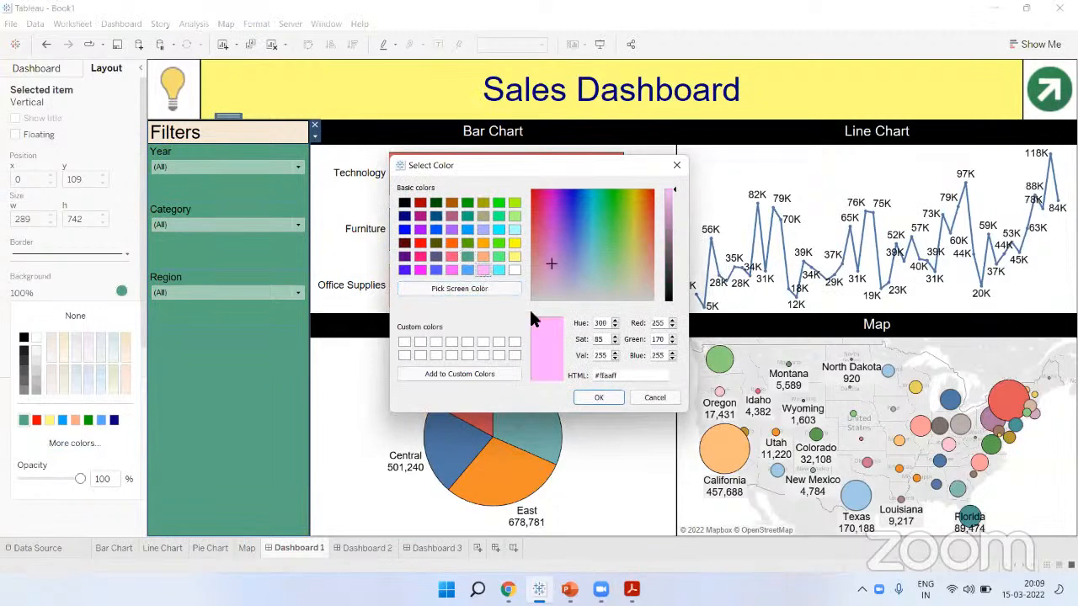
pyautogui.click(603, 397)
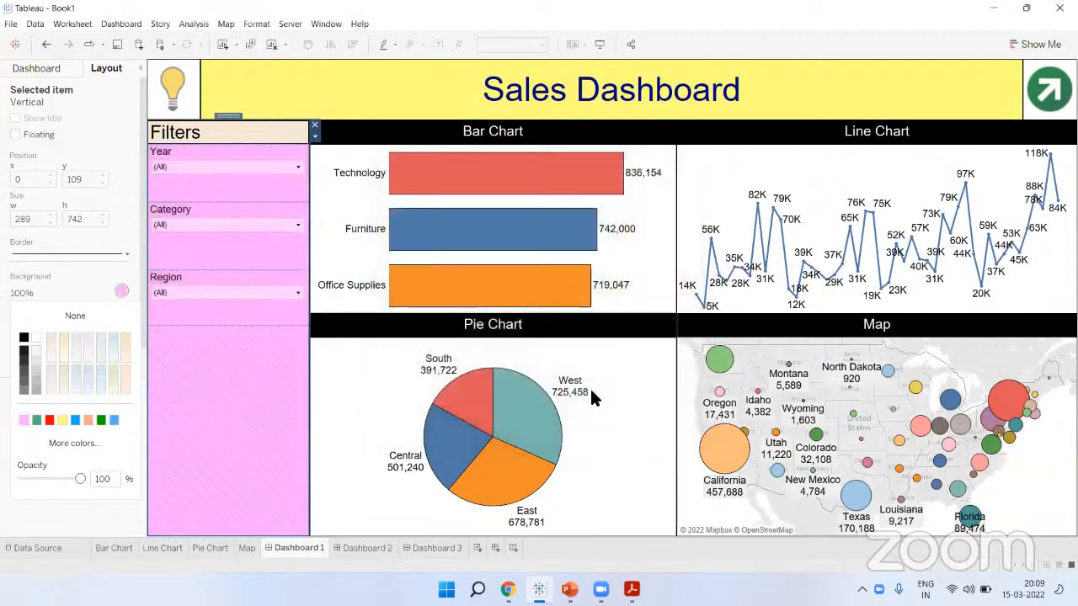
# Reset the filters container's background to None and deselect the container
pyautogui.click(56, 316)
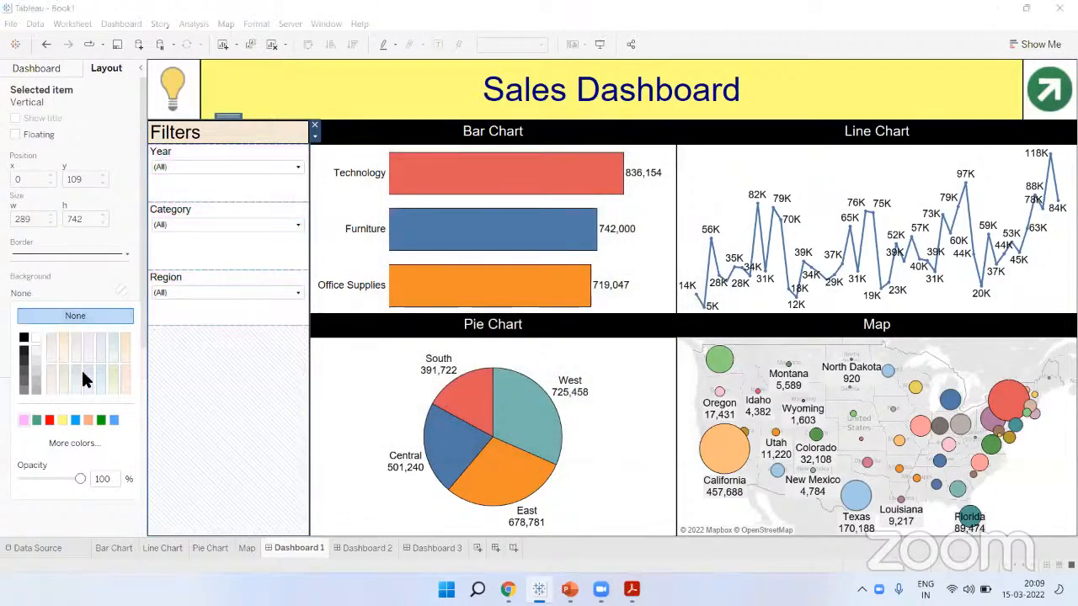
pyautogui.click(227, 432)
pyautogui.click(92, 464)
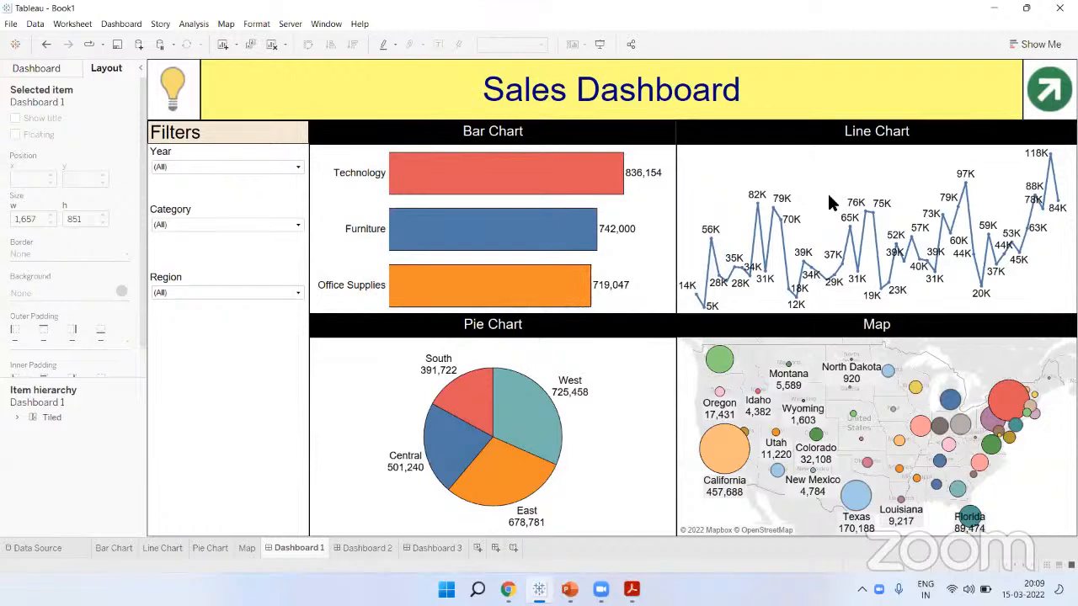
# Return to the sheets and objects list and widen the filters column slightly
pyautogui.click(31, 68)
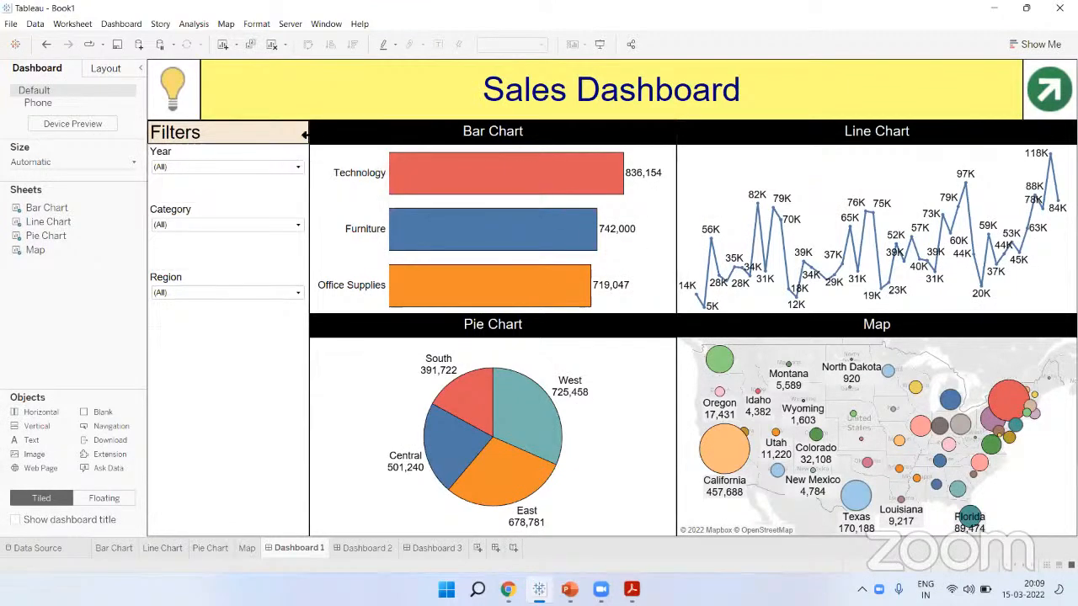
pyautogui.moveTo(306, 132); pyautogui.dragTo(310, 133)
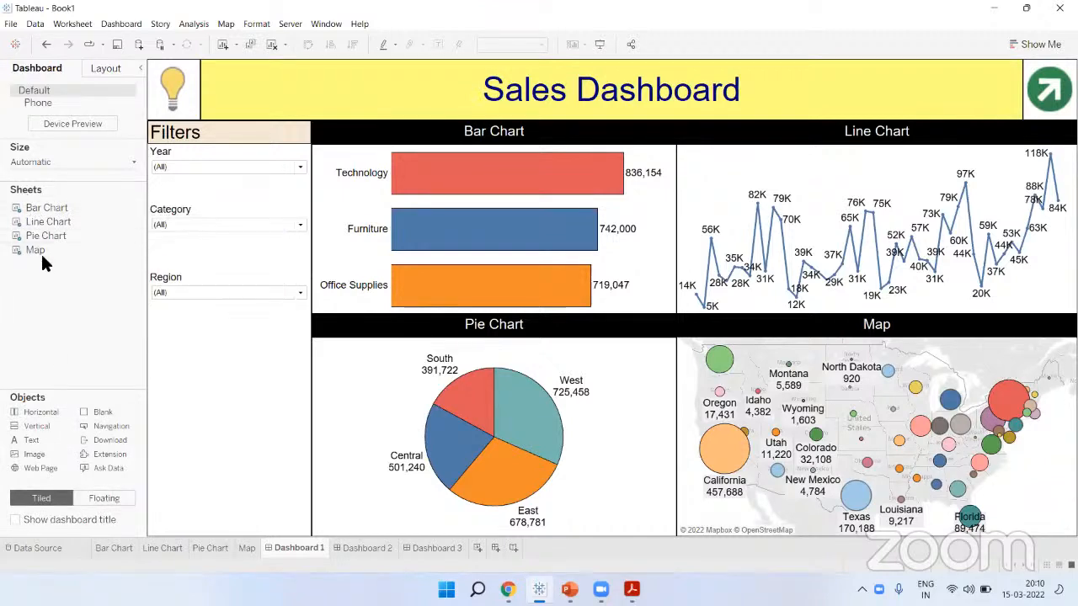
pyautogui.click(106, 68)
pyautogui.scroll(-1, 35, 239)
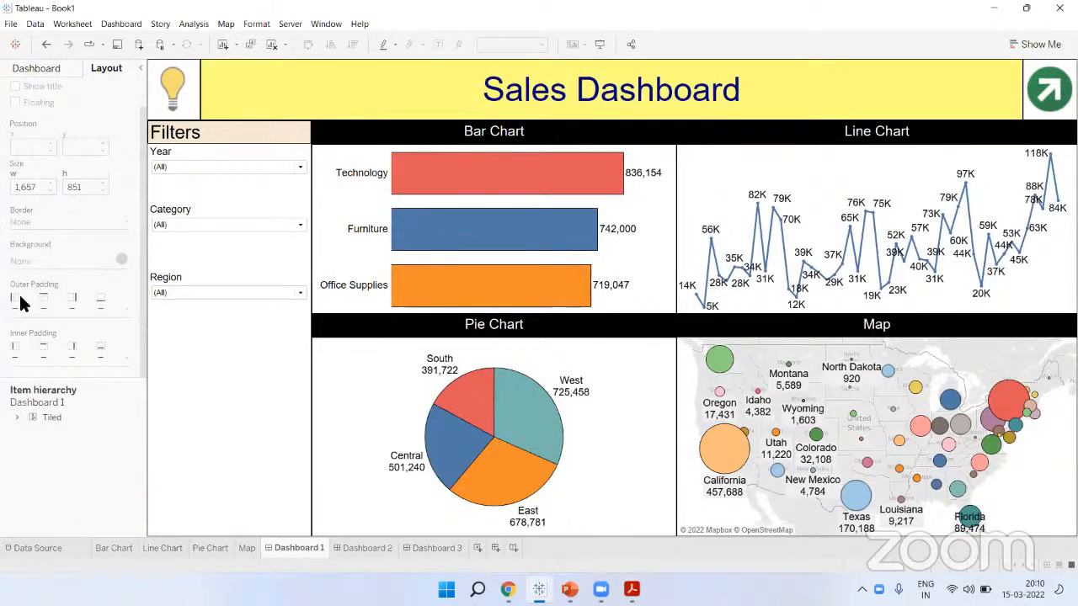
pyautogui.scroll(1, 33, 253)
pyautogui.click(38, 67)
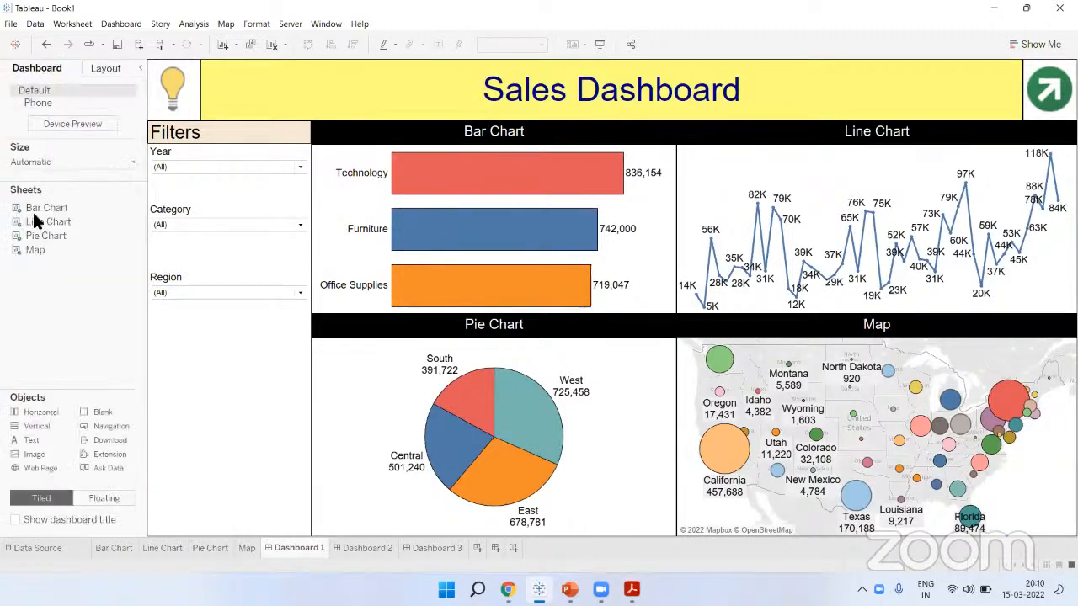
pyautogui.click(32, 161)
# Set the outer padding of the Filters heading to 4 on all sides
pyautogui.click(261, 125)
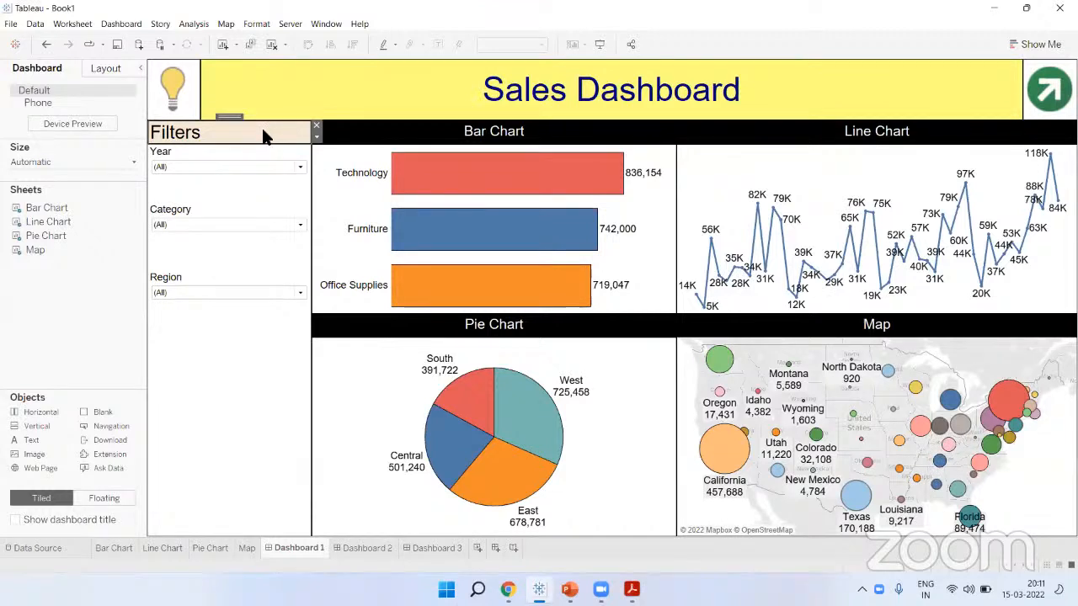
pyautogui.click(96, 70)
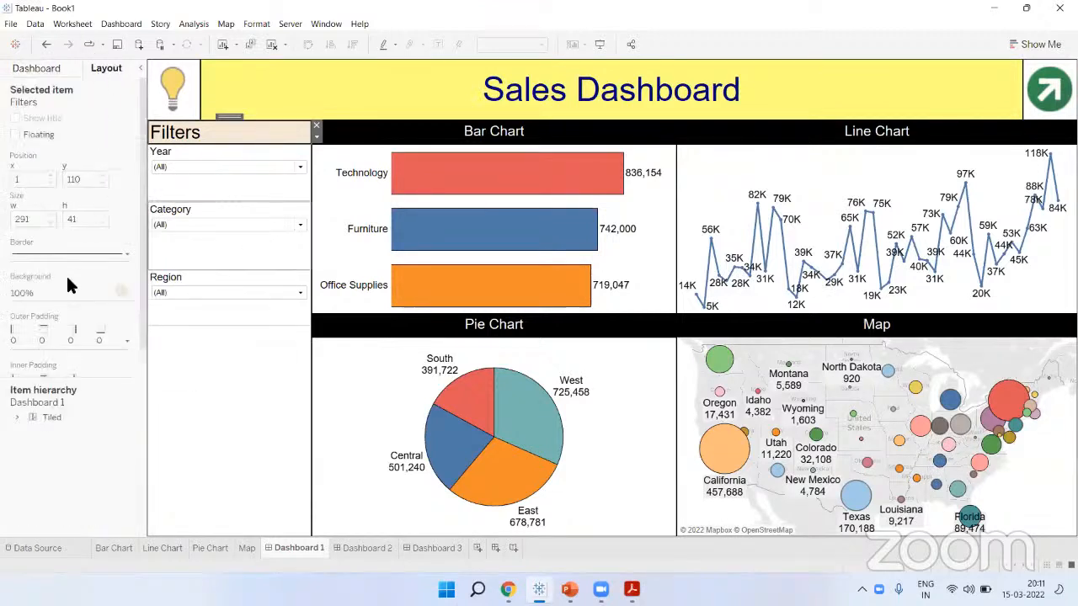
pyautogui.scroll(-1, 66, 274)
pyautogui.click(59, 309)
pyautogui.write('4')
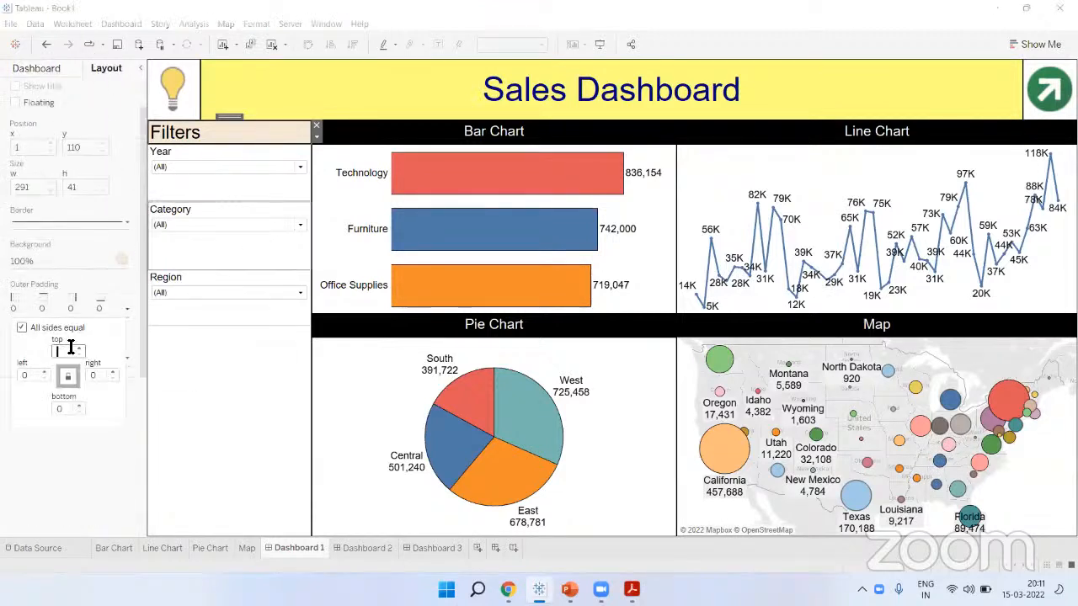
pyautogui.press('Return')
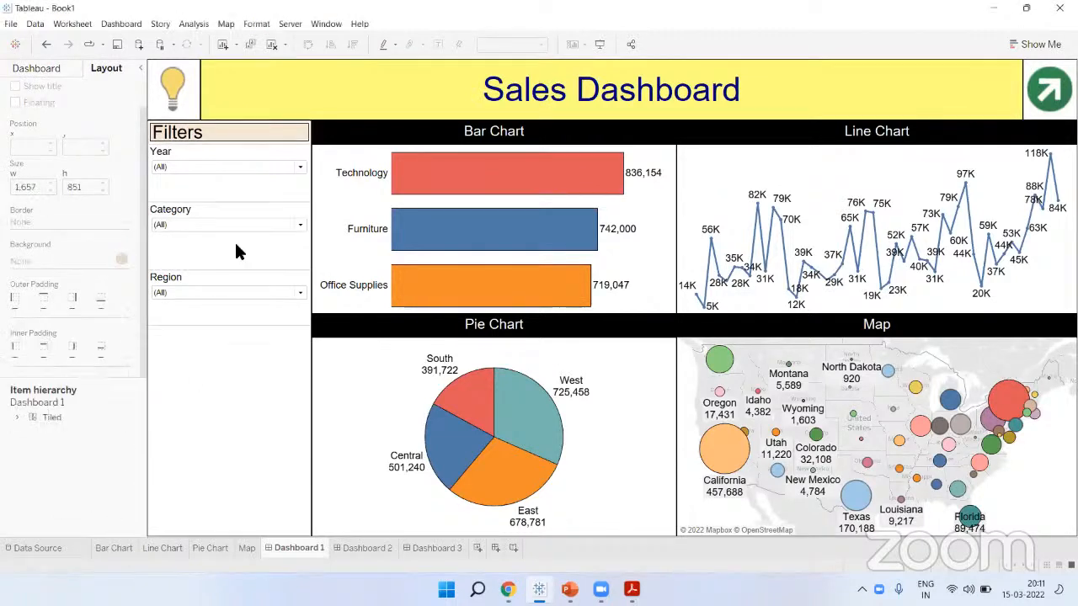
# Try increasing the height of the Filters heading to 60 by lowering its boundary with the Year filter
pyautogui.click(251, 153)
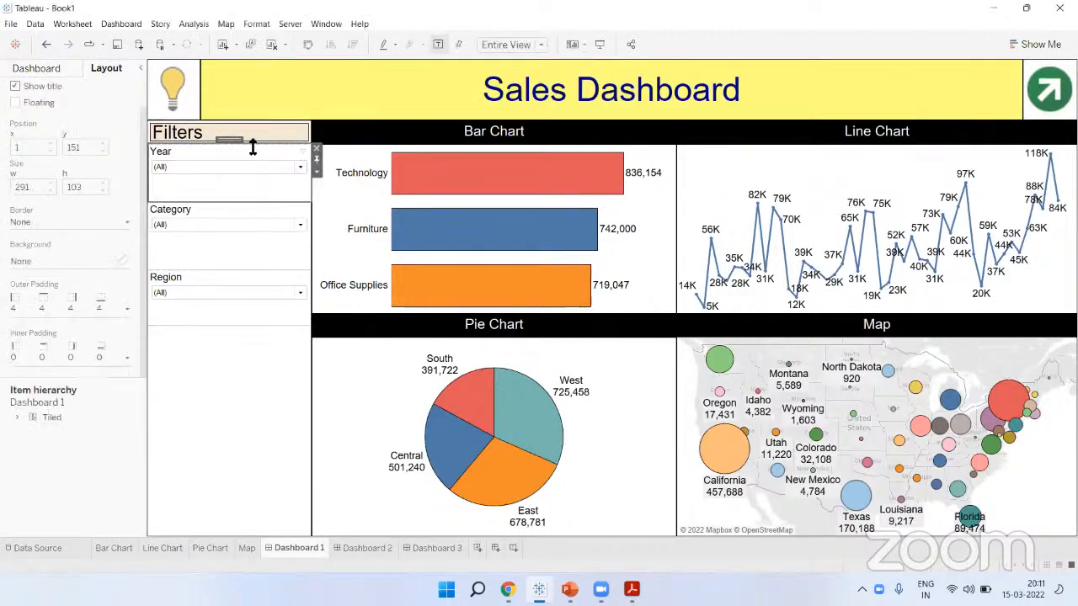
pyautogui.moveTo(250, 144); pyautogui.dragTo(253, 155)
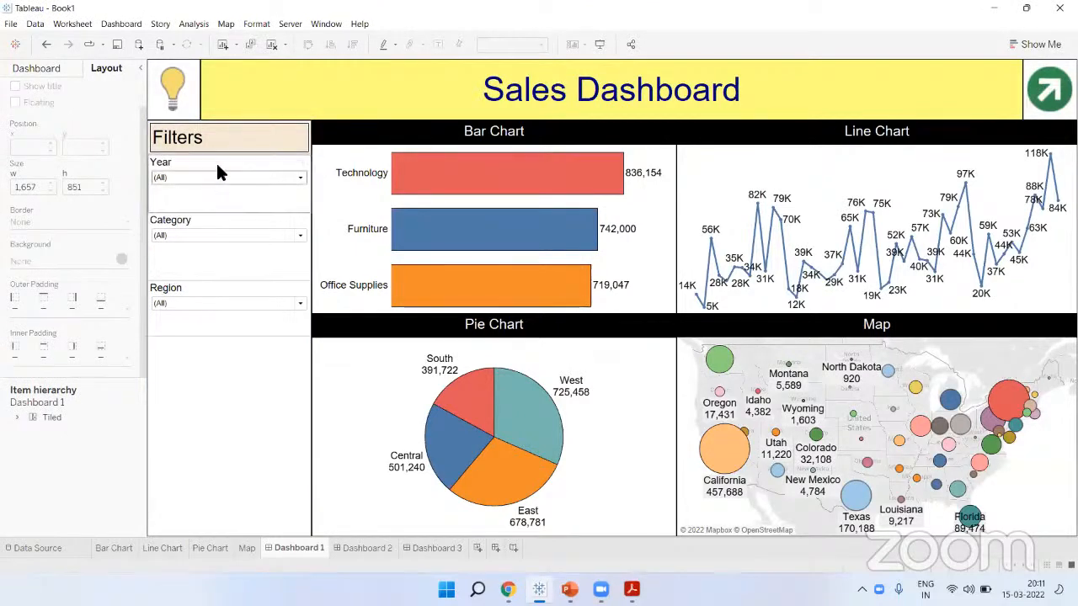
pyautogui.click(218, 138)
pyautogui.rightClick(221, 138)
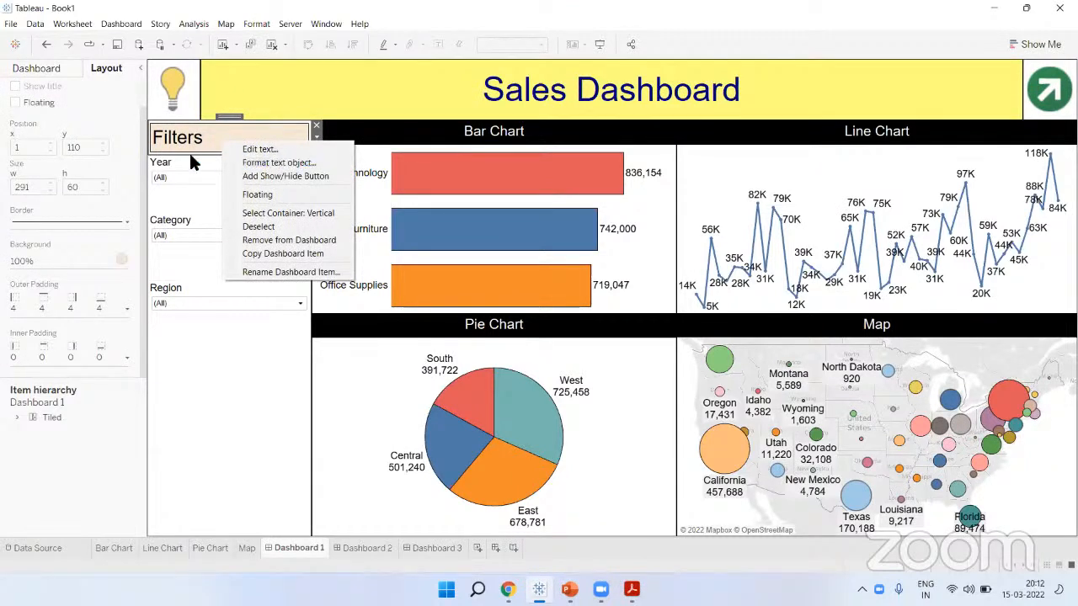
pyautogui.click(96, 461)
pyautogui.click(316, 136)
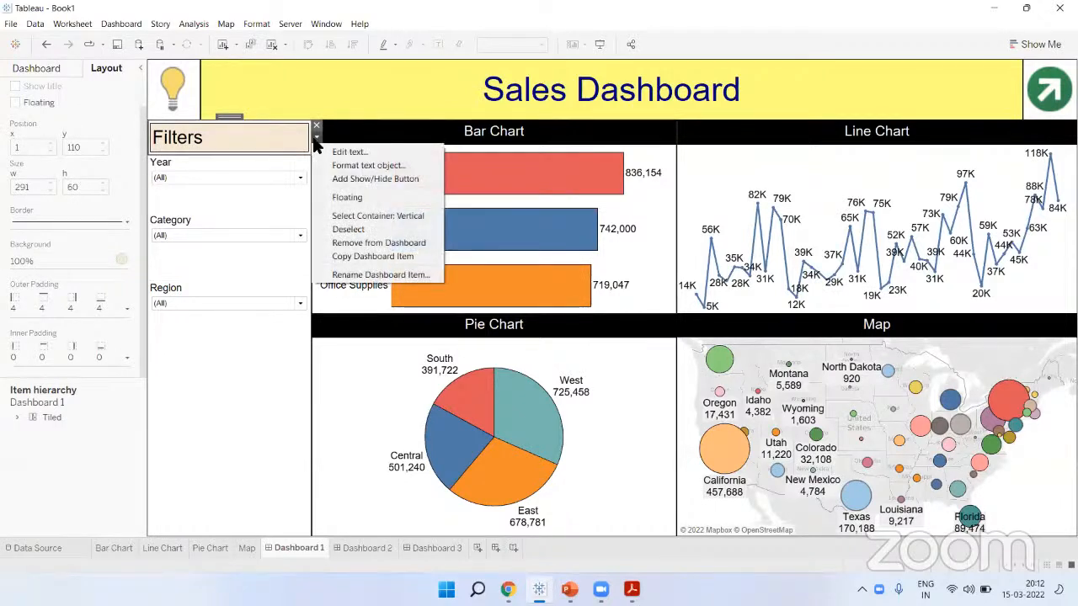
pyautogui.click(119, 459)
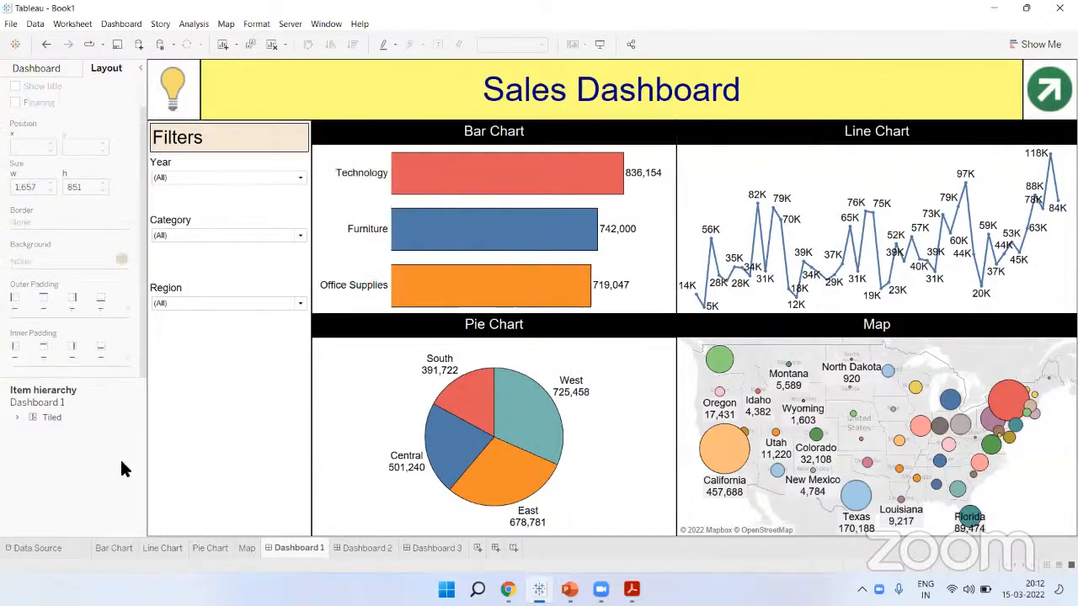
# Undo the Filters heading's height and outer padding changes and return to the sheets and objects list
pyautogui.click(48, 45)
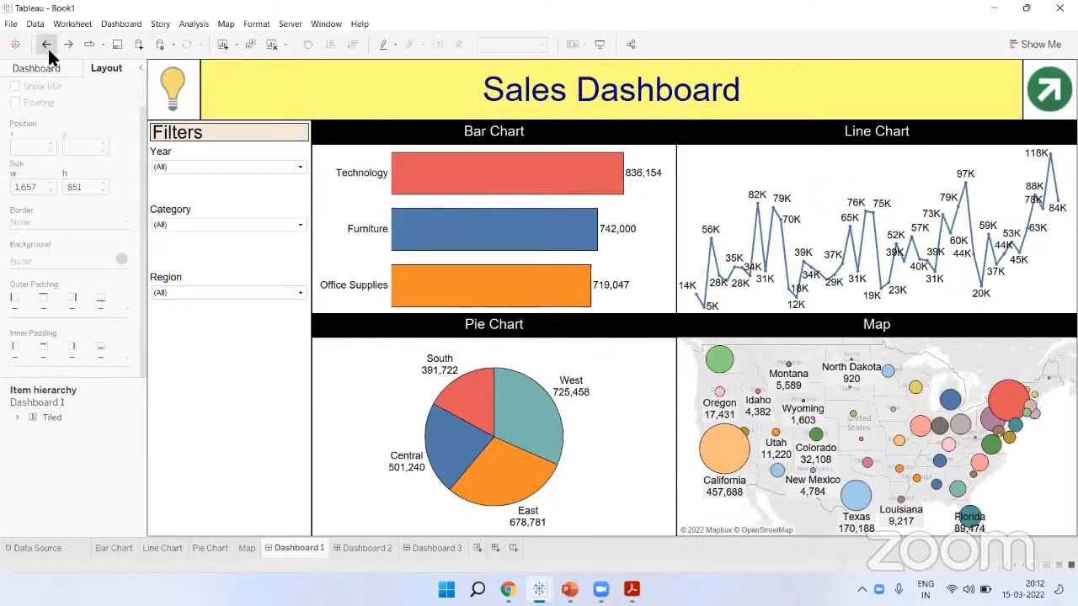
pyautogui.click(109, 442)
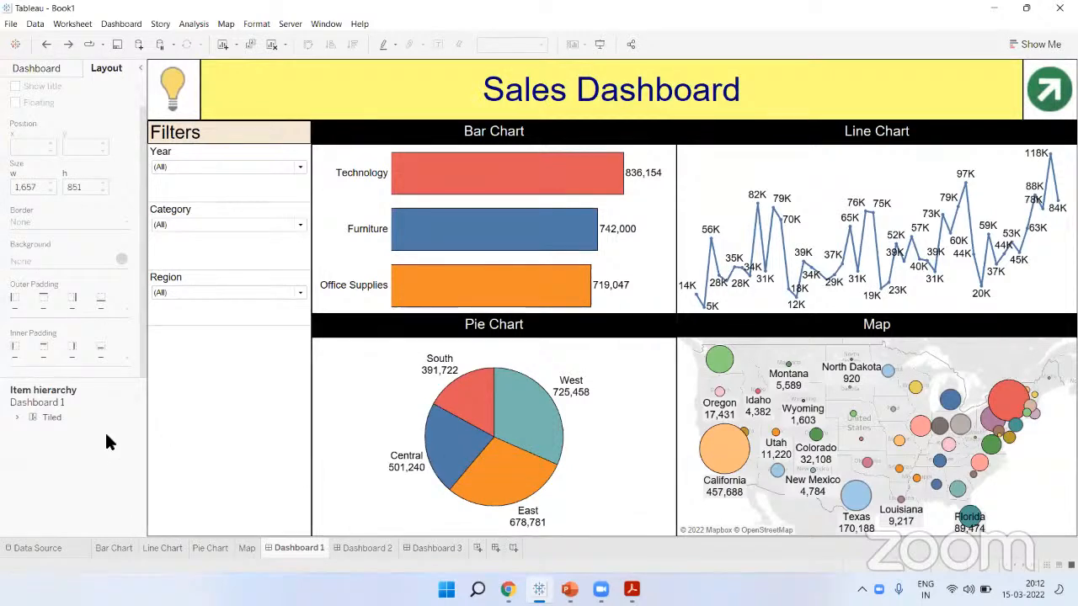
pyautogui.click(36, 69)
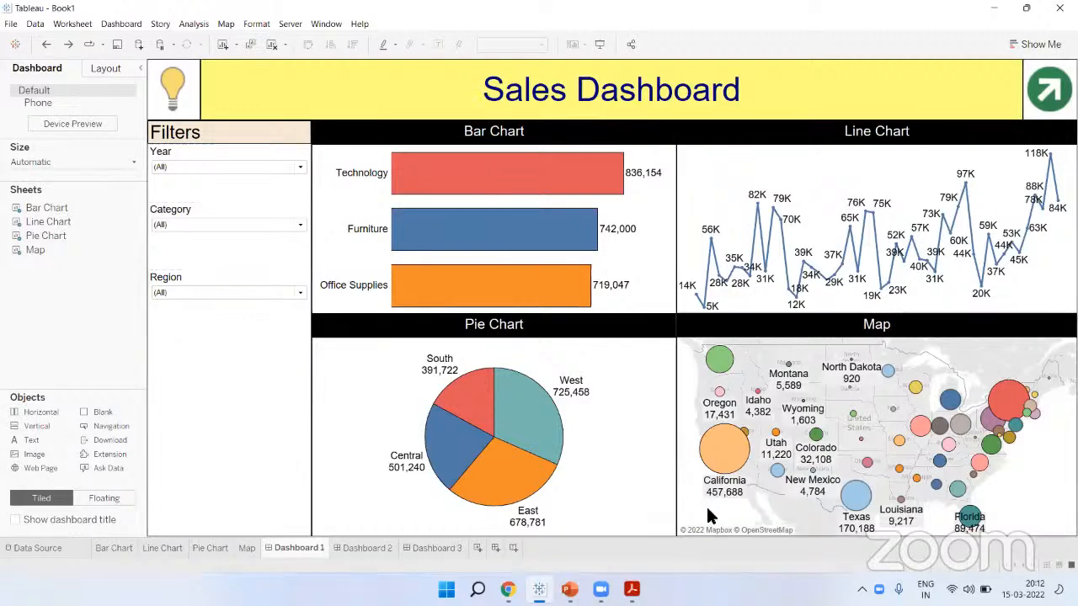
pyautogui.click(812, 77)
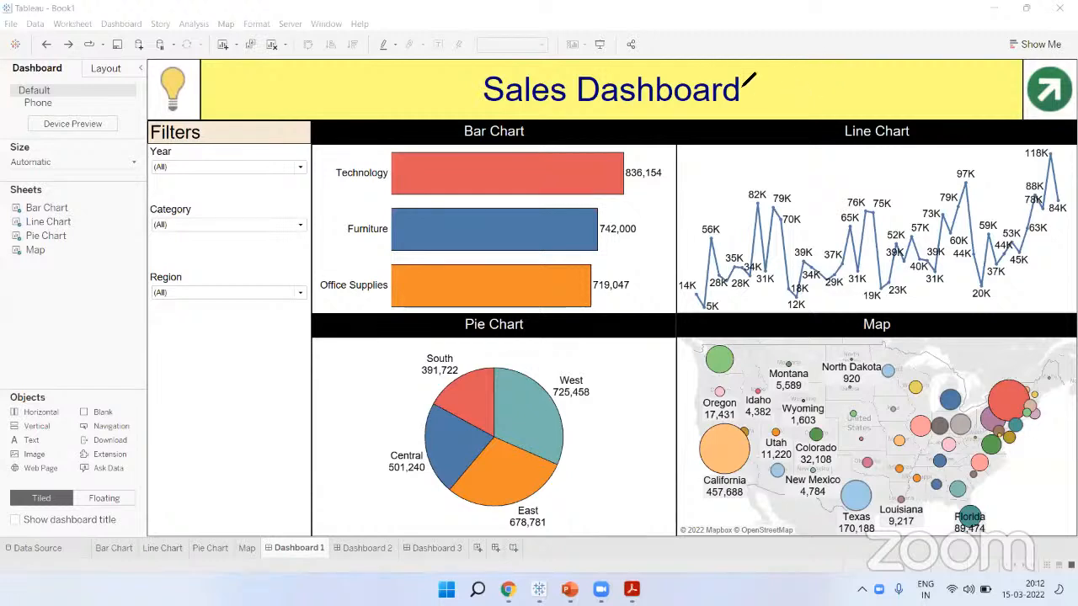
pyautogui.moveTo(771, 59); pyautogui.dragTo(773, 118)
pyautogui.moveTo(772, 58)
pyautogui.mouseDown()
pyautogui.moveTo(822, 59)
pyautogui.moveTo(829, 116)
pyautogui.mouseUp()
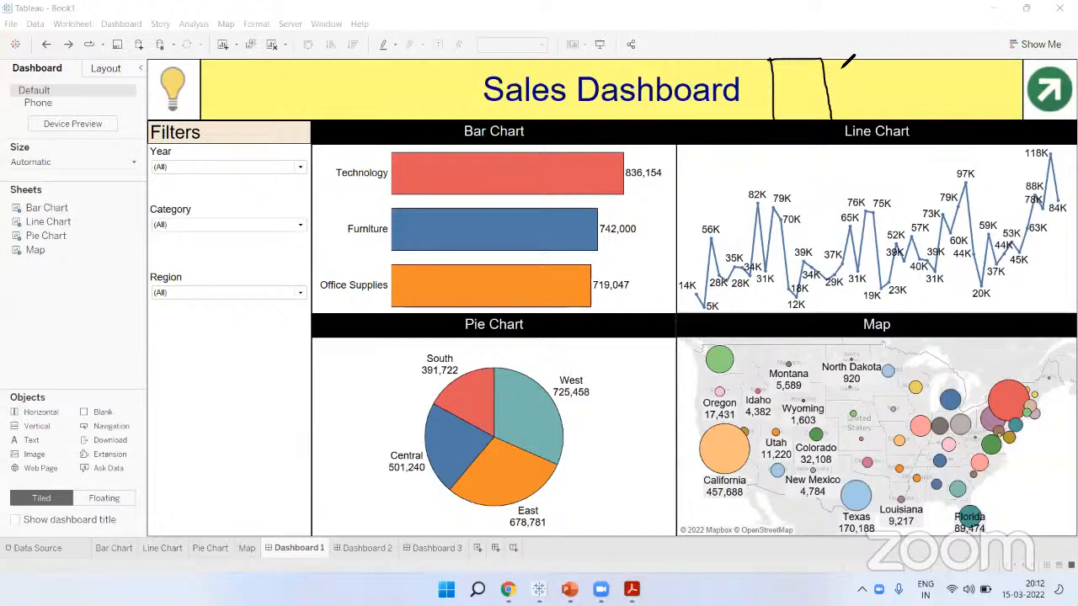
pyautogui.moveTo(823, 59)
pyautogui.mouseDown()
pyautogui.moveTo(874, 60)
pyautogui.moveTo(890, 118)
pyautogui.mouseUp()
pyautogui.moveTo(882, 59)
pyautogui.mouseDown()
pyautogui.moveTo(969, 59)
pyautogui.moveTo(952, 115)
pyautogui.mouseUp()
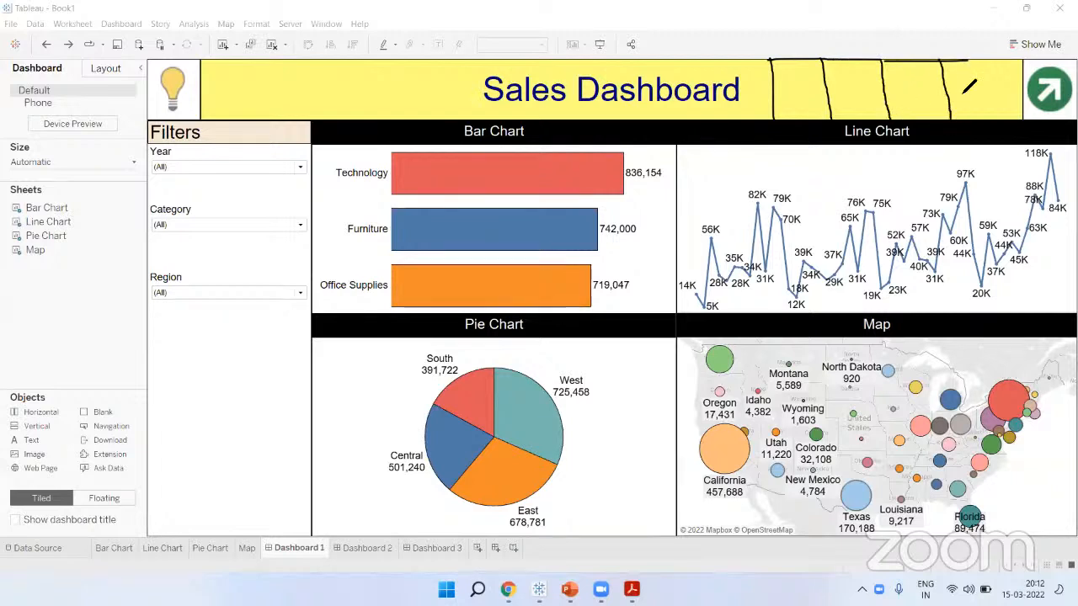
pyautogui.moveTo(967, 59)
pyautogui.mouseDown()
pyautogui.moveTo(1021, 59)
pyautogui.moveTo(1024, 120)
pyautogui.mouseUp()
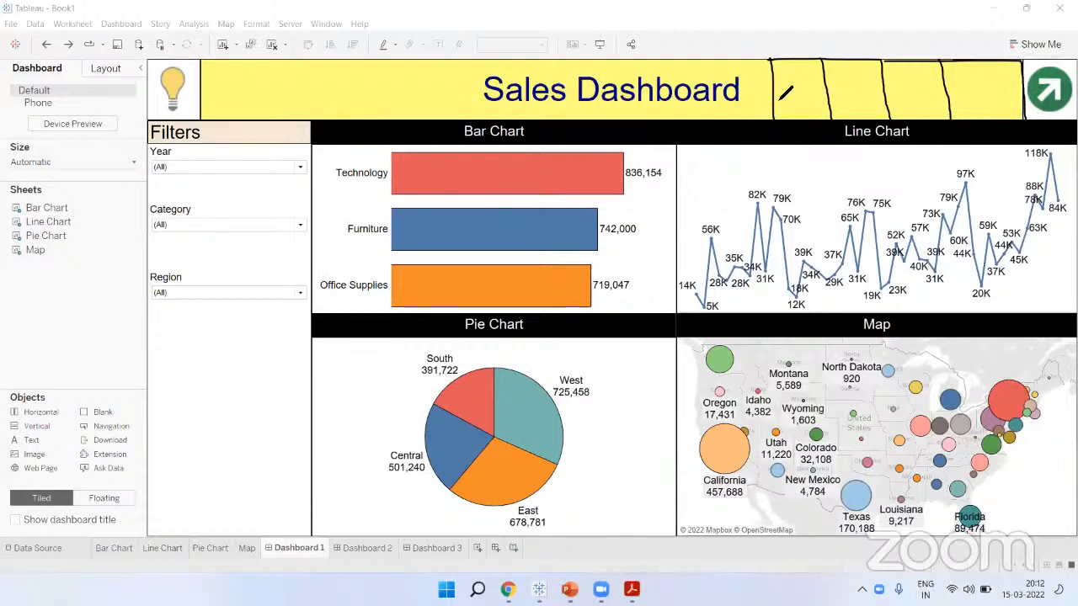
pyautogui.moveTo(780, 88)
pyautogui.mouseDown()
pyautogui.moveTo(817, 89)
pyautogui.moveTo(787, 88)
pyautogui.moveTo(795, 78)
pyautogui.mouseUp()
pyautogui.click(784, 80)
pyautogui.moveTo(783, 84)
pyautogui.mouseDown()
pyautogui.moveTo(819, 80)
pyautogui.moveTo(790, 111)
pyautogui.moveTo(812, 101)
pyautogui.moveTo(811, 112)
pyautogui.mouseUp()
pyautogui.moveTo(811, 111); pyautogui.dragTo(791, 111)
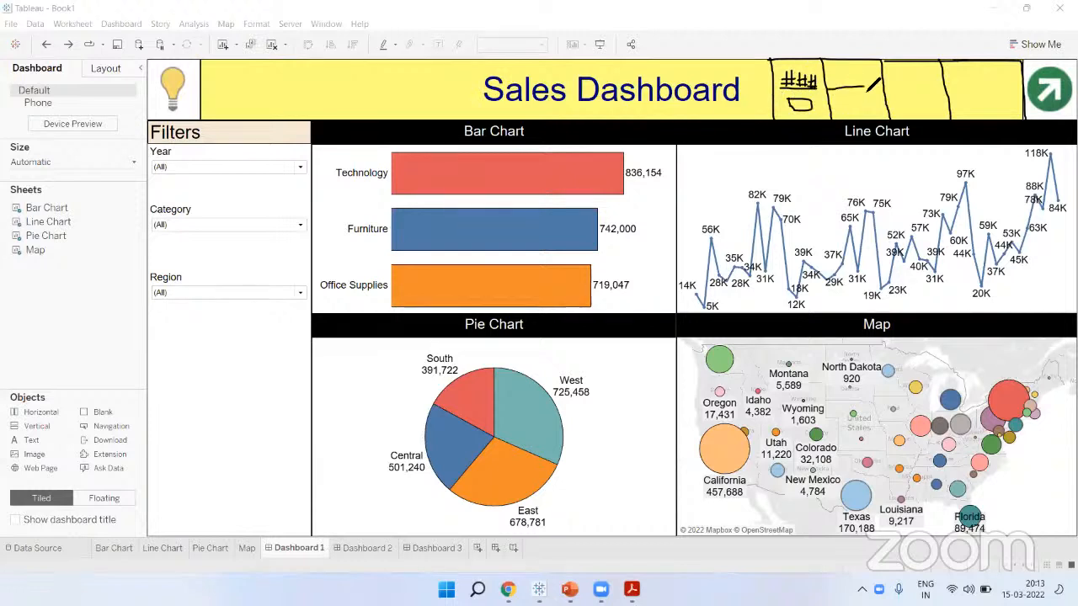
pyautogui.moveTo(836, 78)
pyautogui.mouseDown()
pyautogui.moveTo(851, 73)
pyautogui.moveTo(839, 99)
pyautogui.mouseUp()
pyautogui.moveTo(904, 87)
pyautogui.mouseDown()
pyautogui.moveTo(918, 91)
pyautogui.moveTo(899, 93)
pyautogui.moveTo(918, 116)
pyautogui.moveTo(1009, 97)
pyautogui.moveTo(985, 100)
pyautogui.moveTo(973, 115)
pyautogui.moveTo(973, 80)
pyautogui.moveTo(983, 88)
pyautogui.mouseUp()
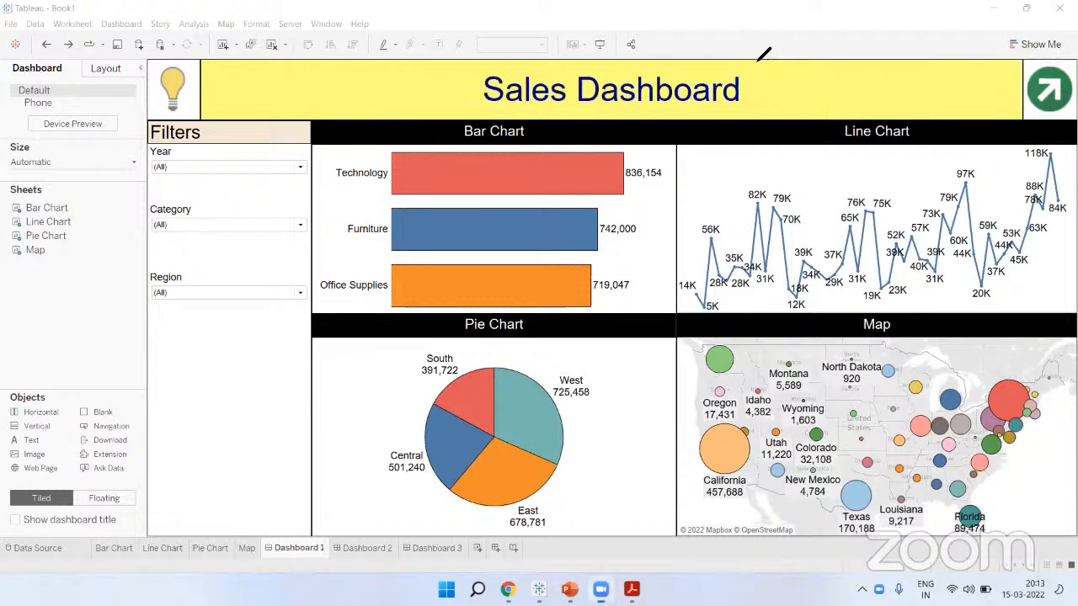
# Try the blue rgb(85,170,255) background on the Sales Dashboard title, set it to None and deselect the title
pyautogui.click(433, 96)
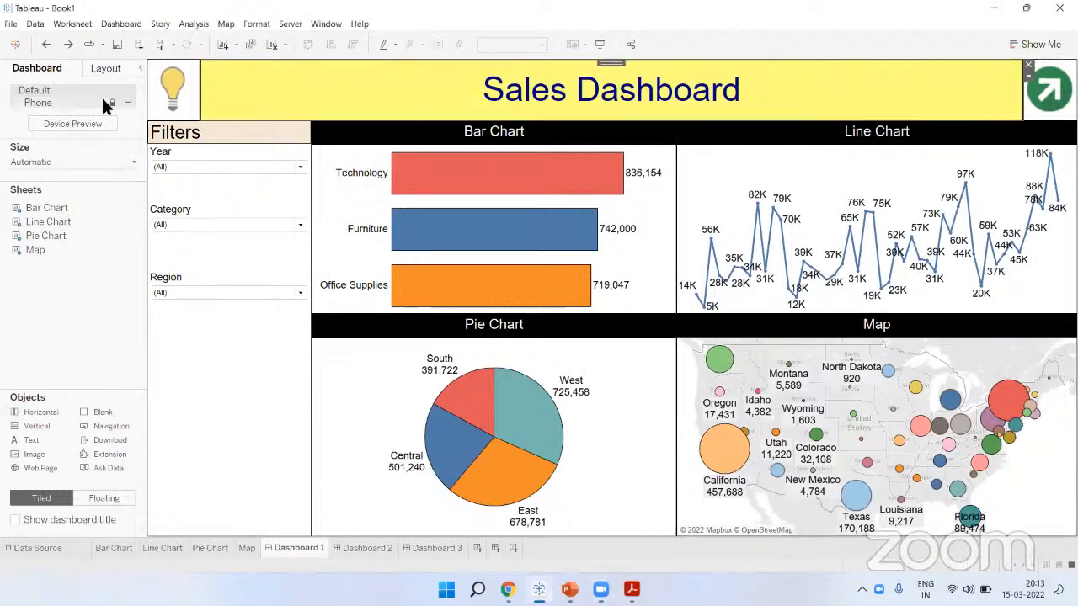
pyautogui.click(102, 69)
pyautogui.click(94, 261)
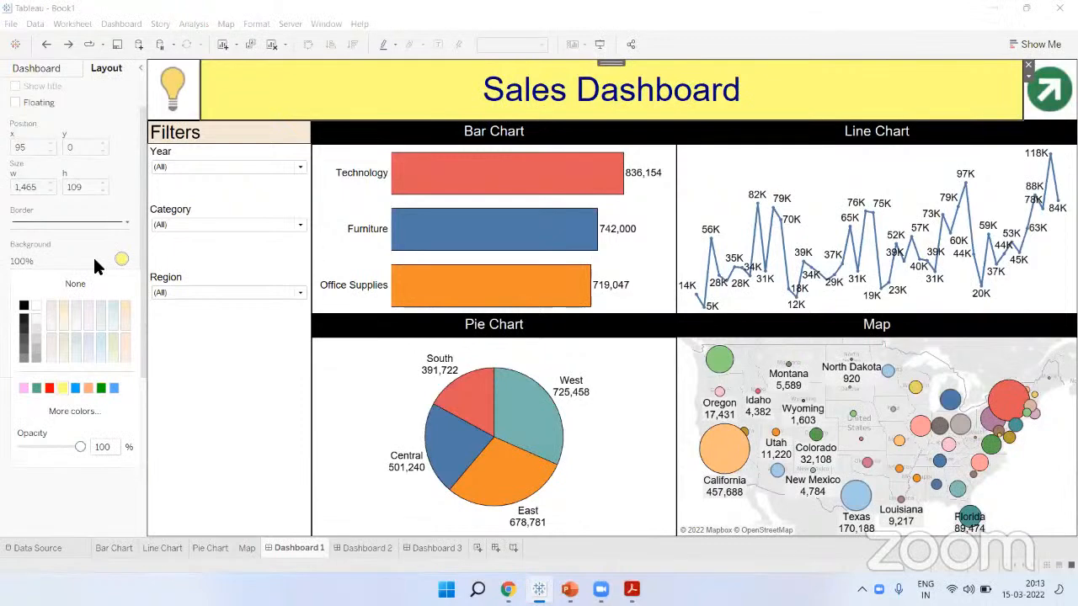
pyautogui.click(115, 389)
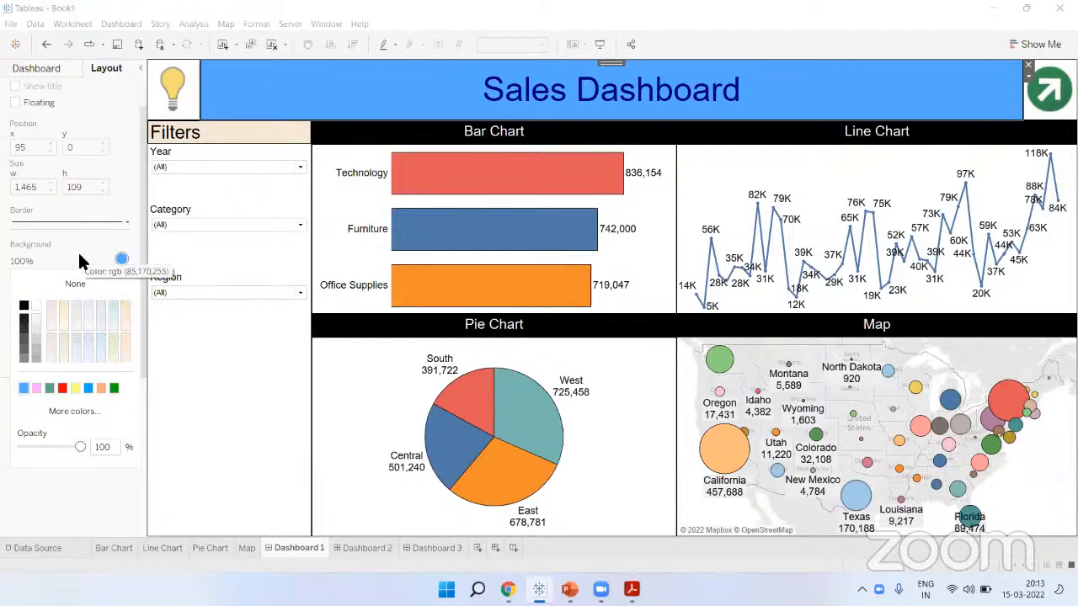
pyautogui.click(53, 288)
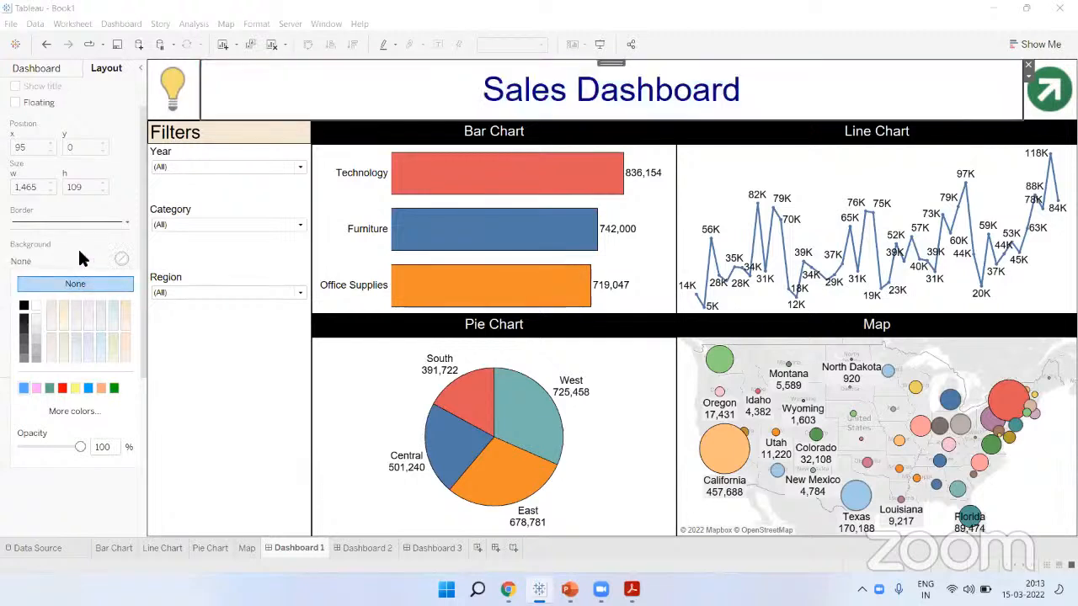
pyautogui.click(92, 449)
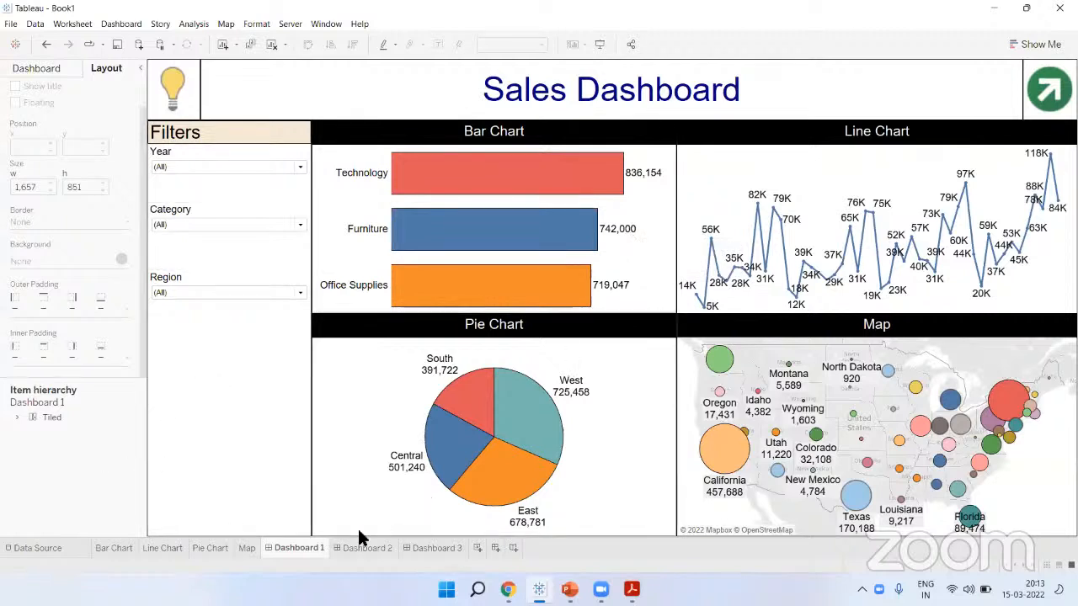
# Present the dashboard full screen, test the Category filter with Furniture alone and with Technology added, restore all categories and leave presentation mode
pyautogui.click(1049, 88)
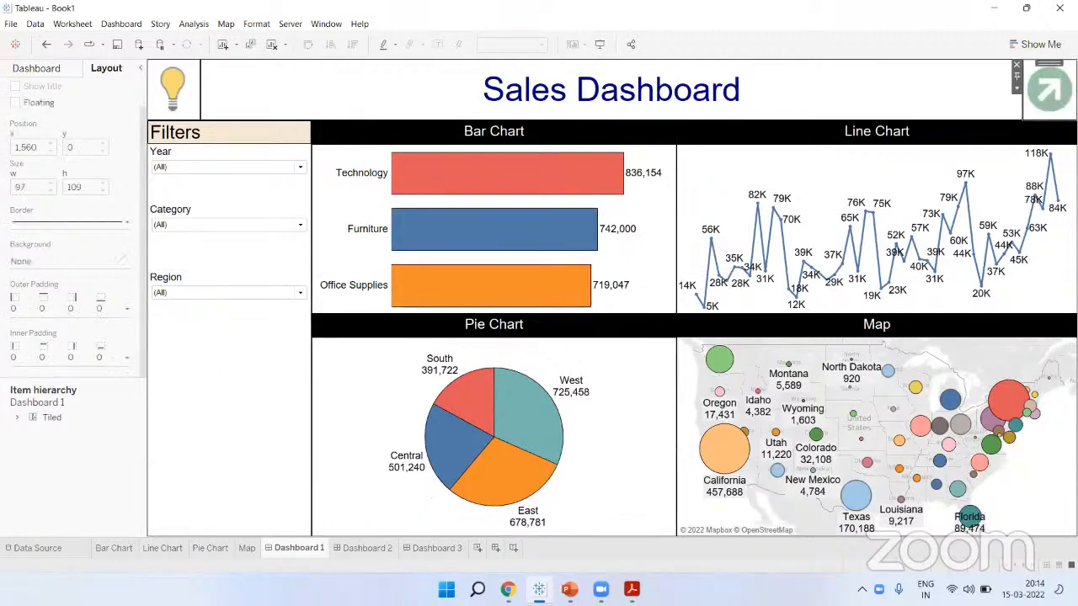
pyautogui.click(598, 44)
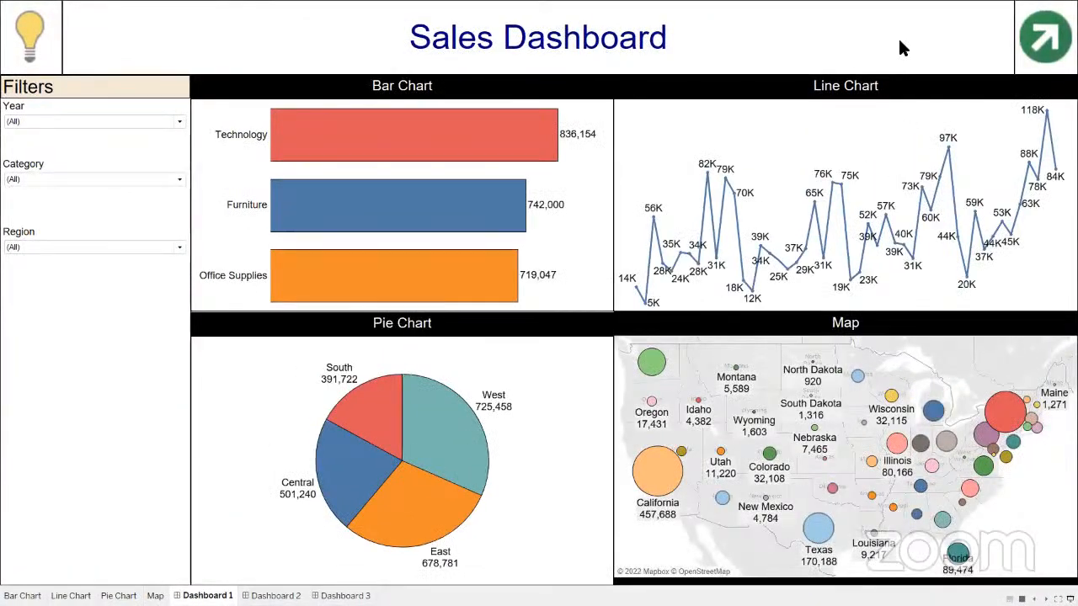
pyautogui.click(68, 179)
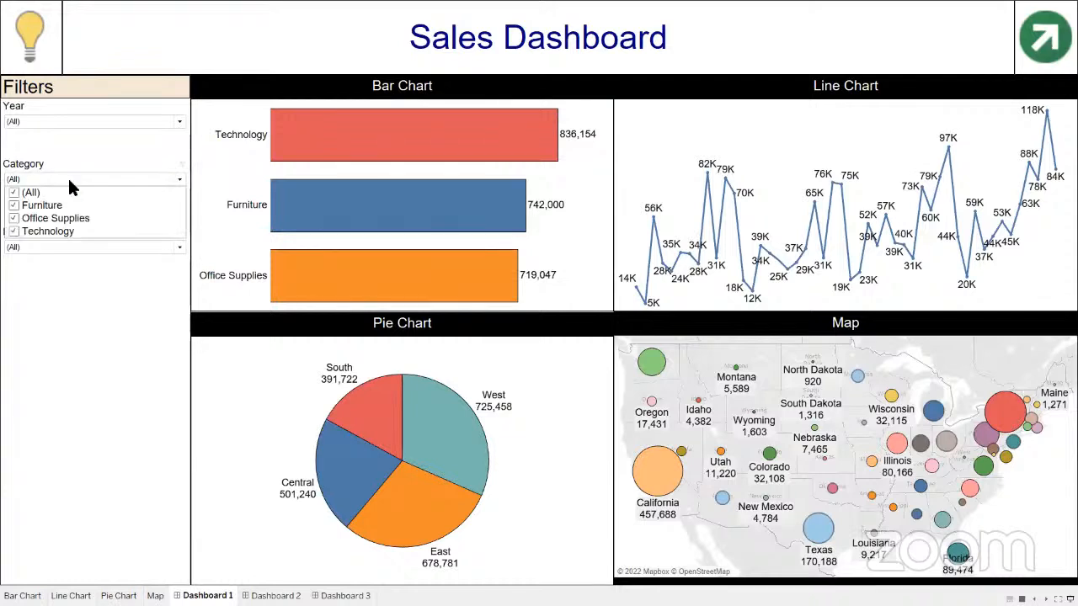
pyautogui.click(14, 207)
pyautogui.click(13, 192)
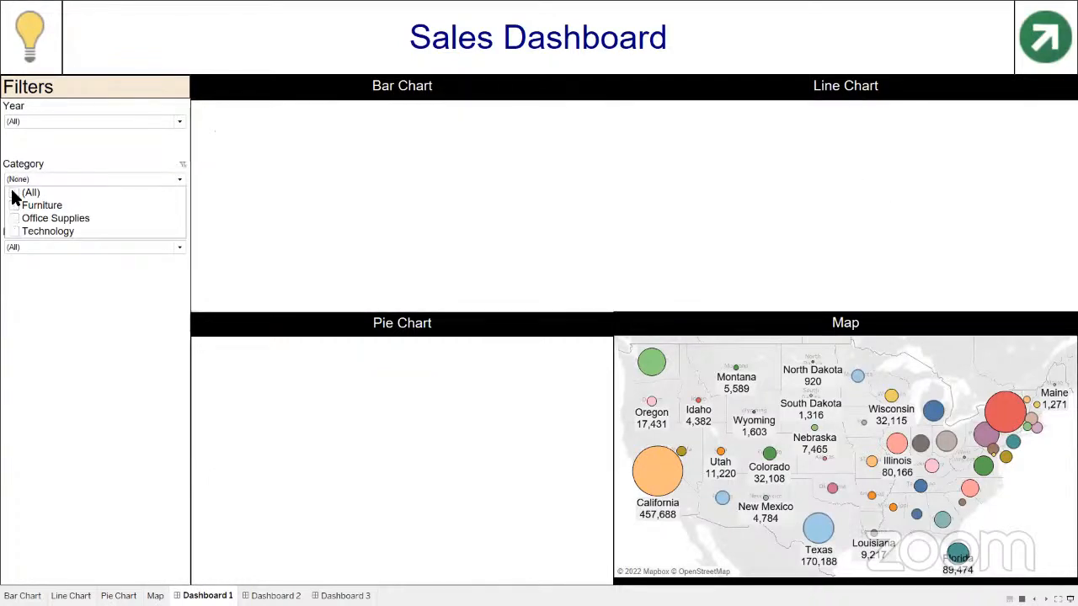
pyautogui.click(12, 203)
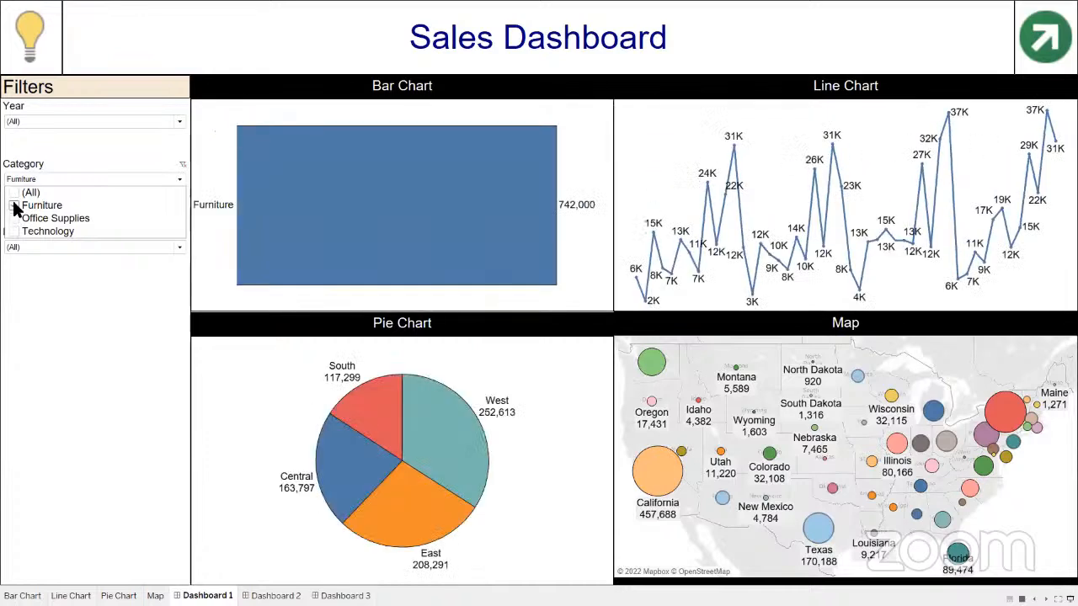
pyautogui.click(15, 233)
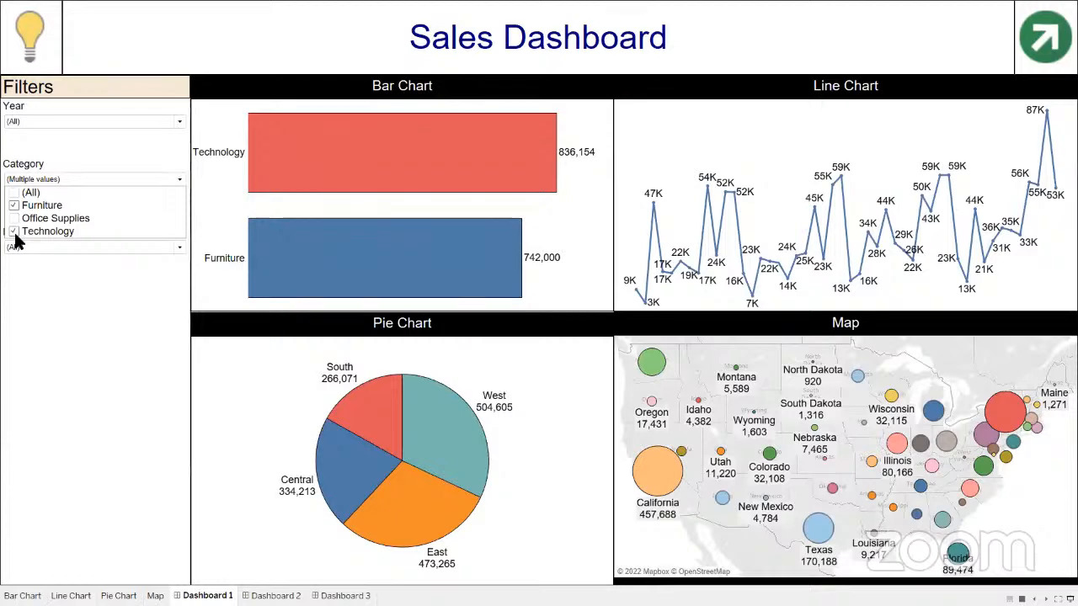
pyautogui.click(14, 193)
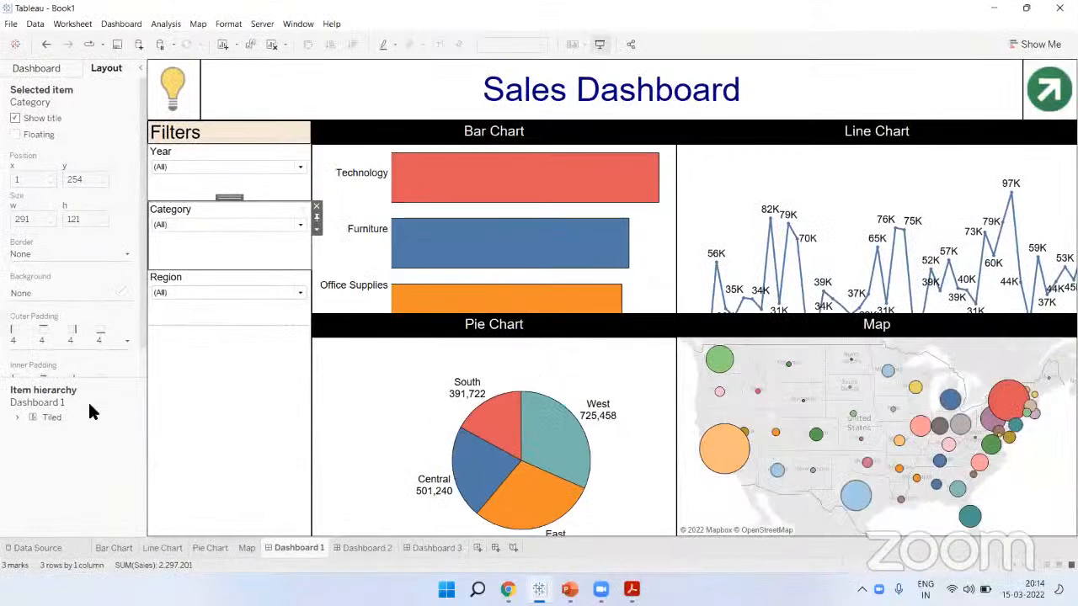
pyautogui.click(85, 453)
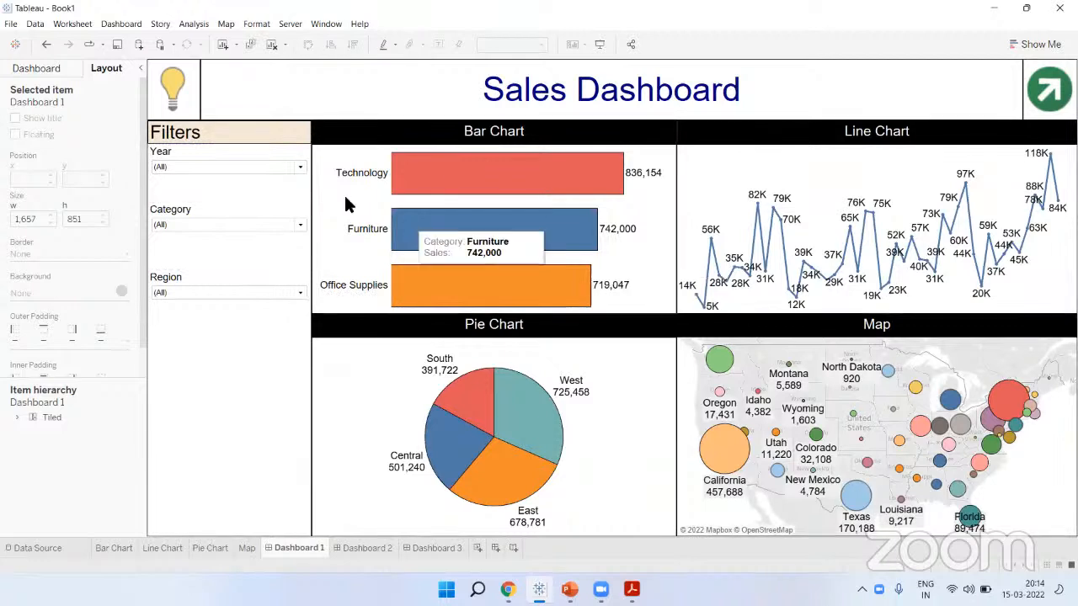
# Apply the Year filter to the Map worksheet in addition to the bar, line and pie charts
pyautogui.click(254, 151)
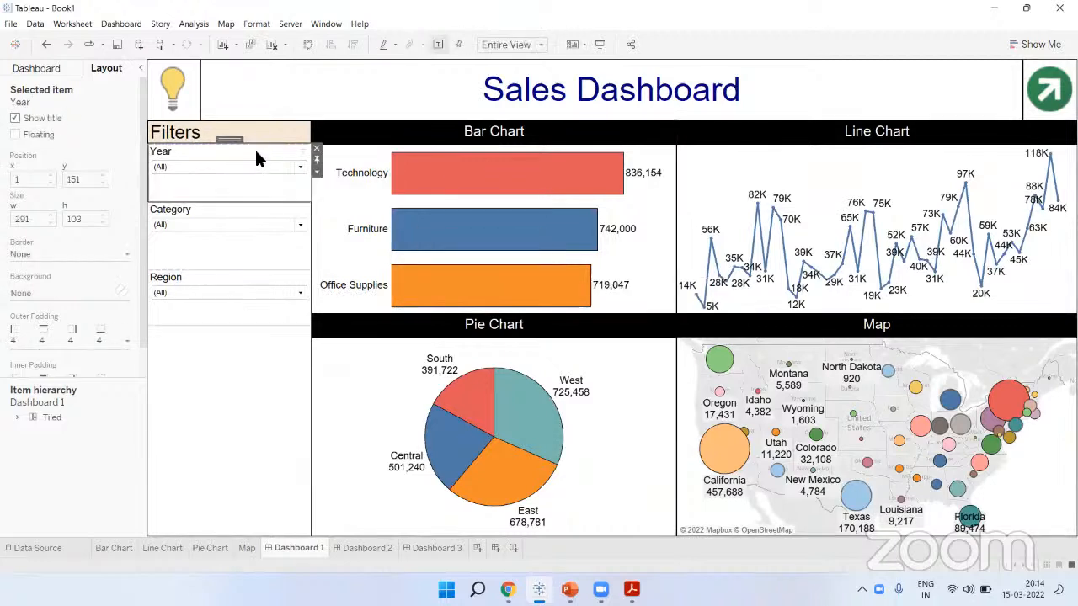
pyautogui.click(318, 172)
pyautogui.moveTo(426, 200)
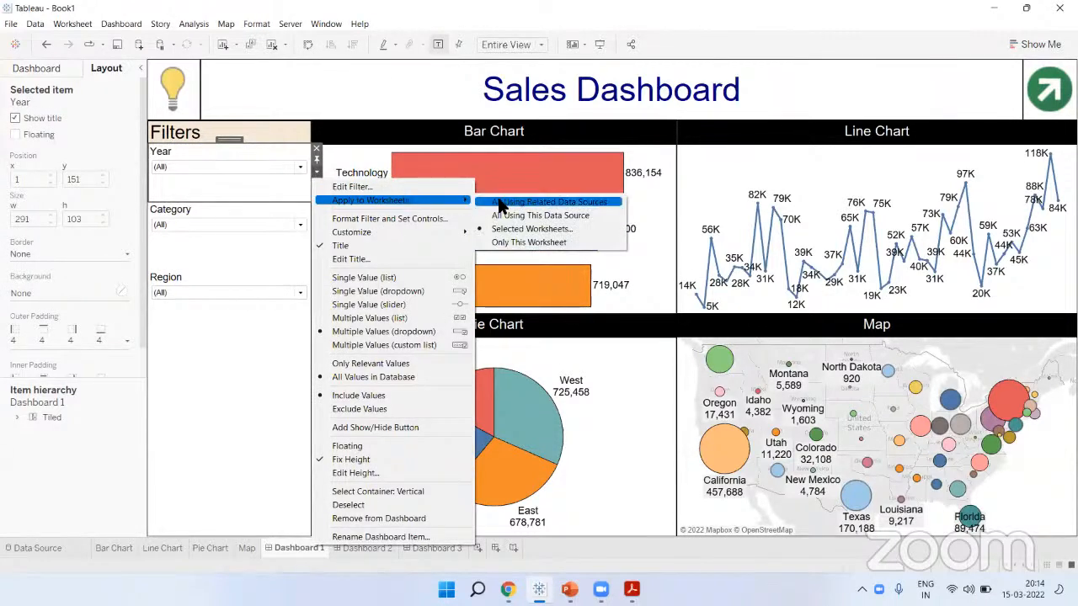
pyautogui.click(518, 229)
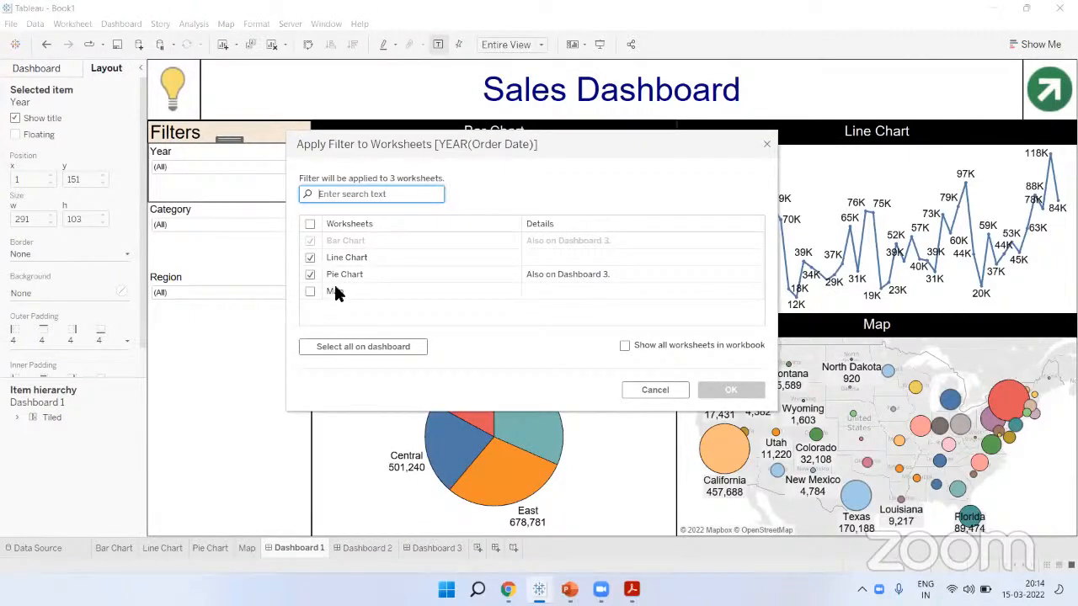
pyautogui.click(310, 291)
pyautogui.click(713, 394)
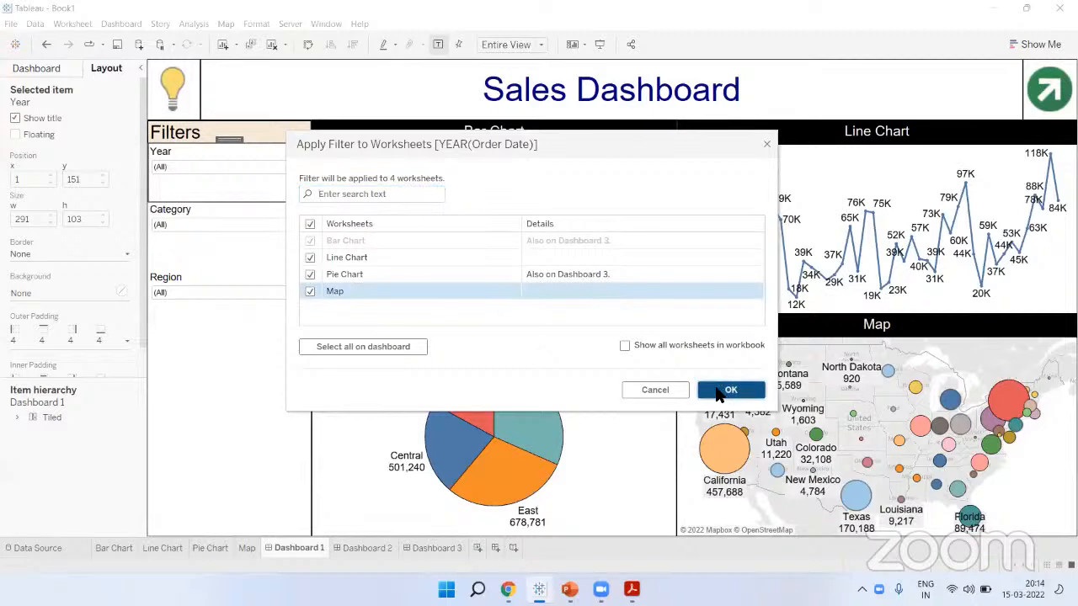
pyautogui.click(954, 589)
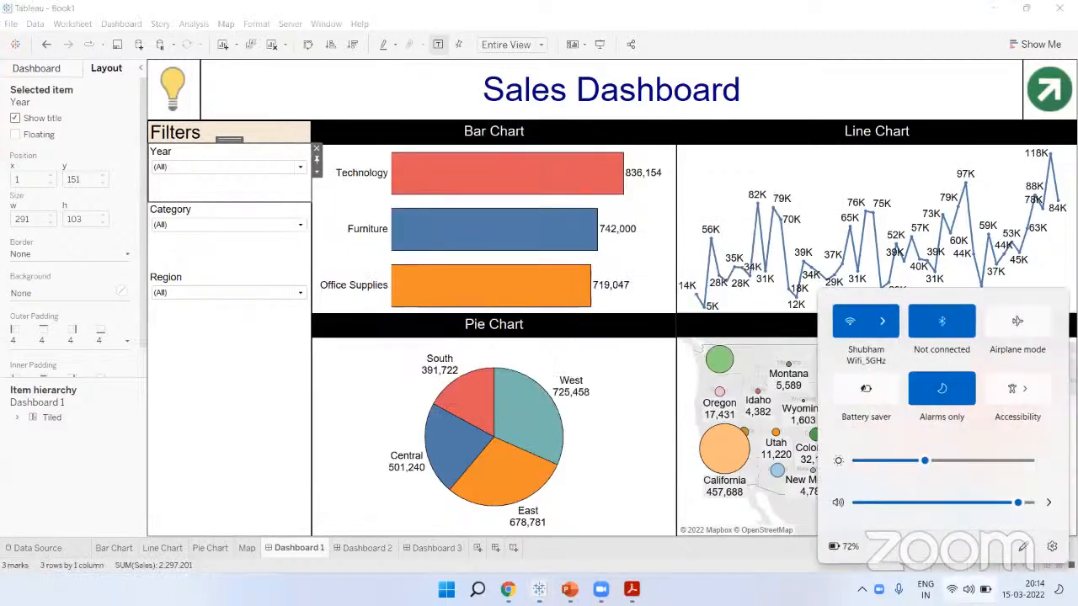
pyautogui.click(951, 590)
# Apply the Category filter to the Map worksheet in addition to the bar, line and pie charts
pyautogui.click(253, 248)
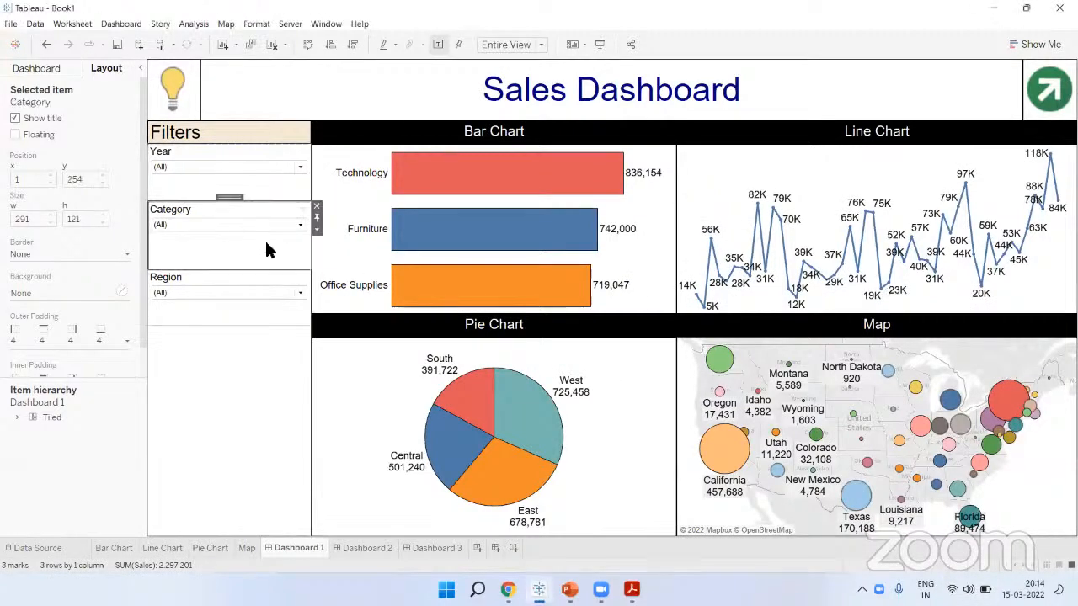
pyautogui.click(316, 226)
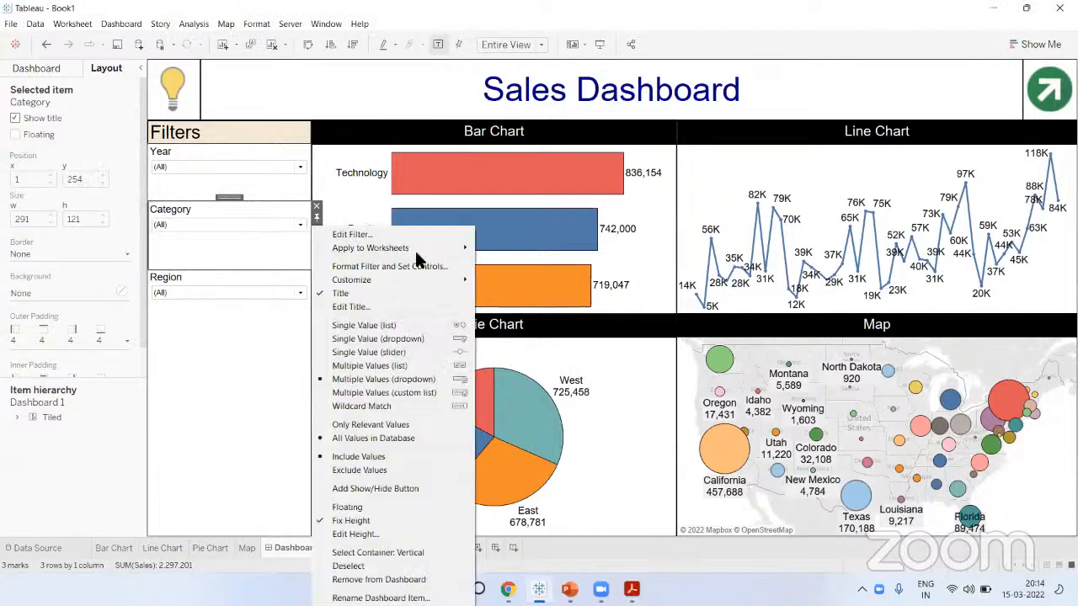
pyautogui.moveTo(419, 252)
pyautogui.click(505, 273)
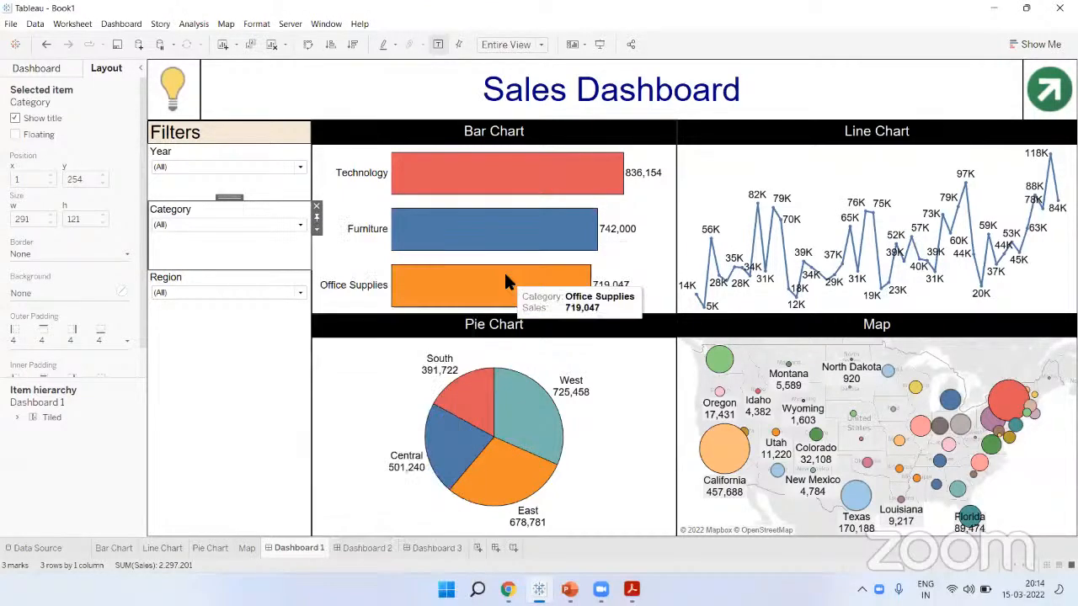
pyautogui.click(310, 291)
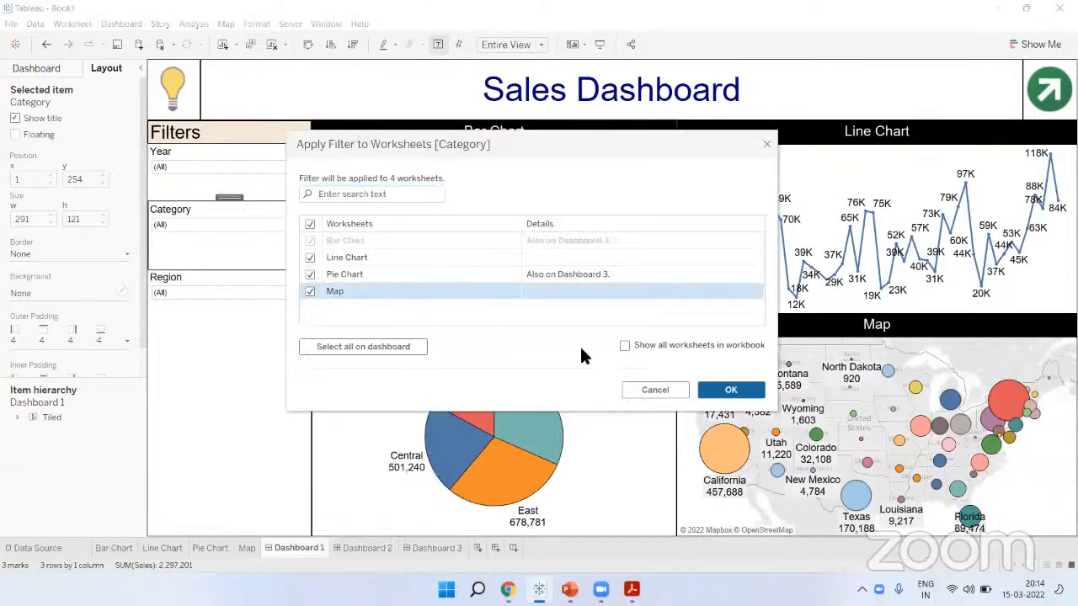
pyautogui.click(730, 390)
# Add the Map worksheet to the sheets controlled by the Region filter and deselect the filter
pyautogui.click(274, 323)
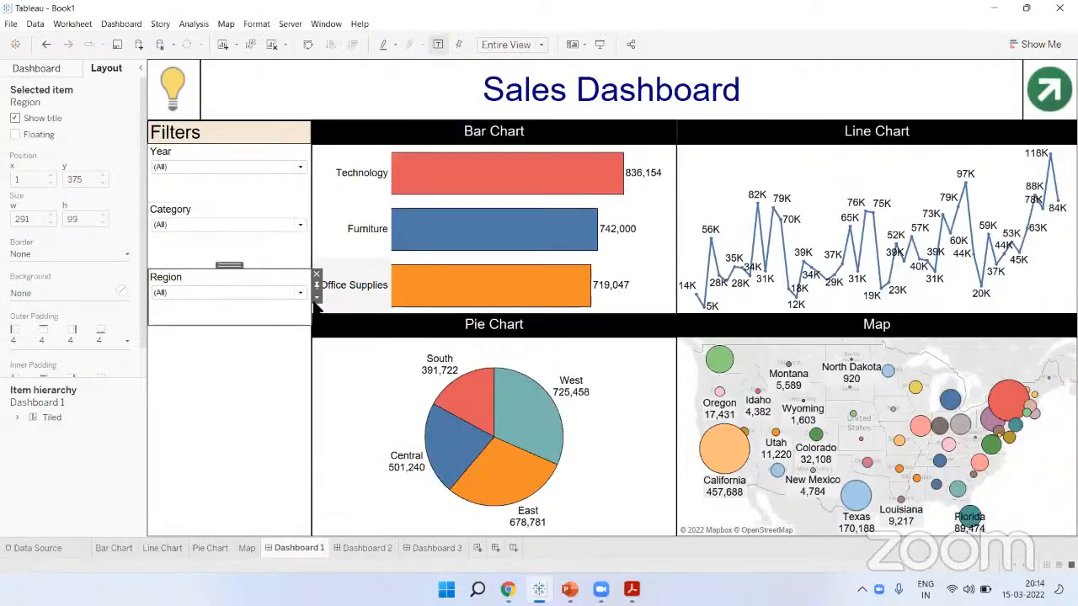
pyautogui.click(317, 294)
pyautogui.moveTo(399, 250)
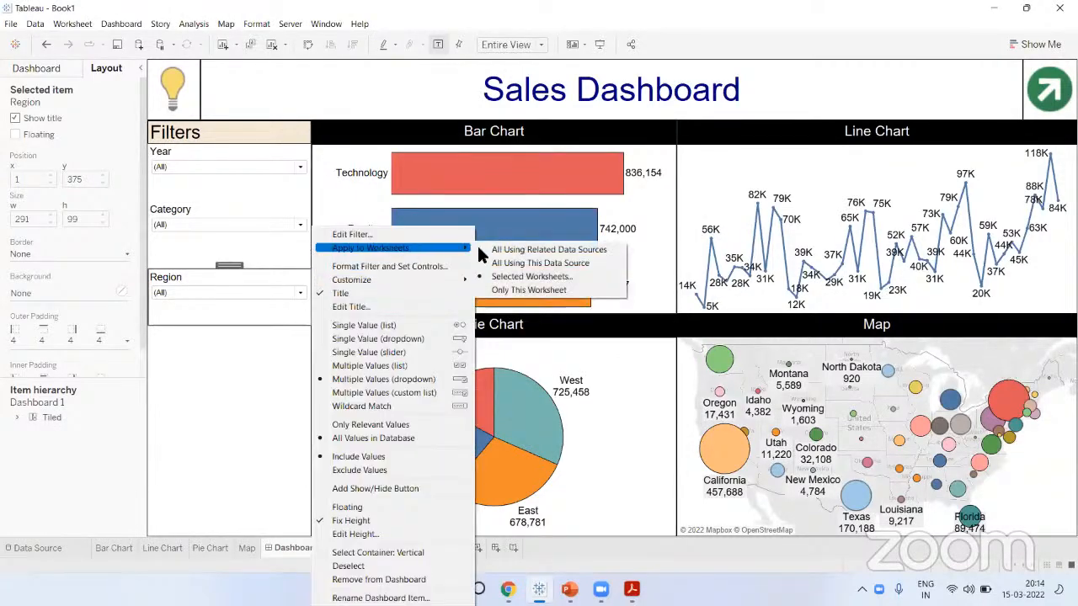
pyautogui.click(512, 278)
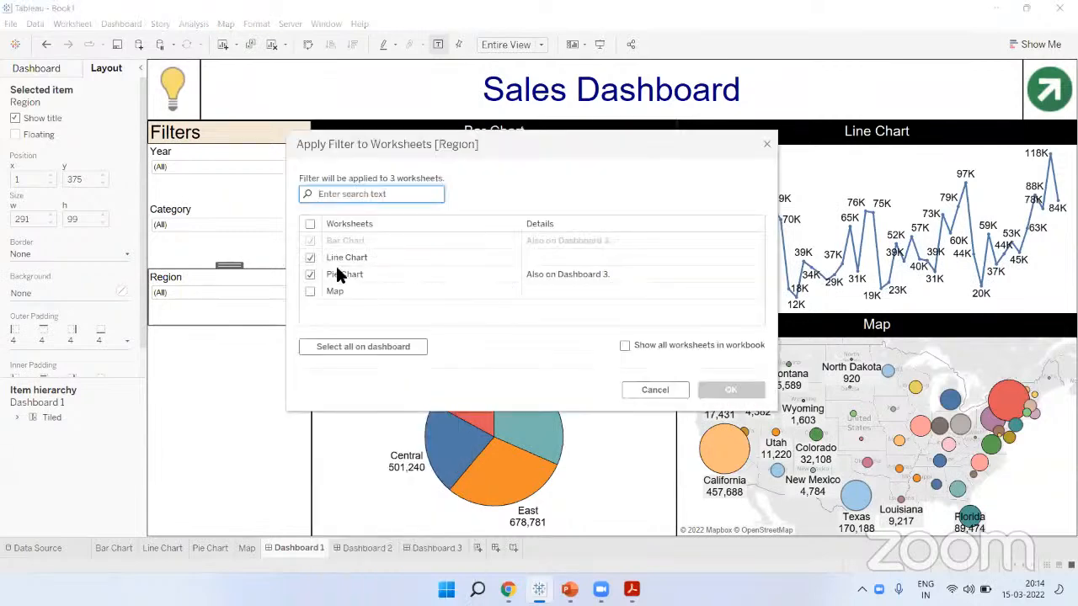
pyautogui.click(312, 291)
pyautogui.click(731, 390)
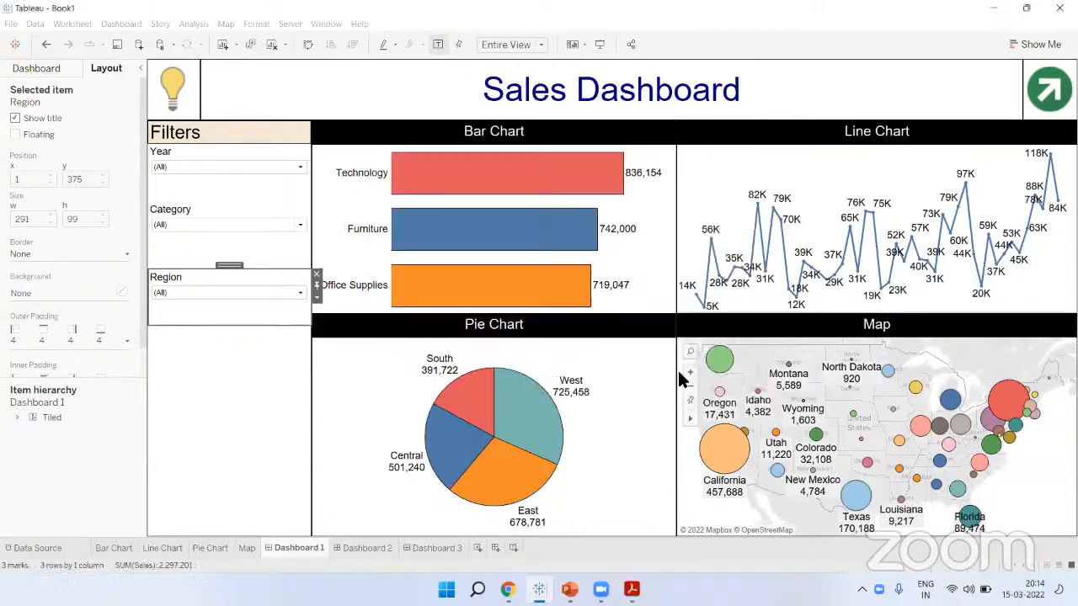
pyautogui.click(107, 447)
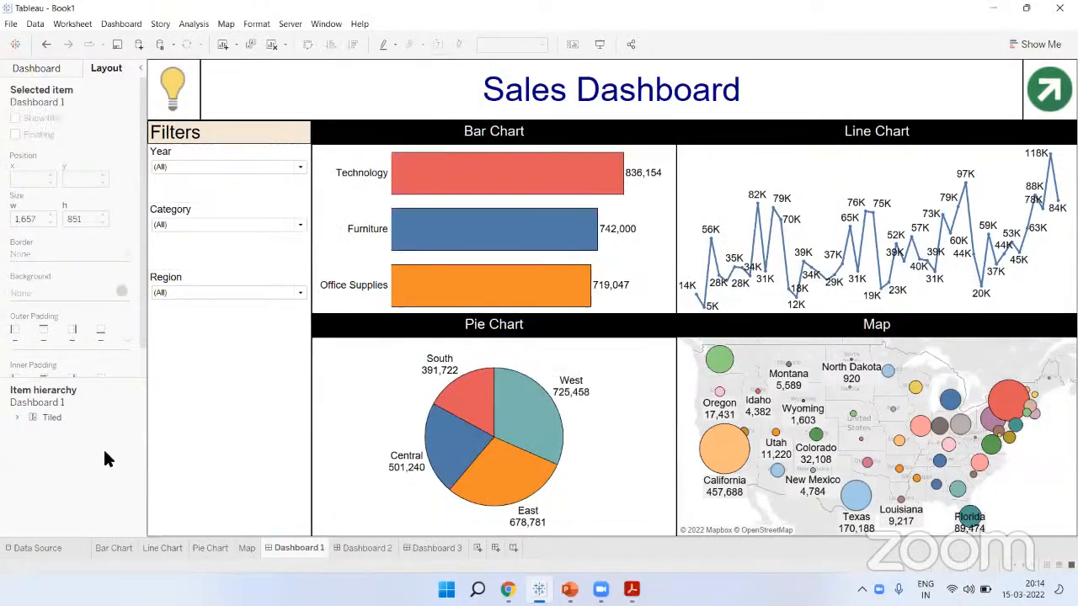
# Test the Year filter by clearing all years and adding 2018, 2019, 2020 and 2021 back one at a time
pyautogui.click(231, 166)
pyautogui.click(161, 180)
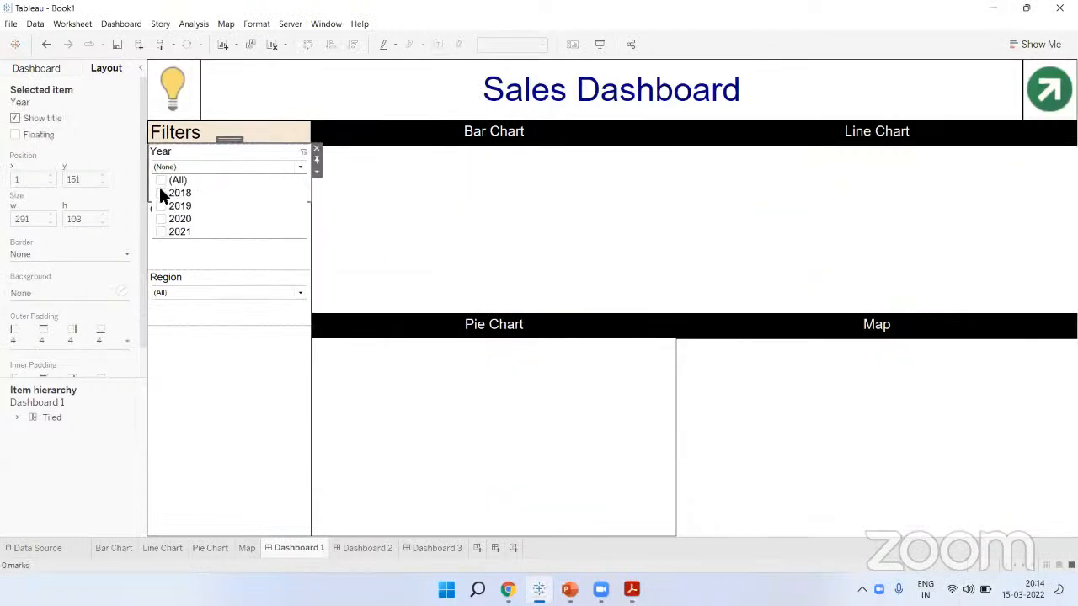
pyautogui.click(161, 193)
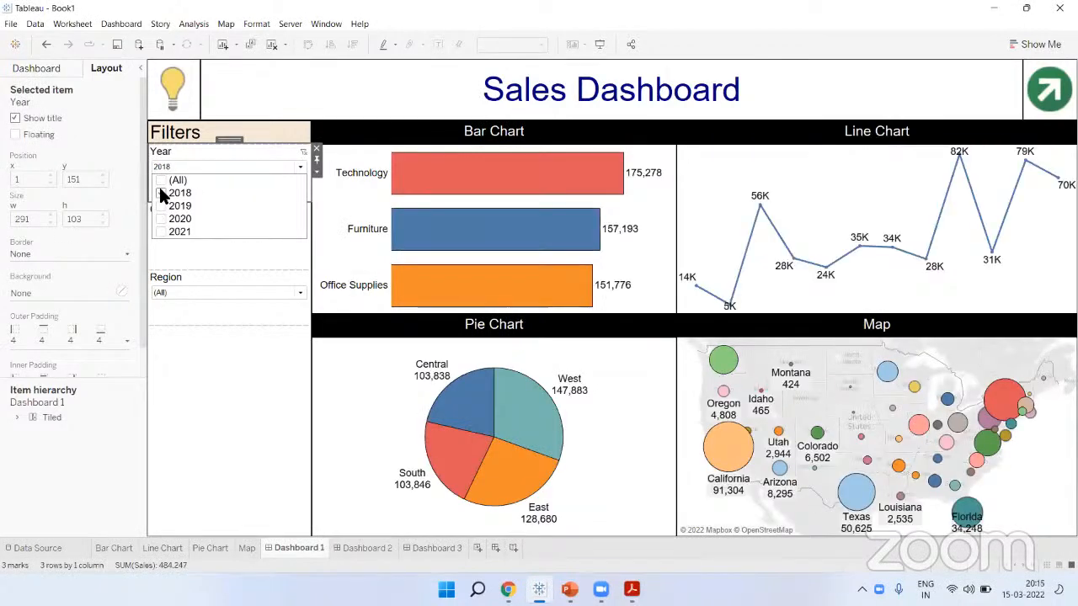
pyautogui.click(159, 206)
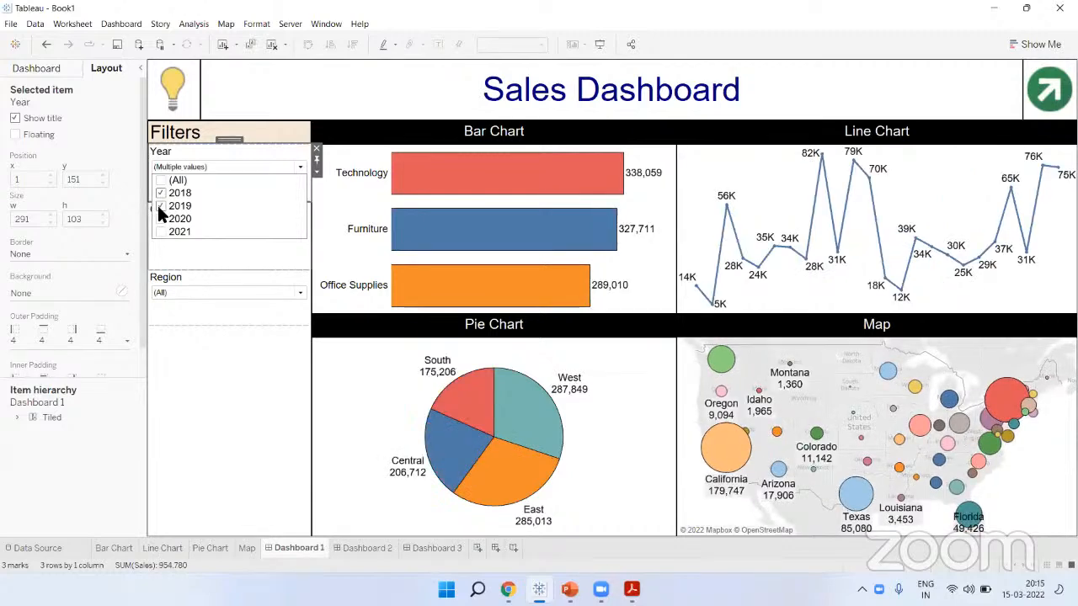
pyautogui.click(161, 215)
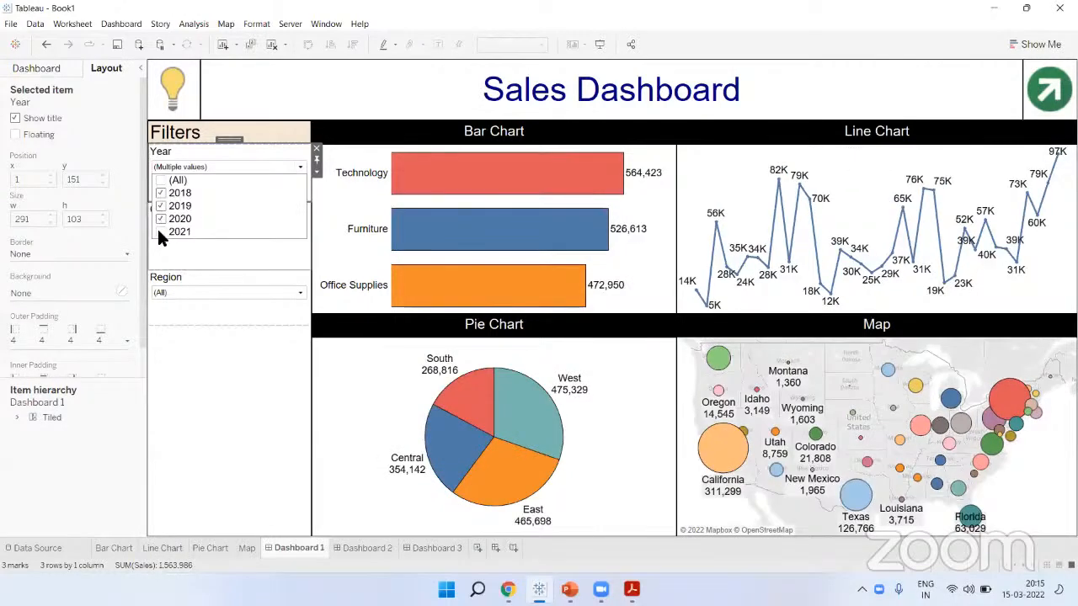
pyautogui.click(158, 232)
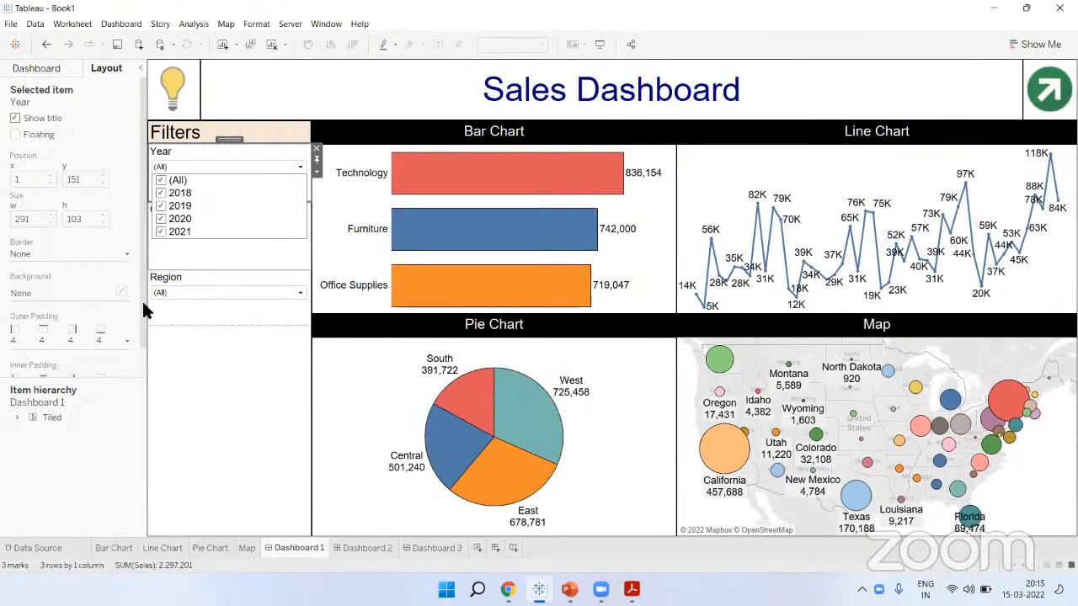
pyautogui.click(119, 446)
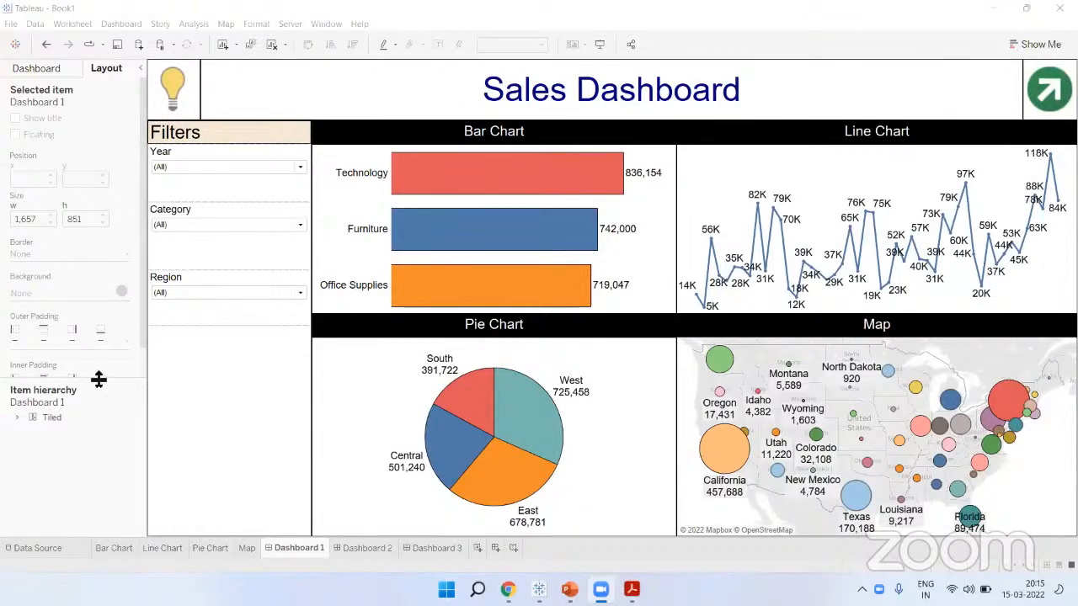
# Enlarge the item hierarchy section of the layout pane and widen the pane slightly
pyautogui.moveTo(98, 375); pyautogui.dragTo(100, 308)
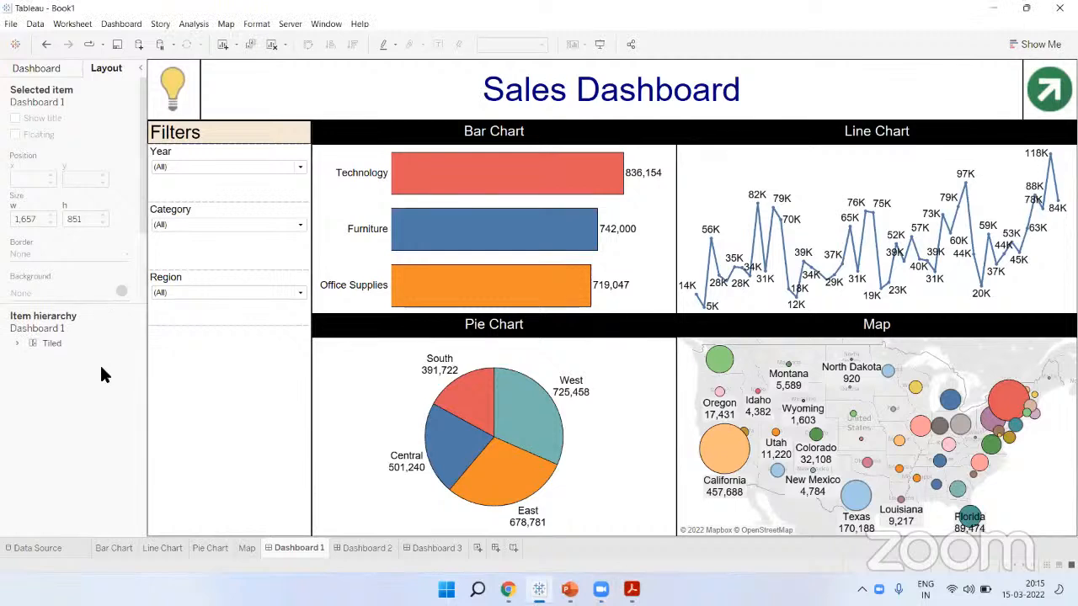
pyautogui.scroll(-3, 121, 176)
pyautogui.scroll(3, 108, 179)
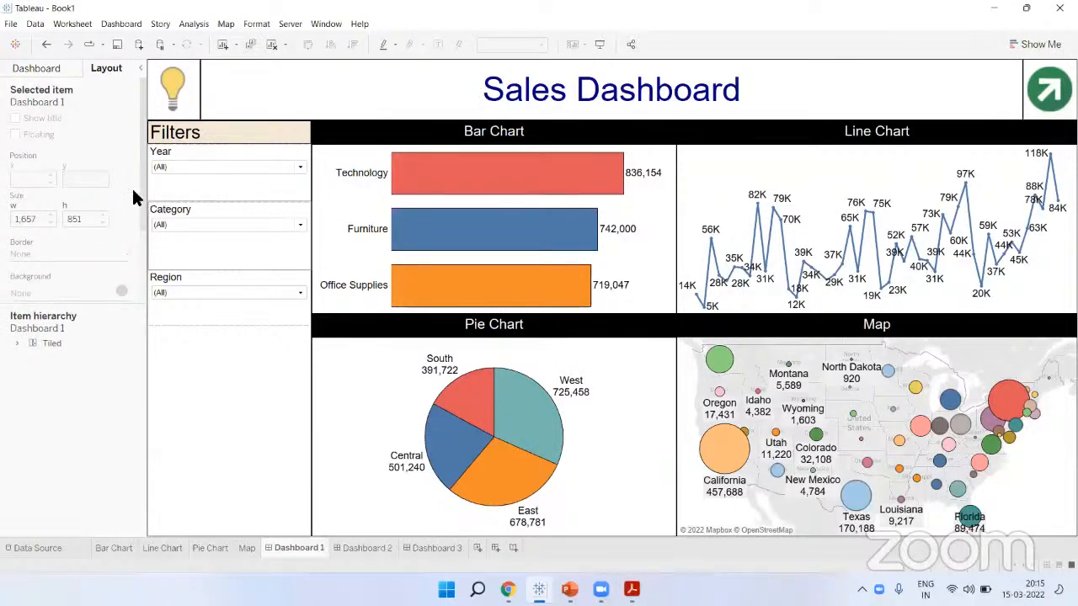
pyautogui.moveTo(141, 187); pyautogui.dragTo(159, 193)
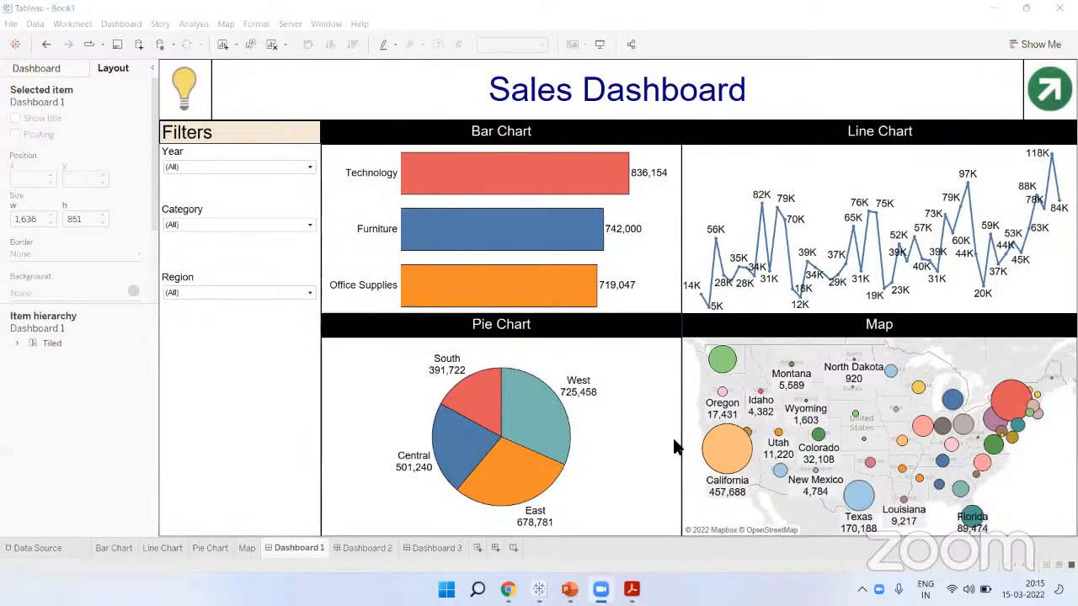
# Show the Category color legend of the bar chart on the dashboard
pyautogui.click(646, 202)
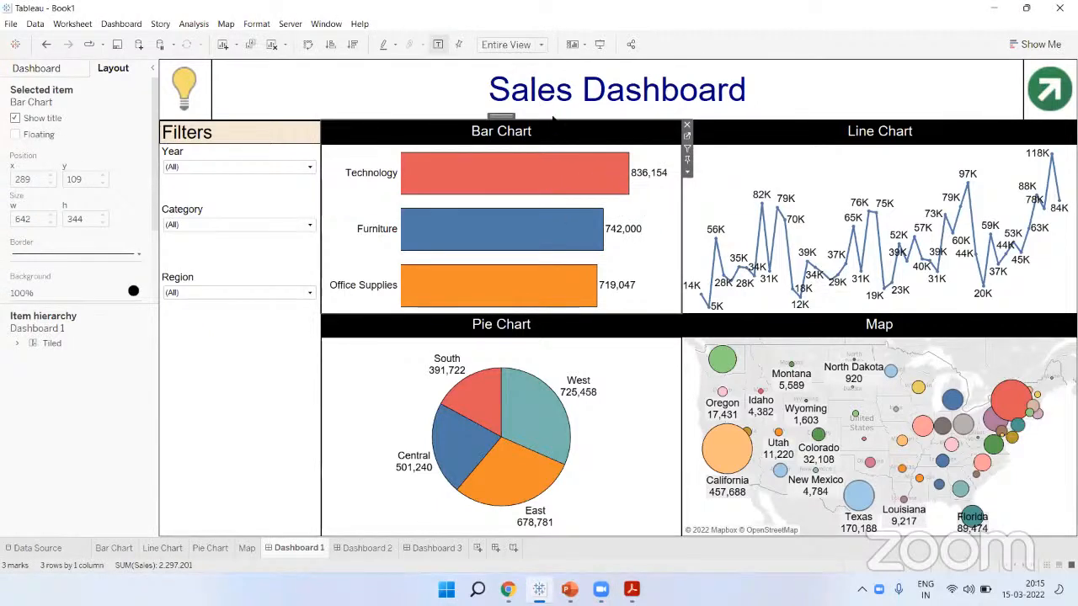
pyautogui.click(687, 173)
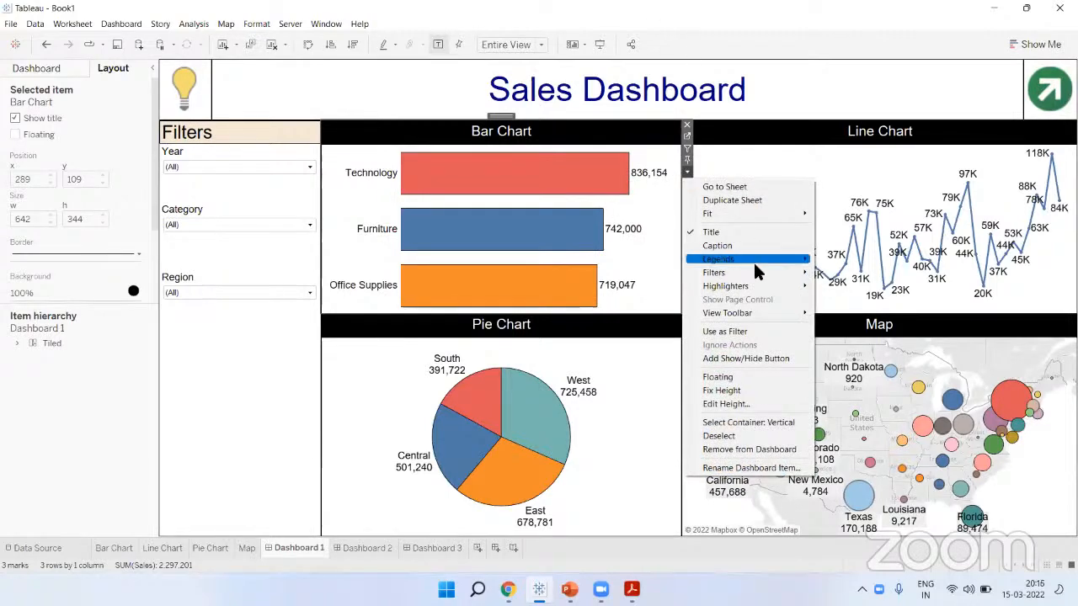
pyautogui.moveTo(754, 263)
pyautogui.click(839, 263)
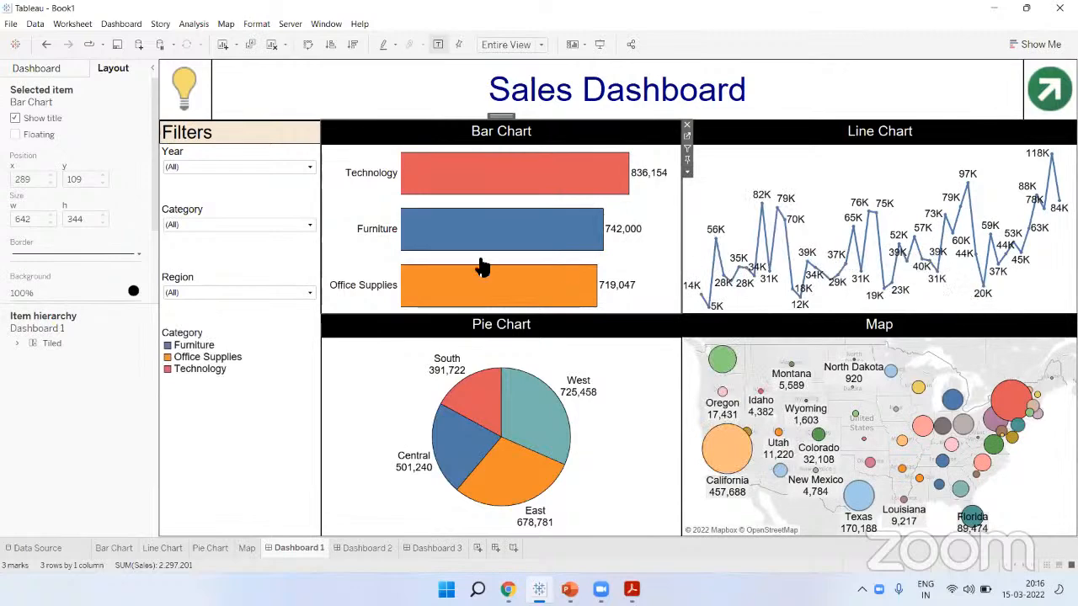
# Make the Category legend floating and place it over the bar chart near the ends of the Furniture and Office Supplies bars
pyautogui.click(249, 341)
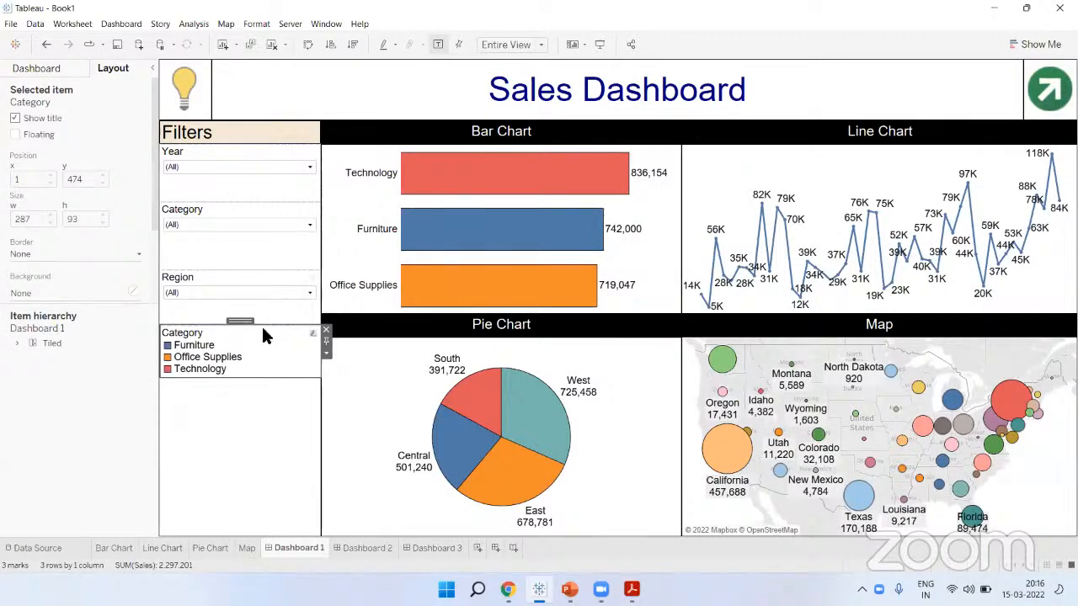
pyautogui.click(326, 353)
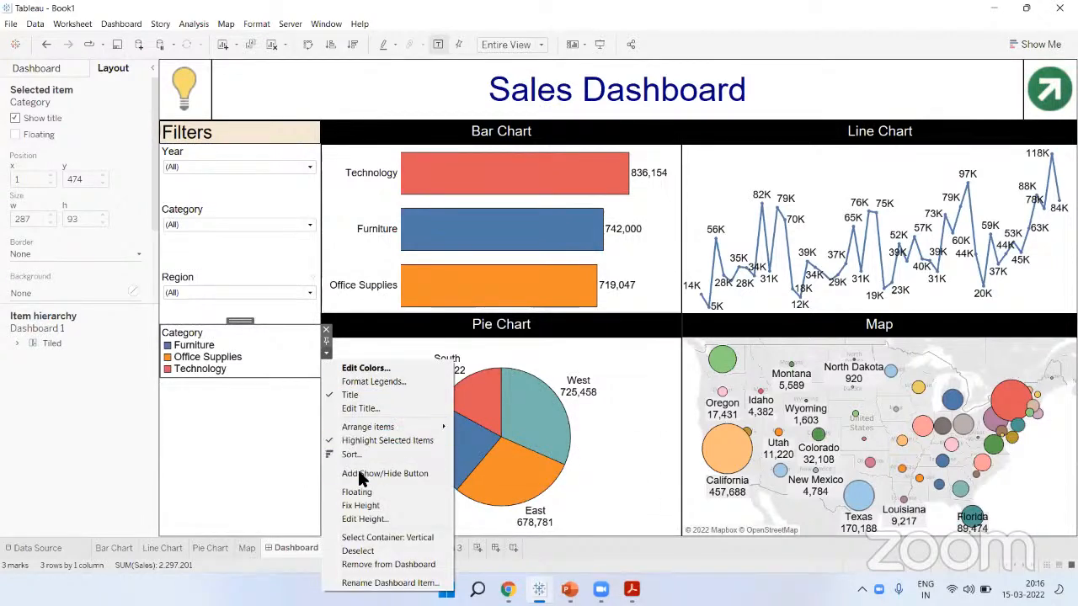
pyautogui.click(360, 494)
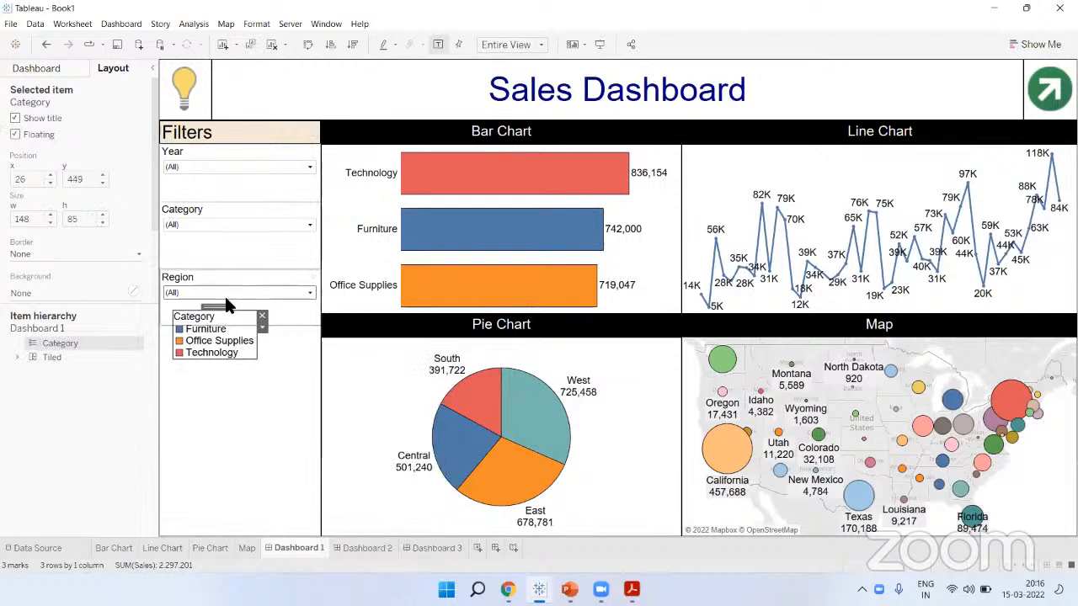
pyautogui.moveTo(218, 308); pyautogui.dragTo(654, 242)
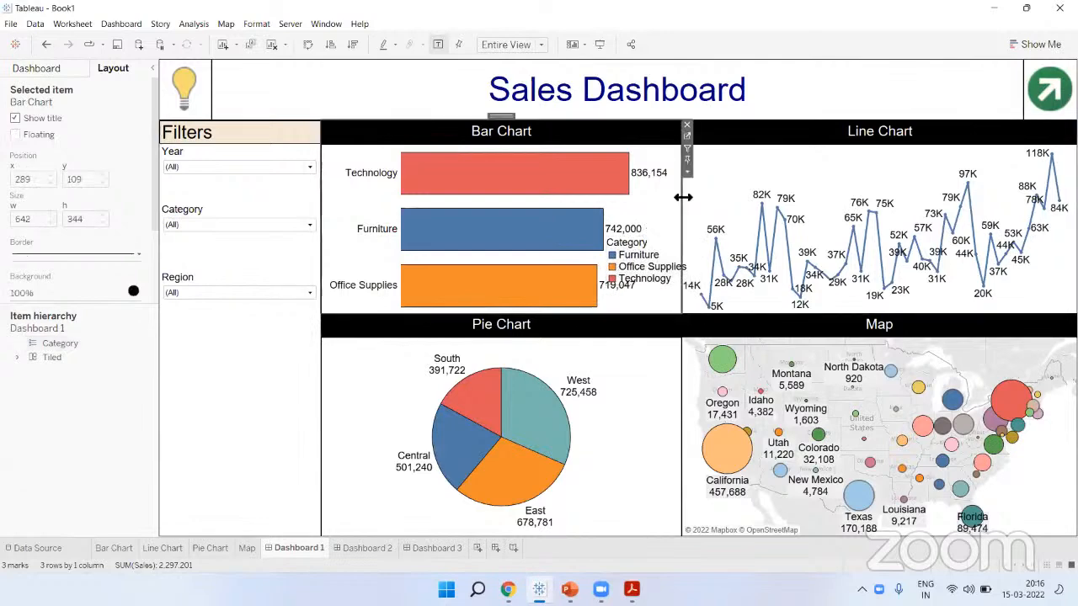
# Widen the bar chart to about 733 pixels and set its fit to Standard
pyautogui.moveTo(686, 198); pyautogui.dragTo(734, 197)
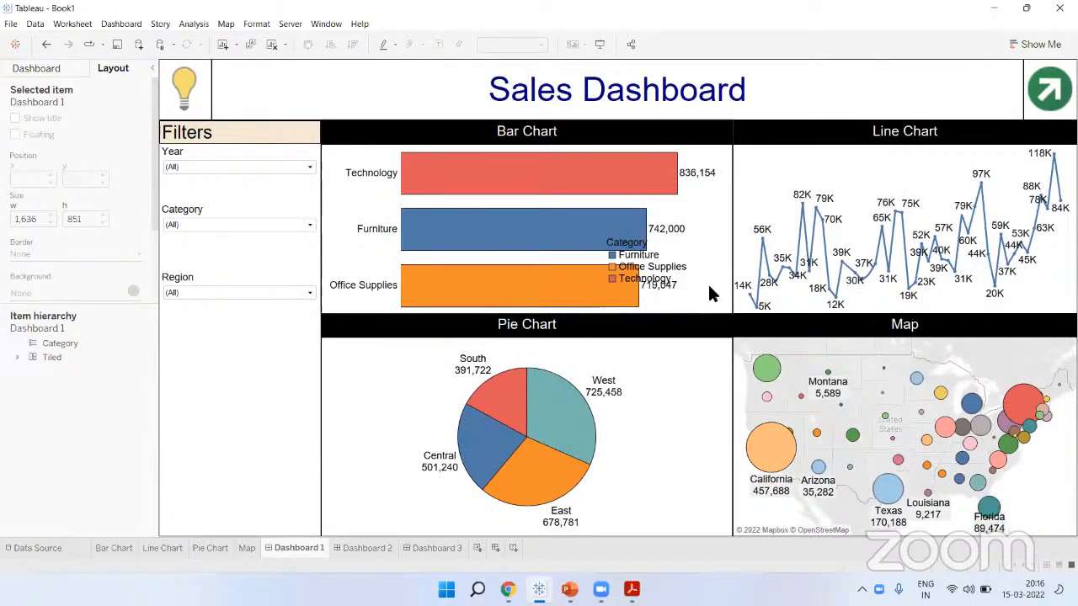
pyautogui.click(708, 245)
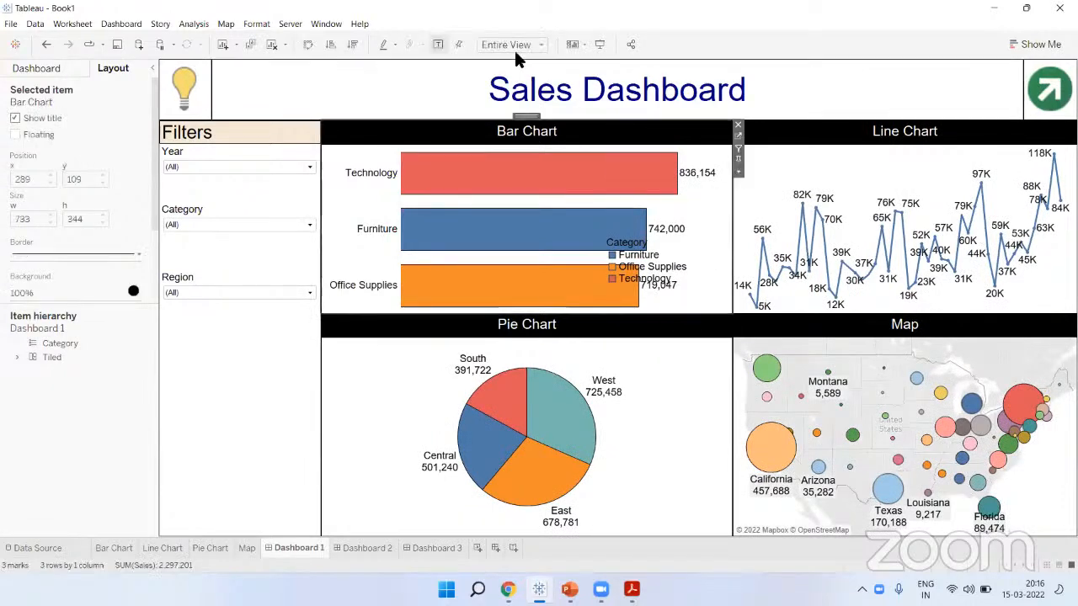
pyautogui.click(514, 44)
pyautogui.click(510, 58)
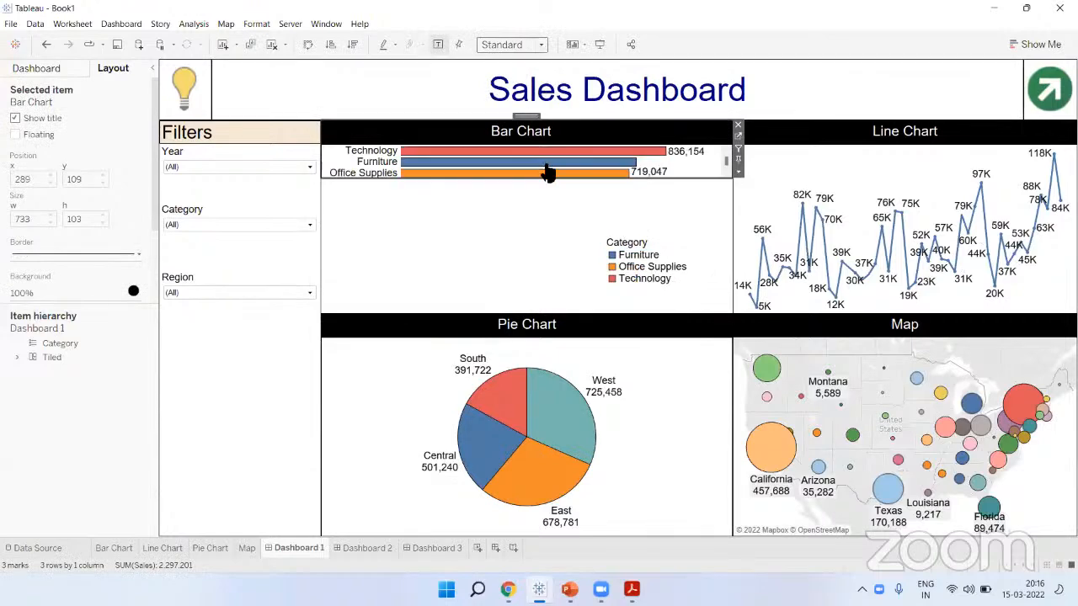
# Try stretching the bar chart's lower edge downward and undo the resize
pyautogui.moveTo(547, 178); pyautogui.dragTo(547, 242)
pyautogui.click(548, 294)
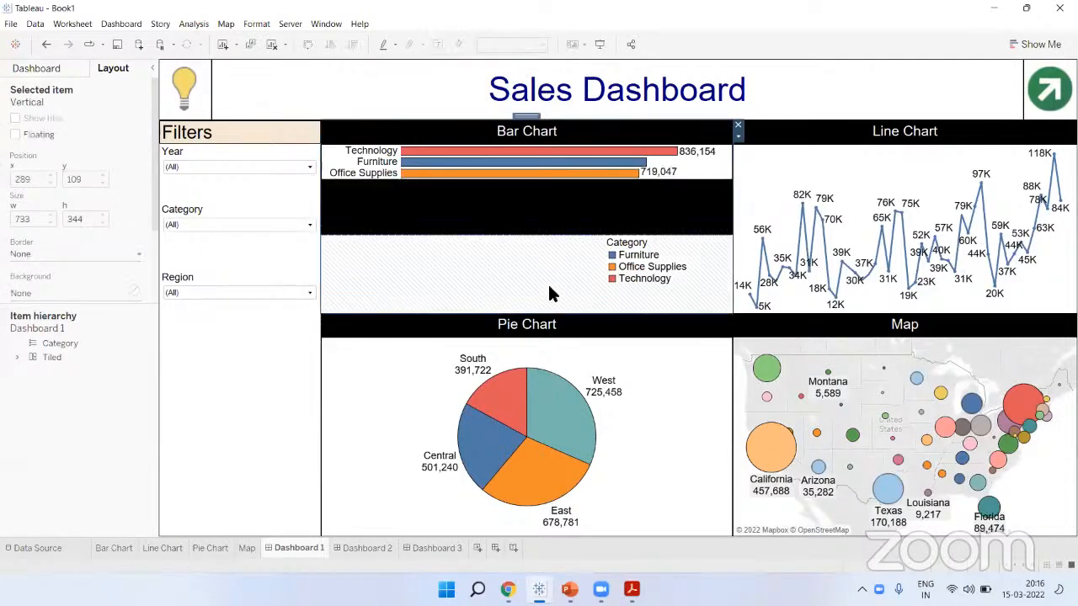
pyautogui.click(548, 286)
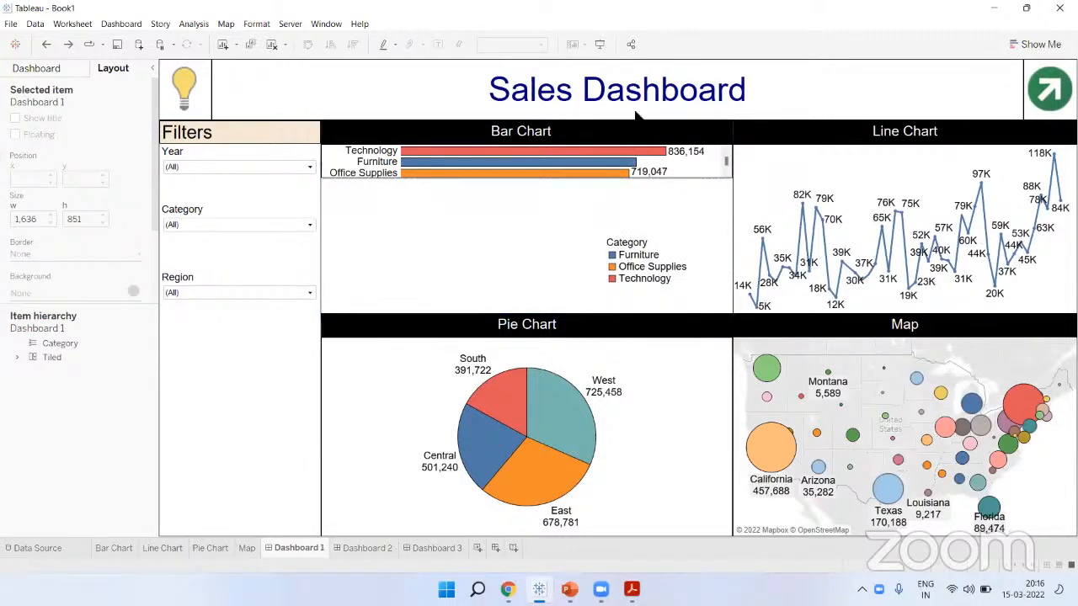
# Set the bar chart's fit to Fit Height
pyautogui.click(684, 178)
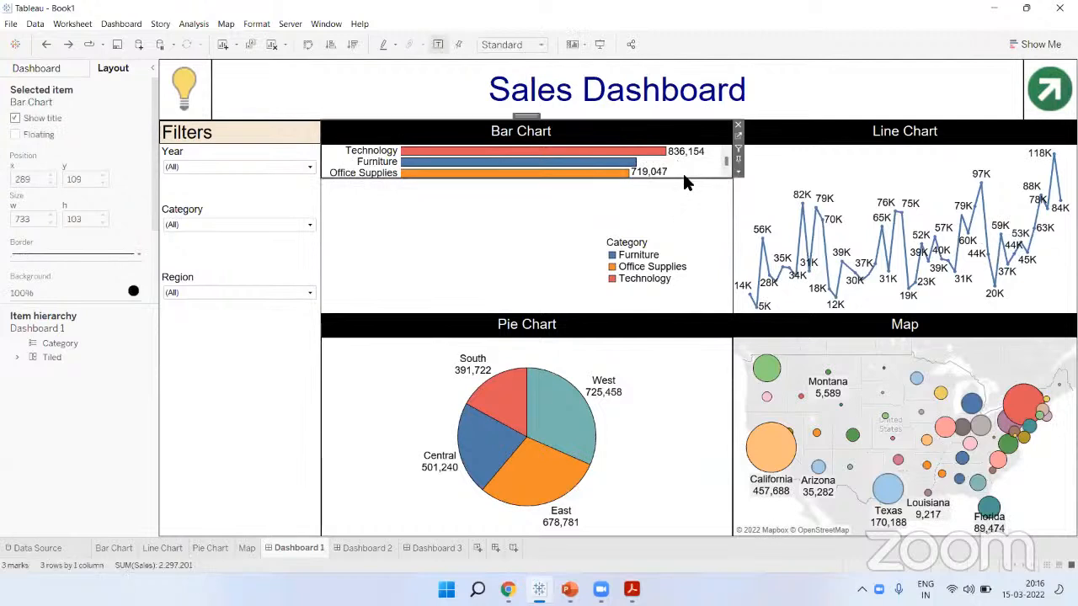
pyautogui.click(490, 45)
pyautogui.click(500, 84)
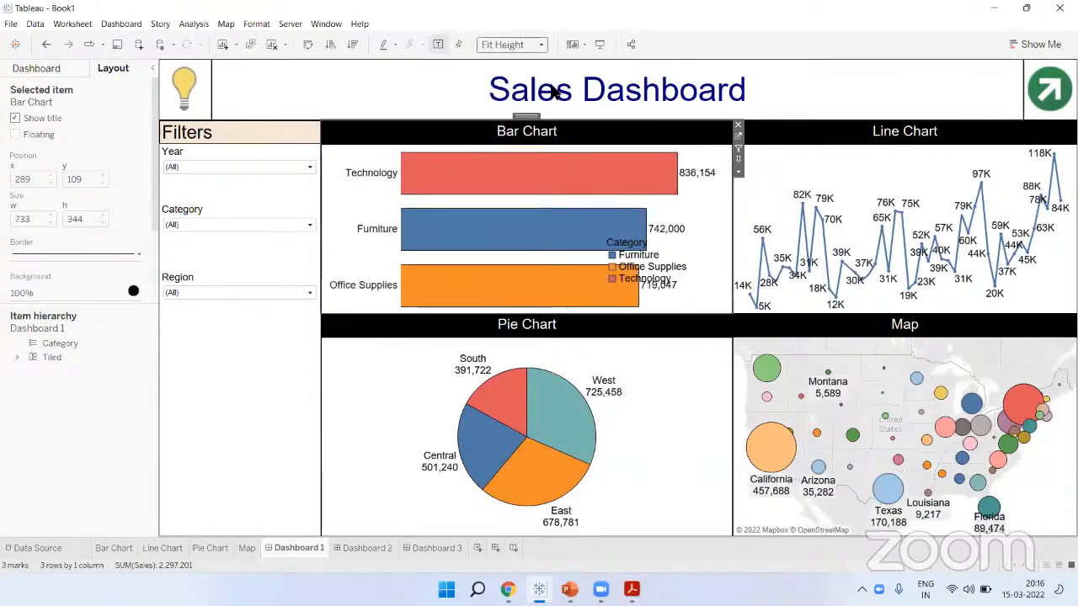
# Move the floating Category legend up beside the Technology and Furniture bars, and remove it from the dashboard
pyautogui.click(651, 249)
pyautogui.moveTo(651, 248); pyautogui.dragTo(702, 188)
pyautogui.click(695, 211)
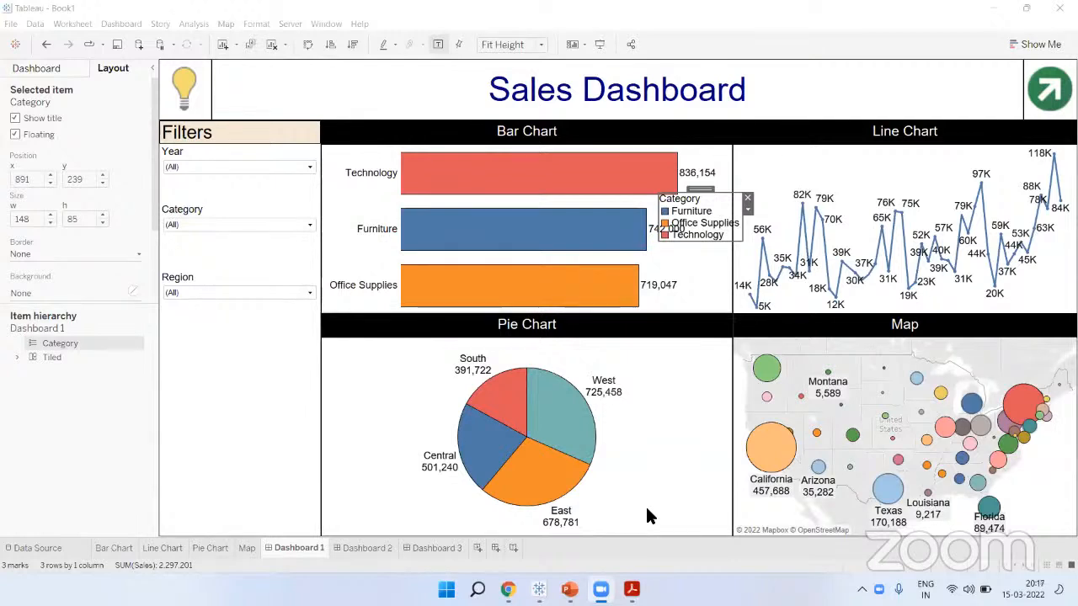
pyautogui.click(747, 198)
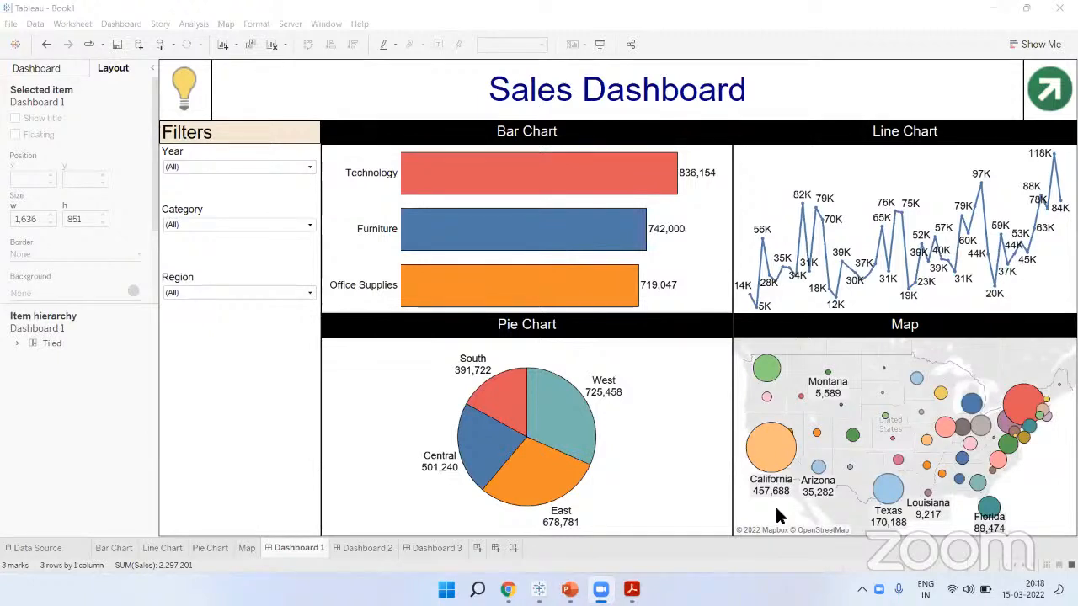
pyautogui.click(95, 402)
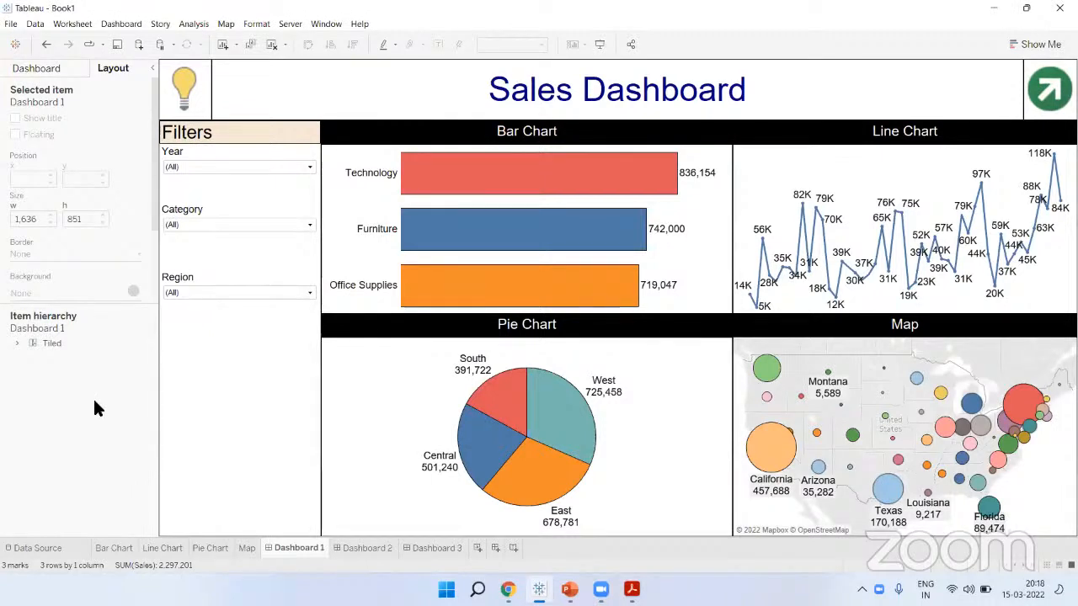
pyautogui.press('XF86AudioLowerVolume')
pyautogui.press('XF86AudioLowerVolume')
pyautogui.press('XF86AudioLowerVolume')
pyautogui.press('XF86AudioLowerVolume')
pyautogui.press('XF86AudioLowerVolume')
pyautogui.press('XF86AudioLowerVolume')
pyautogui.press('XF86AudioLowerVolume')
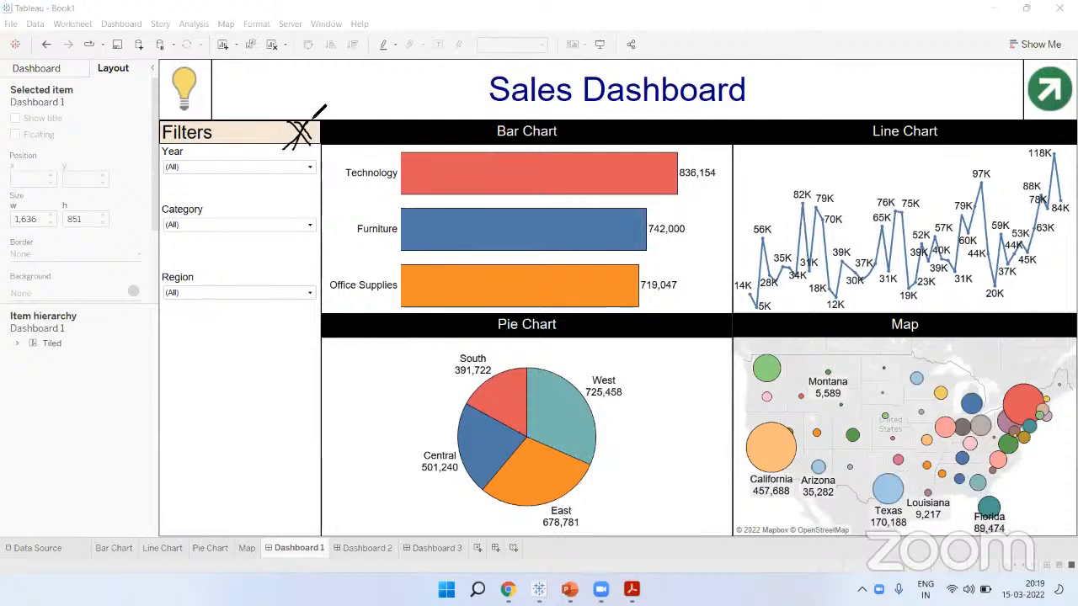
pyautogui.moveTo(302, 158); pyautogui.dragTo(286, 144)
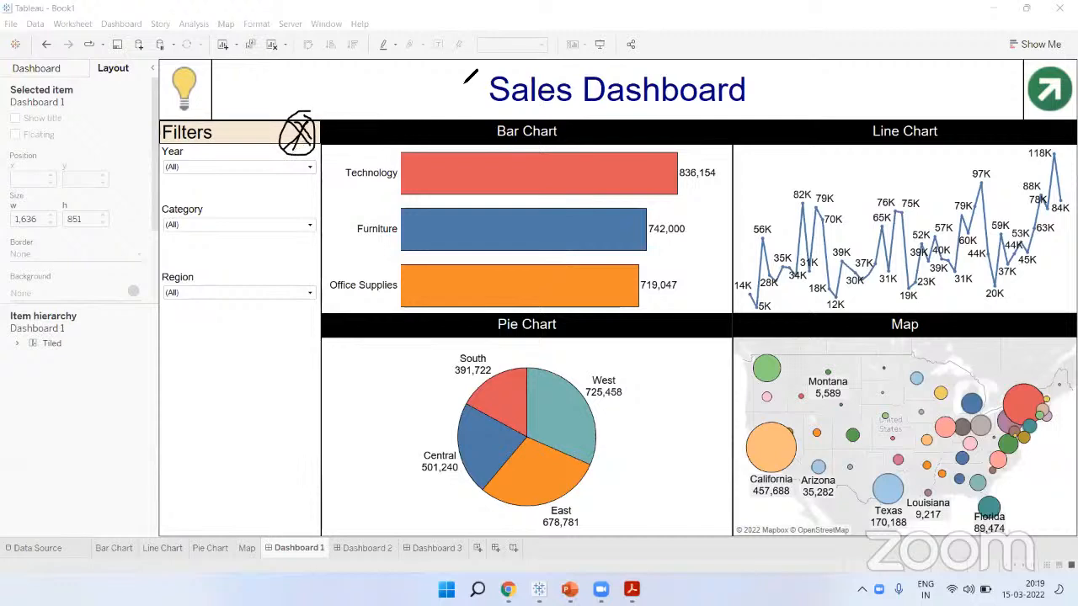
# Add a Show/Hide button to the Filters text object and place it at the right end of the Filters heading
pyautogui.click(277, 132)
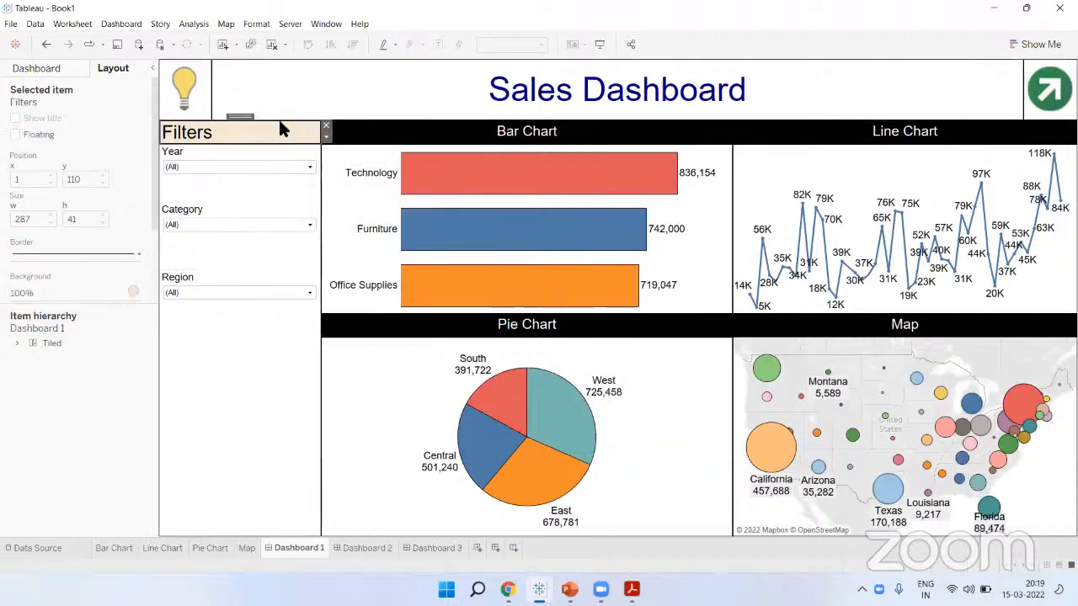
pyautogui.click(326, 135)
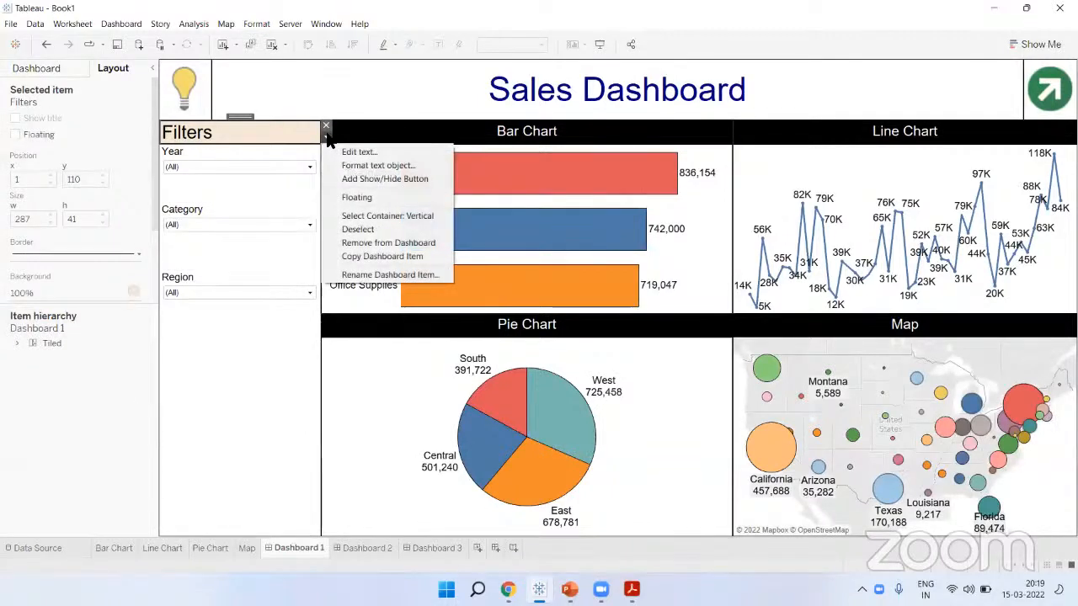
pyautogui.click(358, 179)
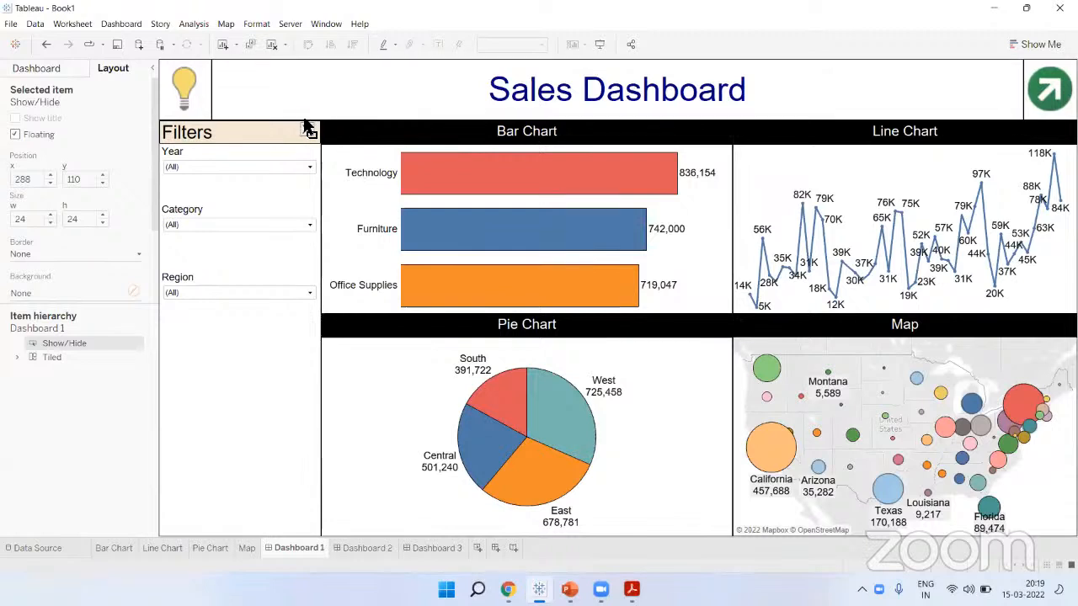
pyautogui.click(117, 408)
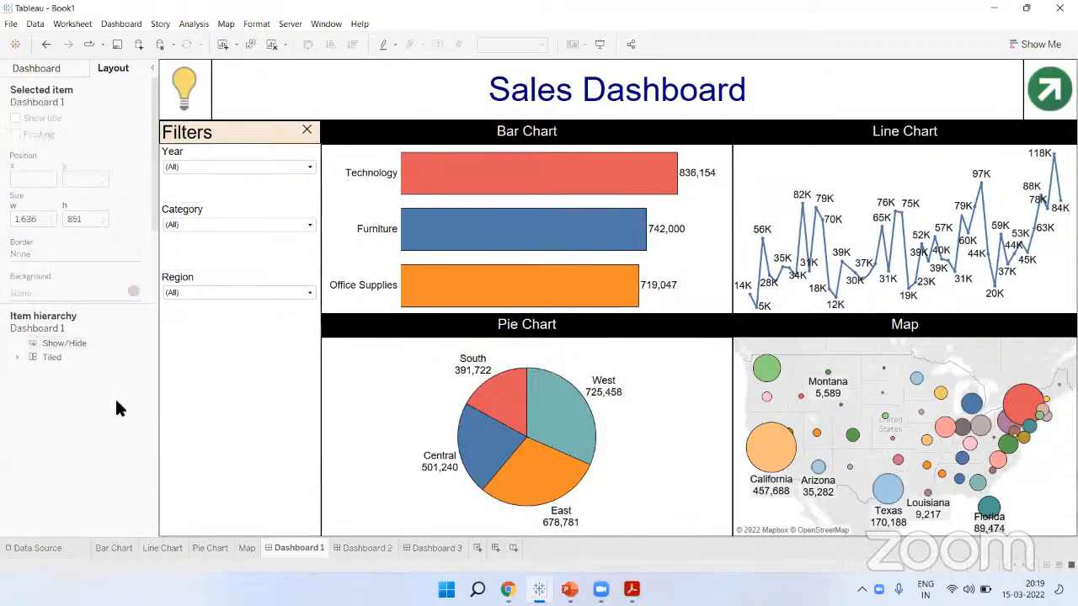
pyautogui.click(308, 133)
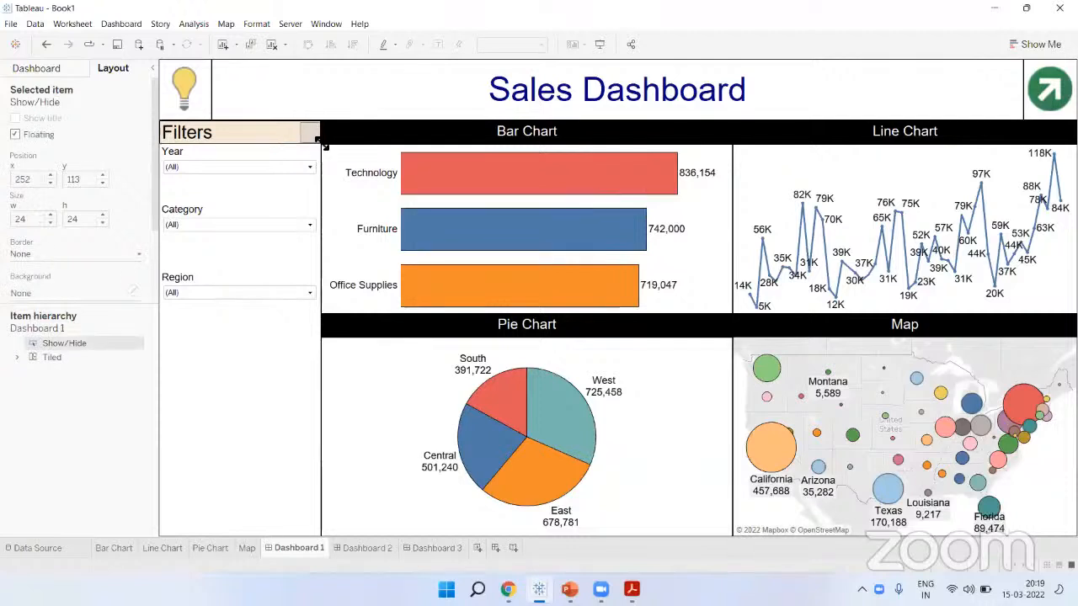
pyautogui.click(118, 392)
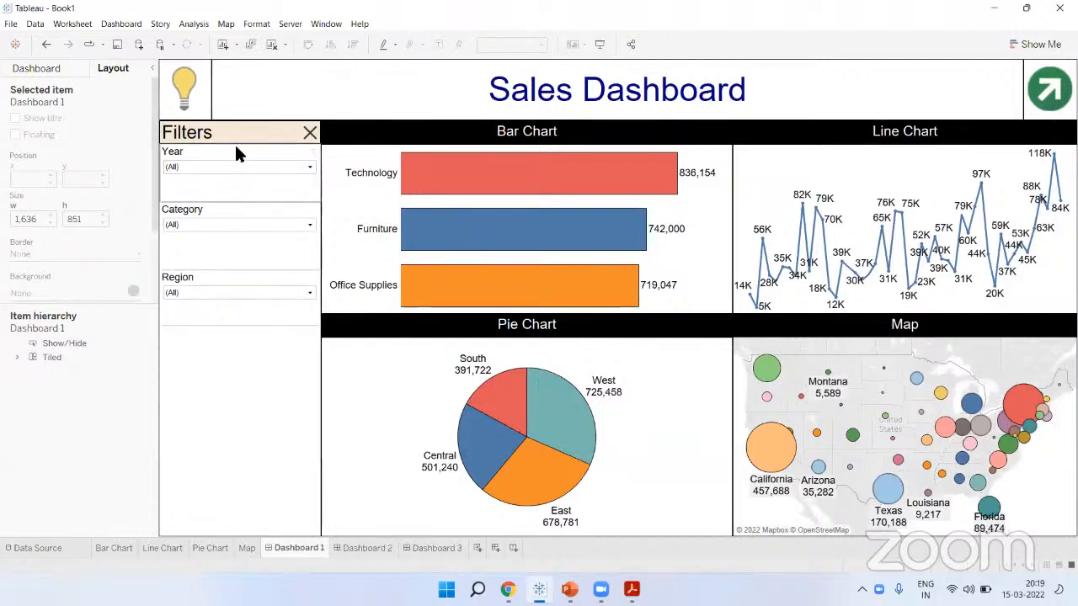
# Enlarge the item hierarchy and expand it down to the vertical container holding the Year, Category and Region filters
pyautogui.click(257, 368)
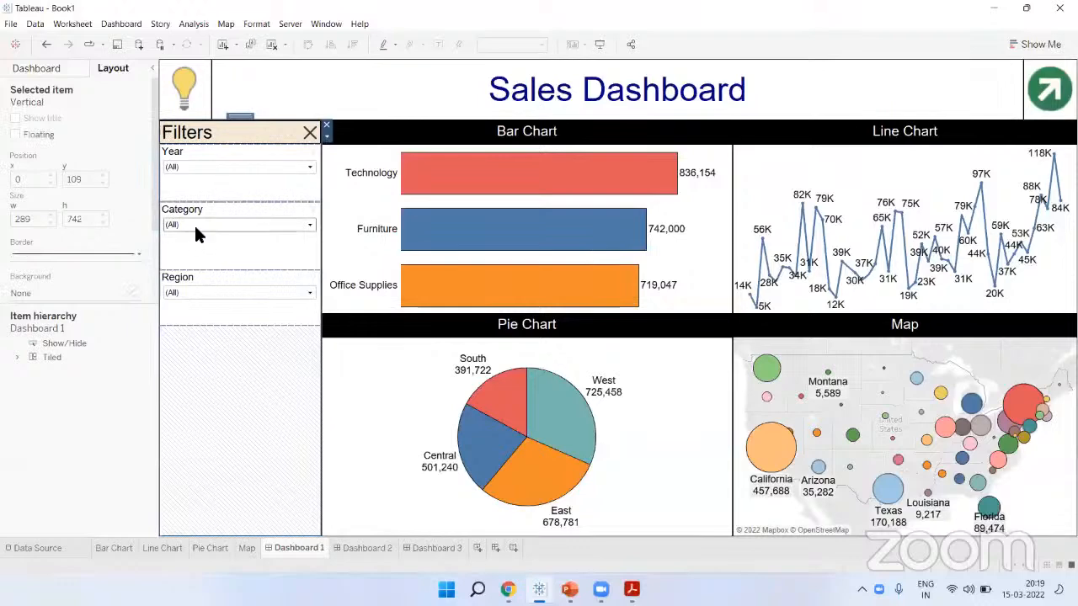
pyautogui.moveTo(66, 304); pyautogui.dragTo(71, 135)
pyautogui.click(25, 191)
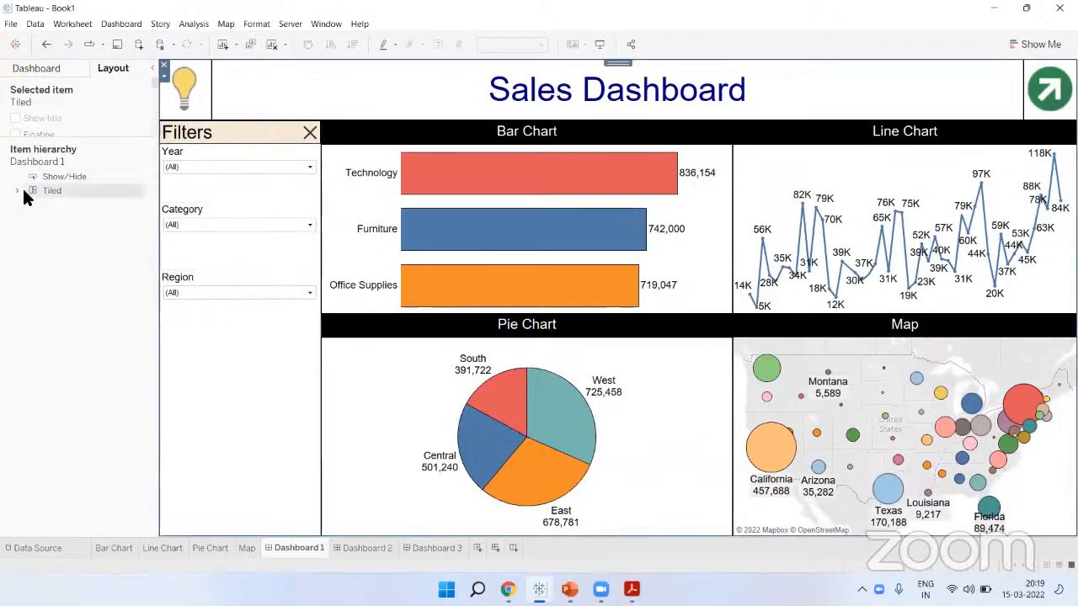
pyautogui.click(17, 191)
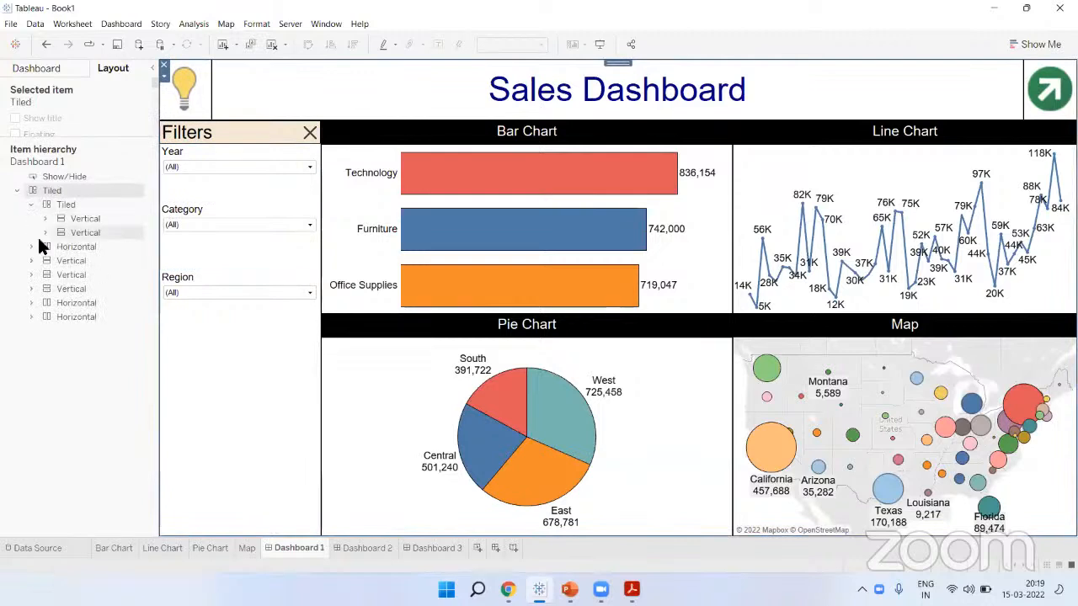
pyautogui.click(32, 247)
pyautogui.click(32, 274)
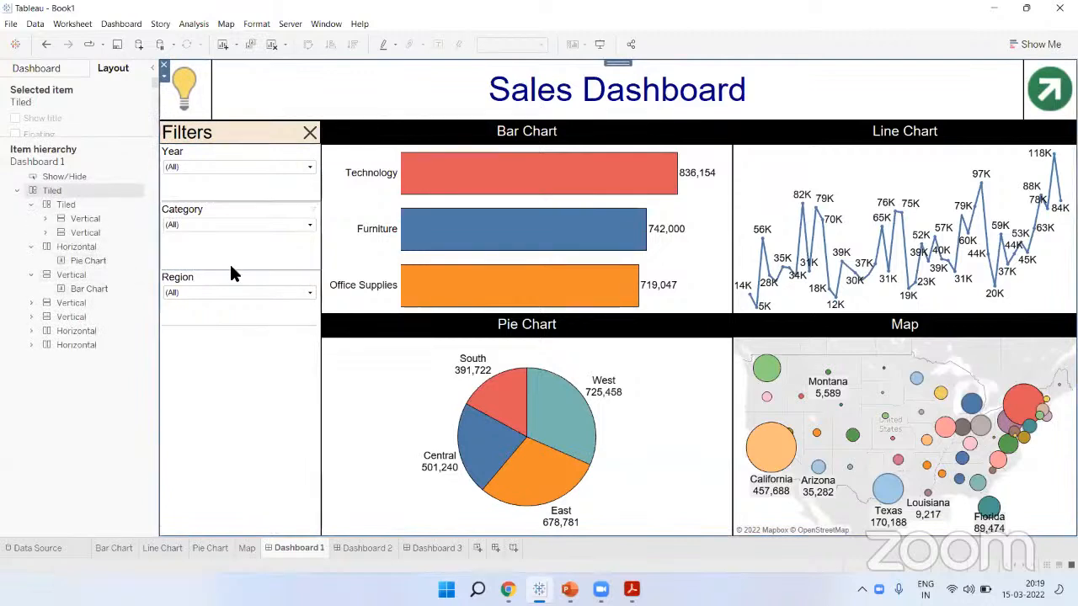
pyautogui.click(222, 372)
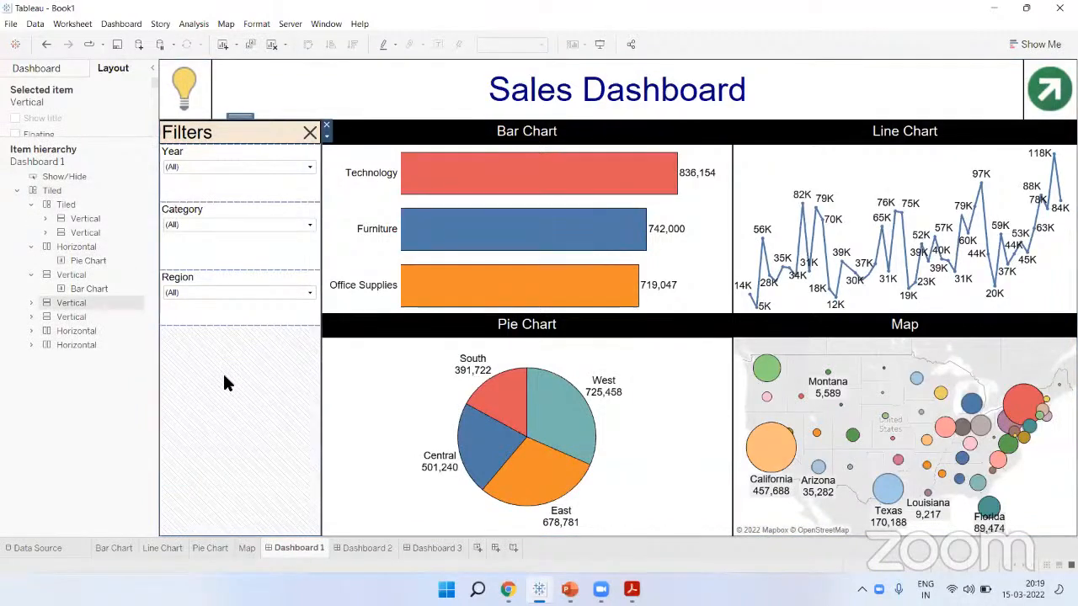
pyautogui.click(32, 301)
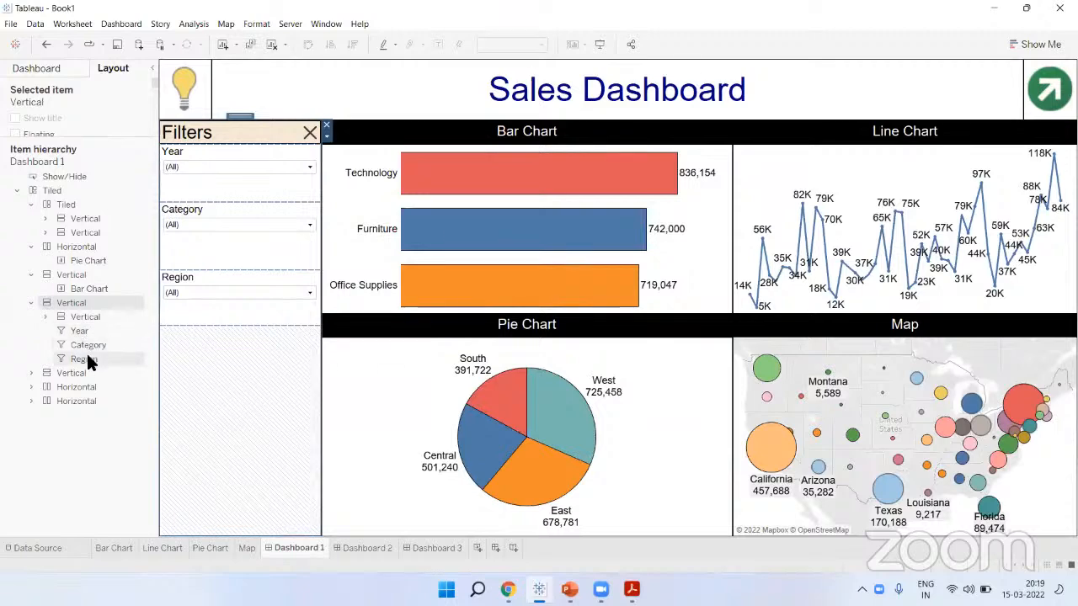
# Rename the vertical container that holds the filters as "Filter Section"
pyautogui.rightClick(77, 309)
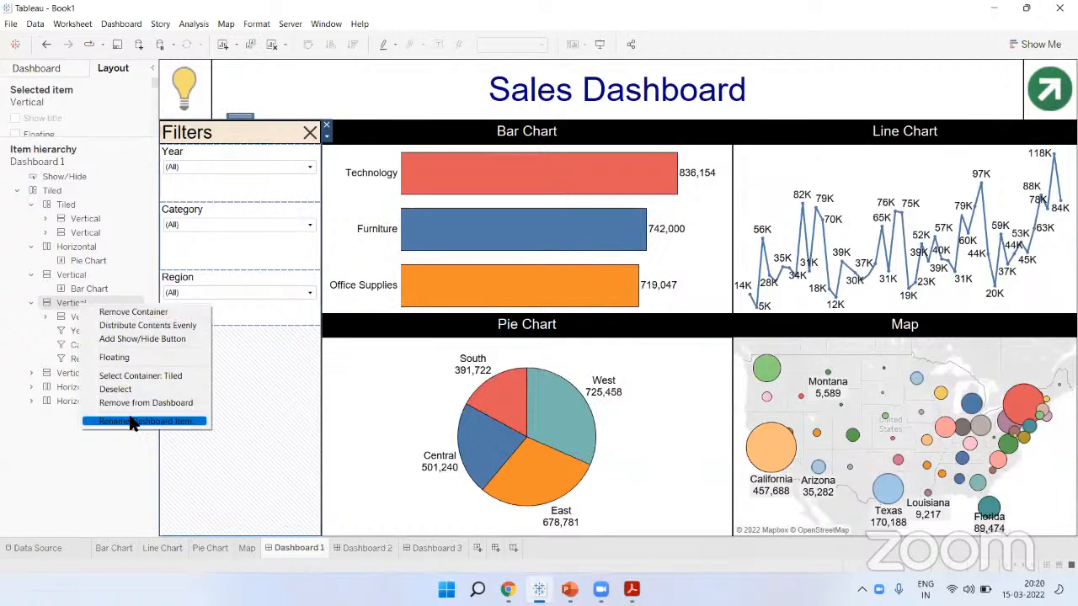
pyautogui.press('Escape')
pyautogui.write('Fi')
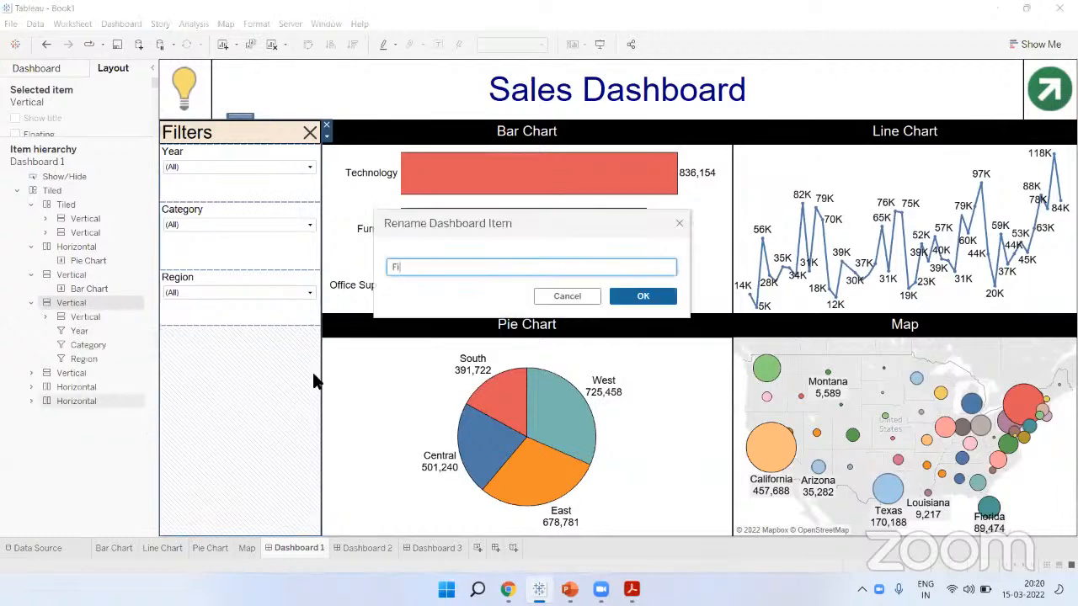
pyautogui.write('lter Section')
pyautogui.click(639, 301)
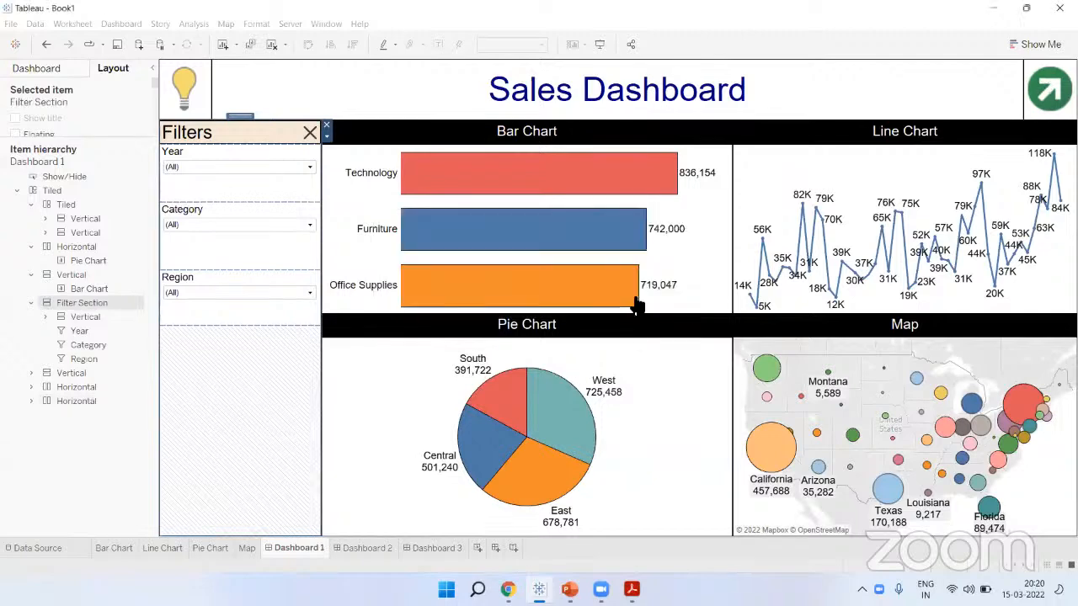
# Edit the Show/Hide button so that its dashboard item to show or hide is Filter Section
pyautogui.rightClick(306, 132)
pyautogui.click(334, 145)
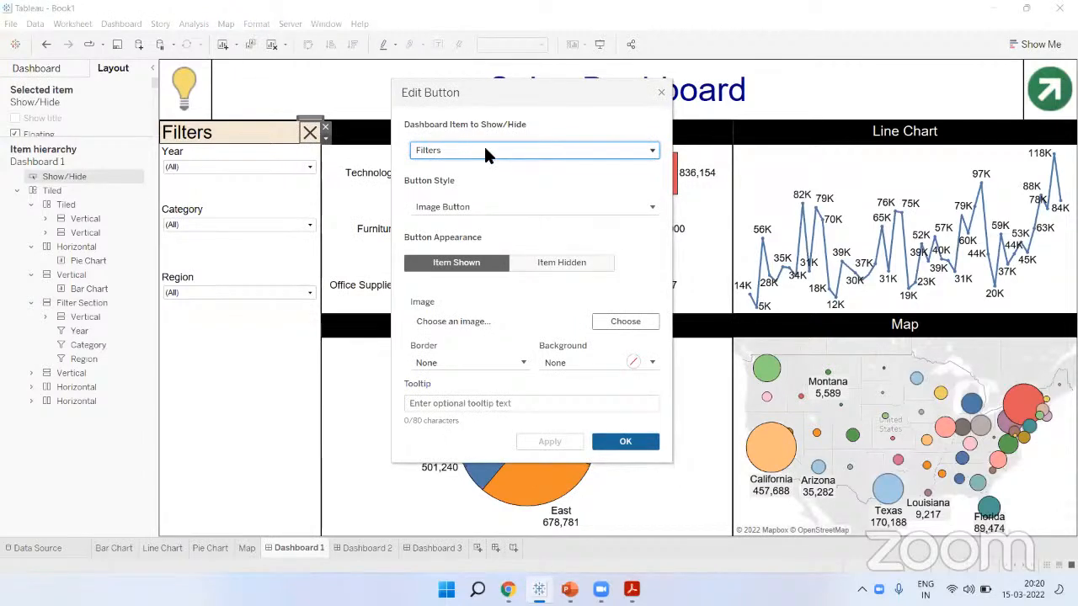
pyautogui.click(484, 151)
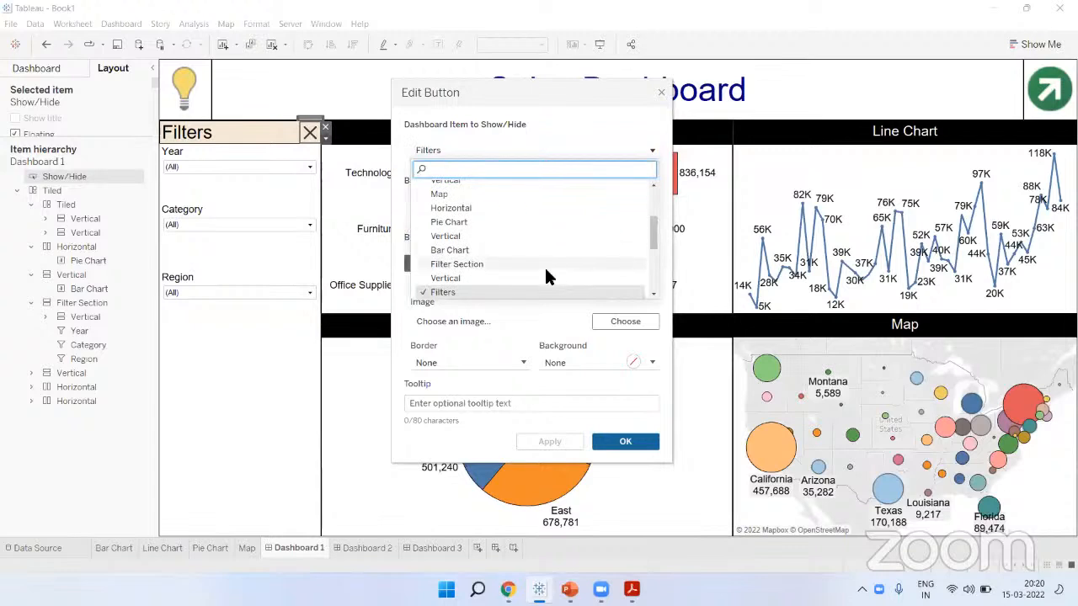
pyautogui.click(453, 266)
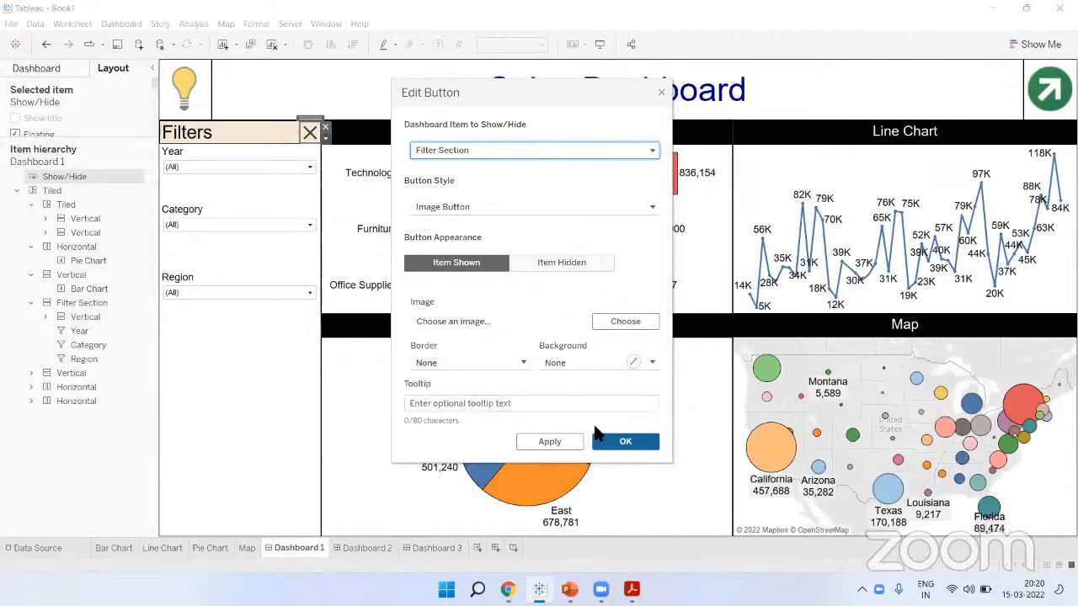
pyautogui.click(625, 447)
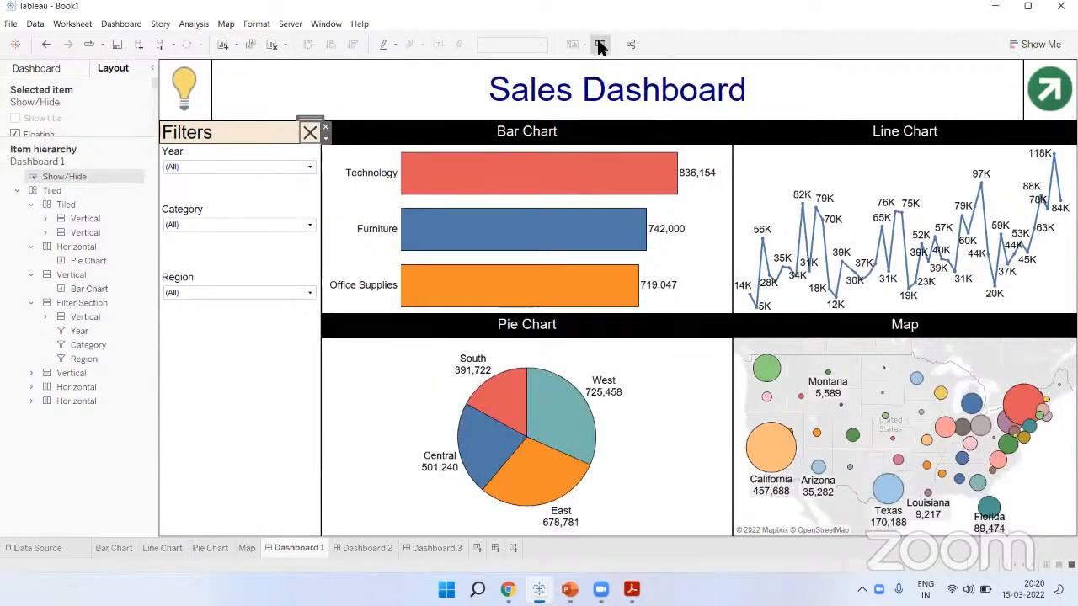
# Preview the dashboard in presentation mode, return to editing, and nudge the Show/Hide button slightly left within the Filters heading
pyautogui.click(600, 44)
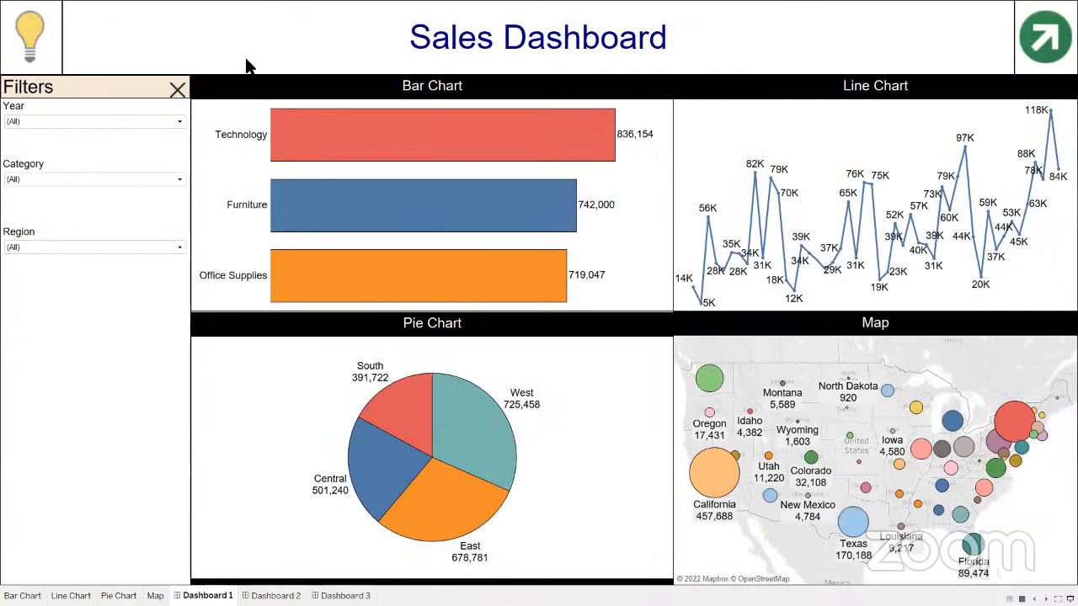
pyautogui.press('Escape')
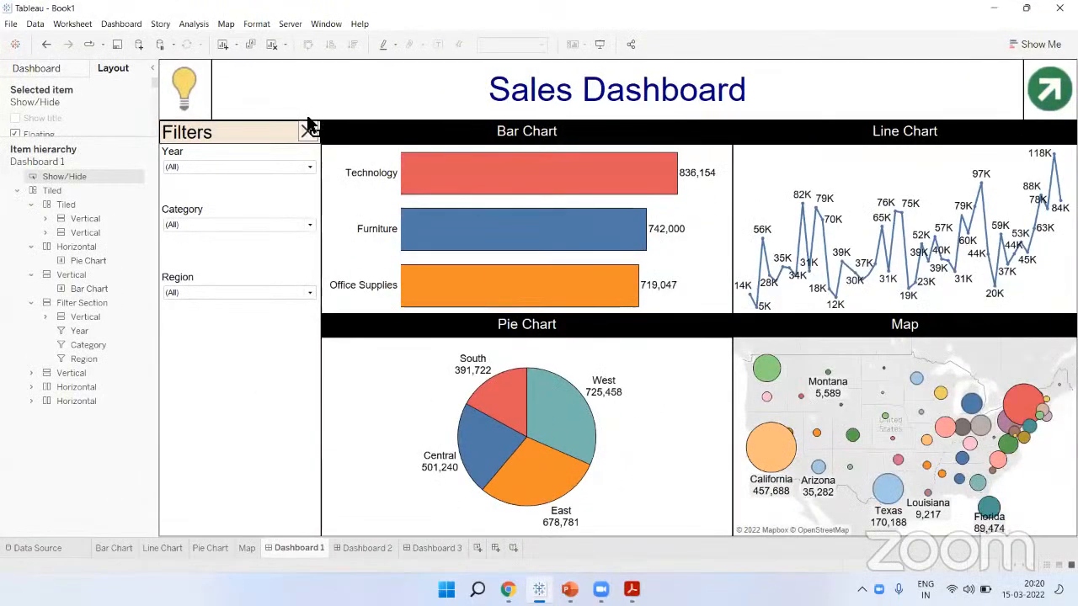
pyautogui.click(309, 123)
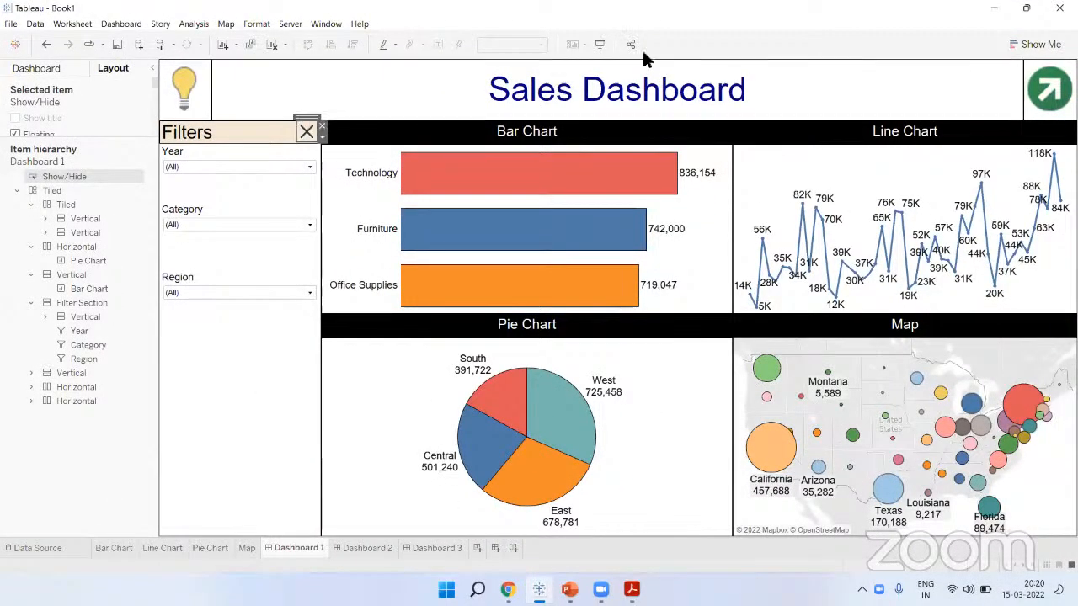
# Test the Show/Hide button in presentation mode by repeatedly hiding and showing the filter section, and return to editing
pyautogui.click(597, 42)
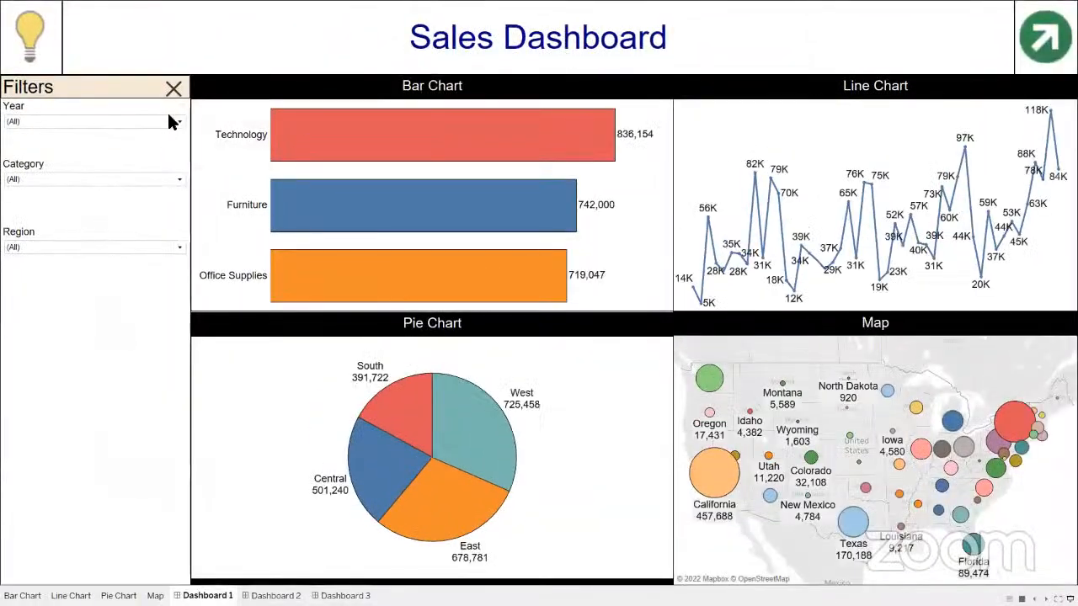
pyautogui.click(172, 91)
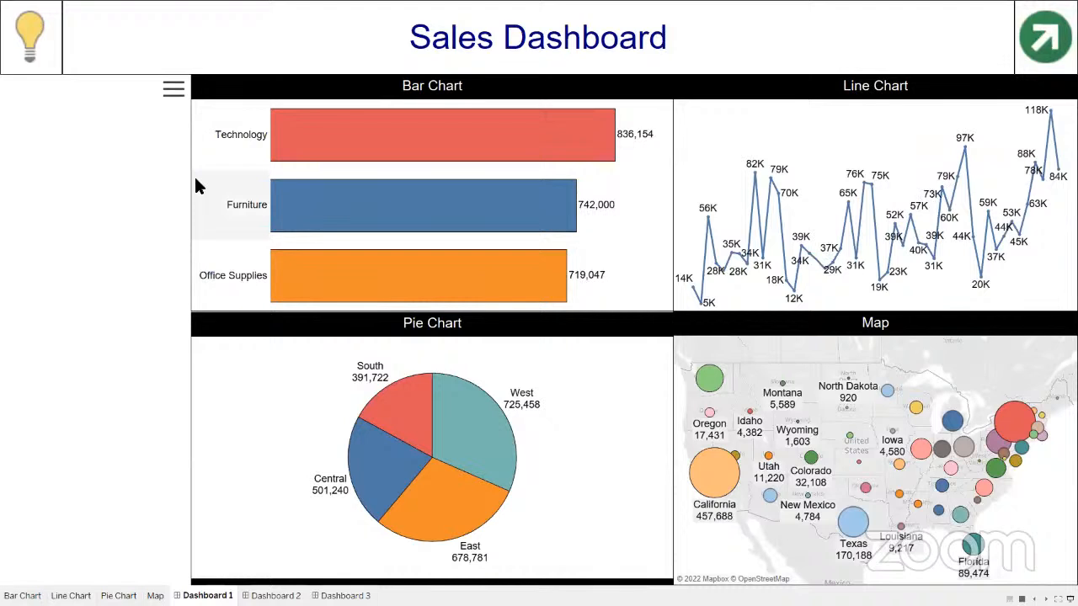
pyautogui.click(173, 92)
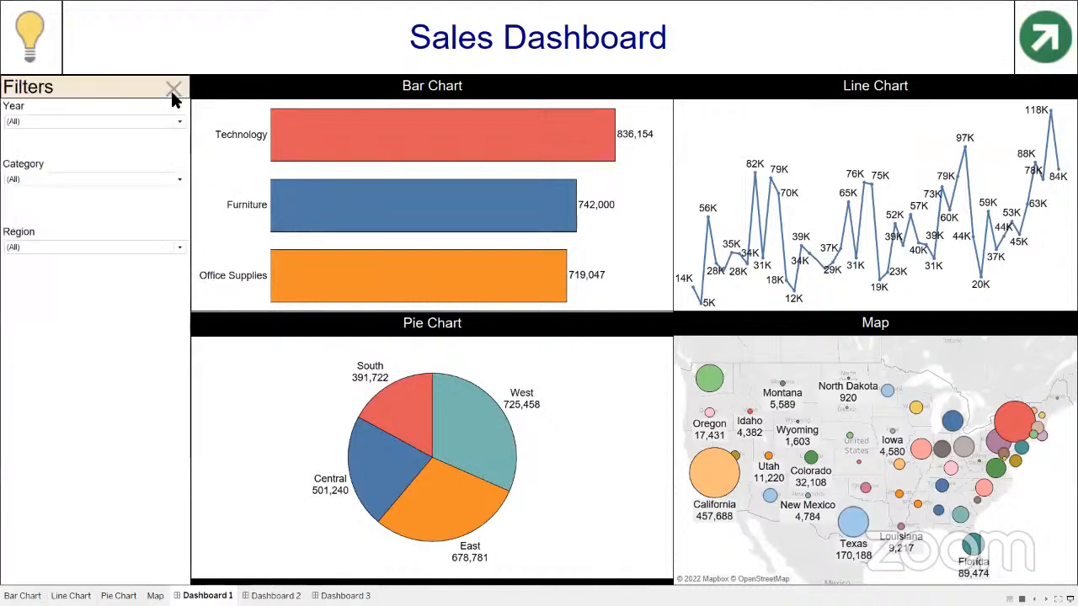
pyautogui.click(174, 87)
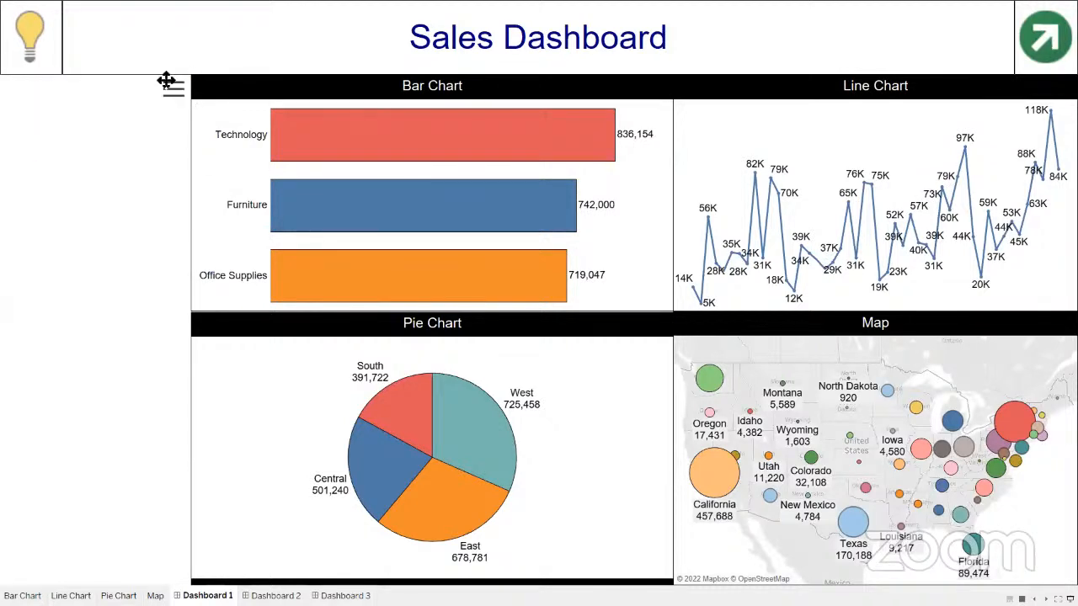
pyautogui.click(176, 99)
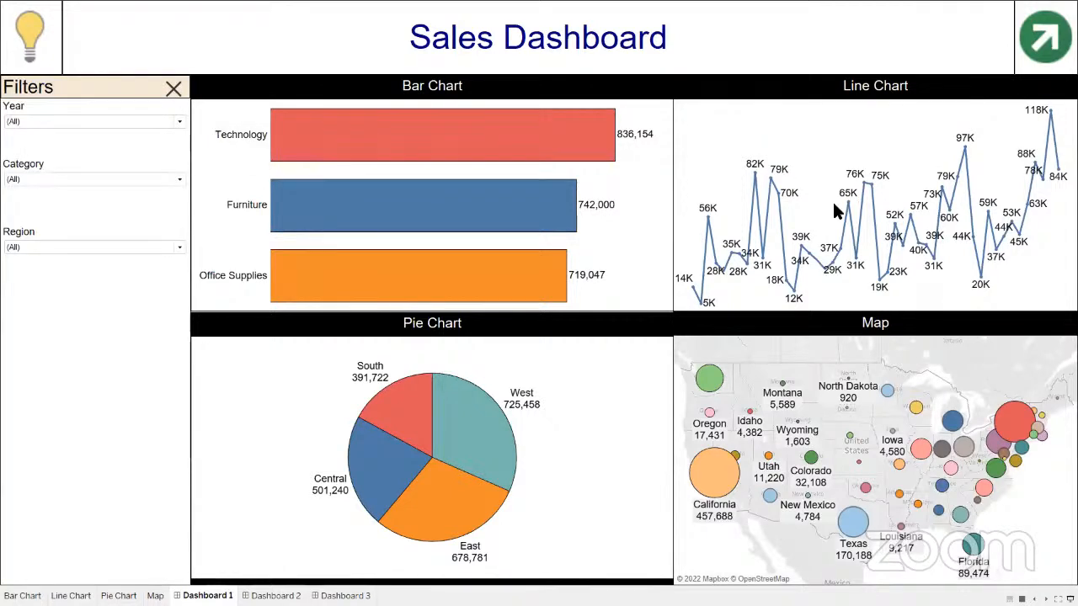
pyautogui.click(173, 90)
pyautogui.click(173, 91)
pyautogui.click(175, 90)
pyautogui.click(173, 91)
pyautogui.press('Escape')
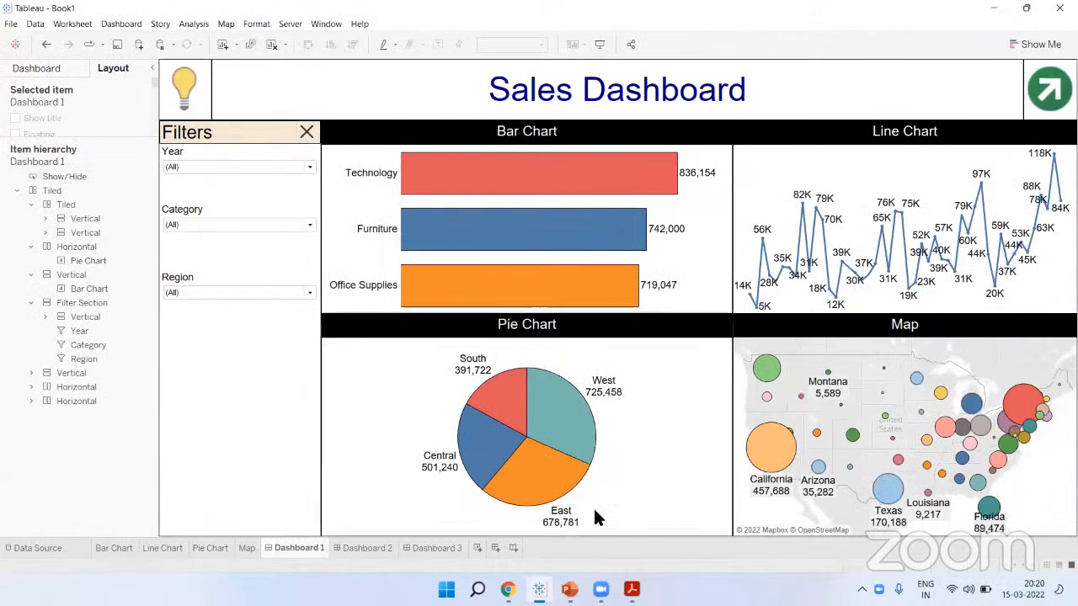
# Create a new blank dashboard and bring up its available sheets and layout objects
pyautogui.hotkey('alt', 'Tab')
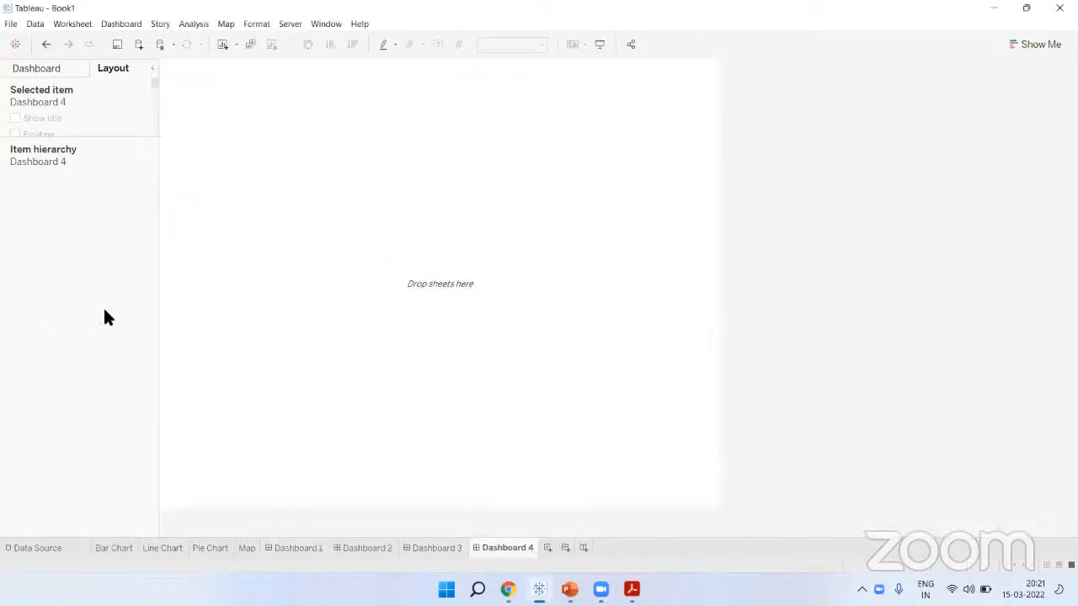
pyautogui.moveTo(88, 139); pyautogui.dragTo(91, 289)
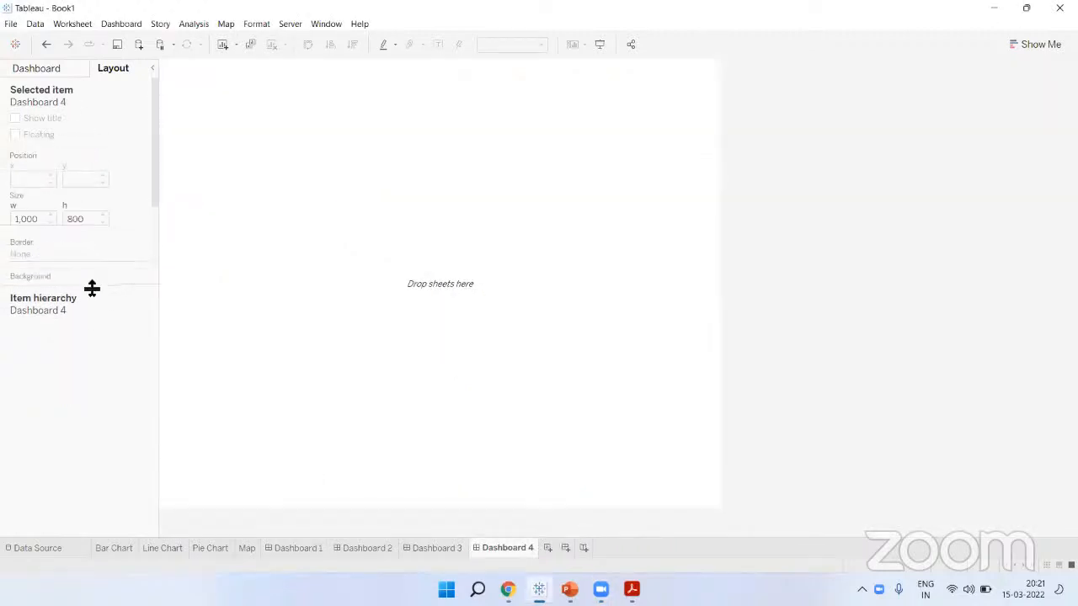
pyautogui.click(36, 68)
pyautogui.doubleClick(81, 240)
pyautogui.hotkey('ctrl', 'z')
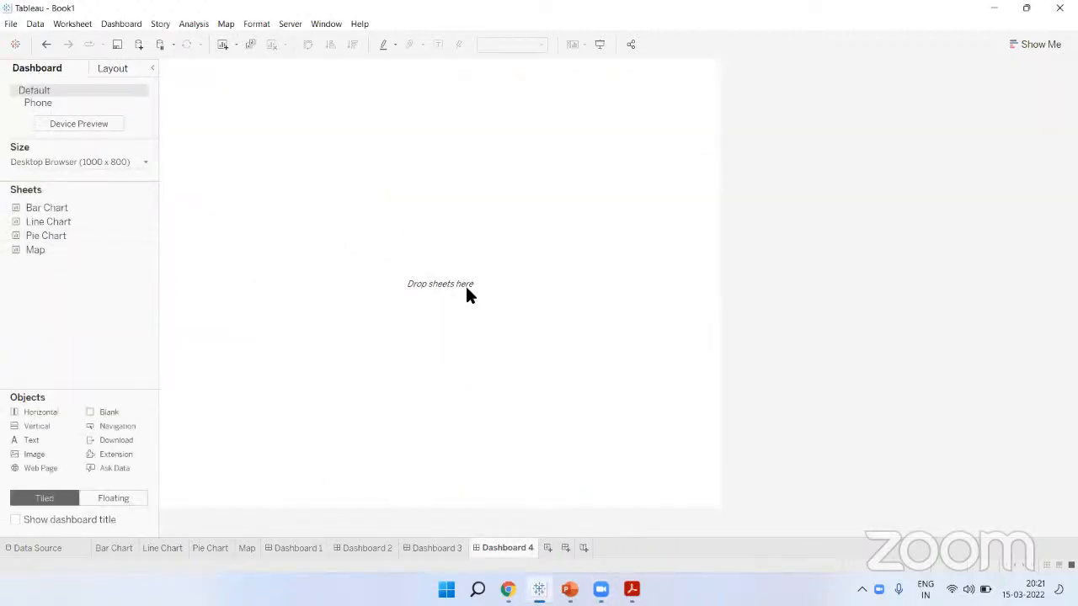
# Set the new dashboard's size to Automatic and add a tiled horizontal container to its left half
pyautogui.click(89, 162)
pyautogui.click(86, 183)
pyautogui.click(75, 206)
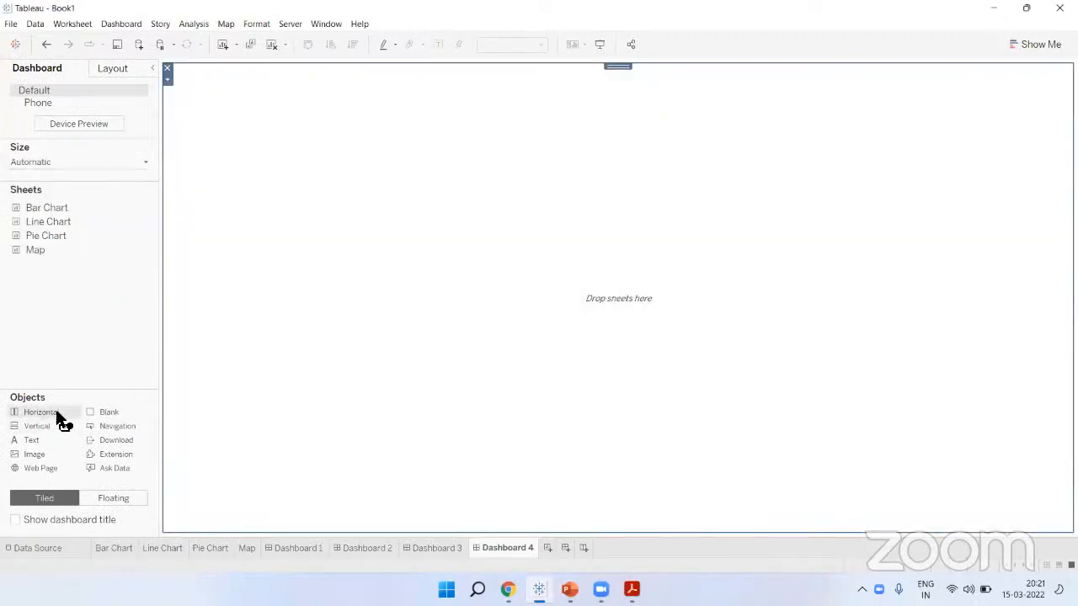
pyautogui.moveTo(55, 413); pyautogui.dragTo(528, 310)
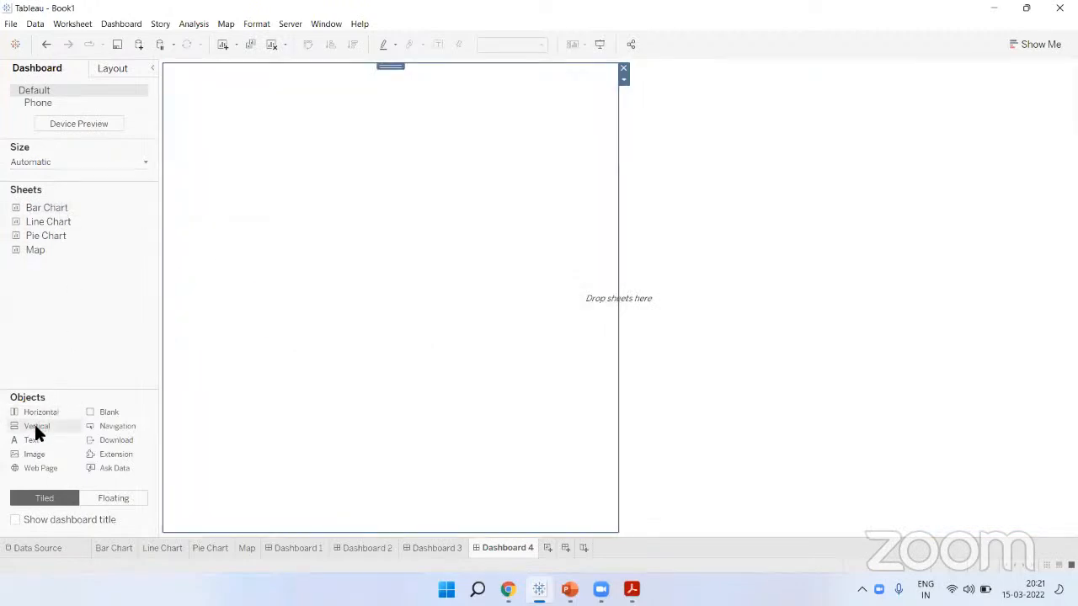
# Place a tiled vertical container across the top half of the blank dashboard and add the Bar Chart sheet to it
pyautogui.moveTo(37, 427); pyautogui.dragTo(187, 149)
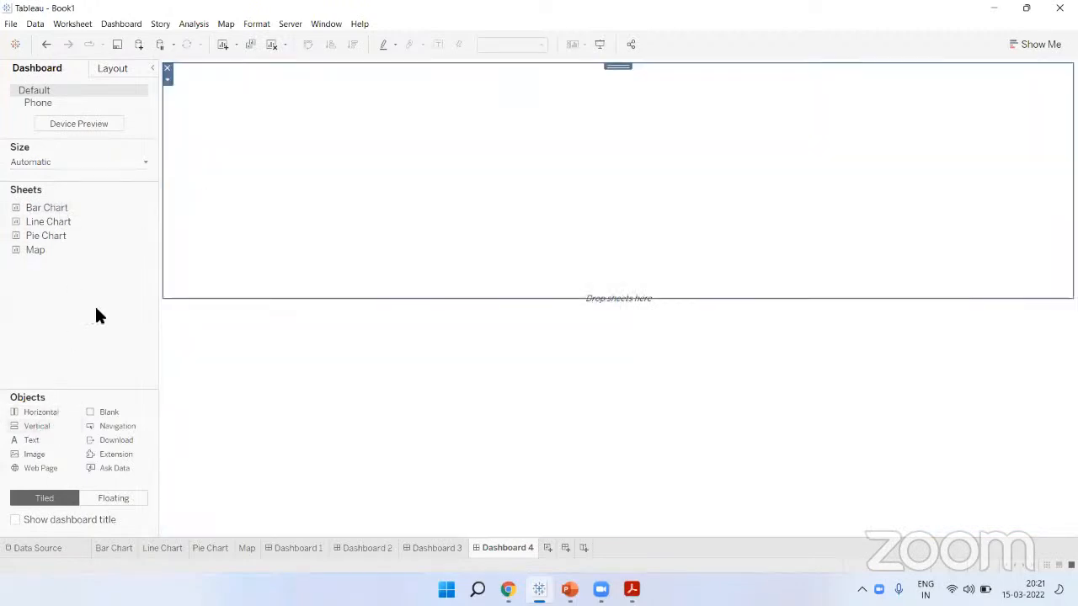
pyautogui.hotkey('ctrl', 'z')
pyautogui.moveTo(37, 427); pyautogui.dragTo(292, 87)
pyautogui.moveTo(49, 222)
pyautogui.doubleClick(140, 208)
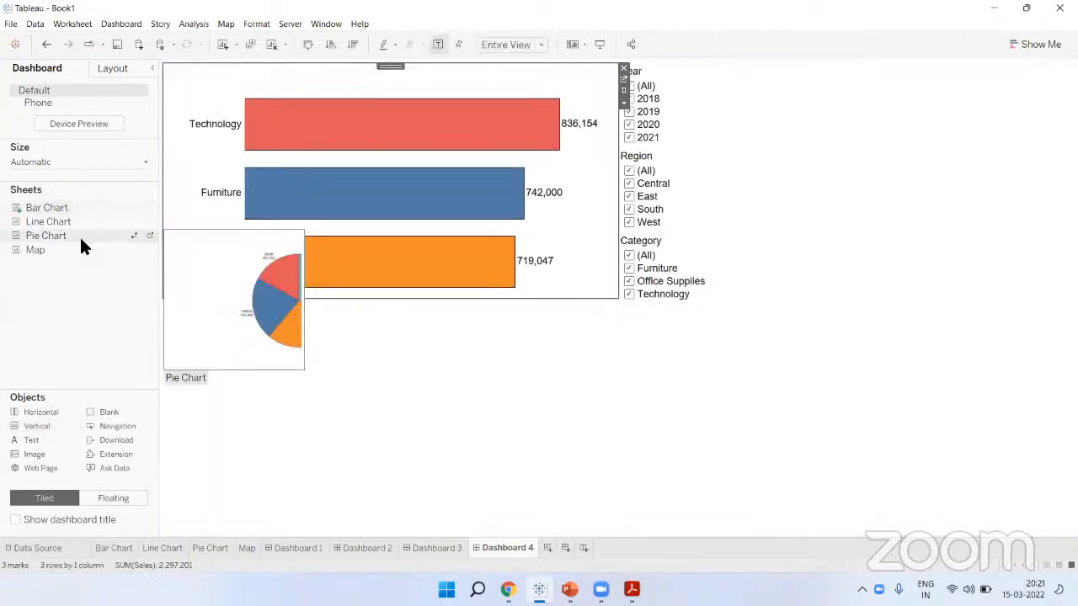
# Remove the Year, Region and Category filter cards that came with the bar chart from the dashboard
pyautogui.click(717, 93)
pyautogui.click(612, 69)
pyautogui.click(693, 112)
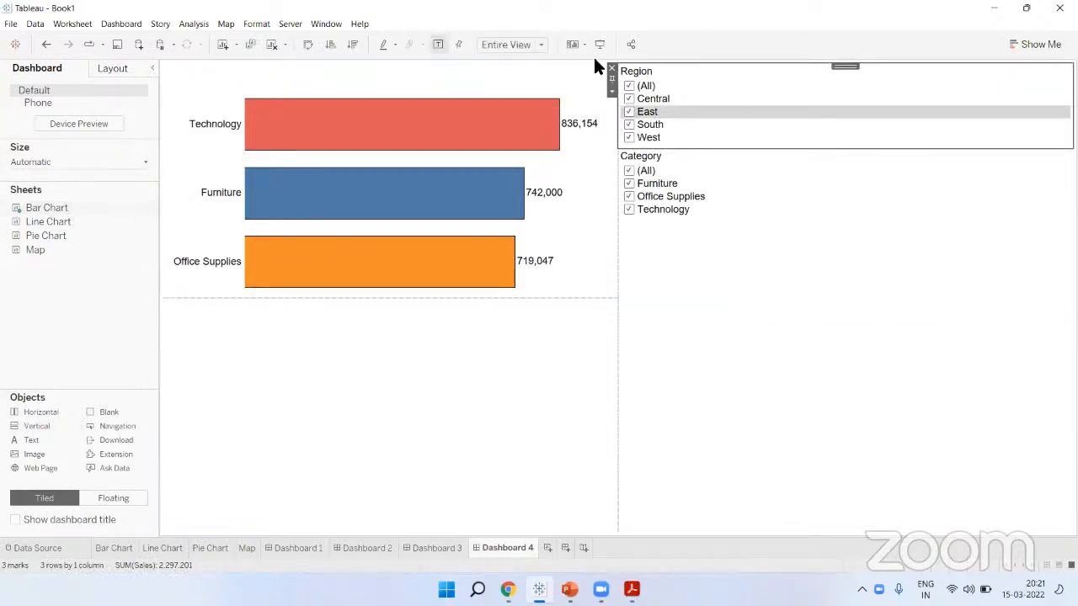
pyautogui.click(611, 70)
pyautogui.click(718, 98)
pyautogui.click(610, 70)
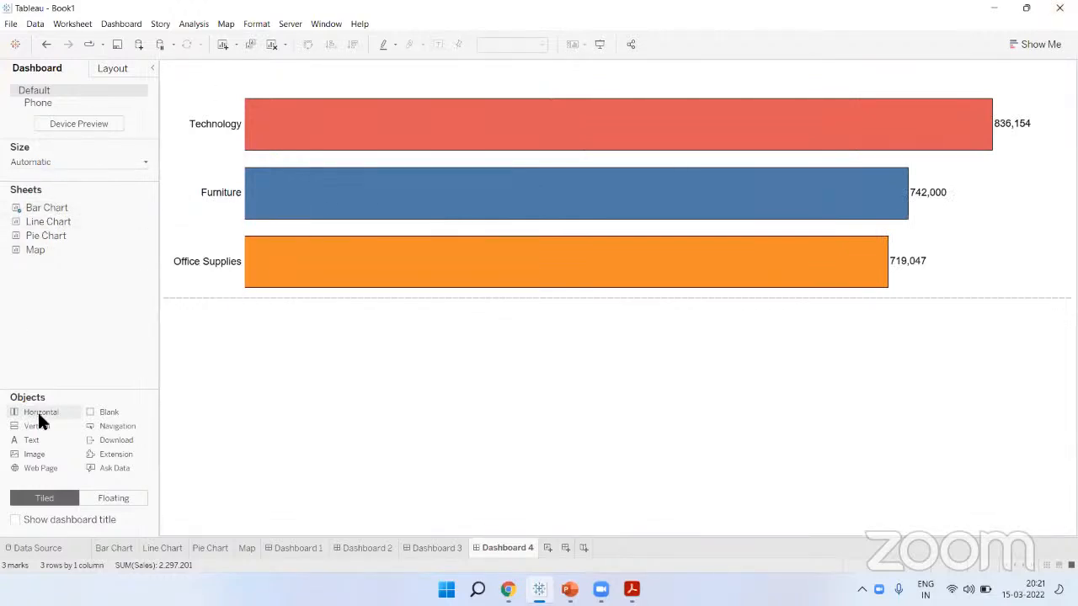
# Add empty layout containers below and to the right of the bar chart, and widen the bar chart's column
pyautogui.moveTo(37, 412); pyautogui.dragTo(808, 354)
pyautogui.moveTo(1008, 316); pyautogui.dragTo(687, 297)
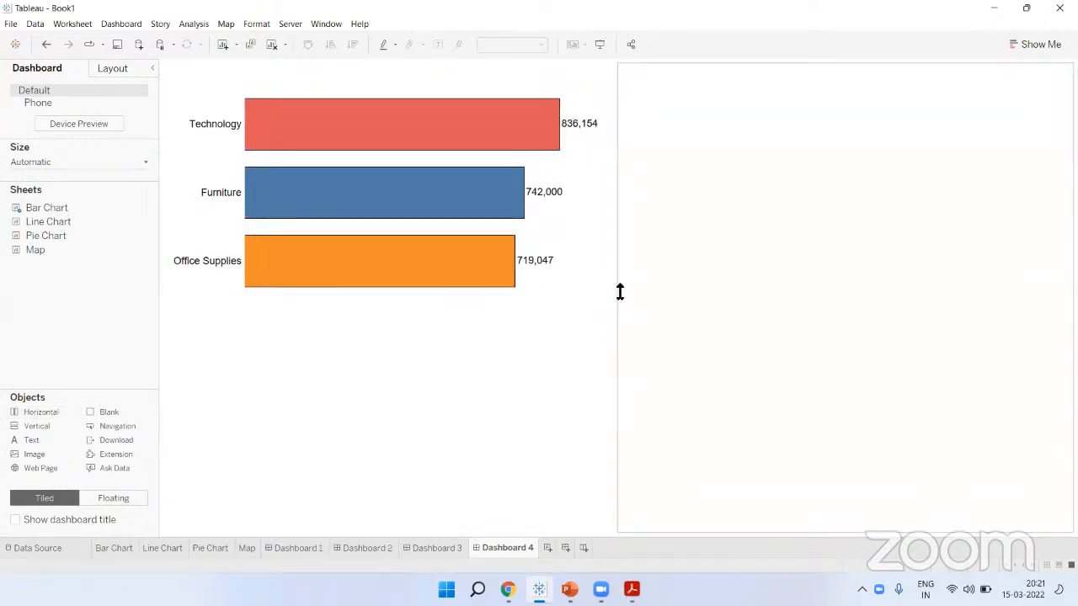
pyautogui.moveTo(621, 290); pyautogui.dragTo(745, 285)
pyautogui.click(455, 365)
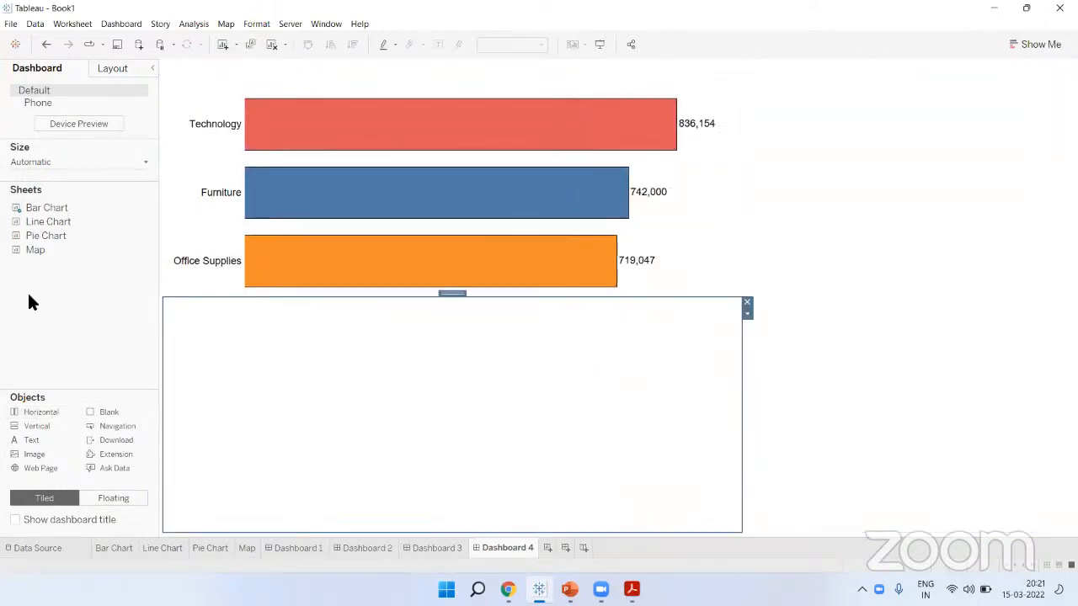
# Place the Pie Chart below the bar chart, the Line Chart in the right column, and the Map beneath the line chart
pyautogui.moveTo(36, 234); pyautogui.dragTo(257, 353)
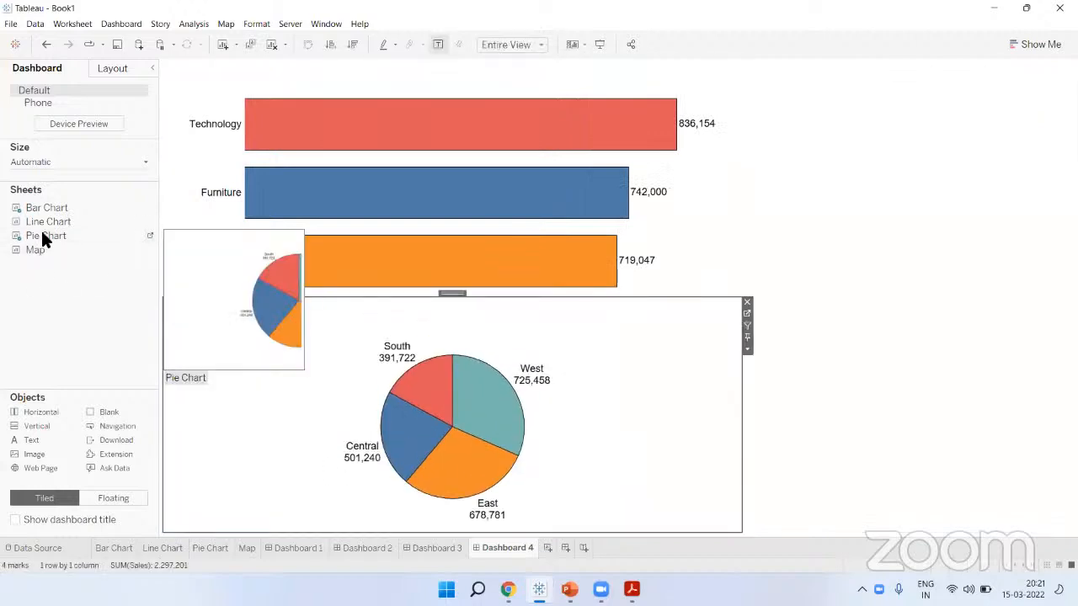
pyautogui.moveTo(42, 222); pyautogui.dragTo(879, 217)
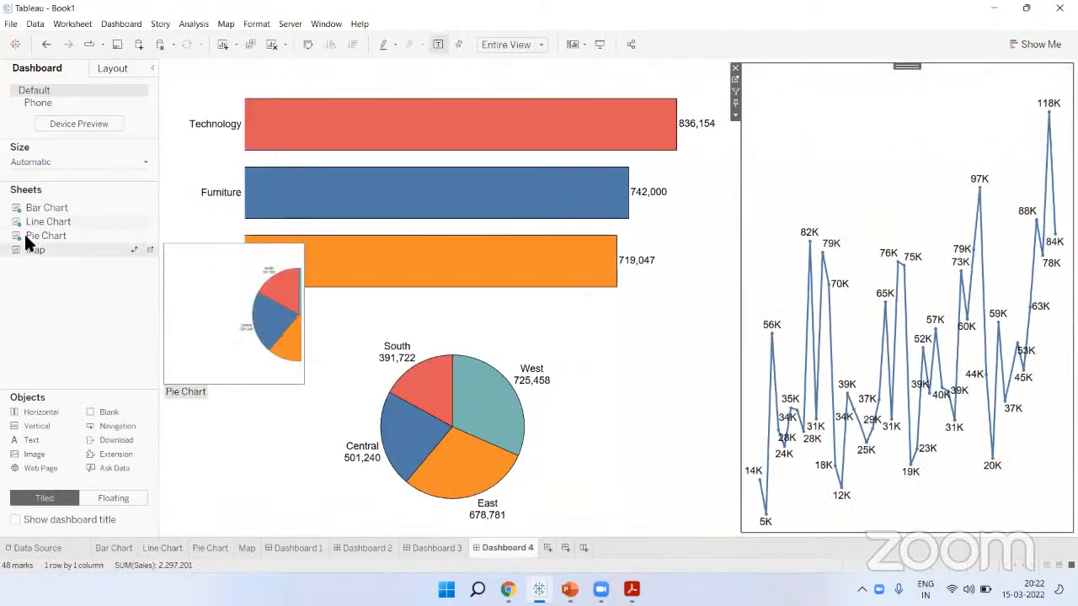
pyautogui.moveTo(27, 246); pyautogui.dragTo(846, 438)
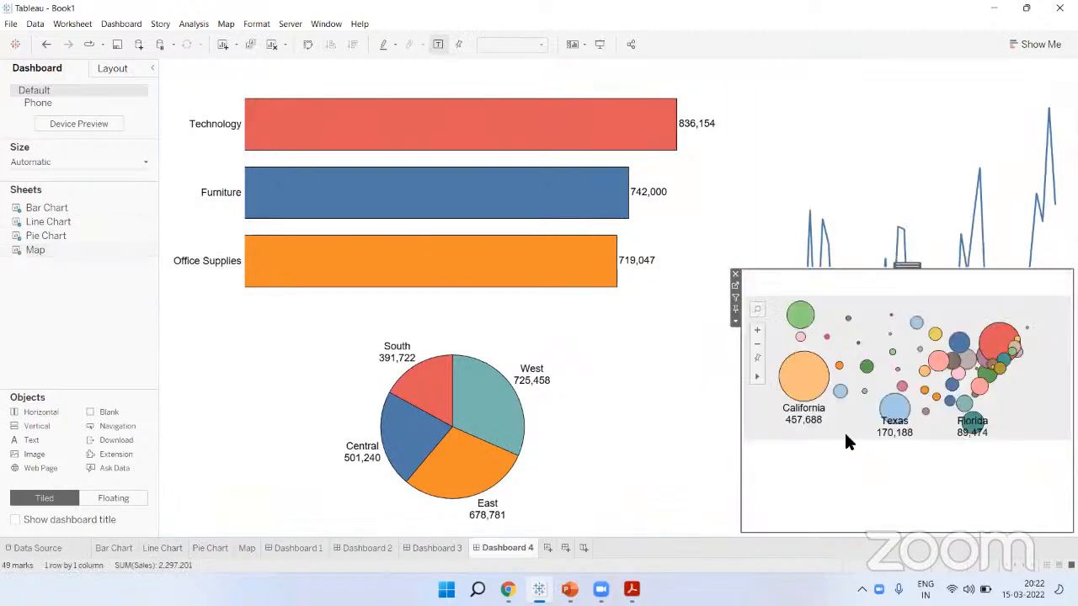
pyautogui.click(91, 338)
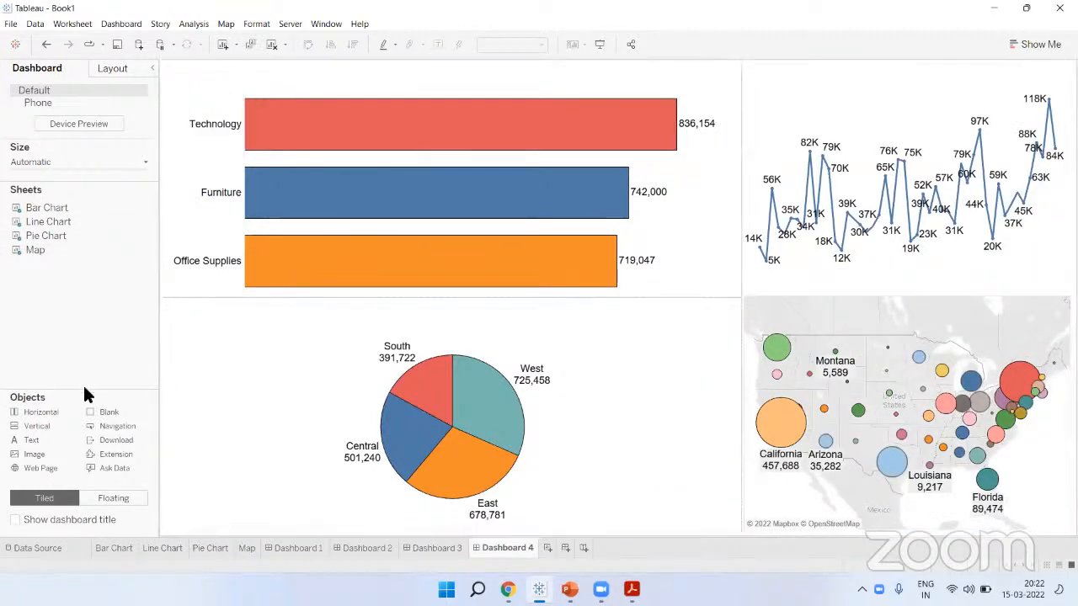
# Add a horizontal container along the dashboard's left edge and show the bar chart's Category and Region filters in it
pyautogui.moveTo(18, 412); pyautogui.dragTo(166, 352)
pyautogui.moveTo(168, 304); pyautogui.dragTo(159, 301)
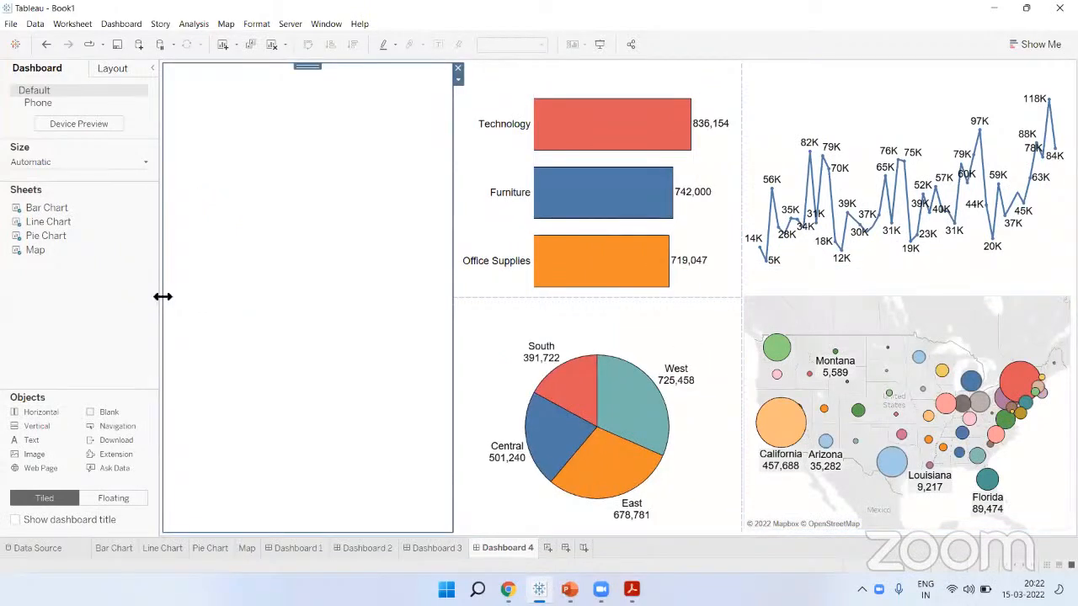
pyautogui.click(702, 133)
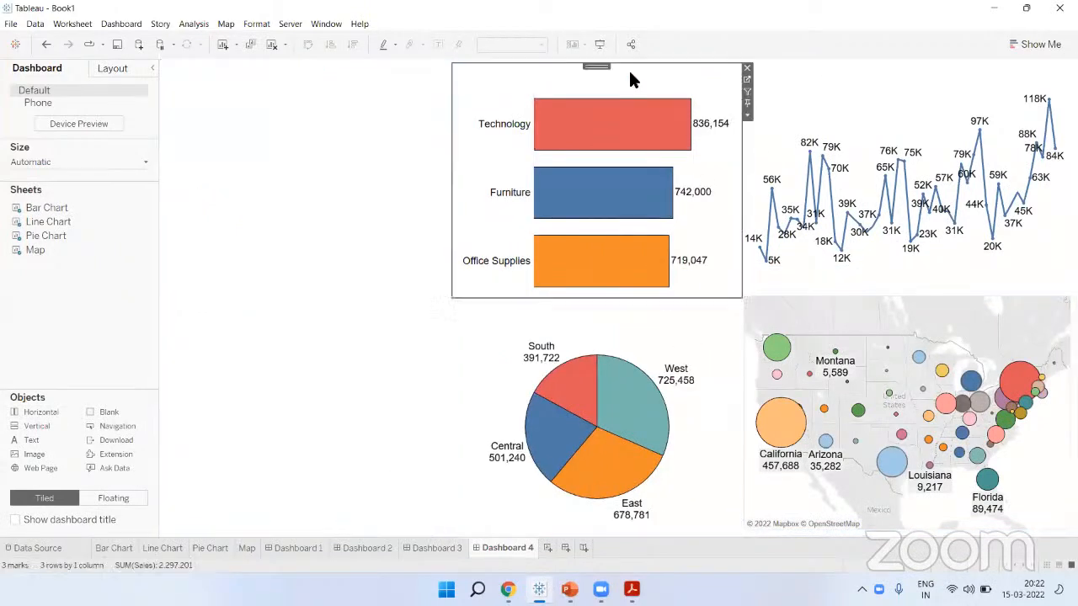
pyautogui.click(748, 115)
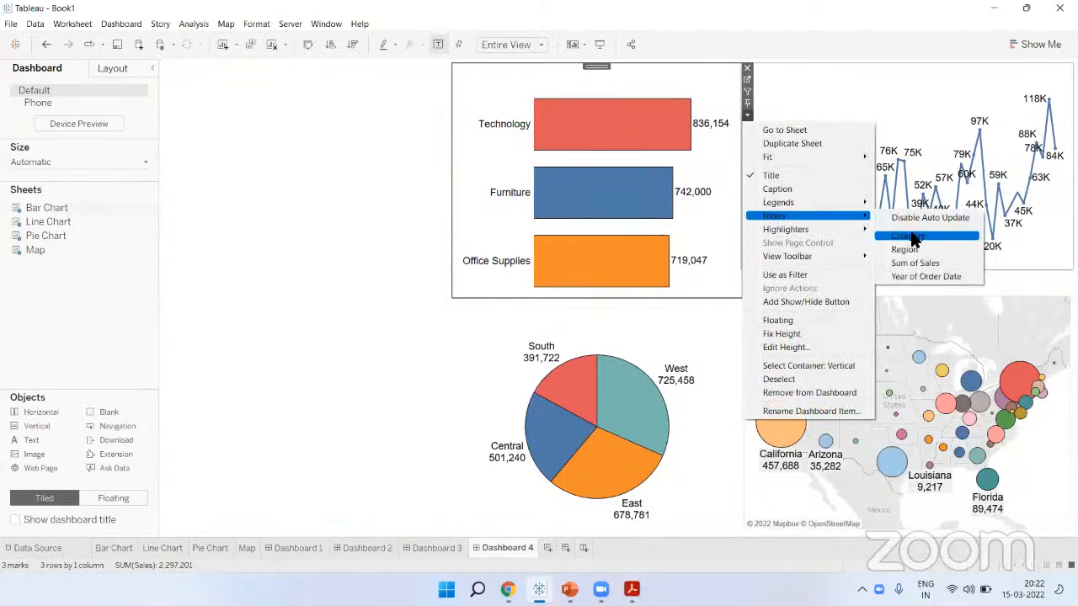
pyautogui.click(919, 235)
pyautogui.click(747, 115)
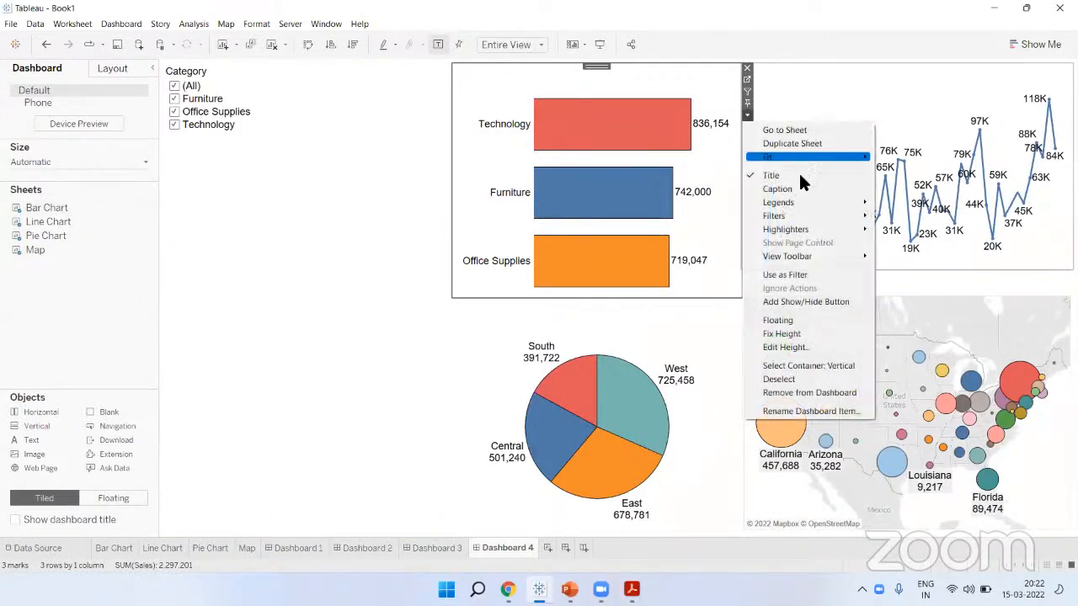
pyautogui.moveTo(814, 216)
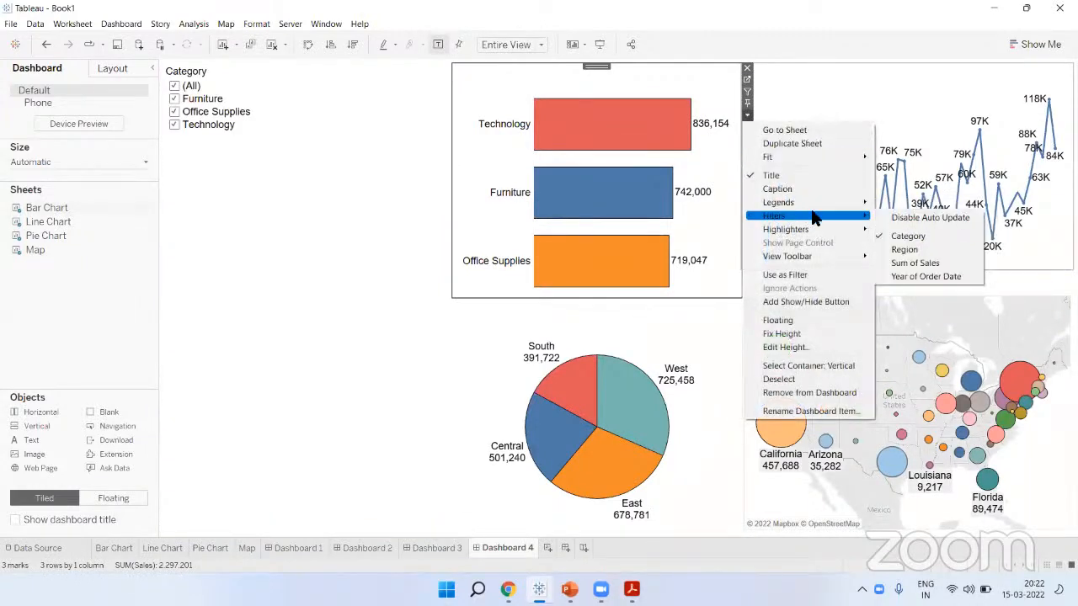
pyautogui.click(907, 250)
# Narrow the filter container beside the bar chart and stack the Region filter beneath the Category filter
pyautogui.click(352, 83)
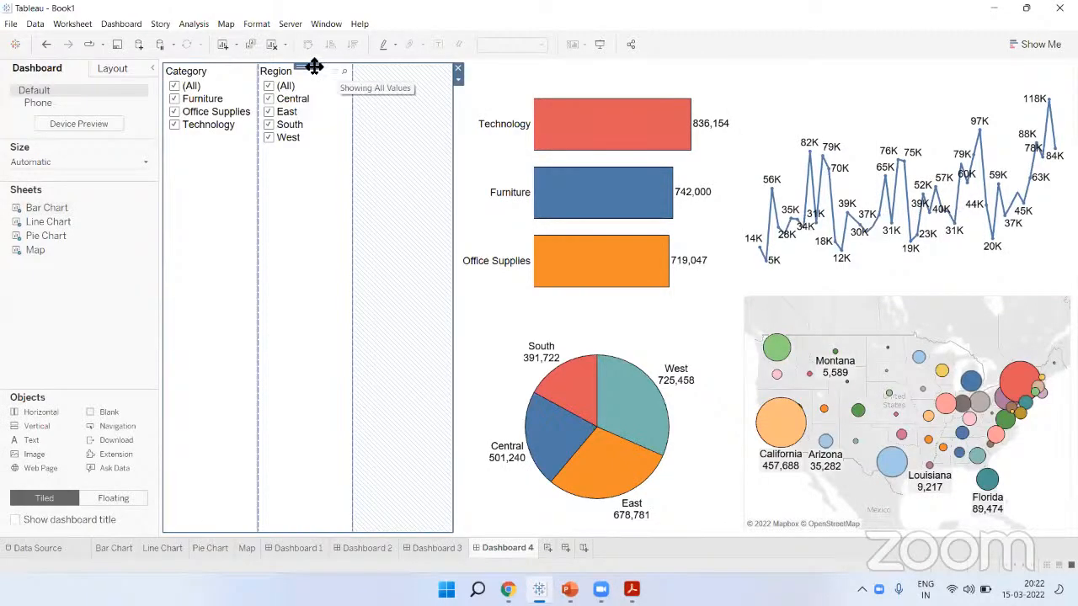
pyautogui.moveTo(312, 65); pyautogui.dragTo(192, 186)
pyautogui.moveTo(297, 66); pyautogui.dragTo(347, 168)
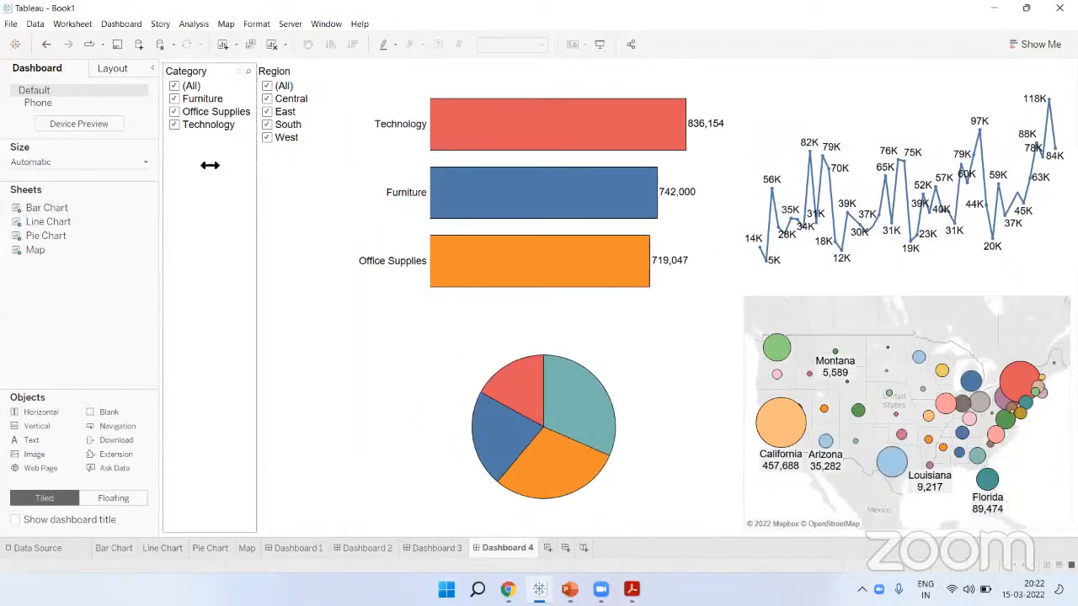
pyautogui.click(227, 86)
pyautogui.doubleClick(211, 64)
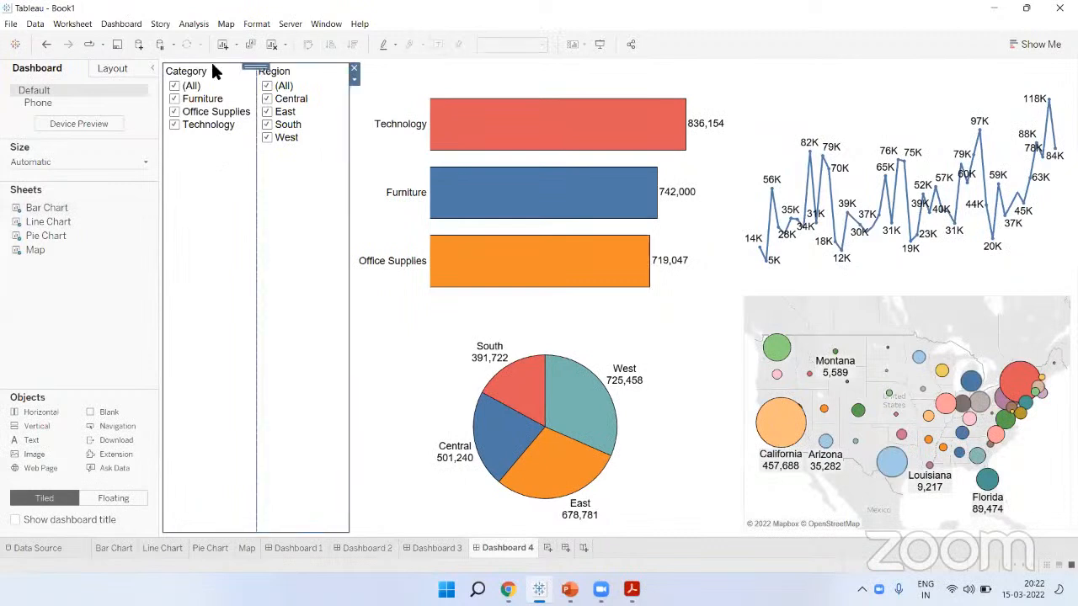
pyautogui.click(353, 80)
pyautogui.press('Escape')
pyautogui.click(301, 75)
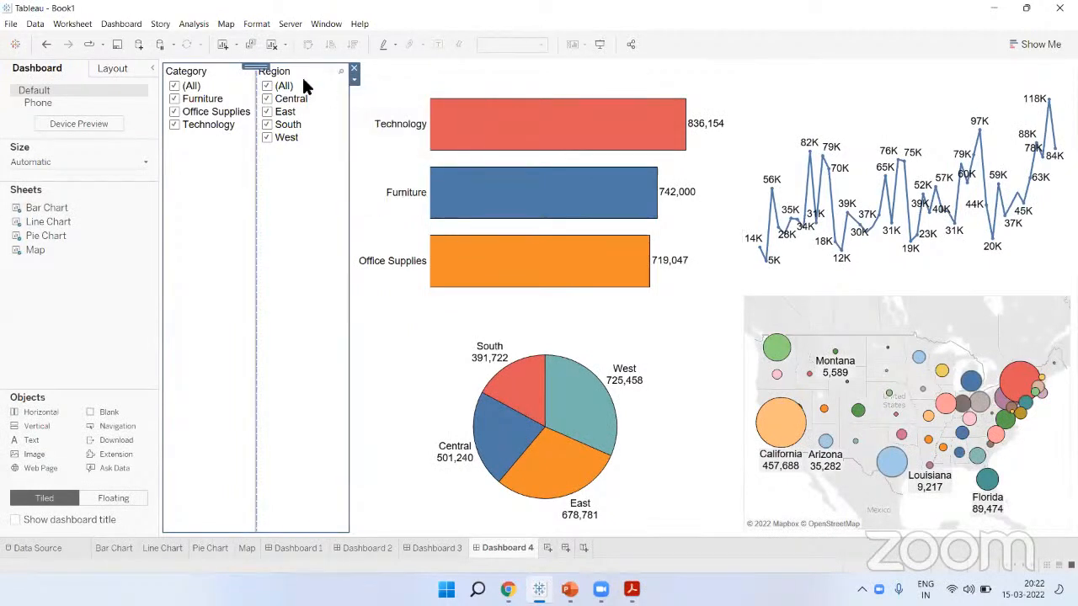
pyautogui.moveTo(301, 67); pyautogui.dragTo(196, 484)
pyautogui.click(275, 134)
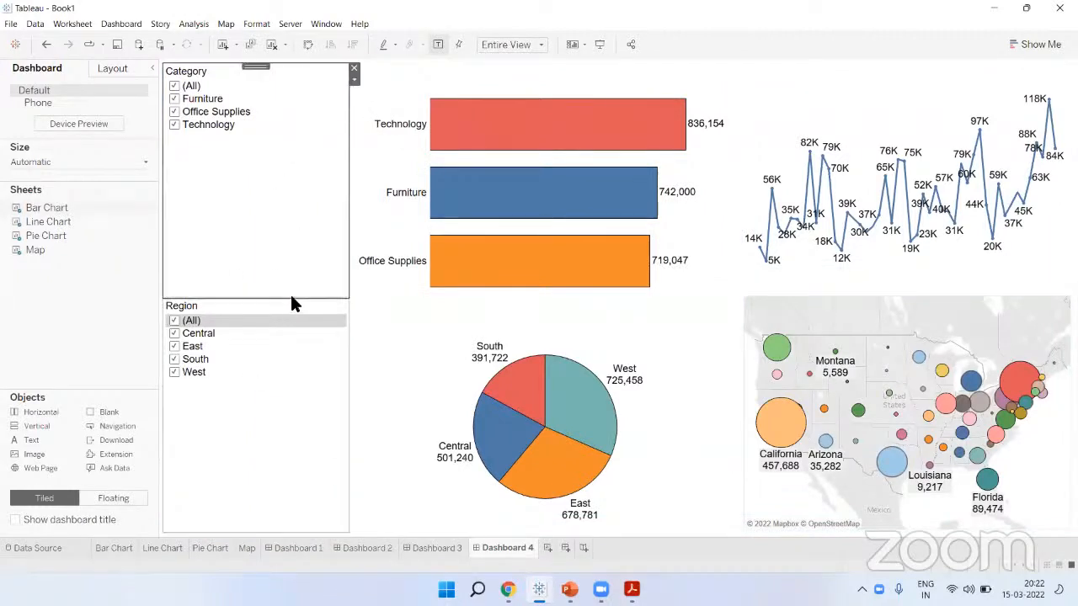
pyautogui.click(297, 357)
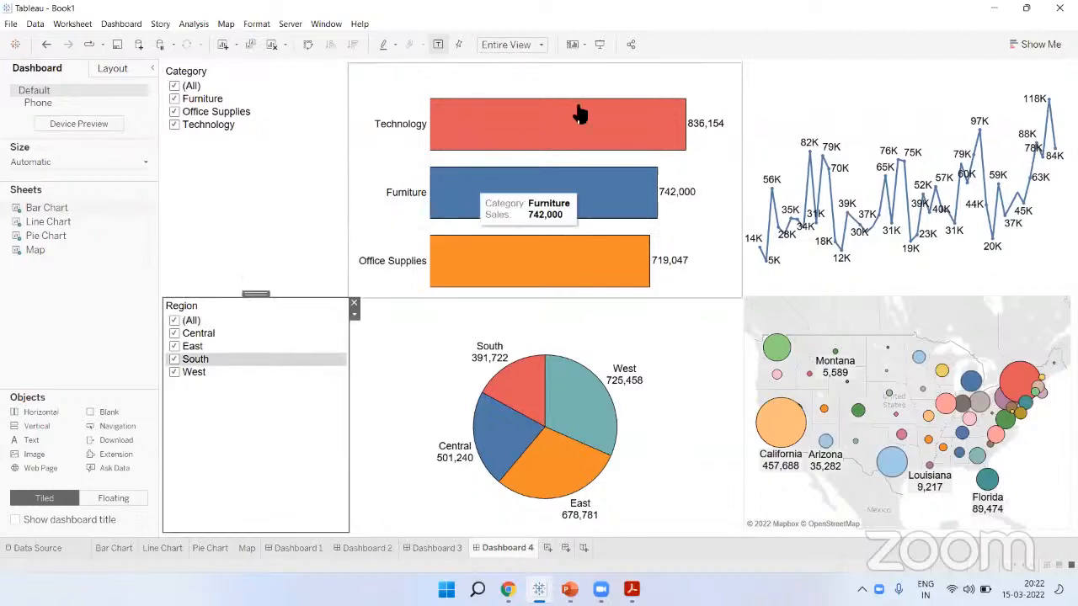
# Delete Dashboard 4 from the workbook
pyautogui.click(618, 68)
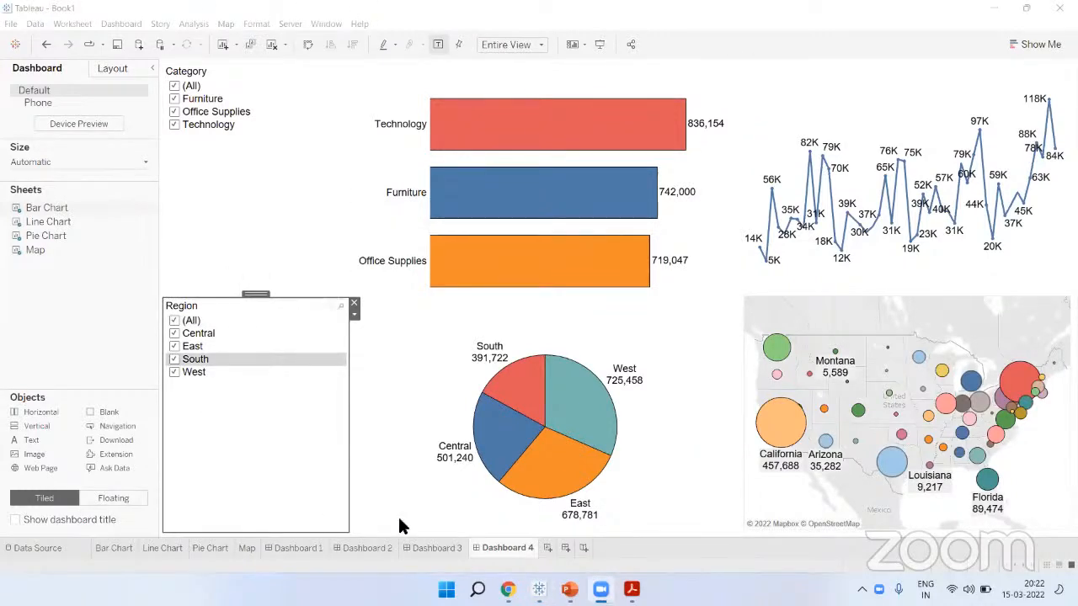
pyautogui.rightClick(503, 553)
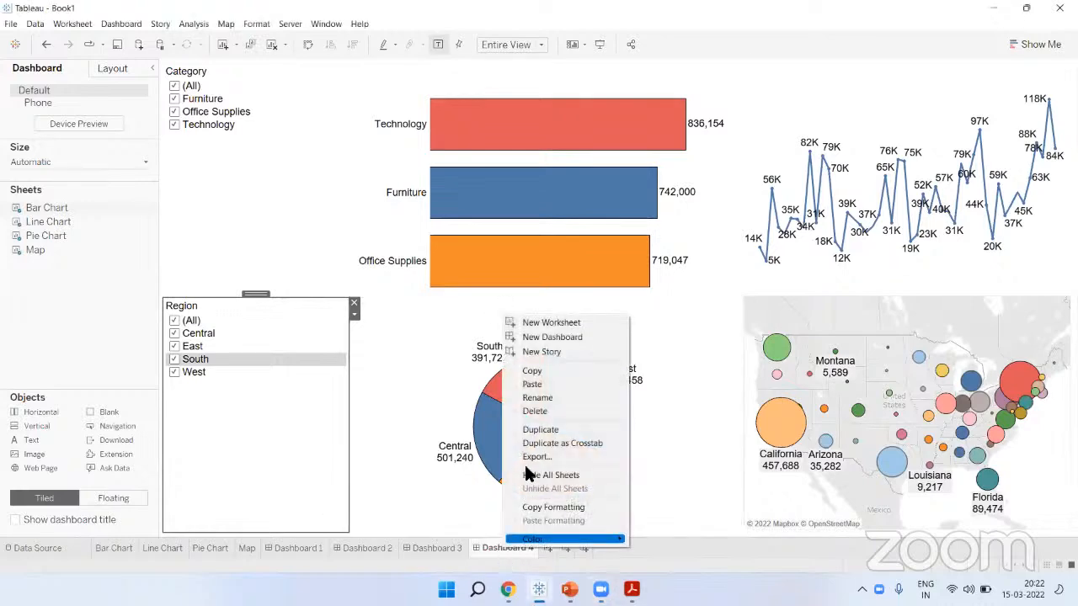
pyautogui.click(535, 413)
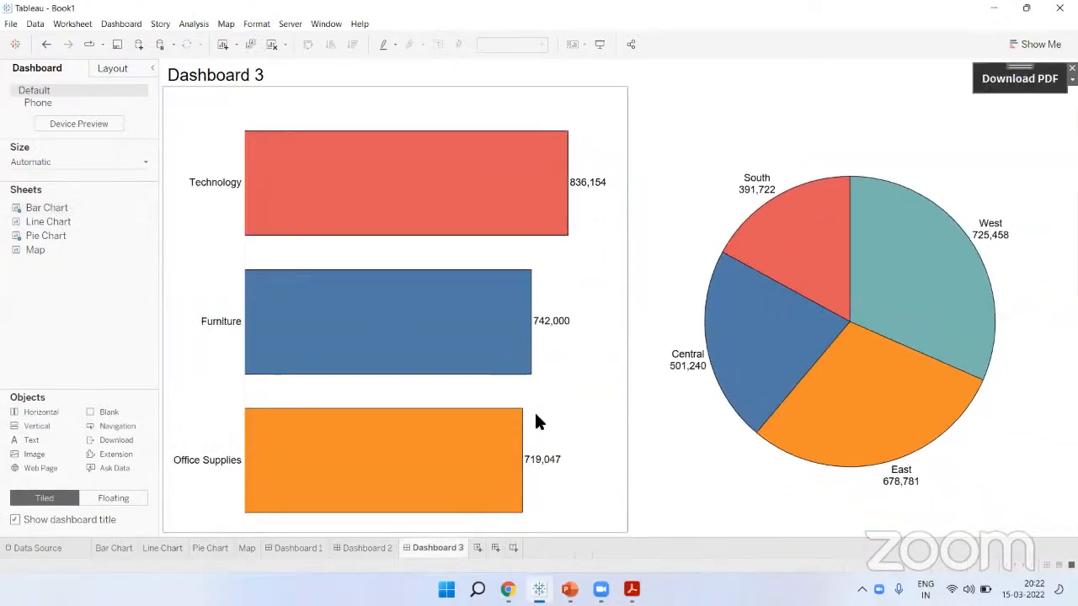
# Open Dashboard 1 and look at its layout settings and item hierarchy, then return to the sheets and objects list
pyautogui.click(299, 548)
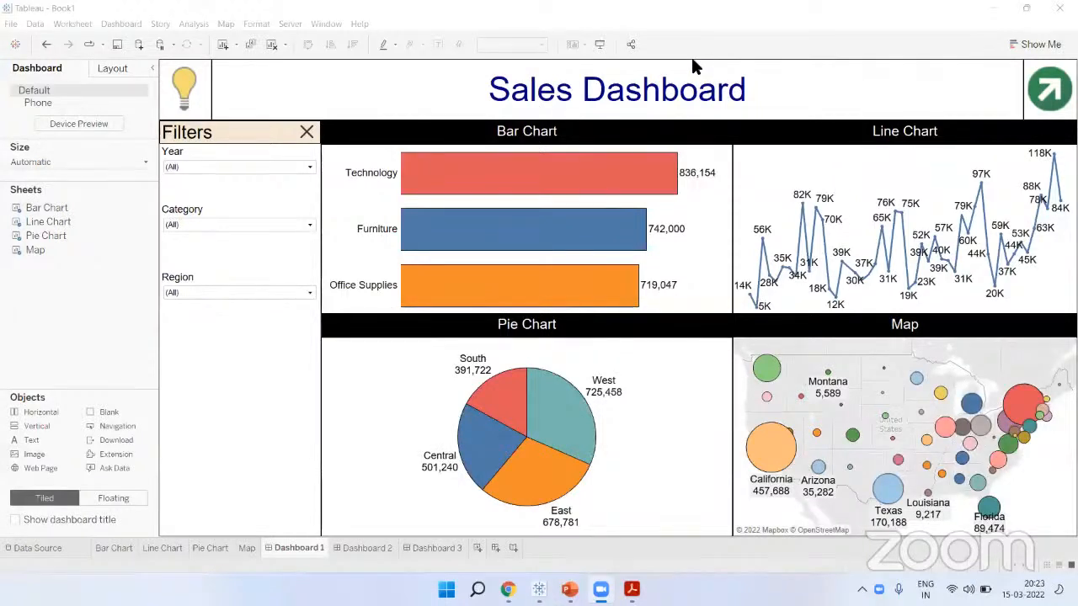
pyautogui.click(99, 67)
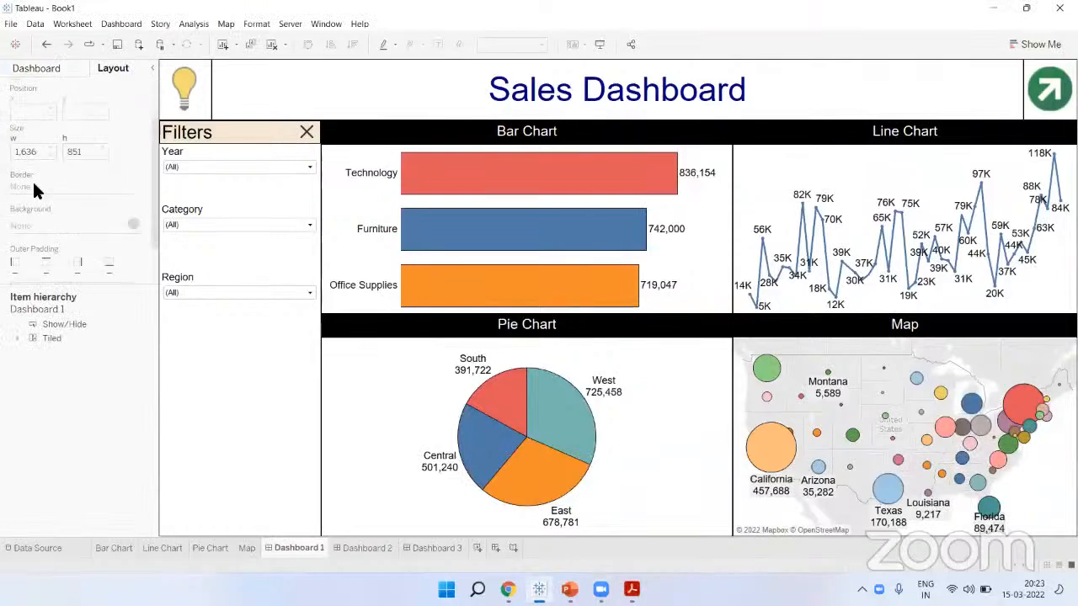
pyautogui.click(60, 66)
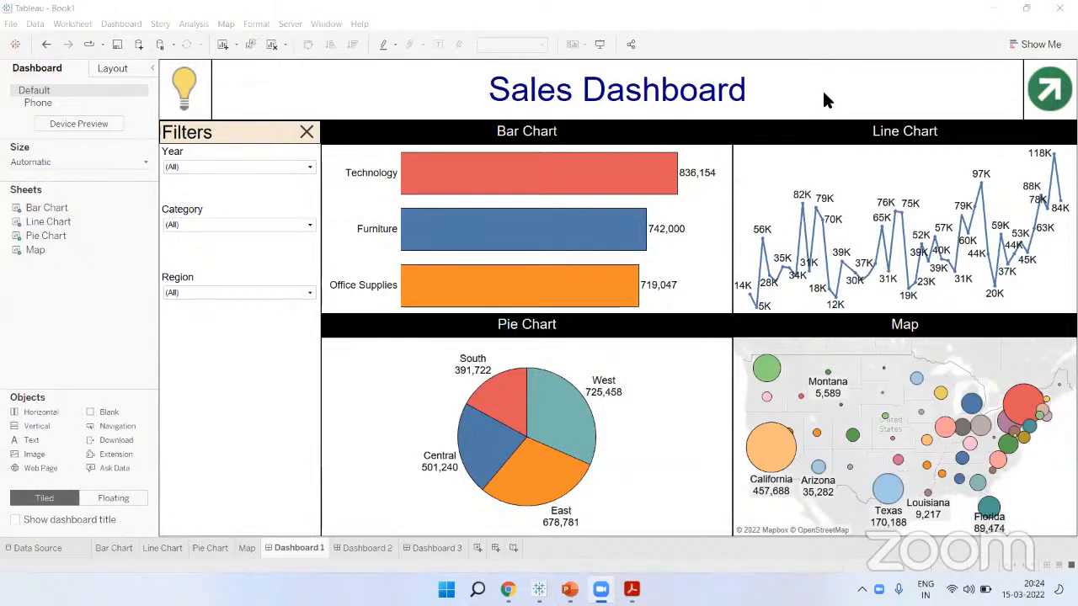
pyautogui.click(125, 364)
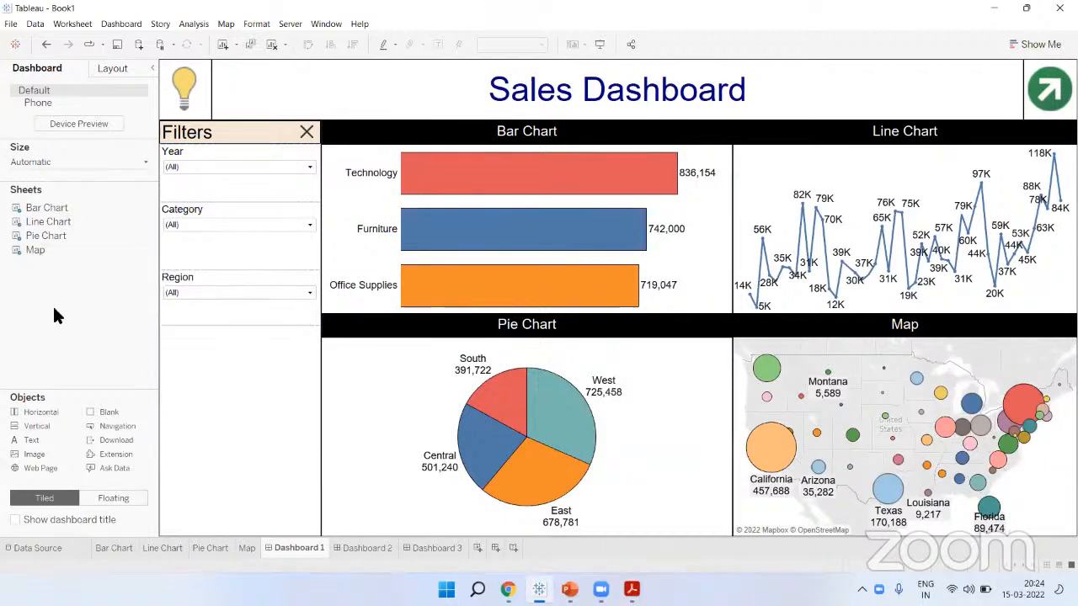
pyautogui.click(321, 4)
pyautogui.click(108, 262)
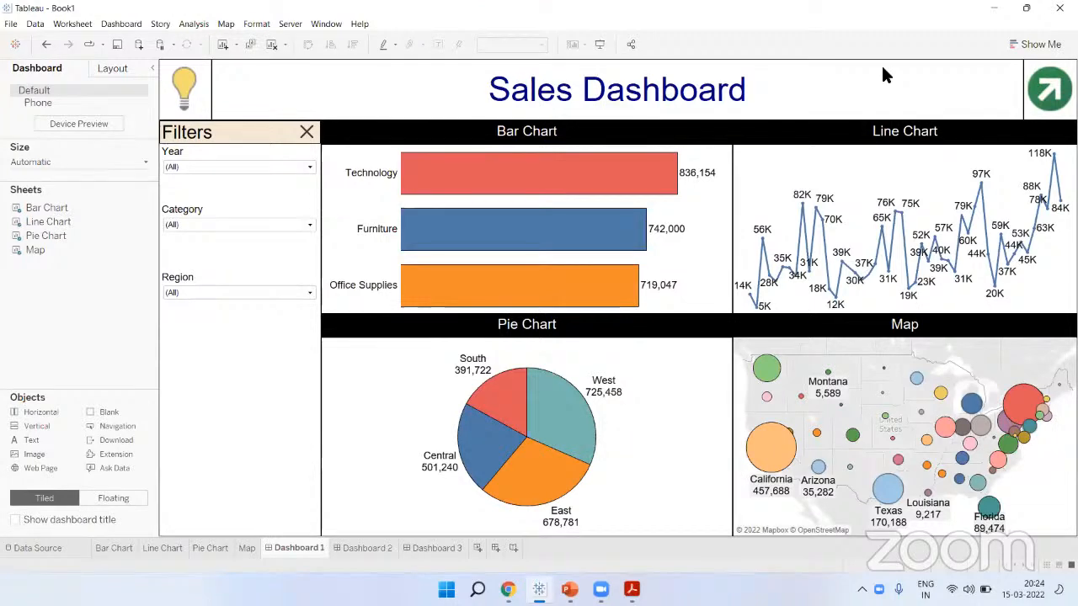
pyautogui.click(746, 145)
# Review the types of dashboard actions that can be added, and close the Actions dialog without adding any
pyautogui.click(130, 26)
pyautogui.click(134, 196)
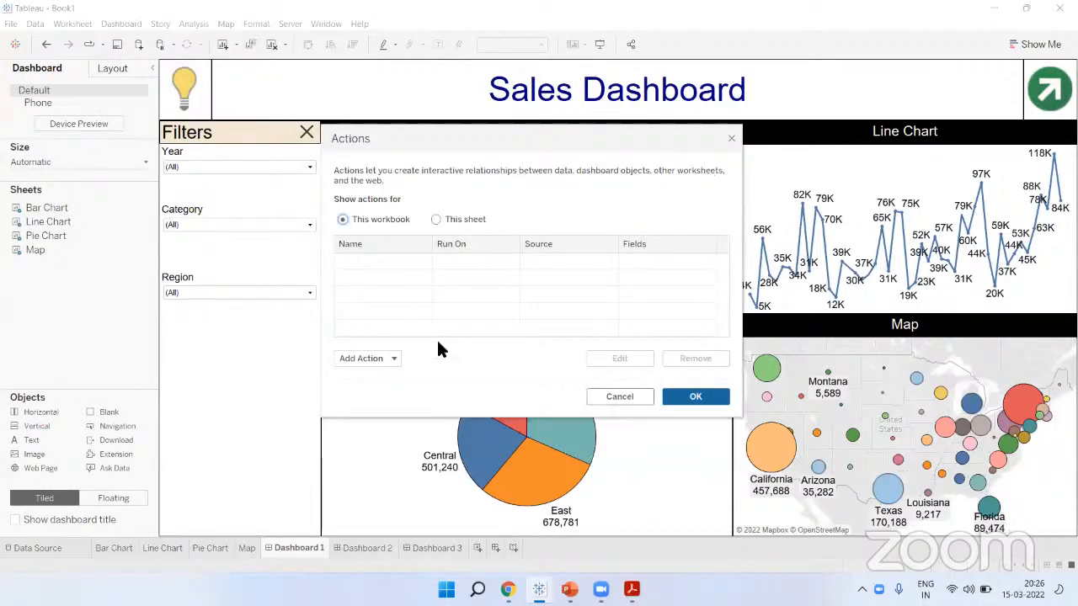
pyautogui.click(378, 360)
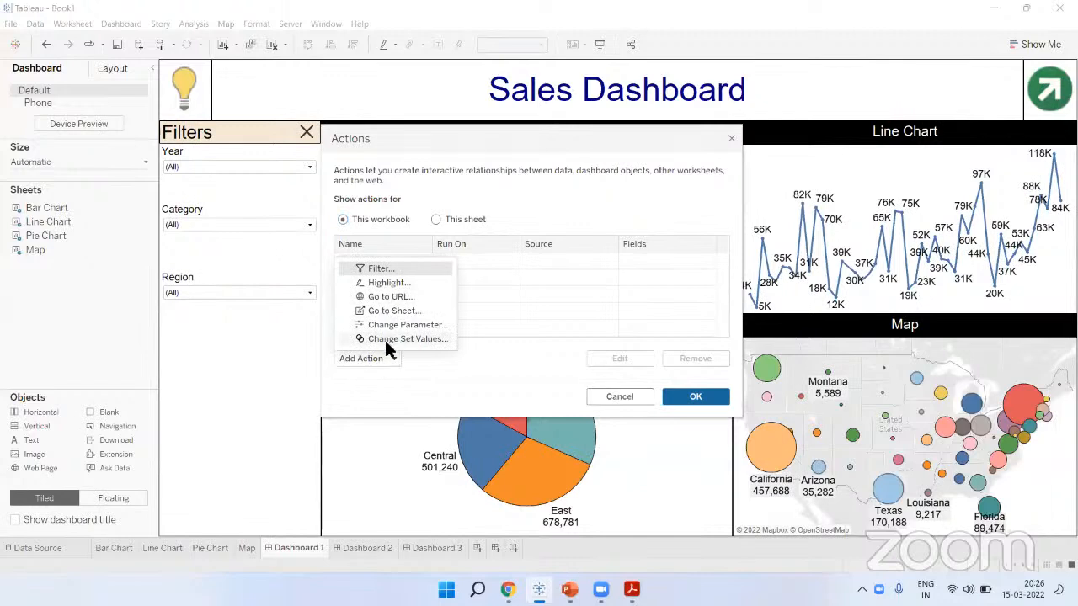
pyautogui.click(729, 139)
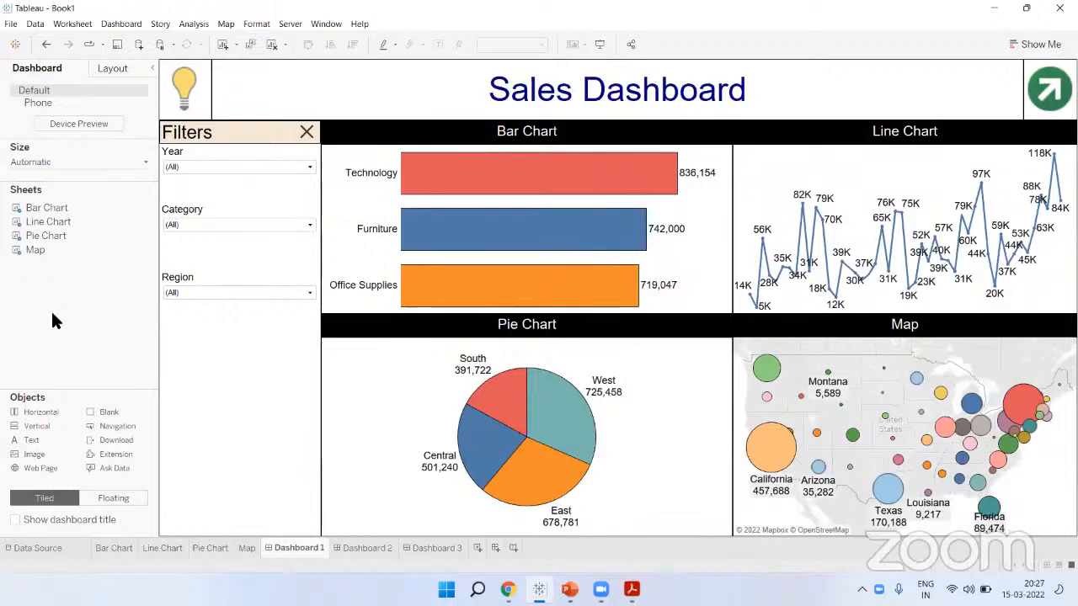
# Open the Bar Chart worksheet
pyautogui.click(439, 62)
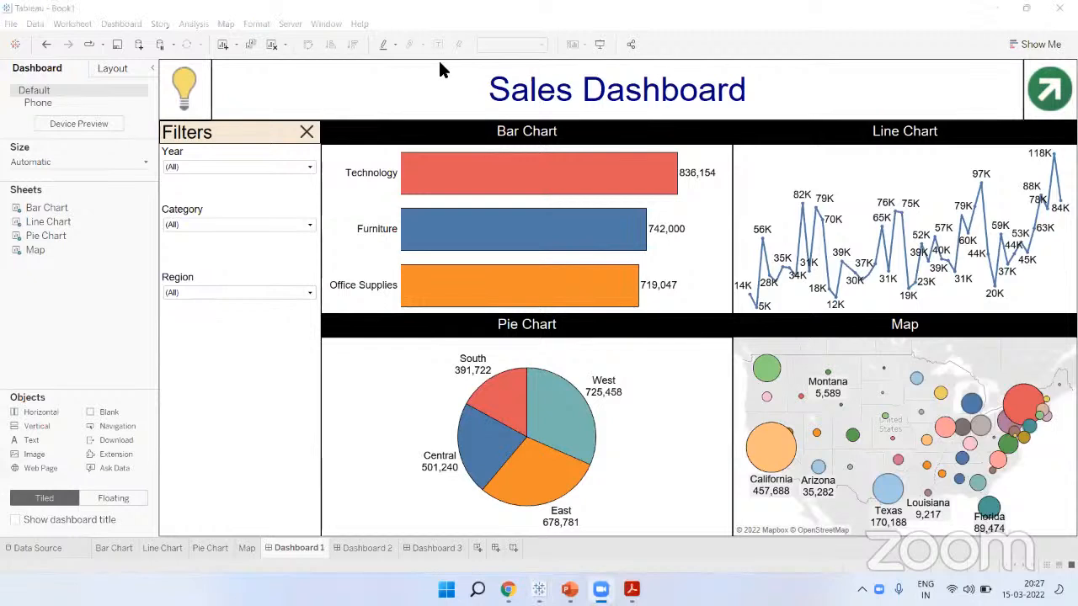
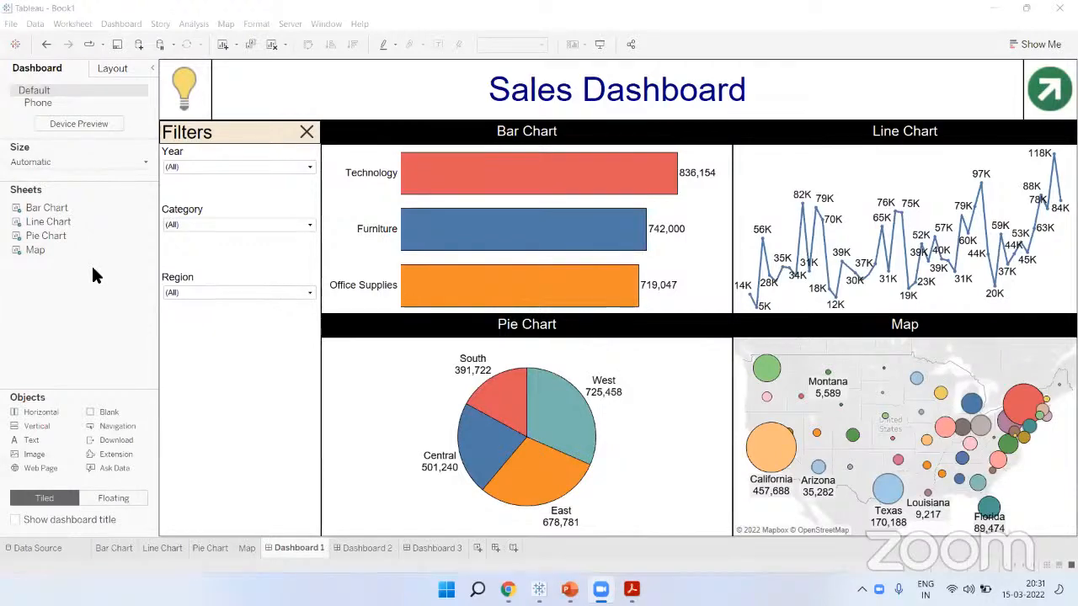
pyautogui.click(114, 548)
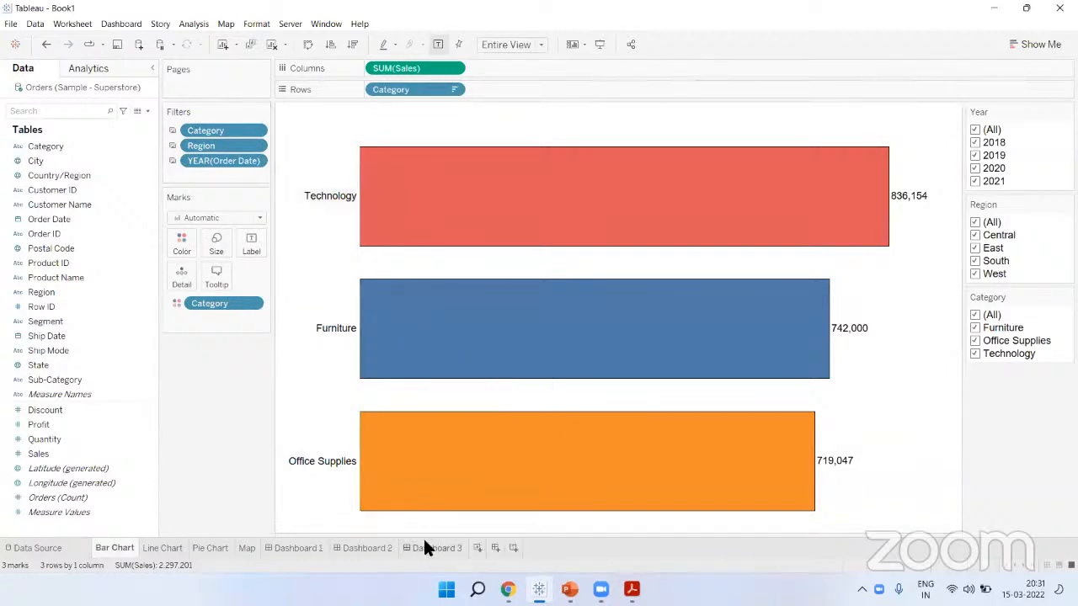
# Open Dashboard 1, view the Sales Dashboard in presentation mode, and return to the editing view
pyautogui.click(296, 549)
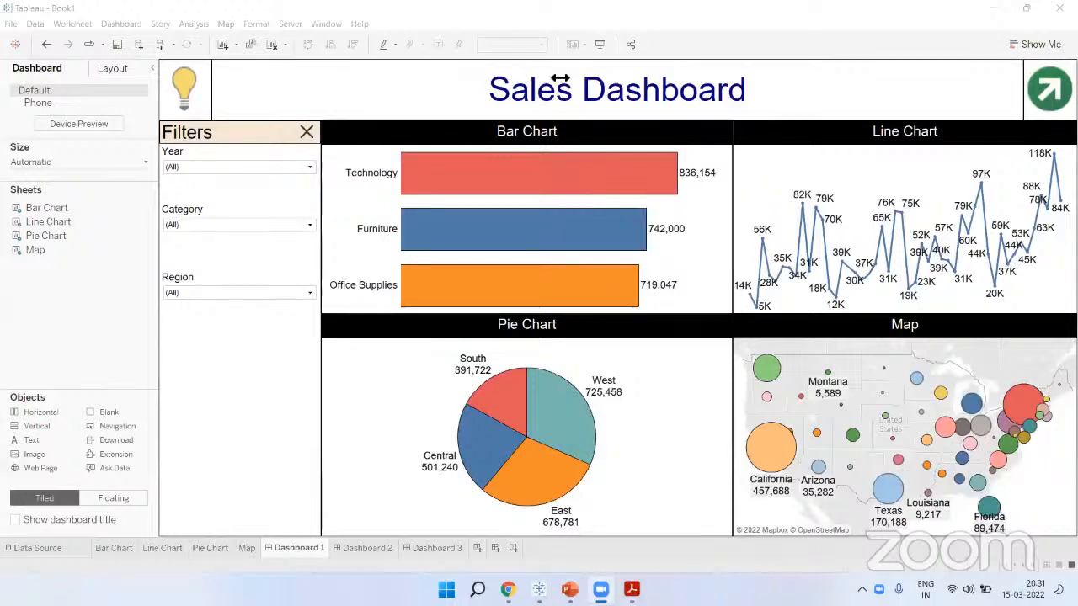
pyautogui.click(81, 331)
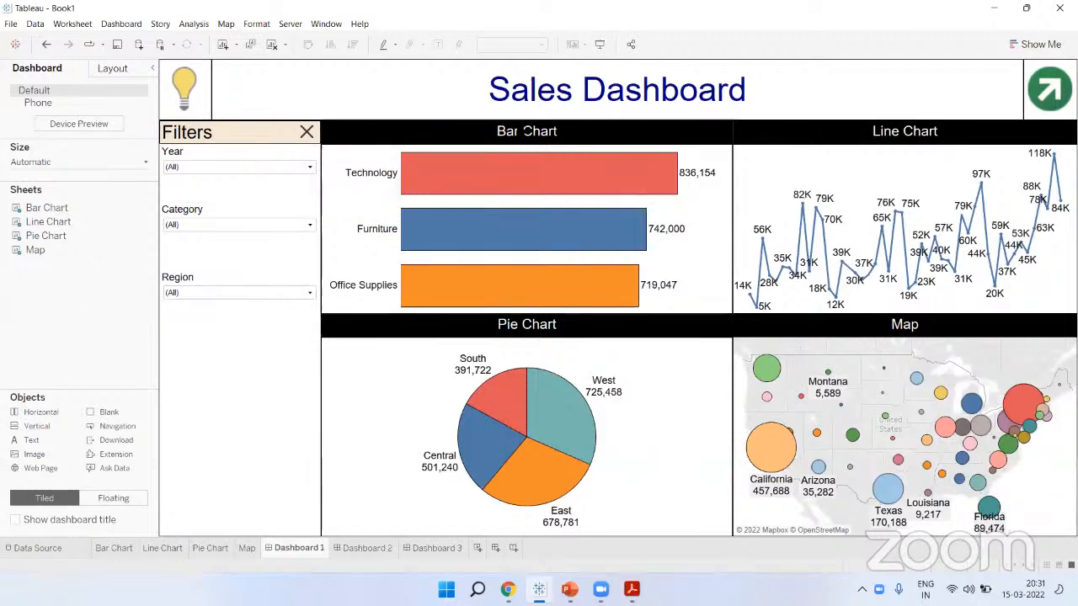
pyautogui.click(563, 72)
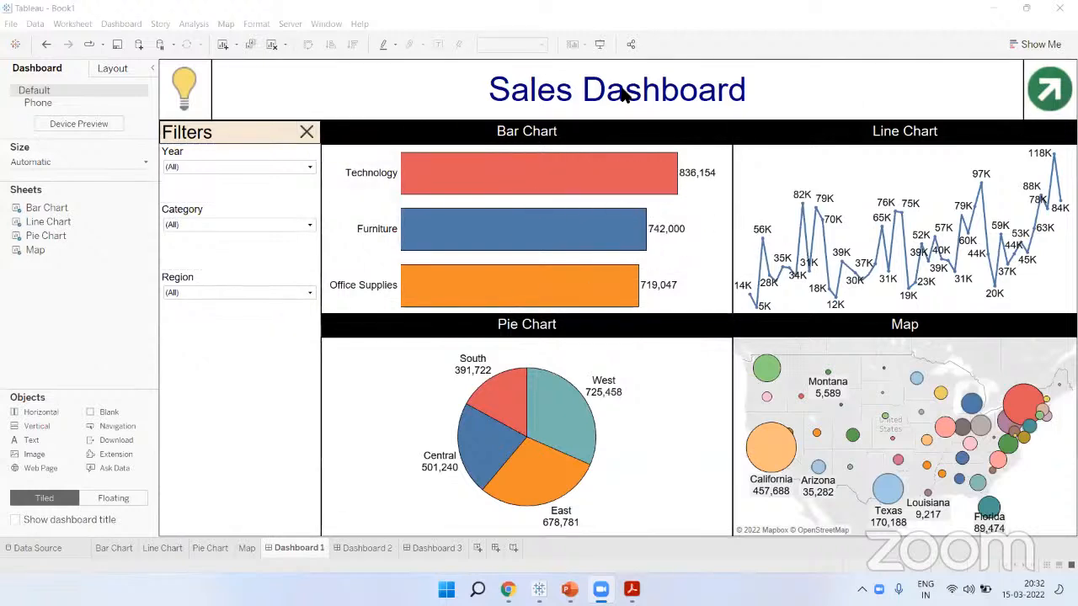
pyautogui.click(600, 42)
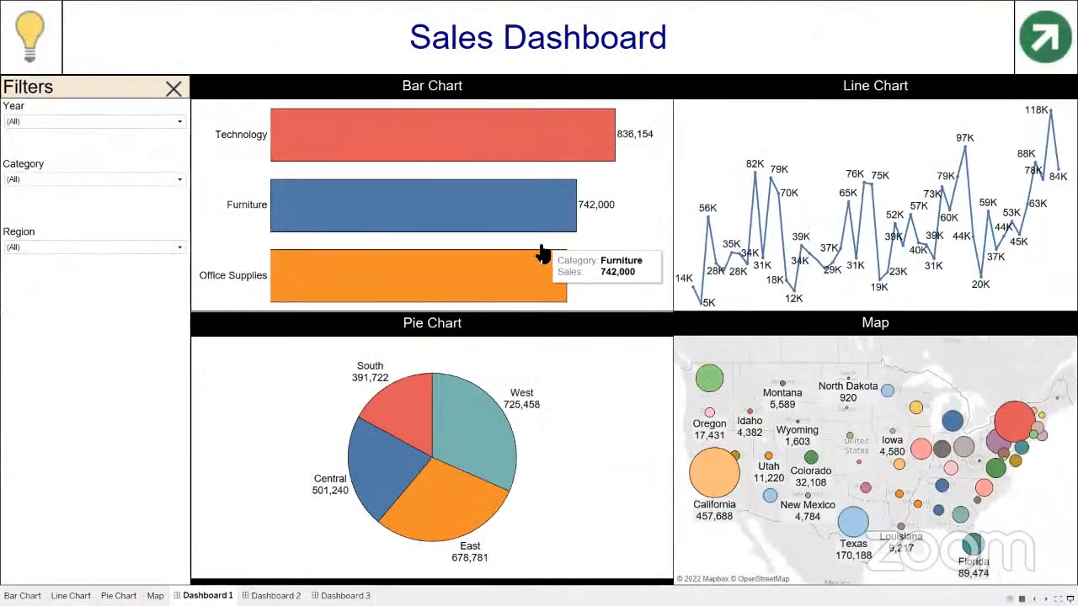
pyautogui.press('Escape')
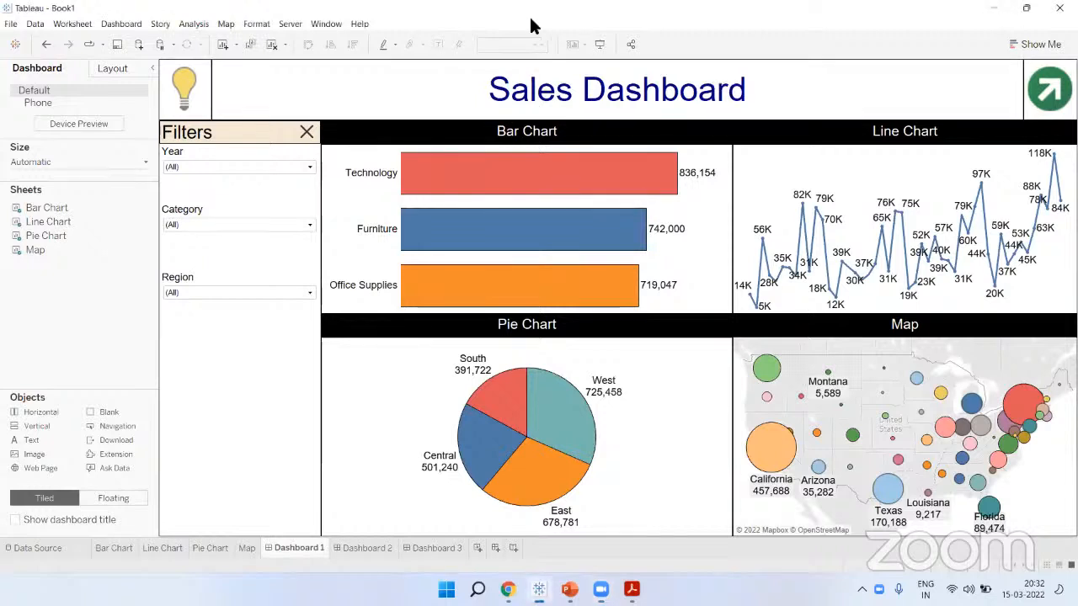
pyautogui.click(292, 25)
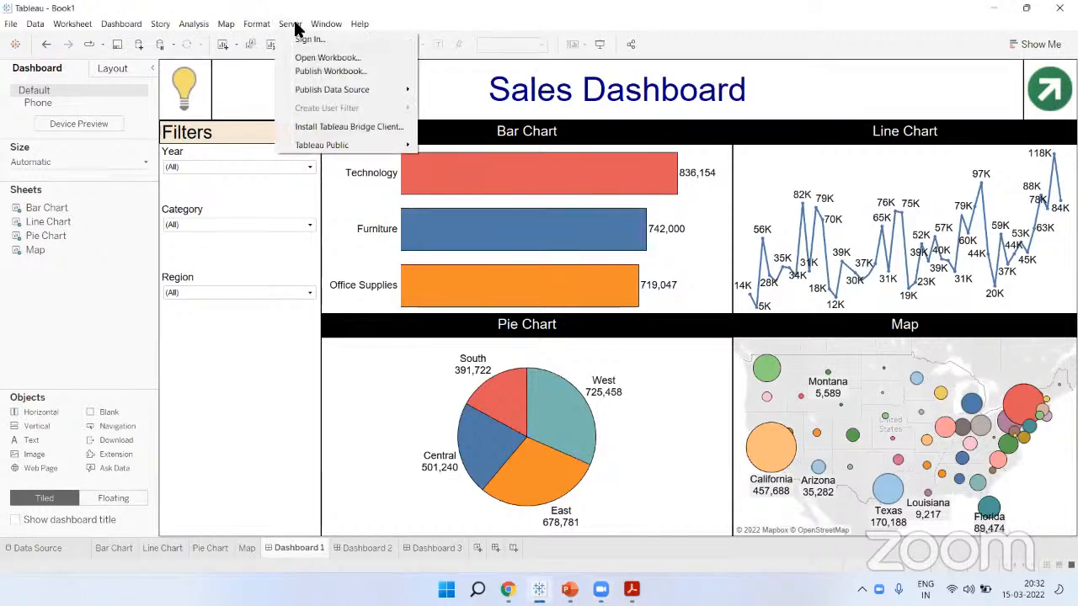
pyautogui.click(322, 76)
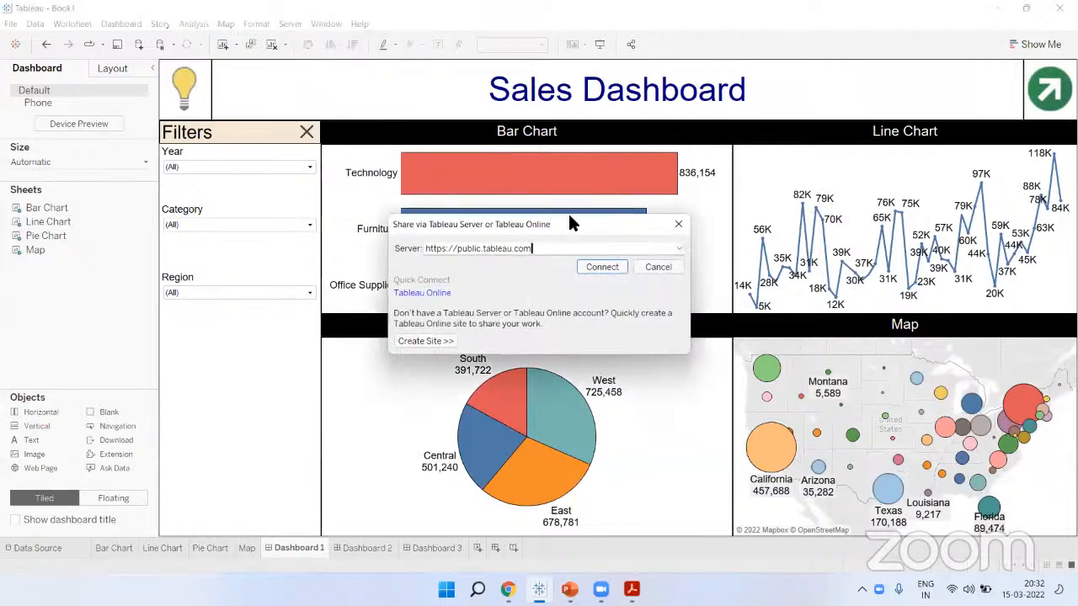
pyautogui.moveTo(568, 211); pyautogui.dragTo(594, 91)
pyautogui.click(902, 506)
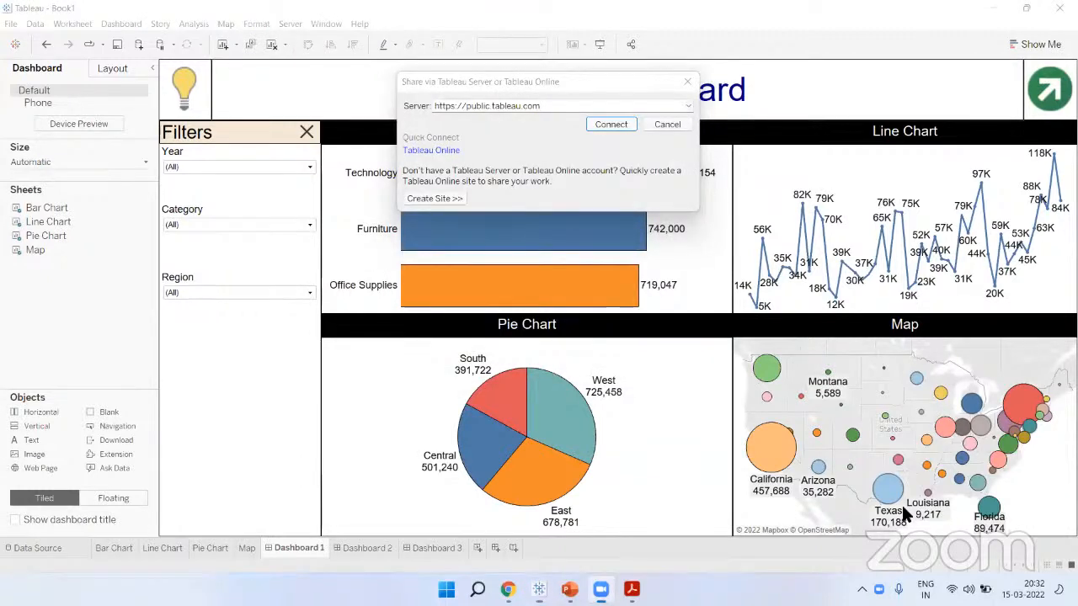
pyautogui.moveTo(395, 95); pyautogui.dragTo(564, 116)
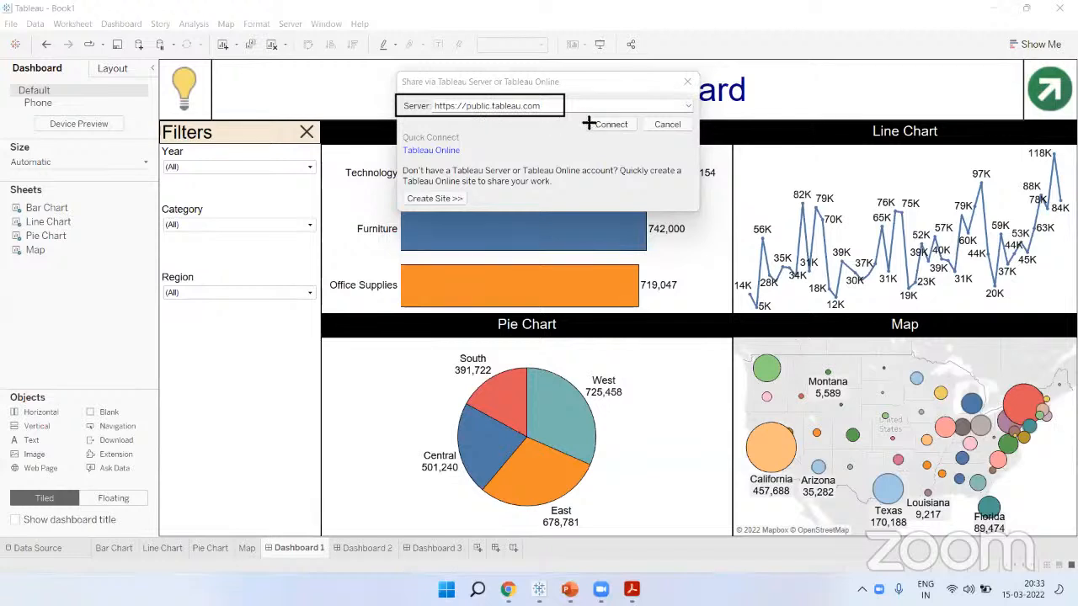
pyautogui.moveTo(585, 116); pyautogui.dragTo(638, 132)
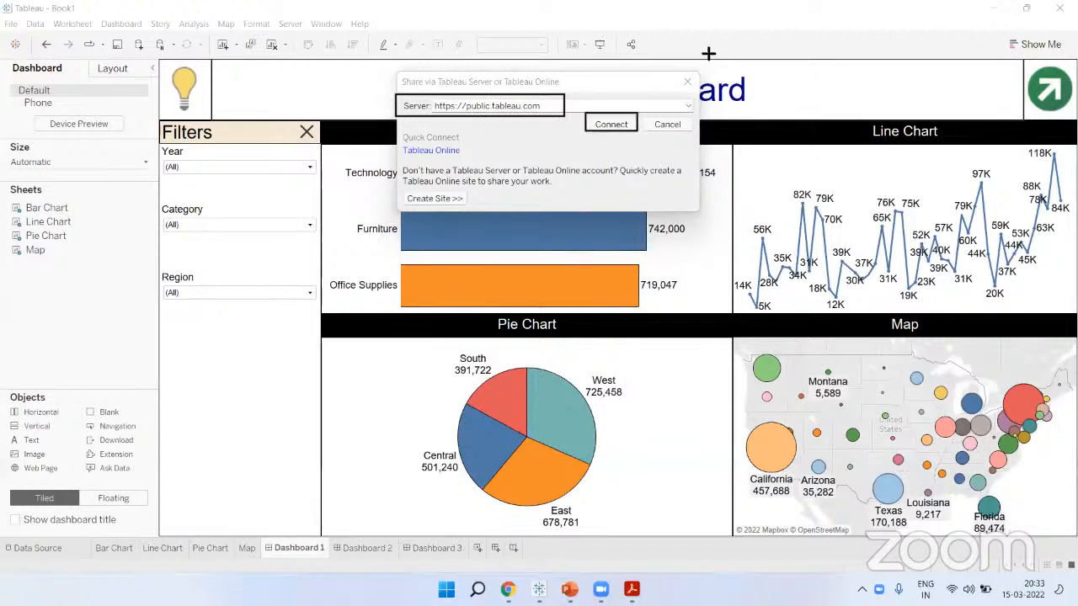
pyautogui.press('Escape')
pyautogui.press('Escape')
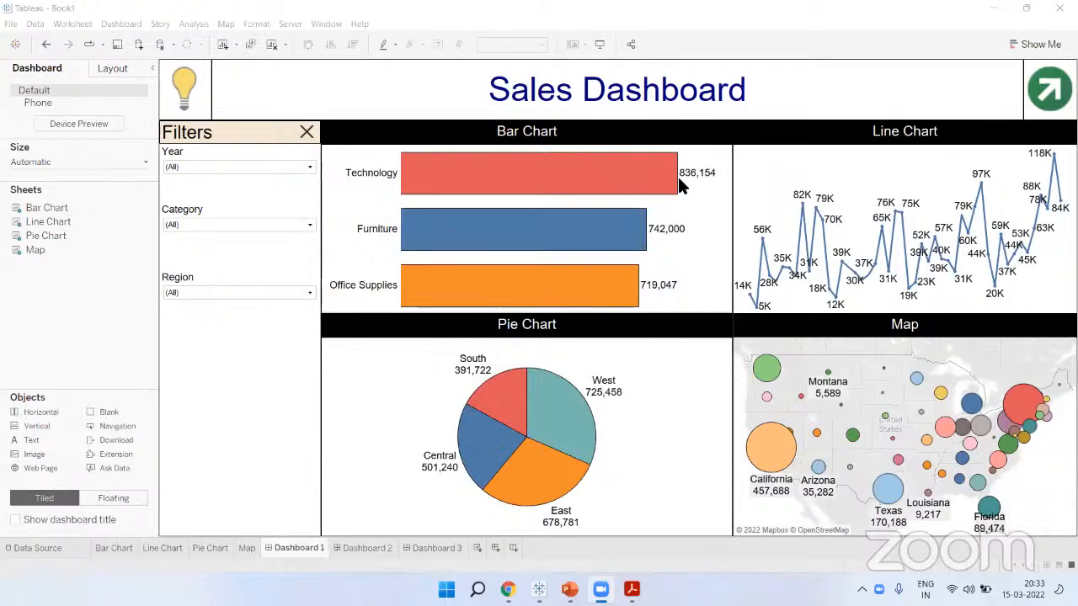
# Check the Category field's options on the Bar Chart worksheet, then review the filters available for the Bar Chart on Dashboard 1
pyautogui.click(123, 547)
pyautogui.rightClick(65, 145)
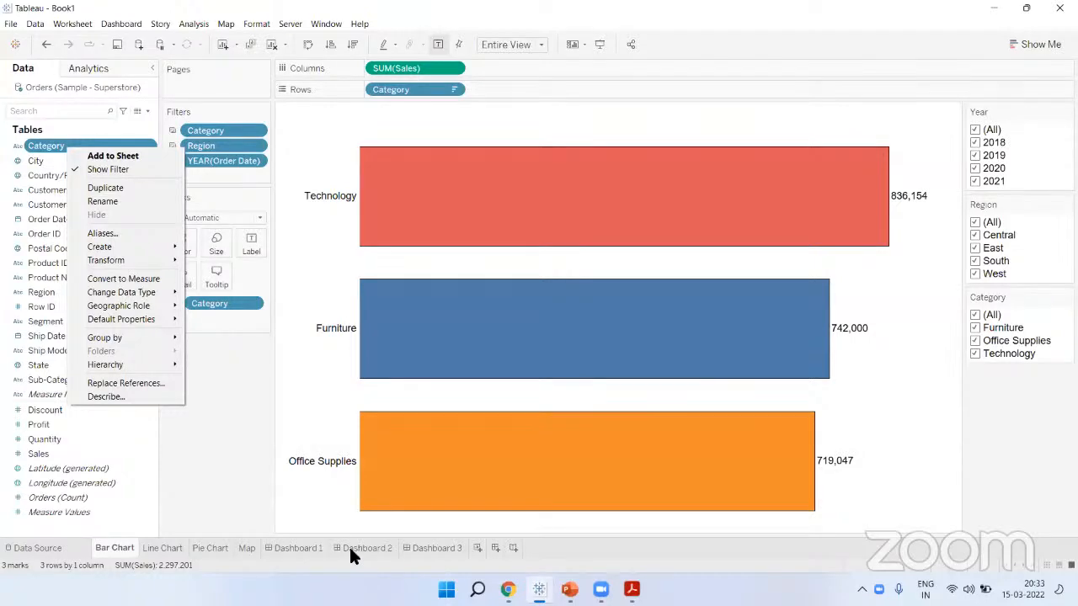
pyautogui.click(305, 548)
pyautogui.click(711, 195)
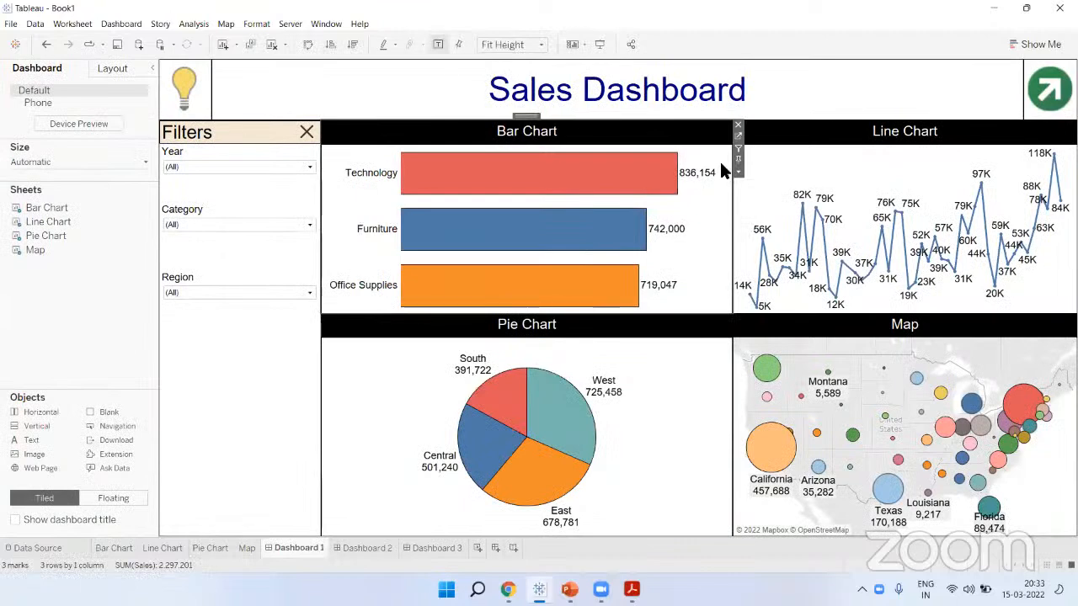
pyautogui.click(738, 171)
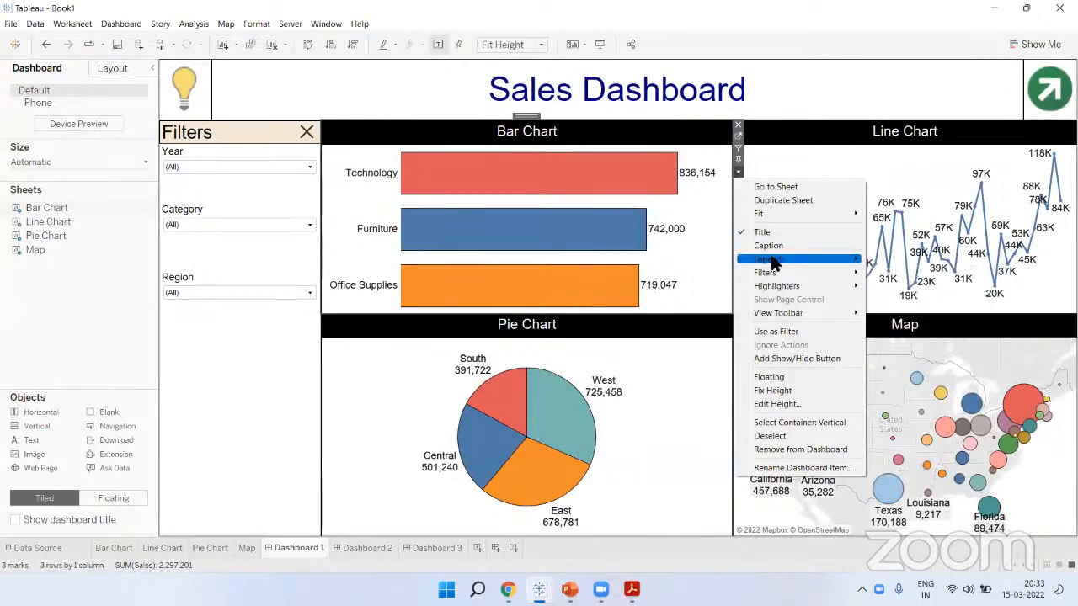
pyautogui.moveTo(777, 273)
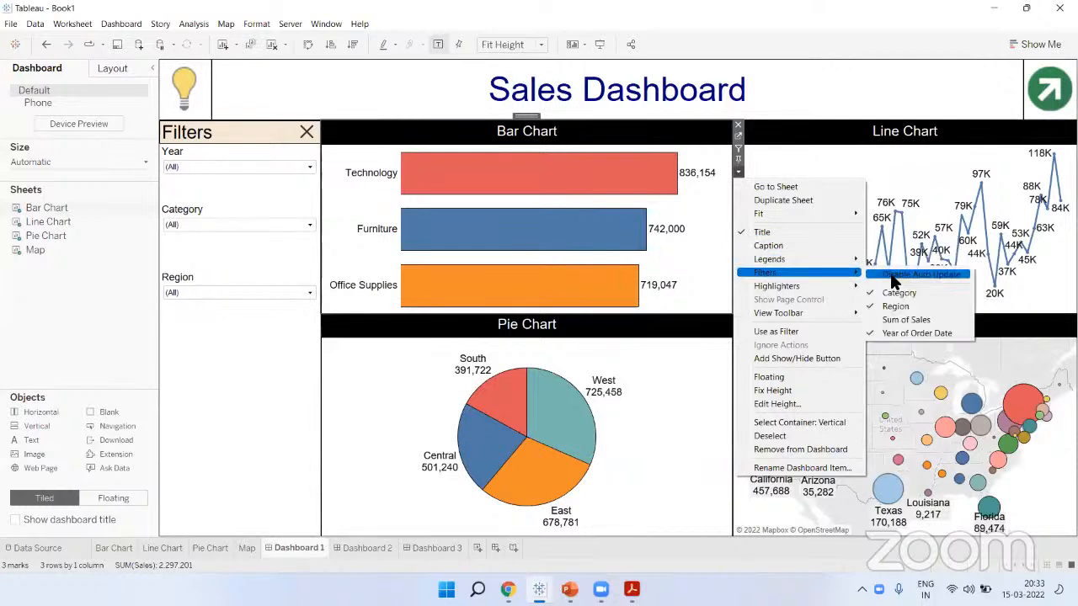
pyautogui.click(704, 493)
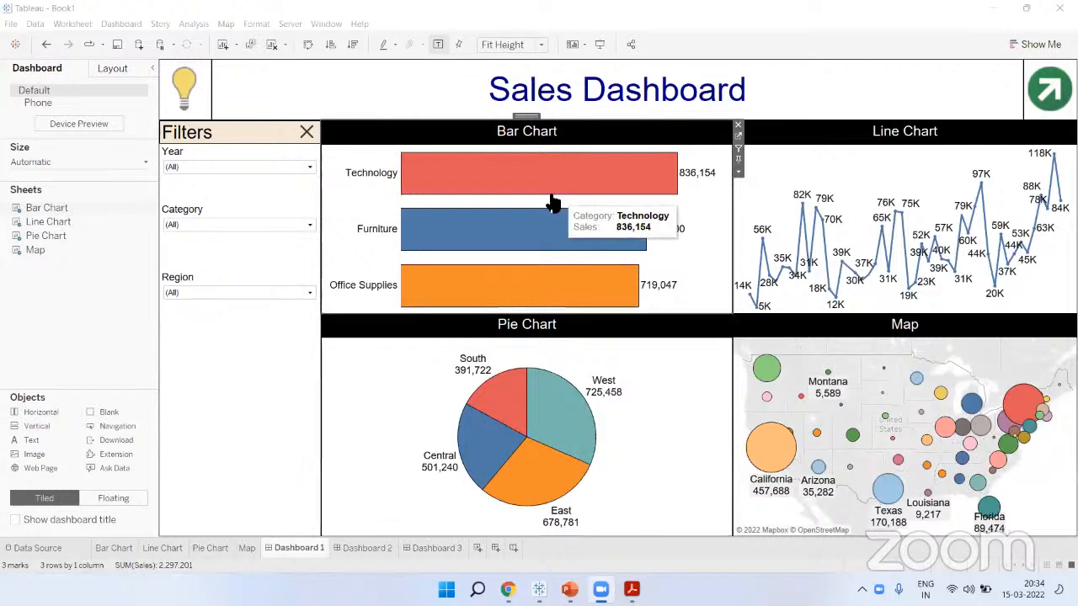
pyautogui.click(131, 286)
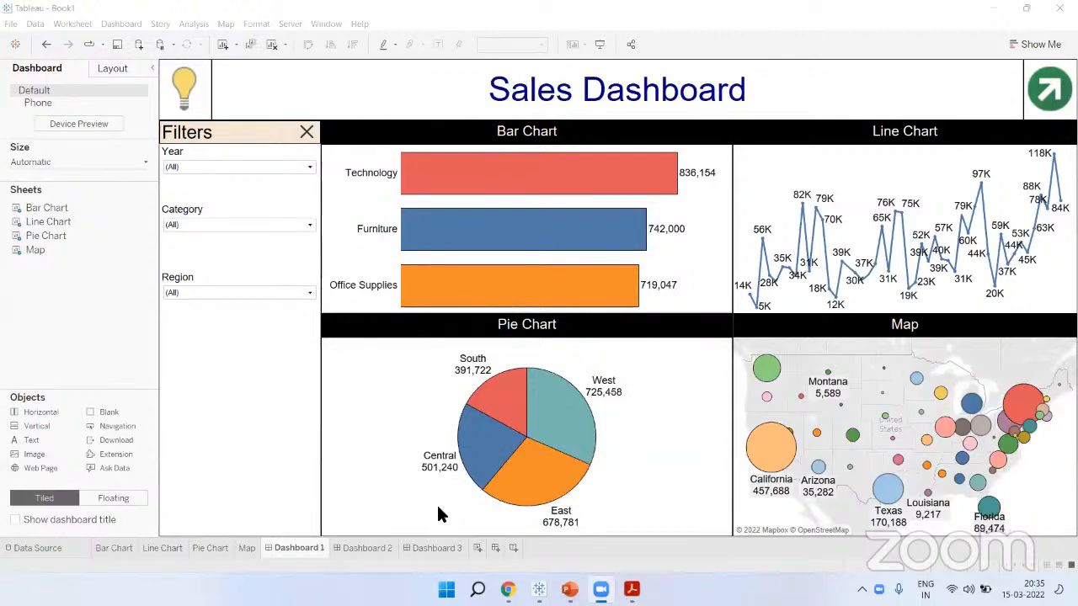
# Open Snipping Tool and capture a rectangular snip of the messages in the meeting's chat window
pyautogui.press('super')
pyautogui.write('snipp')
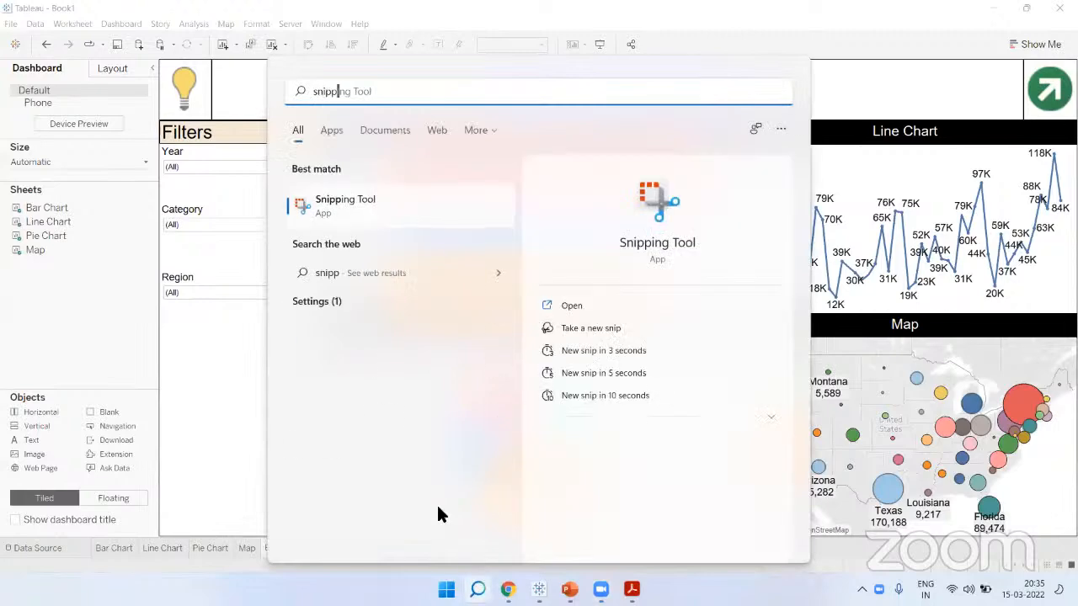
pyautogui.click(354, 204)
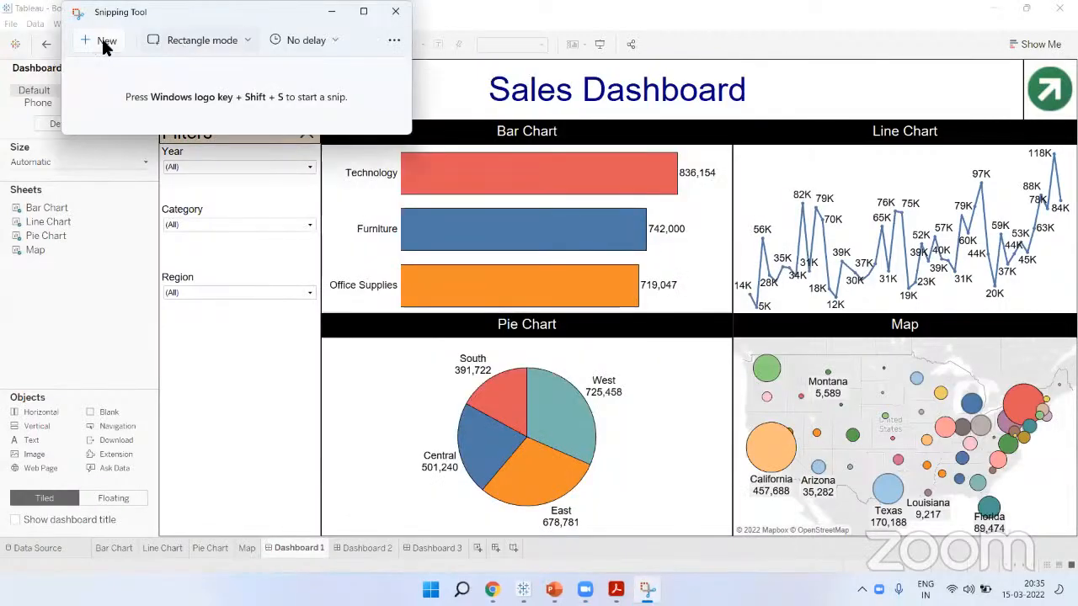
pyautogui.click(99, 40)
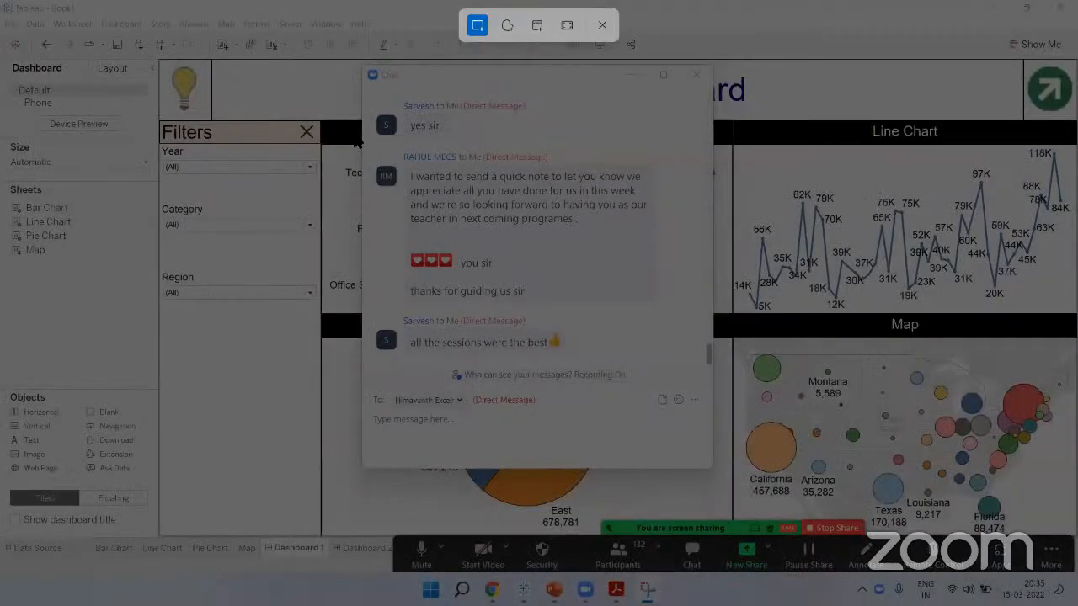
pyautogui.moveTo(364, 65); pyautogui.dragTo(720, 382)
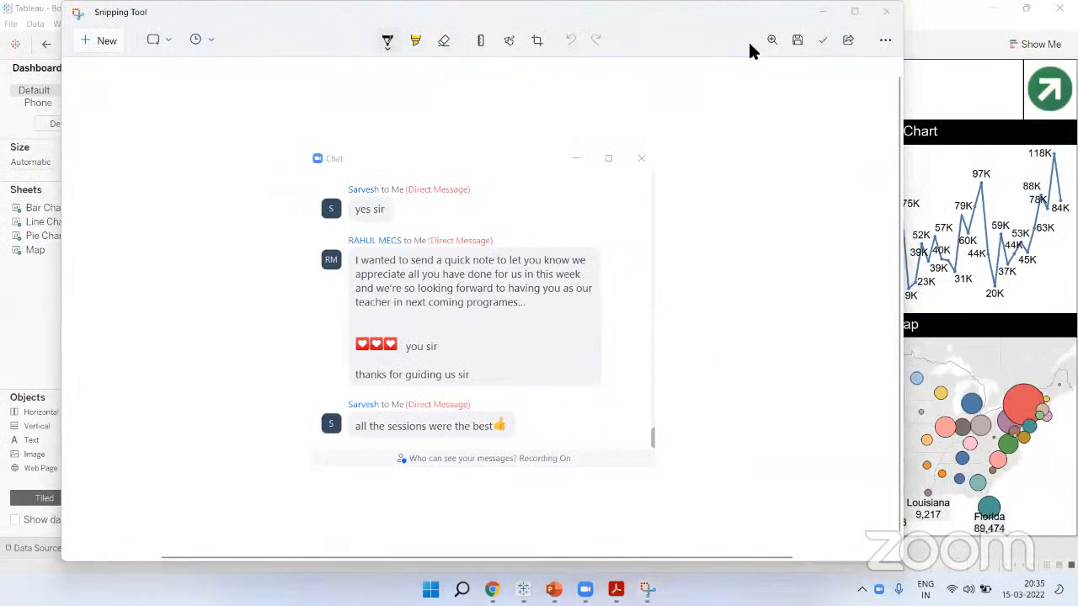
pyautogui.click(164, 38)
pyautogui.click(277, 41)
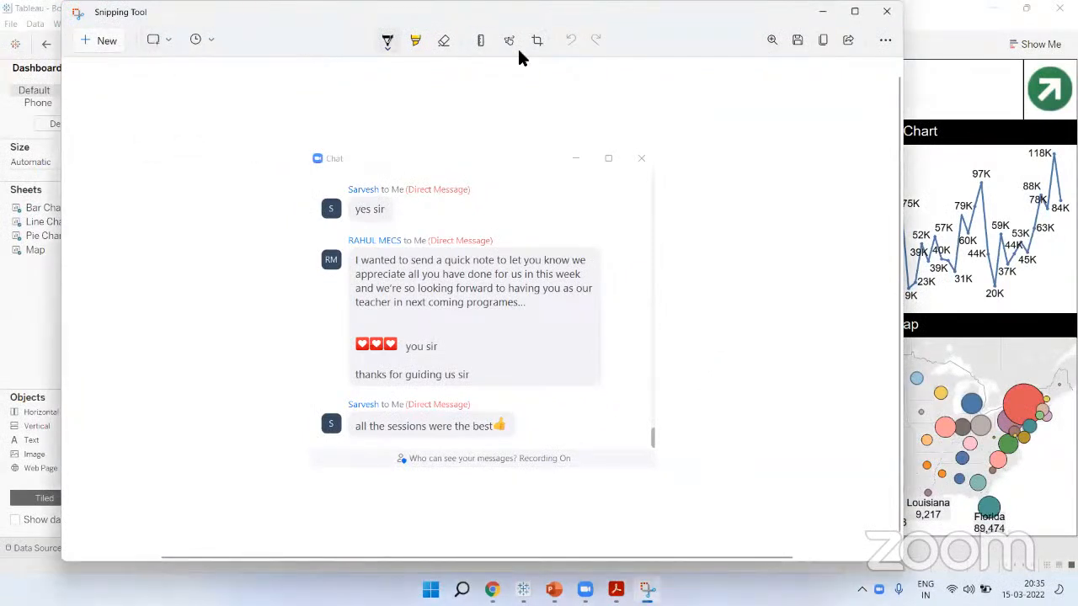
pyautogui.click(796, 41)
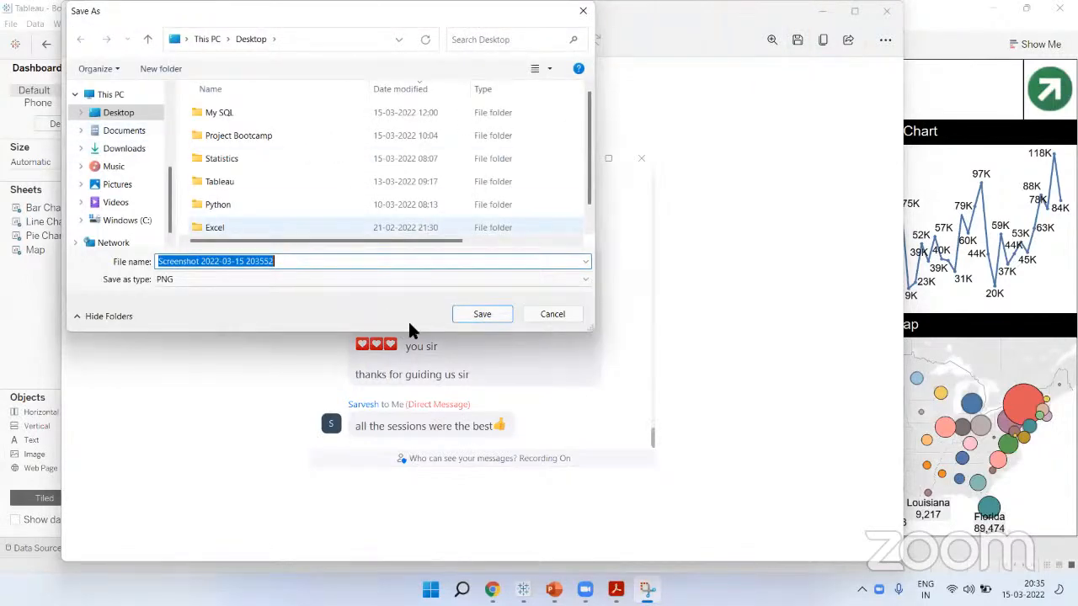
pyautogui.click(482, 316)
pyautogui.click(819, 13)
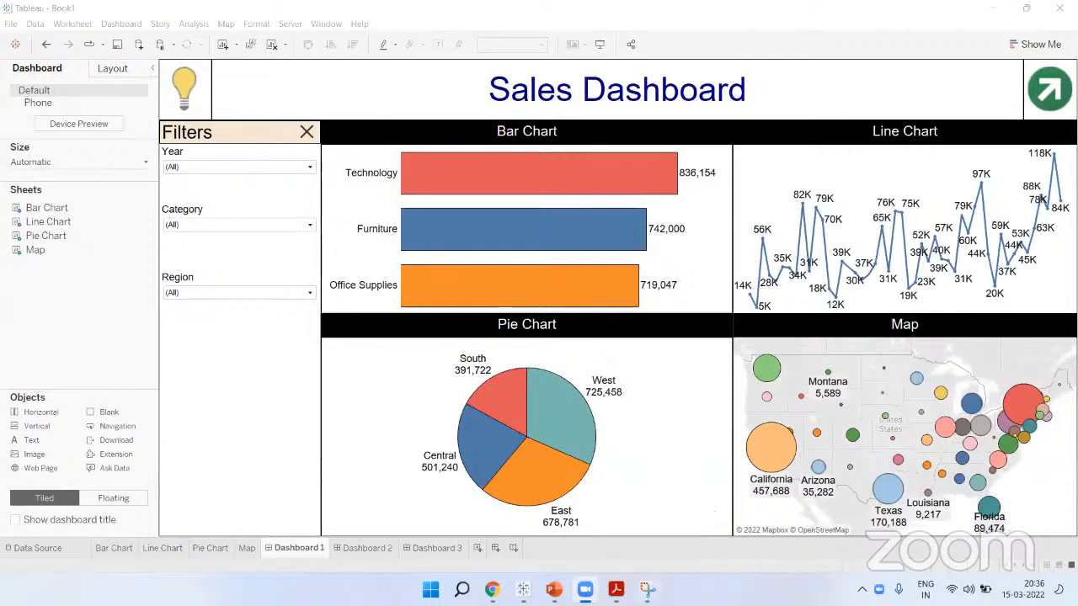
# Bring the saved chat snip back into view in Snipping Tool, look at it, and minimize the window
pyautogui.click(647, 590)
pyautogui.click(647, 590)
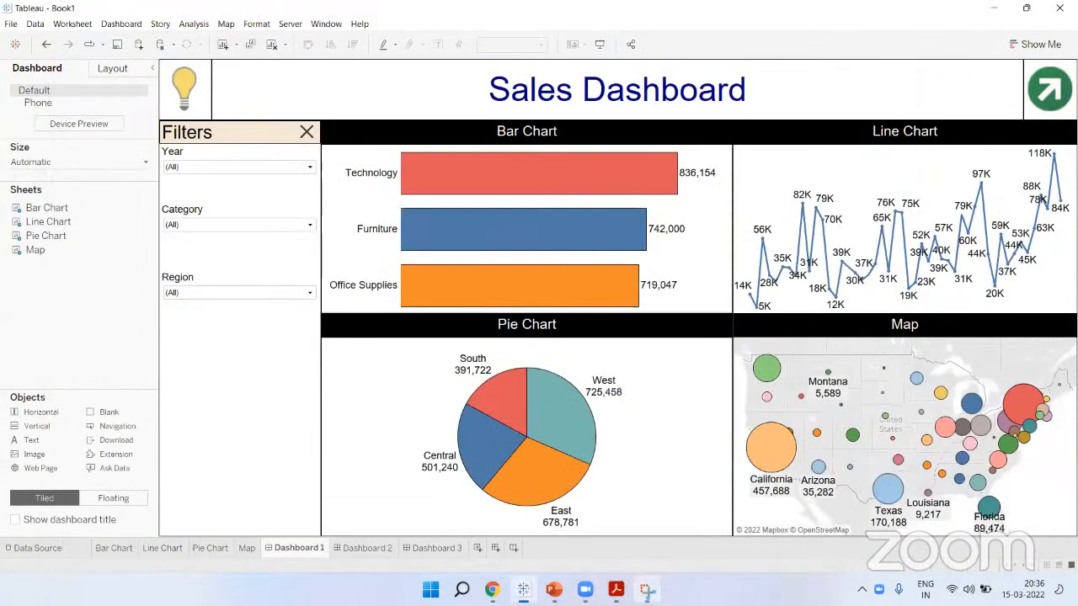
pyautogui.click(647, 589)
pyautogui.click(648, 590)
pyautogui.click(647, 590)
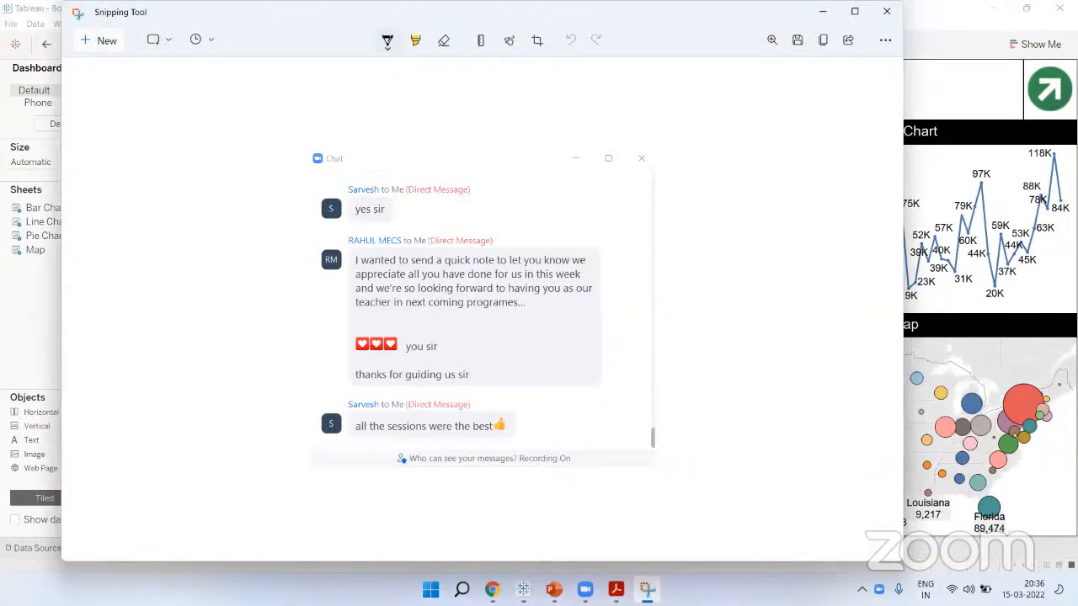
pyautogui.click(648, 589)
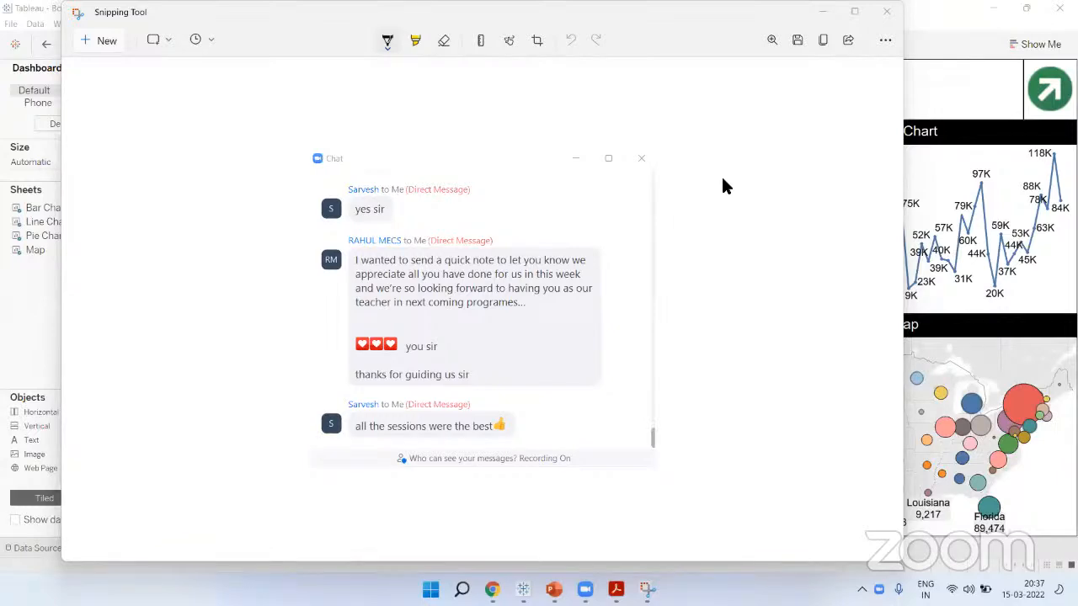
pyautogui.click(824, 11)
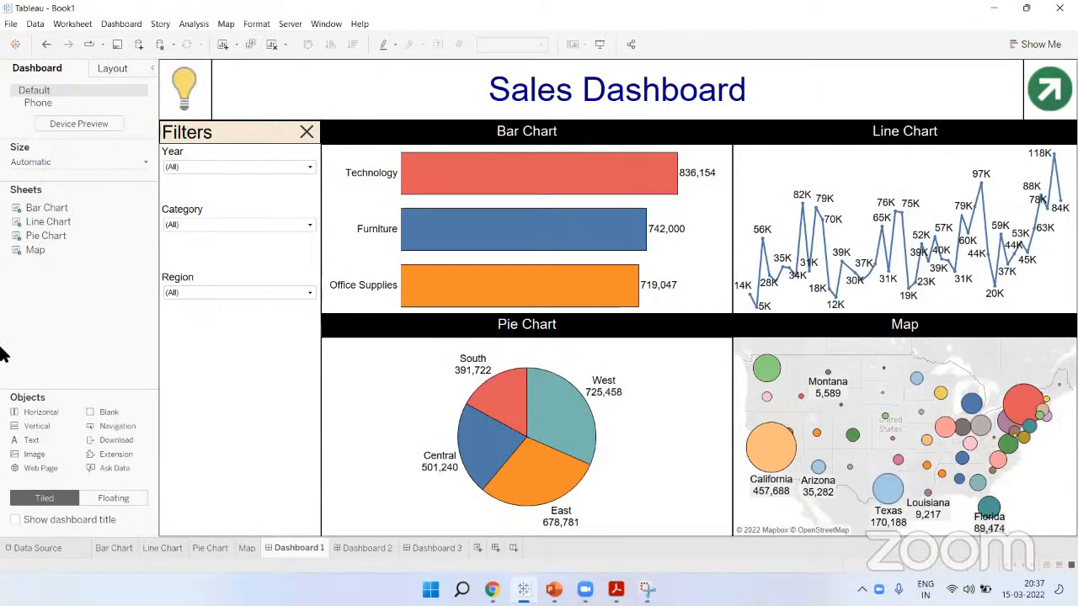
# Select Multiple Values (dropdown) as the Category filter's display style and look through its list of values
pyautogui.click(275, 225)
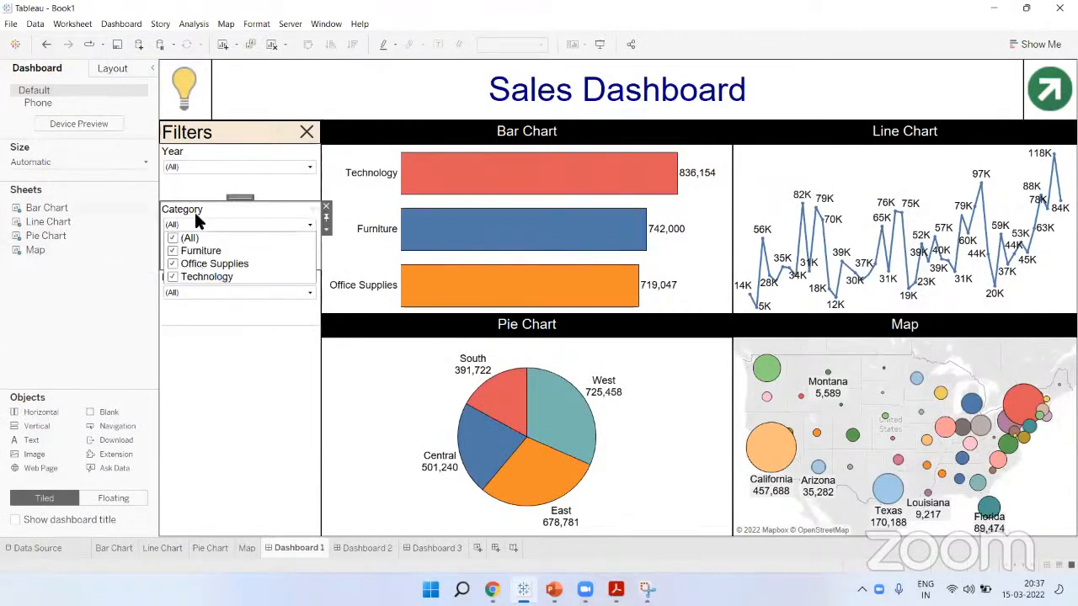
pyautogui.click(88, 317)
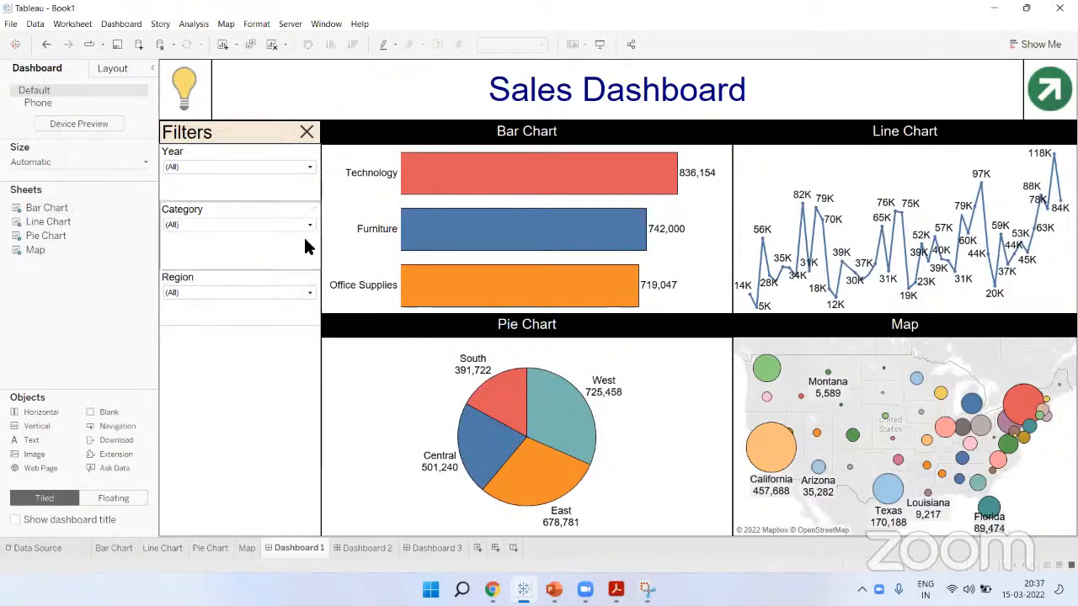
pyautogui.click(261, 246)
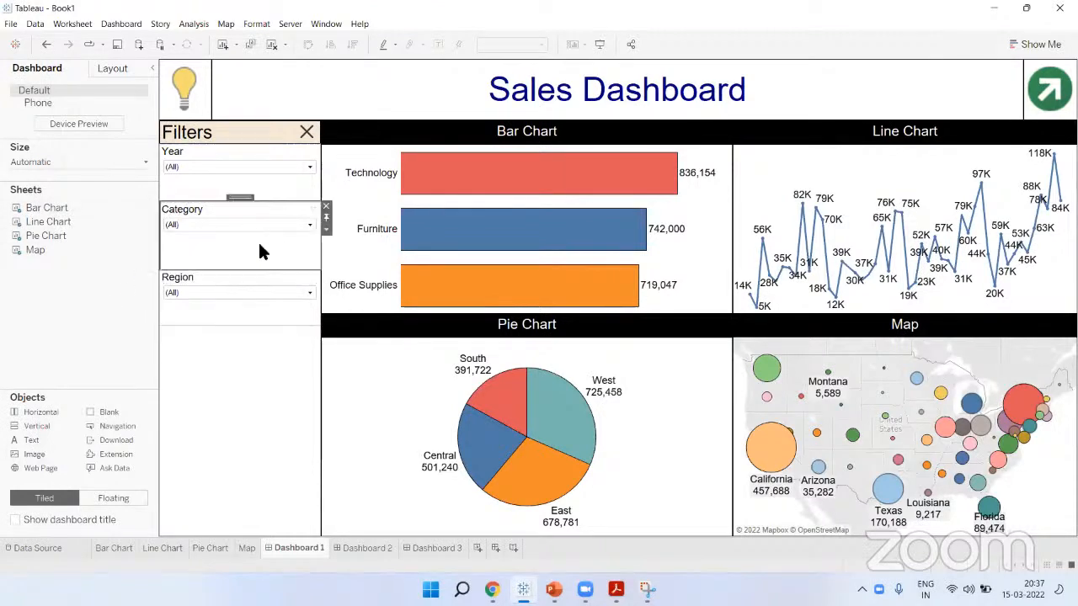
pyautogui.click(326, 228)
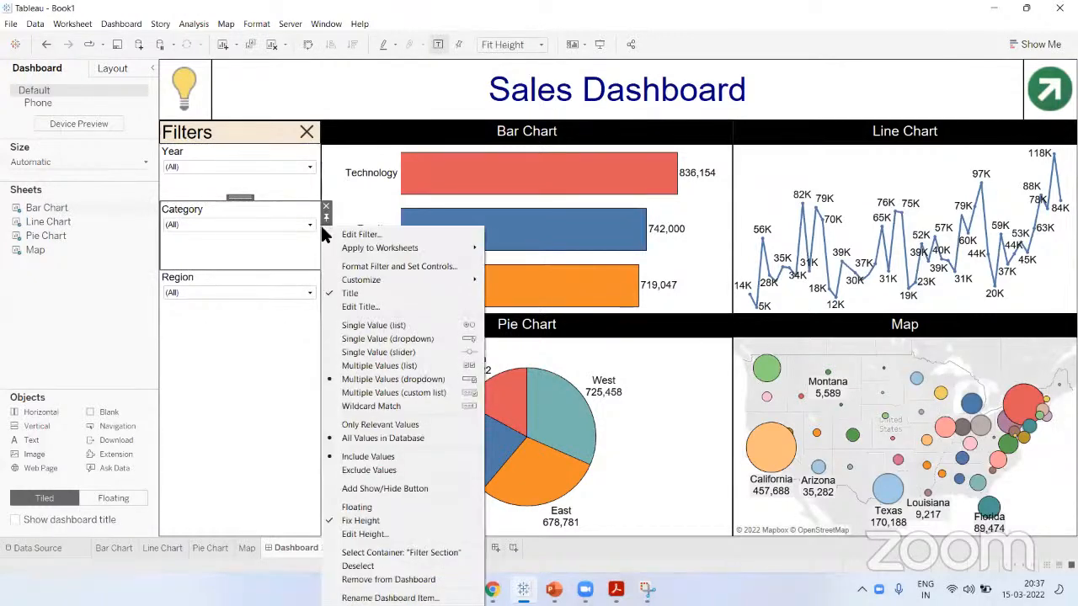
pyautogui.click(398, 381)
pyautogui.click(253, 224)
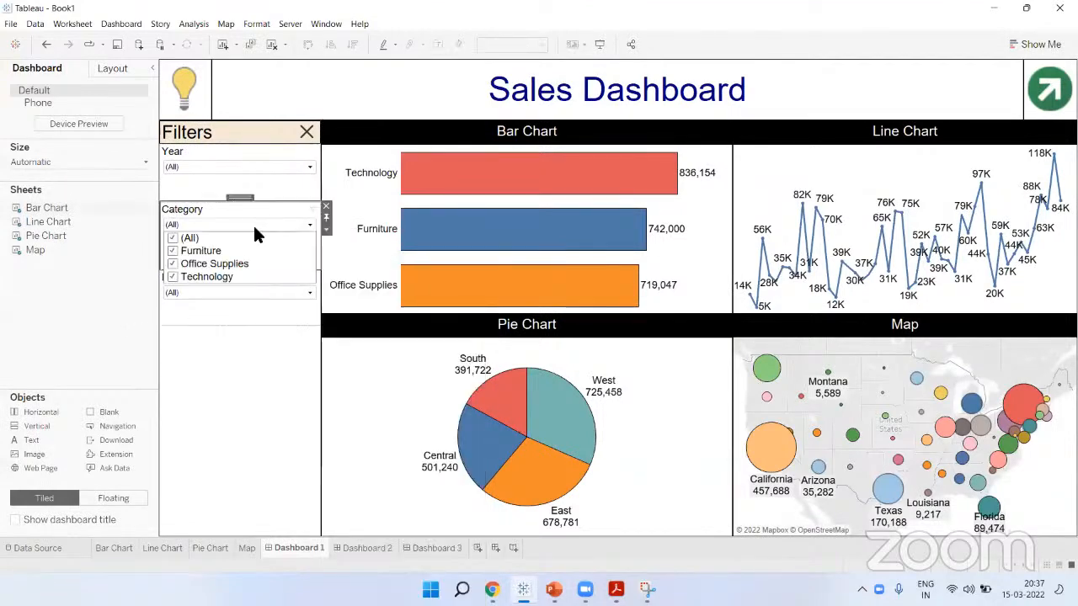
pyautogui.click(157, 290)
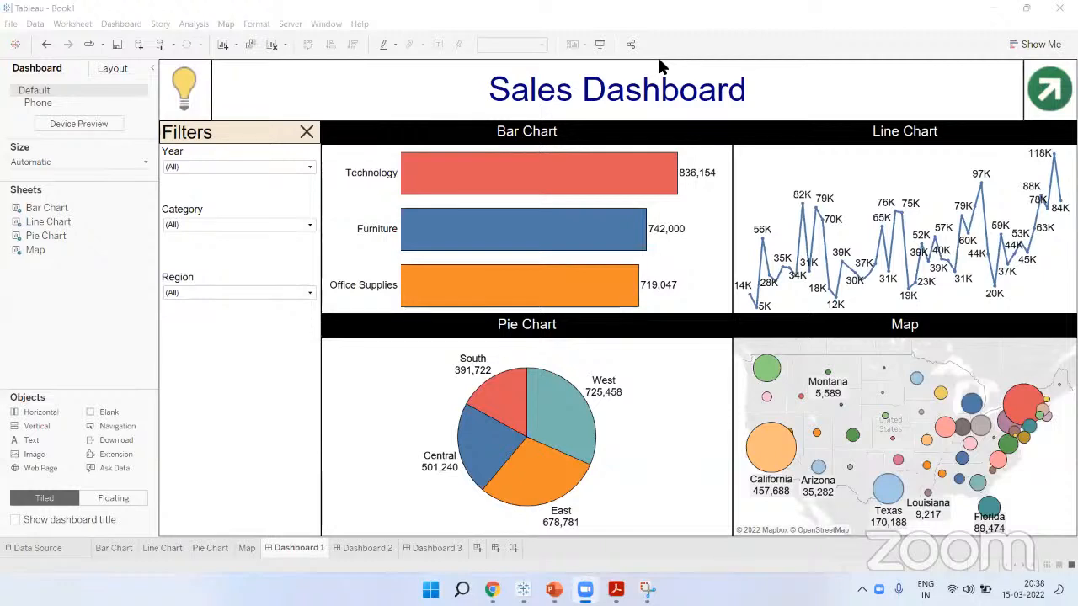
# Open Notepad and paste the copied meeting chat messages into the empty document, checking them from the beginning
pyautogui.press('super')
pyautogui.write('note')
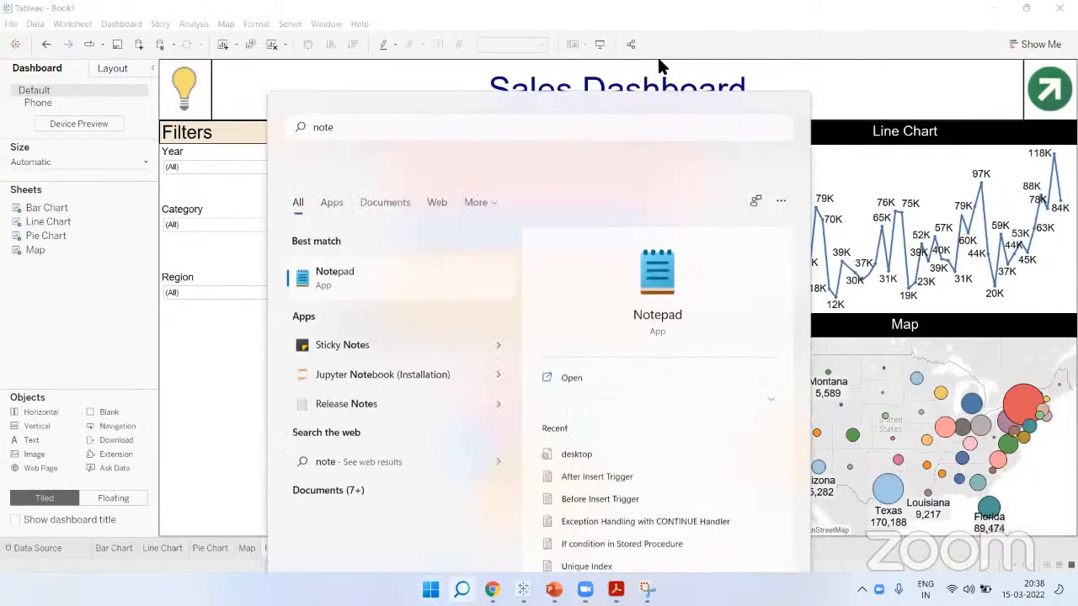
pyautogui.press('Return')
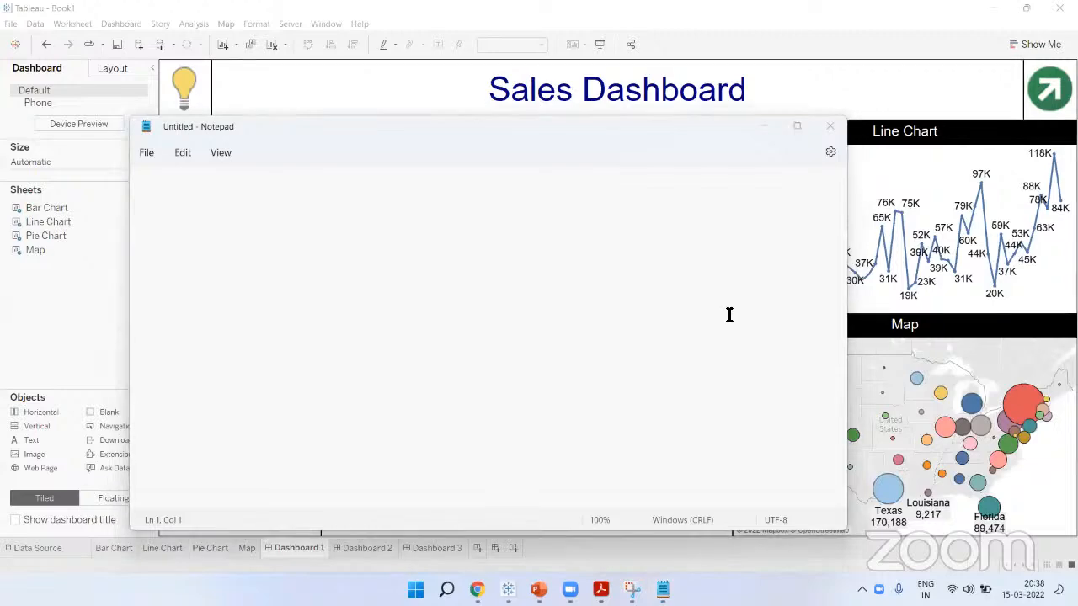
pyautogui.click(393, 269)
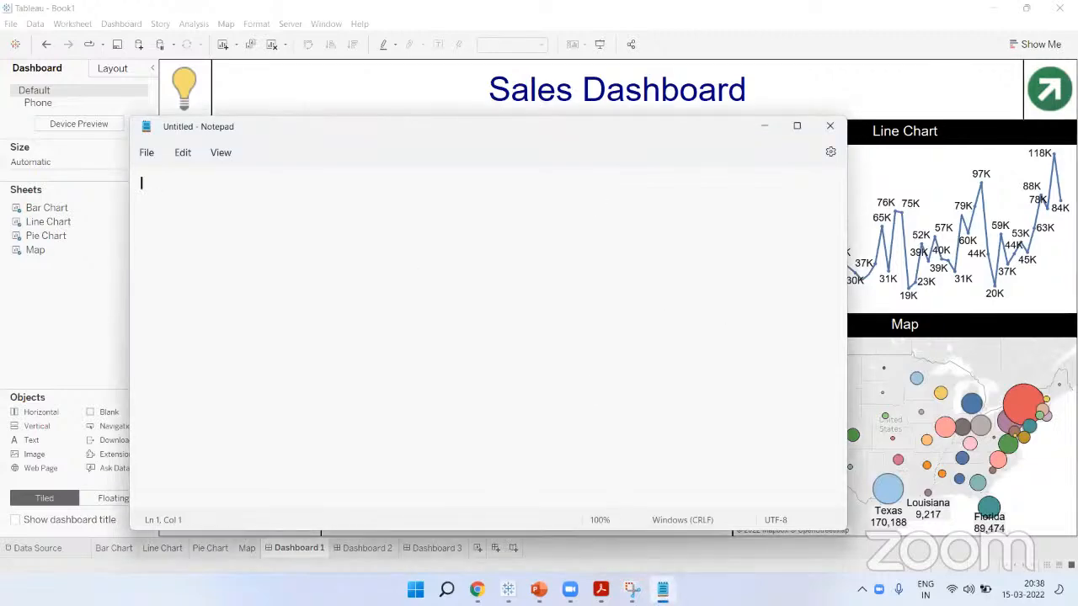
pyautogui.click(663, 590)
pyautogui.hotkey('alt', 'Tab')
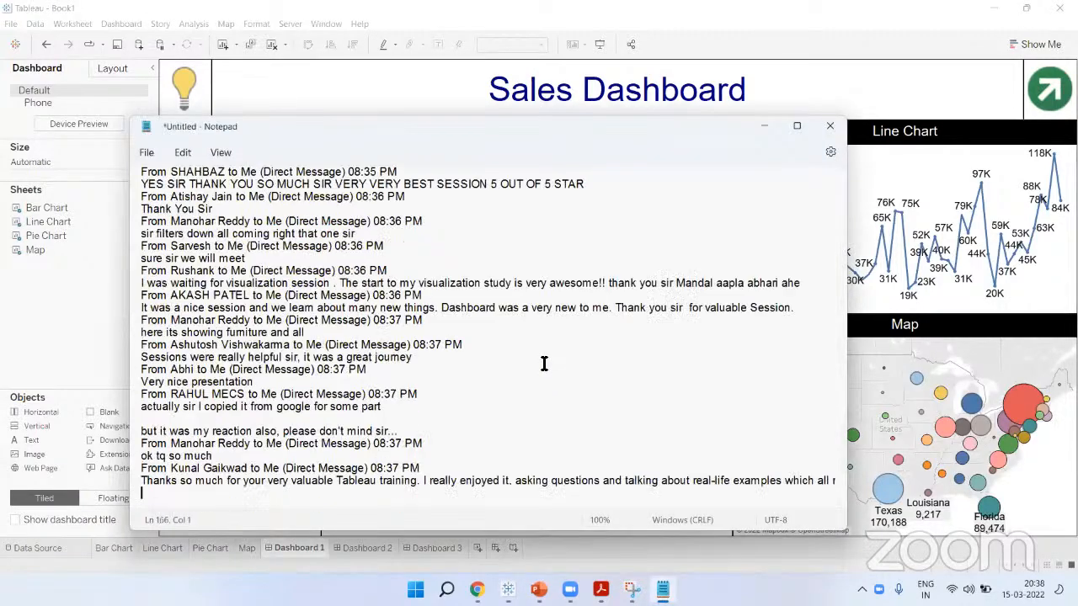
pyautogui.scroll(20, 545, 364)
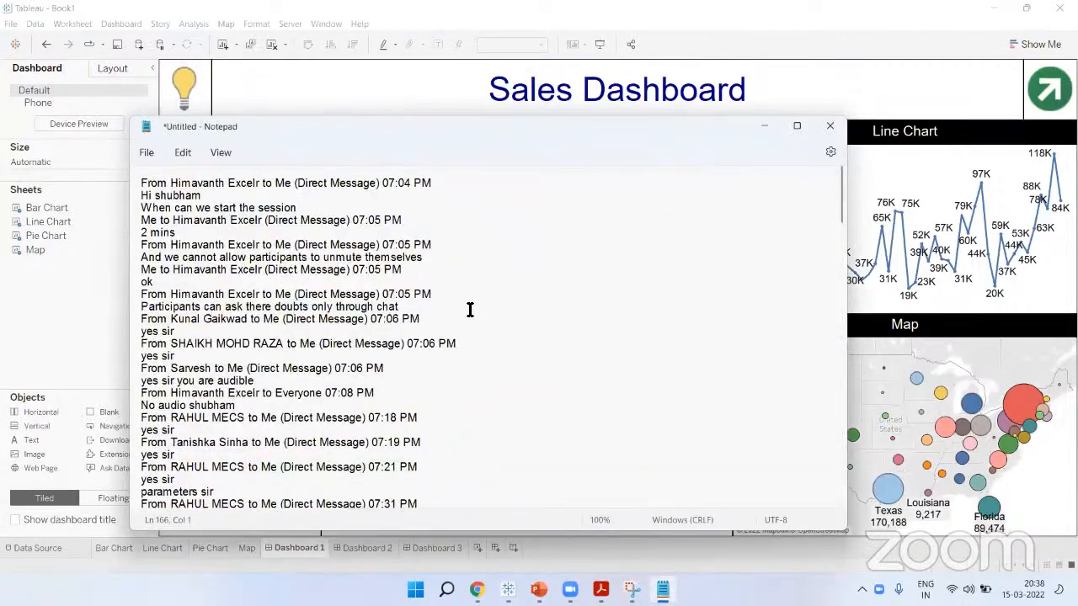
# Save the pasted chat messages to the Desktop as a text document named Feedback
pyautogui.click(146, 153)
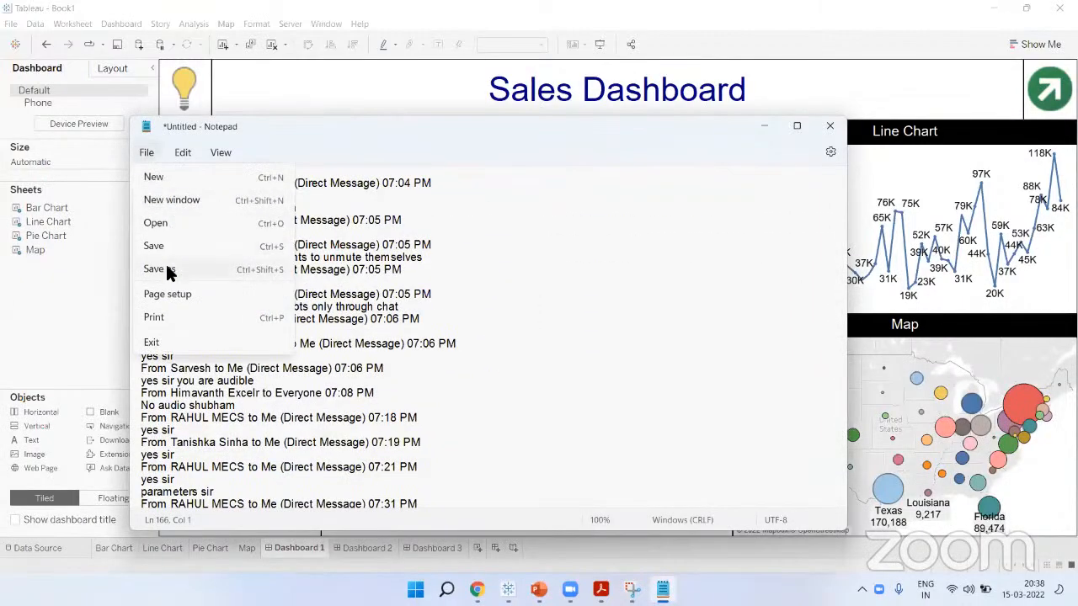
pyautogui.click(169, 268)
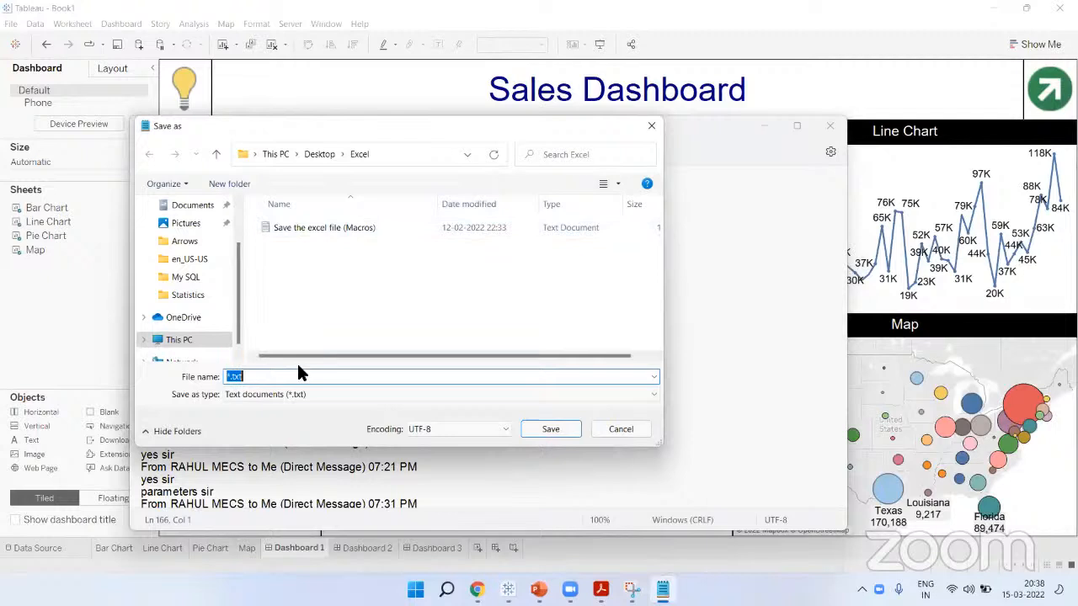
pyautogui.write('Feedback')
pyautogui.scroll(1, 157, 235)
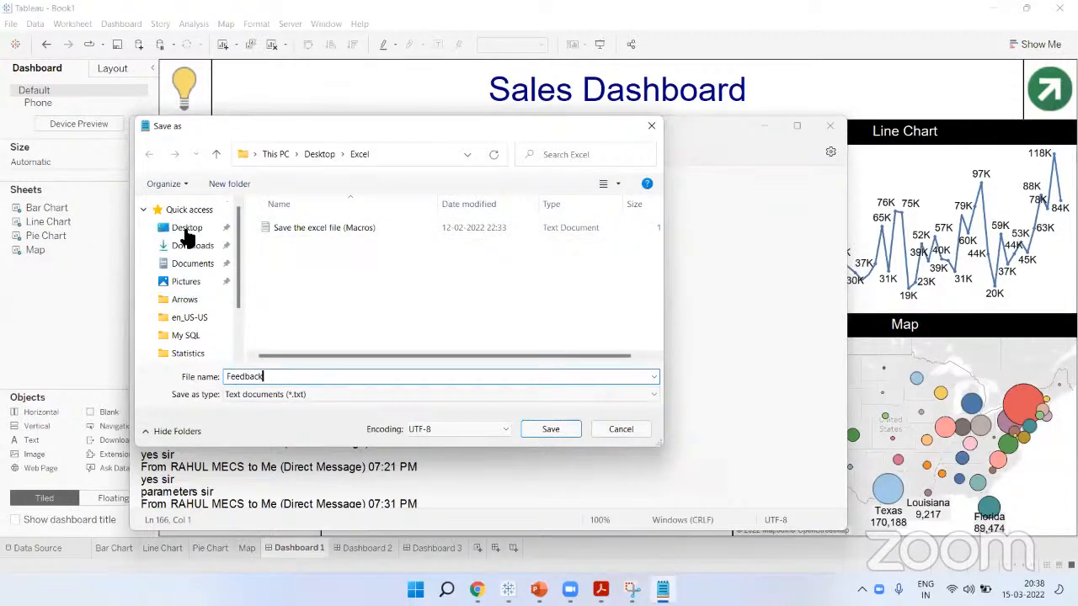
pyautogui.click(187, 229)
pyautogui.click(549, 428)
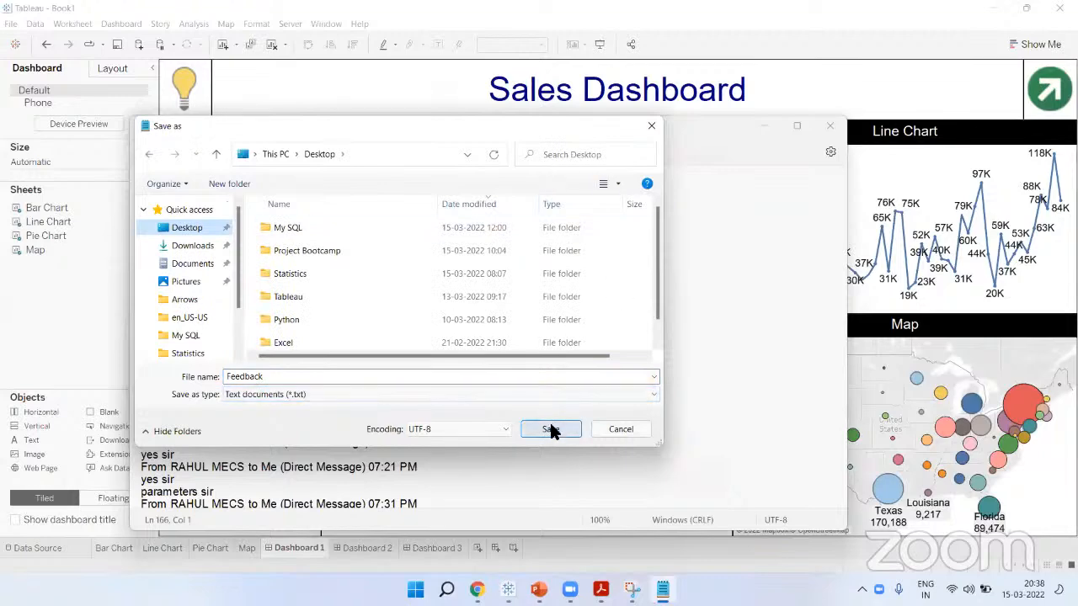
# Minimize the Notepad window and bring the saved Feedback file back into view
pyautogui.click(764, 128)
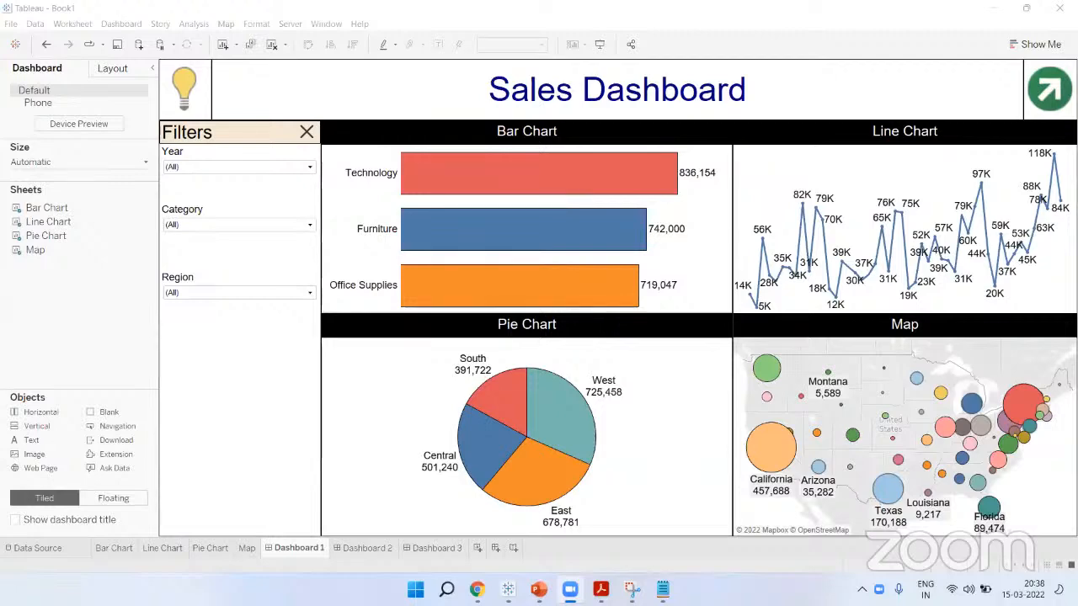
pyautogui.click(662, 589)
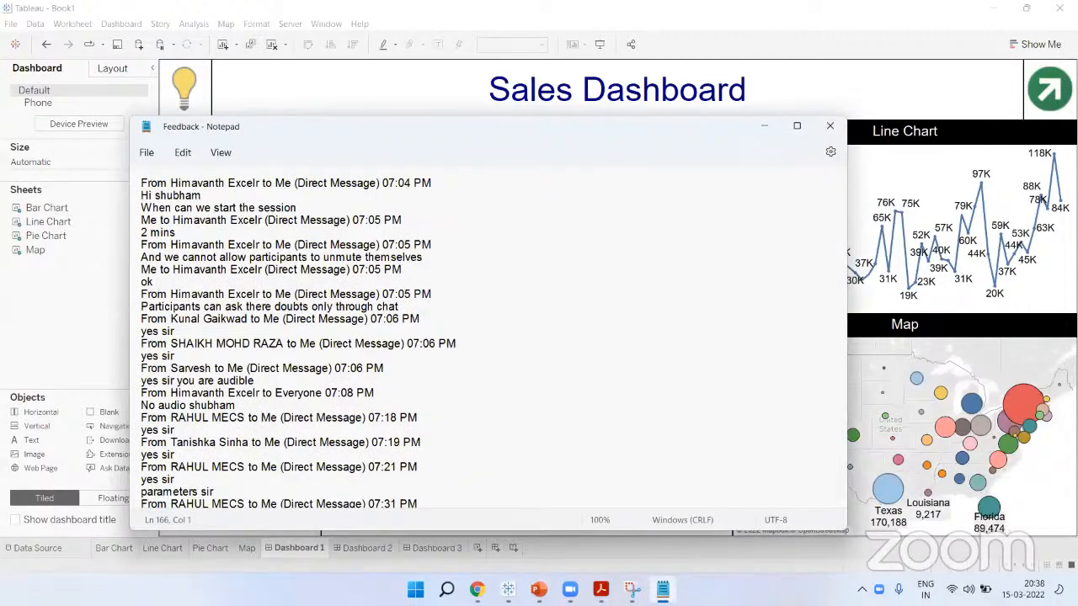
pyautogui.click(686, 584)
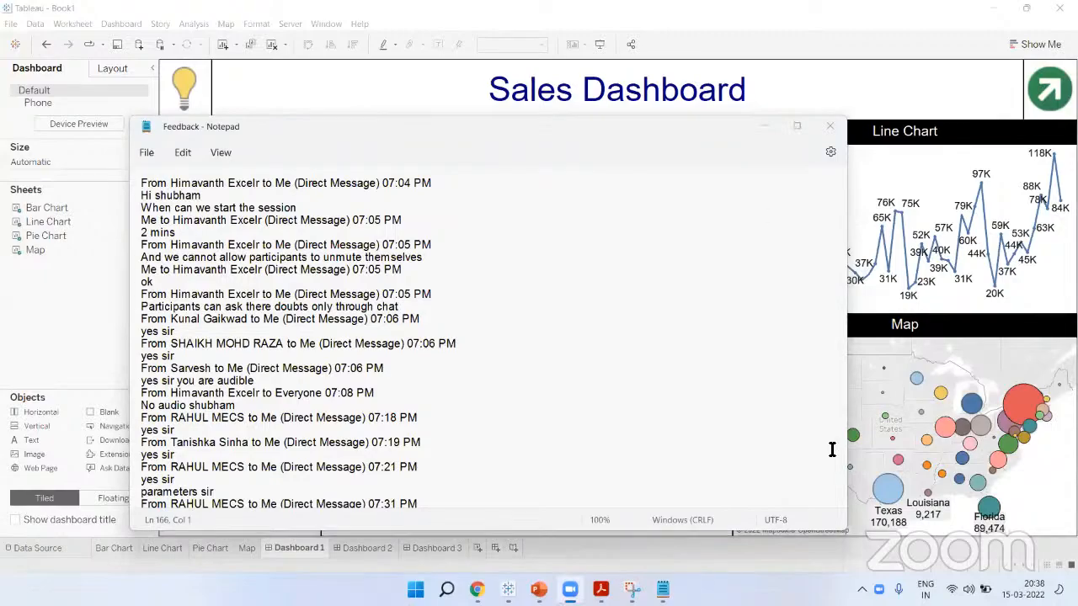